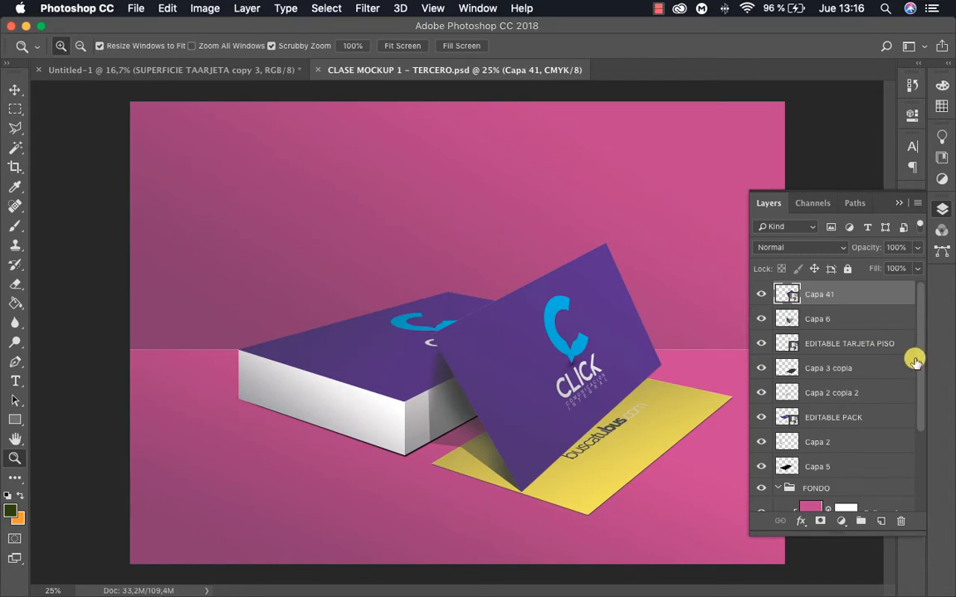
Open the Capa 41 smart object of the standing card, and open the Capa 6 smart object nested inside it
key("v")
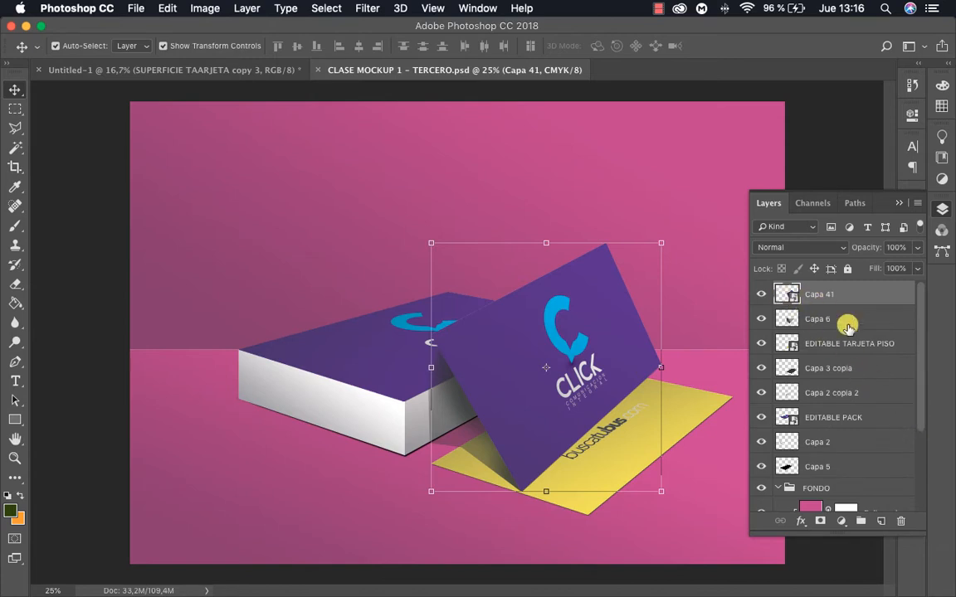
left_click(791, 297)
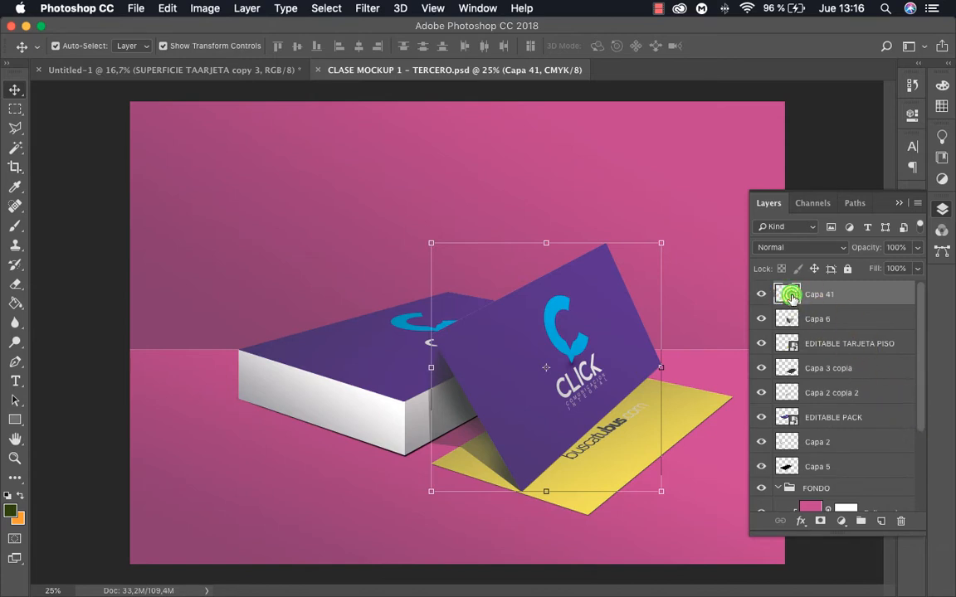
double_click(790, 296)
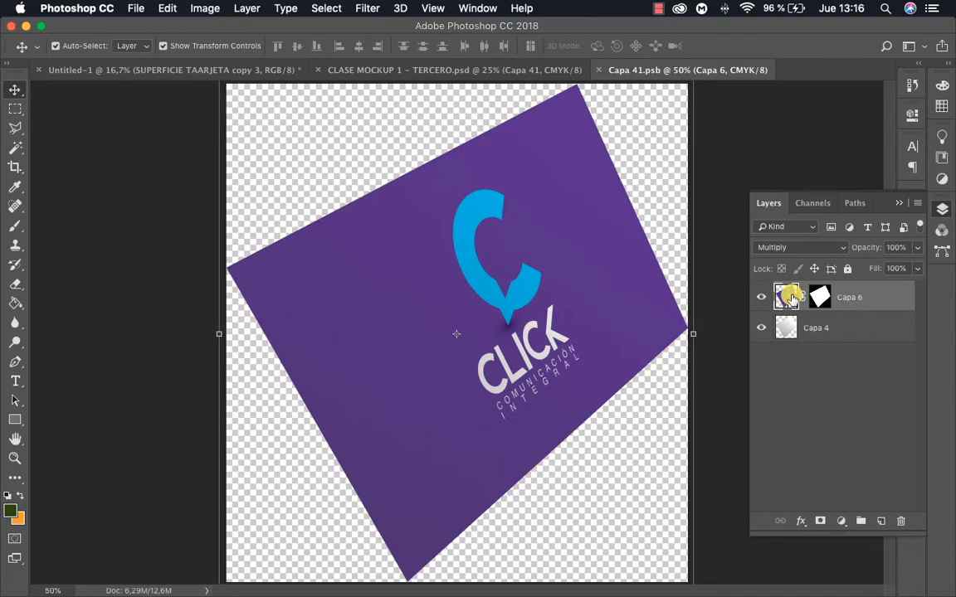
double_click(788, 297)
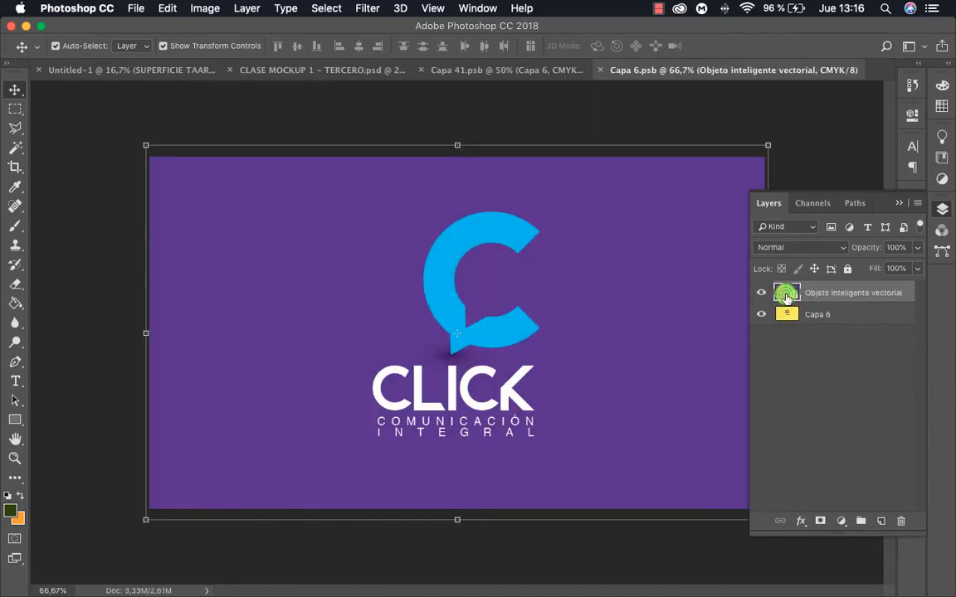
Hide the Objeto inteligente vectorial layer, and save and close both Capa 6.psb and Capa 41.psb to update the mockup
left_click(759, 293)
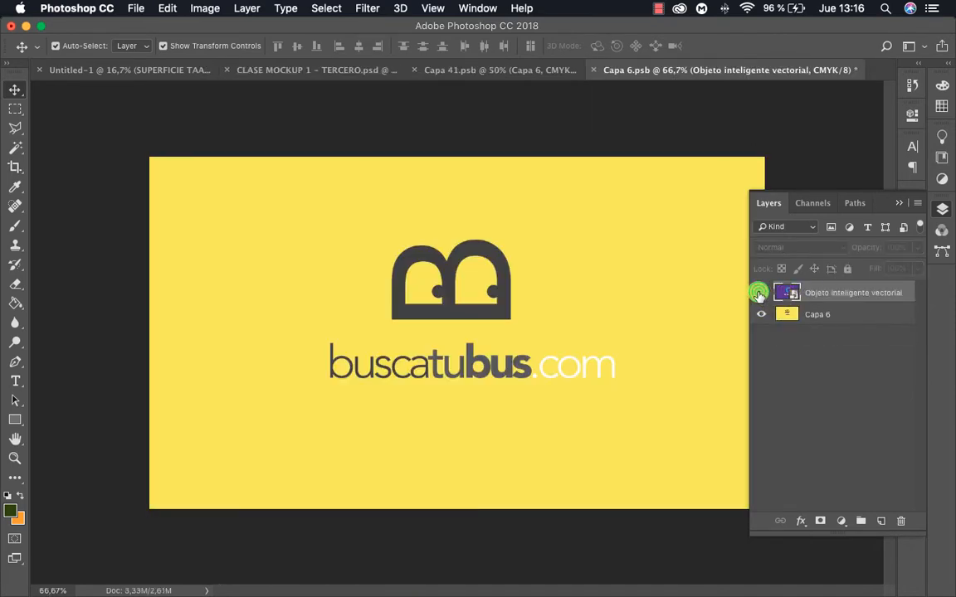
key("super+s")
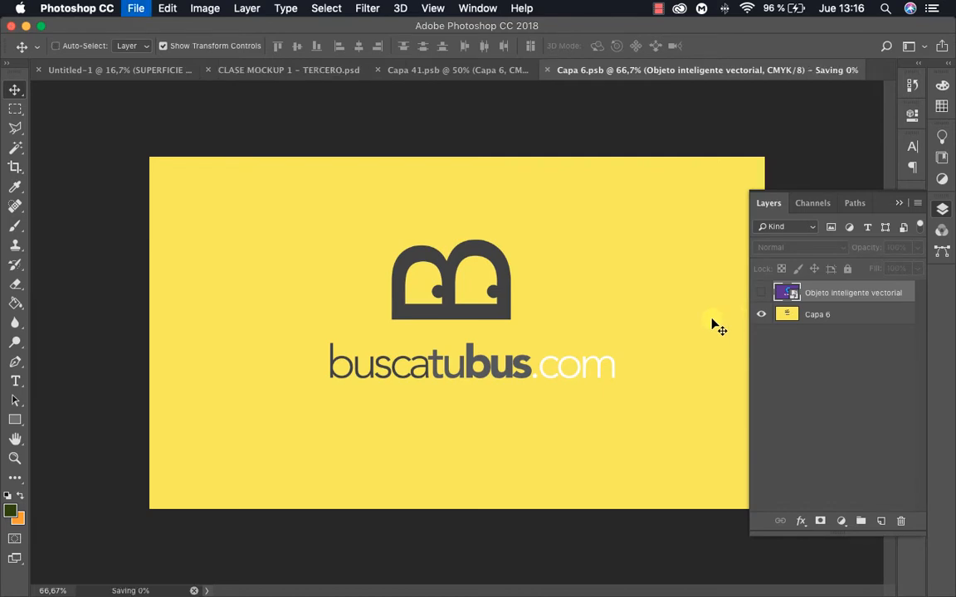
key("super+w")
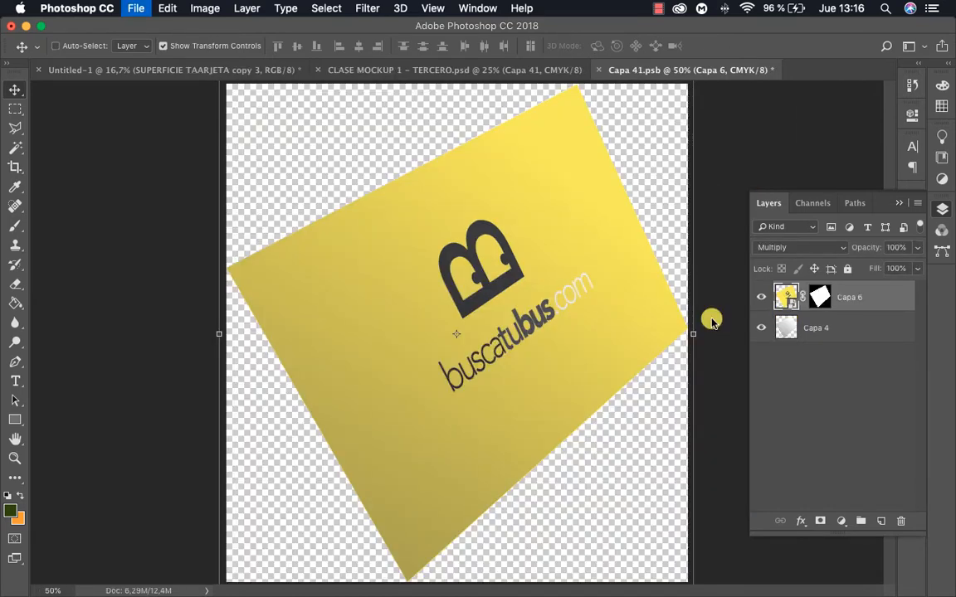
key("super+w")
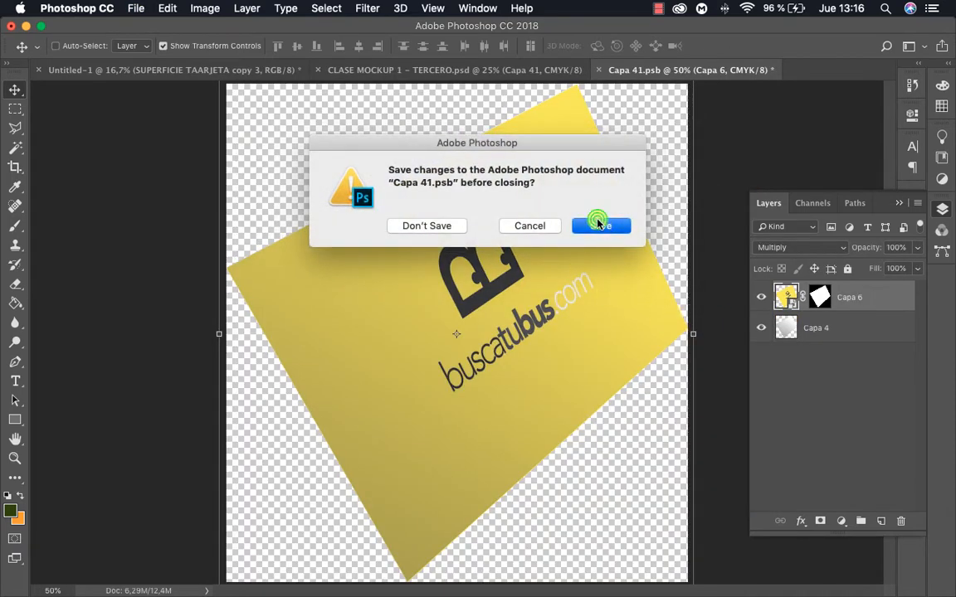
left_click(600, 224)
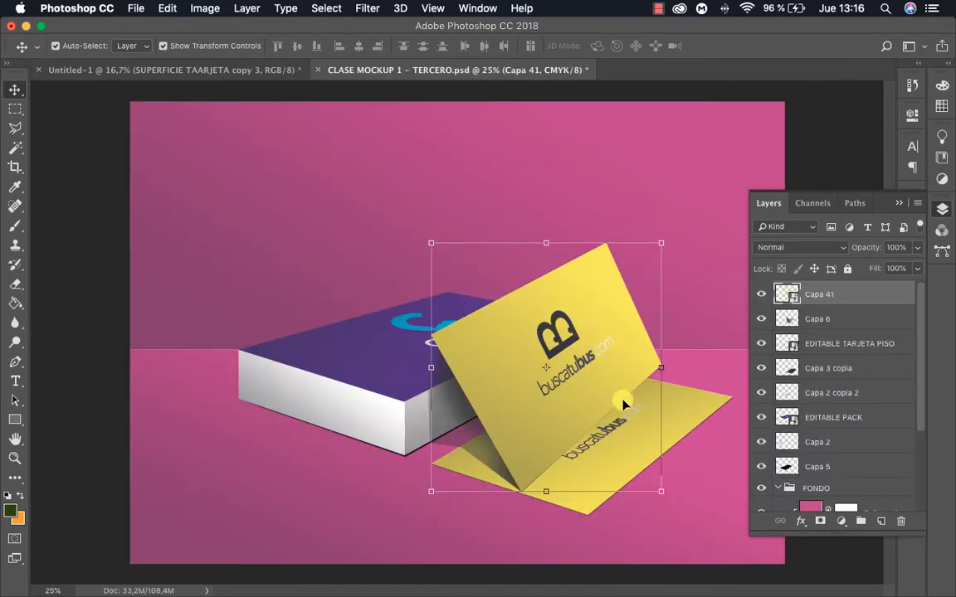
Create a blank RGB document and set the Rectangular Marquee tool's feather to 0 px
left_click(859, 550)
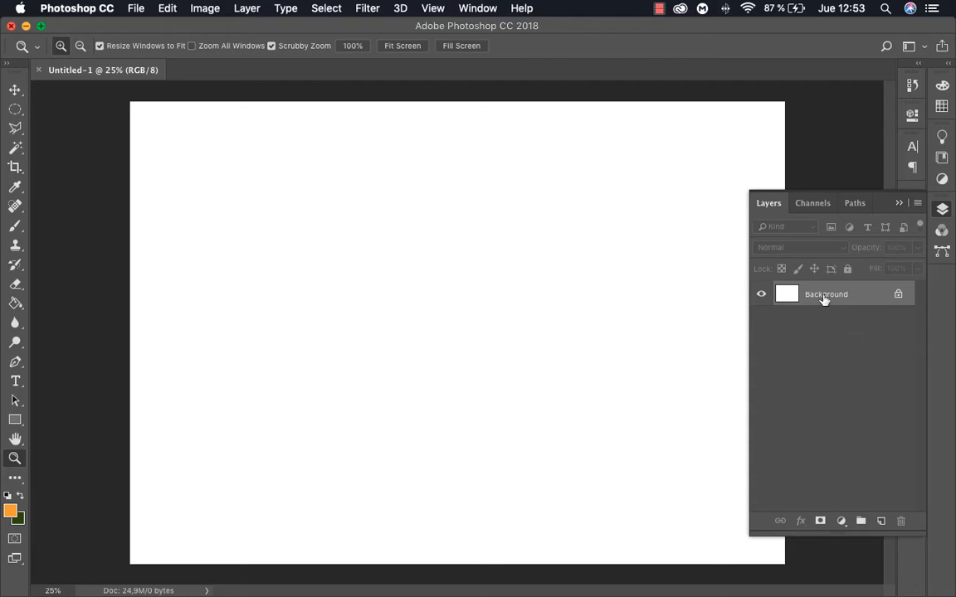
key("m")
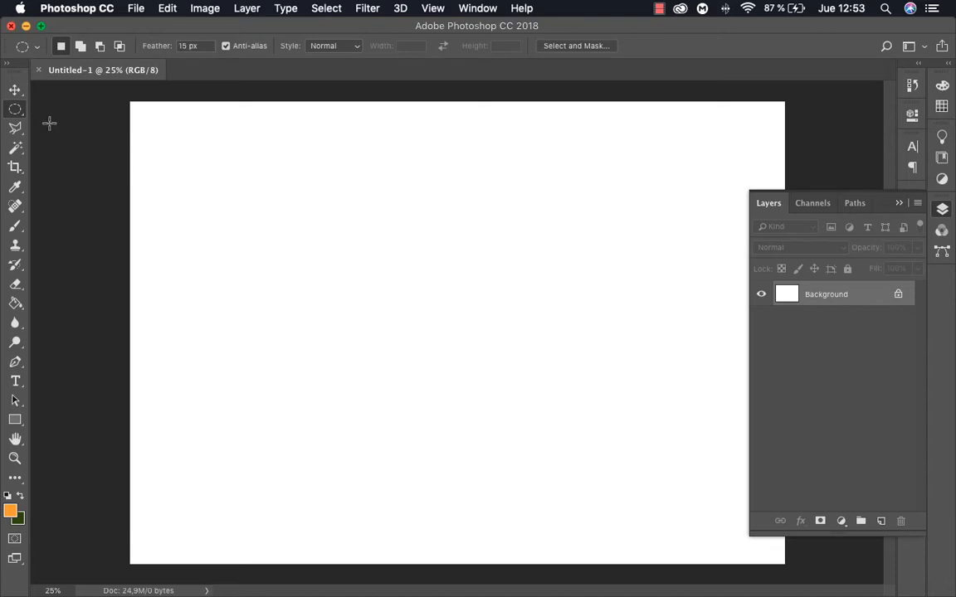
right_click(17, 114)
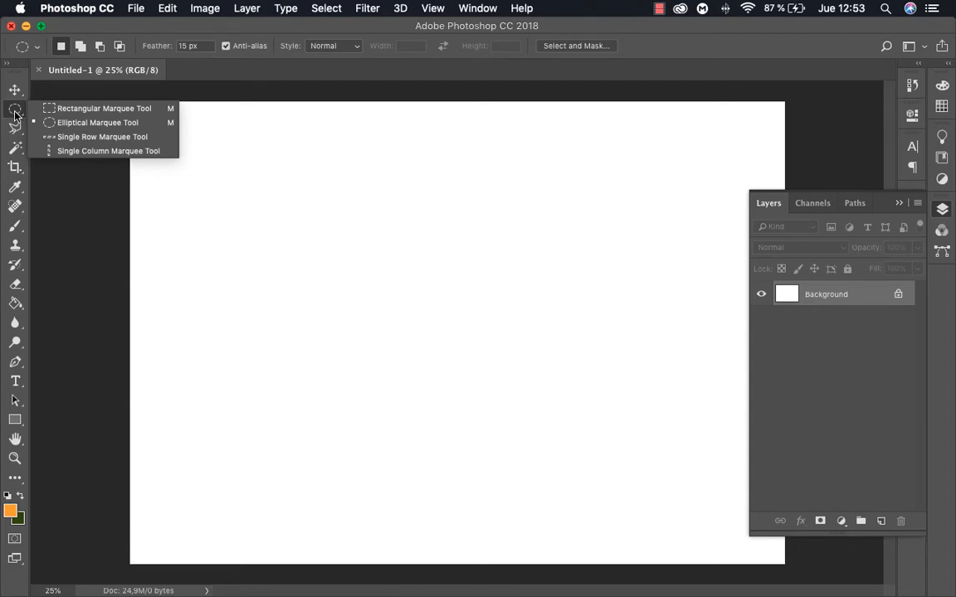
left_click(68, 106)
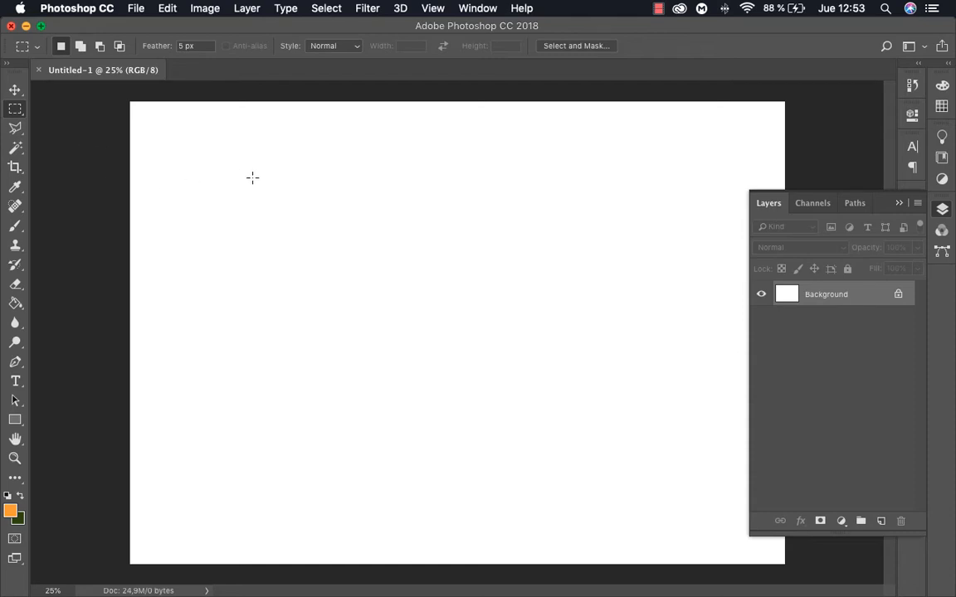
left_click(196, 46)
type("0")
key("Return")
Draw a rectangular marquee selection about 14.5 cm wide and 8.9 cm high near the middle of the canvas
left_click_drag(309, 203, 628, 397)
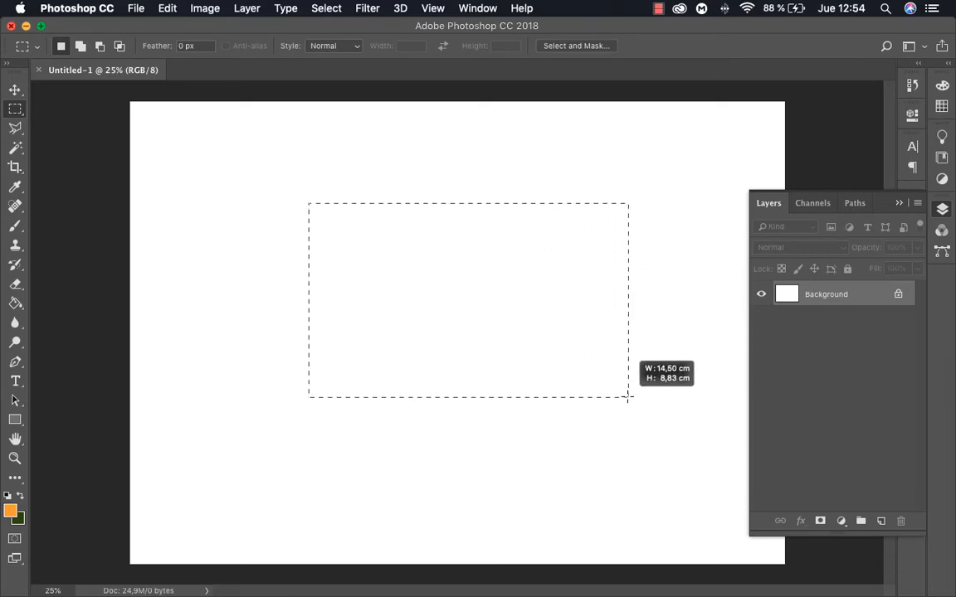
left_click_drag(628, 397, 628, 399)
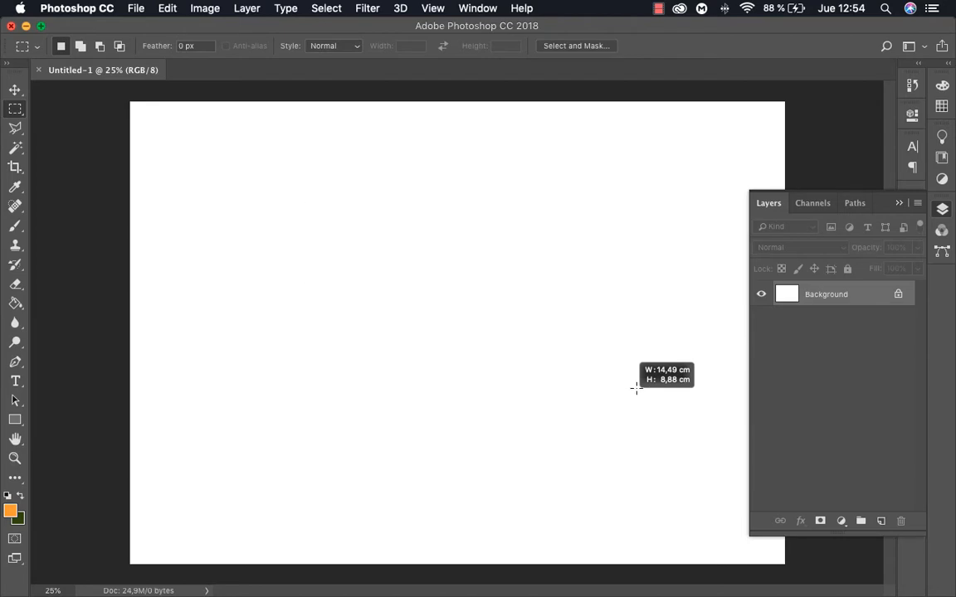
left_click_drag(635, 387, 629, 399)
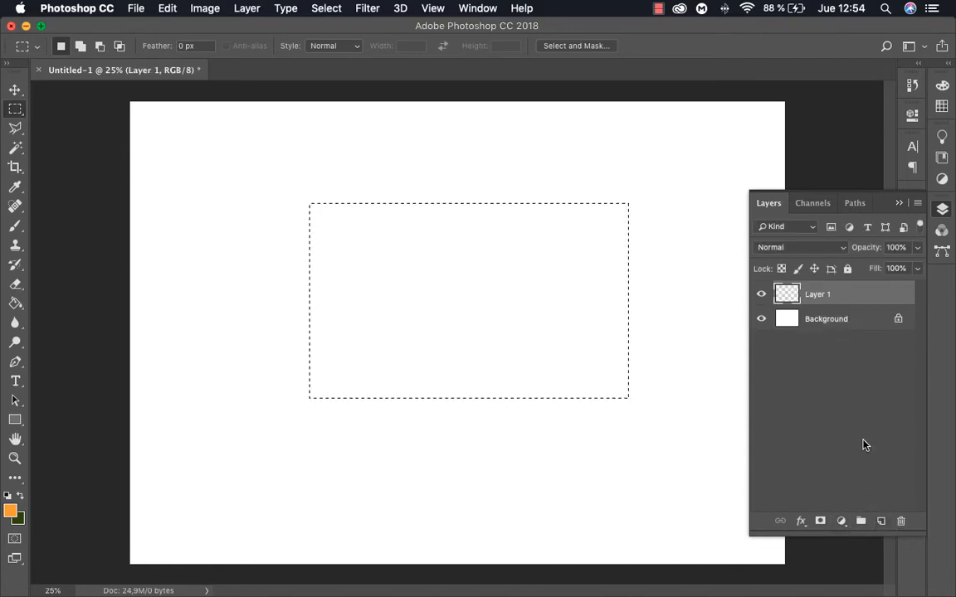
Rename the empty layer above the background as SUPERFICIE TAARJETA
double_click(812, 295)
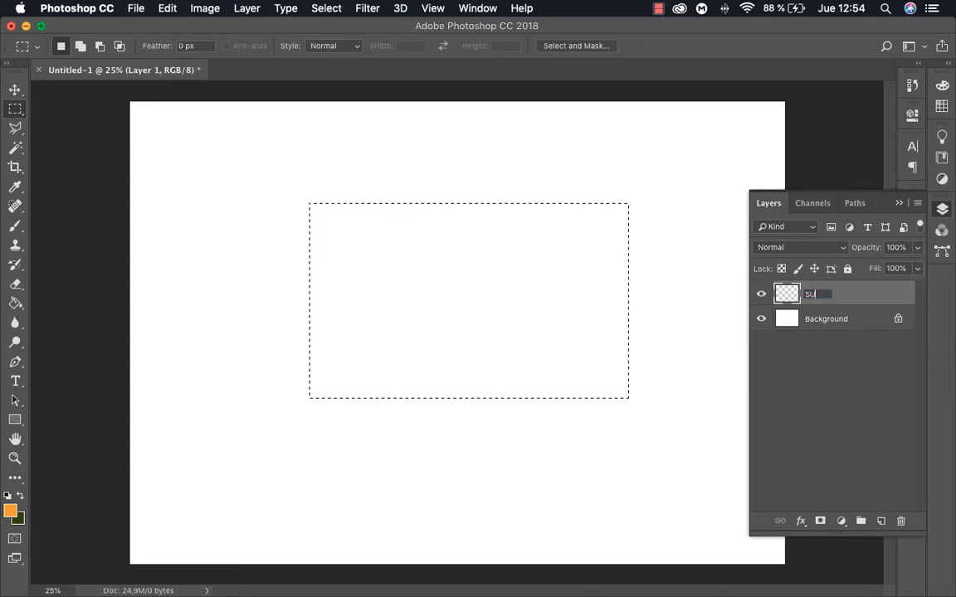
type("SUPERFICIE TAR")
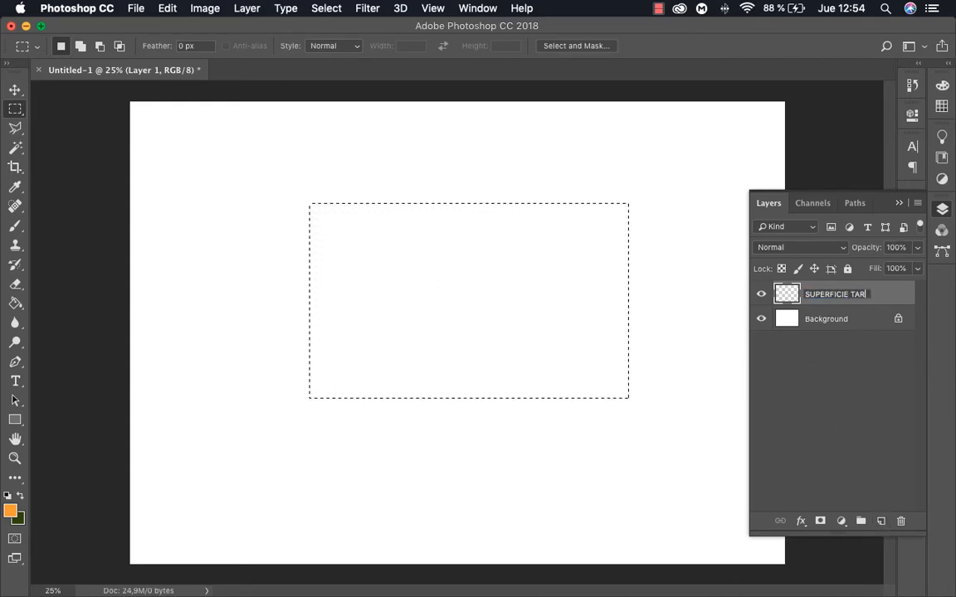
type("E")
key("BackSpace")
key("BackSpace")
type("AR")
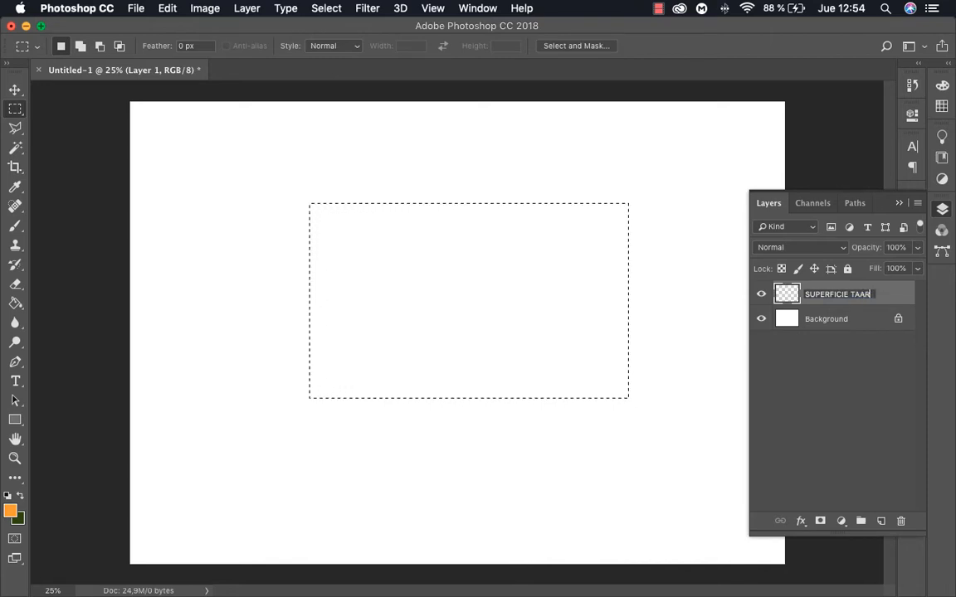
type("JETA")
key("Return")
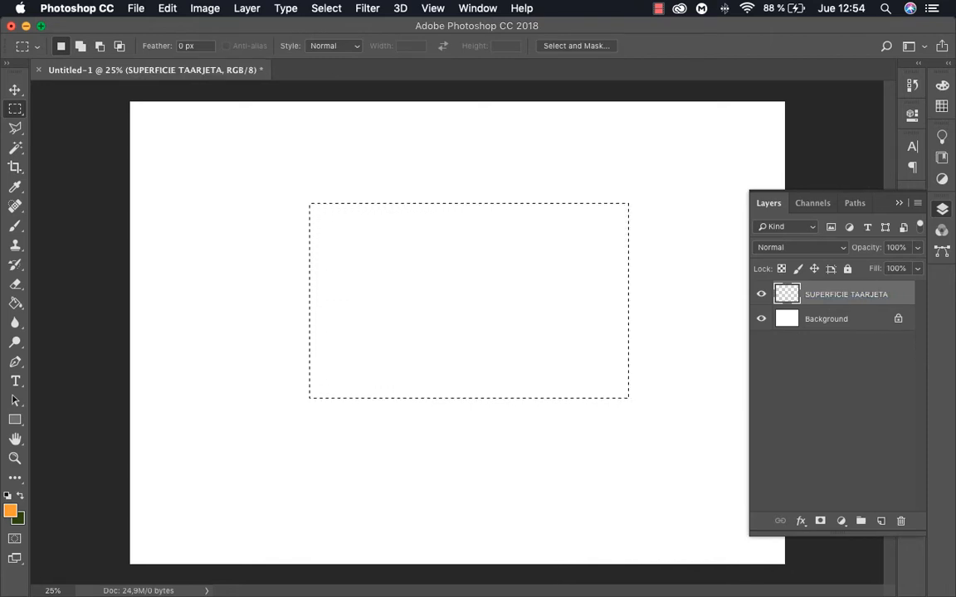
Try filling the rectangular selection with the orange foreground colour using the Paint Bucket tool, and undo the fill
left_click(14, 305)
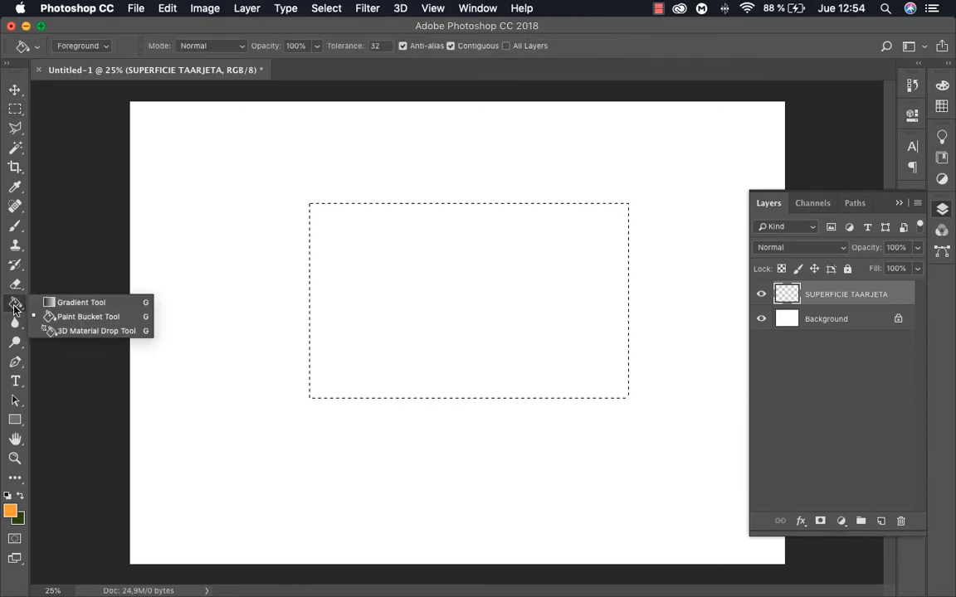
left_click(15, 308)
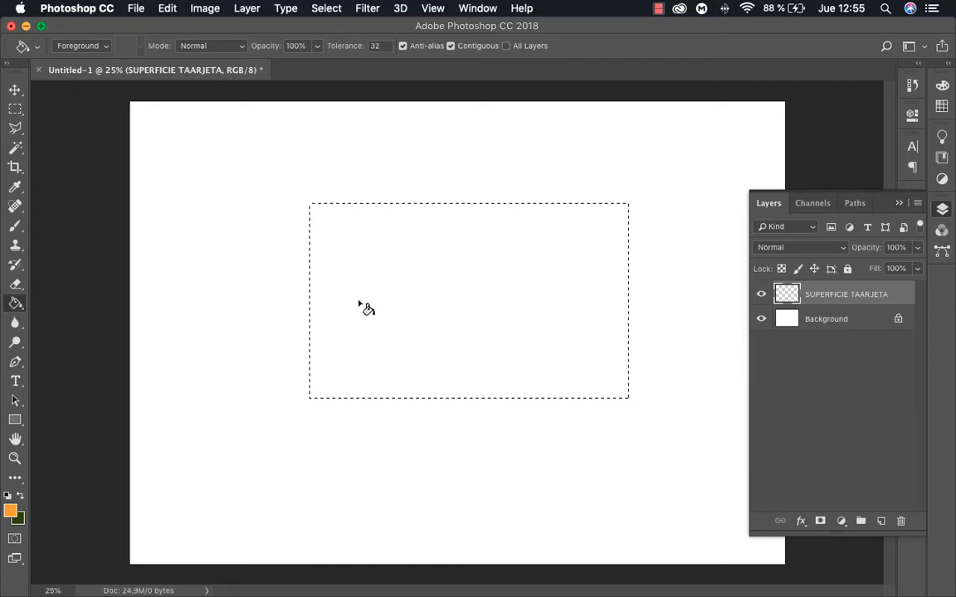
left_click(453, 315)
left_click(486, 324)
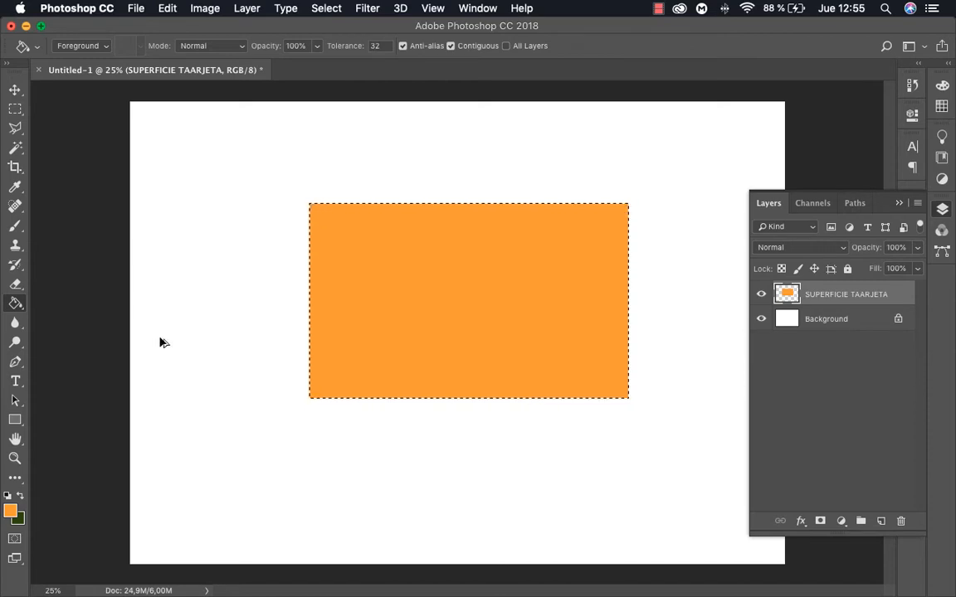
key("super+z")
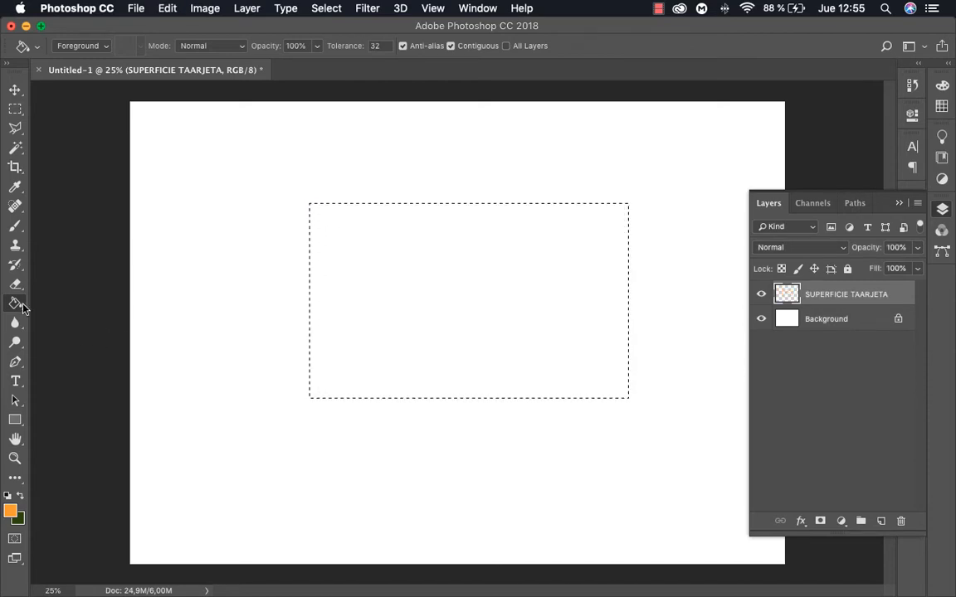
Try a white-to-black linear gradient across the rectangular selection with the Gradient tool, running diagonally up to the right
right_click(20, 306)
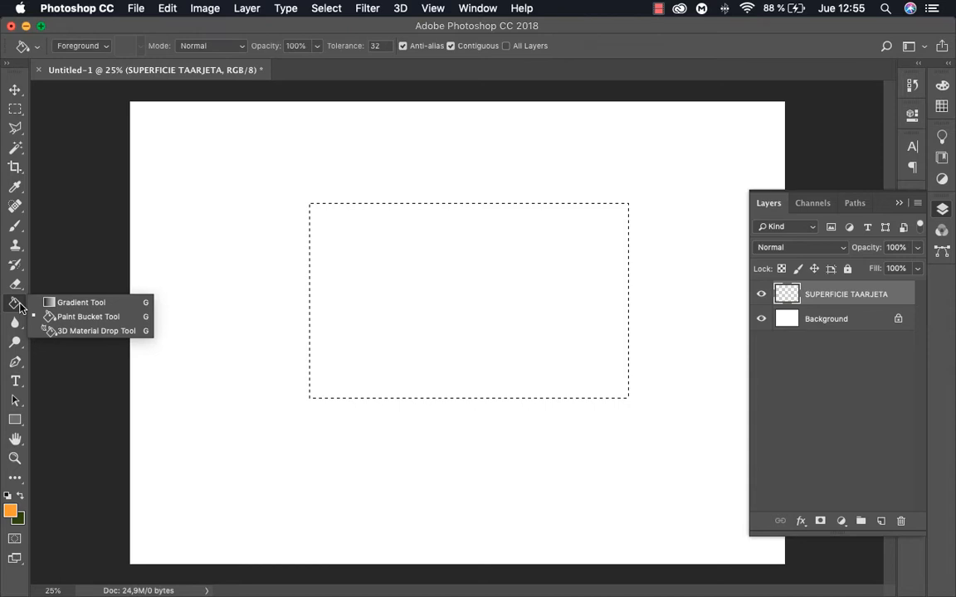
left_click(84, 303)
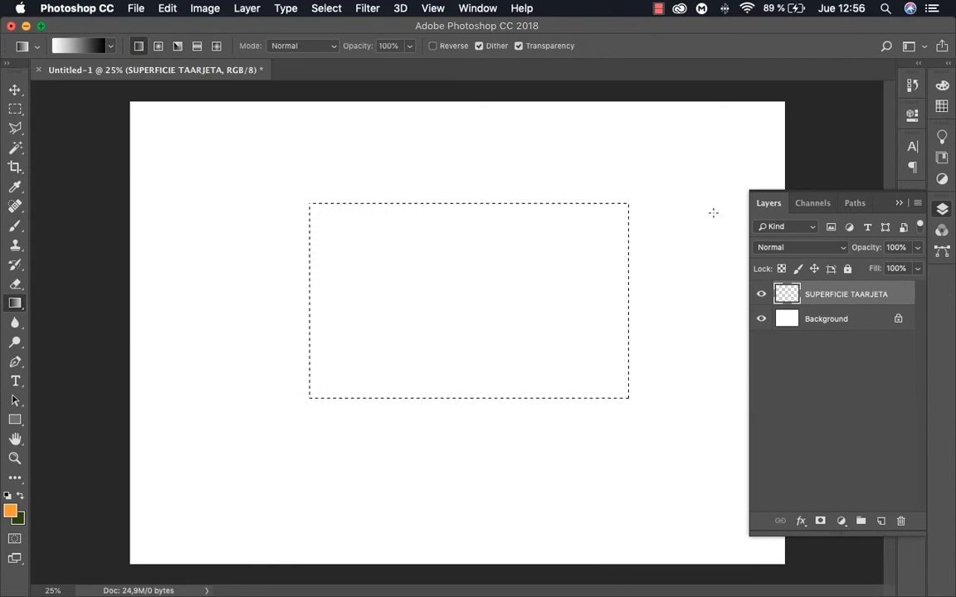
left_click_drag(215, 407, 638, 253)
left_click_drag(713, 214, 717, 213)
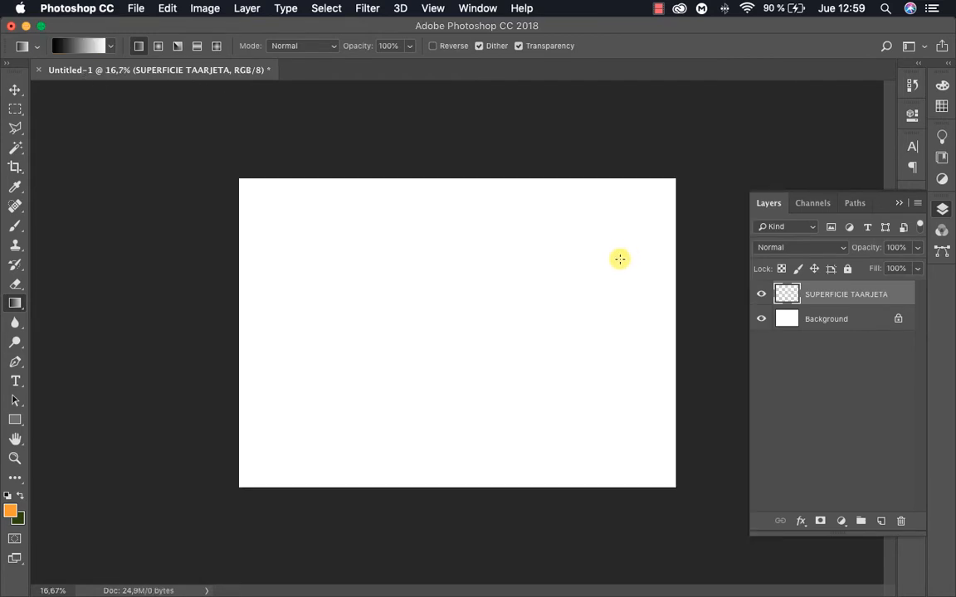
key("super+shift+d")
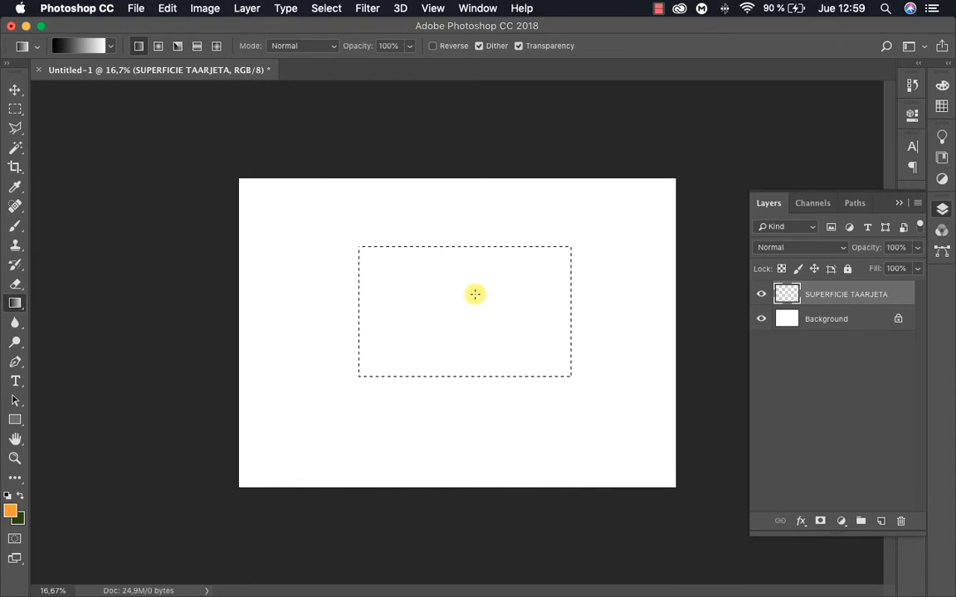
Try two black-to-white linear gradients running diagonally up to the right through the selection, undoing each one
key("z")
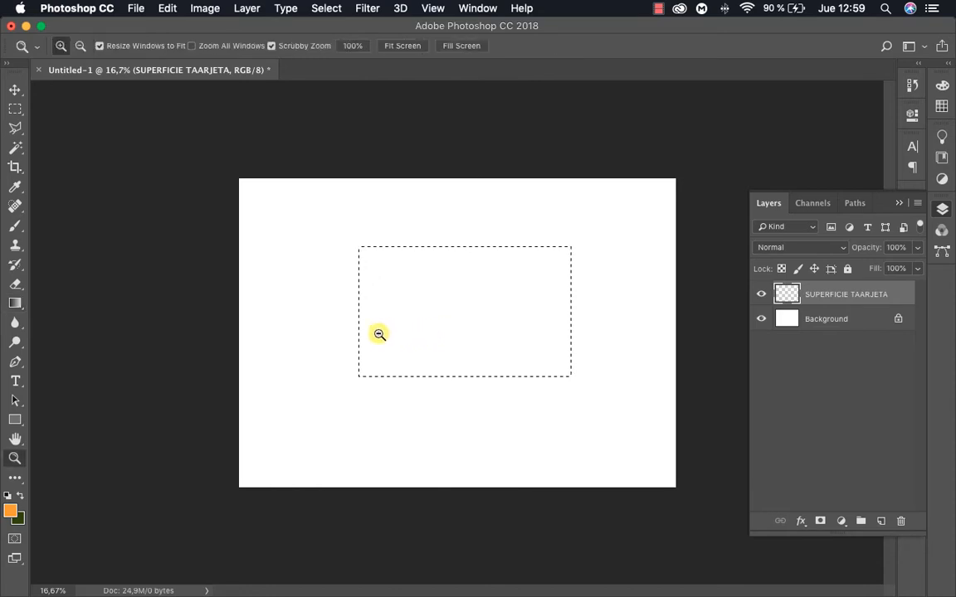
left_click(381, 335, "alt")
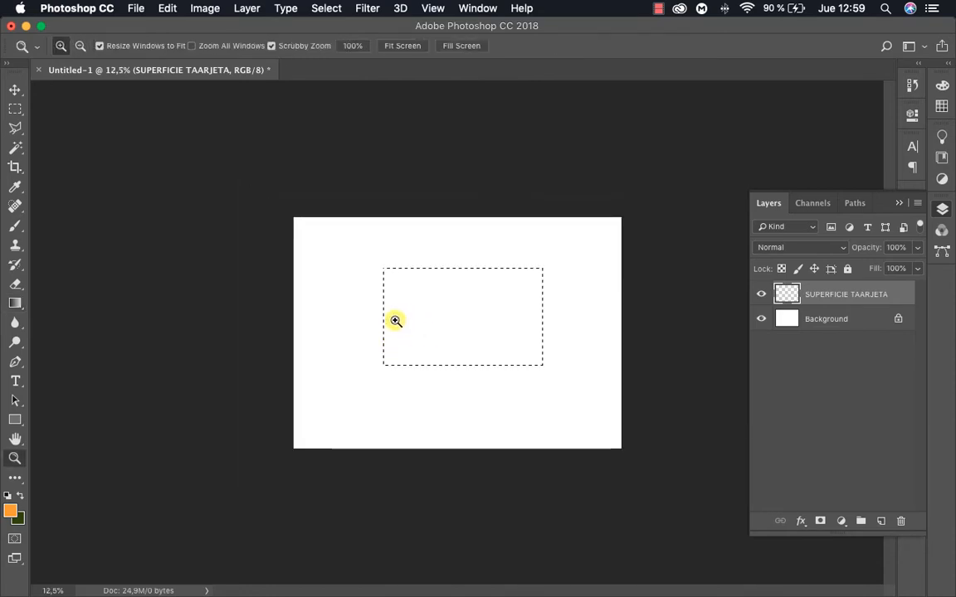
key("g")
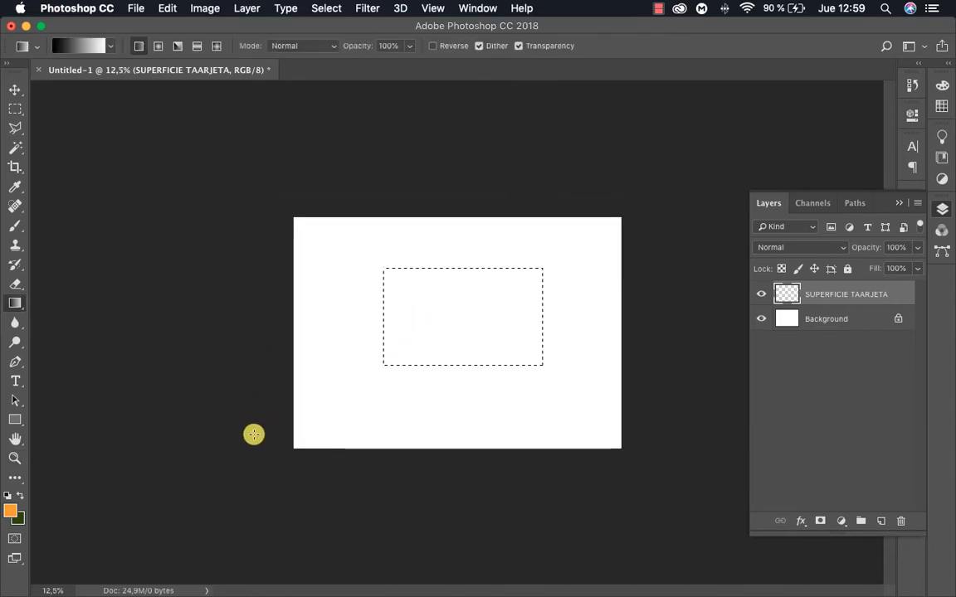
left_click_drag(235, 432, 621, 238)
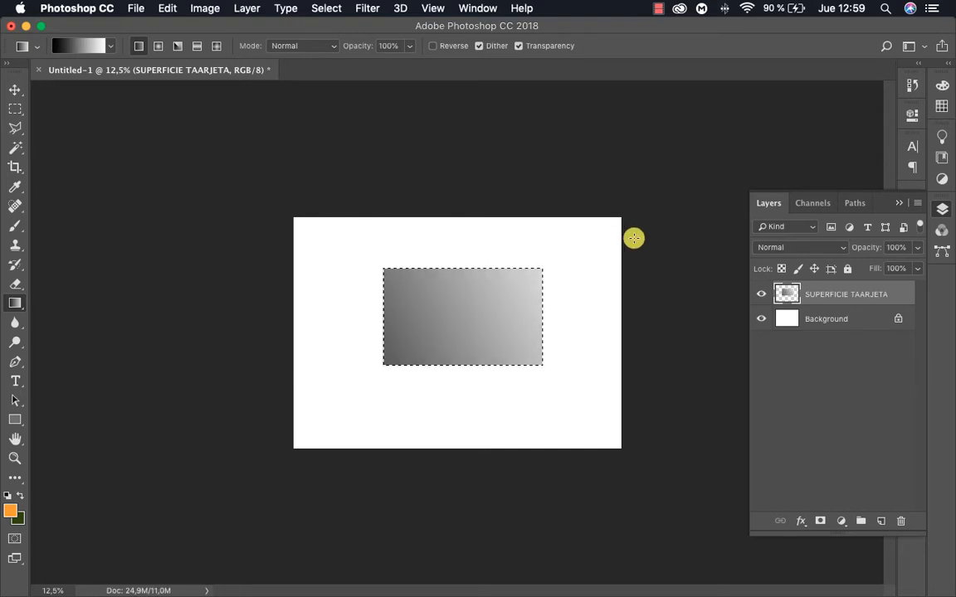
key("super+z")
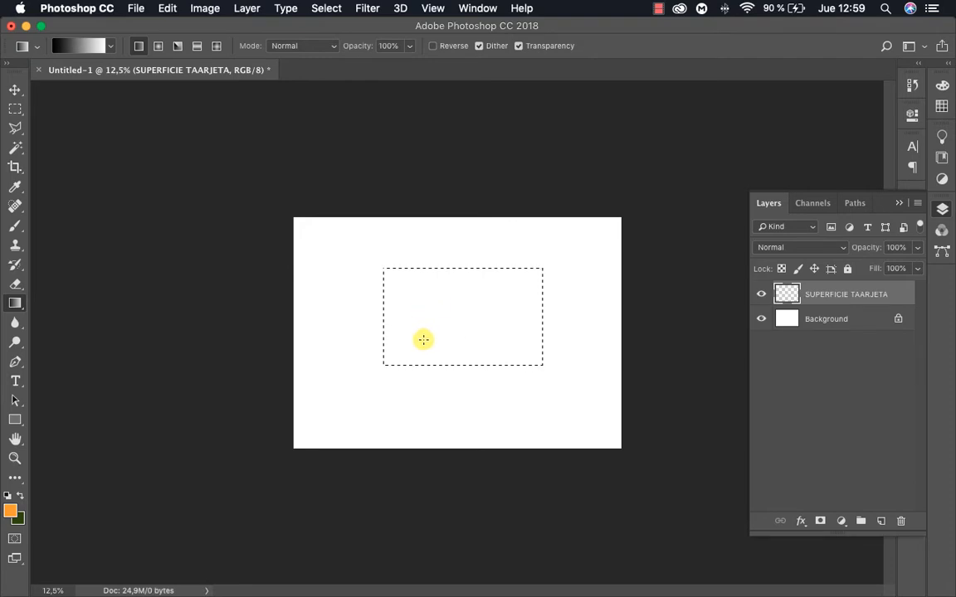
left_click_drag(428, 335, 784, 152)
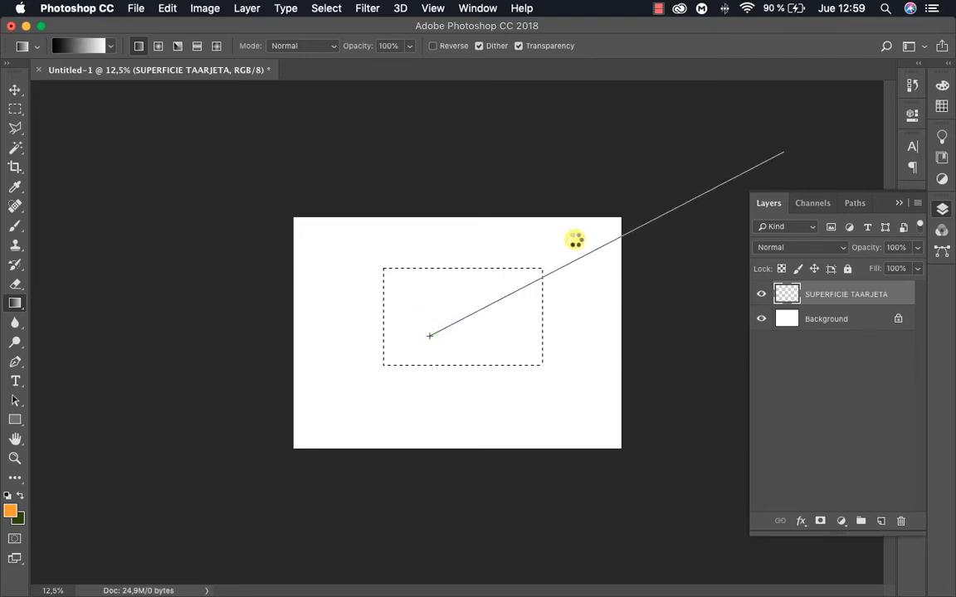
key("super+z")
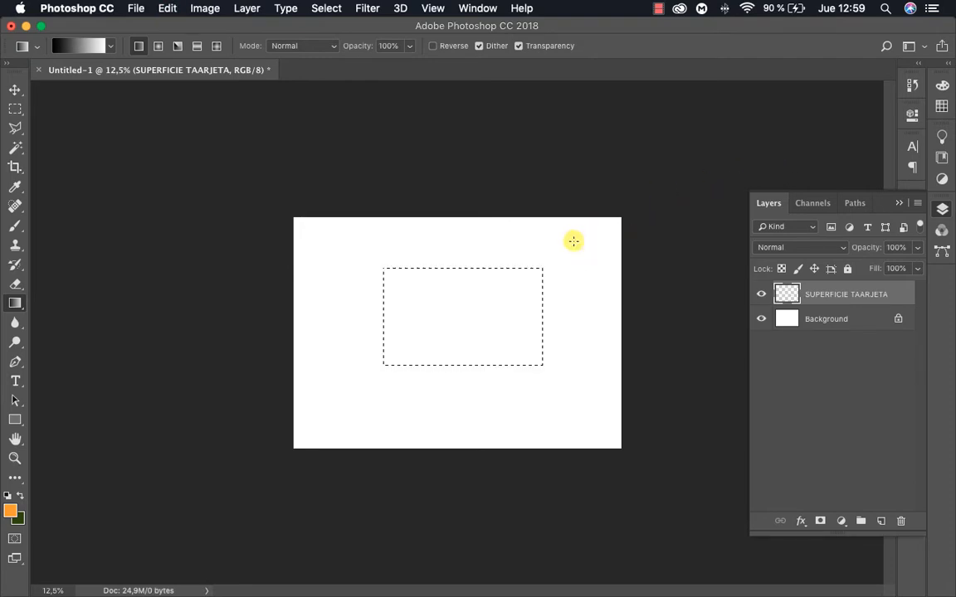
Fill the rectangular selection with a black-to-white linear gradient running diagonally up to the right, and clear the selection
left_click_drag(115, 494, 524, 283)
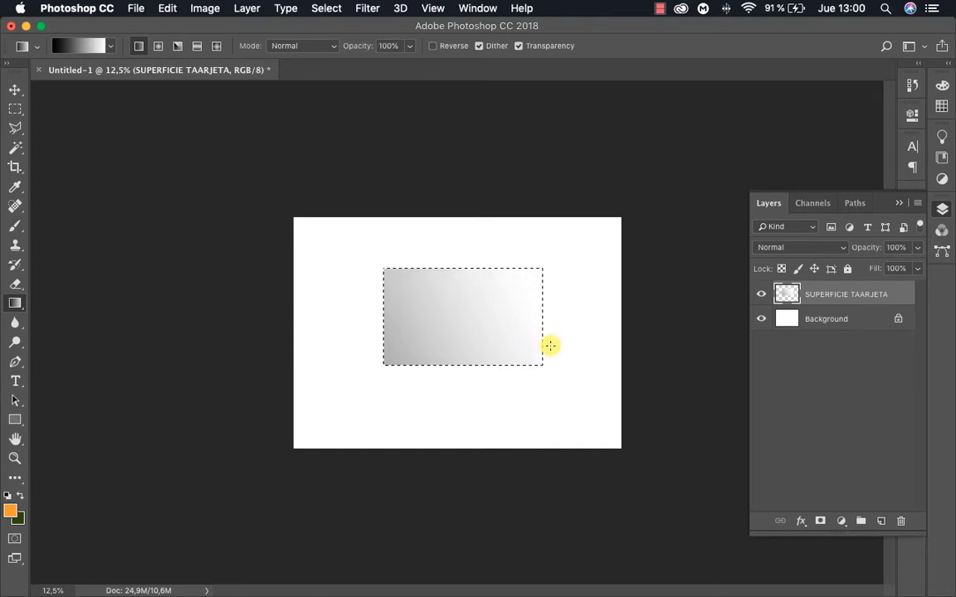
key("z")
left_click_drag(497, 331, 434, 313)
key("v")
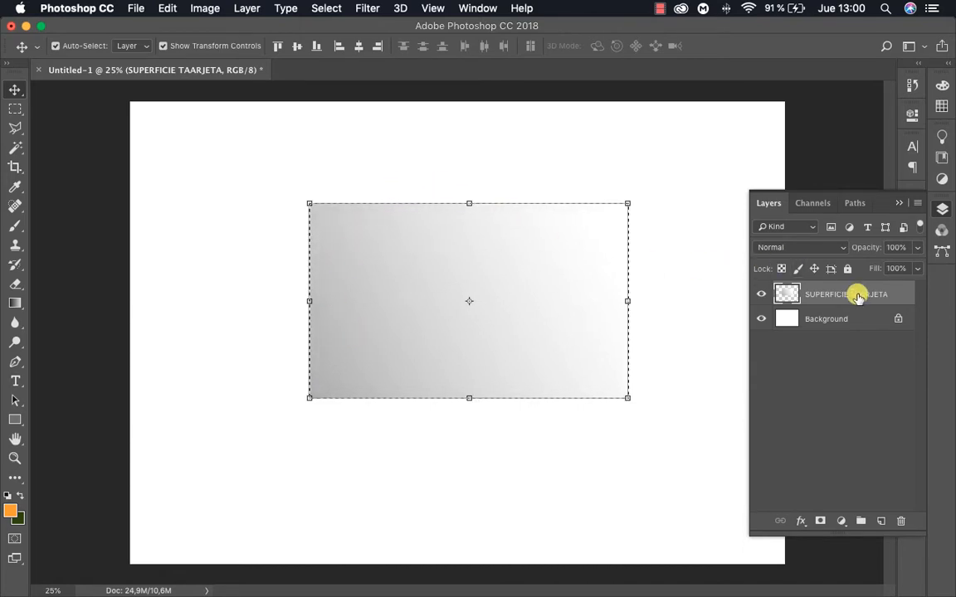
left_click(673, 295)
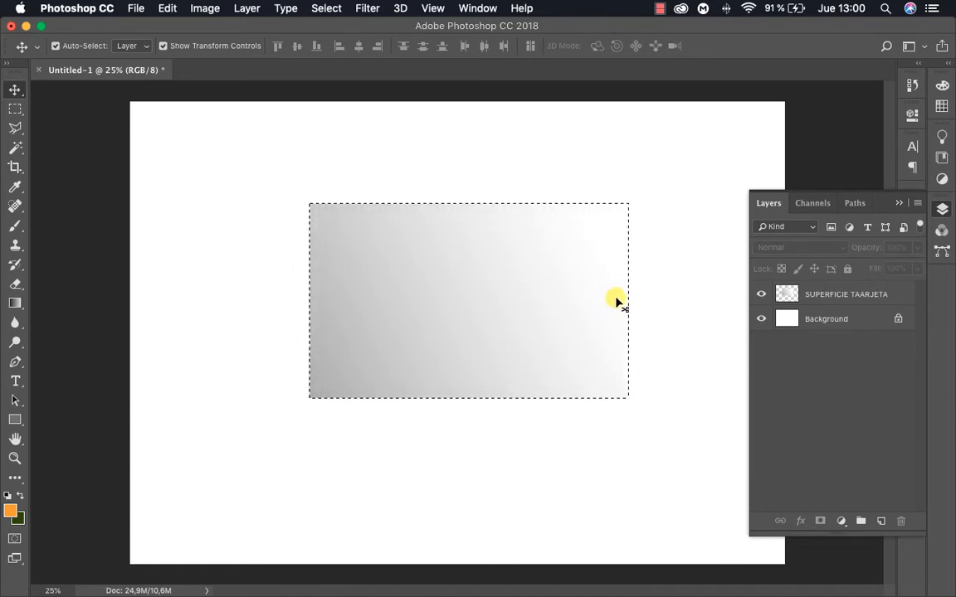
key("super+d")
Fill the Background layer with the orange foreground colour ff9c00 using the Paint Bucket tool
left_click(842, 320)
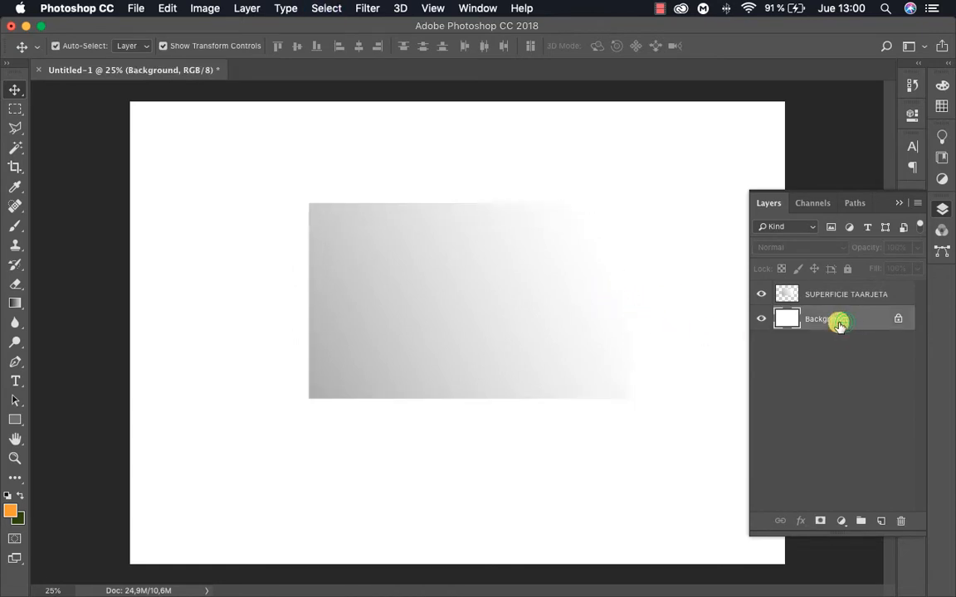
left_click(10, 509)
left_click(496, 143)
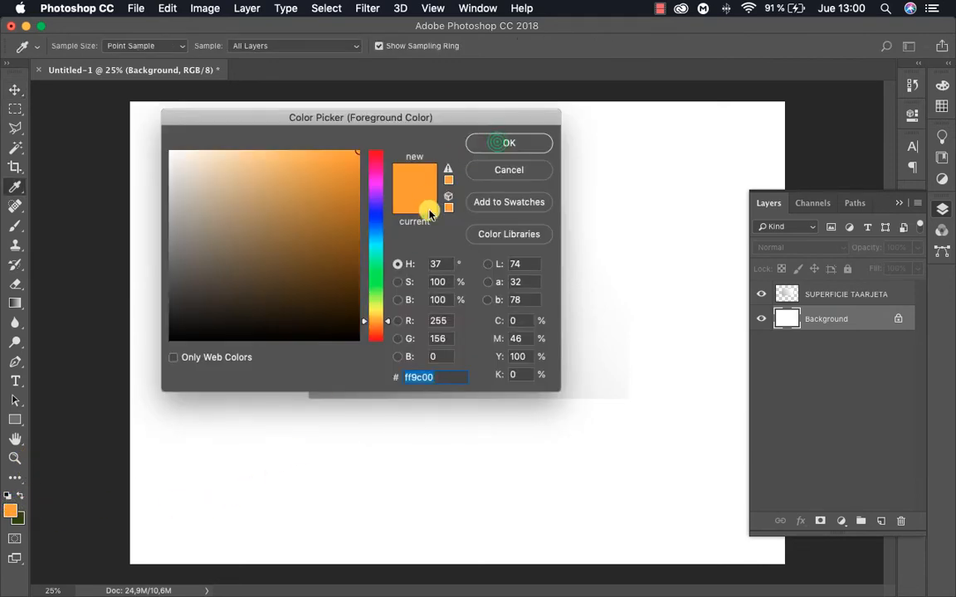
key("g")
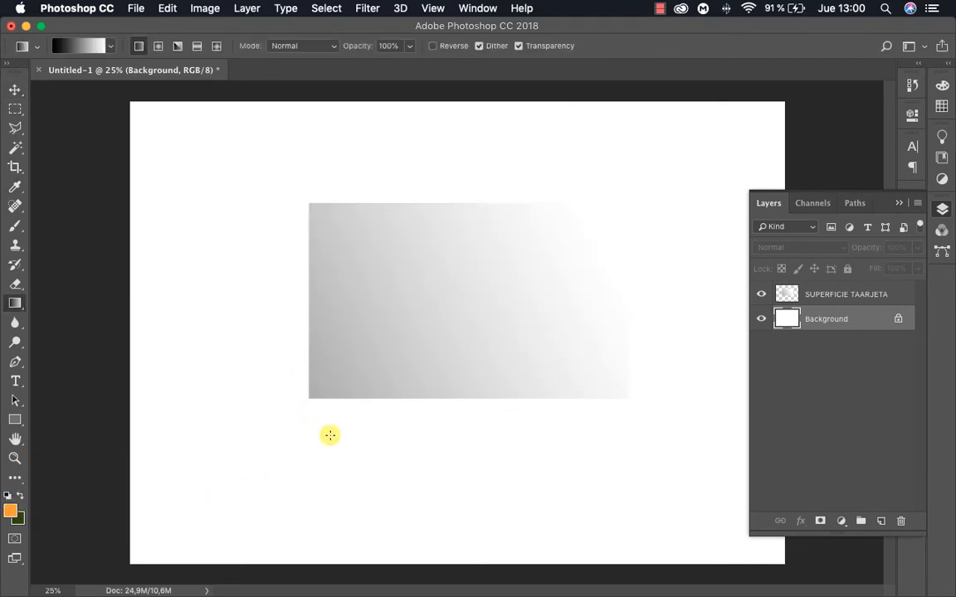
right_click(15, 303)
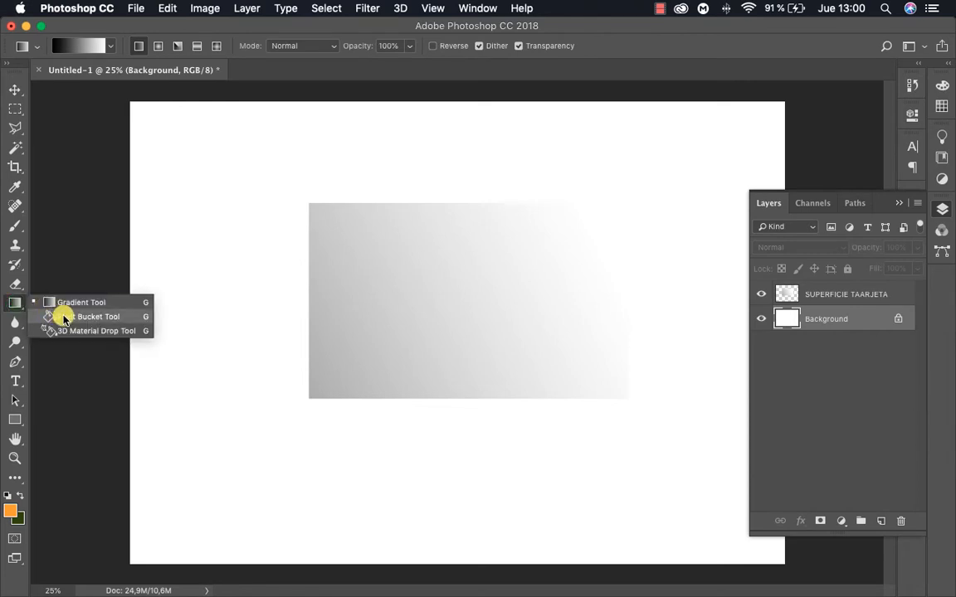
left_click(65, 313)
left_click(171, 403)
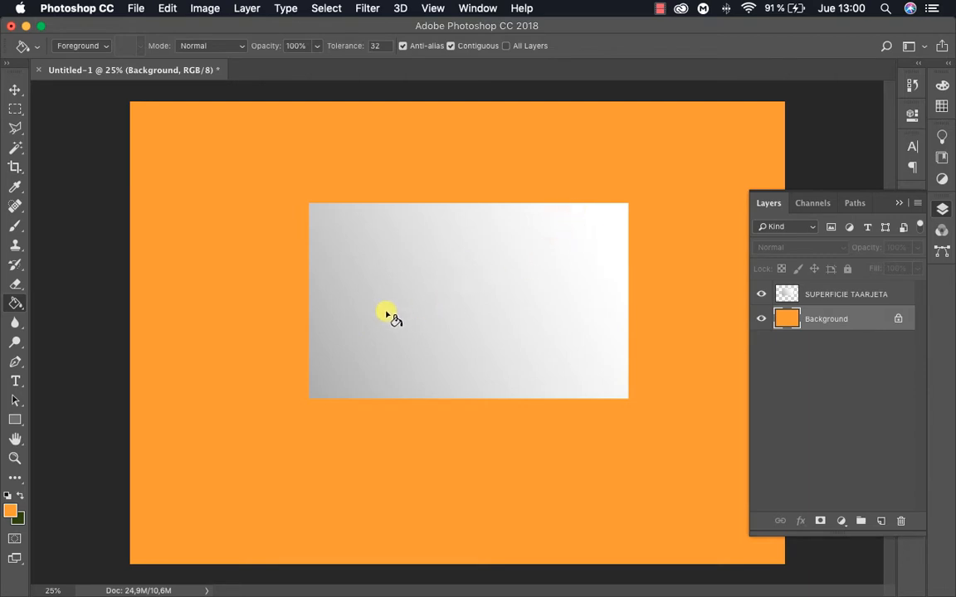
key("v")
key("z")
left_click(436, 320, "alt")
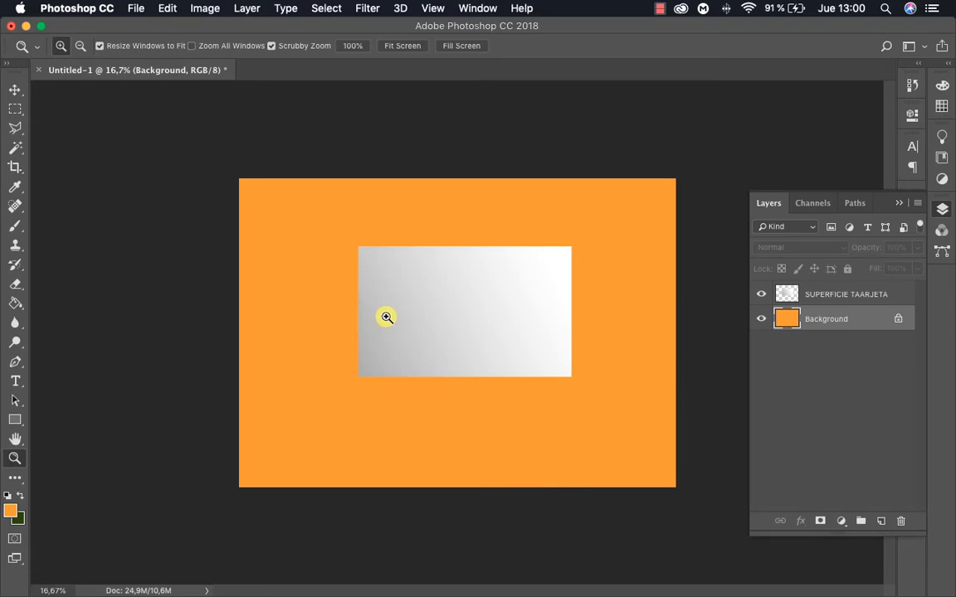
left_click(402, 331)
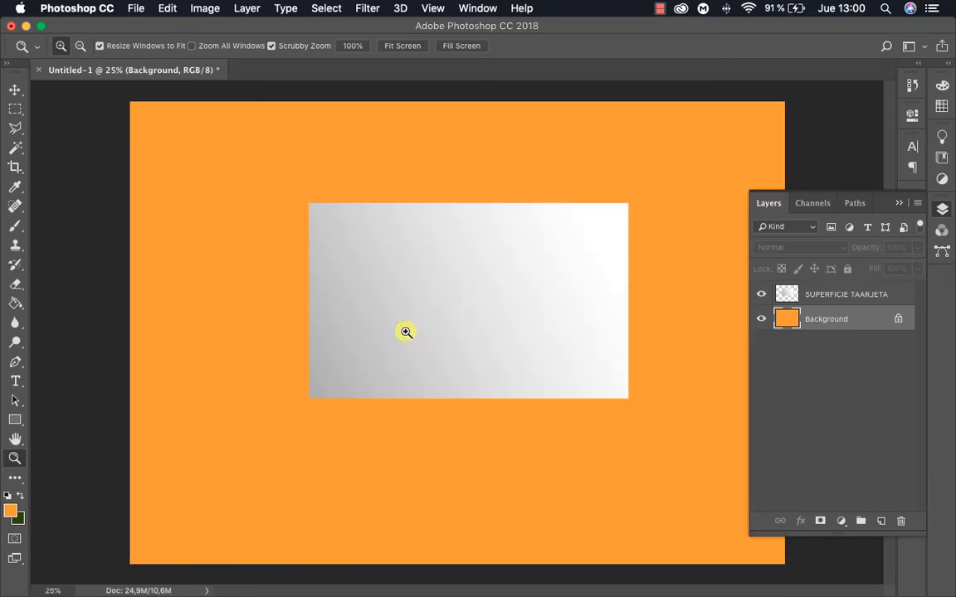
key("v")
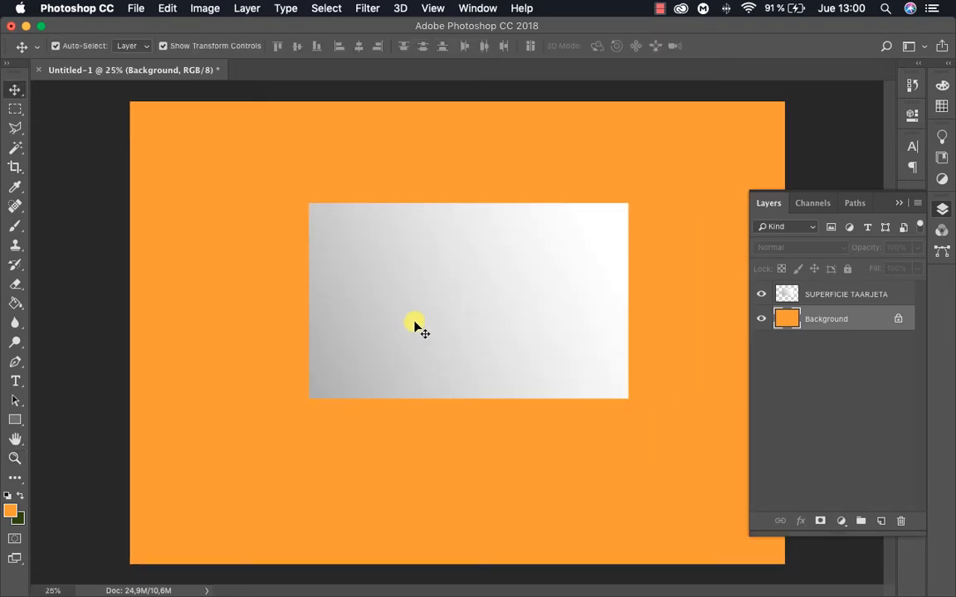
Try skewing the card's top edge to the left and squashing the card vertically, and undo the transformation
left_click(422, 311)
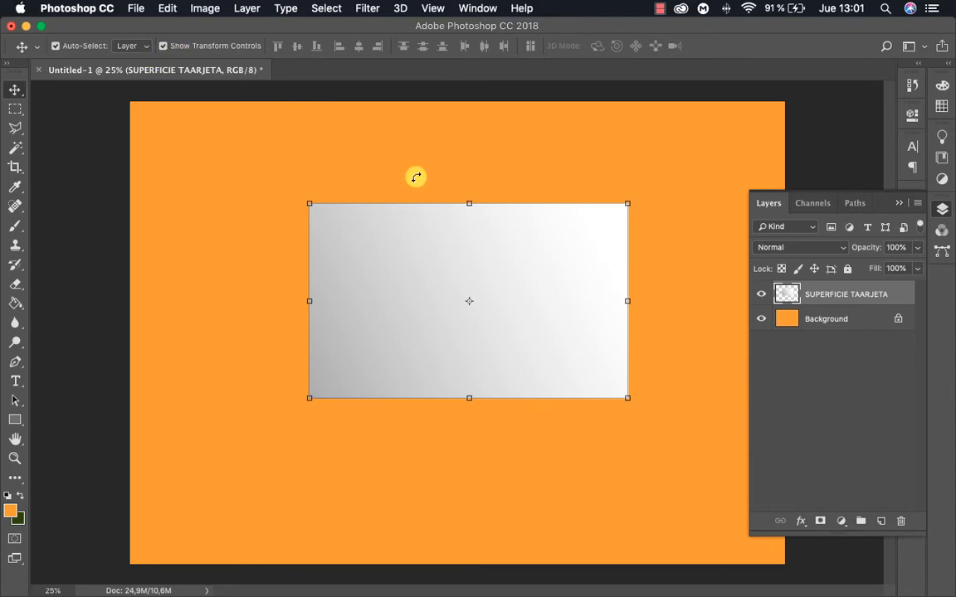
key("super")
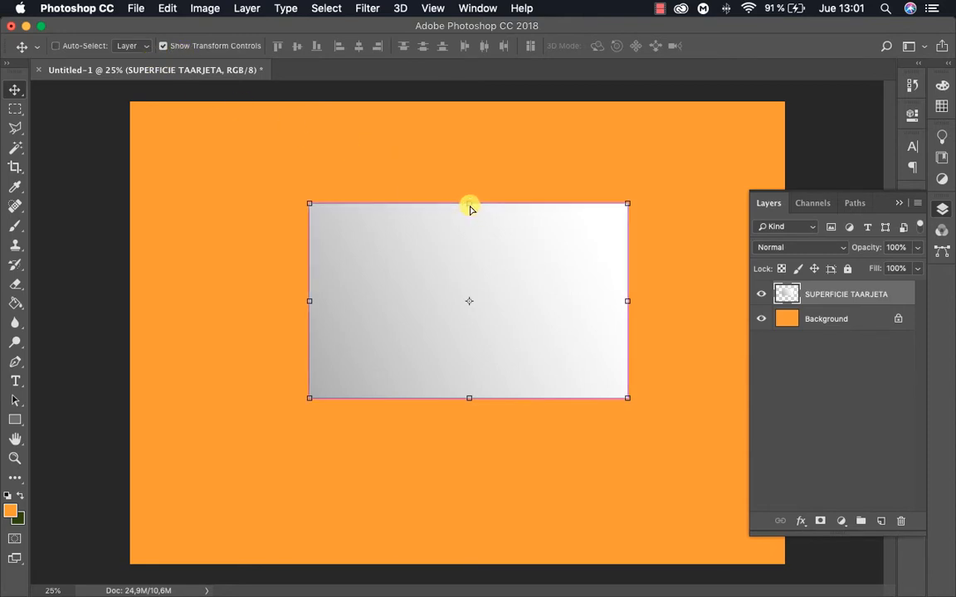
left_click_drag(469, 204, 372, 277)
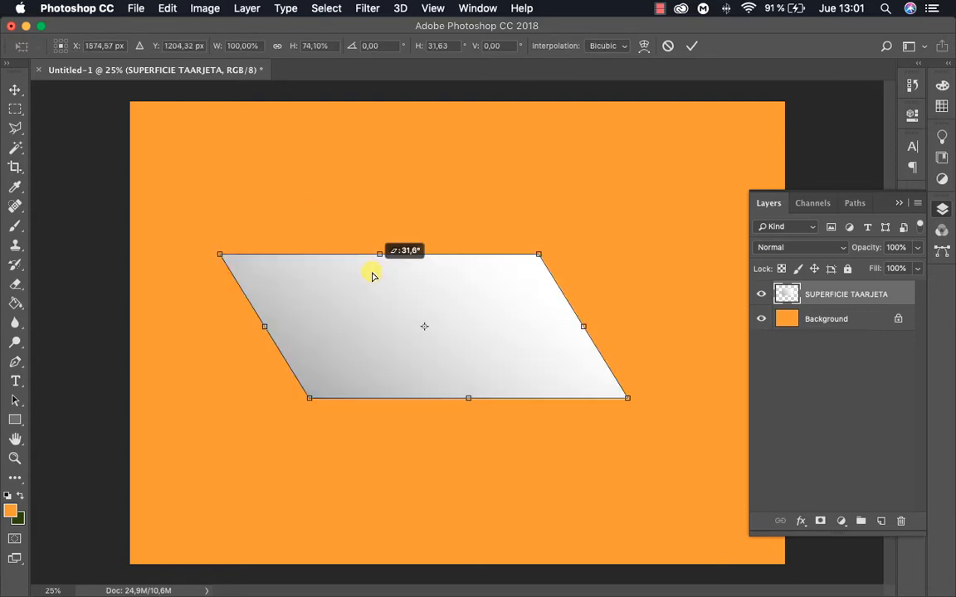
left_click_drag(381, 312, 380, 311)
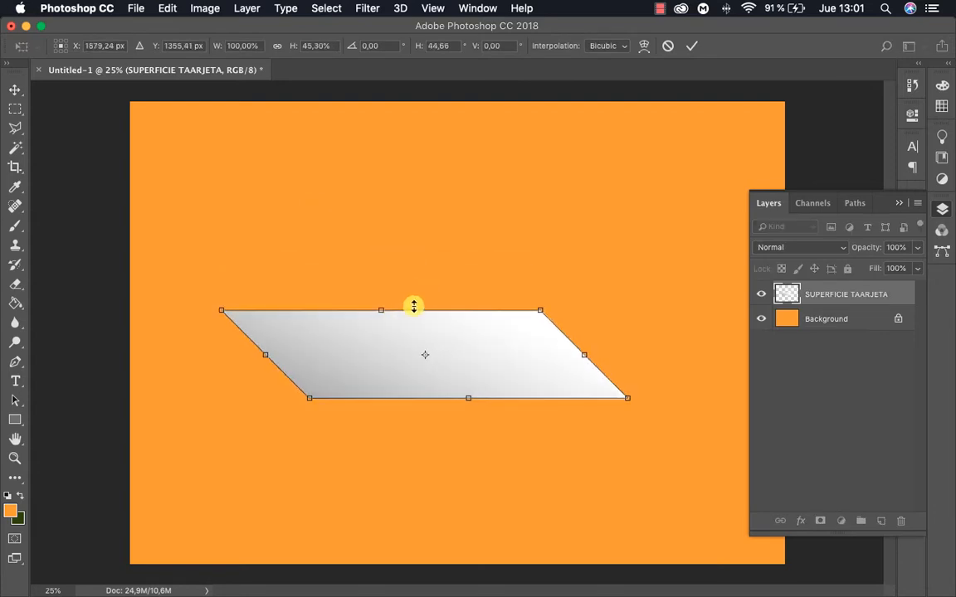
key("super+z")
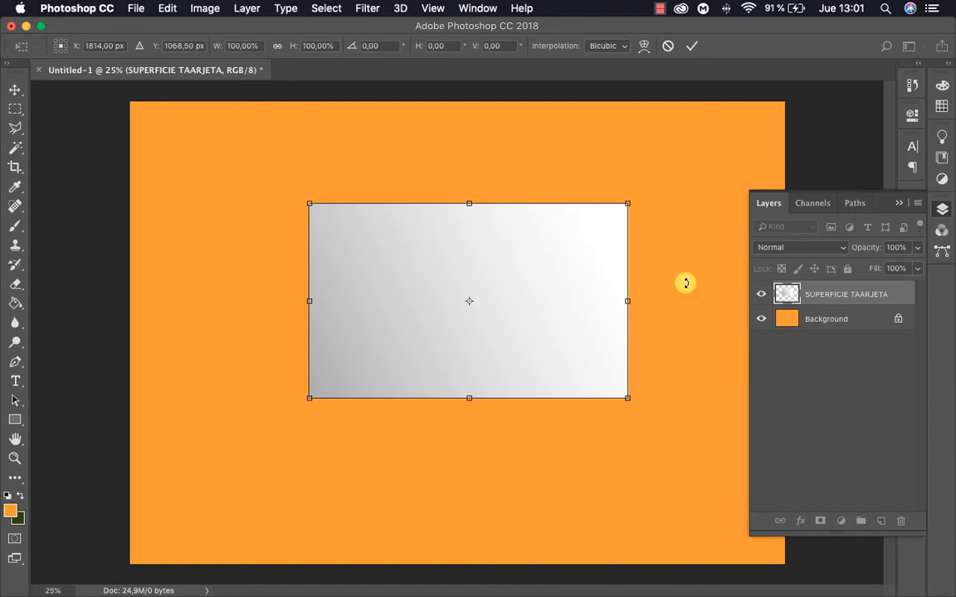
left_click(862, 299)
key("Return")
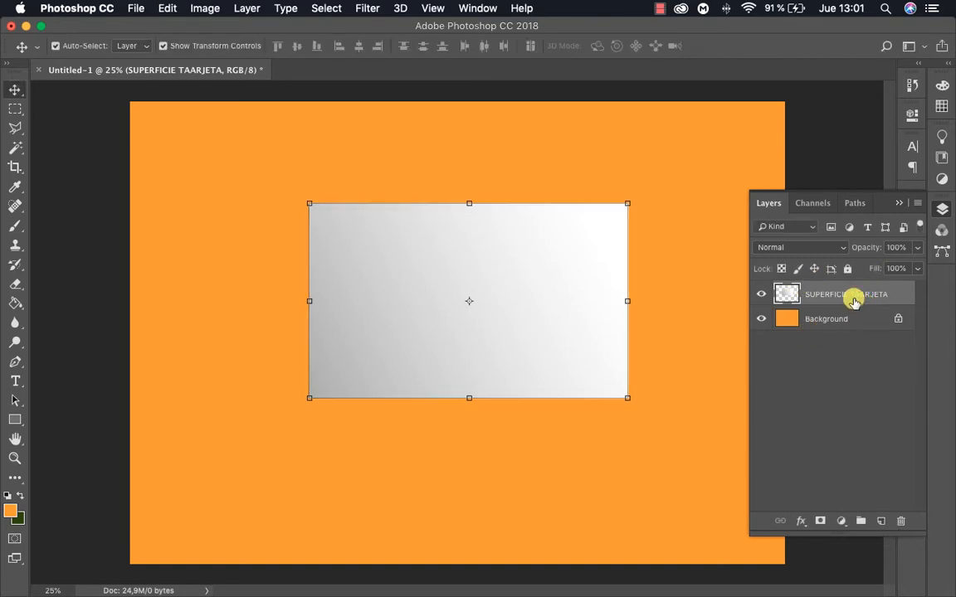
Duplicate the SUPERFICIE TAARJETA layer and hide the copy
left_click(840, 295)
key("super+j")
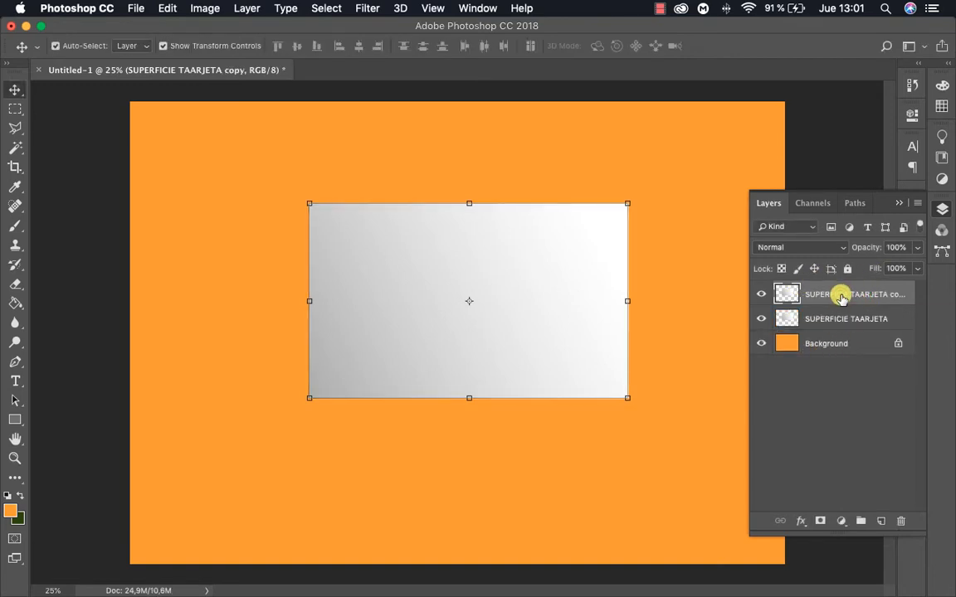
left_click(754, 295)
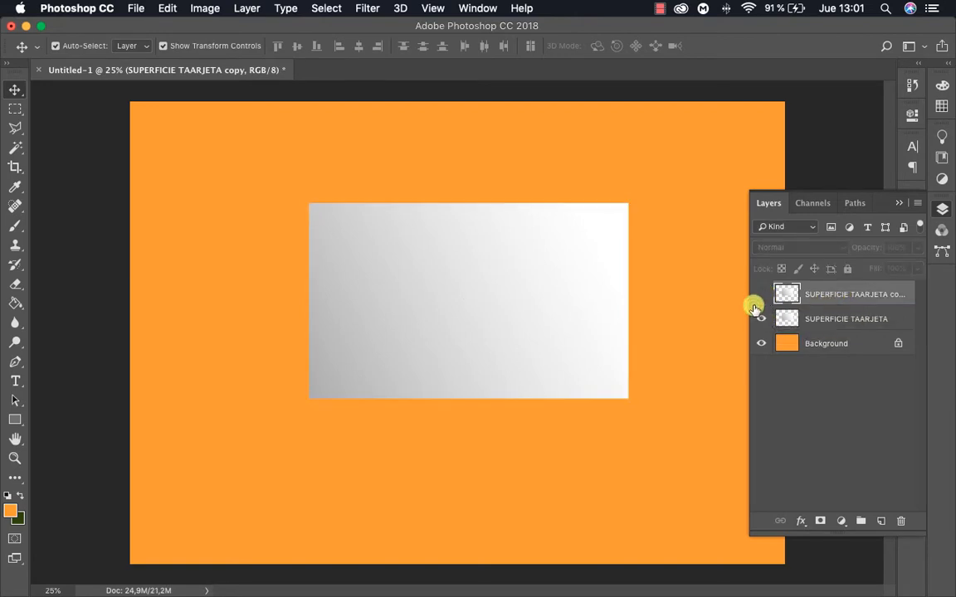
Distort the original SUPERFICIE TAARJETA layer by skewing its left edge down and pulling its top corners and lower-right corner into a perspective shape
left_click(813, 316)
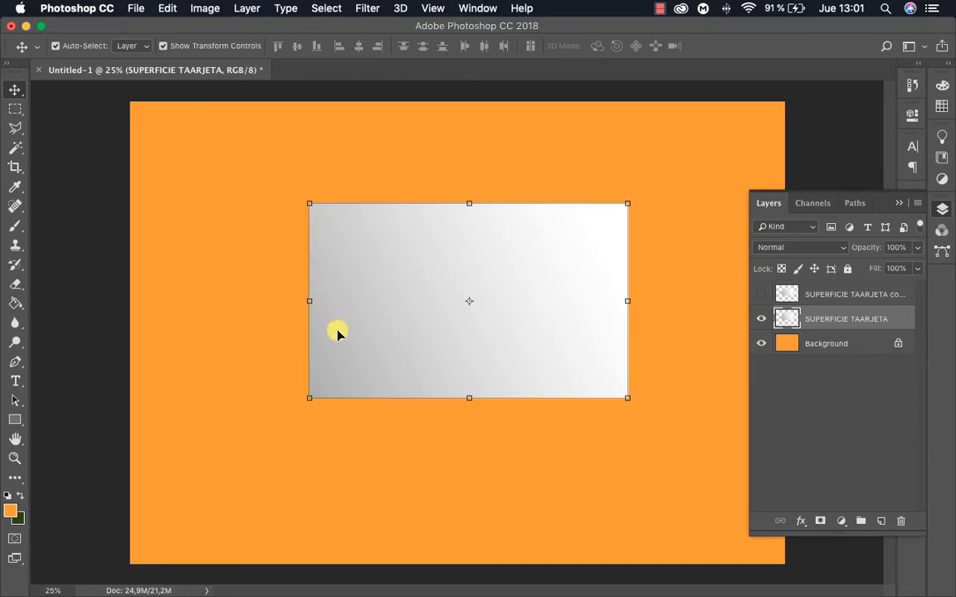
left_click_drag(310, 302, 328, 377)
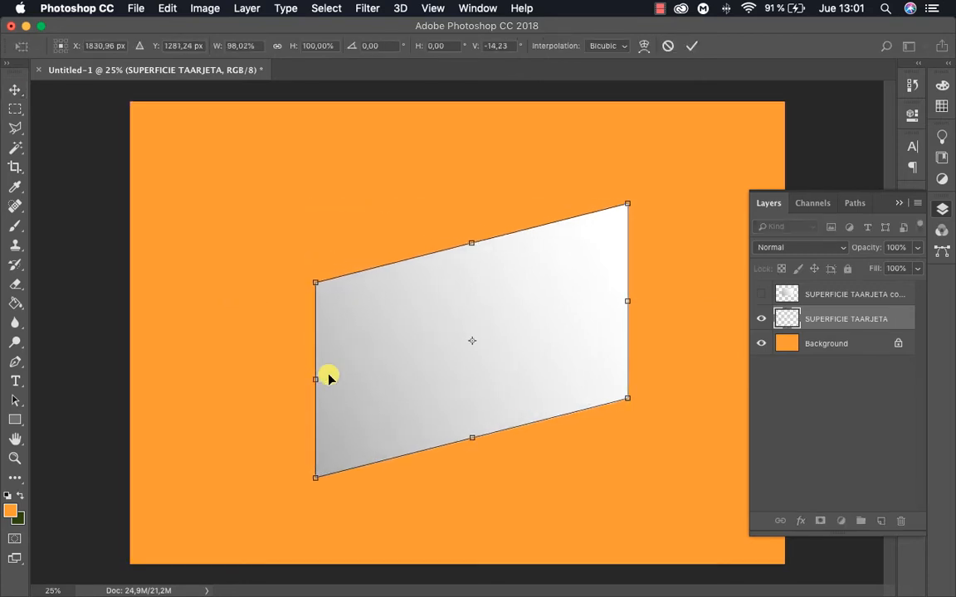
left_click_drag(626, 204, 547, 298)
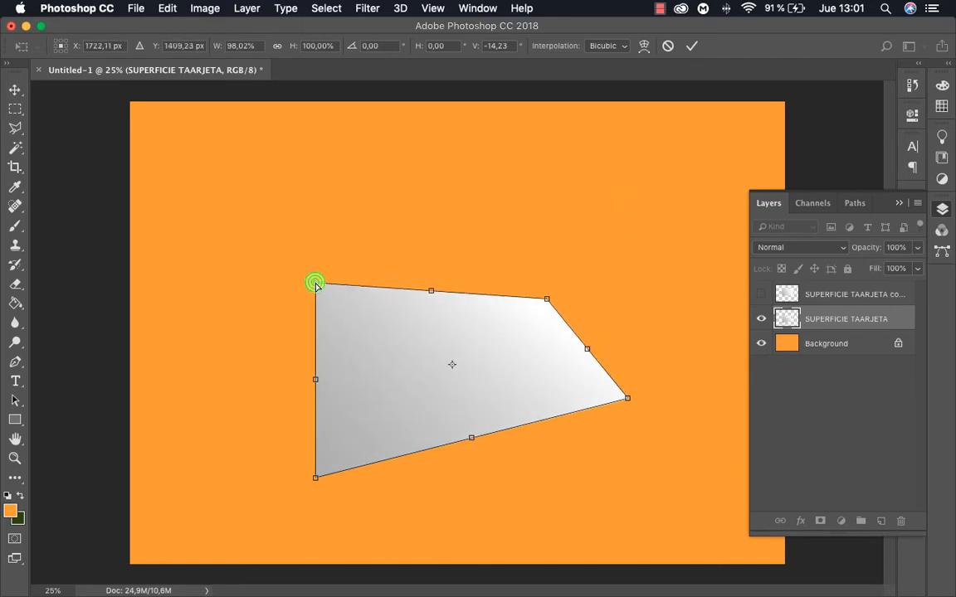
left_click_drag(316, 283, 309, 334)
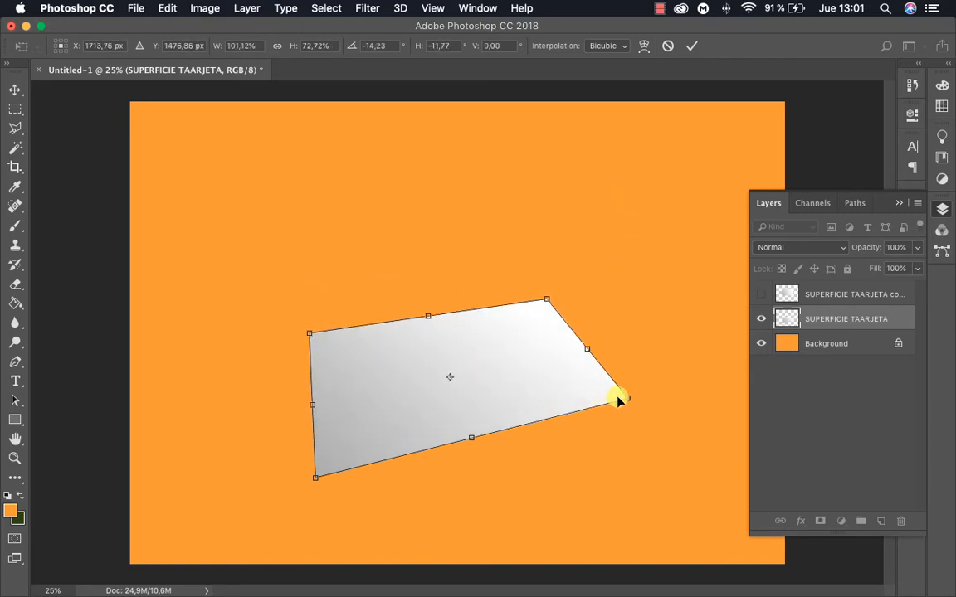
left_click_drag(627, 399, 611, 366)
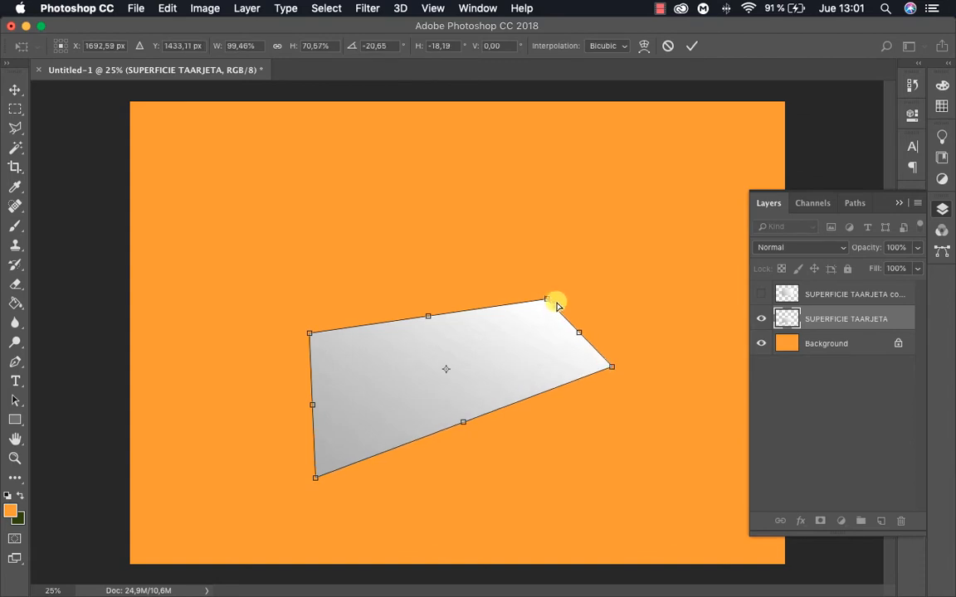
left_click_drag(555, 304, 513, 301)
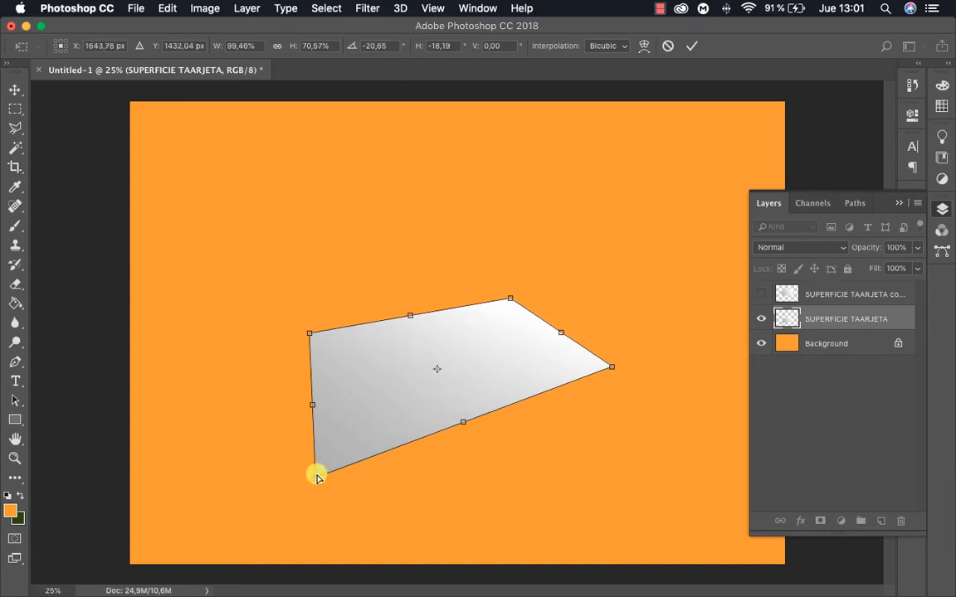
Flatten the card's perspective by raising its front corner and pulling its upper-left corner outward to the left
left_click_drag(317, 477, 338, 452)
left_click_drag(310, 332, 305, 322)
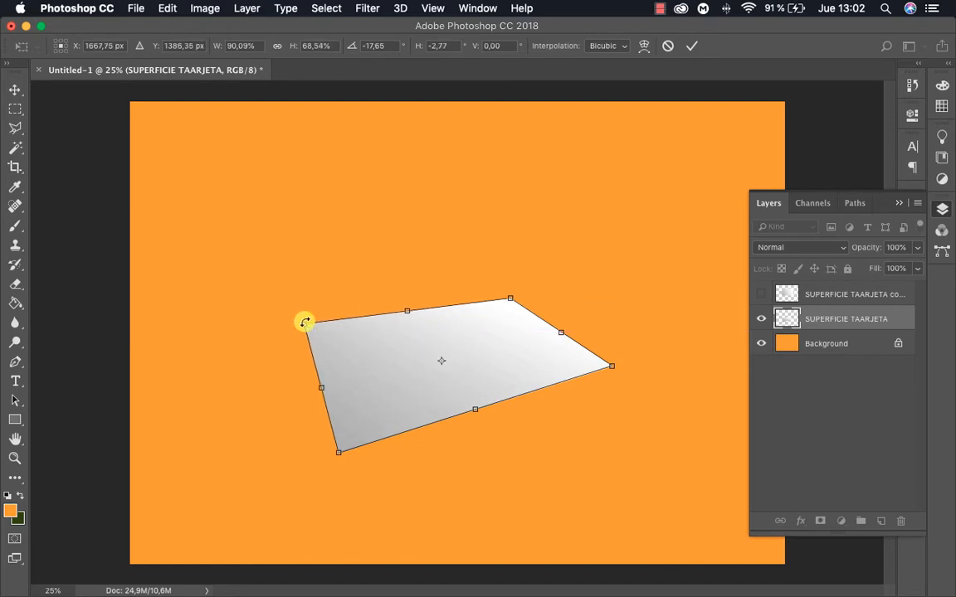
left_click_drag(509, 303, 505, 305)
left_click_drag(339, 452, 344, 415)
left_click_drag(305, 324, 267, 326)
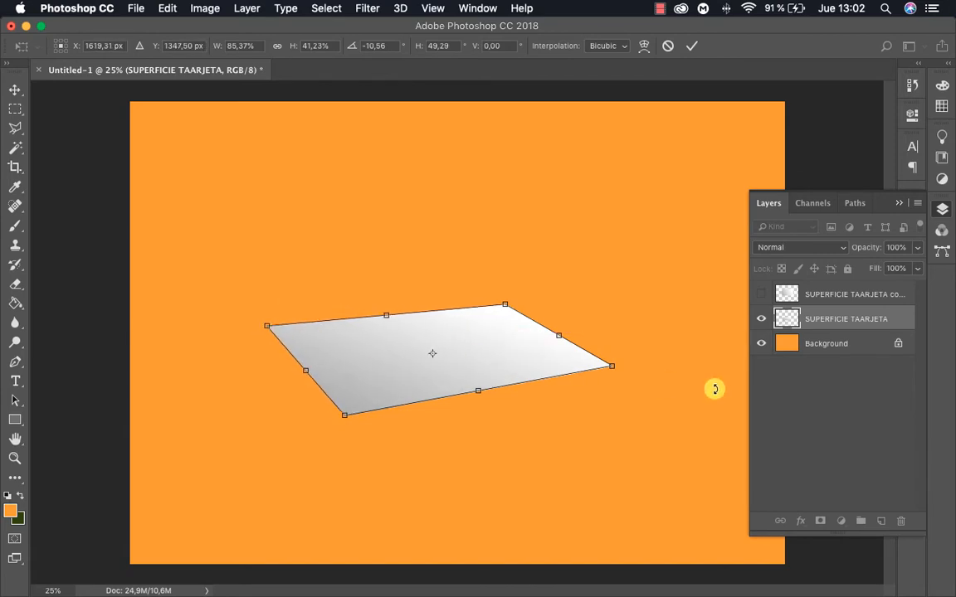
Move the distorted card up toward the canvas centre, shifting its front corner right and its left corner outward
mouse_move(558, 337)
left_mouse_down()
mouse_move(531, 336)
mouse_move(550, 326)
mouse_move(554, 334)
left_mouse_up()
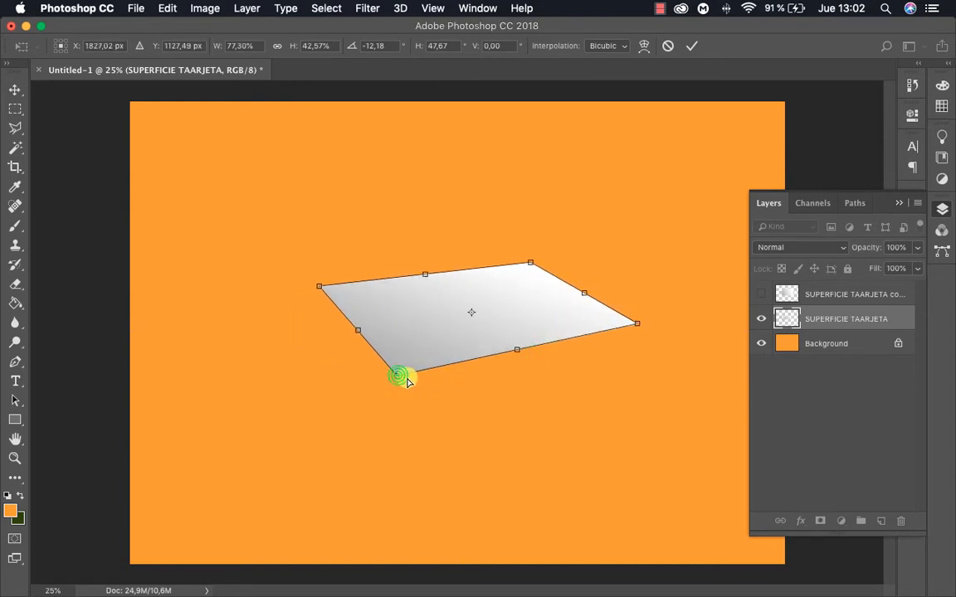
left_click_drag(406, 379, 420, 377)
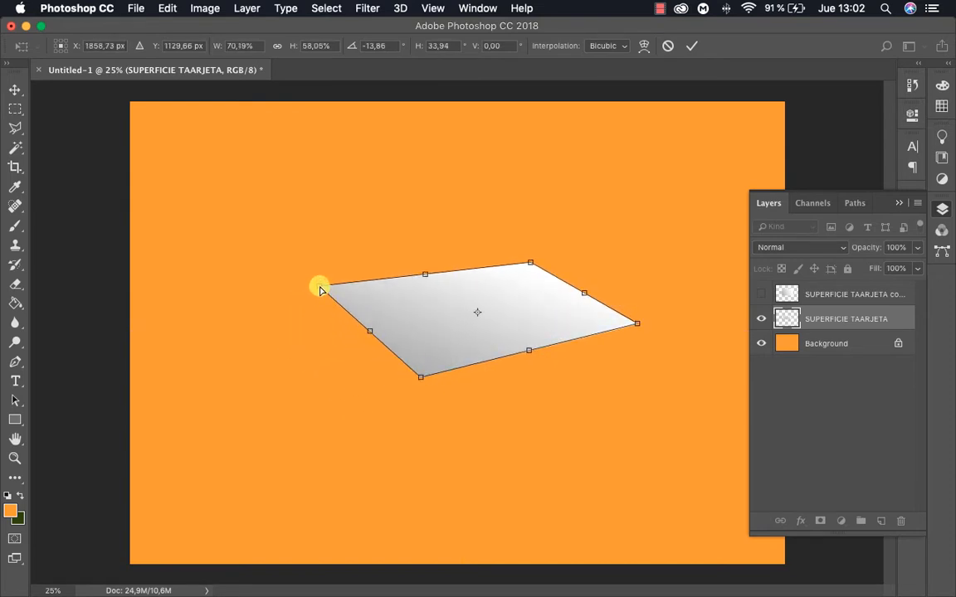
left_click_drag(321, 288, 303, 288)
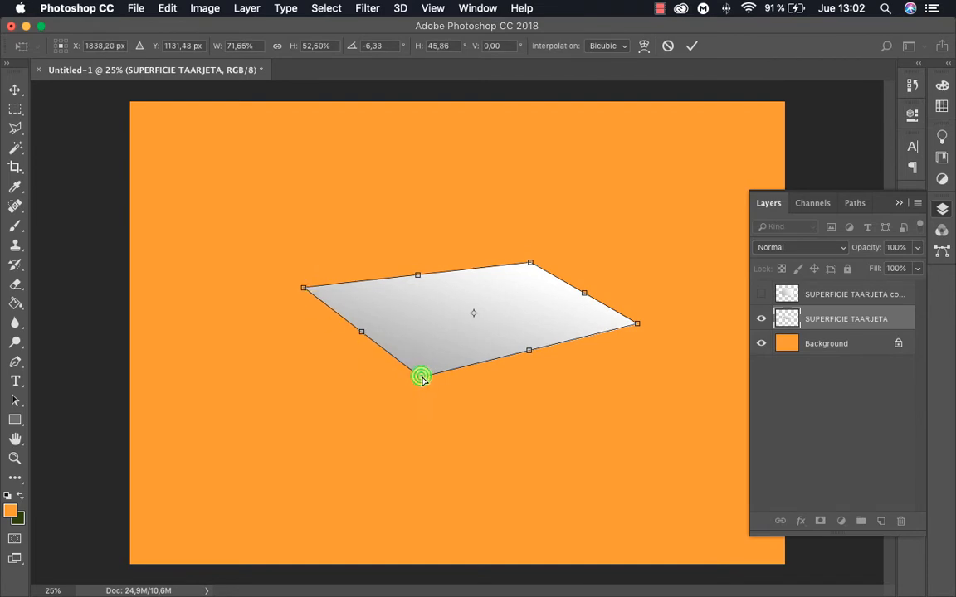
left_click_drag(420, 377, 433, 381)
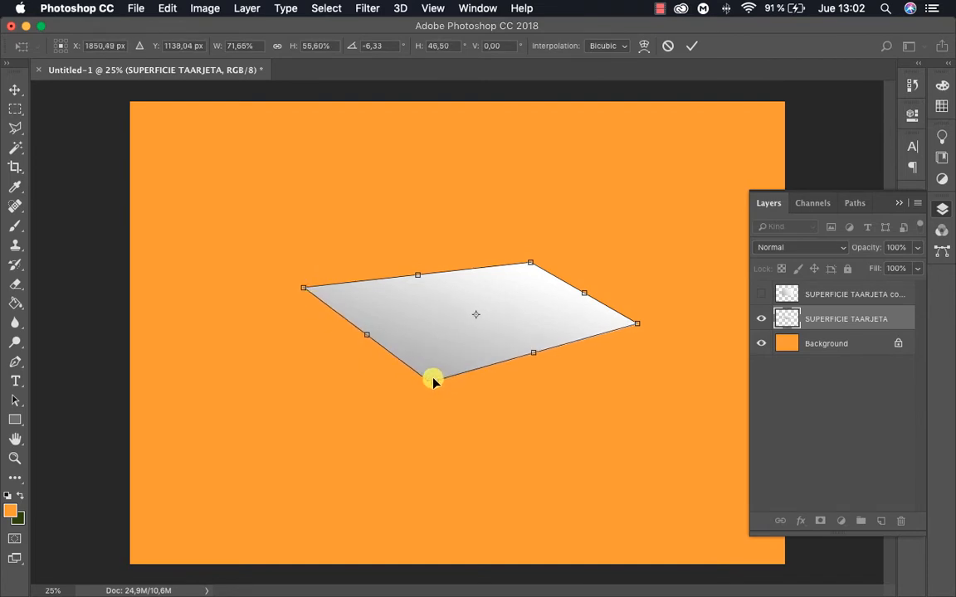
Reshape the card into a low-angle diamond at about 67% width and 31% height, centre it on the canvas, and apply the transformation
left_click_drag(415, 278, 404, 320)
left_click_drag(576, 322, 493, 296)
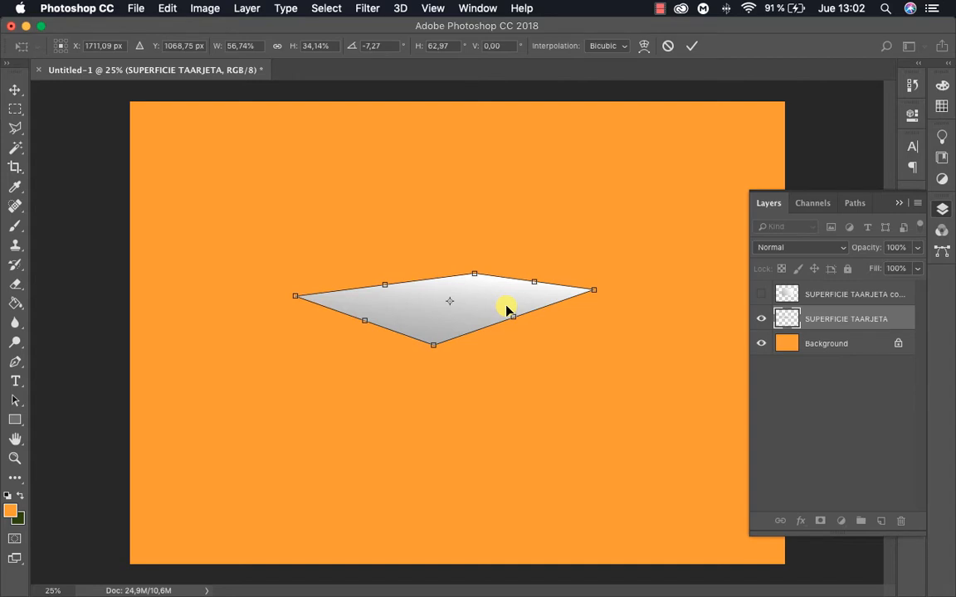
left_click_drag(435, 344, 439, 333)
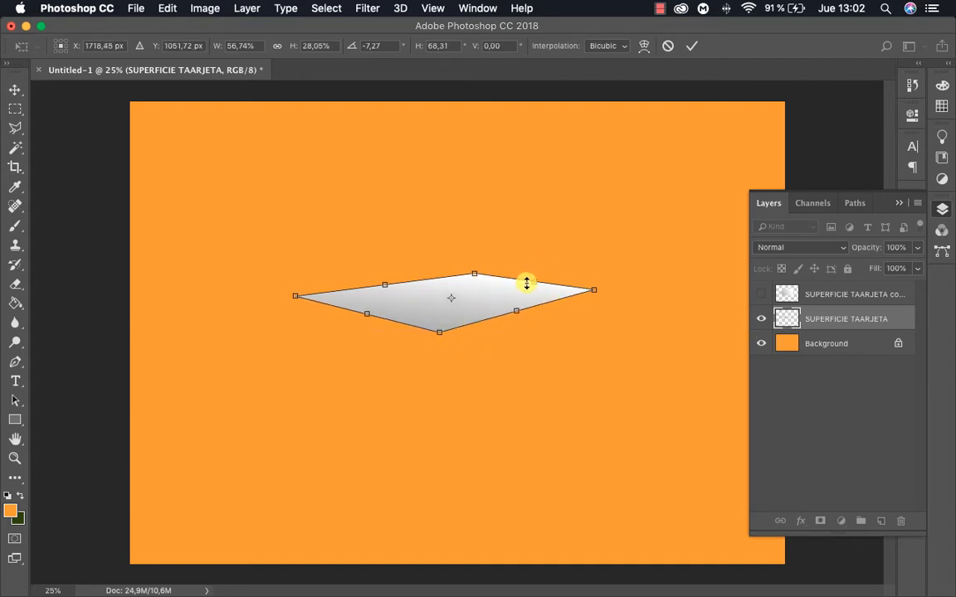
left_click_drag(535, 287, 565, 272)
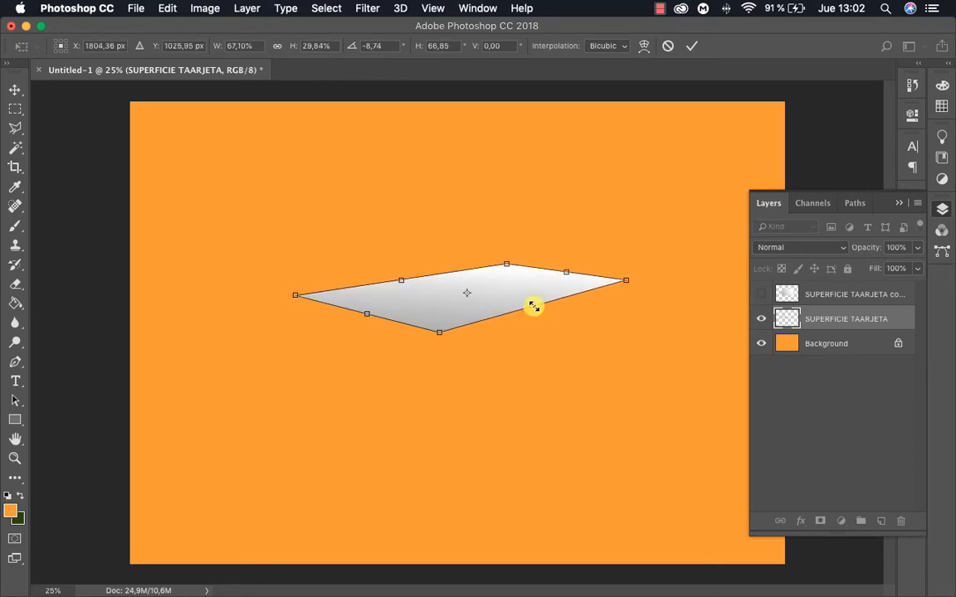
mouse_move(534, 311)
left_mouse_down()
mouse_move(550, 309)
mouse_move(543, 317)
left_mouse_up()
left_click_drag(401, 285, 400, 286)
key("Return")
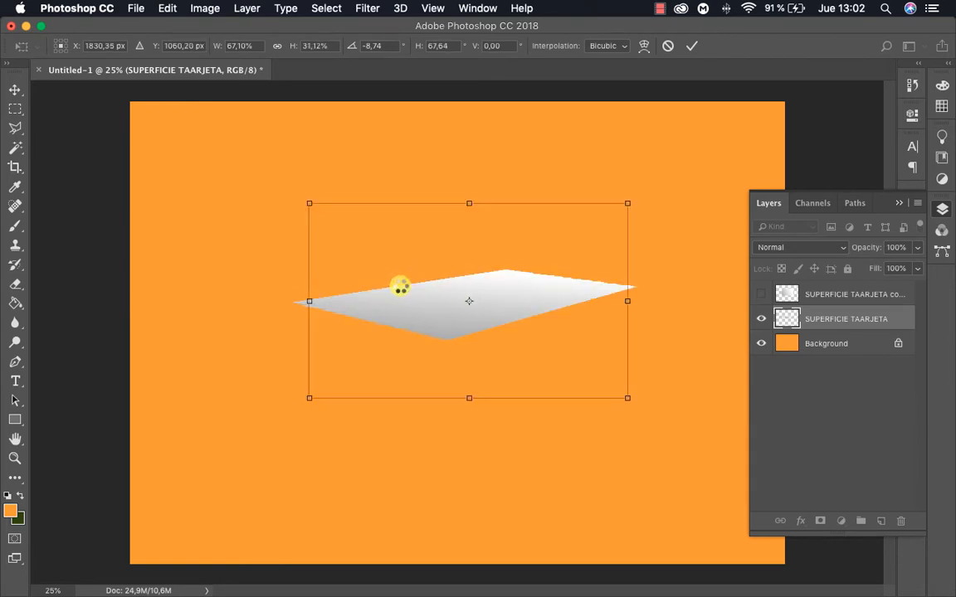
Show the flat SUPERFICIE TAARJETA copy, duplicate it, and hide the copy it was duplicated from
left_click(796, 398)
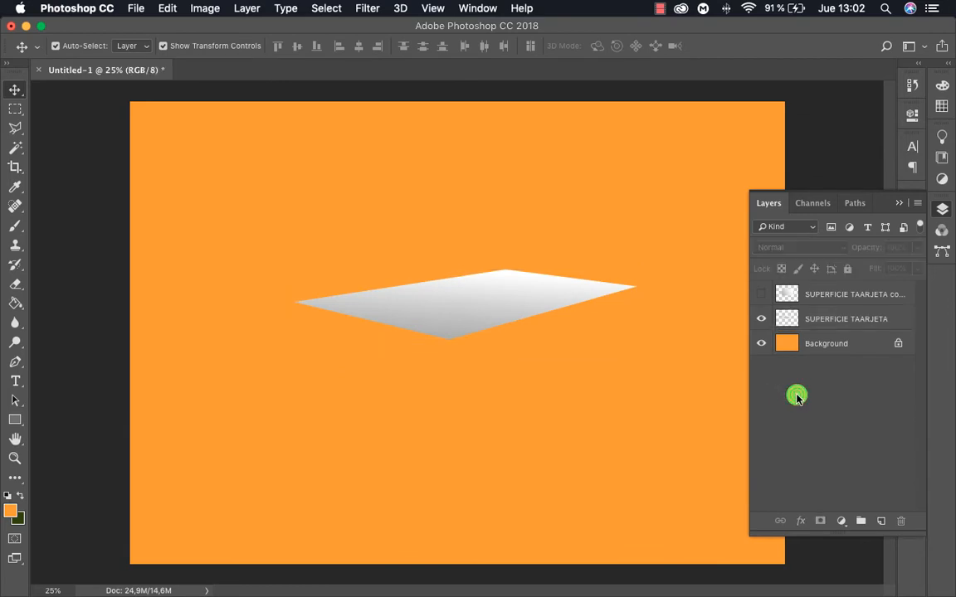
left_click(762, 294)
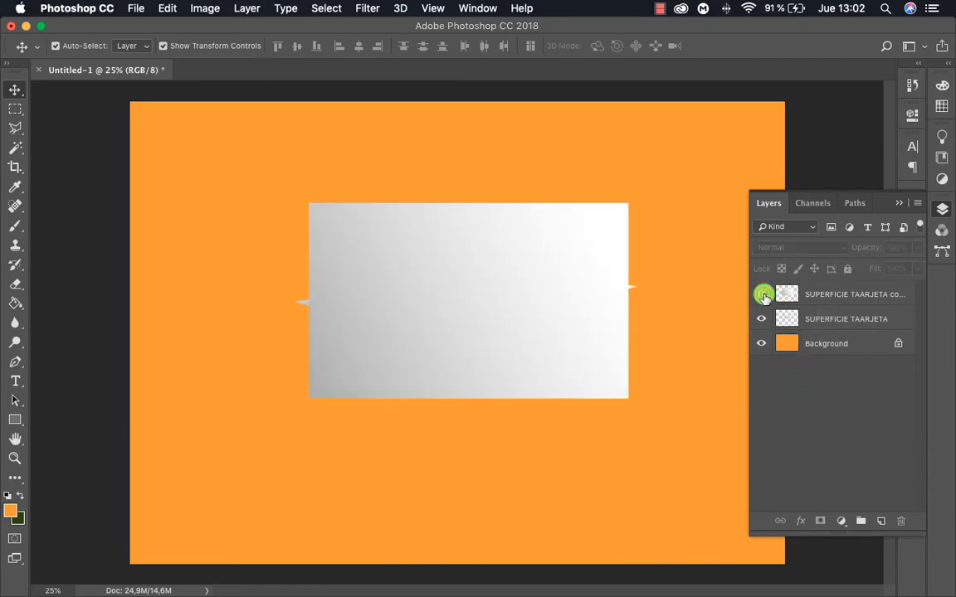
left_click(763, 295)
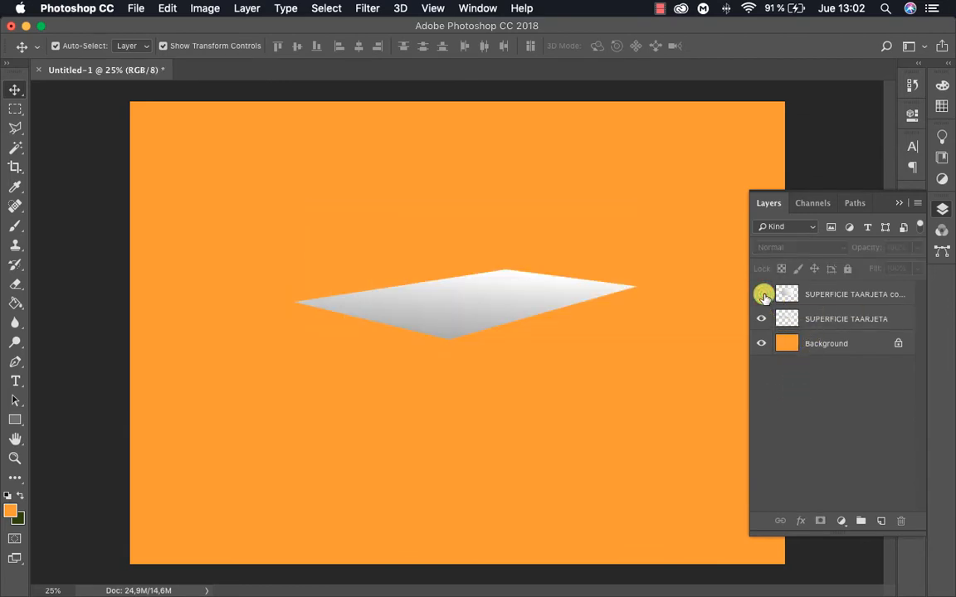
left_click(763, 295)
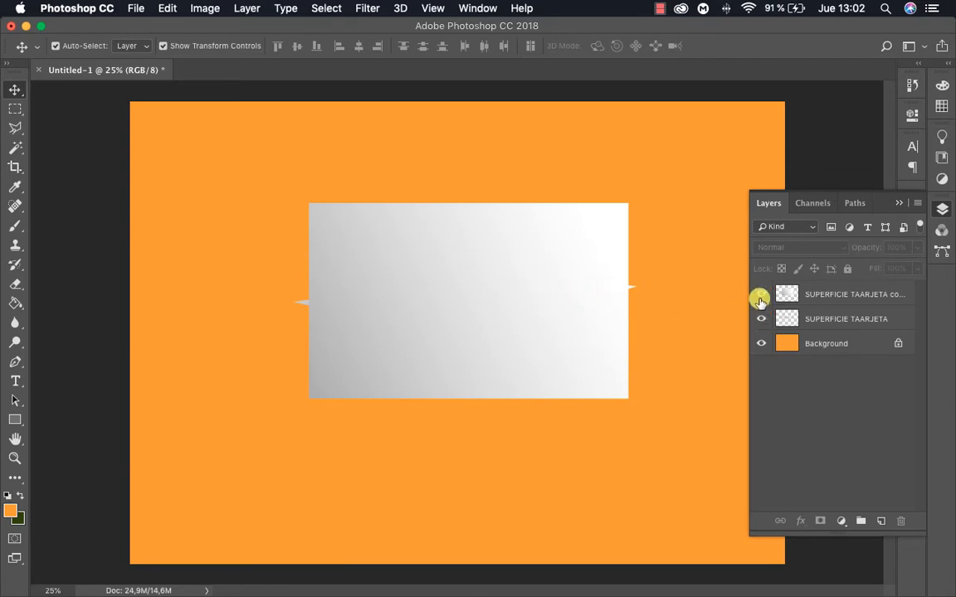
left_click(535, 284)
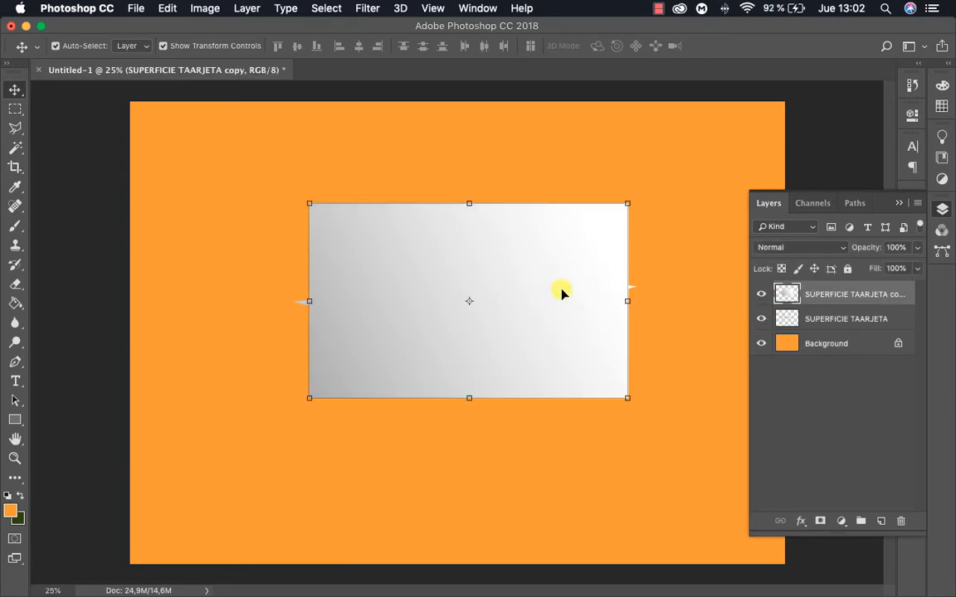
key("super+j")
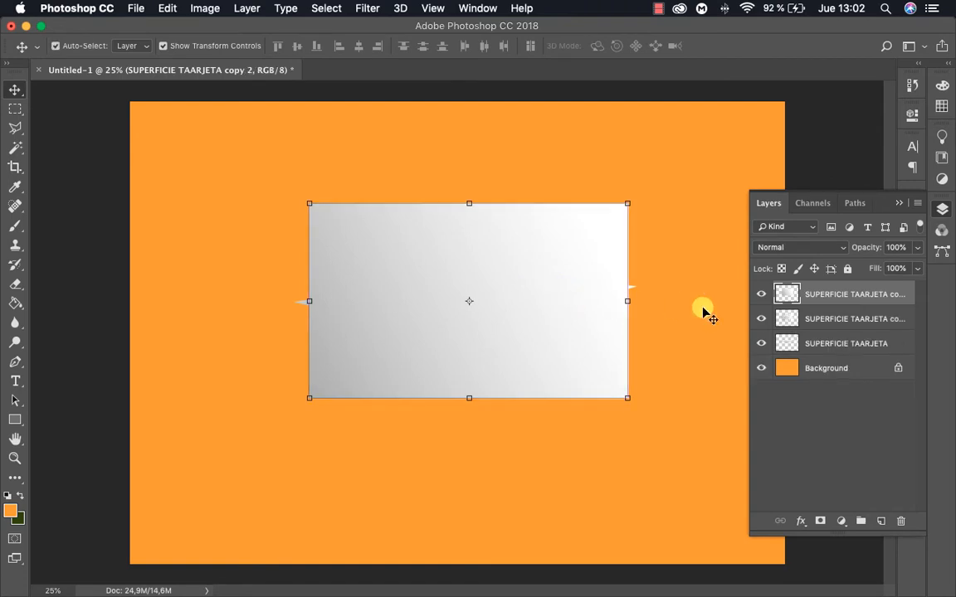
left_click(760, 320)
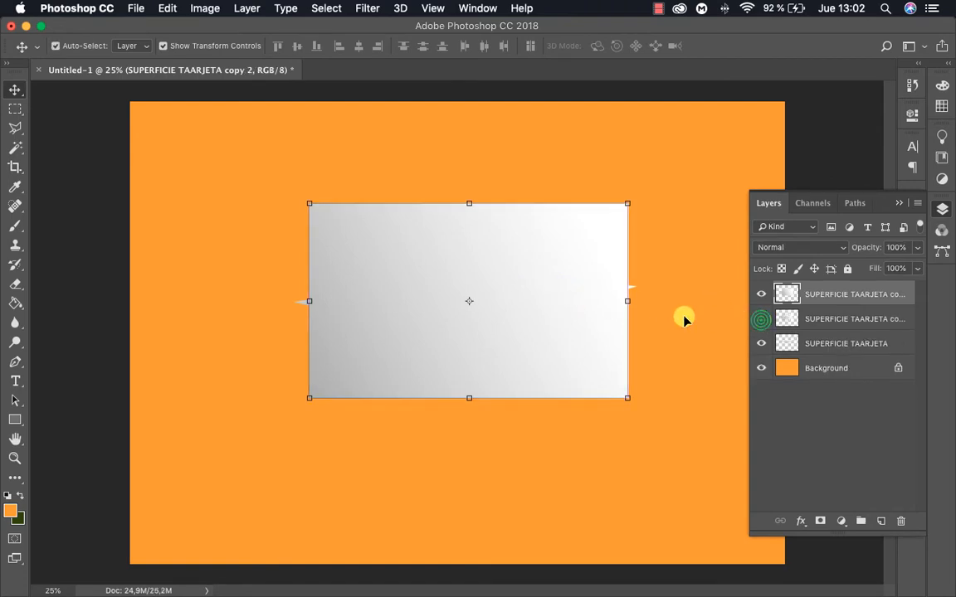
Move the new flat duplicate so its upper-left corner meets the front corner of the perspective card surface
left_click(550, 288)
left_click(377, 243)
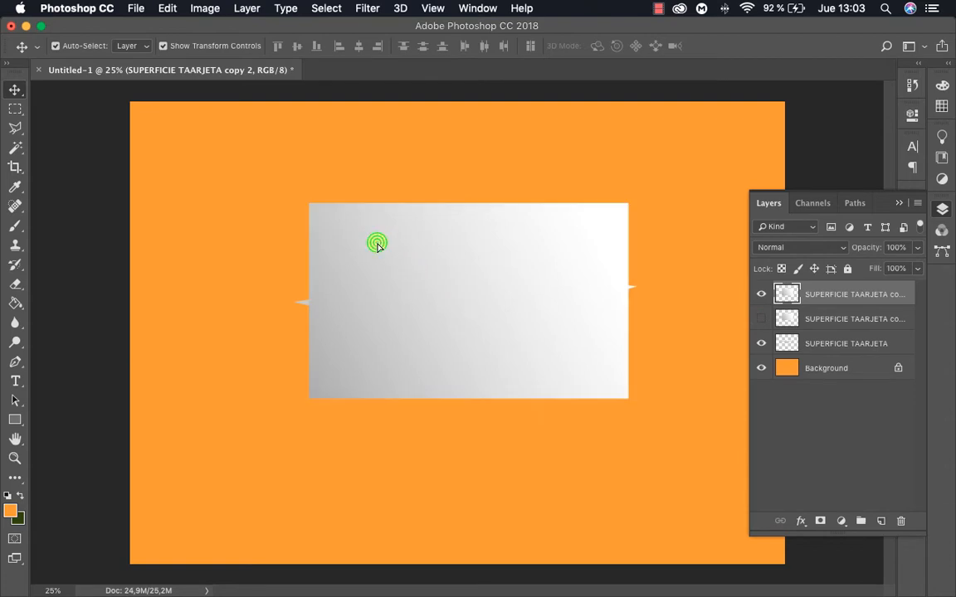
left_click_drag(377, 243, 508, 376)
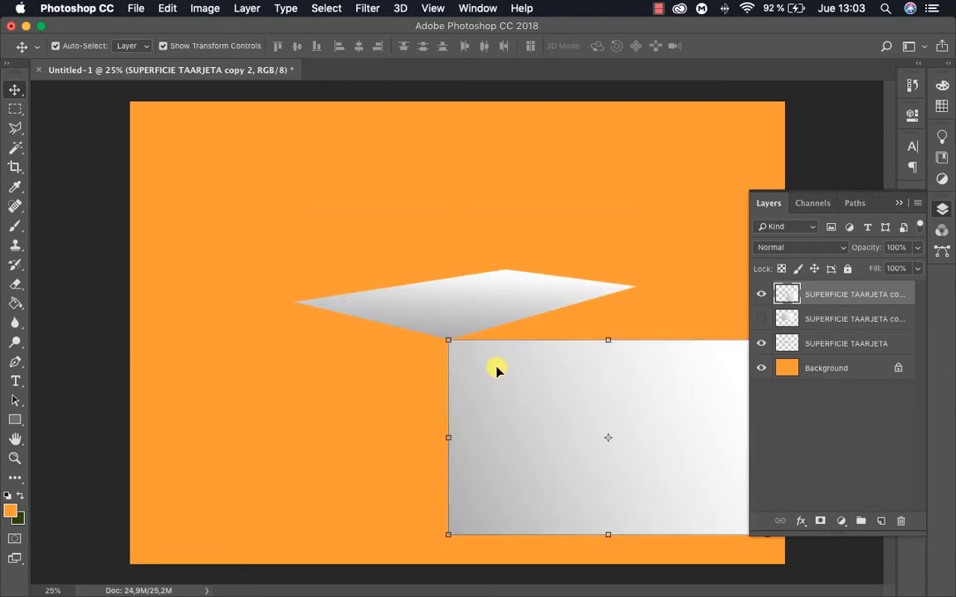
key("z")
left_click_drag(469, 344, 369, 322)
key("v")
key("z")
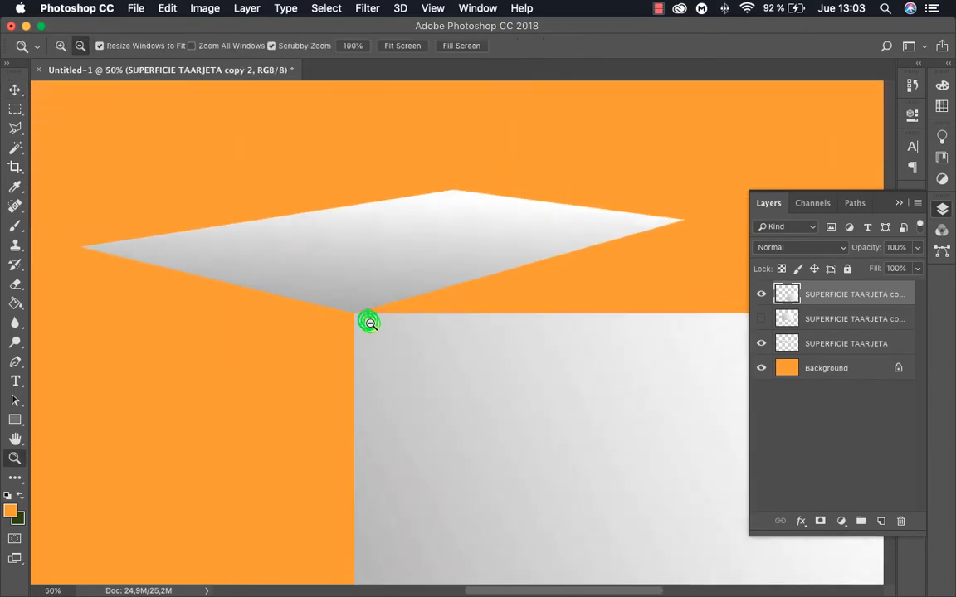
Narrow the duplicate to 58.70% width and skew it -15.85° vertically so its upper edge follows the card surface's front-right edge
left_click(370, 322, "alt")
left_click_drag(452, 374, 346, 303)
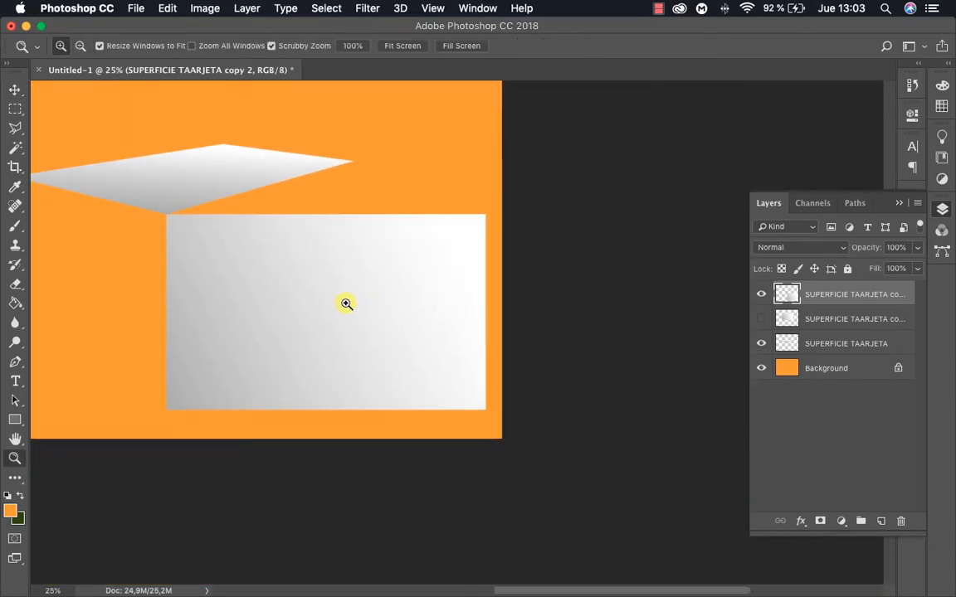
left_click(472, 316)
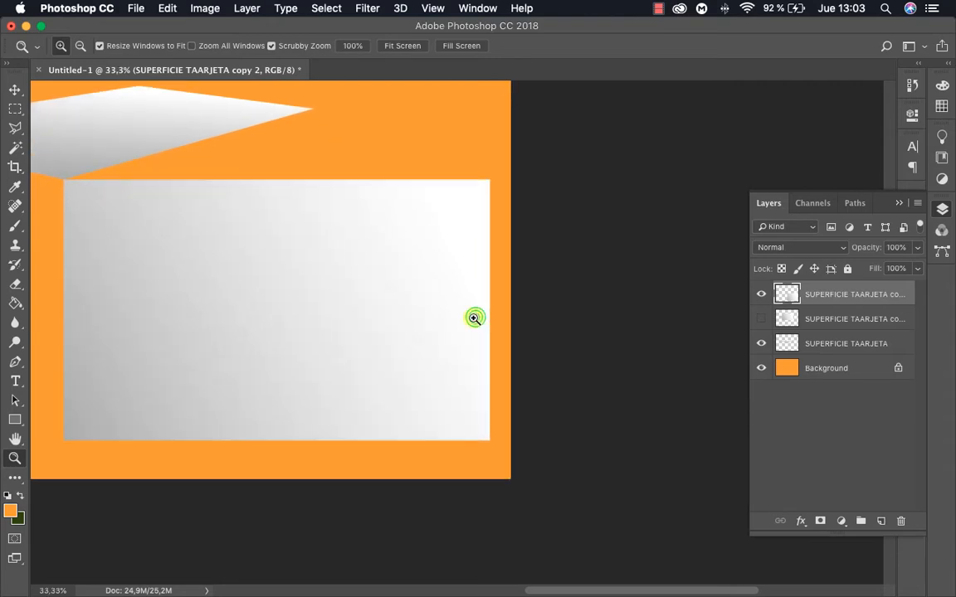
key("v")
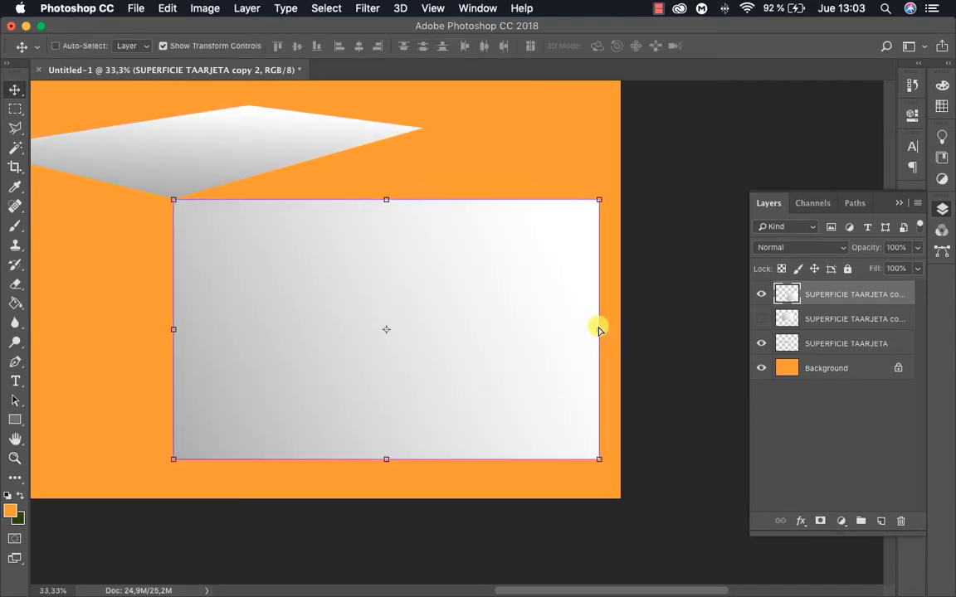
left_click_drag(599, 326, 425, 259)
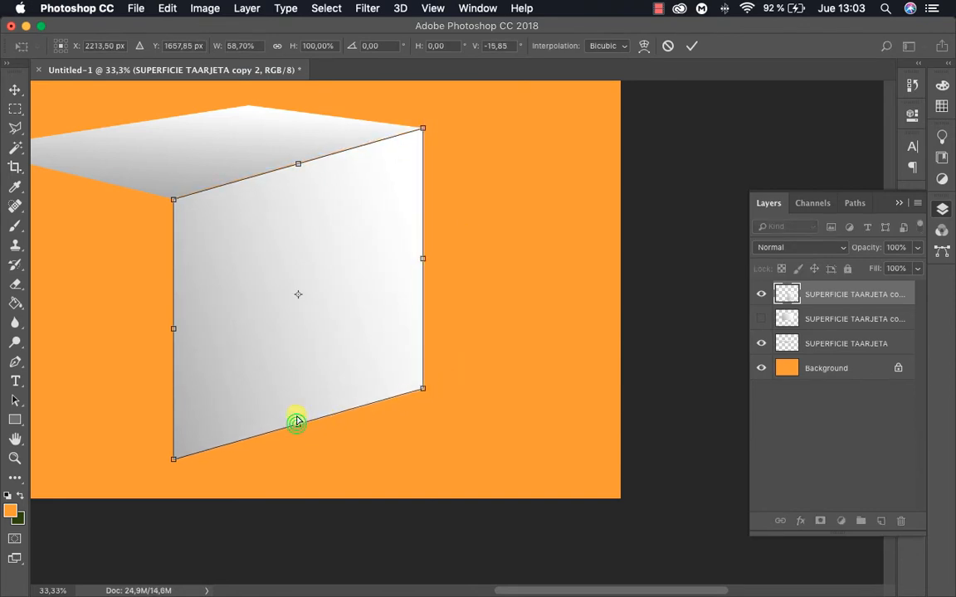
Shorten the skewed side face to 24.74% height, keeping its upper edge in place, and apply the transformation
left_click_drag(296, 422, 272, 267)
key("super+z")
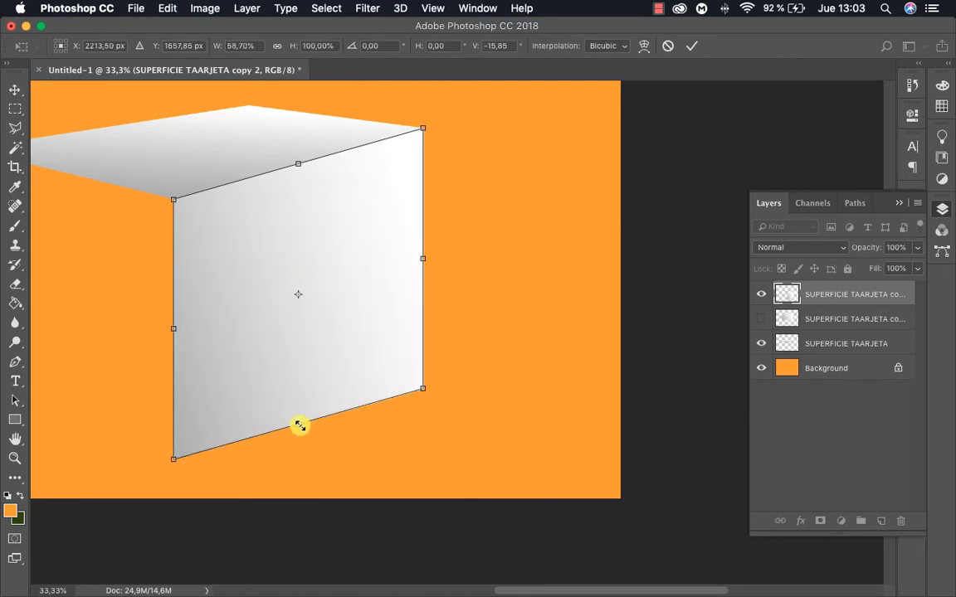
left_click_drag(296, 424, 282, 233)
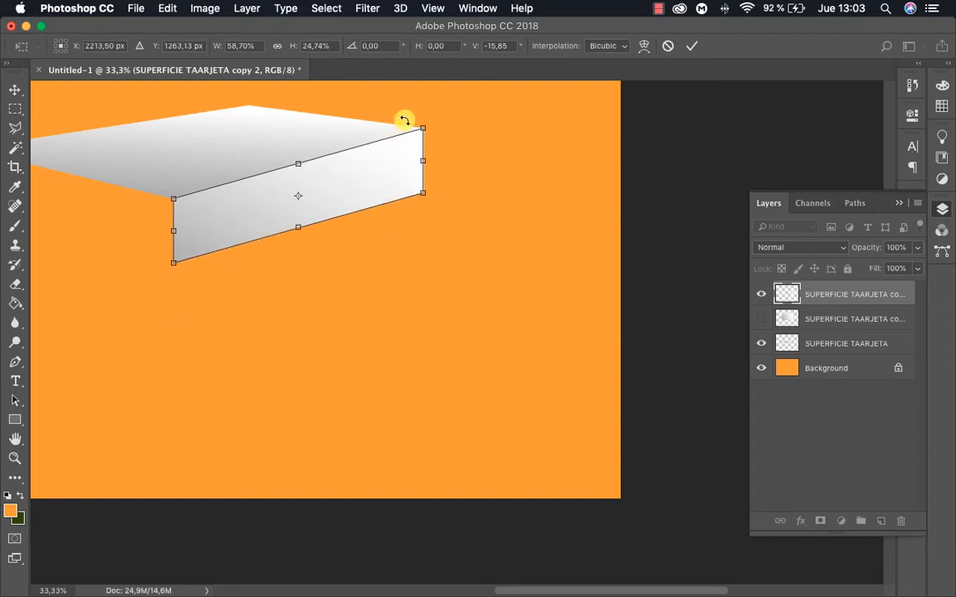
scroll(454, 180, "up", 5)
scroll(444, 341, "up", 2)
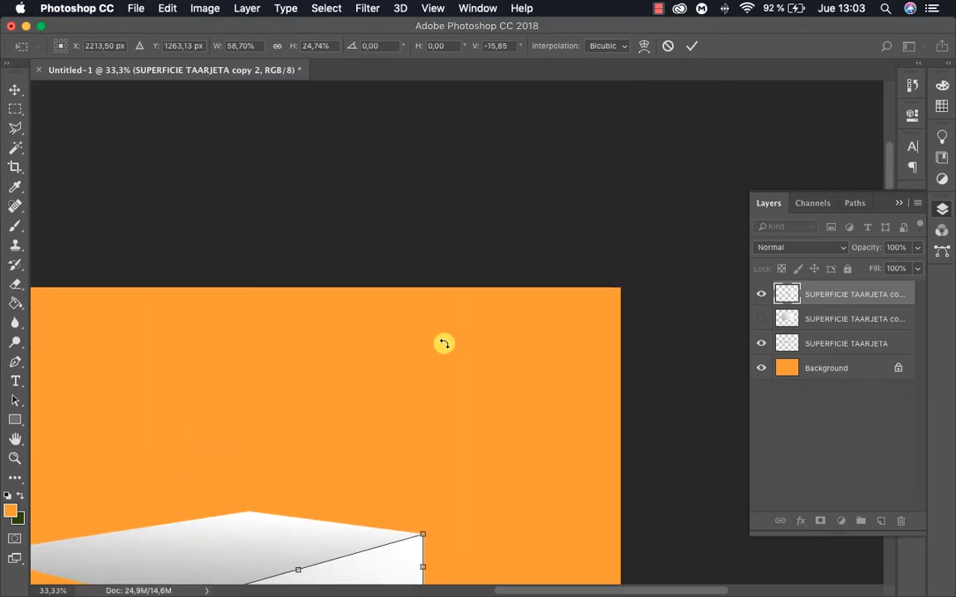
scroll(444, 341, "down", 5)
left_click_drag(300, 309, 423, 302)
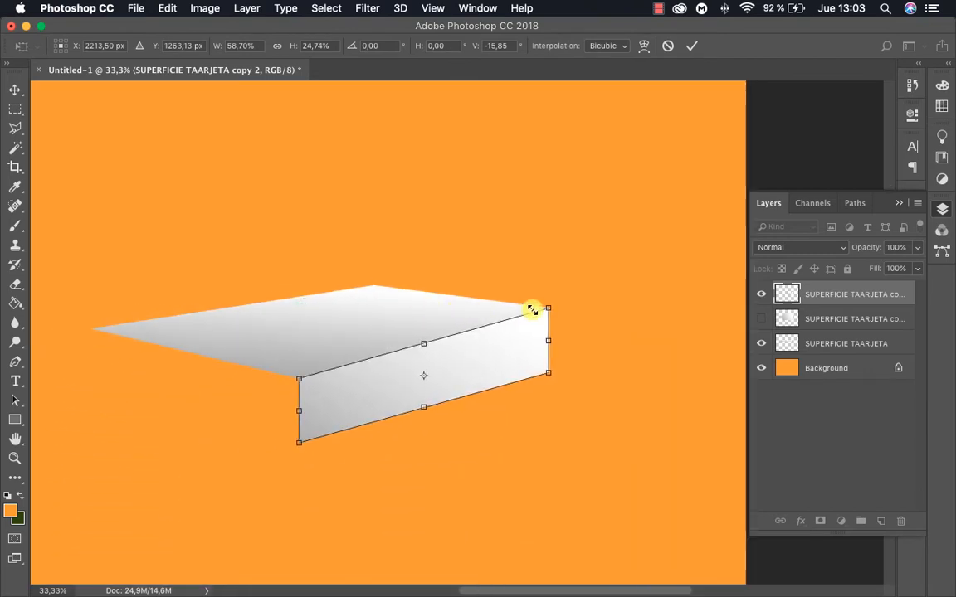
key("Return")
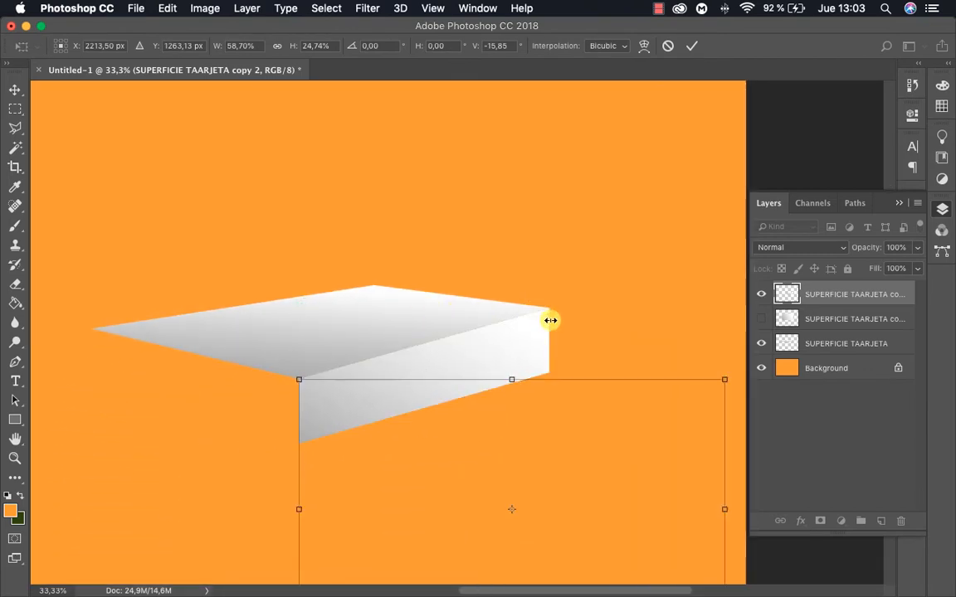
Fine-tune the side face's upper-right corner to line up with the card surface's right corner, and apply the transformation
key("z")
left_click_drag(602, 370, 616, 382)
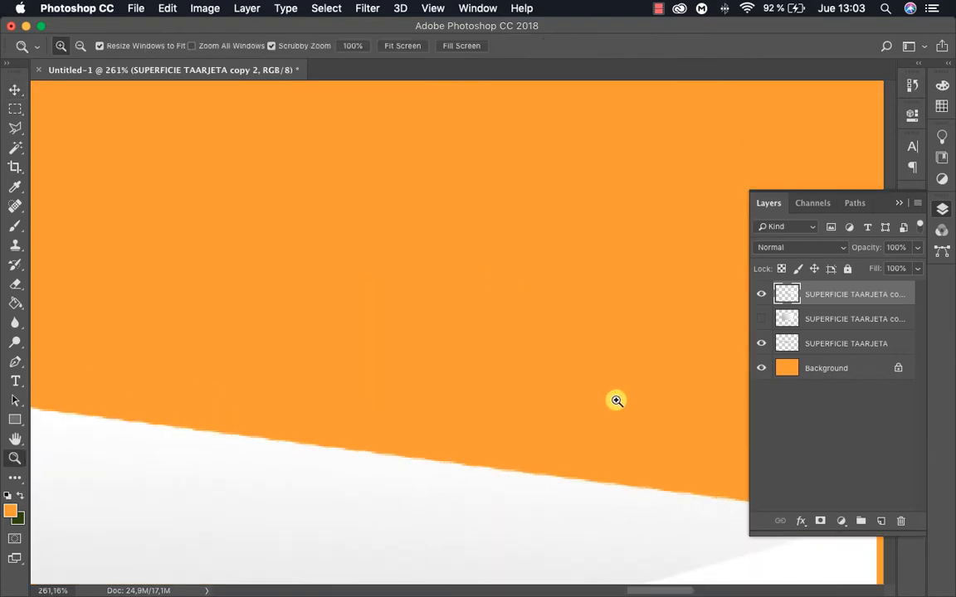
left_click_drag(608, 456, 427, 181)
left_click(538, 313, "alt")
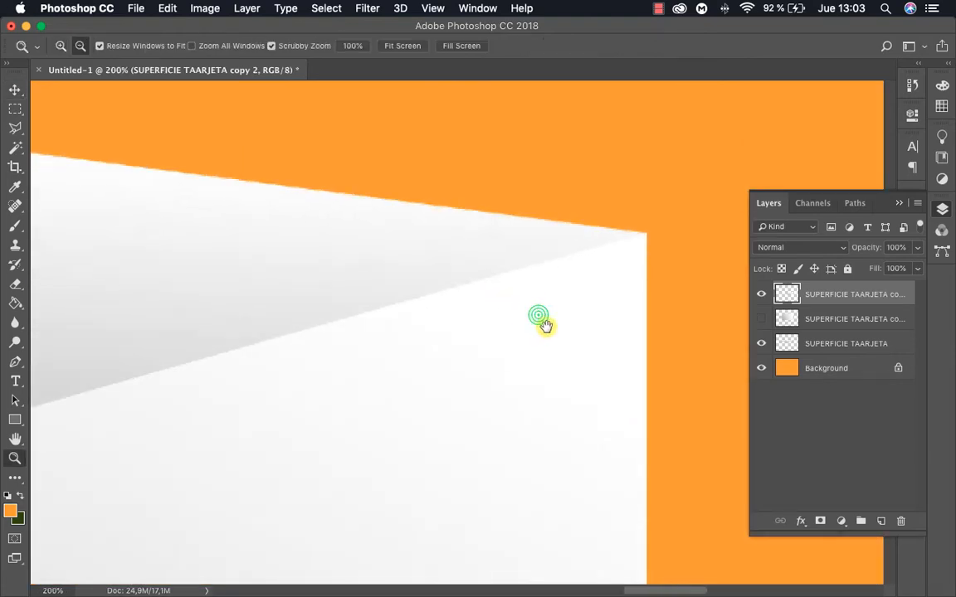
left_click(561, 299, "alt")
left_click(543, 236, "alt")
left_click_drag(586, 275, 658, 275)
key("v")
left_click(662, 273)
left_click(731, 252)
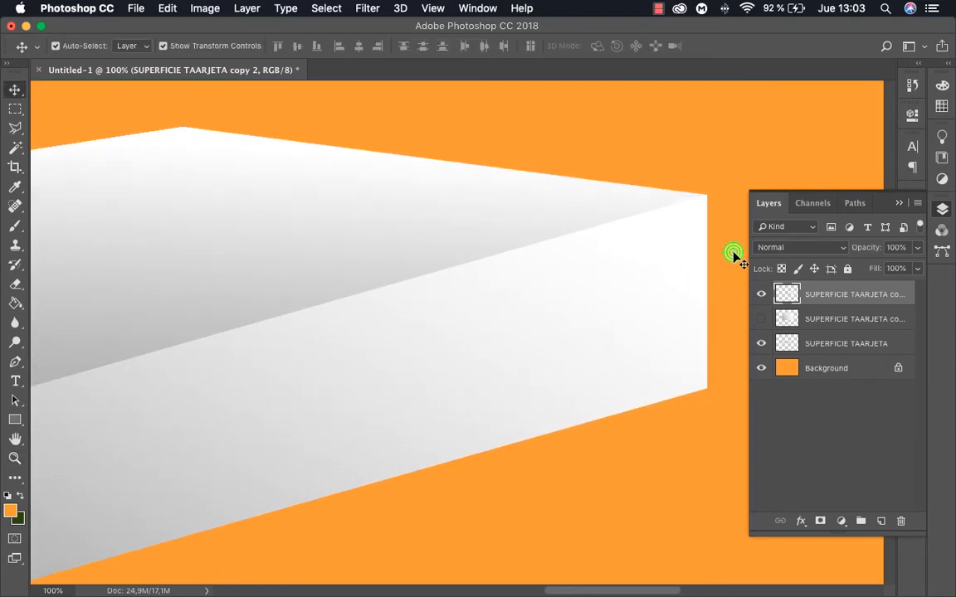
left_click(692, 249)
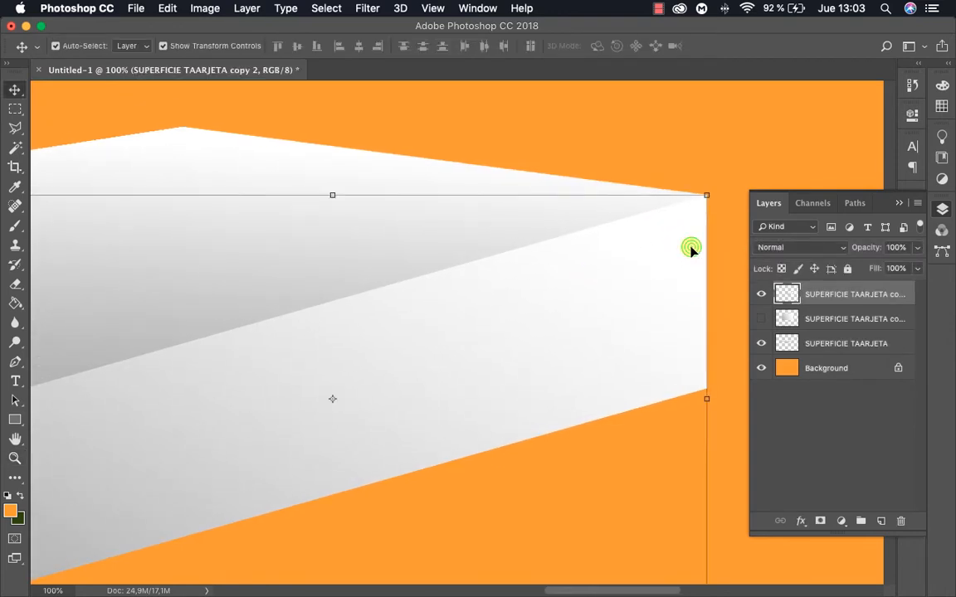
left_click_drag(719, 197, 705, 198)
key("Return")
Examine the seam between the side face and the card surface from the front corner to the right corner
key("z")
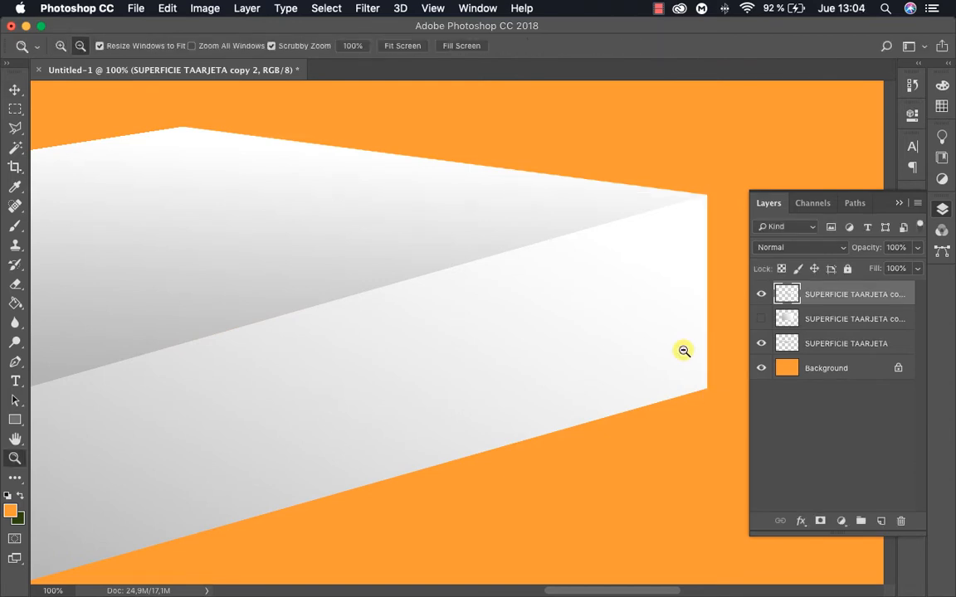
left_click(517, 345, "alt")
left_click(516, 344, "alt")
left_click(524, 320)
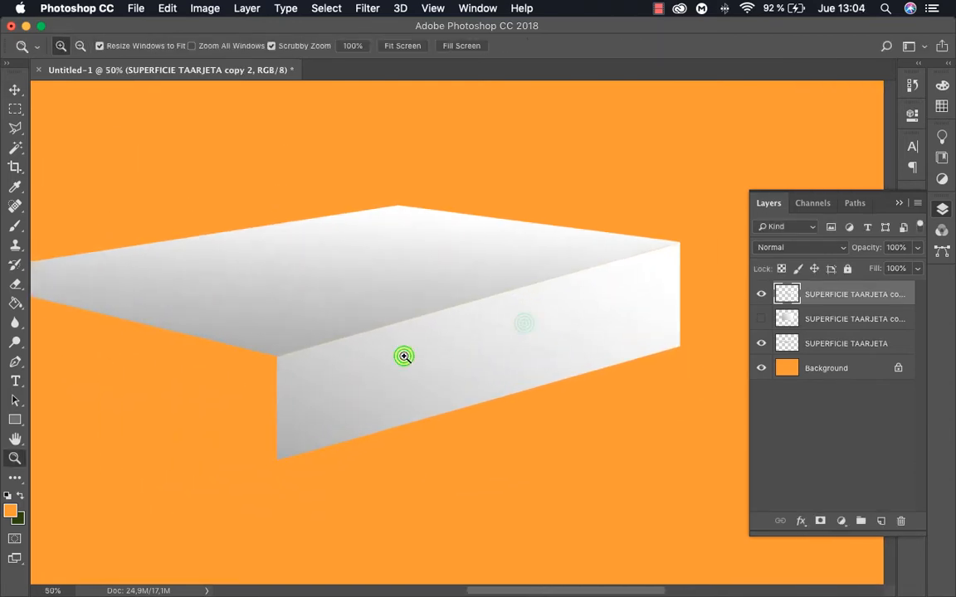
left_click(403, 354)
left_click(242, 361)
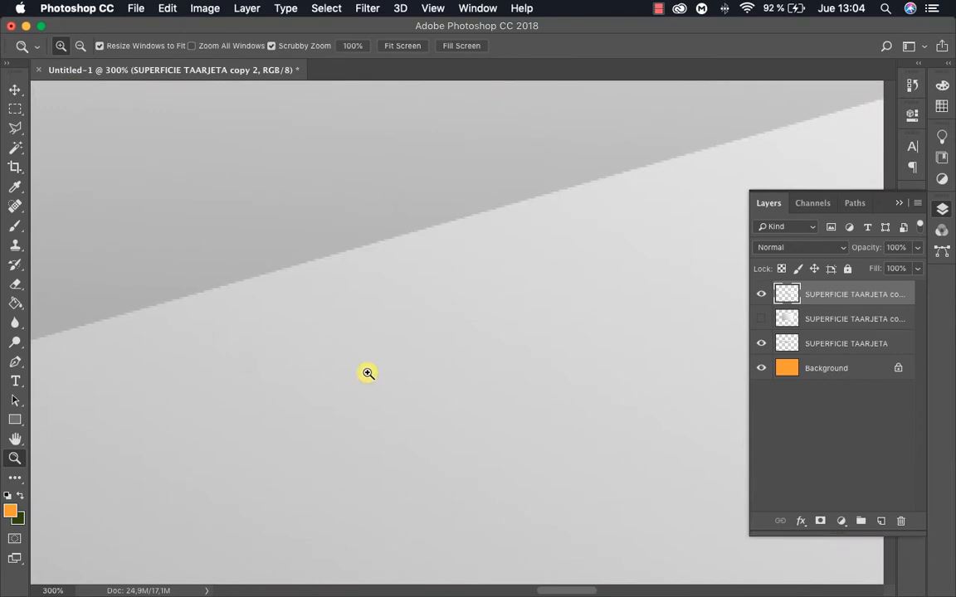
left_click(409, 379, "alt")
left_click(409, 379, "alt")
left_click(409, 379, "alt")
left_click_drag(477, 406, 282, 352)
left_click(542, 303)
left_click(481, 300)
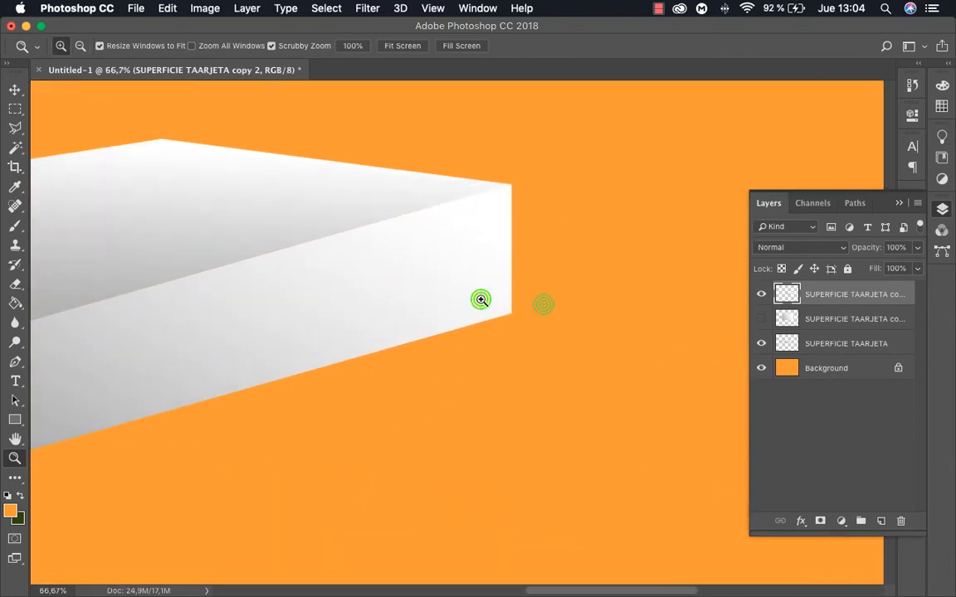
Raise the side face's lower-right corner with a vertical skew of about -7.02° so it tapers toward the back, and apply it
left_click_drag(512, 306, 569, 301)
key("v")
left_click(551, 296)
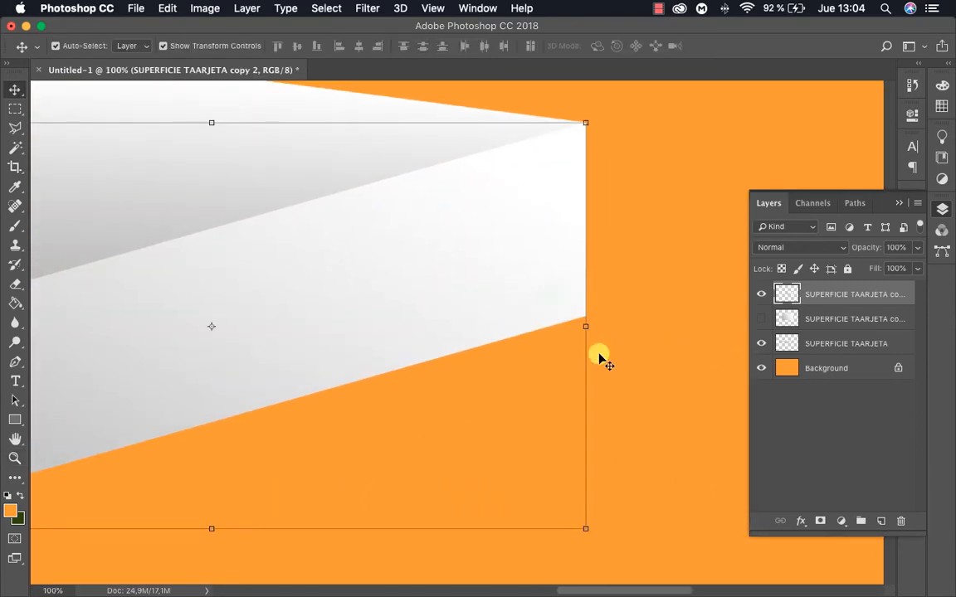
left_click_drag(585, 528, 578, 446)
left_click_drag(579, 443, 577, 433)
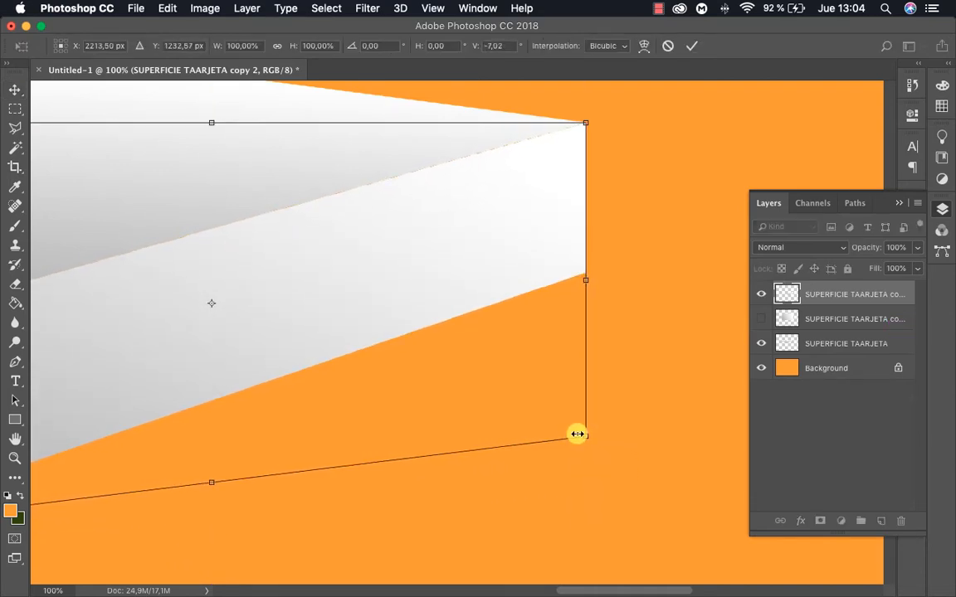
key("Return")
Examine the tapered side face and its perspective against the card surface from the front corner to the right corner
key("z")
left_click(375, 343, "alt")
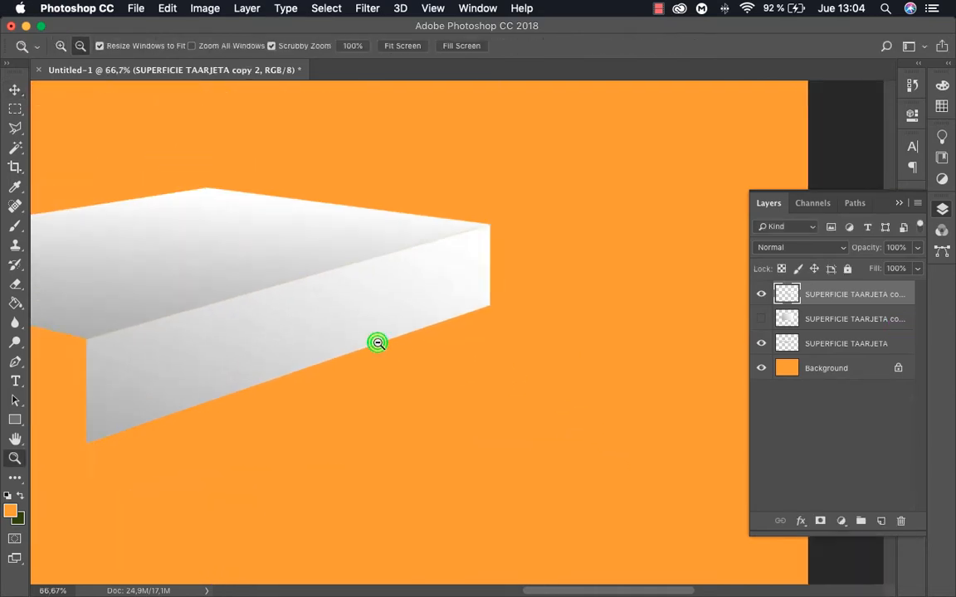
left_click(379, 344, "alt")
left_click_drag(384, 348, 569, 340)
left_click(392, 360)
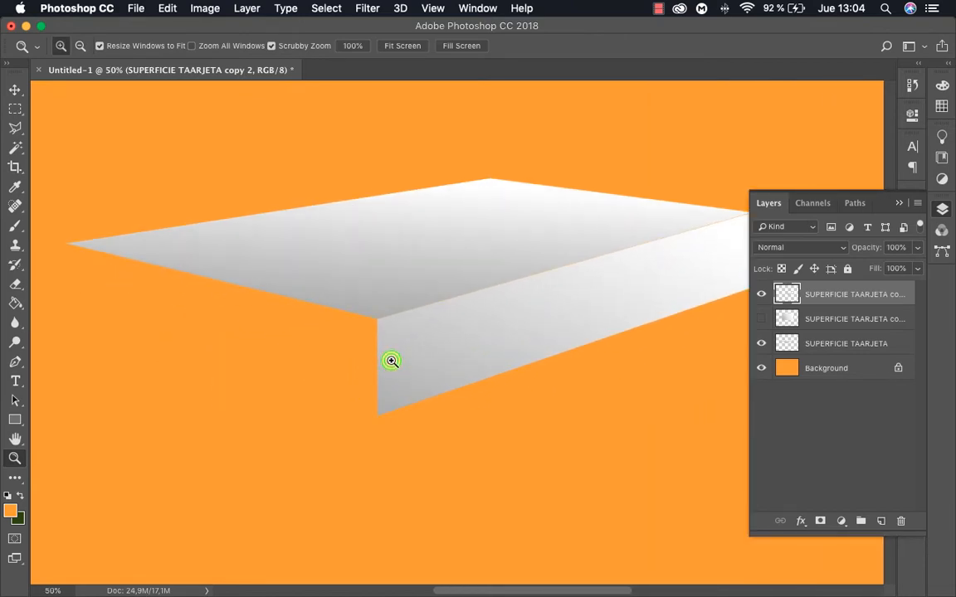
left_click(392, 360)
left_click_drag(553, 303, 322, 311)
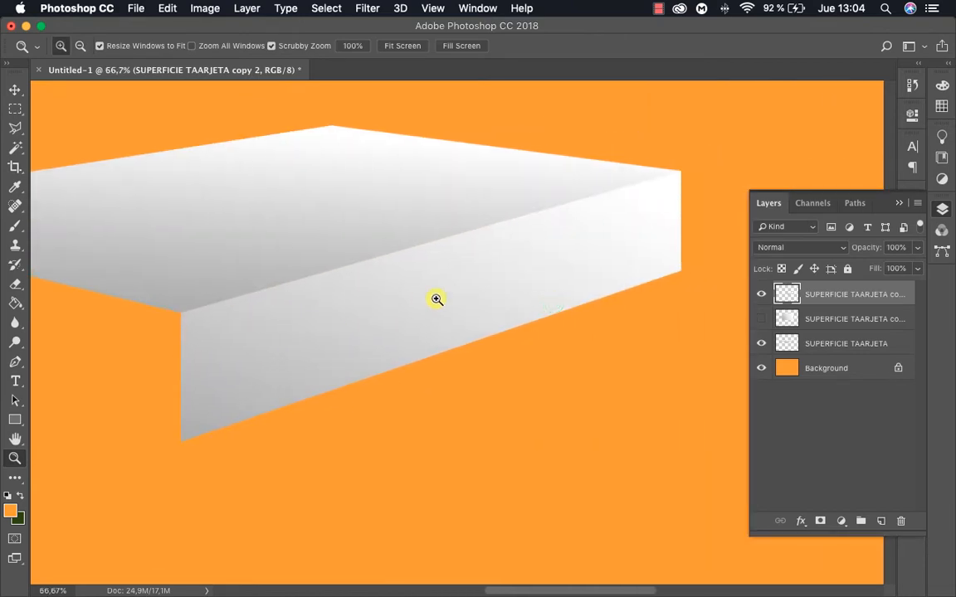
left_click_drag(446, 275, 662, 301)
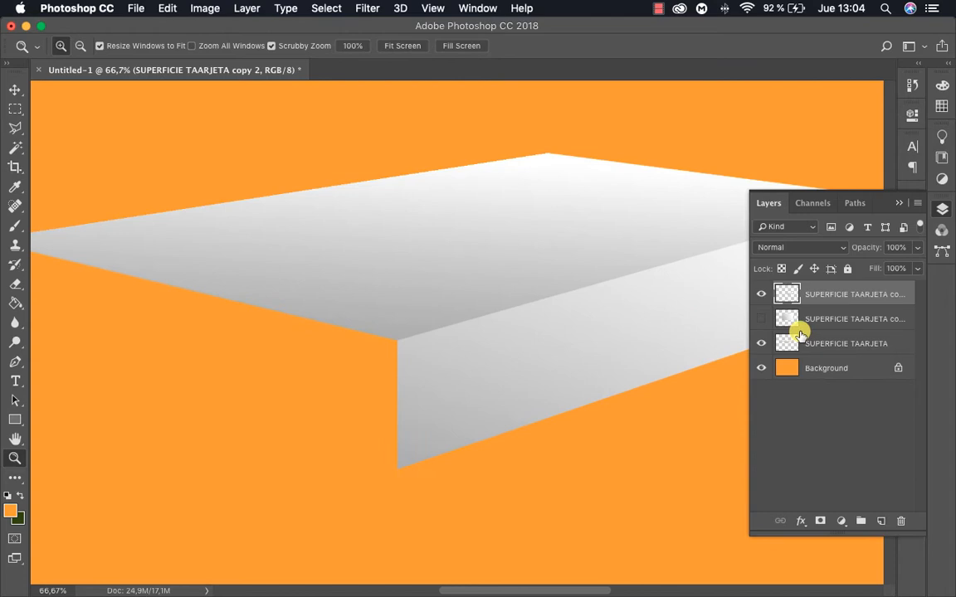
Duplicate the hidden flat surface copy and make the duplicate visible, keeping the original copy hidden
left_click(761, 318)
left_click(761, 318)
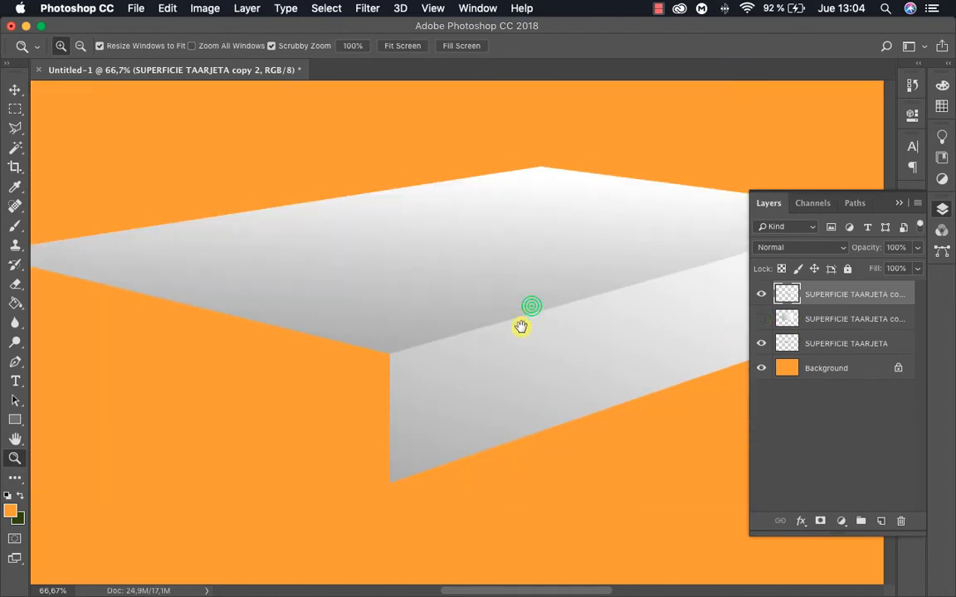
left_click(468, 336, "alt")
left_click(547, 348, "alt")
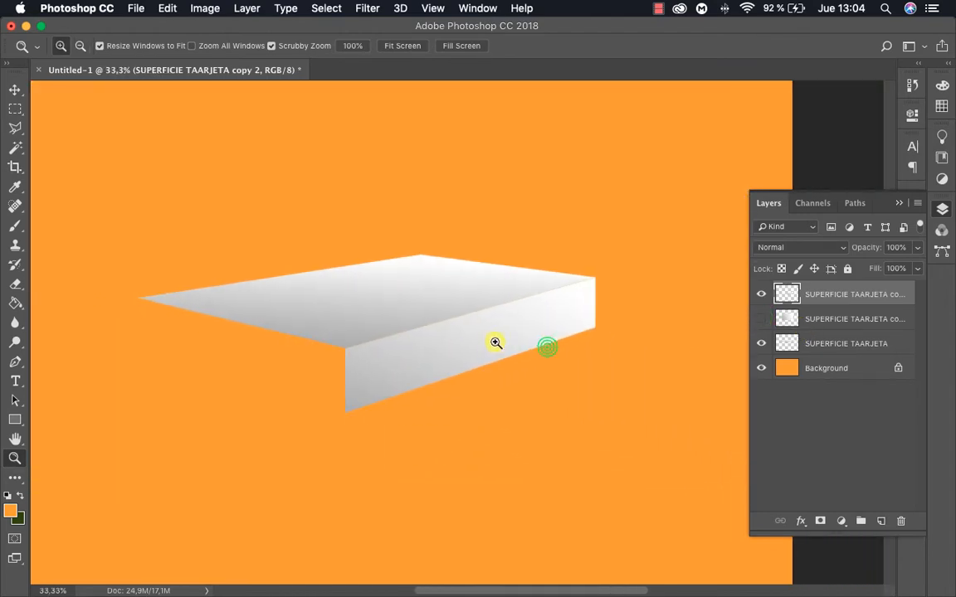
left_click(896, 315)
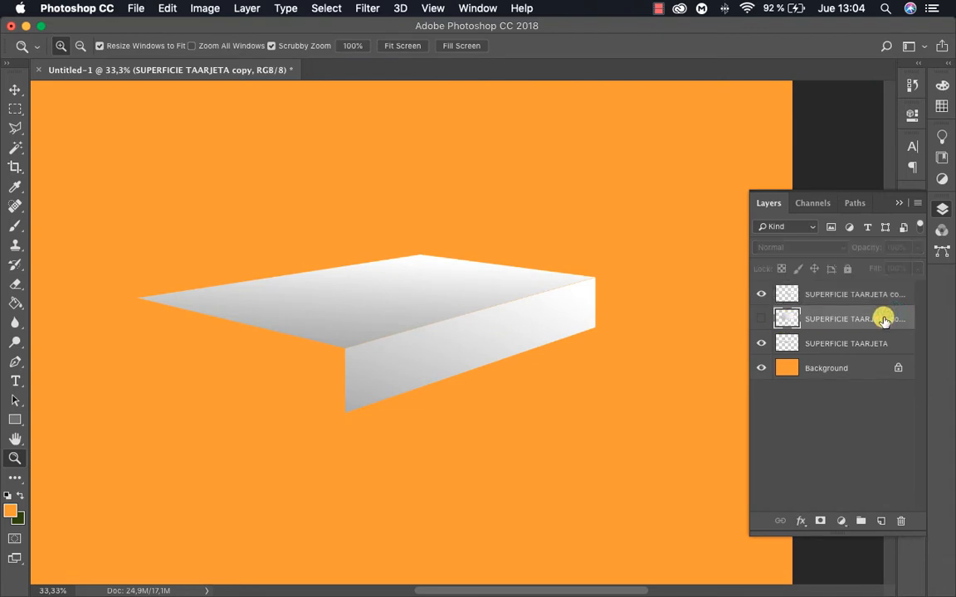
key("super+j")
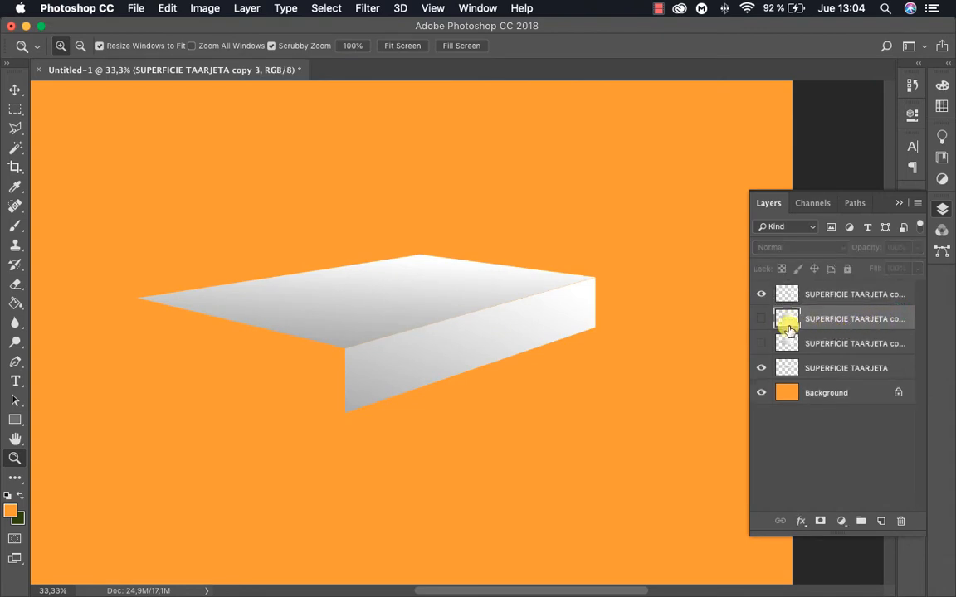
left_click(759, 319)
Move the flat duplicate so its upper-left corner sits exactly on the card surface's left corner
left_click_drag(517, 297, 579, 326)
key("v")
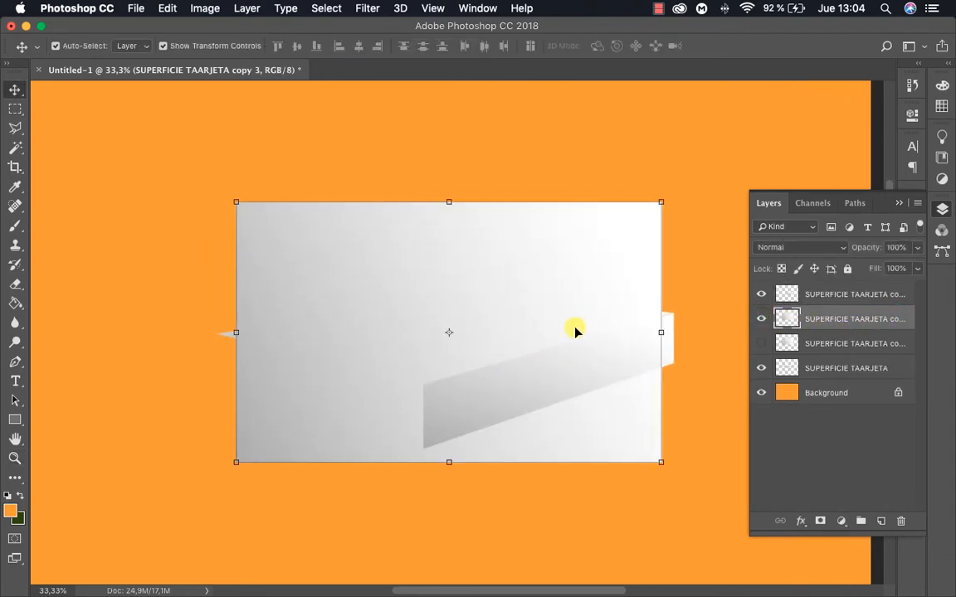
left_click_drag(390, 253, 375, 381)
key("z")
left_click_drag(211, 322, 465, 396)
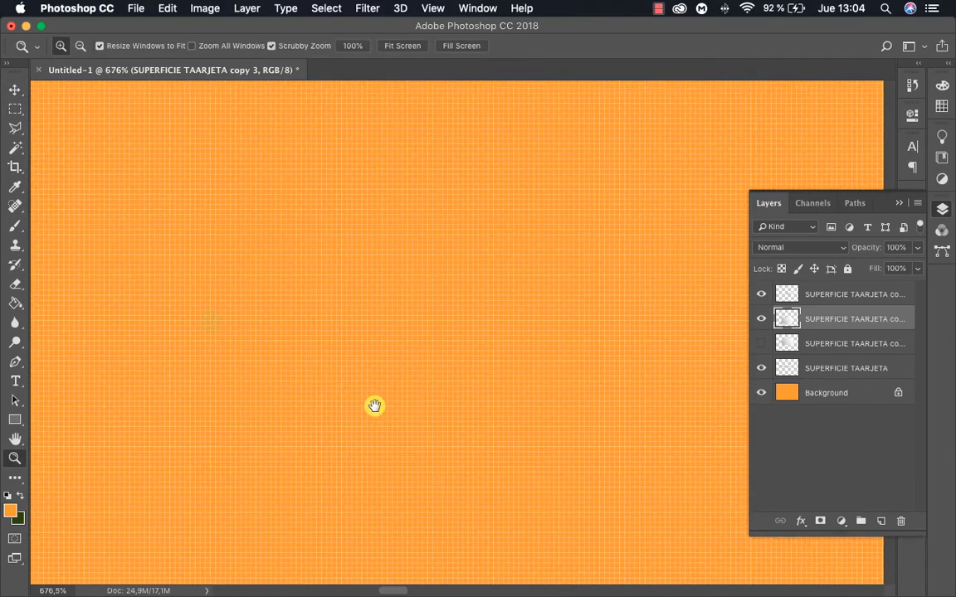
left_click_drag(386, 427, 332, 191)
left_click_drag(398, 464, 363, 257)
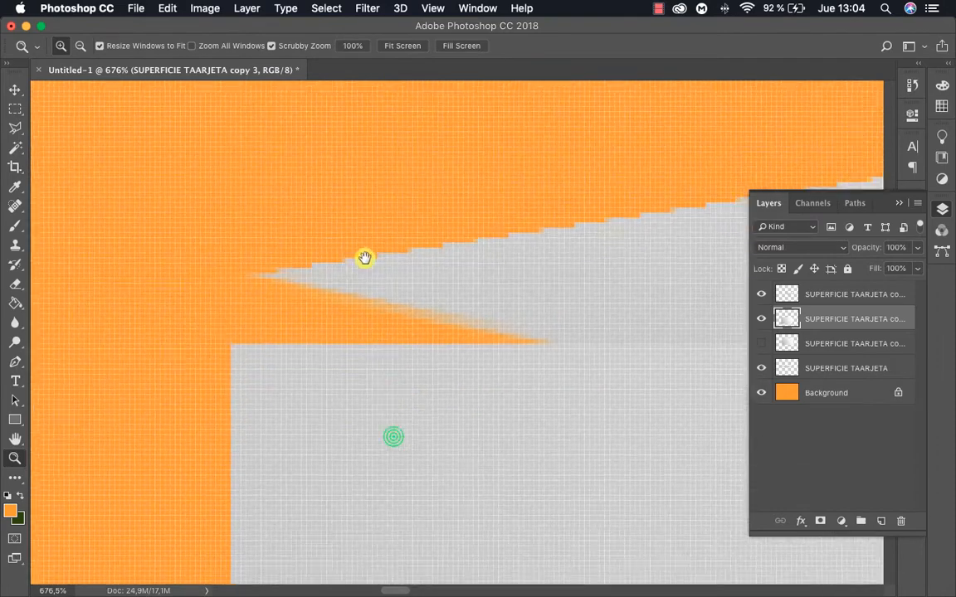
key("v")
left_click_drag(330, 350, 344, 290)
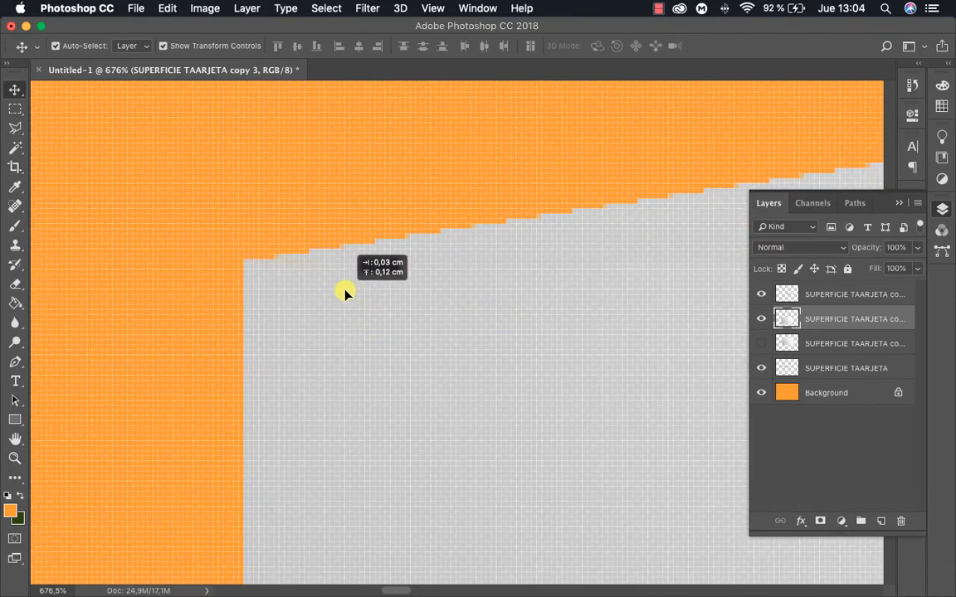
Examine the flat duplicate's placement against the card surface and the existing side face, from the left corner to the right corner
key("z")
left_click(474, 362, "alt")
left_click(474, 362, "alt")
left_click(474, 363, "alt")
left_click(474, 363, "alt")
left_click(473, 364, "alt")
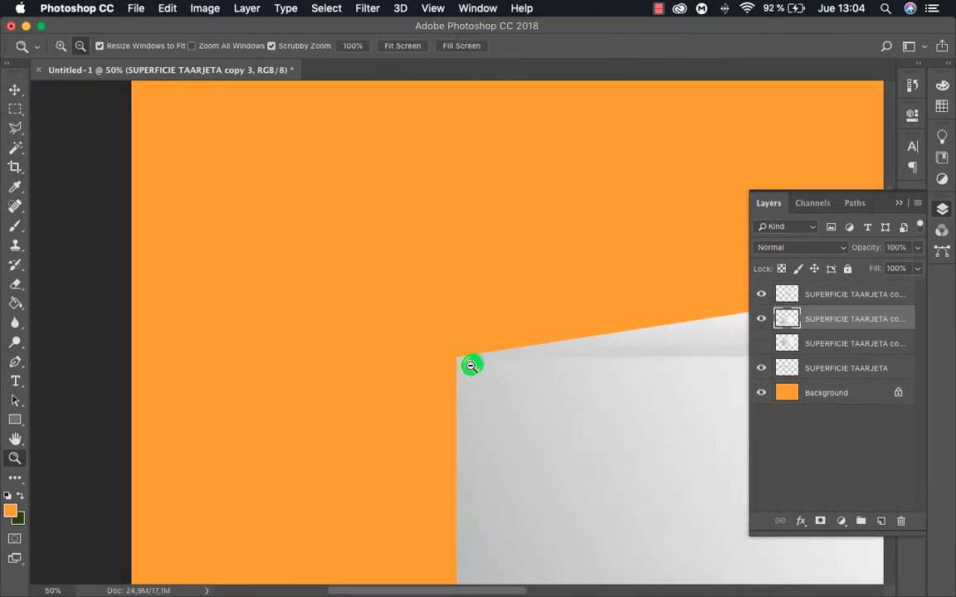
left_click(472, 365, "alt")
left_click(471, 365, "alt")
left_click(485, 373, "alt")
left_click_drag(582, 393, 352, 264)
left_click(423, 306)
left_click(425, 323)
left_click(392, 286)
left_click_drag(399, 287, 411, 282)
scroll(411, 282, "up", 5)
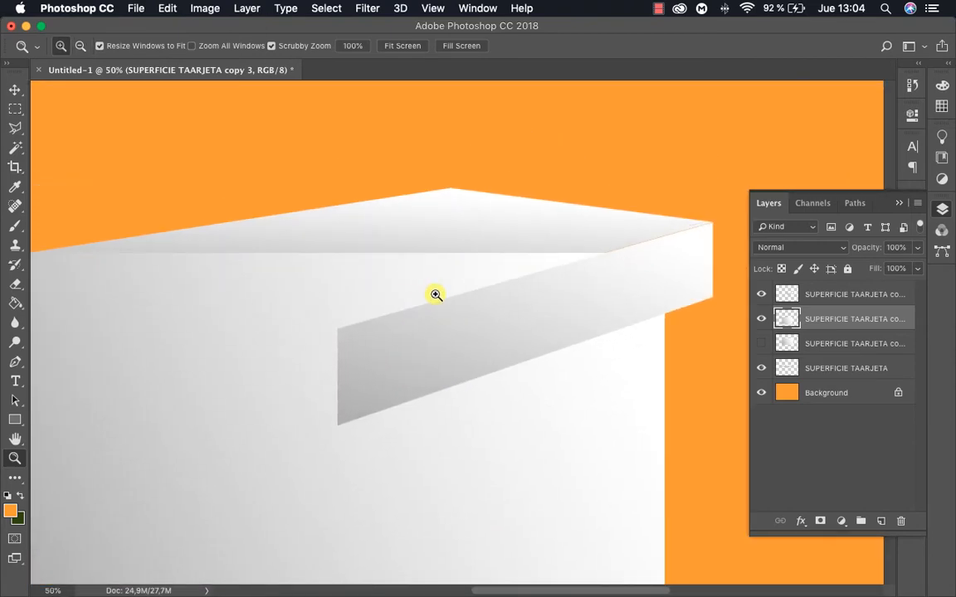
left_click(432, 294)
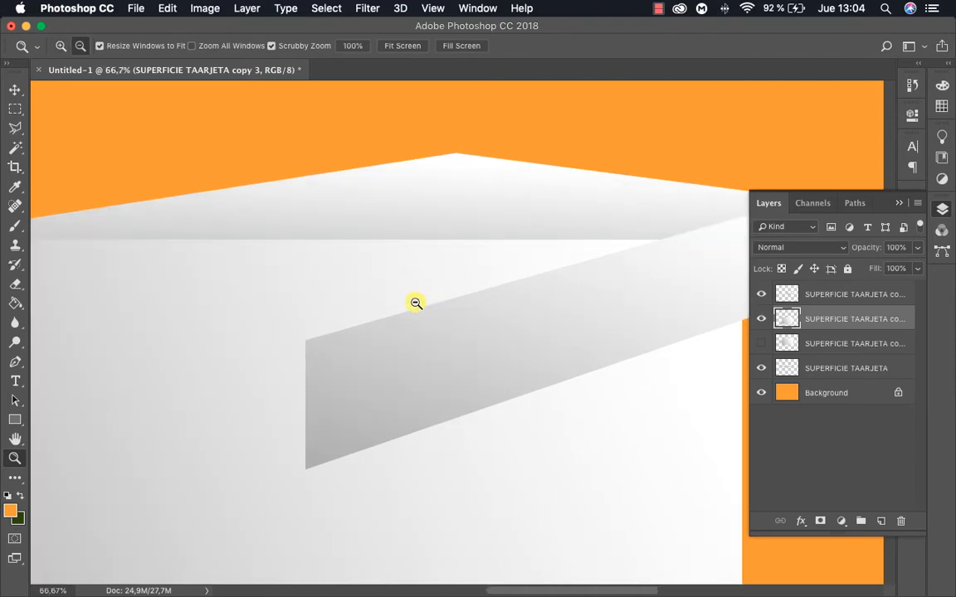
left_click(416, 303, "alt")
left_click(416, 304, "alt")
left_click_drag(415, 326, 417, 298)
left_click(414, 299)
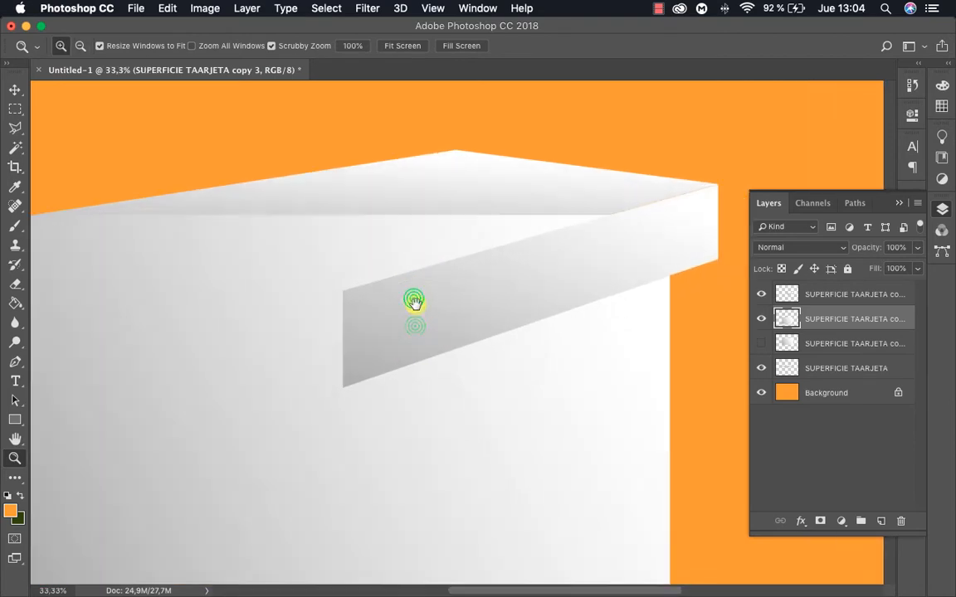
Distort the duplicate into a left side face with 48.77% width and 13.60° vertical skew, shorten it to the right face's height, and apply
key("v")
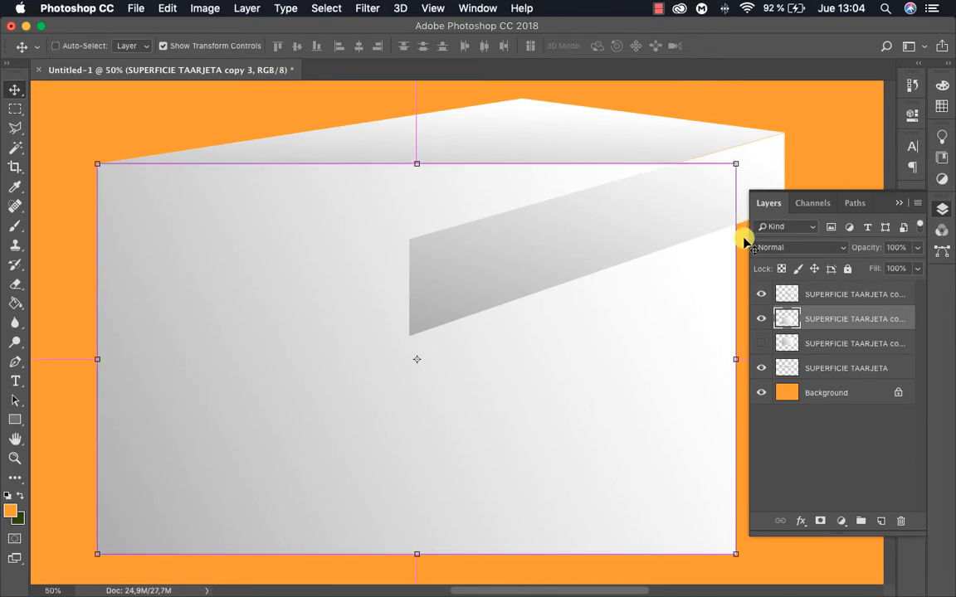
left_click_drag(735, 361, 410, 441)
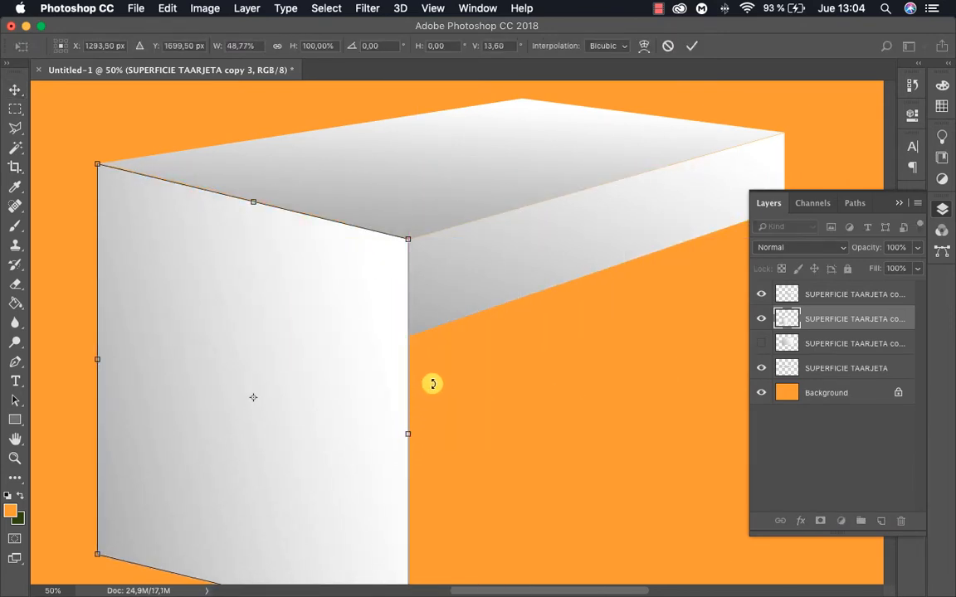
left_click_drag(474, 299, 549, 231)
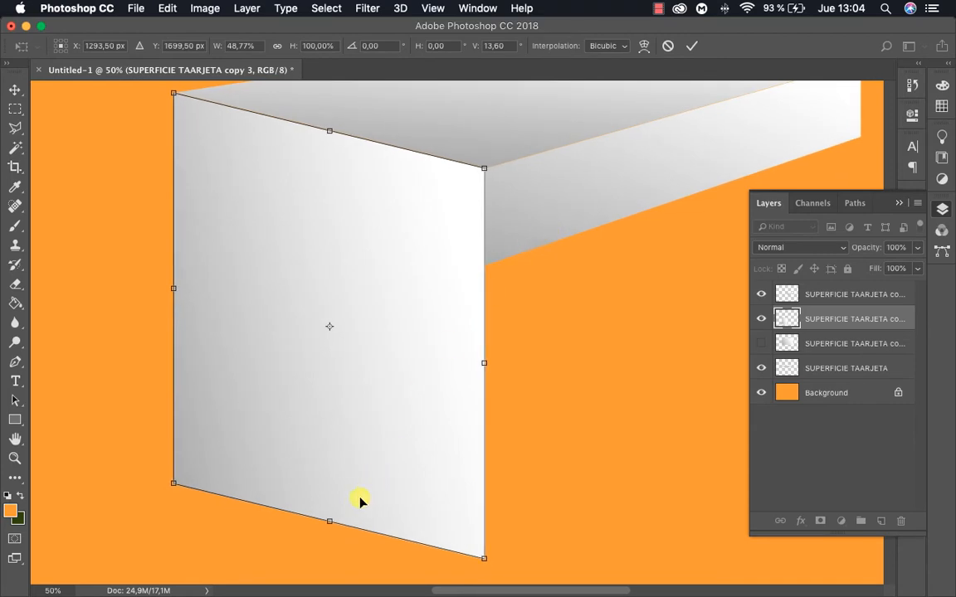
left_click_drag(329, 518, 367, 236)
key("Return")
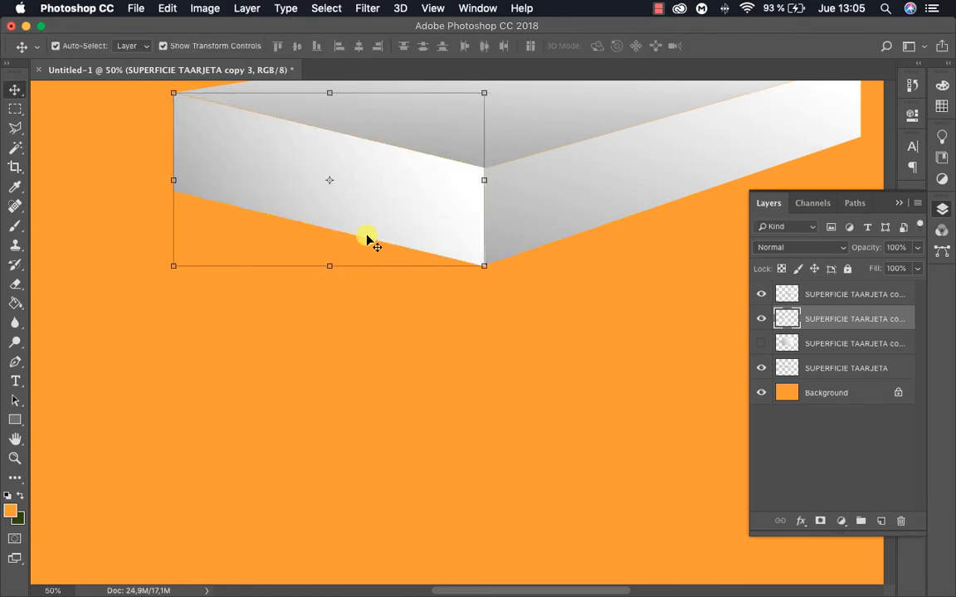
Raise the left side face's lower-right corner to meet the right side face's lower front corner, and apply the transformation
key("z")
left_click(354, 246, "alt")
left_click(444, 271, "alt")
left_click(497, 327)
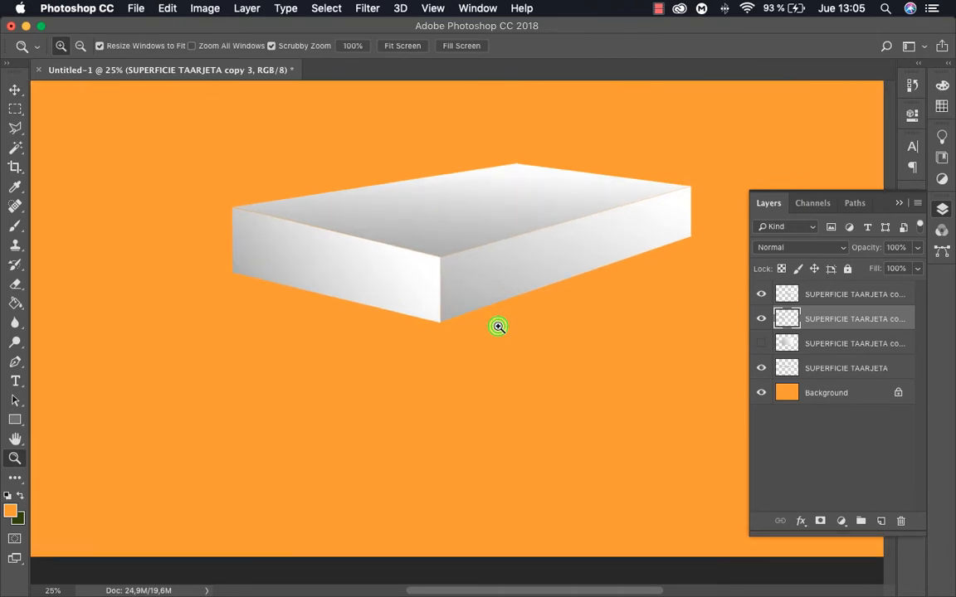
left_click(410, 278)
left_click(448, 311)
left_click(447, 311)
left_click(472, 311)
left_click(465, 288)
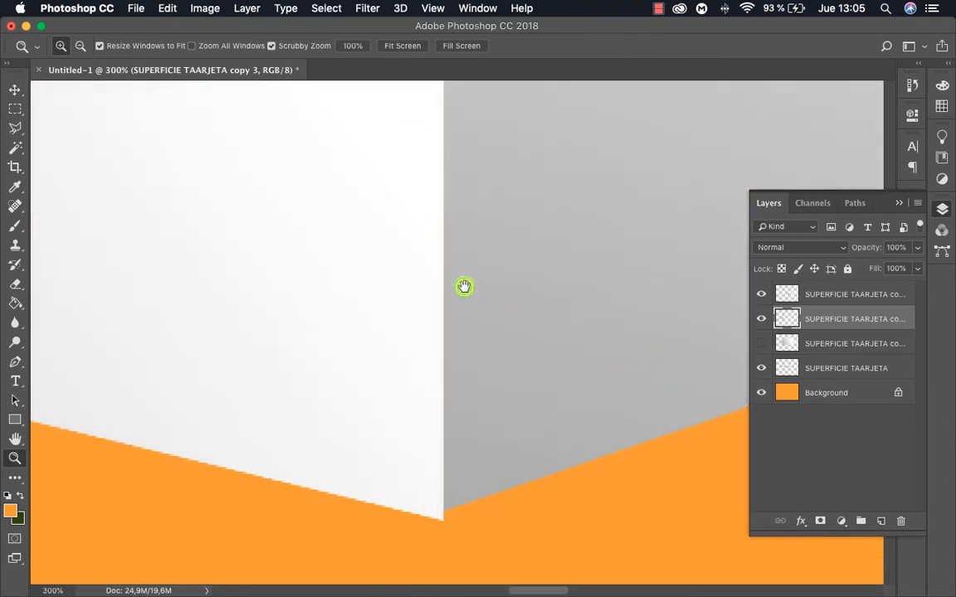
key("v")
left_click_drag(384, 346, 443, 514)
key("Return")
key("z")
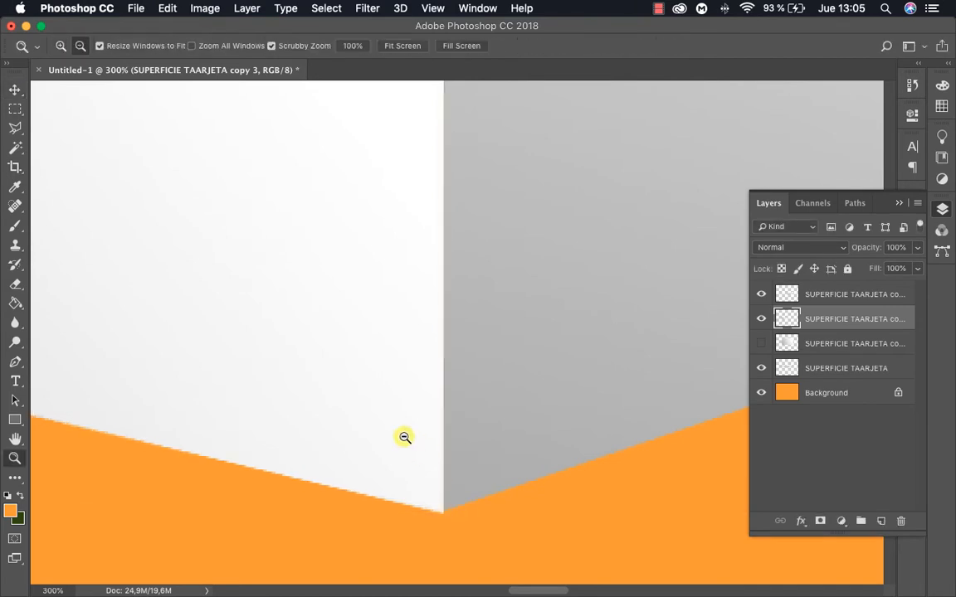
Raise the left side face's lower-left corner so the face tapers toward the back, and apply the transformation
left_click(405, 438, "alt")
left_click(408, 399, "alt")
left_click(487, 416)
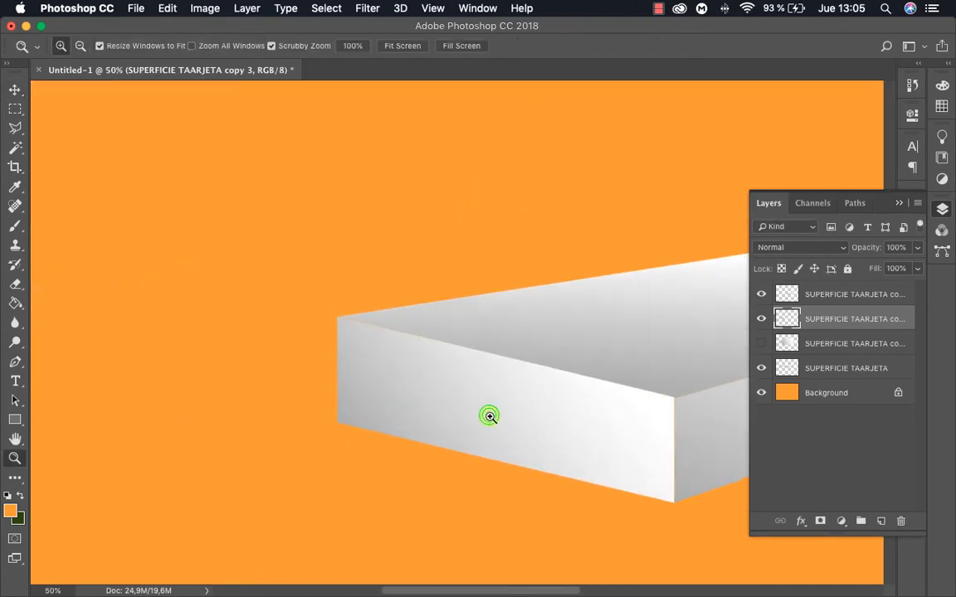
left_click_drag(439, 343, 385, 310)
key("v")
left_click(307, 305)
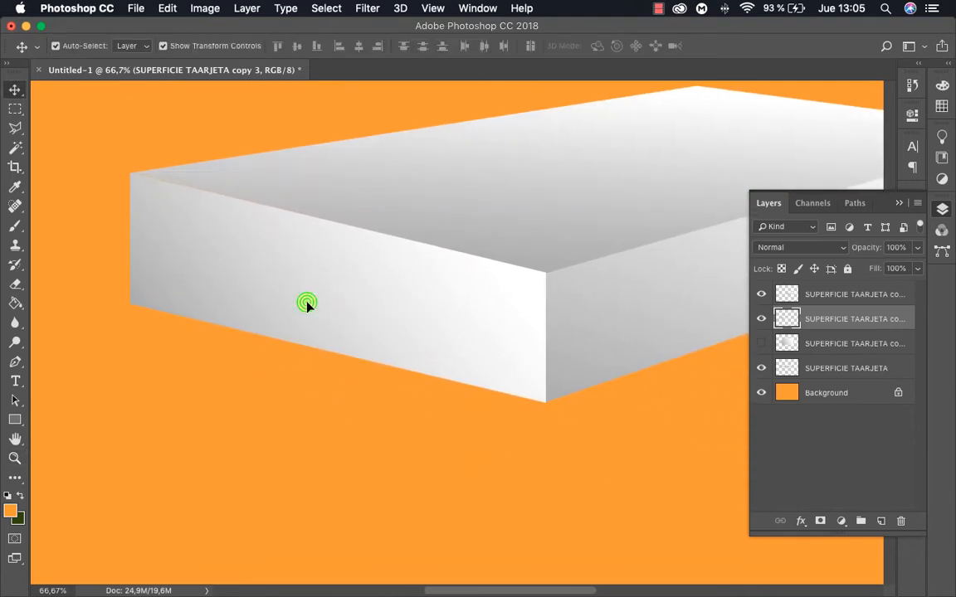
left_click(129, 403, "super")
left_click_drag(129, 401, 137, 370)
key("Return")
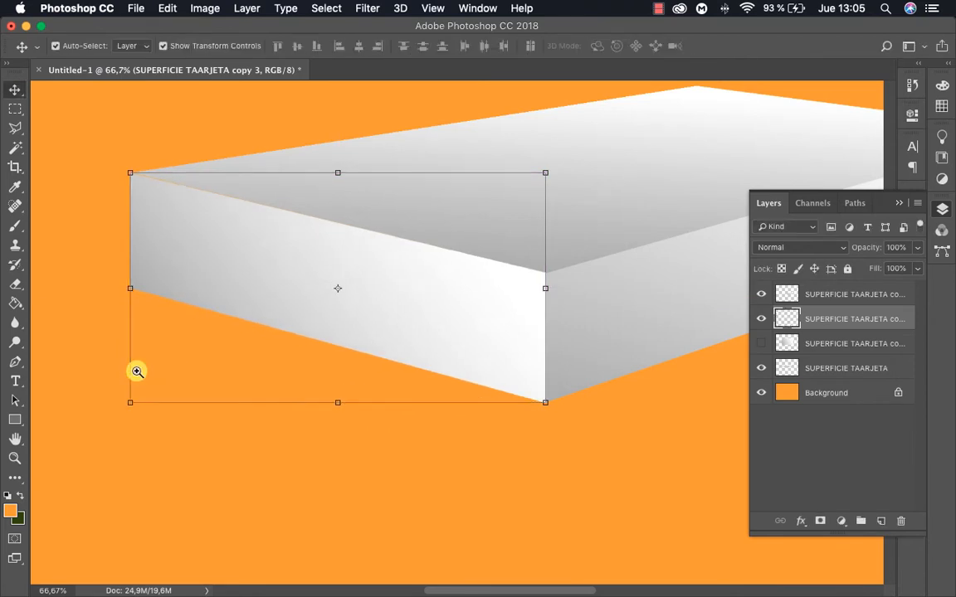
Examine the tapered left side face and its gradient against the card surface and the right side face
key("z")
left_click(416, 403, "alt")
left_click(399, 353, "alt")
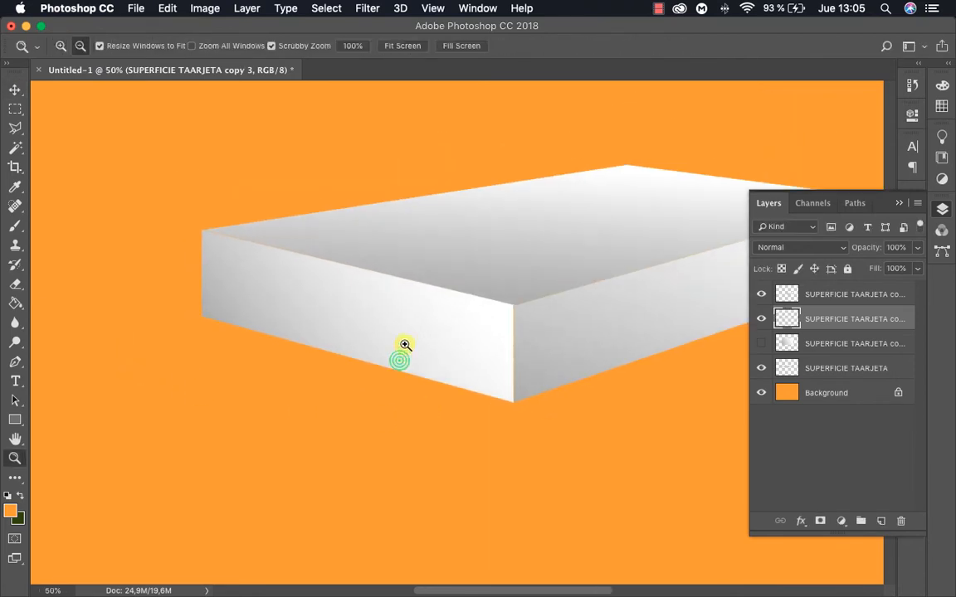
left_click(440, 282, "alt")
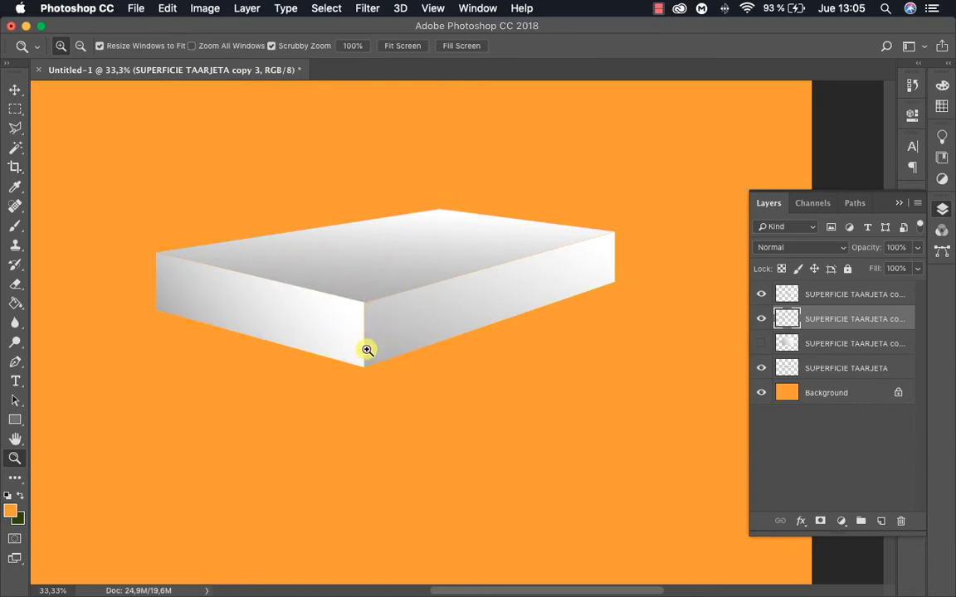
left_click(321, 331)
key("v")
left_click(302, 314)
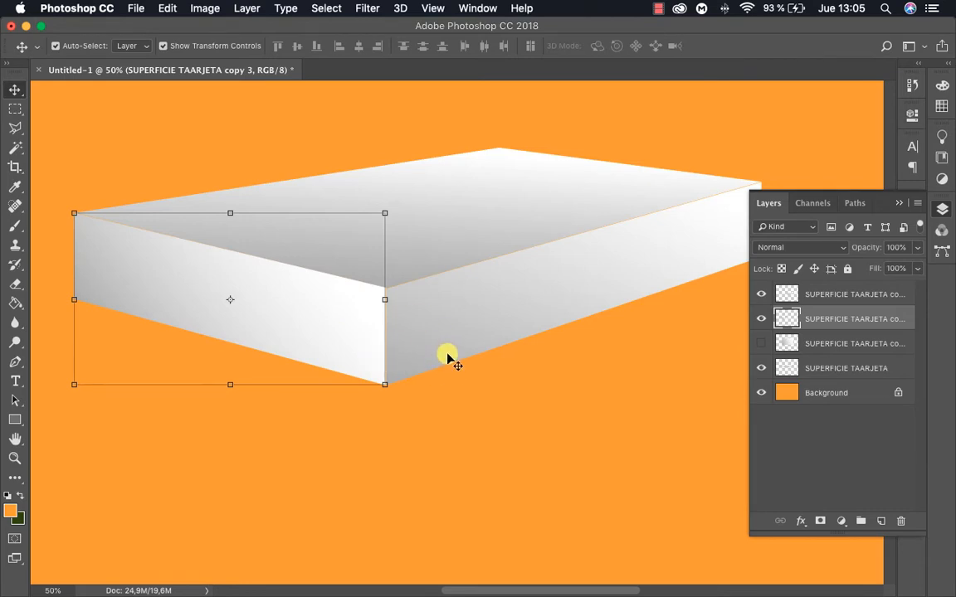
Undo the left side face's distortions back to the flat duplicate, and try to turn it around
key("alt+super+z")
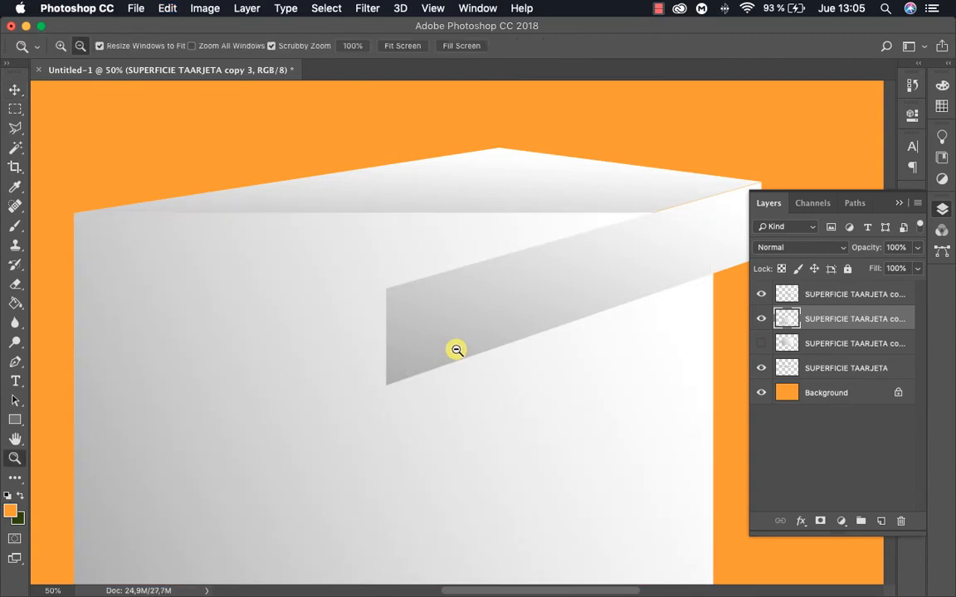
left_click(456, 349, "alt")
left_click_drag(637, 257, 511, 322)
key("Return")
Turn the flat duplicate around so its gradient runs from light at the left edge to dark at the right edge, and apply
key("z")
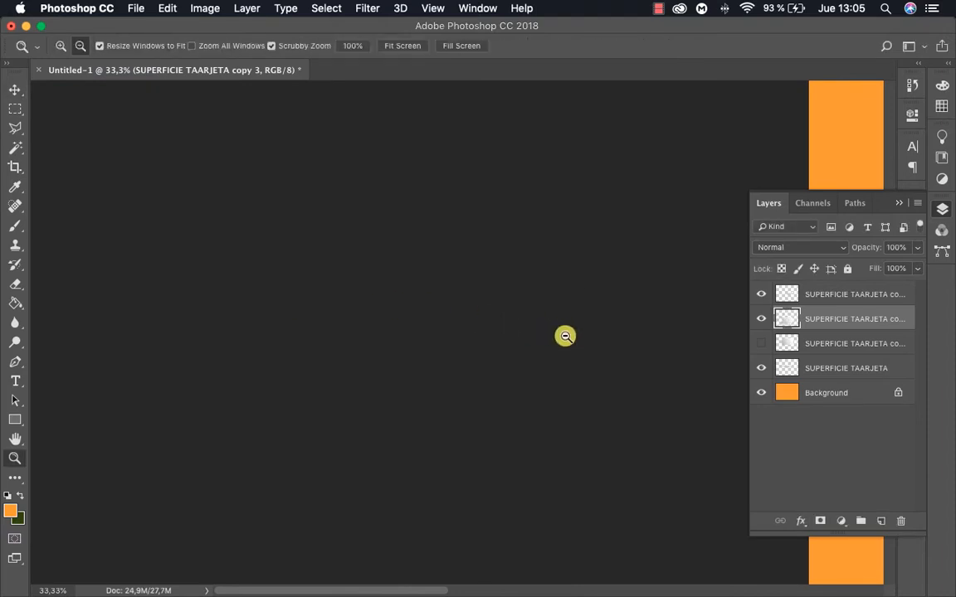
left_click(564, 336, "alt")
left_click(564, 335, "alt")
left_click(564, 335, "alt")
left_click(405, 348)
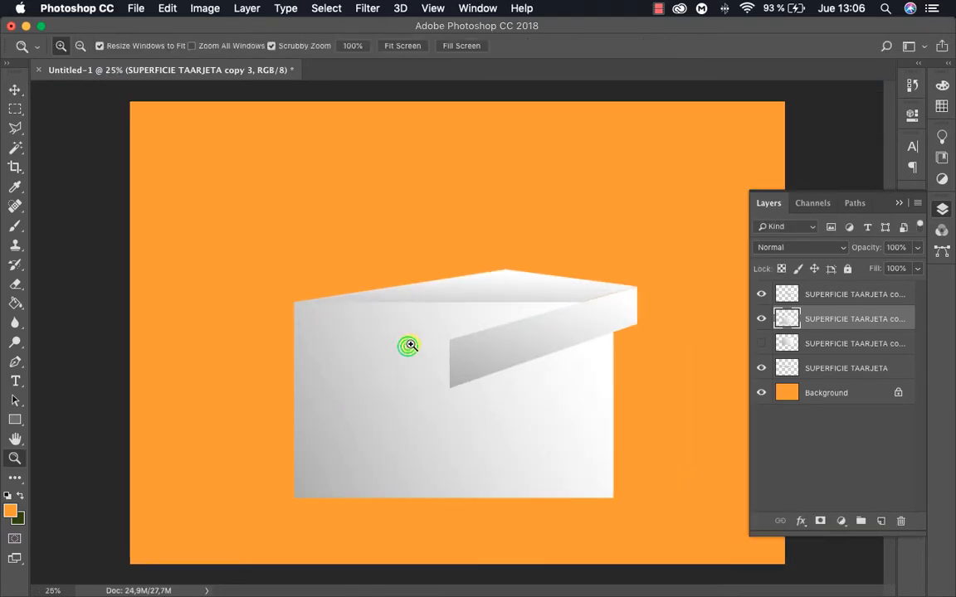
key("v")
left_click(400, 366)
left_click_drag(618, 295, 337, 468)
key("Return")
key("z")
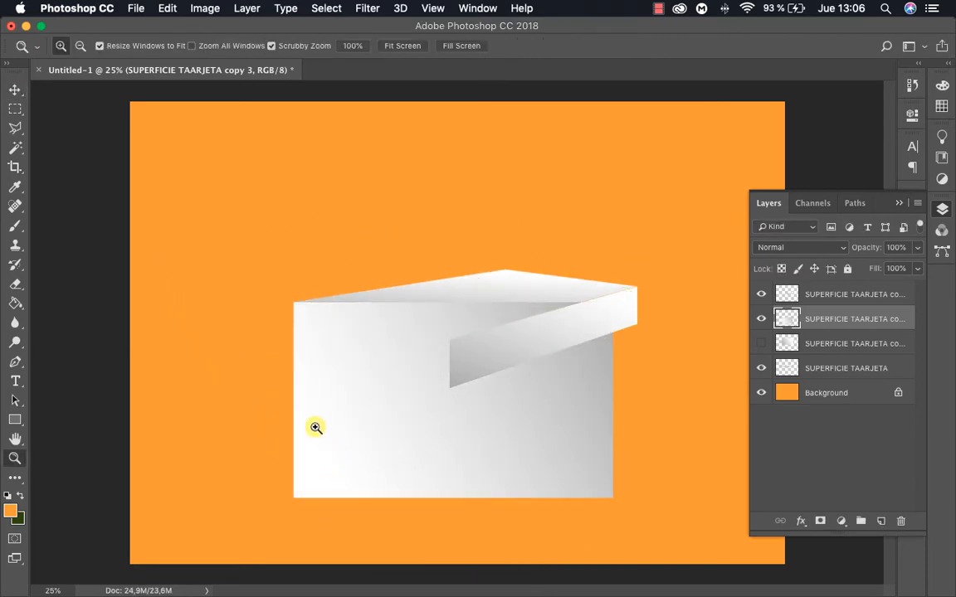
Distort the turned duplicate into the left side face with 48.77% width, 27.56% height and 13.60° vertical skew, and apply
left_click(314, 426)
left_click(351, 310)
left_click(351, 311, "alt")
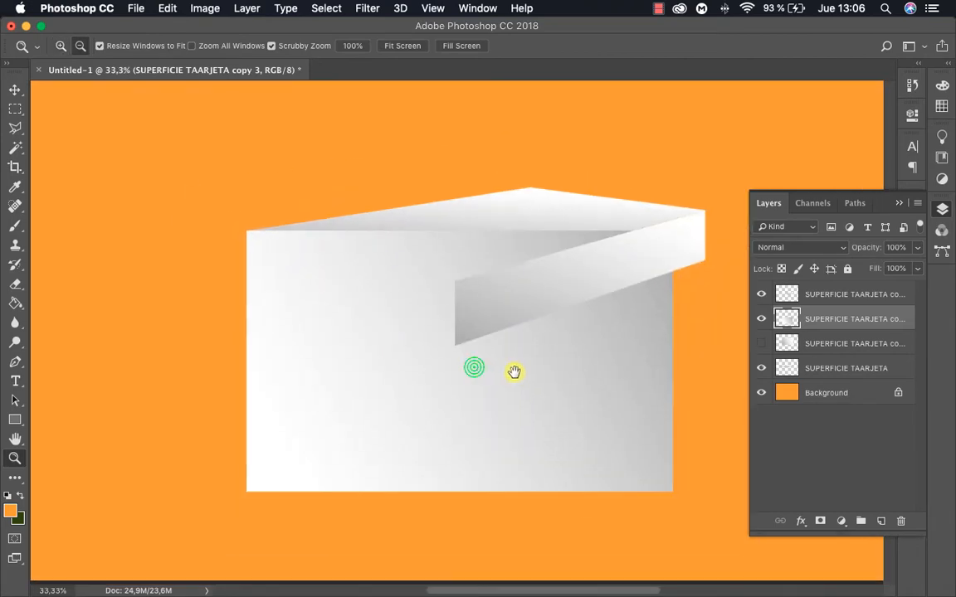
key("v")
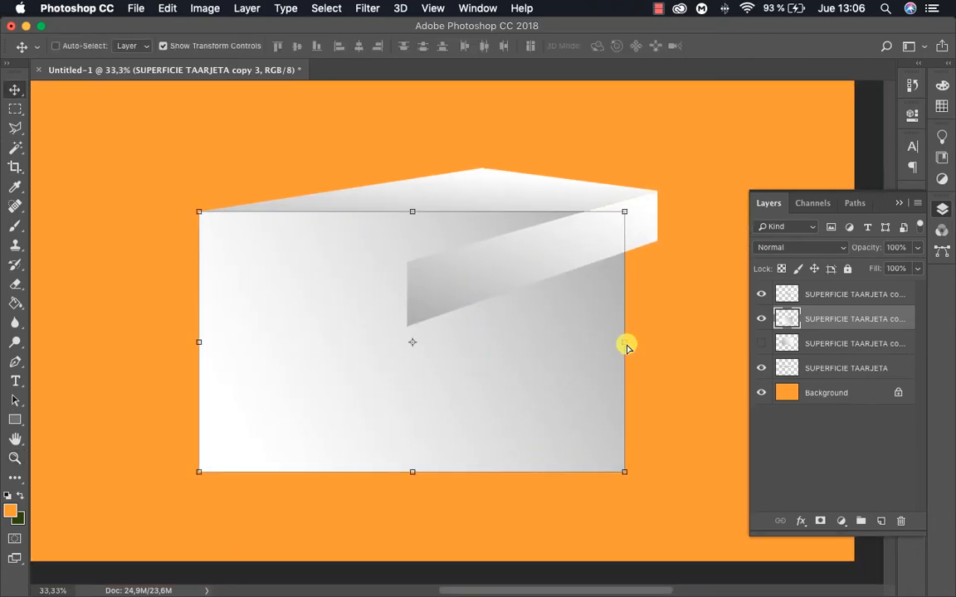
left_click_drag(624, 342, 405, 399)
left_click_drag(306, 504, 302, 308)
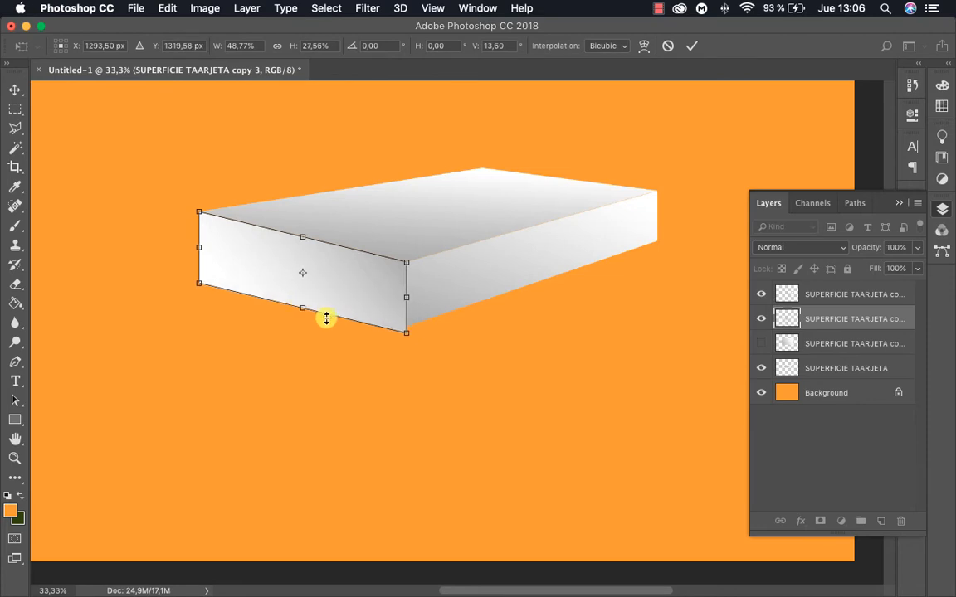
key("Return")
Distort the left side face's lower inner corner up to meet the right side face's bottom corner, and apply
key("z")
left_click(399, 330)
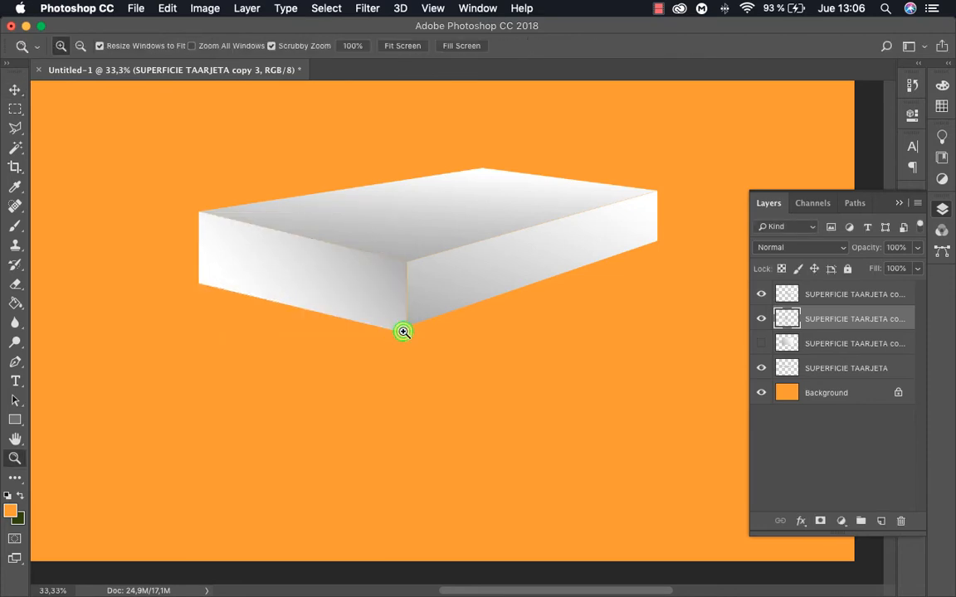
left_click(399, 328)
left_click(397, 326)
left_click(396, 326)
left_click(406, 335)
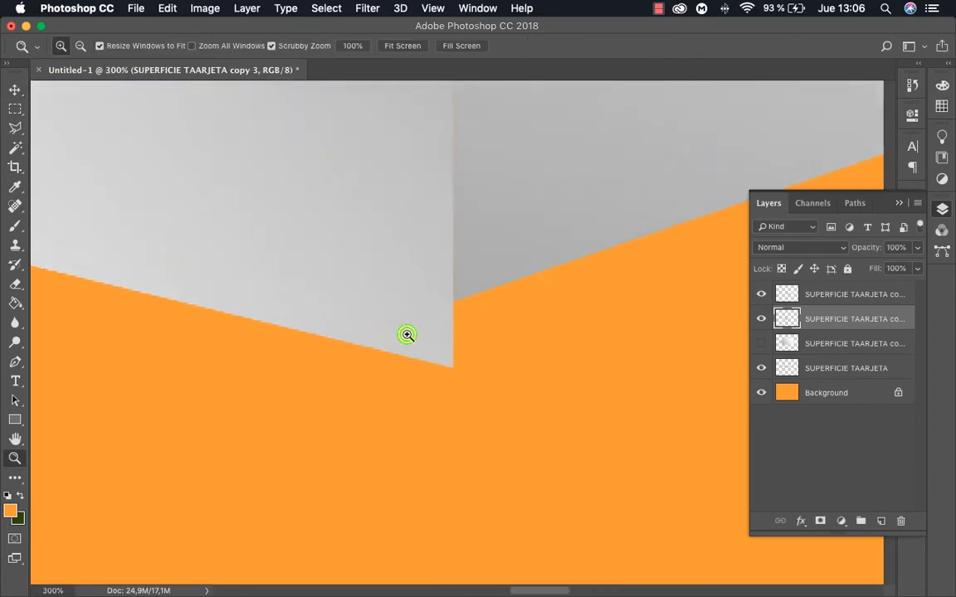
key("v")
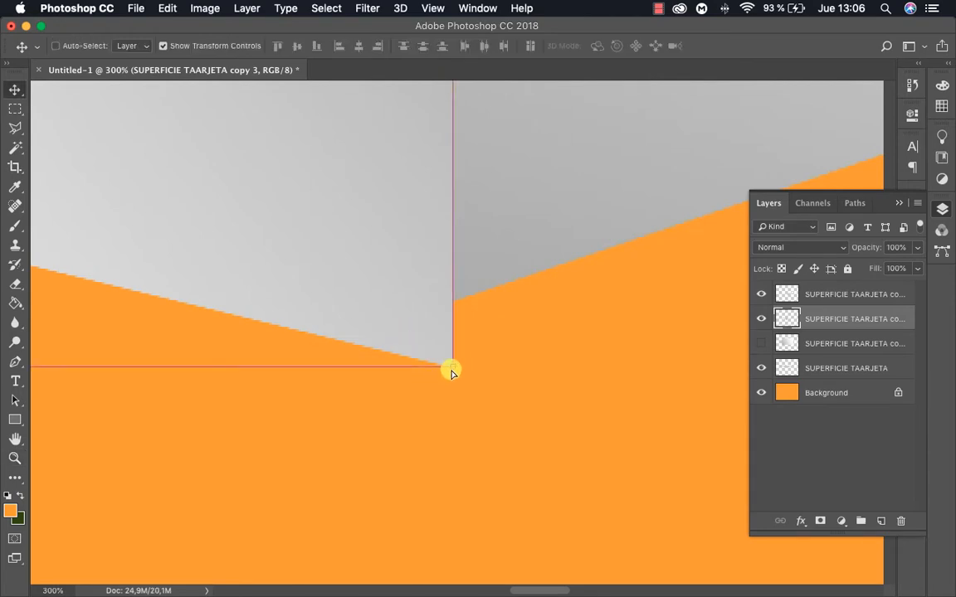
left_click_drag(451, 366, 461, 311)
key("Return")
left_click(477, 340)
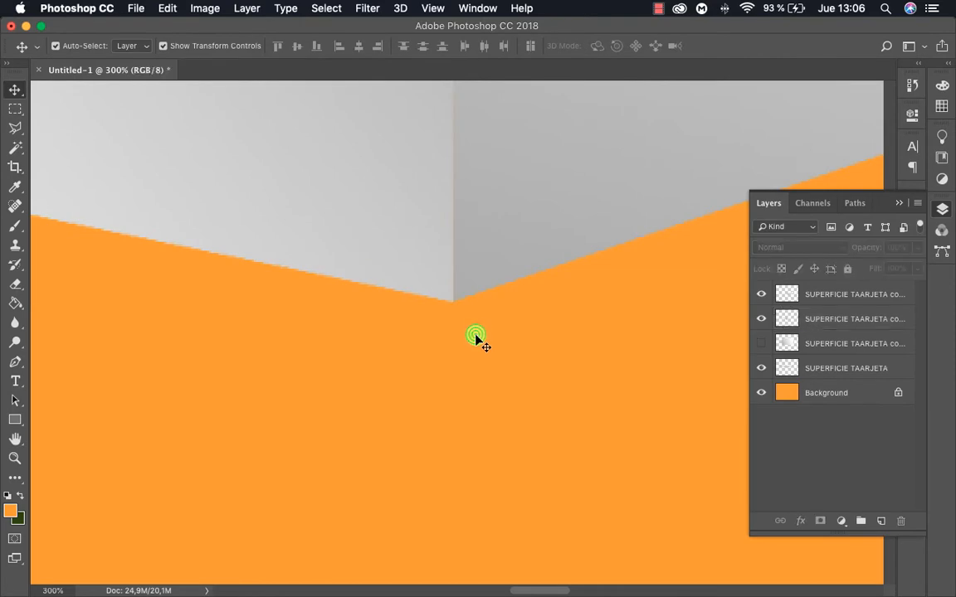
Check the vertical seam between both side faces, and nudge the left side face rightward to close the gap
key("z")
left_click(448, 256)
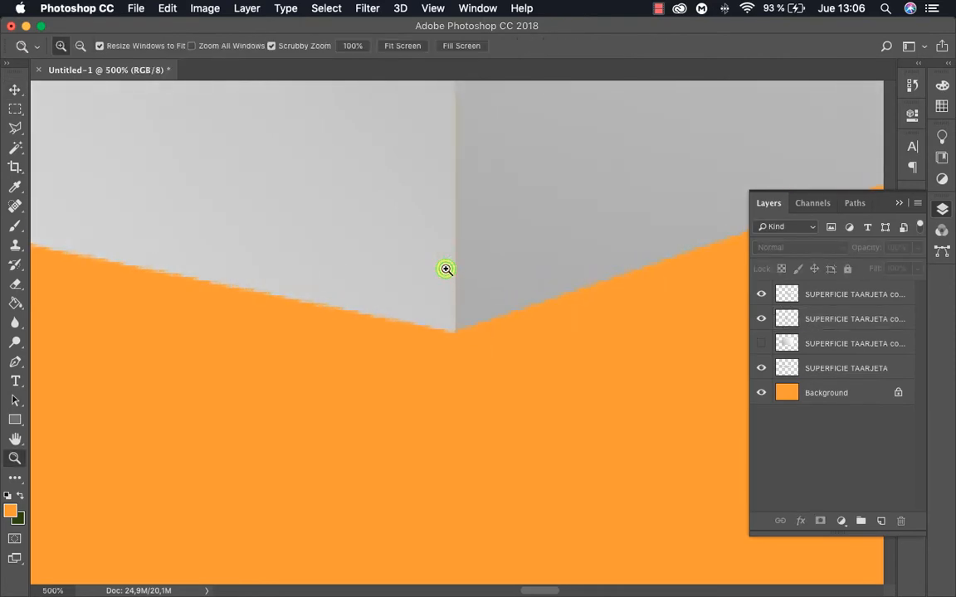
left_click(446, 269)
left_click(449, 290)
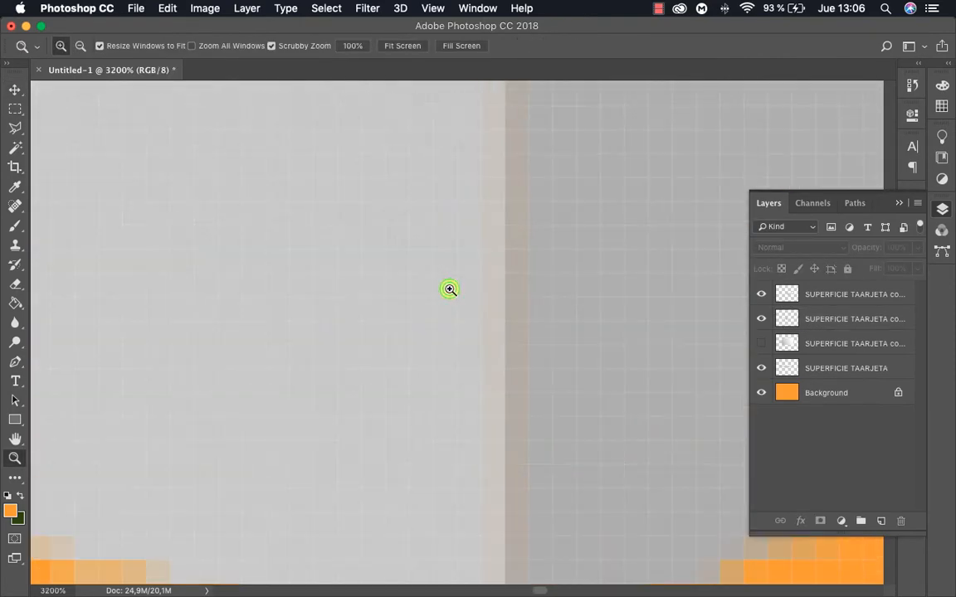
left_click(449, 300, "alt")
left_click(449, 300, "alt")
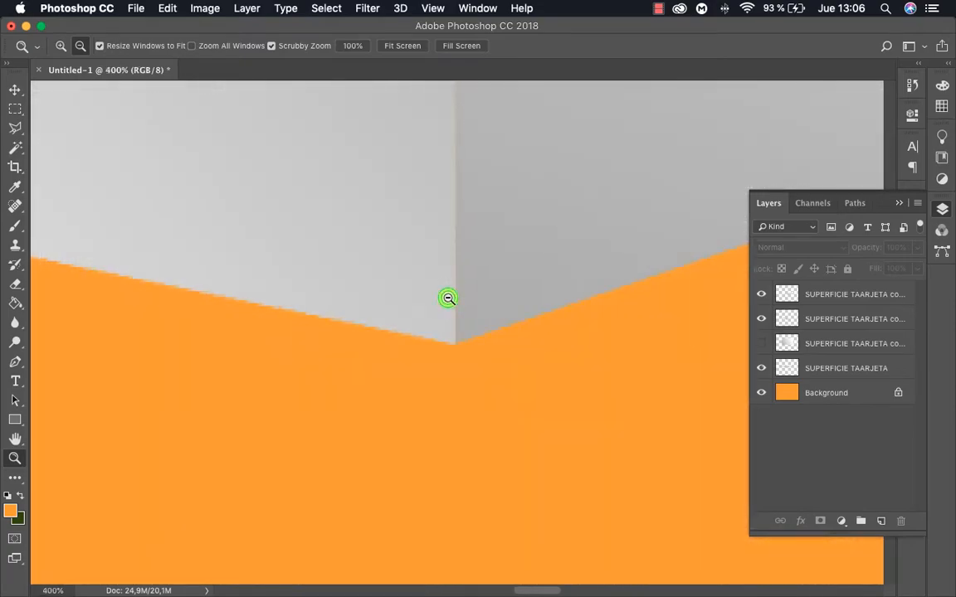
left_click(449, 300, "alt")
left_click(448, 299, "alt")
left_click_drag(448, 299, 461, 361)
left_click_drag(426, 242, 440, 366)
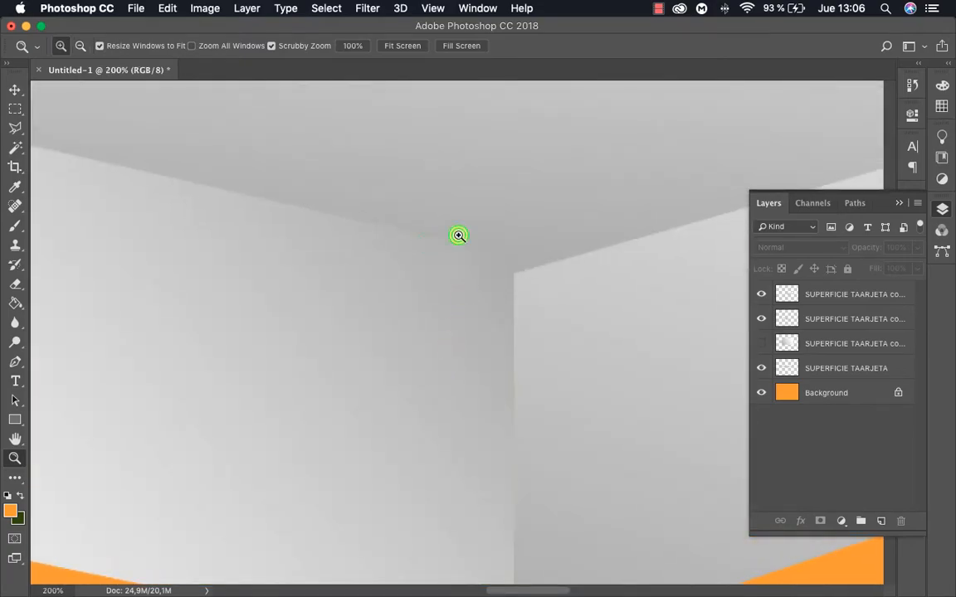
left_click_drag(456, 235, 519, 302)
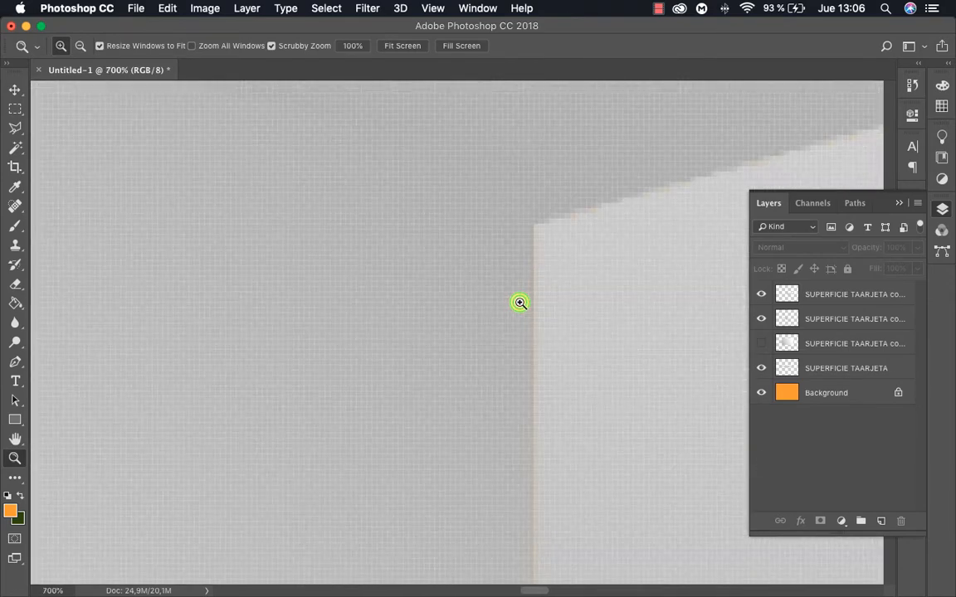
key("v")
left_click(580, 305)
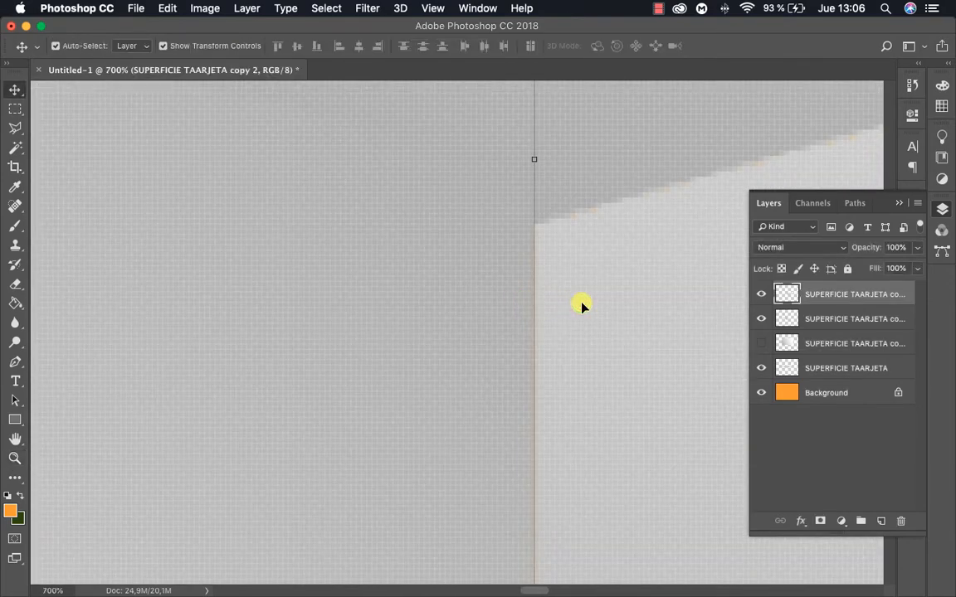
left_click(405, 337)
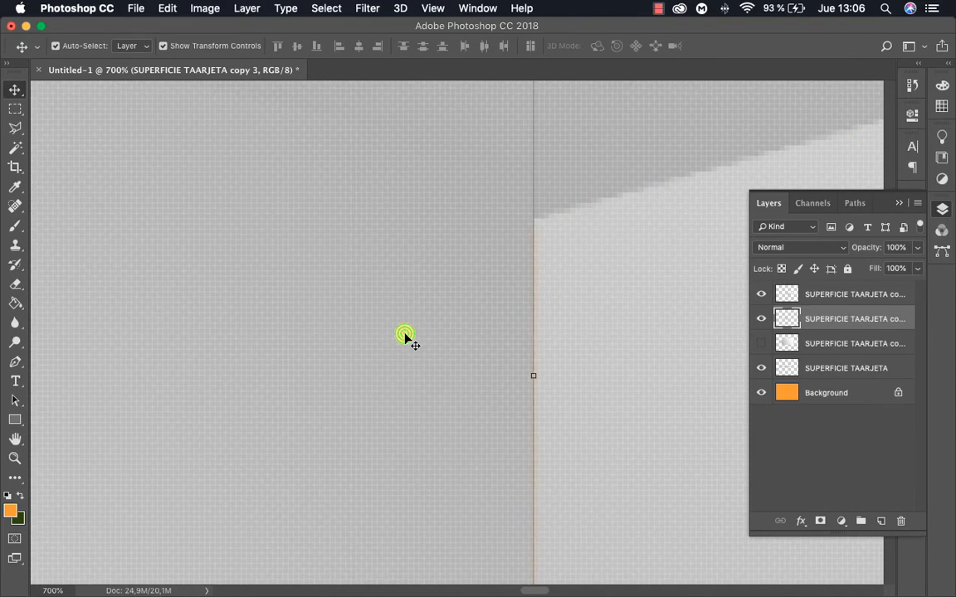
key("Right")
Distort the left side face's upper inner corner slightly downward along the card surface's edge, and apply
left_click(454, 321, "alt+super")
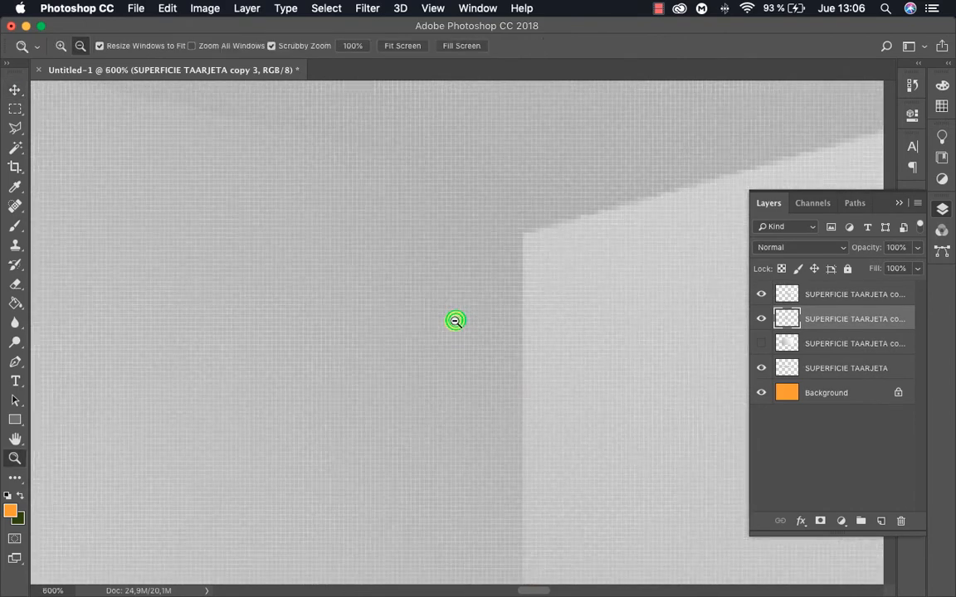
left_click(455, 321, "alt+super")
left_click(455, 321, "alt+super")
left_click(455, 321, "alt+super")
left_click(471, 423, "alt+super")
left_click(472, 424, "alt+super")
left_click(472, 424, "alt+super")
left_click_drag(472, 424, 494, 385)
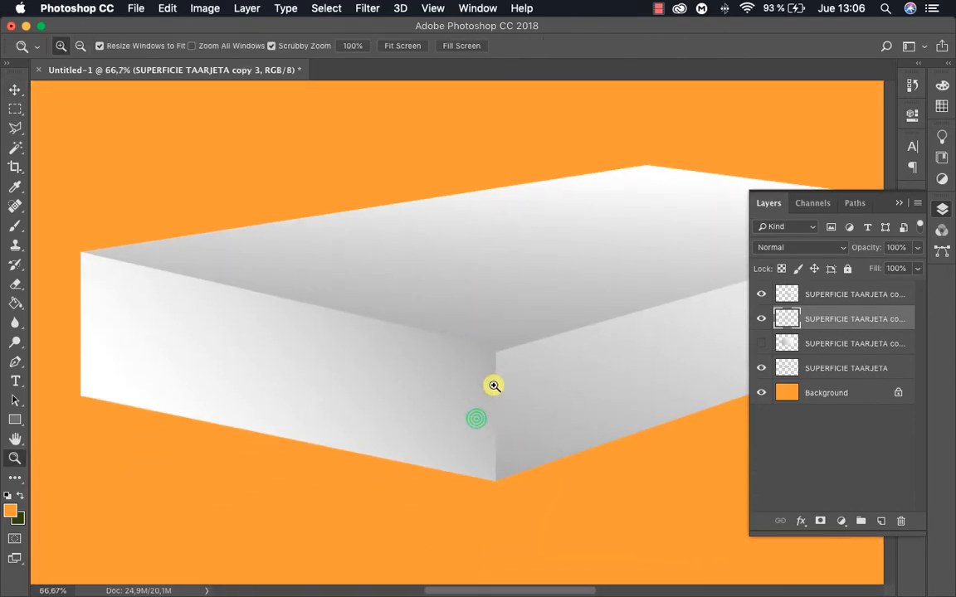
left_click_drag(424, 322, 486, 377)
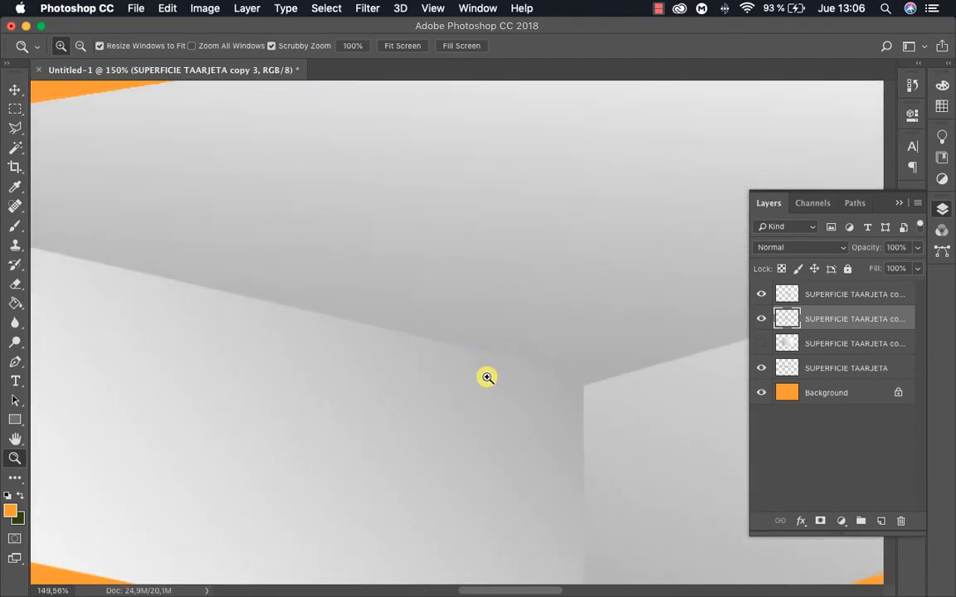
key("v")
left_click(585, 162)
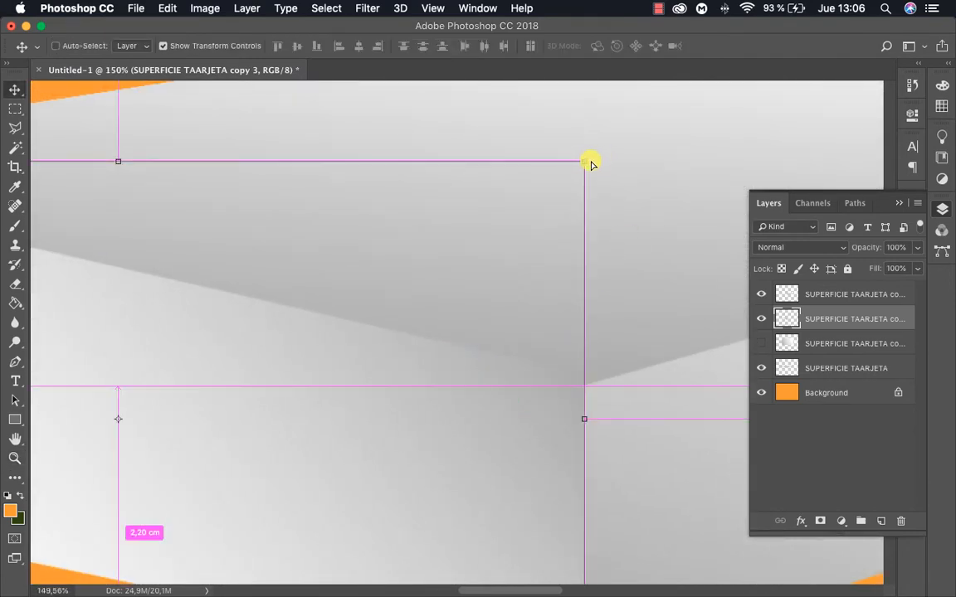
mouse_move(586, 163)
left_mouse_down()
mouse_move(587, 194)
mouse_move(586, 181)
left_mouse_up()
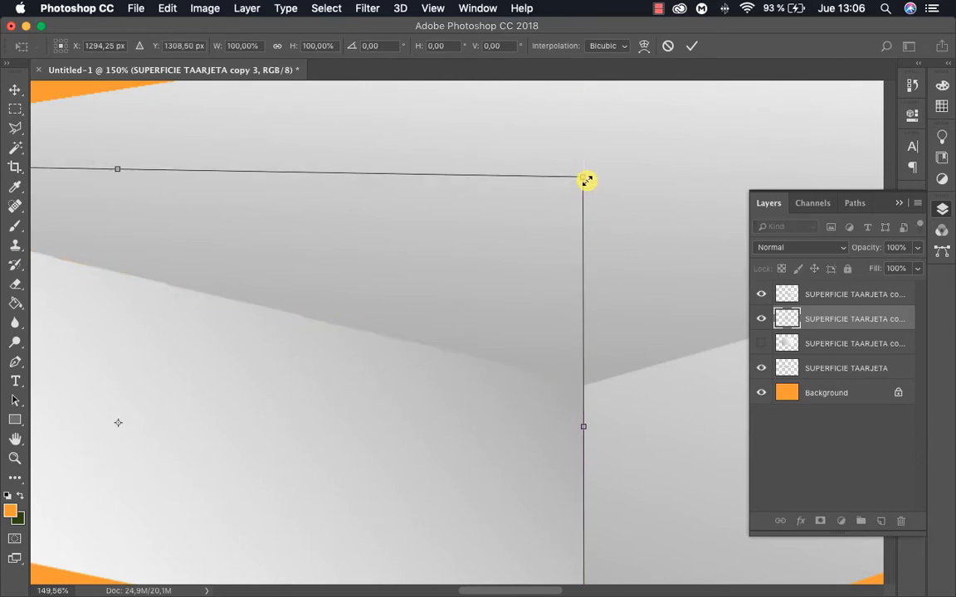
key("Return")
Distort the left side face's upper outer corner slightly to meet the card surface's left corner, and apply
key("z")
left_click(409, 321, "alt")
left_click(459, 335, "alt")
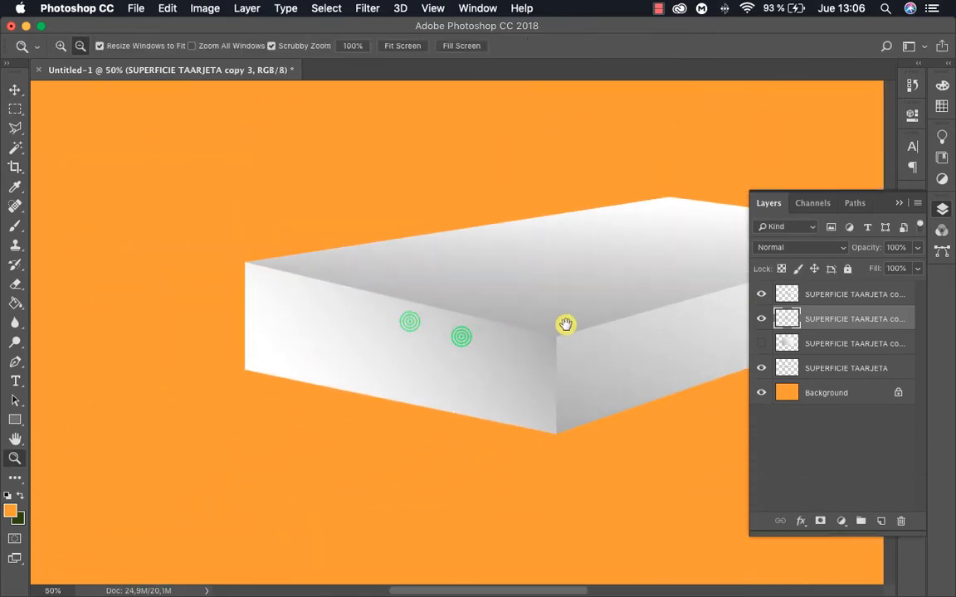
left_click_drag(299, 236, 455, 325)
left_click_drag(399, 306, 484, 378)
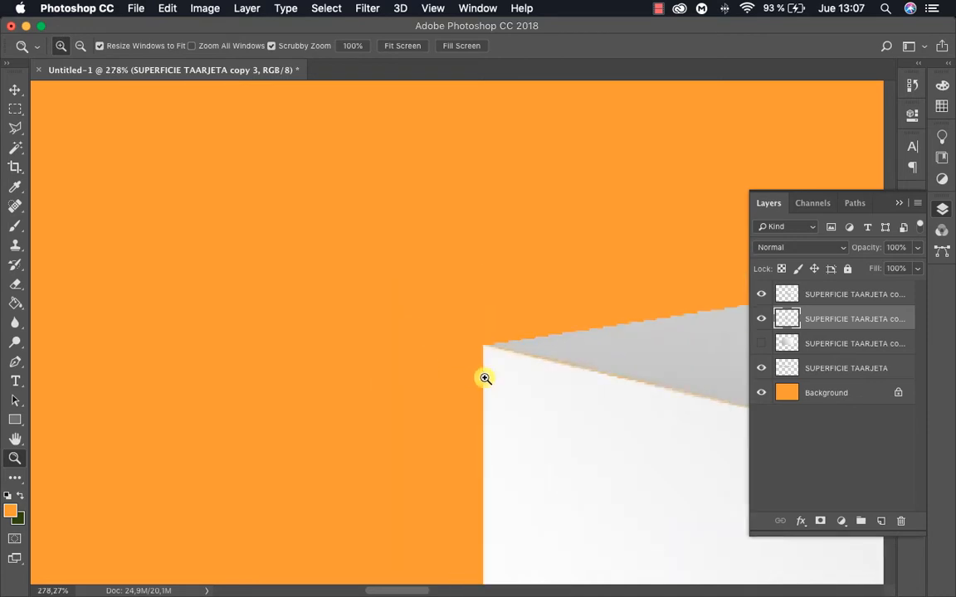
left_click(499, 382)
left_click(514, 382)
left_click_drag(544, 389, 449, 342)
key("v")
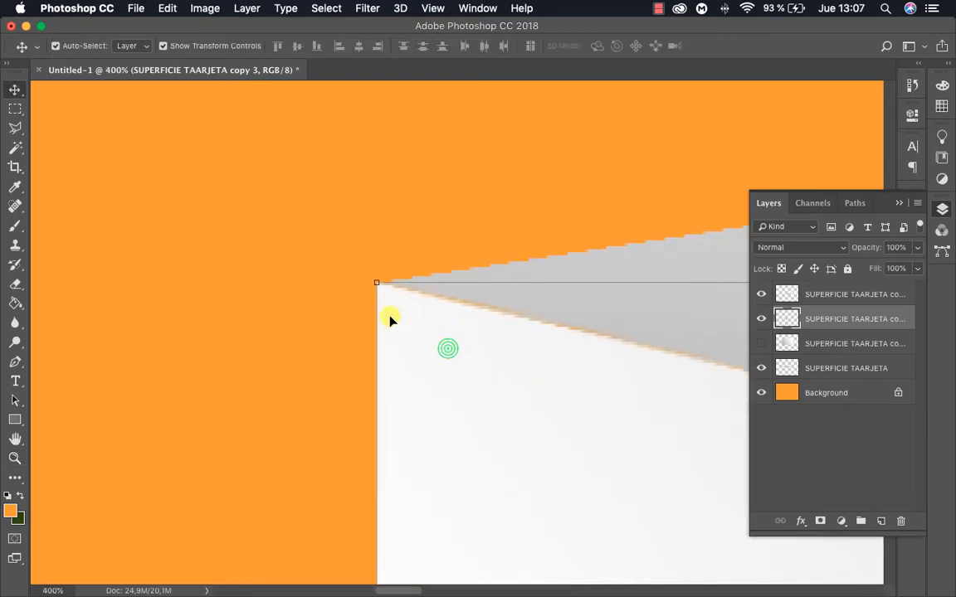
key("super+t")
mouse_move(378, 282)
left_mouse_down()
mouse_move(388, 290)
mouse_move(377, 282)
left_mouse_up()
key("Return")
Distort the left side face's lower outer corner upward so its bottom edge follows the perspective, apply, and deselect the layer
key("z")
left_click(439, 334, "alt")
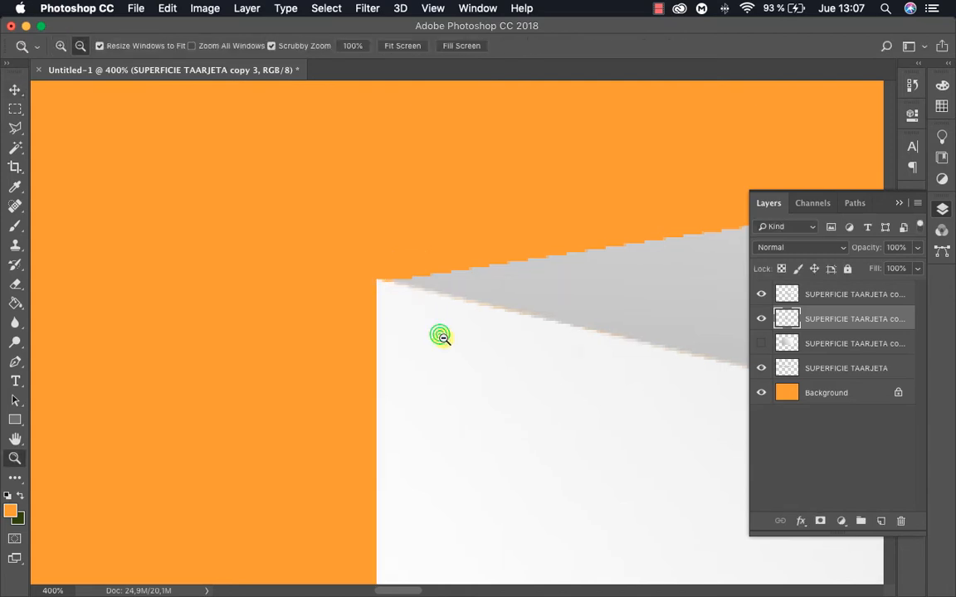
left_click(487, 375, "alt")
left_click(489, 379, "alt")
left_click(493, 383, "alt")
left_click(495, 385, "alt")
left_click(496, 386, "alt")
left_click_drag(545, 423, 337, 281)
left_click(370, 318)
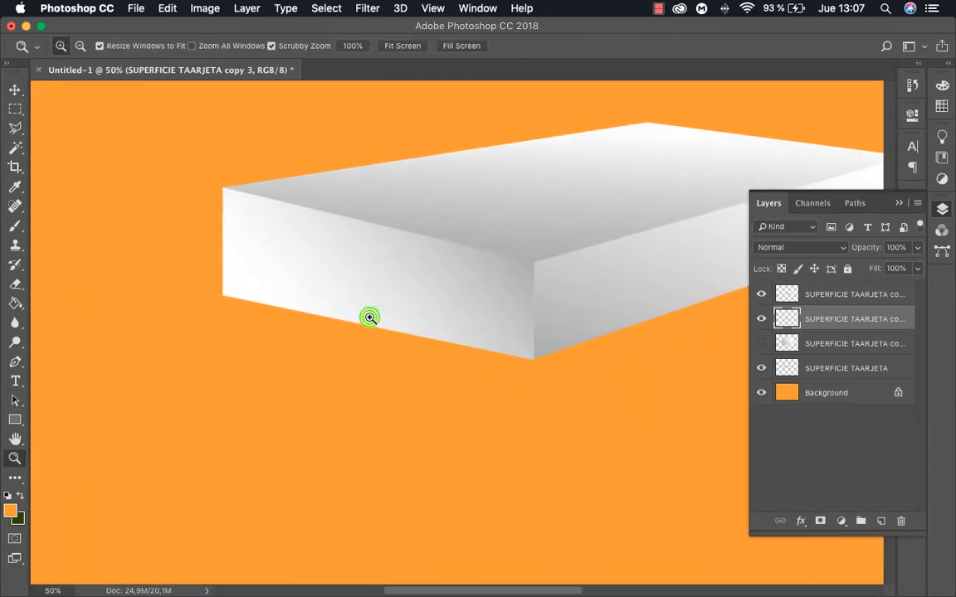
key("v")
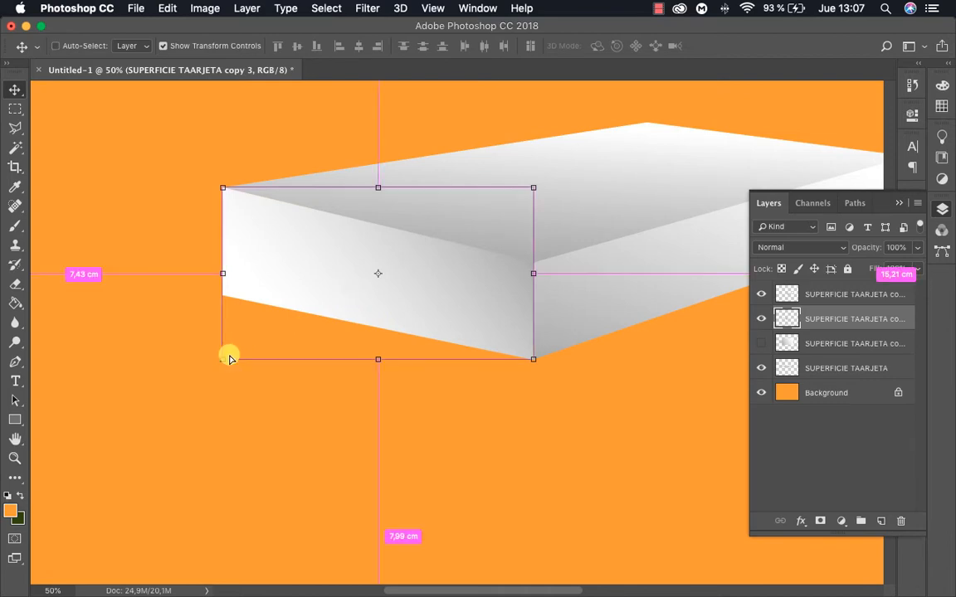
left_click_drag(223, 358, 224, 338)
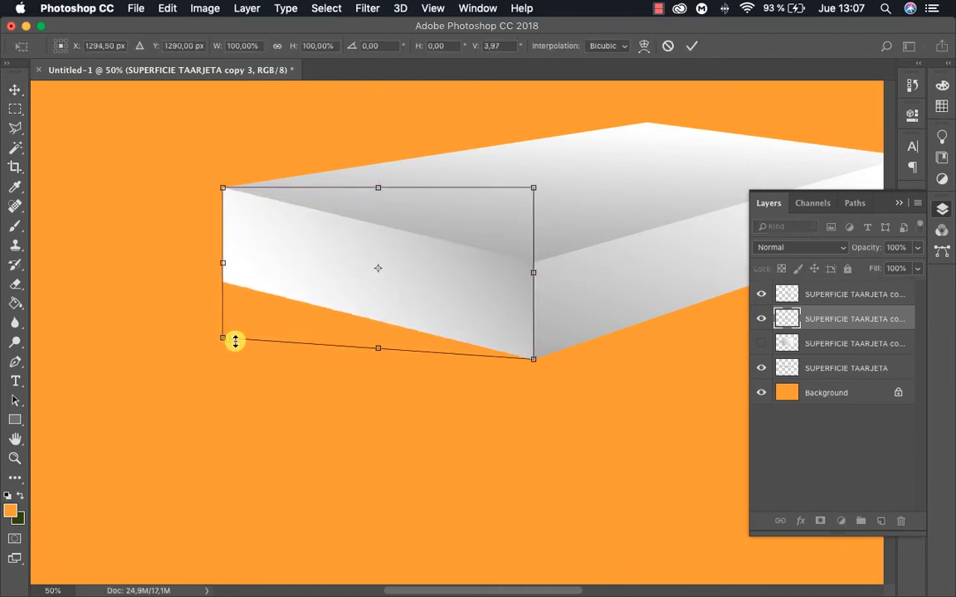
left_click(422, 405)
Examine the whole card stack and the joints between its top and side faces
key("z")
left_click(474, 368, "alt")
left_click(474, 368, "alt")
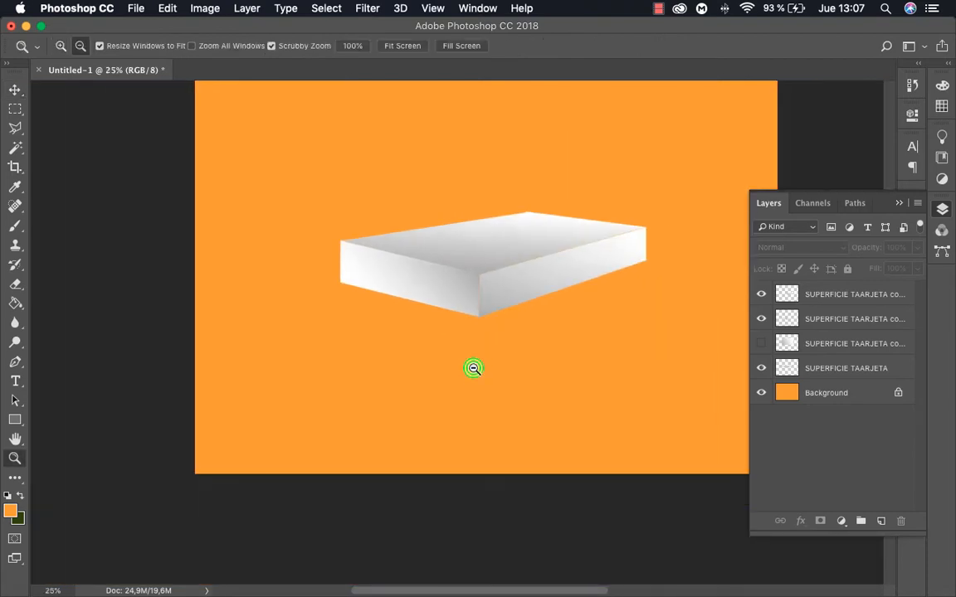
left_click(474, 368, "alt")
left_click_drag(477, 384, 451, 402)
left_click(474, 336)
left_click(493, 328)
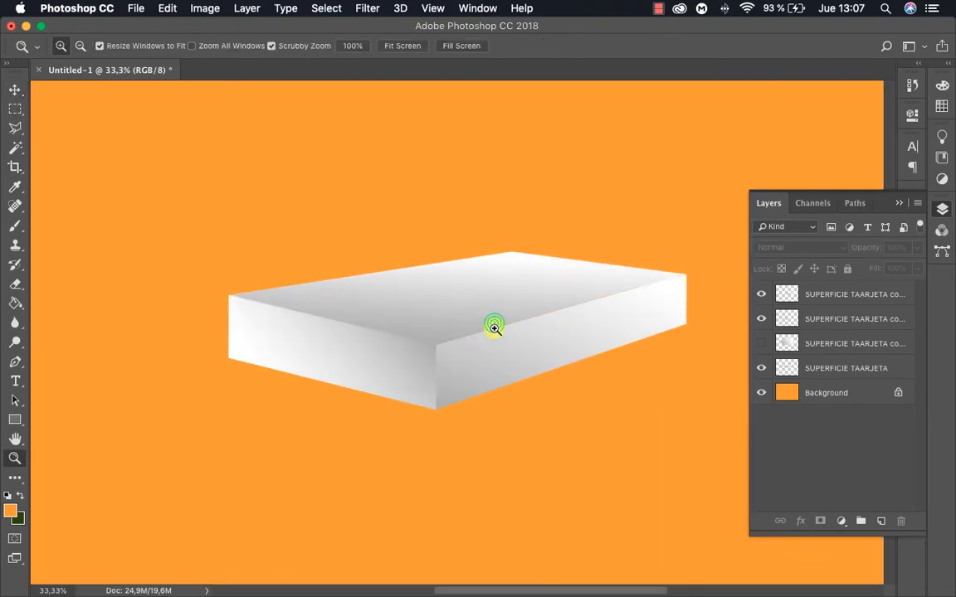
left_click(499, 349)
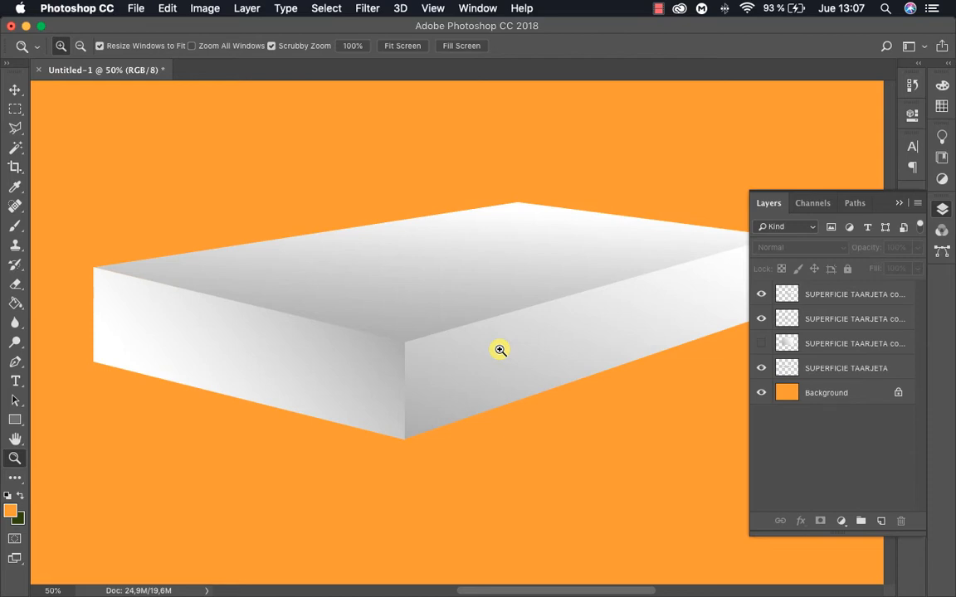
left_click(658, 8)
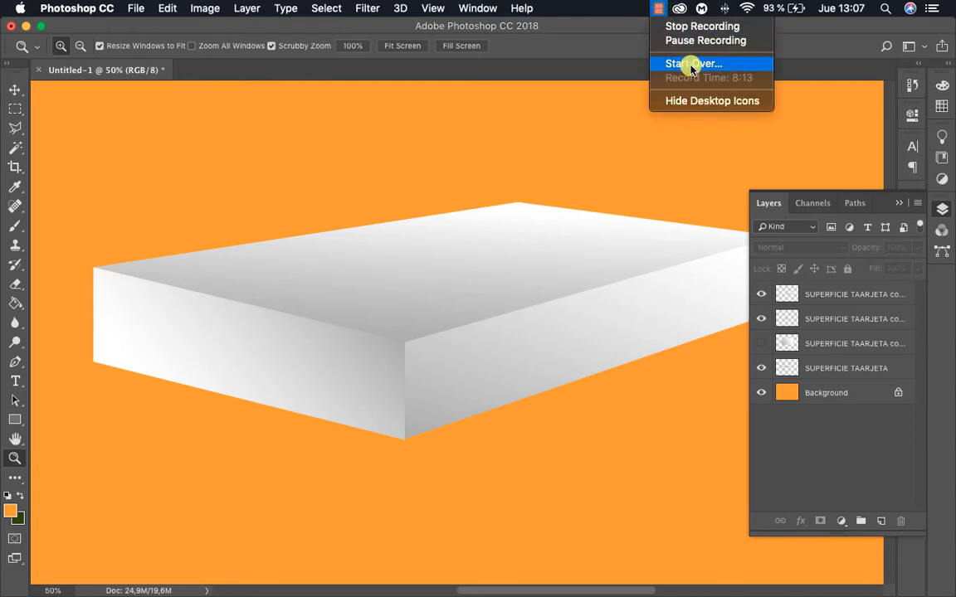
left_click(673, 26)
Duplicate the card surface beside the stack as a flat card, and distort another copy into a card leaning over it
left_click_drag(450, 241, 657, 412)
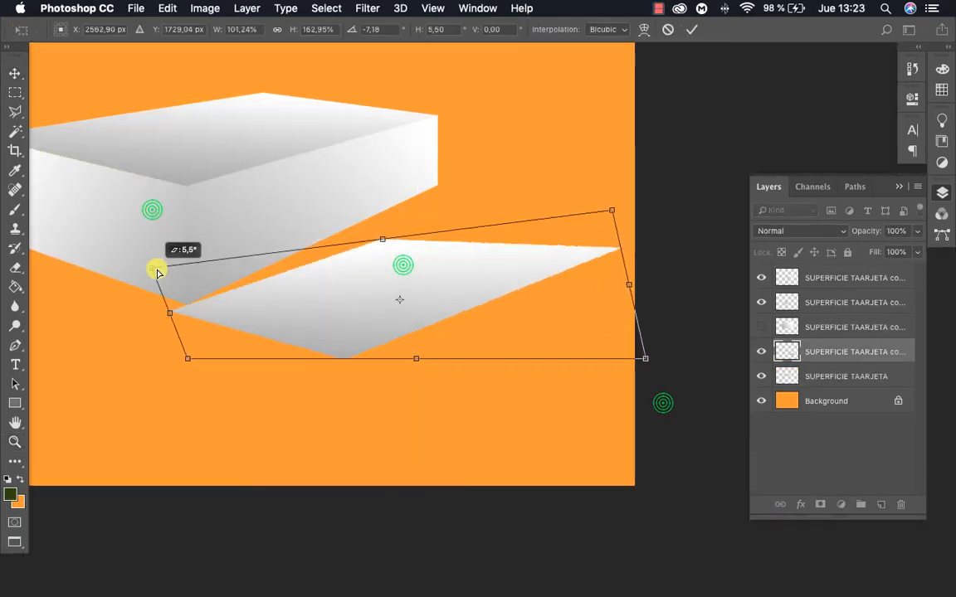
left_click_drag(612, 209, 612, 160)
left_click_drag(644, 358, 654, 369)
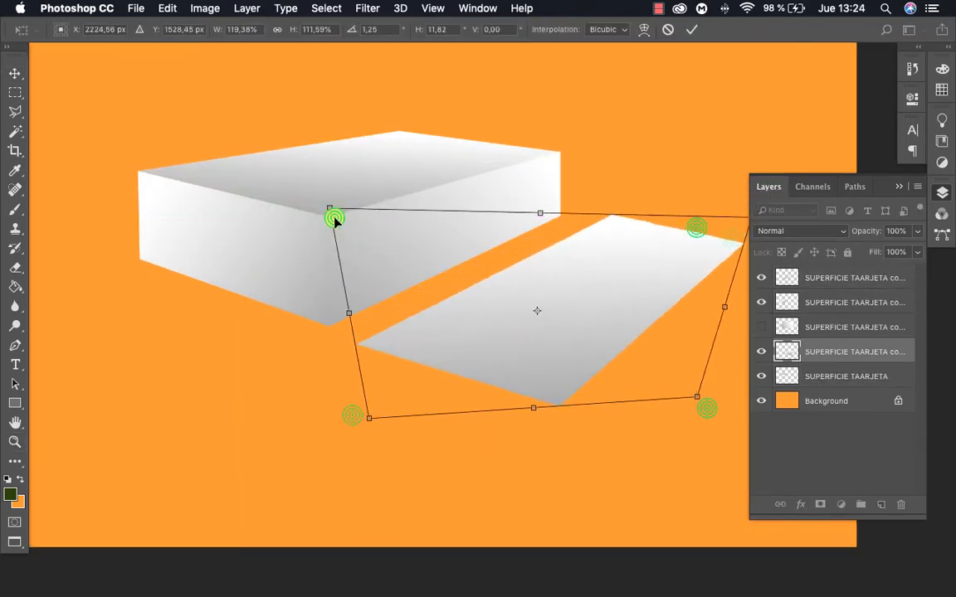
left_click_drag(700, 209, 578, 222)
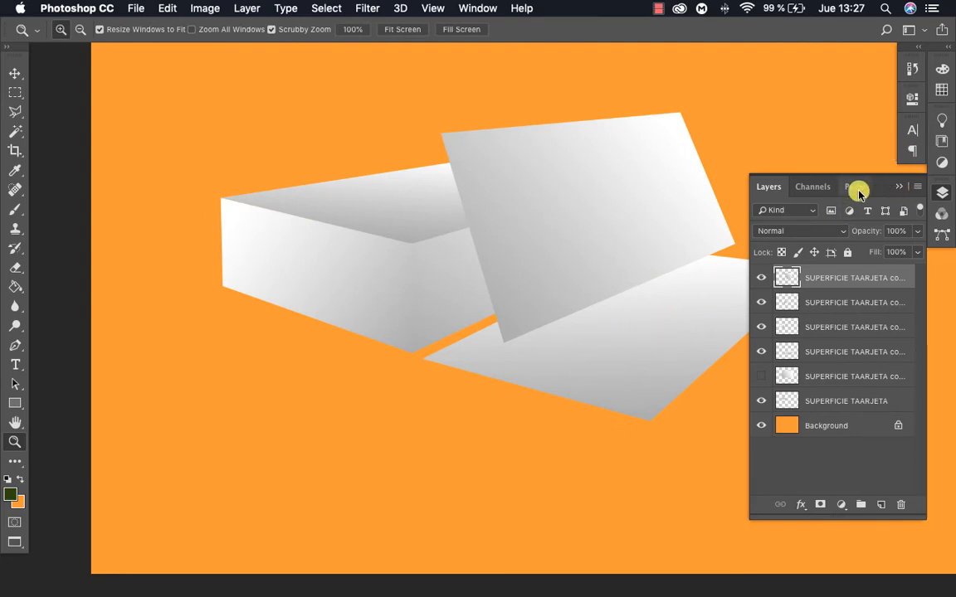
View the card composition full screen without the interface, and switch to the finished CLASE MOCKUP 1 – TERCERO.psd document
key("Tab")
key("Tab")
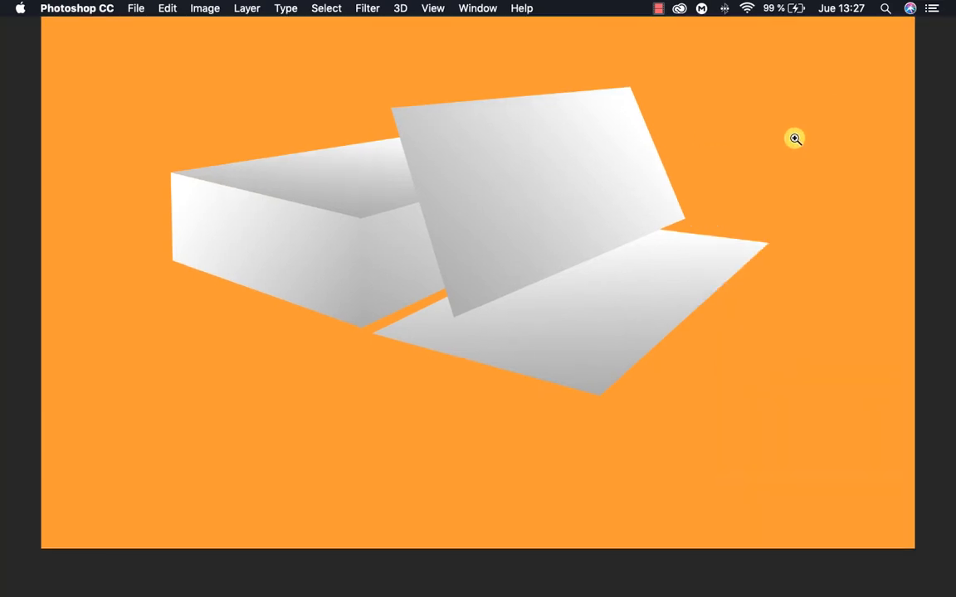
key("f")
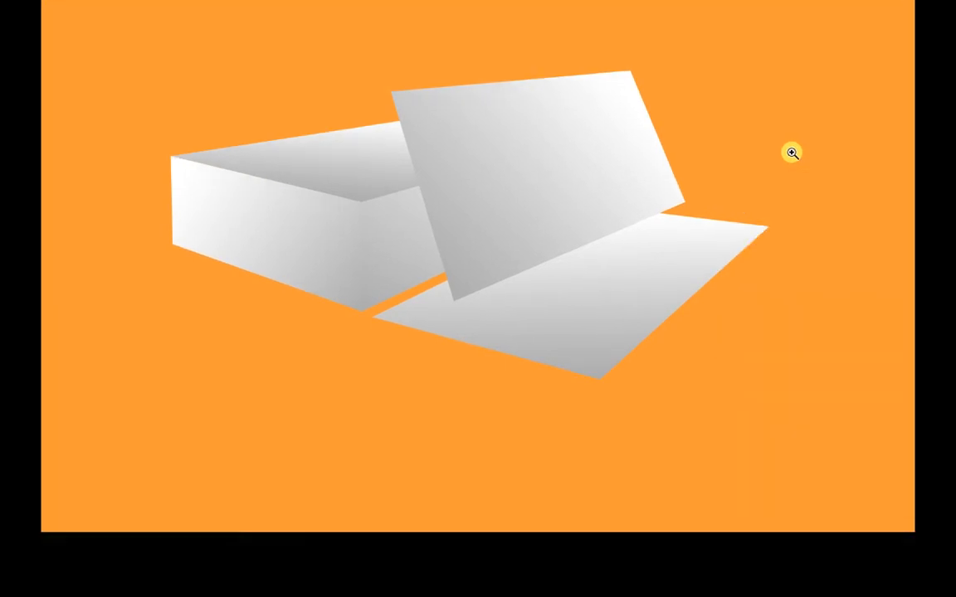
key("f")
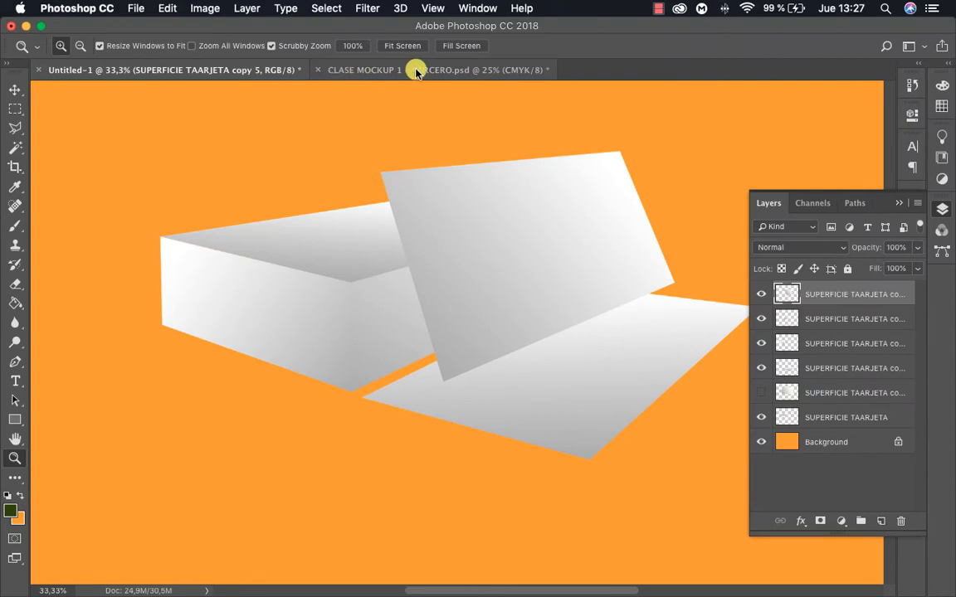
key("f")
key("f")
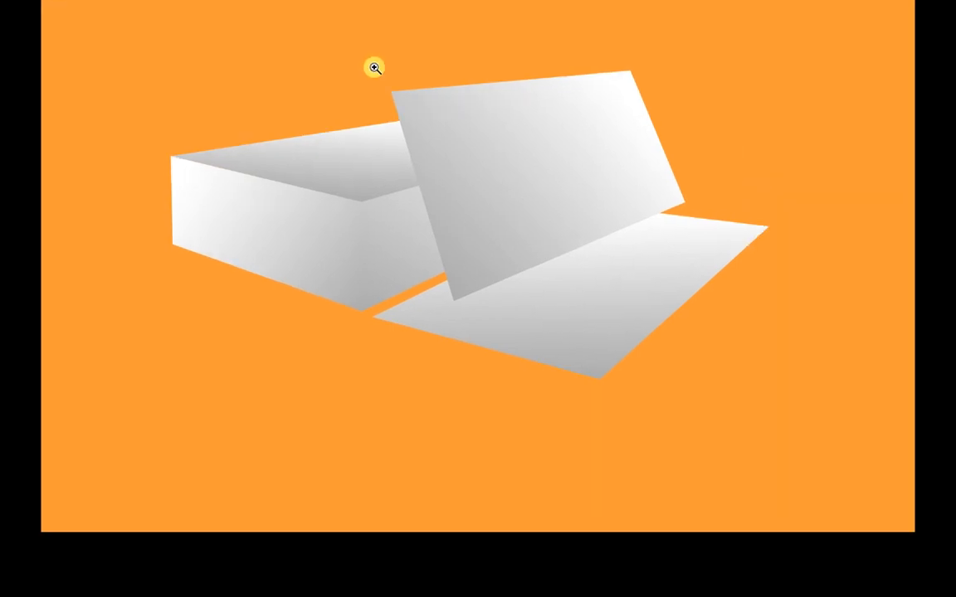
key("f")
left_click(387, 70)
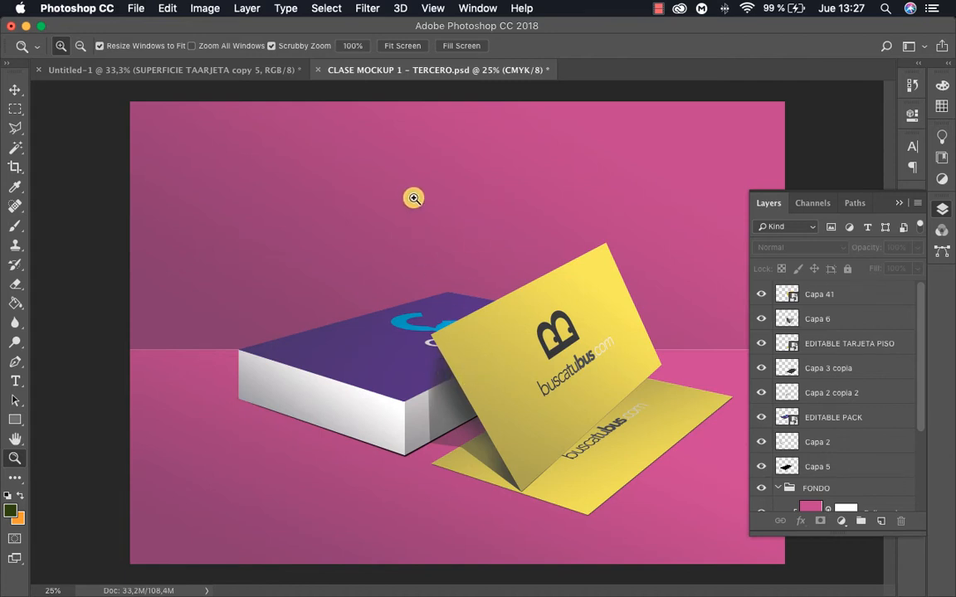
Switch to the Untitled-1 document and rename the flat card's layer TARJETA 1
left_click(203, 70)
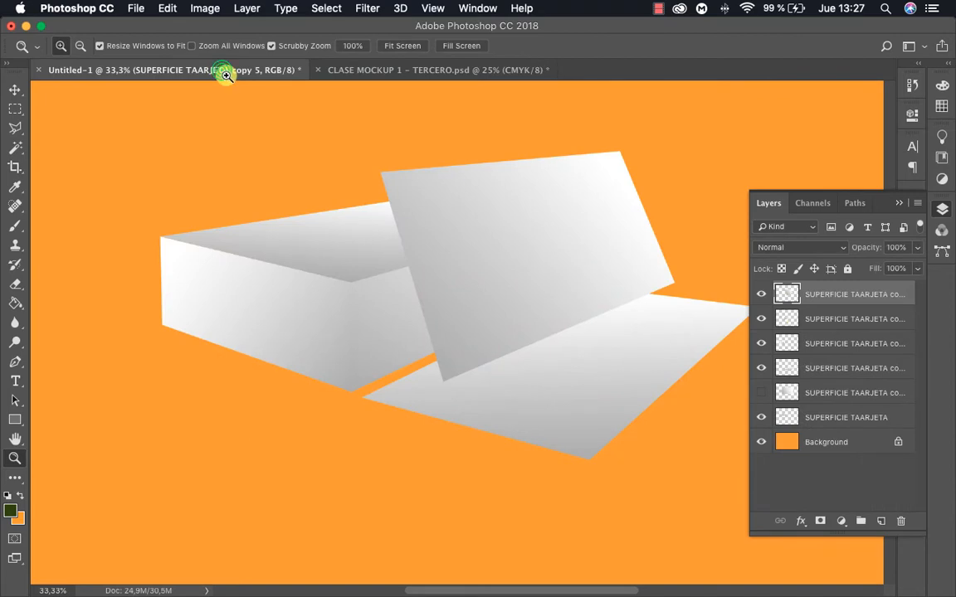
left_click(512, 264, "alt")
left_click_drag(551, 222, 537, 234)
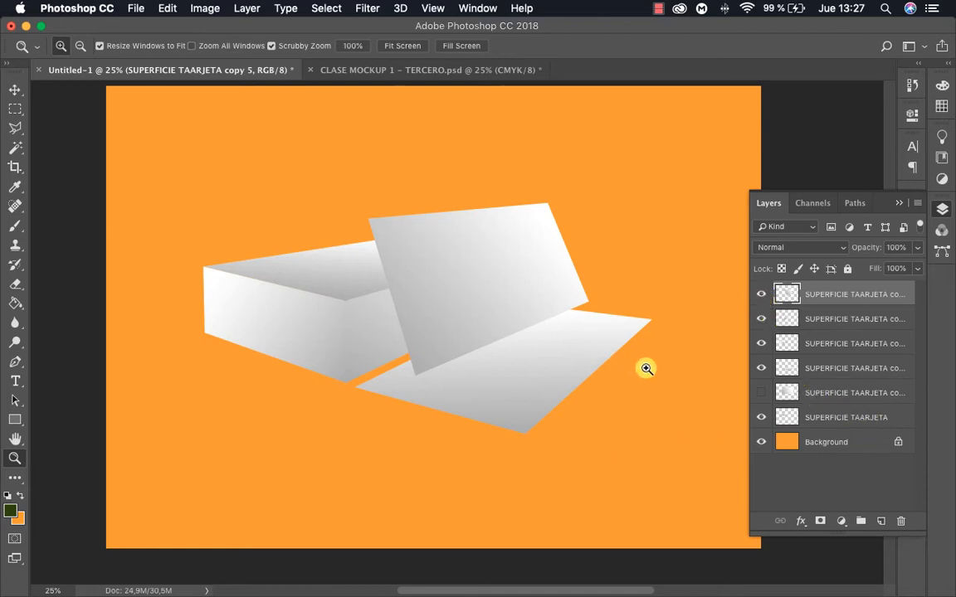
key("v")
left_click(606, 431)
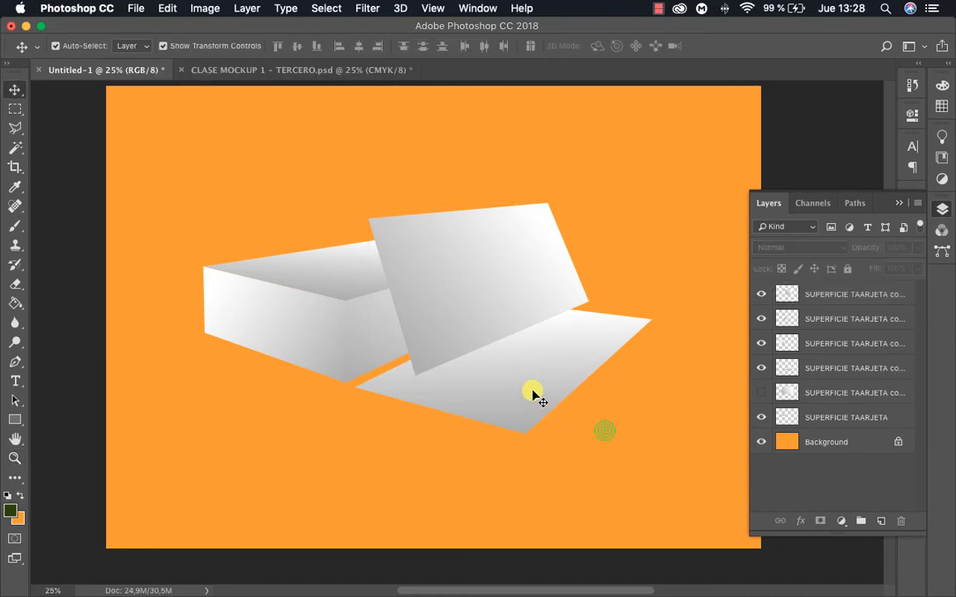
left_click(533, 394)
double_click(860, 367)
type("T")
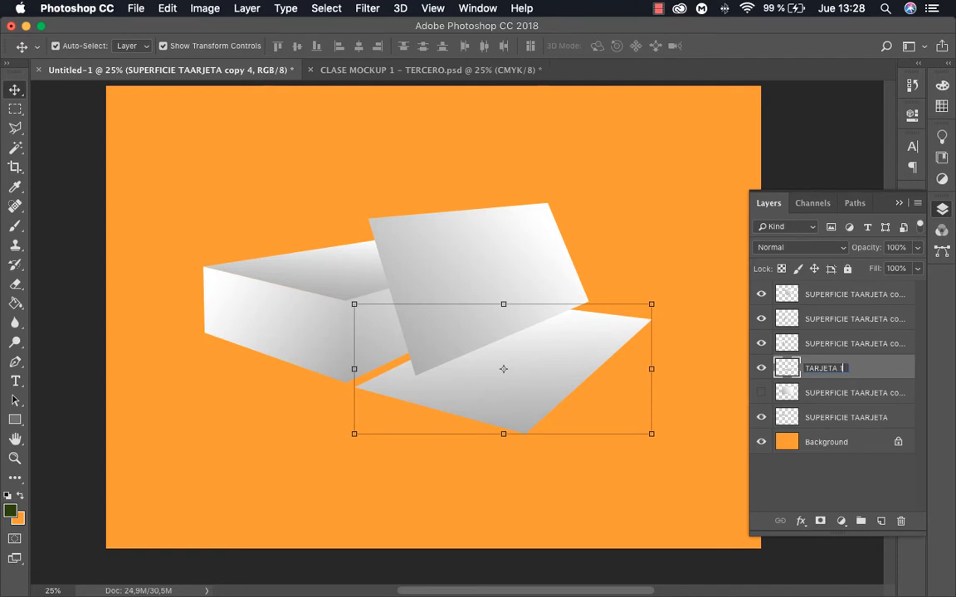
type("ARJETA 1")
key("Return")
Rename the leaning card's layer TARJETA 2
left_click(533, 252)
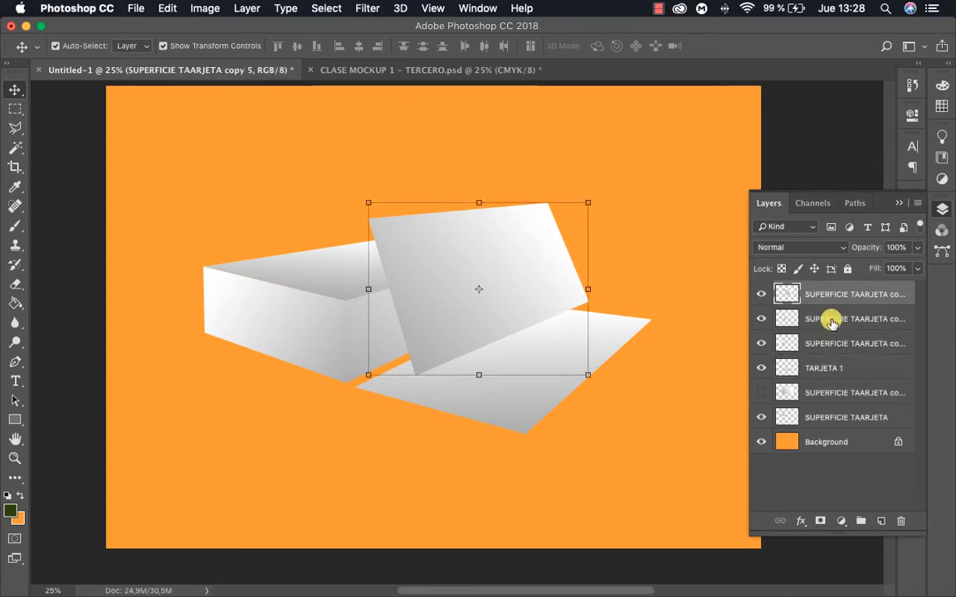
double_click(839, 294)
type("TARJET")
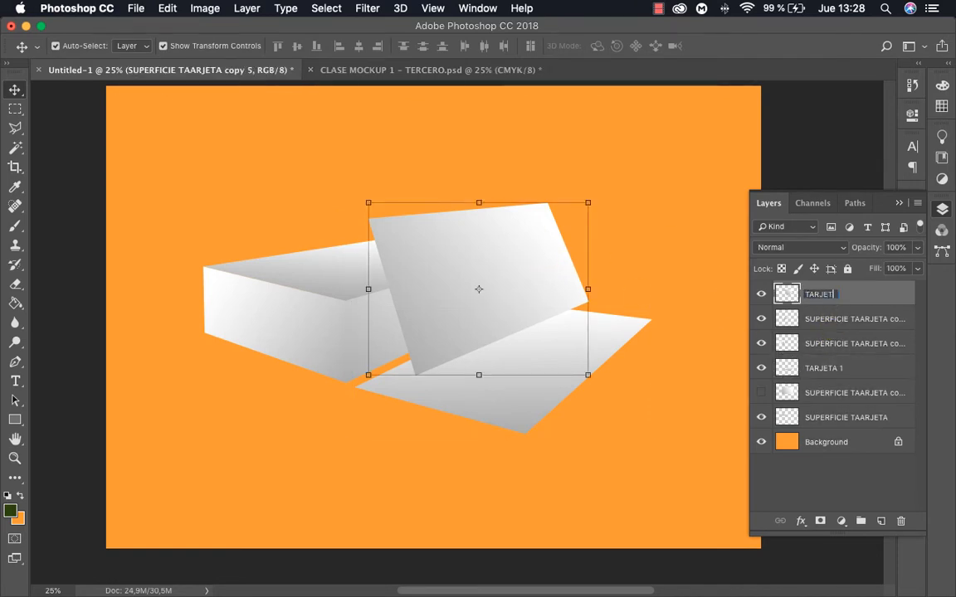
type("A 2")
key("Return")
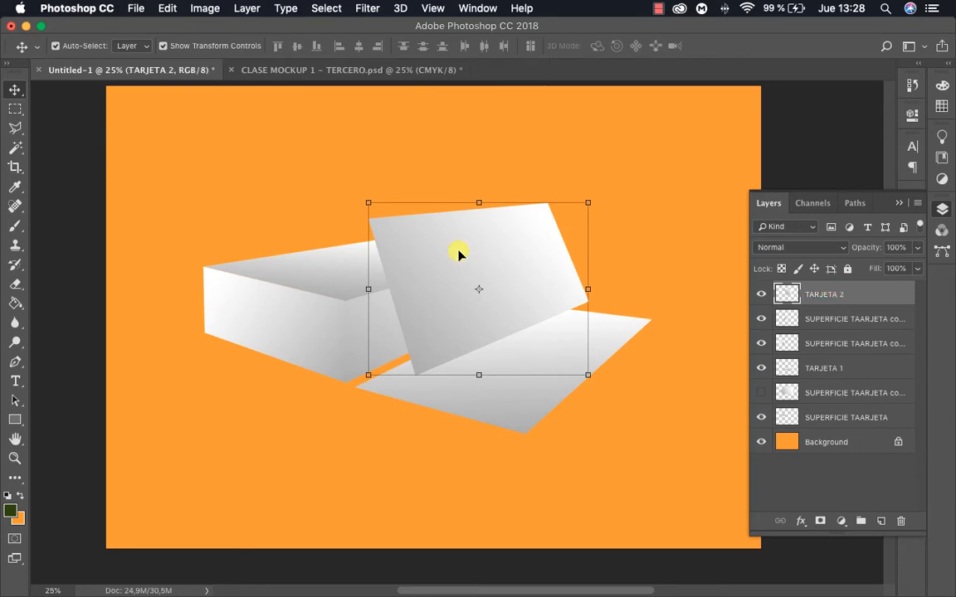
Rename the layer of the card stack's top face TARJETA 3
left_click(314, 266)
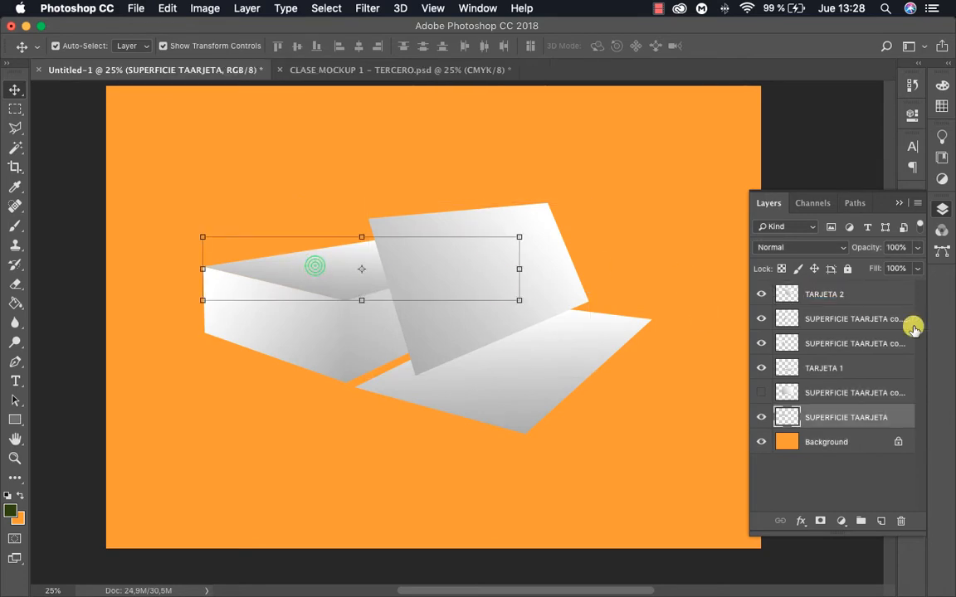
double_click(854, 416)
type("TARJETA")
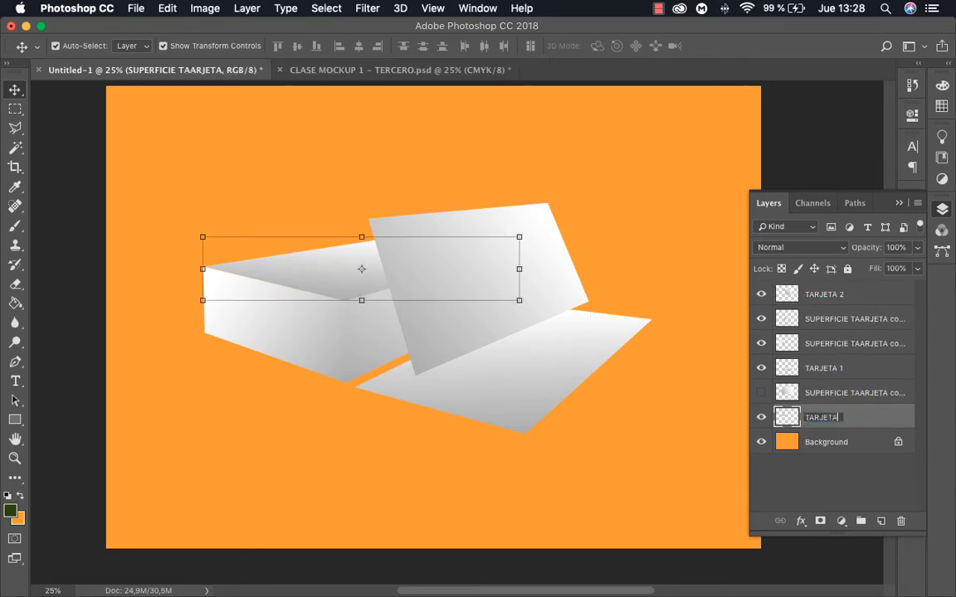
type(" 3")
key("Return")
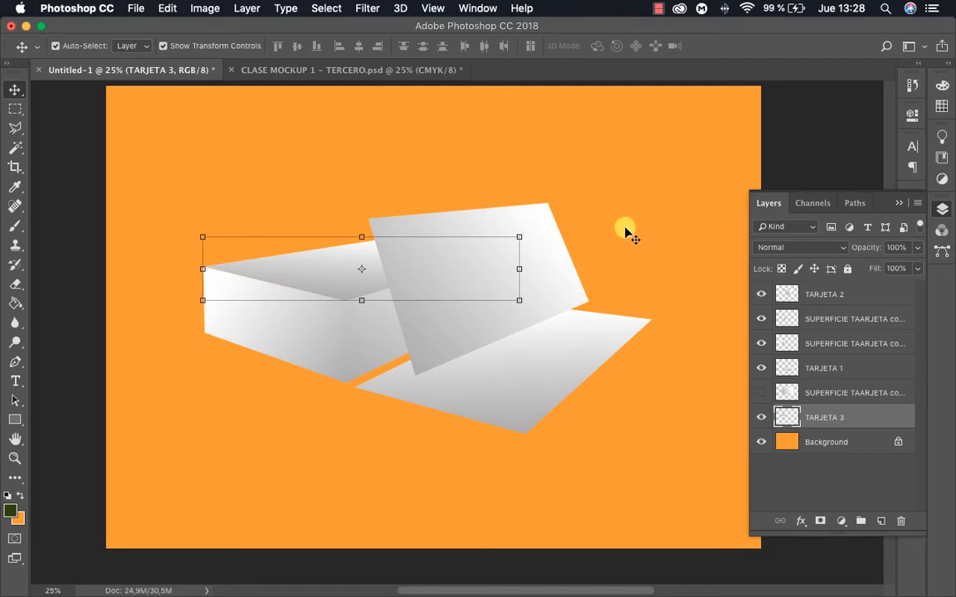
Identify the card stack's side layers by toggling their visibility, and rename the left side face's layer LATERAL 1
left_click(856, 392)
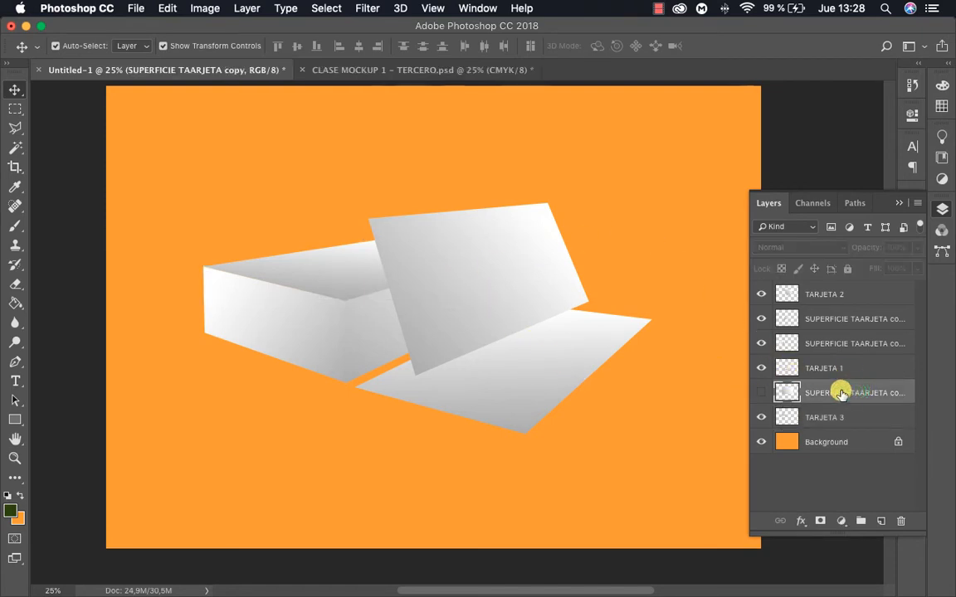
left_click(759, 393)
left_click(760, 392)
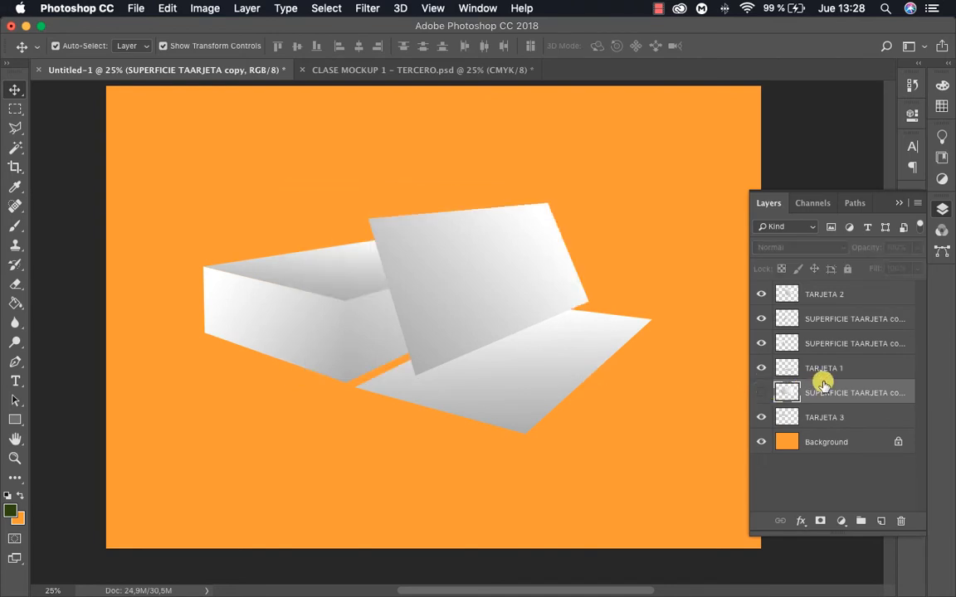
left_click(760, 342)
left_click(761, 343)
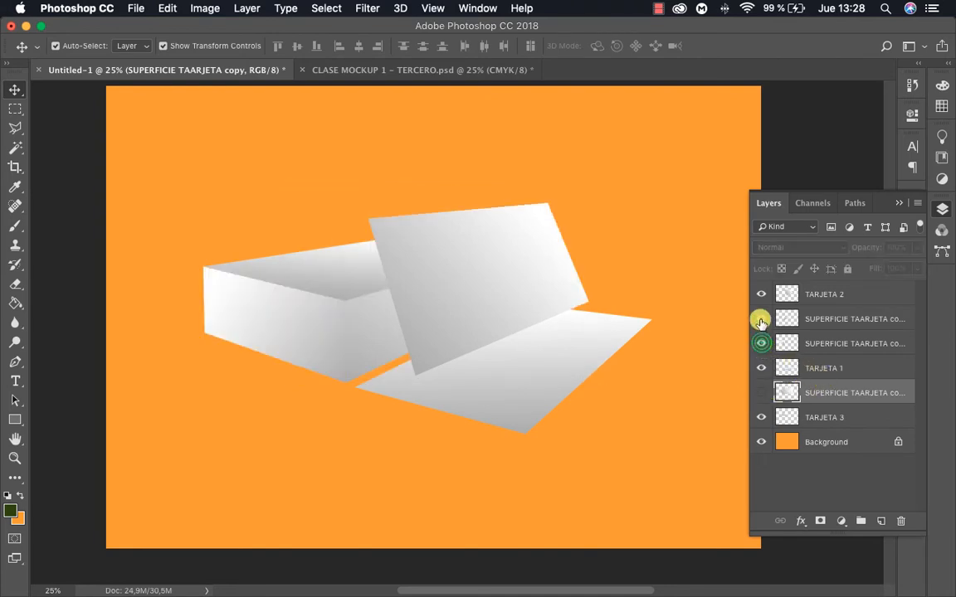
left_click(760, 320)
left_click(760, 320)
double_click(838, 342)
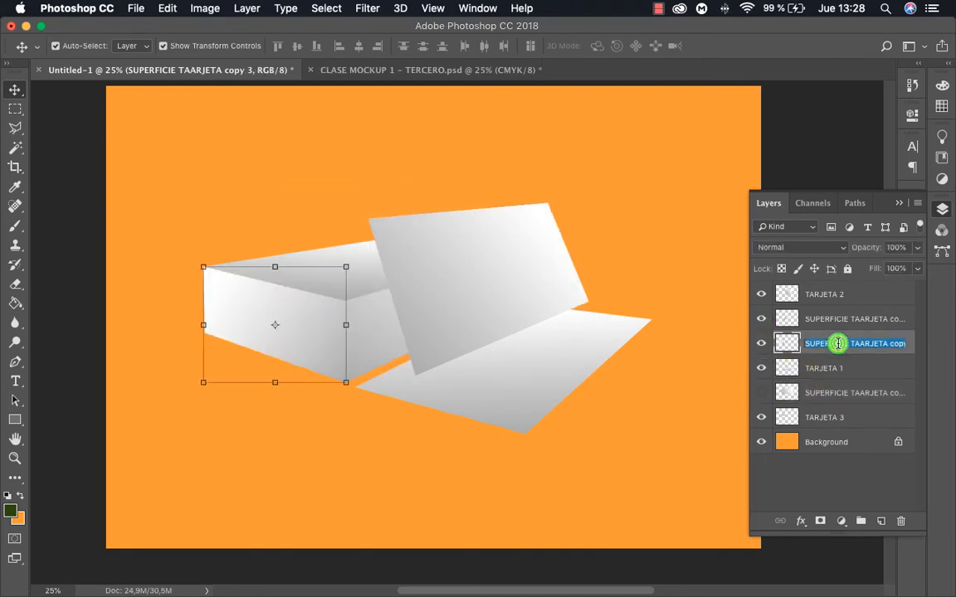
type("LATA")
key("BackSpace")
key("BackSpace")
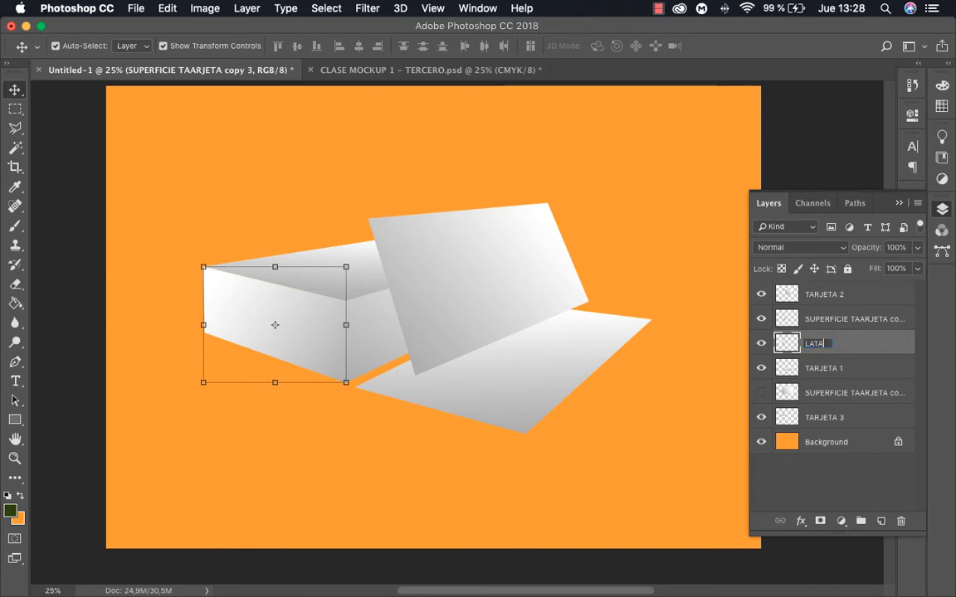
type("RAL 1")
left_click(837, 347)
Rename the layer of the card stack's right side face LATERAL 2
double_click(836, 318)
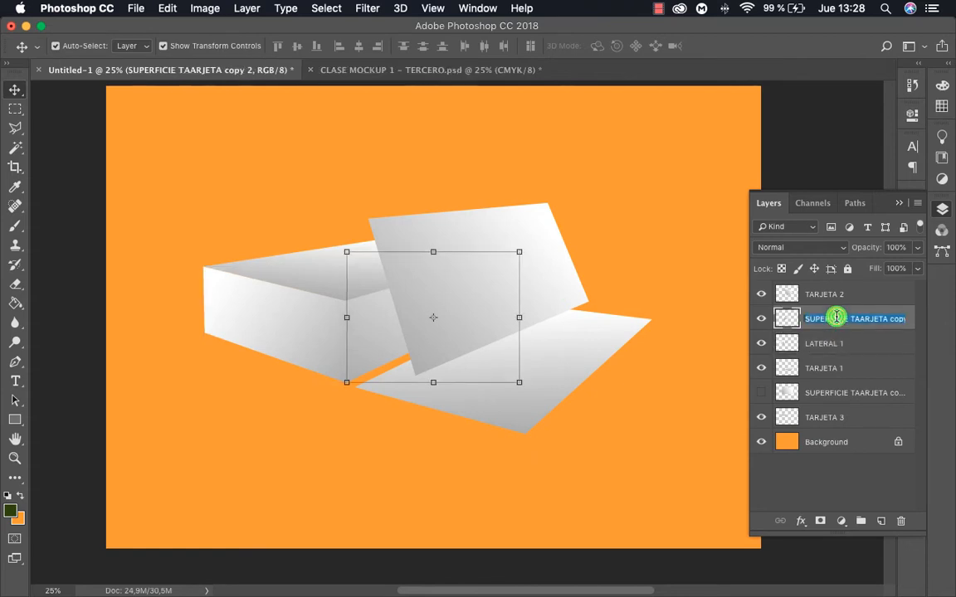
type("LAT")
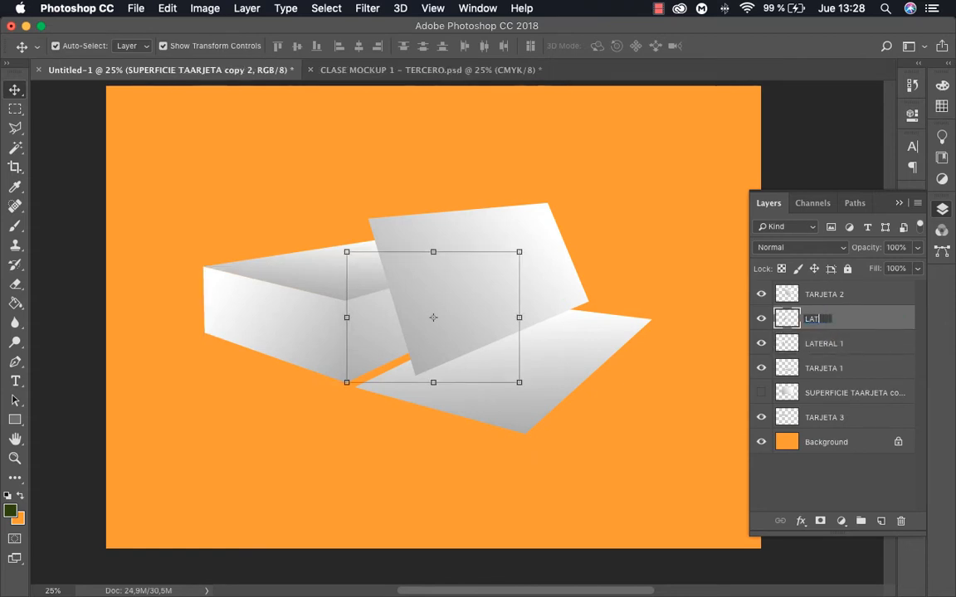
type("ERAL 2")
key("Return")
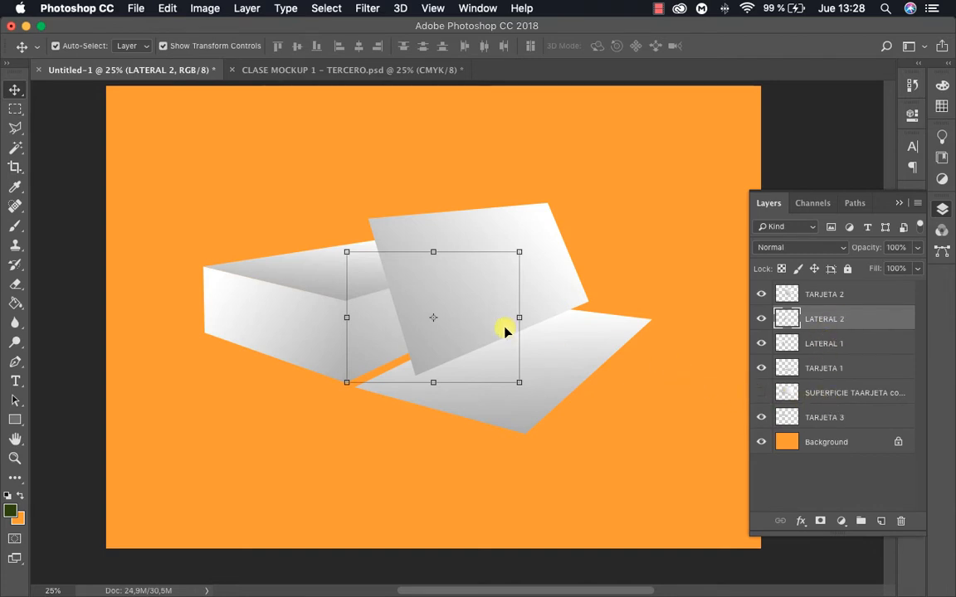
Add a new layer directly above the Background and name it SUPERFICIE
left_click(846, 444)
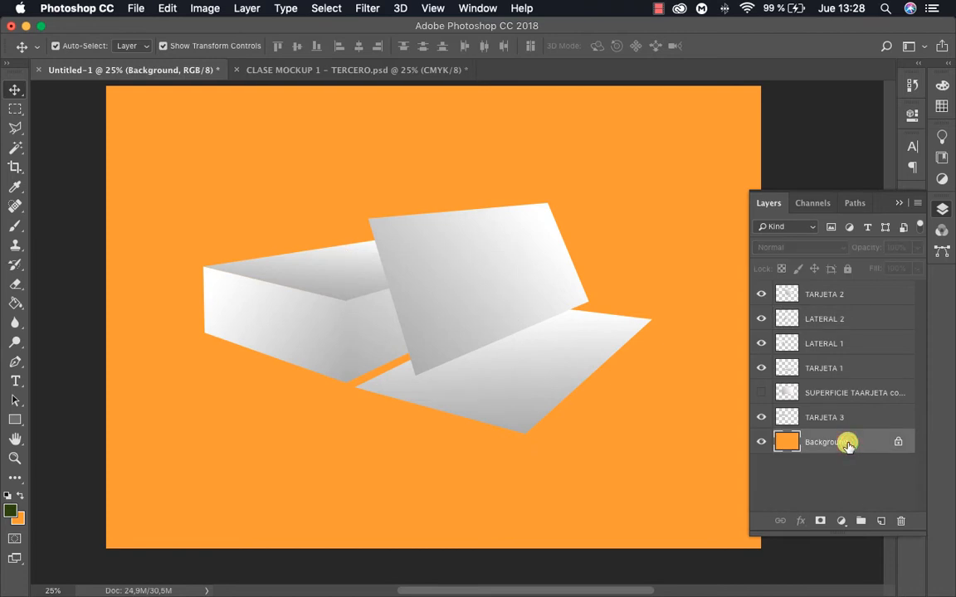
left_click(880, 520)
left_click(817, 444)
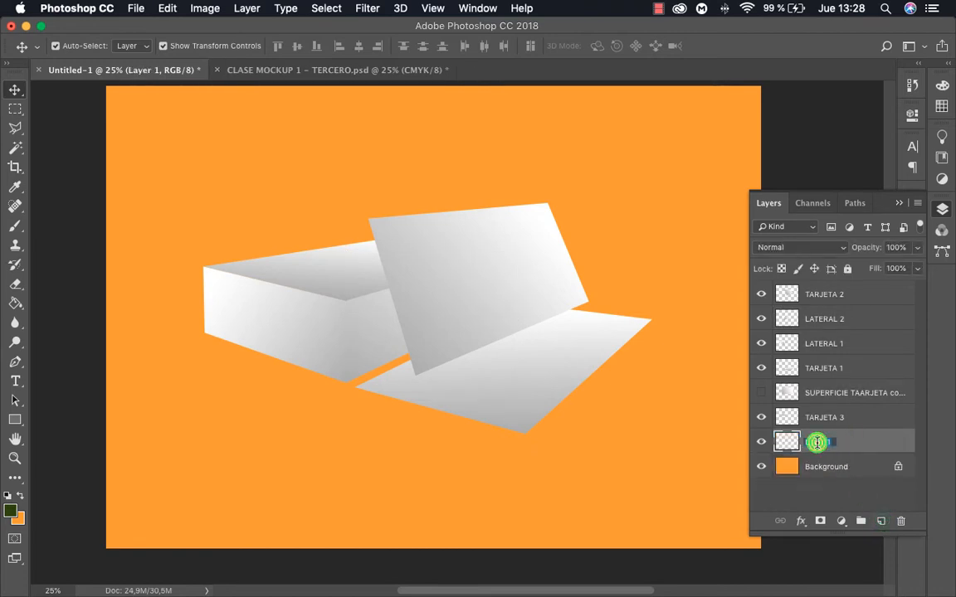
double_click(817, 442)
type("SUPERFICV")
key("BackSpace")
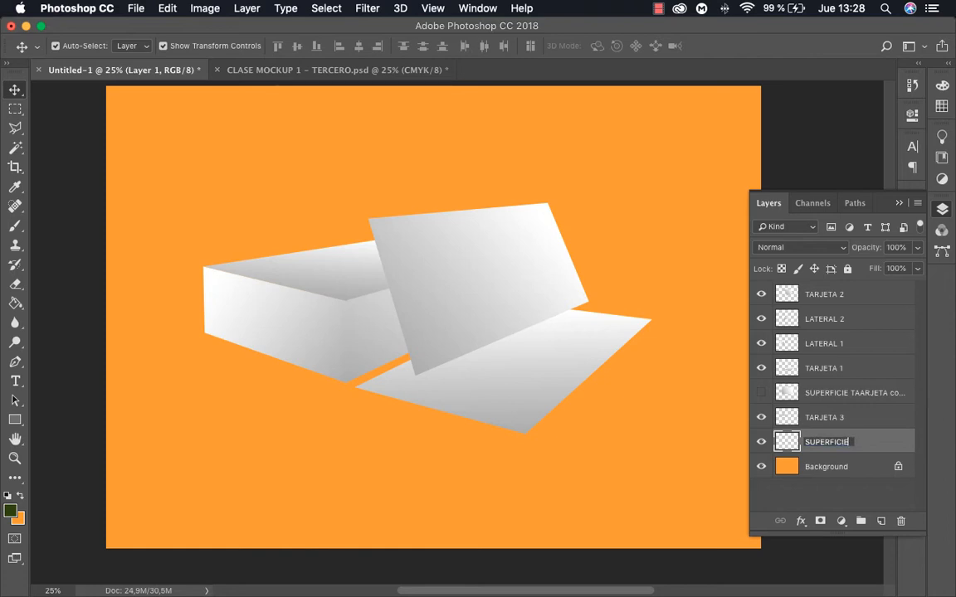
key("Return")
Make a rectangular selection of the canvas's full-width lower part, starting just above mid-height, and activate the Gradient tool
key("z")
left_click(529, 412, "alt")
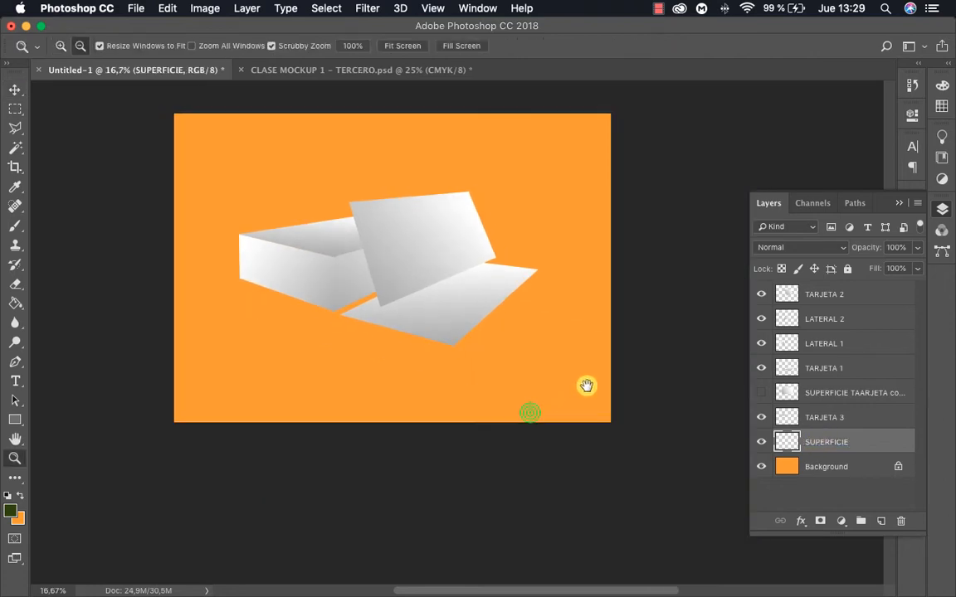
left_click_drag(615, 375, 650, 397)
left_click_drag(506, 331, 506, 345)
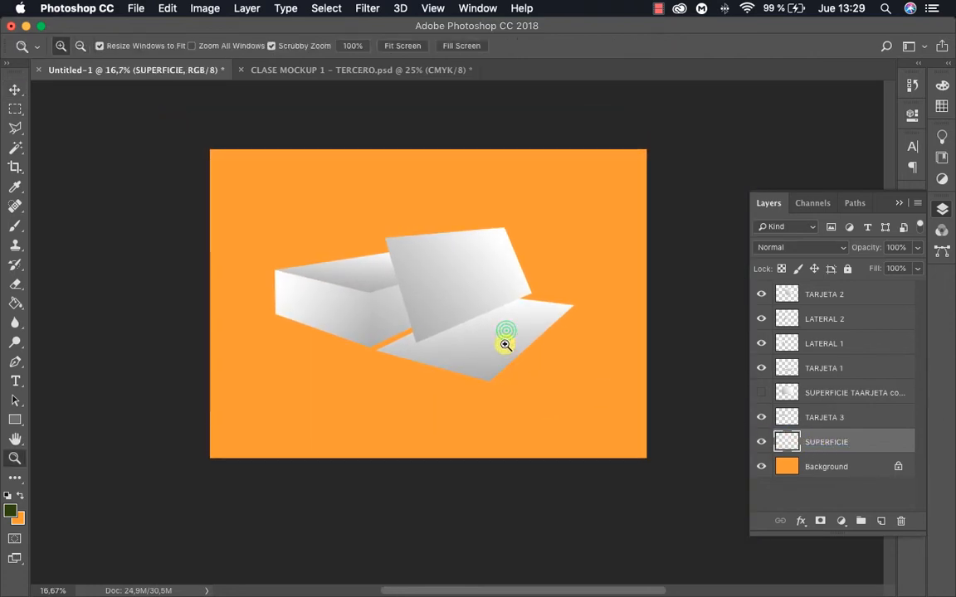
key("m")
left_click_drag(687, 501, 82, 284)
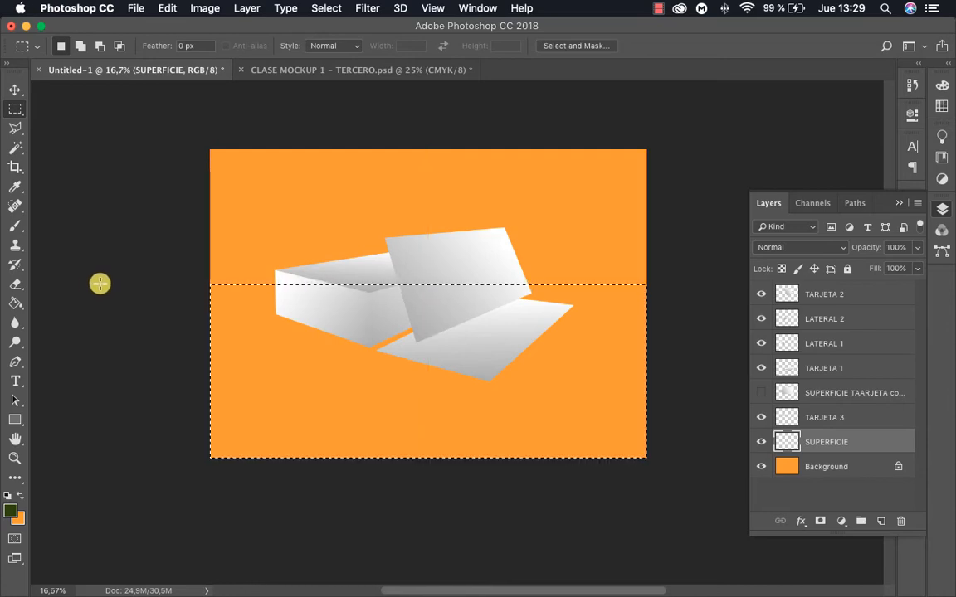
left_click(19, 303)
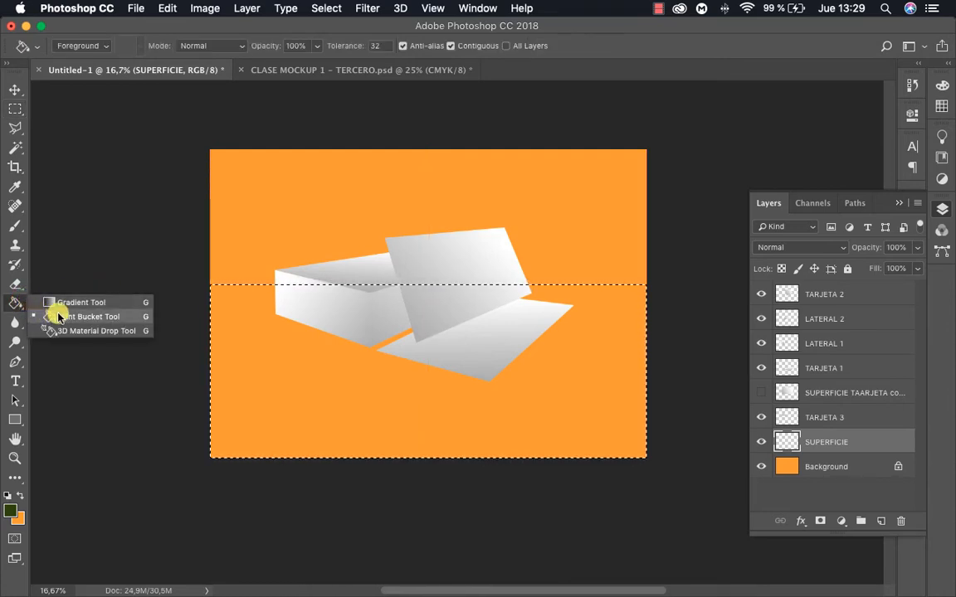
left_click(60, 316)
left_click(15, 303)
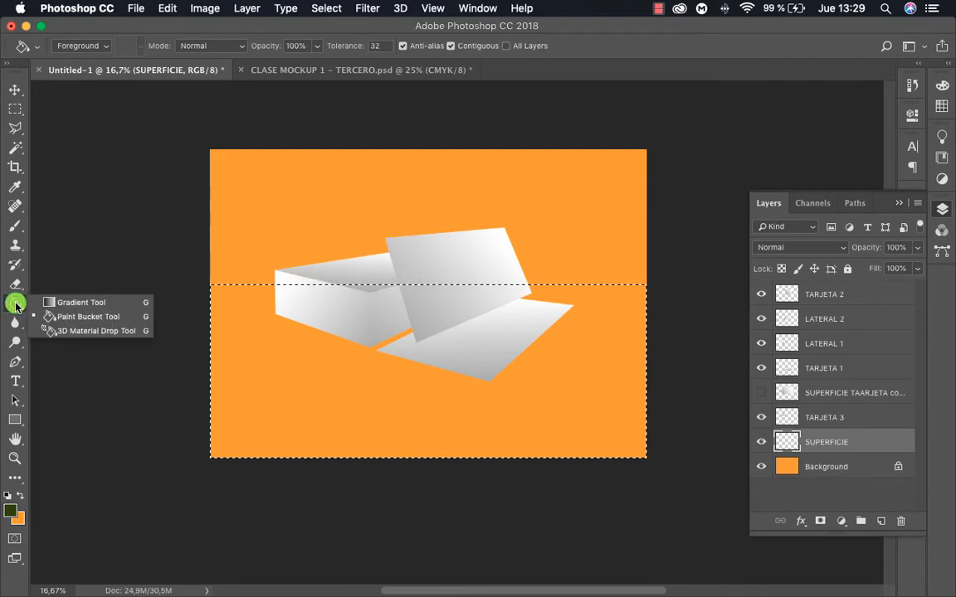
left_click(85, 303)
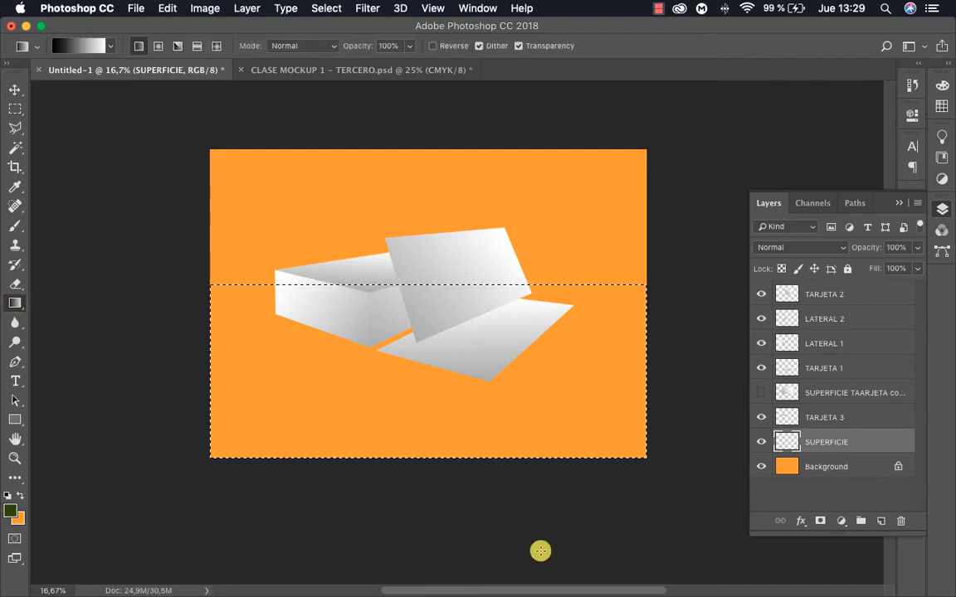
Try black-to-white linear gradients on the selected floor area from the lower-right and upper-right corners, undoing each one
left_click_drag(583, 548, 269, 119)
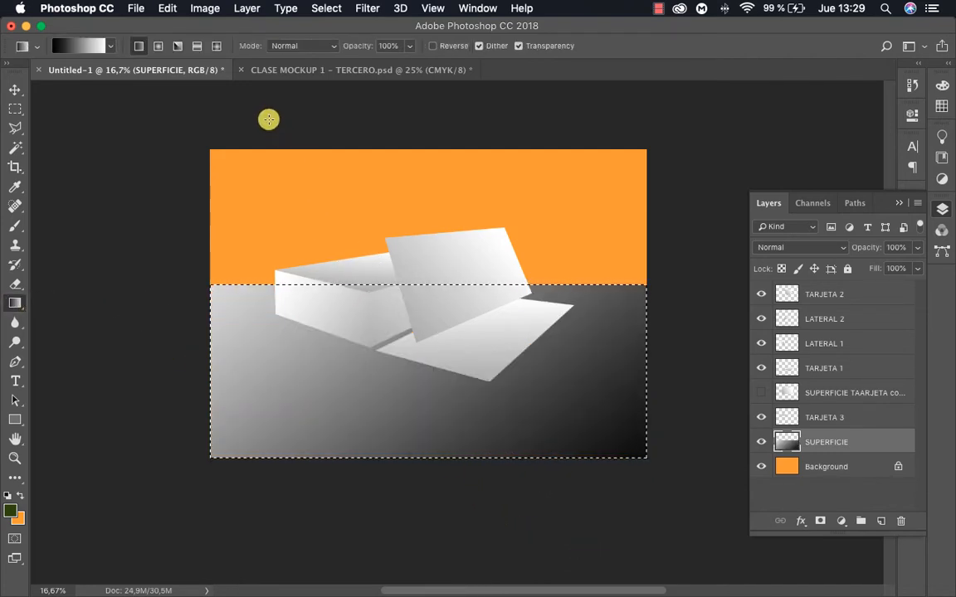
key("super+z")
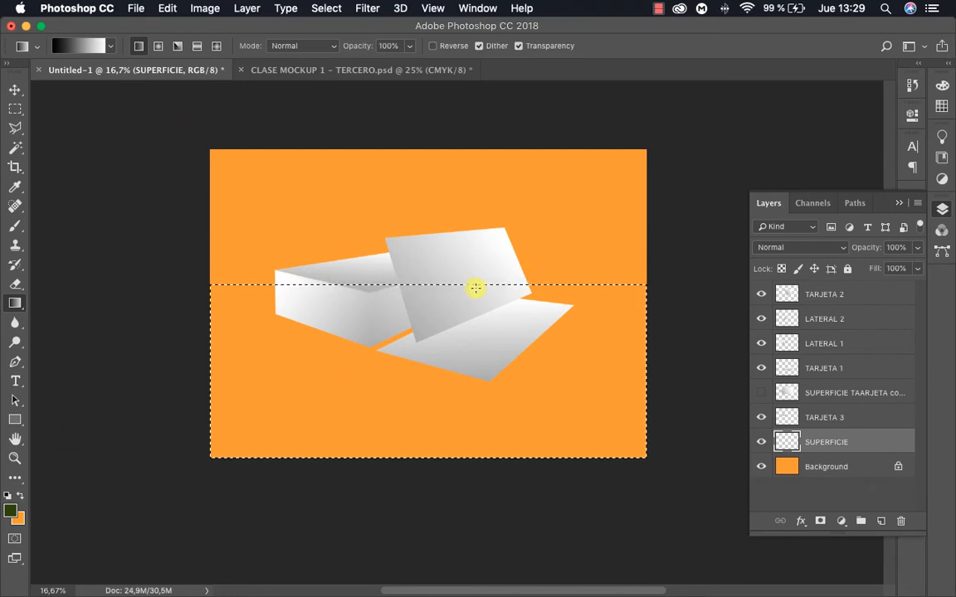
left_click_drag(684, 104, 179, 471)
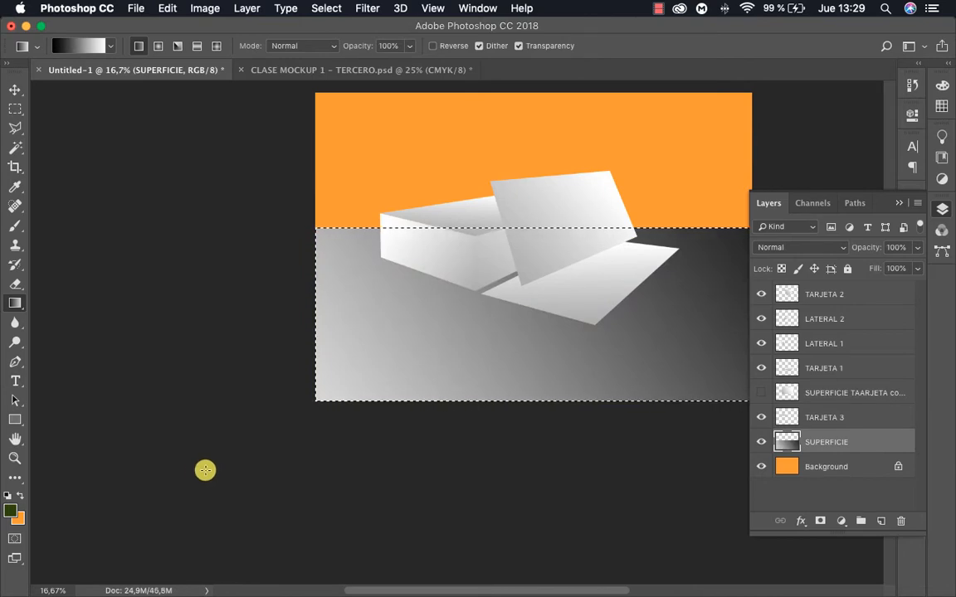
key("super+z")
Fill the floor selection with a black-to-white linear gradient from beyond the canvas's lower-left corner to beyond its upper-right corner, and deselect
left_click_drag(271, 400, 74, 416)
key("z")
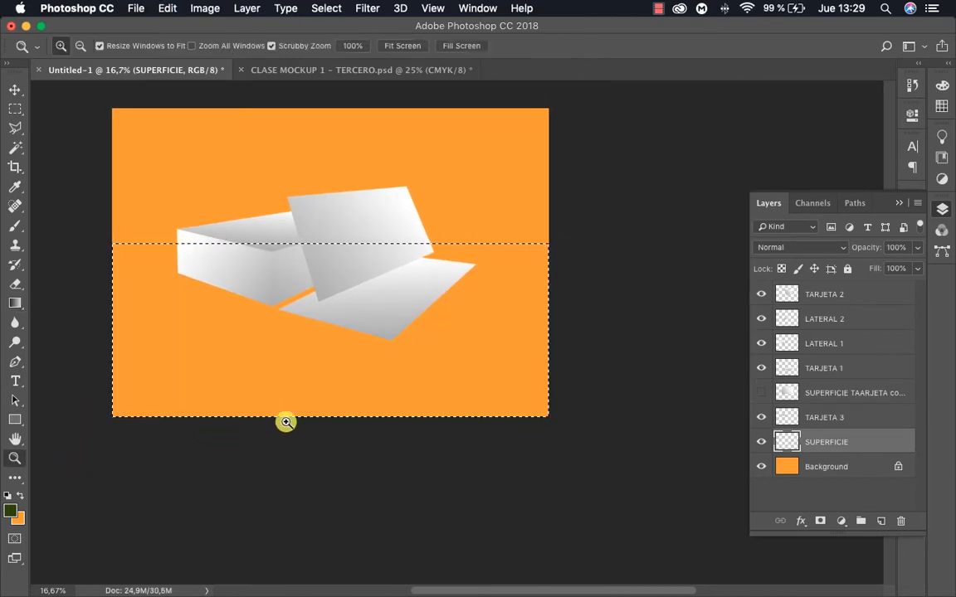
left_click(357, 401, "alt")
left_click_drag(327, 397, 299, 438)
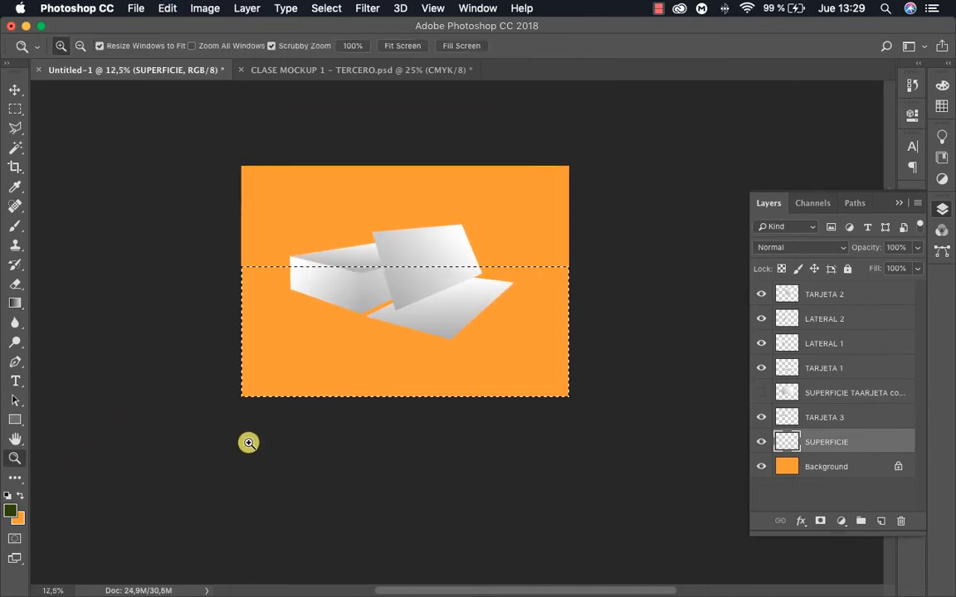
key("g")
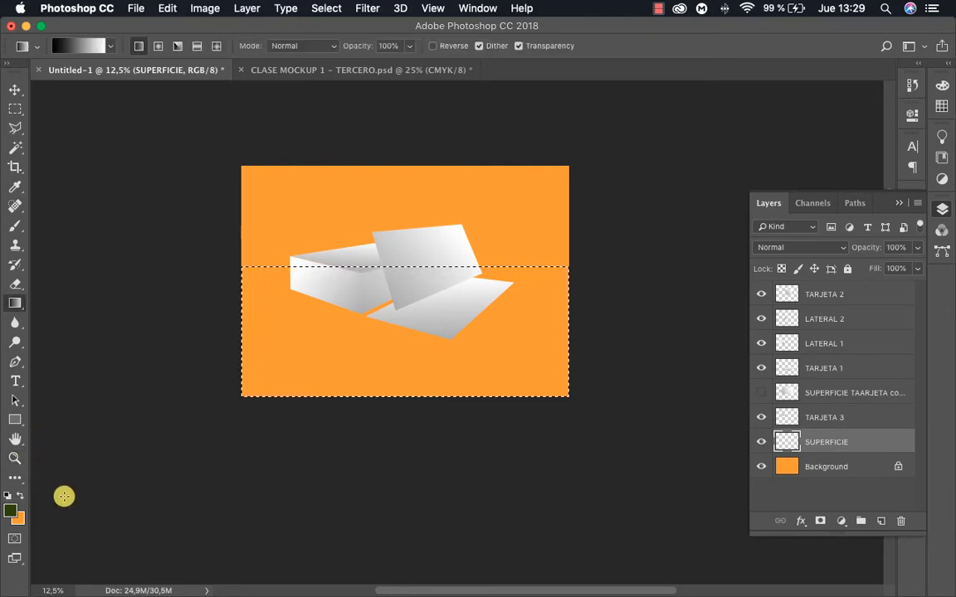
left_click_drag(56, 501, 703, 161)
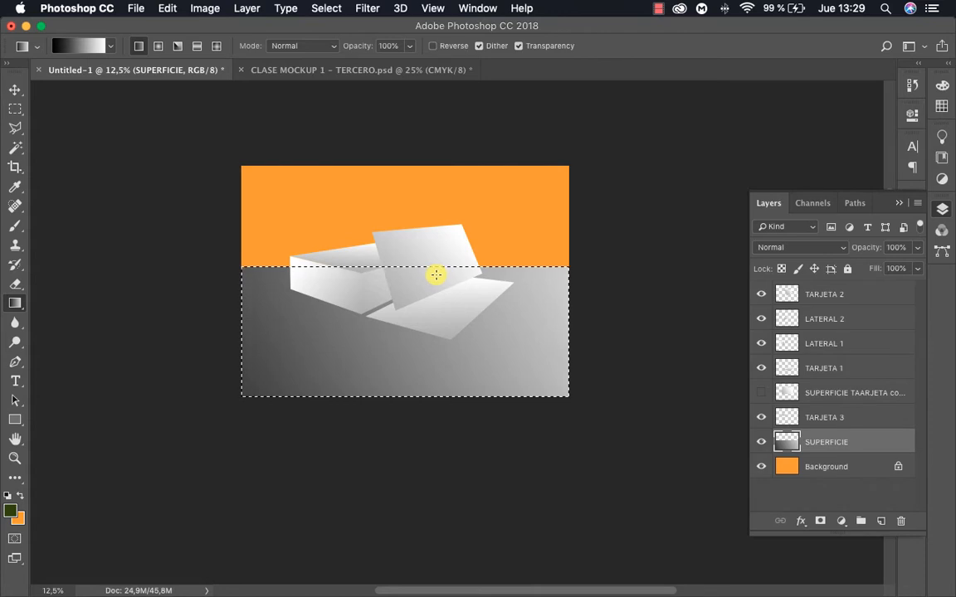
key("super+d")
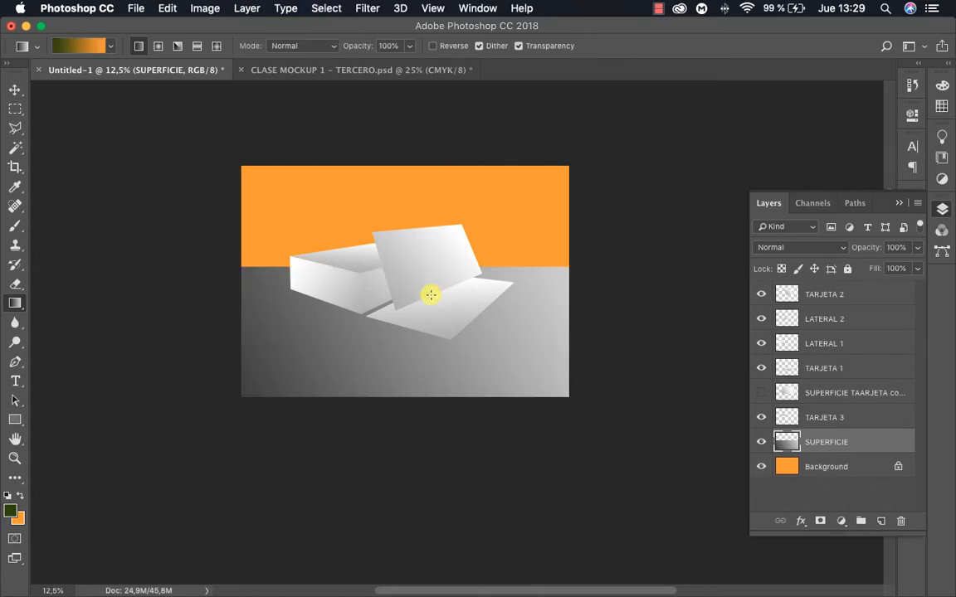
Slant the SUPERFICIE floor's upper edge by lowering its upper-left corner and raising its upper-right corner, then apply the transform
key("z")
left_click(429, 295)
key("v")
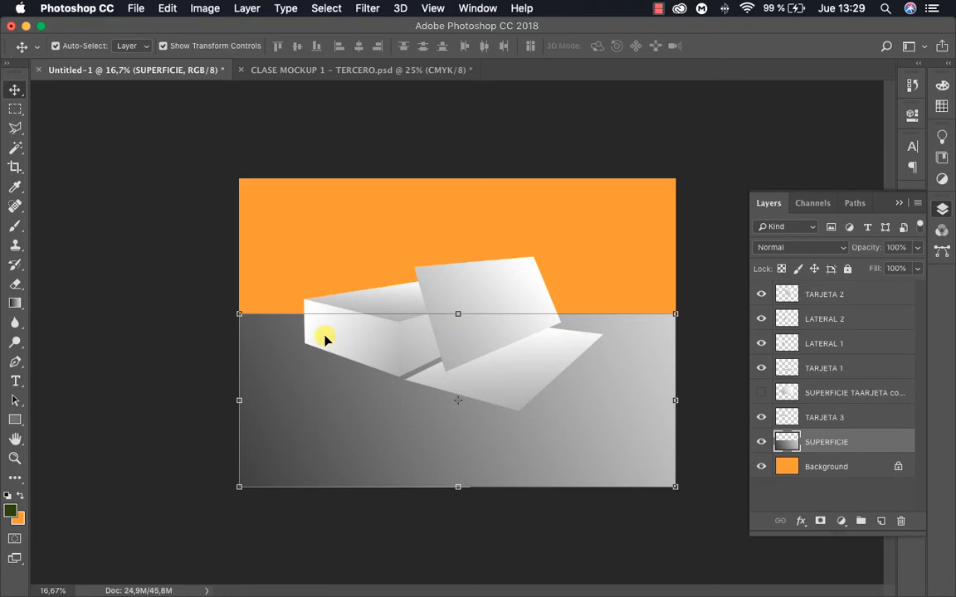
left_click_drag(237, 315, 239, 345)
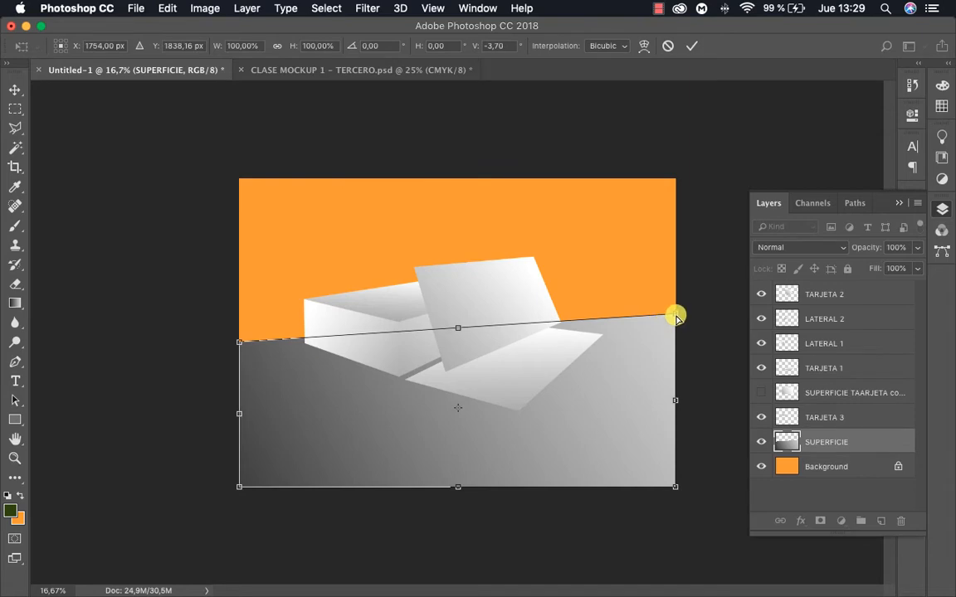
left_click_drag(674, 314, 673, 294)
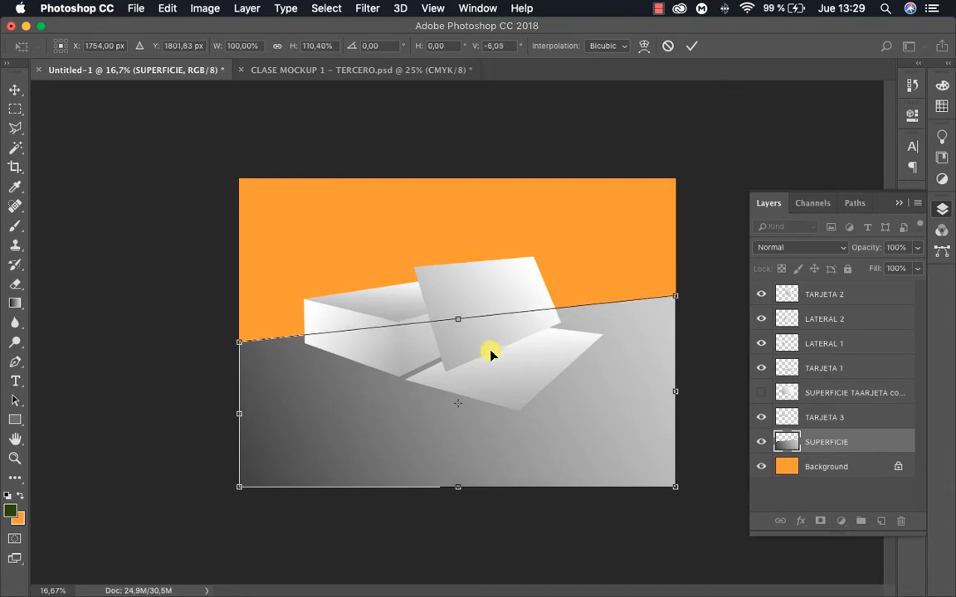
key("Return")
left_click(695, 356)
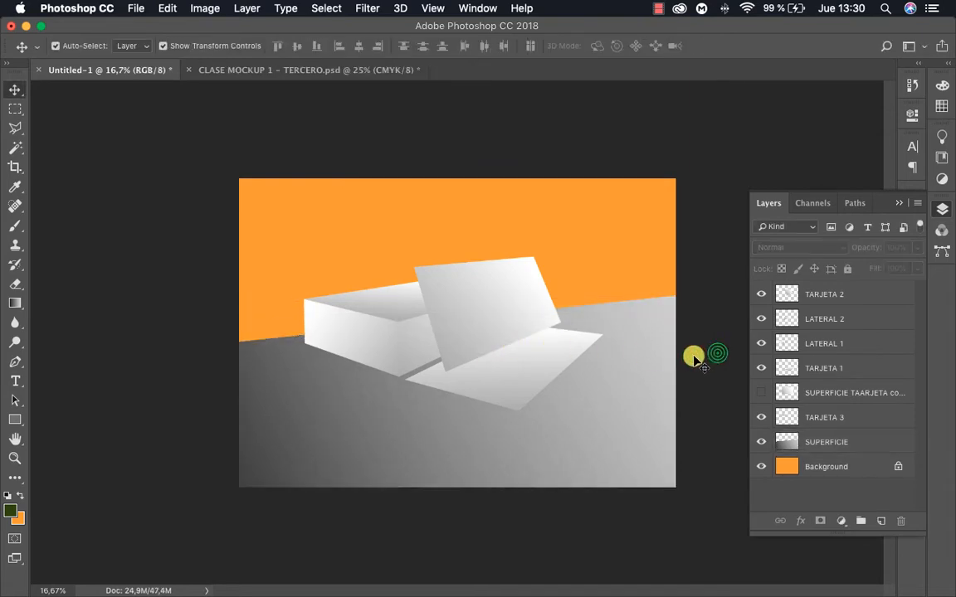
Switch the document view to full screen mode with the menu bar
key("z")
left_click(592, 313)
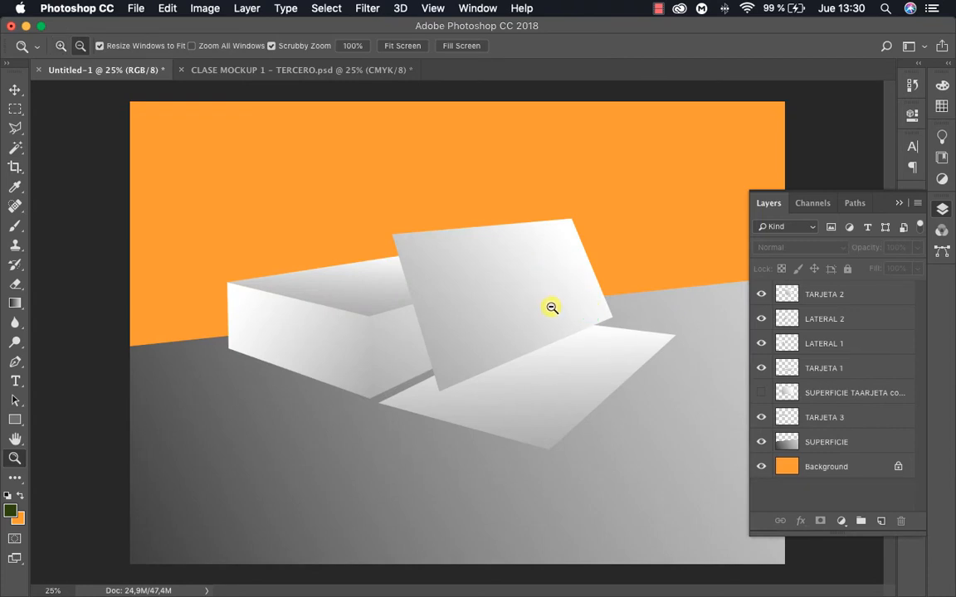
key("alt")
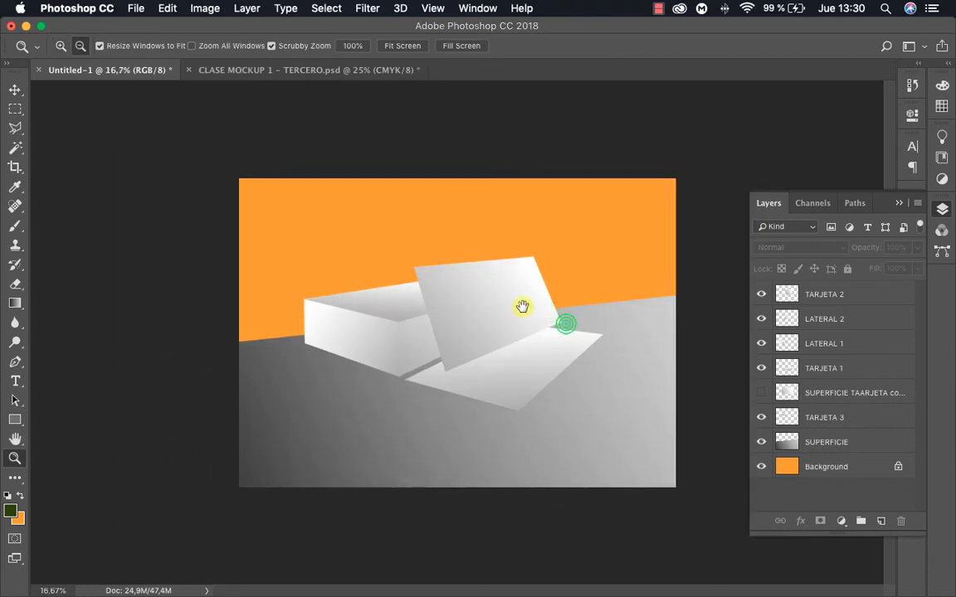
key("f")
left_click(564, 316)
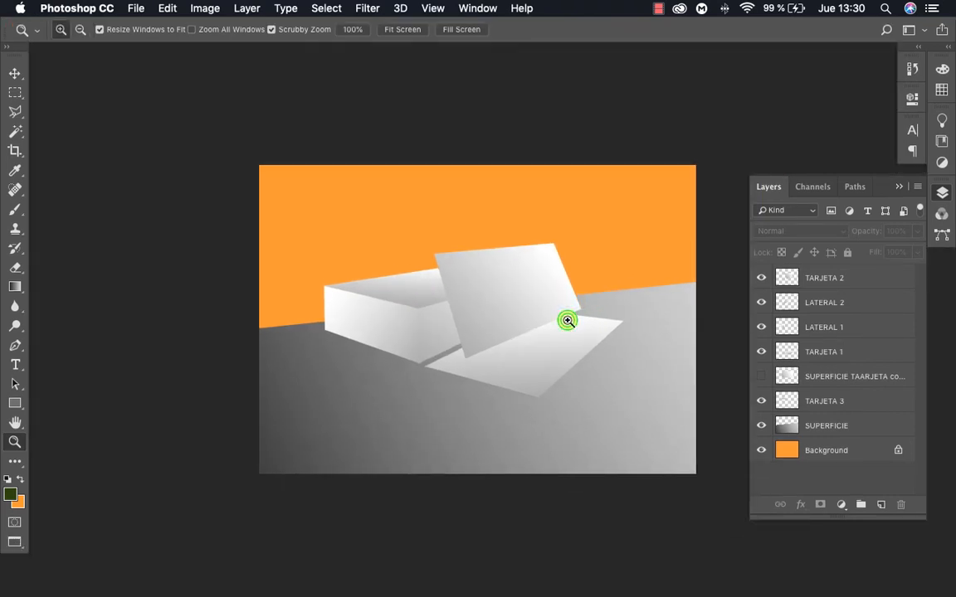
Set the SUPERFICIE layer's blend mode to Multiply so the floor takes on the background colour
key("v")
left_click(695, 339)
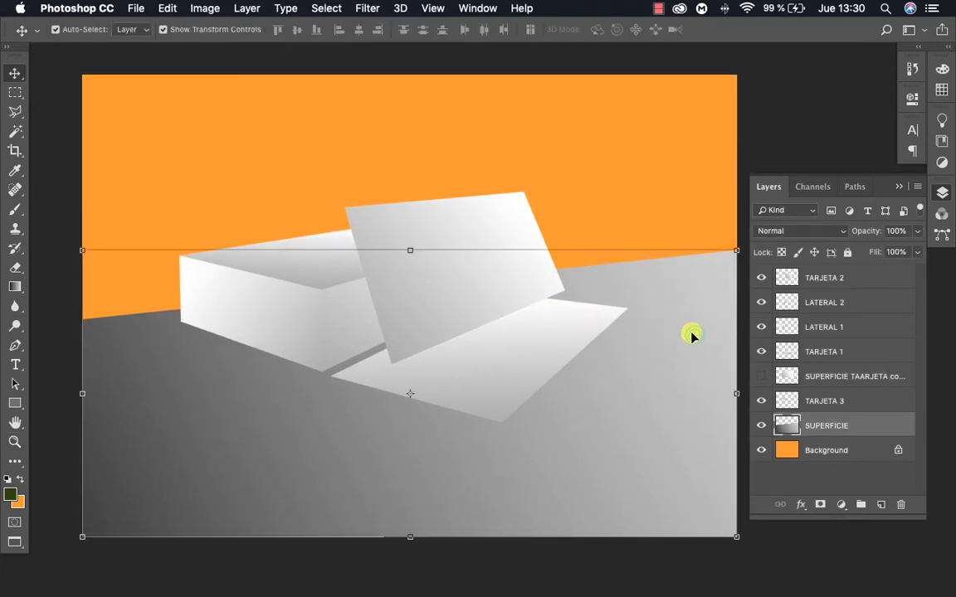
left_click(803, 230)
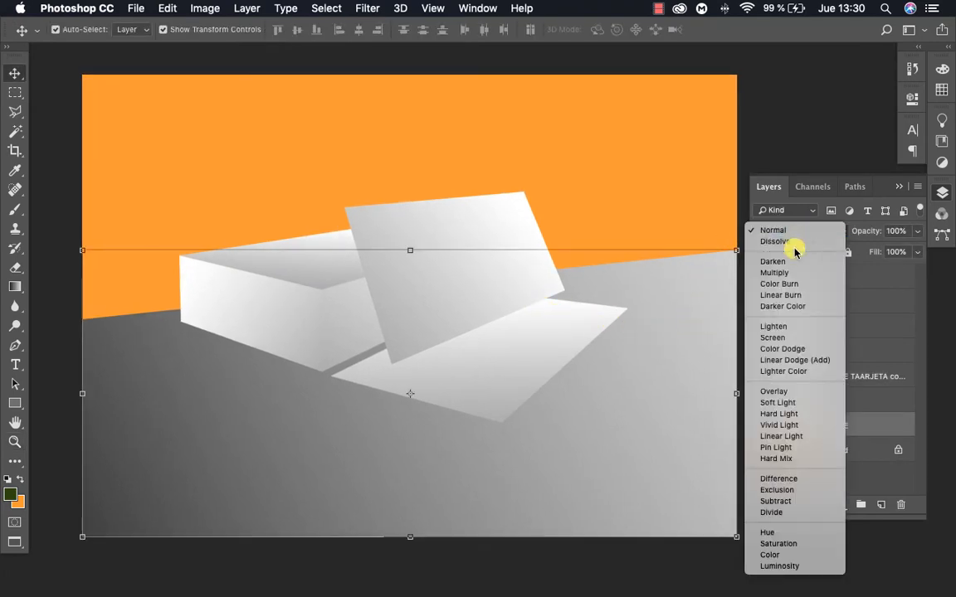
left_click(788, 272)
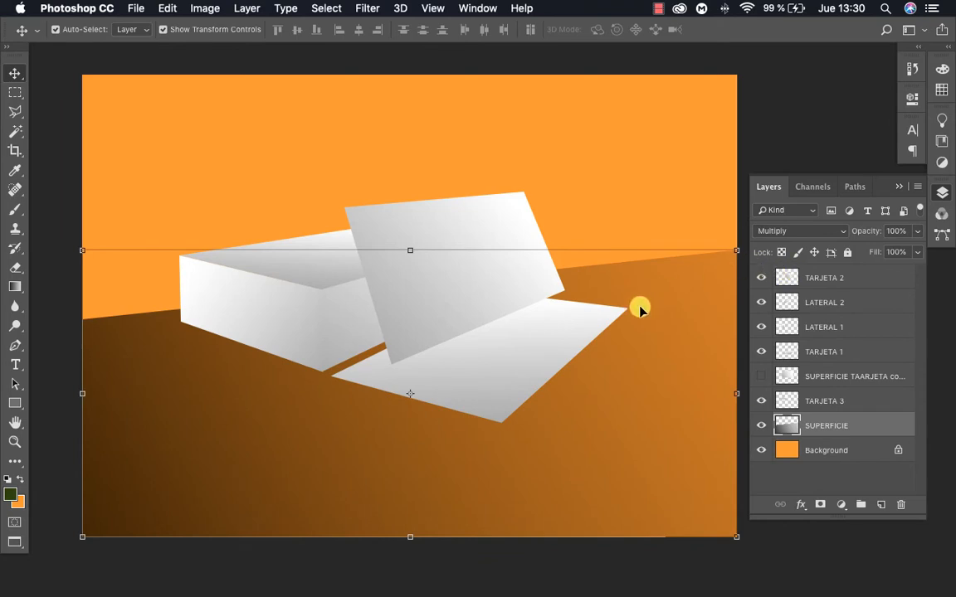
Lower the SUPERFICIE layer's opacity to 80% and lock the layer
key("z")
left_click(385, 369, "alt")
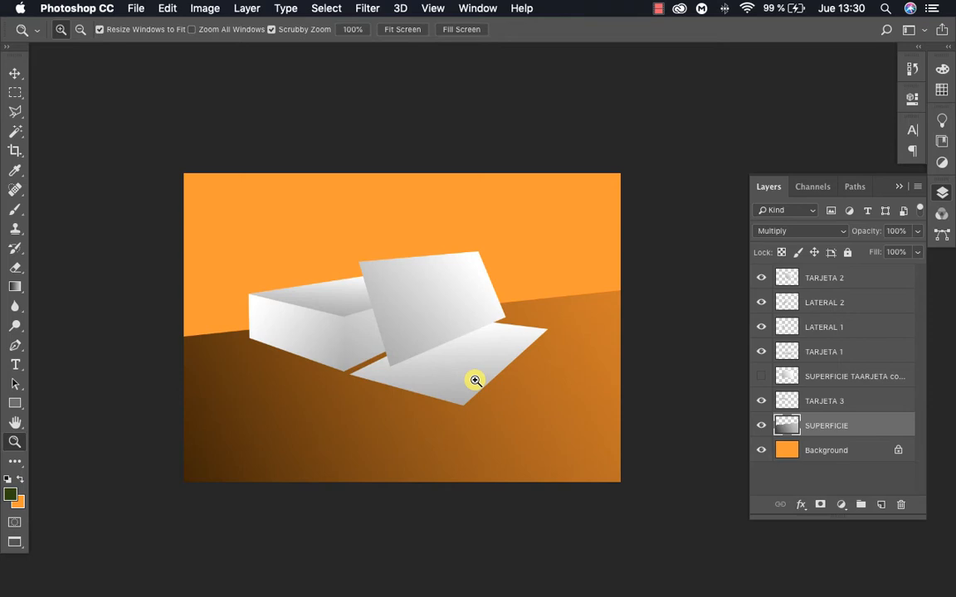
left_click(403, 366)
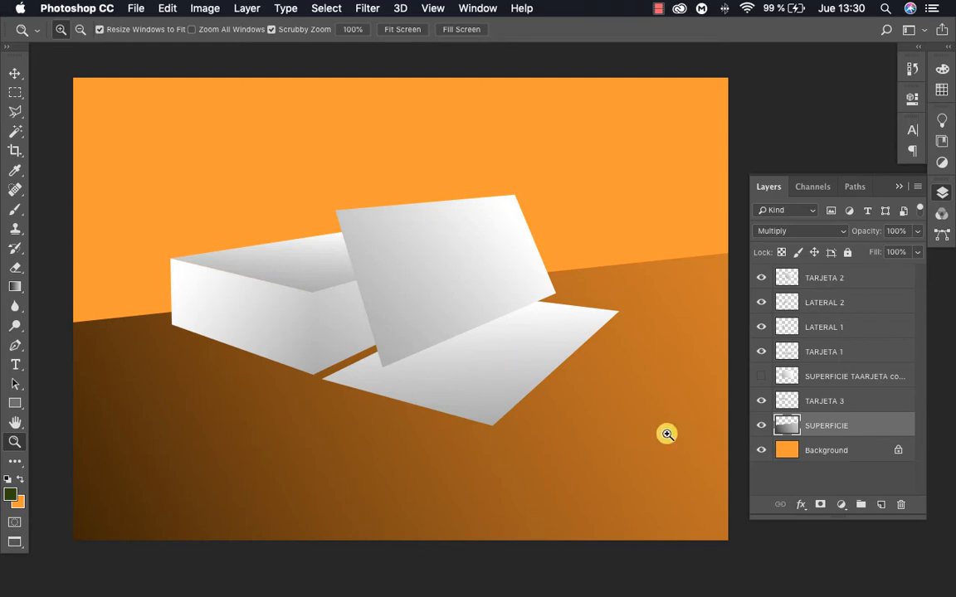
key("v")
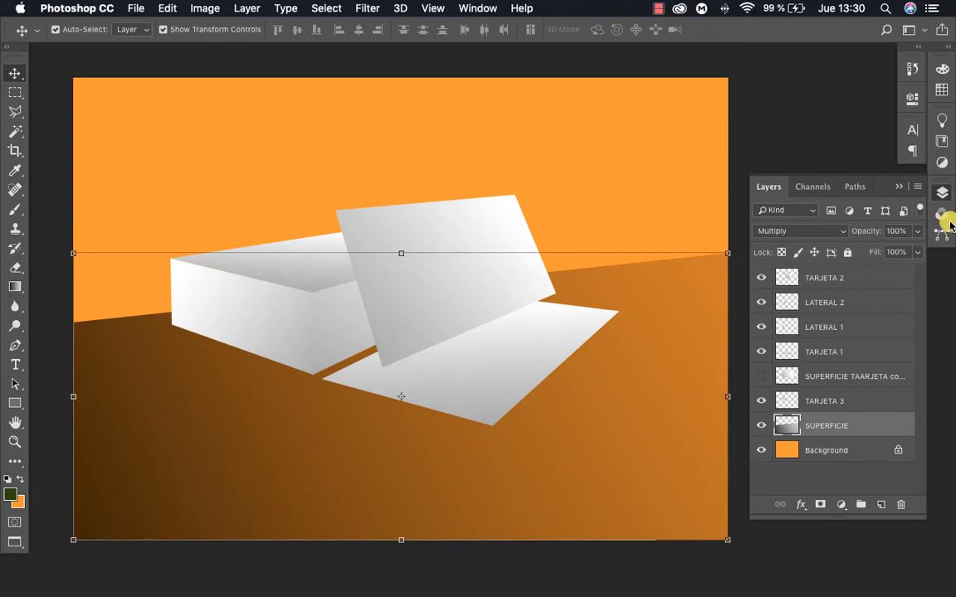
left_click(917, 231)
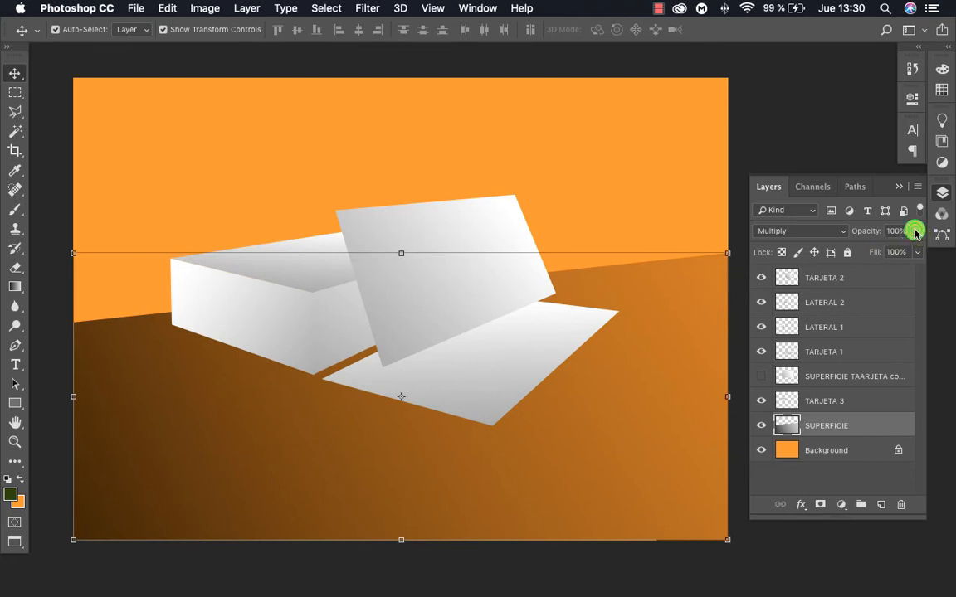
left_click_drag(915, 250, 903, 250)
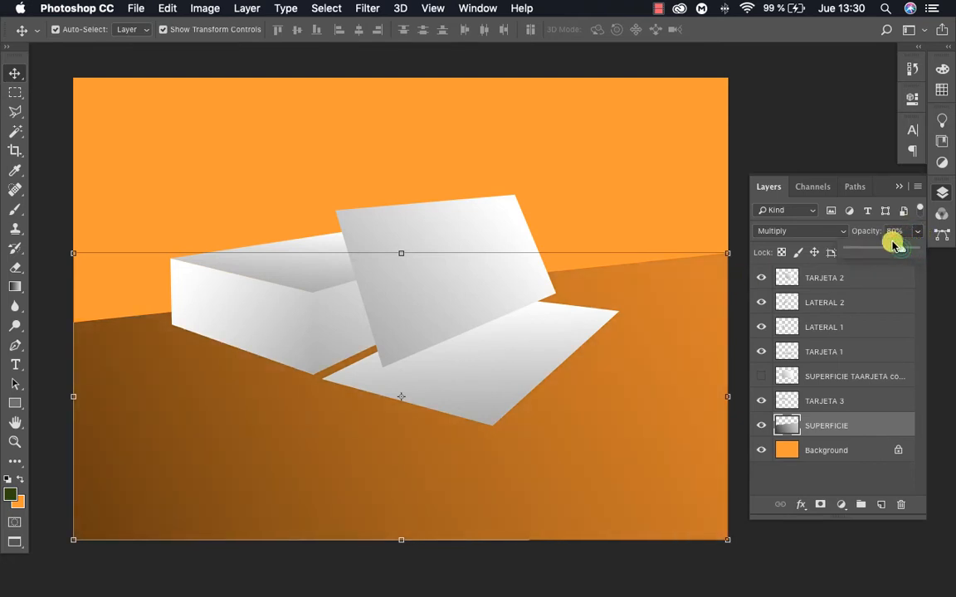
left_click(762, 122)
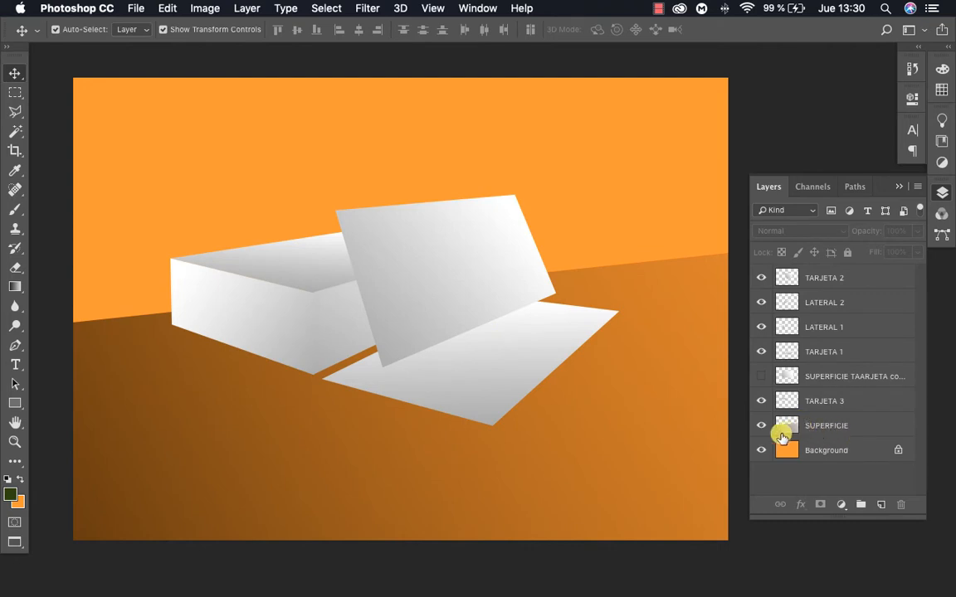
left_click(858, 427)
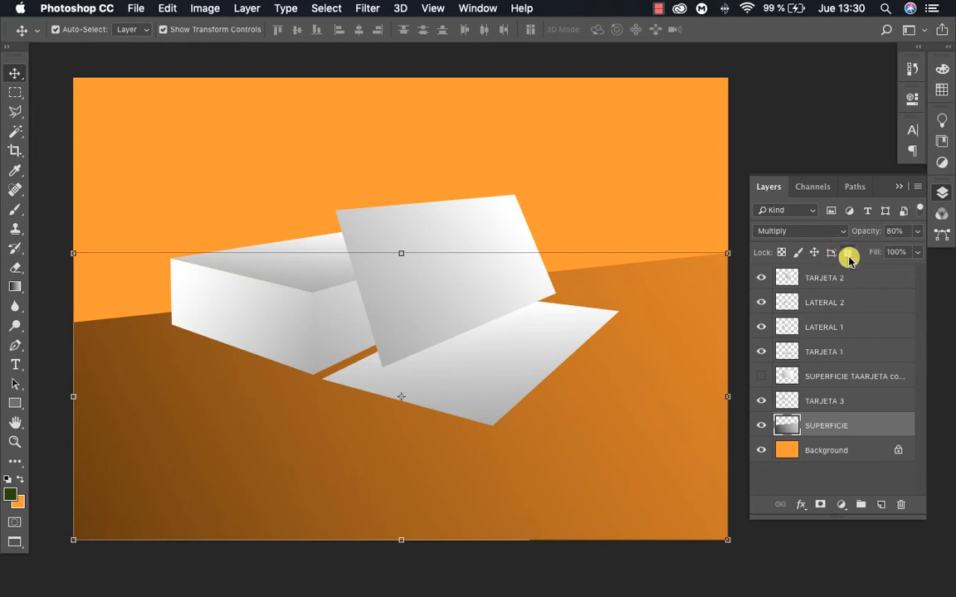
left_click(847, 254)
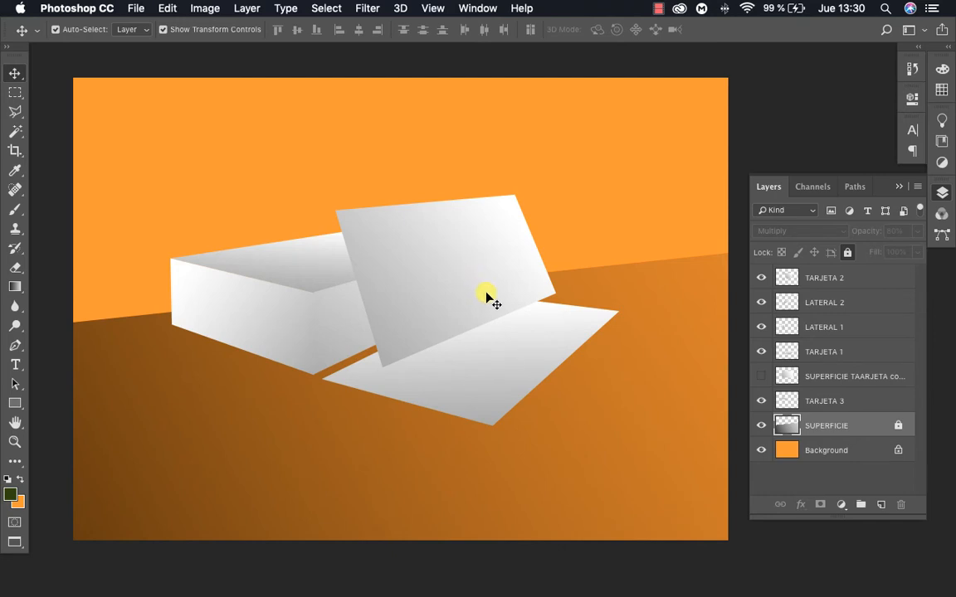
Distort the flat card TARJETA 1 by moving its upper-right transform corner slightly down, and apply the transform
left_click(572, 332)
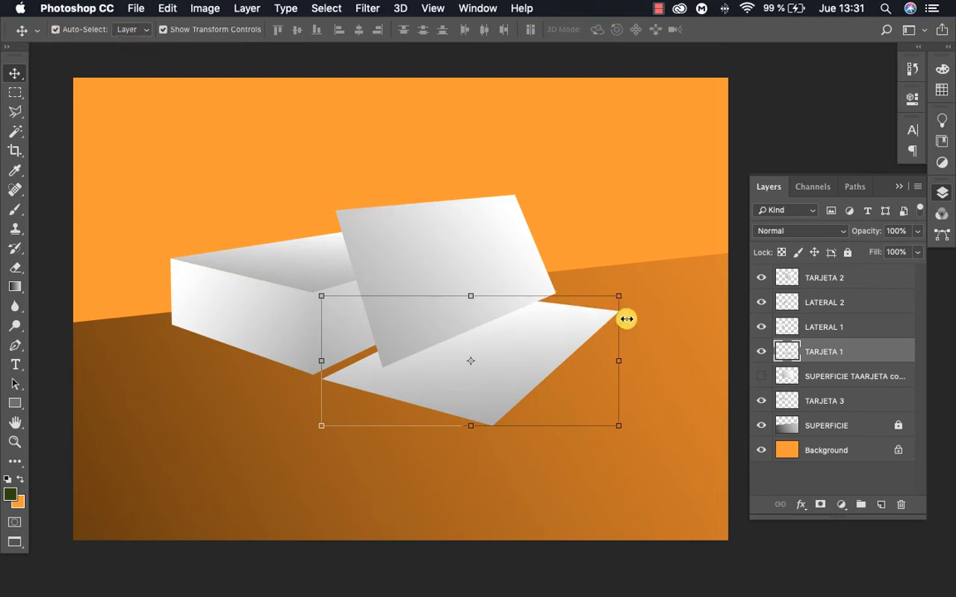
key("super")
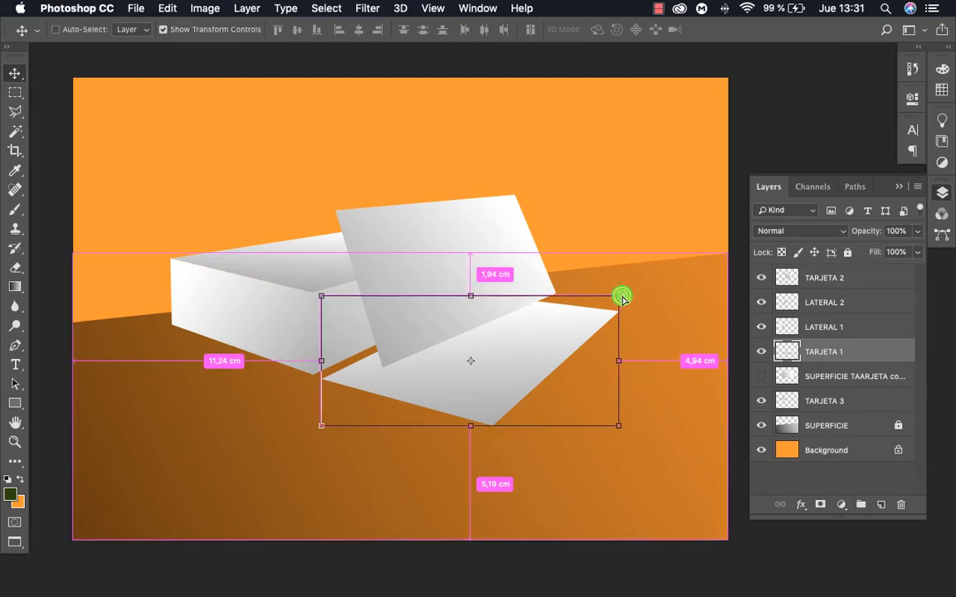
left_click_drag(623, 298, 620, 306)
key("Return")
Examine the card stack, leaning card and flat card up close with no layer selected
key("z")
left_click(440, 347, "alt")
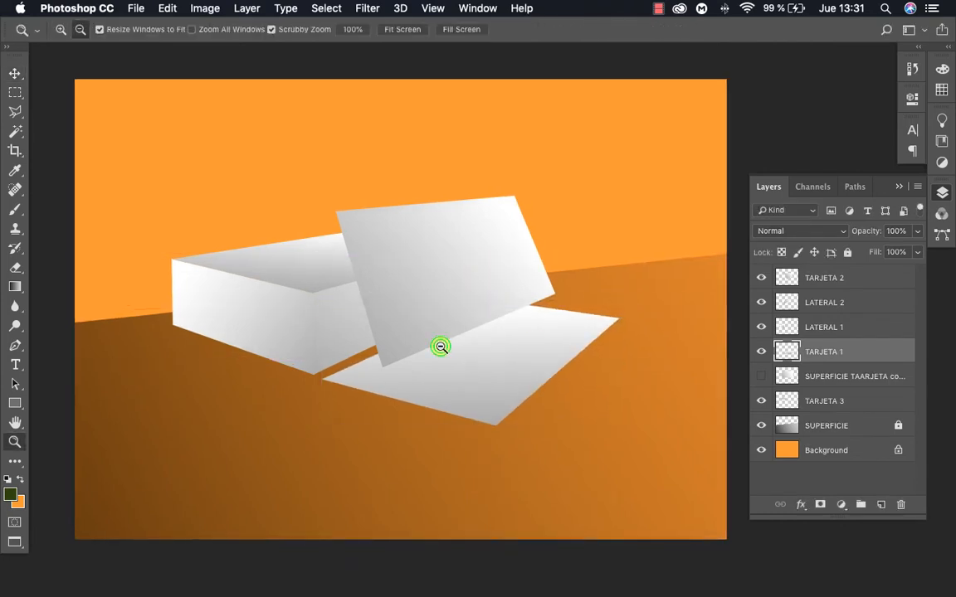
left_click(501, 356)
left_click(495, 355)
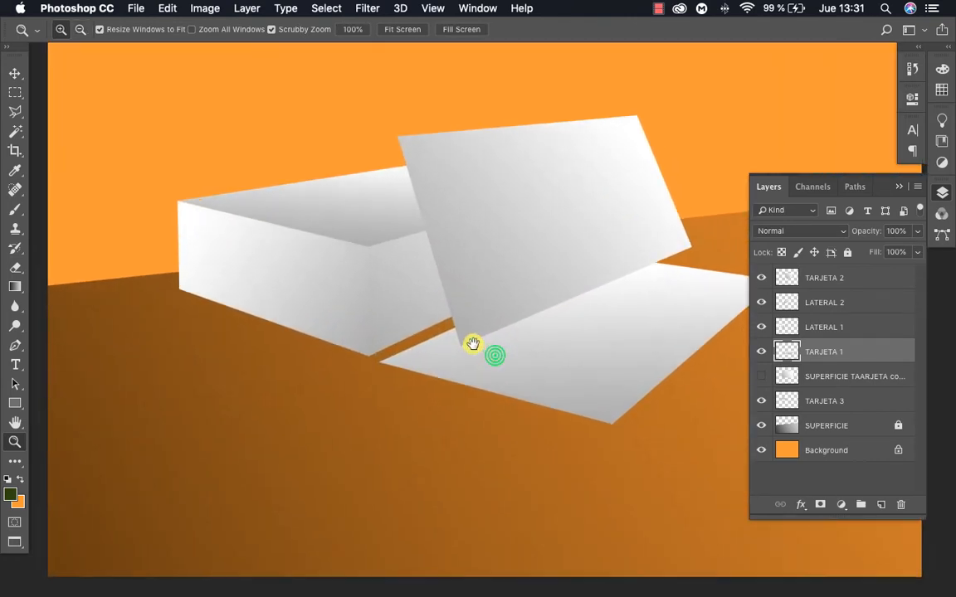
left_click_drag(473, 343, 472, 345)
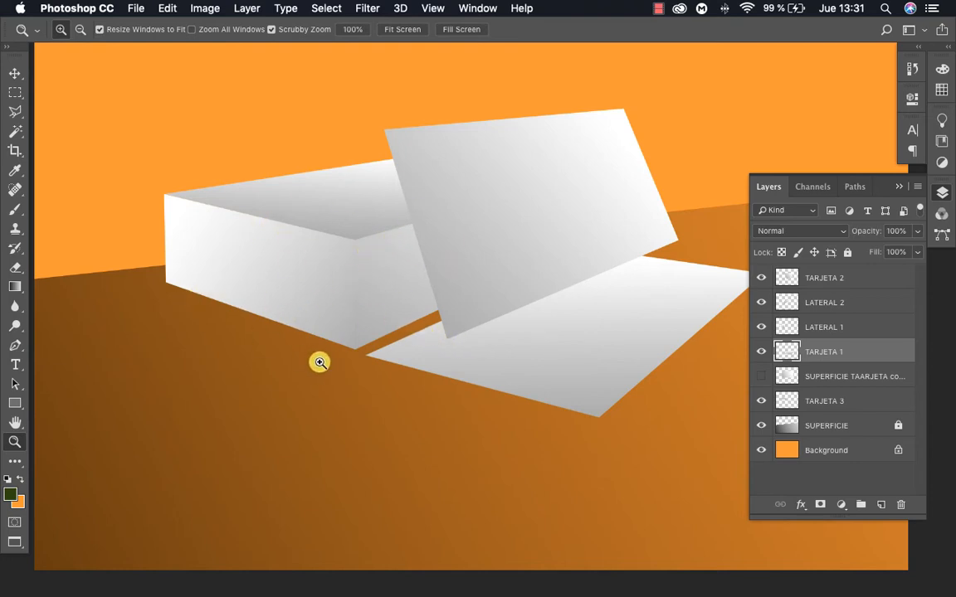
key("super")
key("v")
left_click(307, 459)
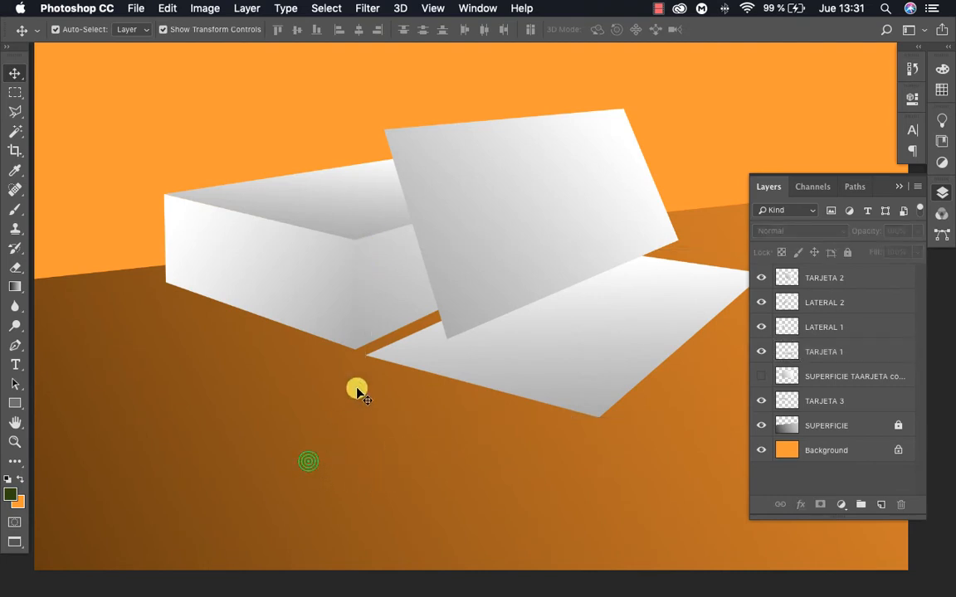
left_click(331, 208)
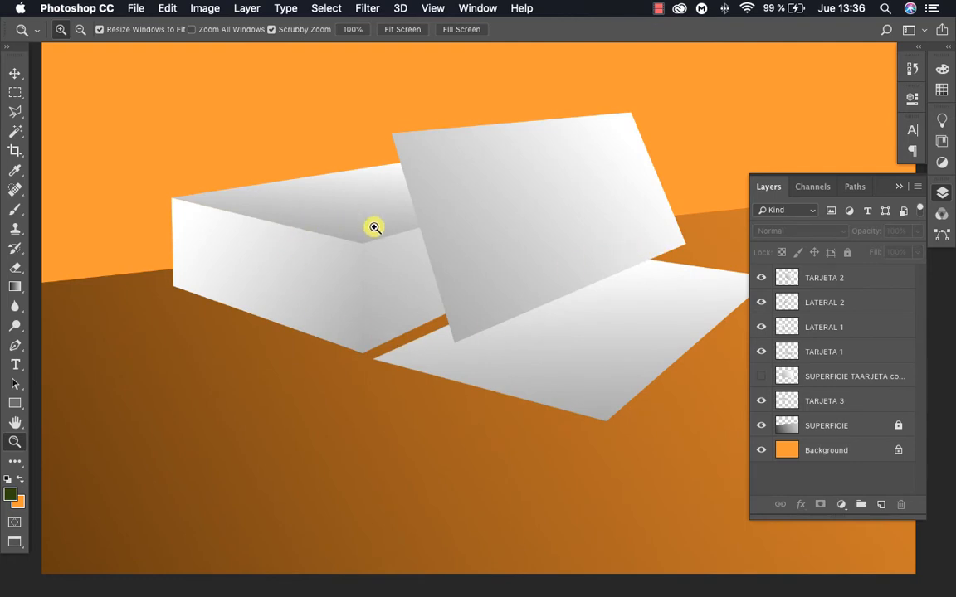
Add a new layer directly above TARJETA 3 and name it SOBRA TARJETA 3
left_click(837, 402)
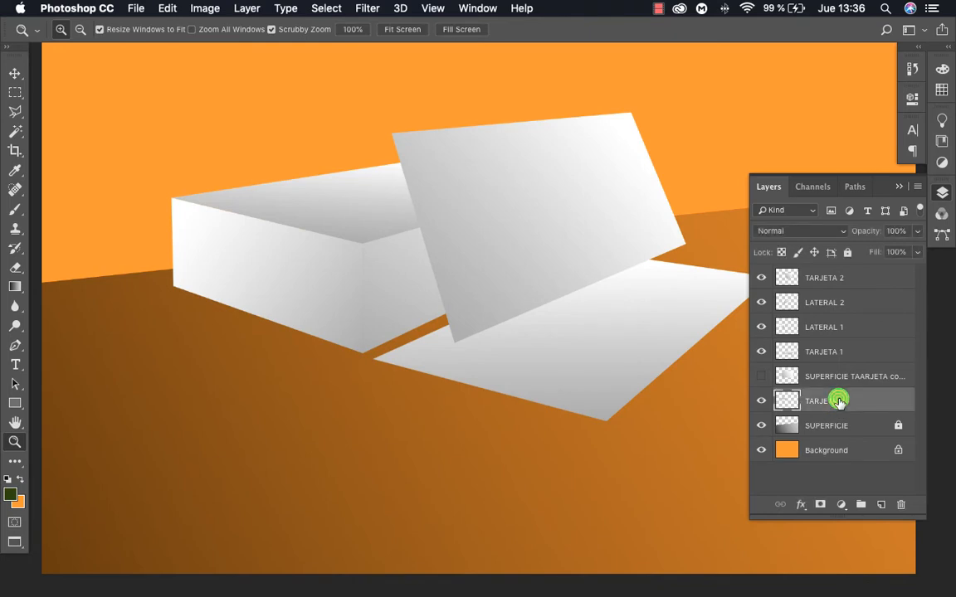
left_click(880, 504)
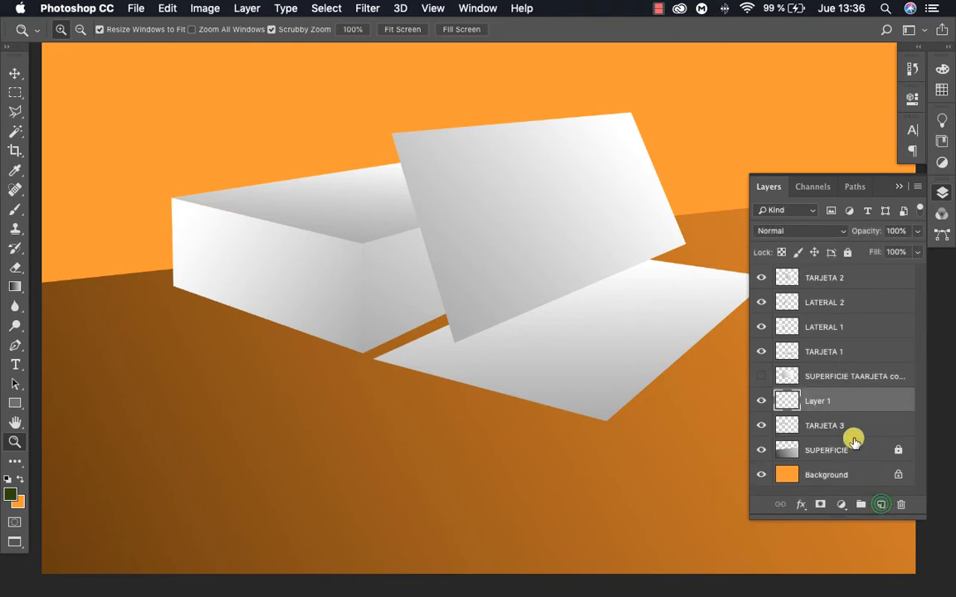
double_click(825, 403)
type("SOBRA TARJE")
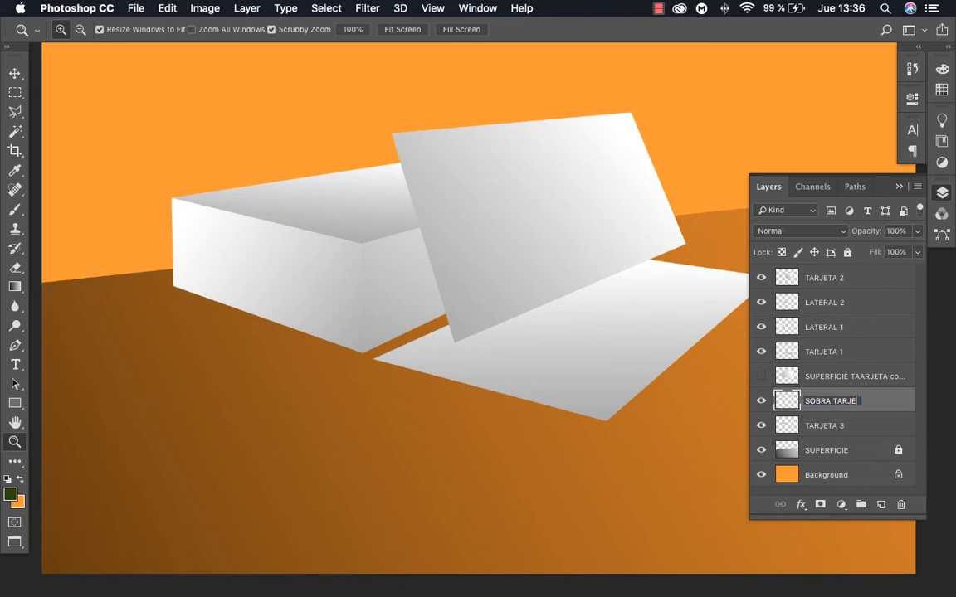
type("TA 3")
key("Return")
left_click(462, 345)
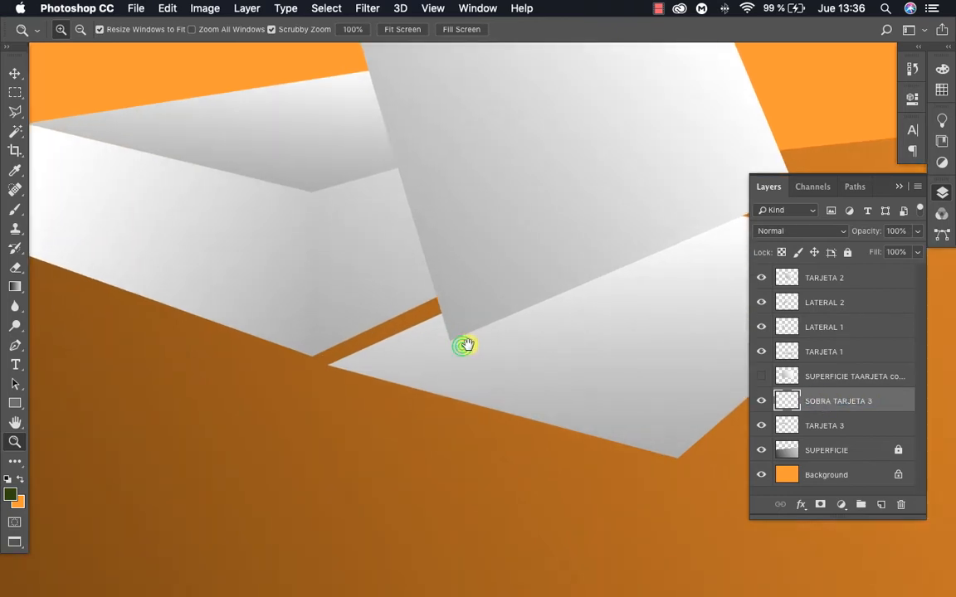
left_click_drag(406, 310, 475, 330)
left_click(464, 320, "alt")
left_click(436, 332)
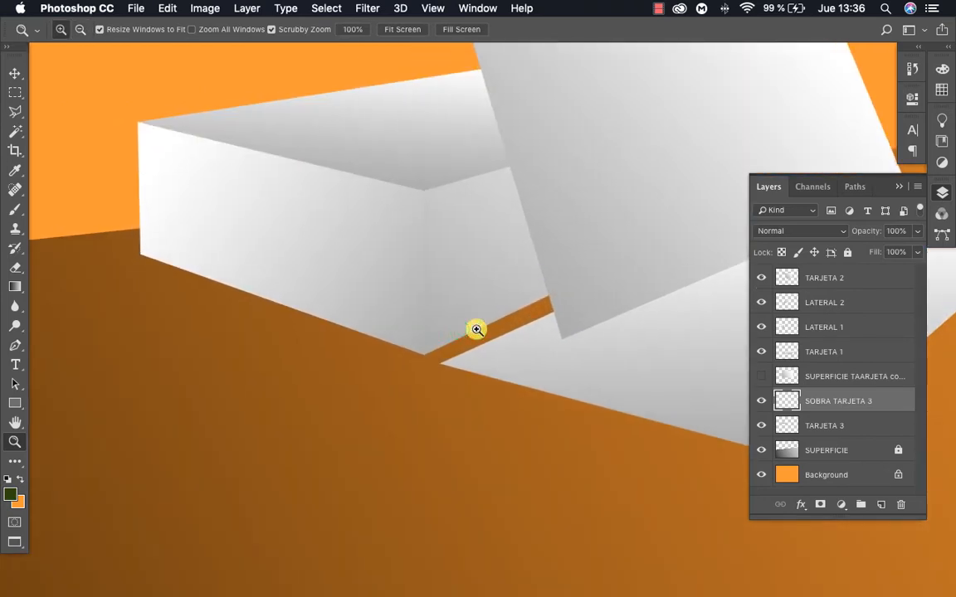
left_click(18, 118)
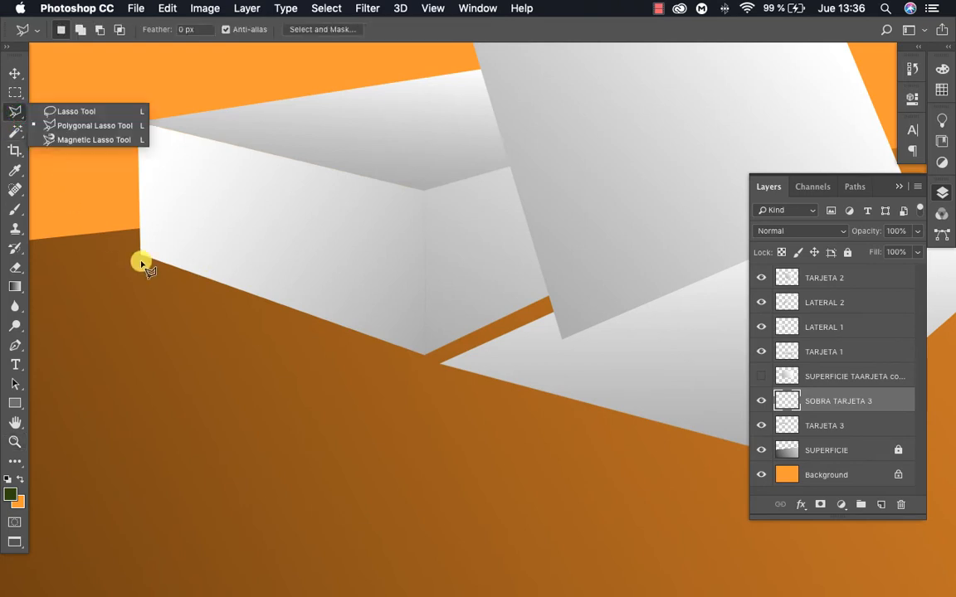
left_click(83, 129)
left_click(139, 255)
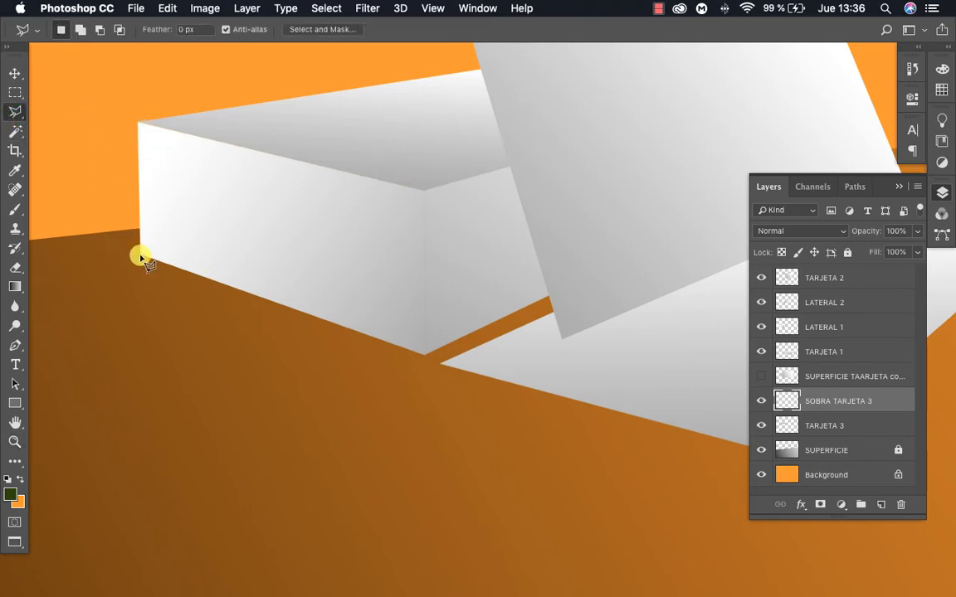
key("z")
left_click(166, 259)
left_click(320, 352)
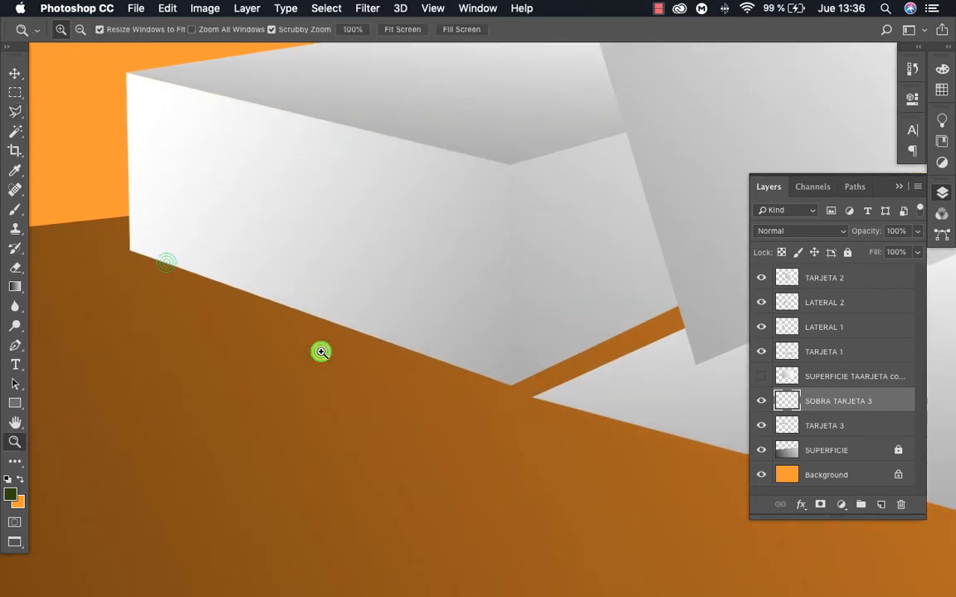
left_click(235, 286)
left_click(336, 339)
left_click(189, 256, "alt")
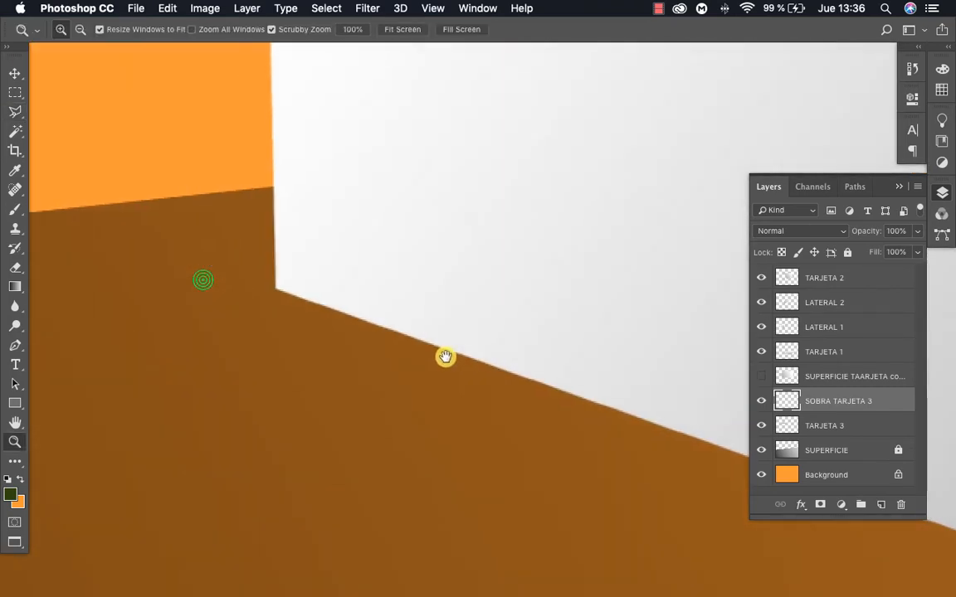
key("p")
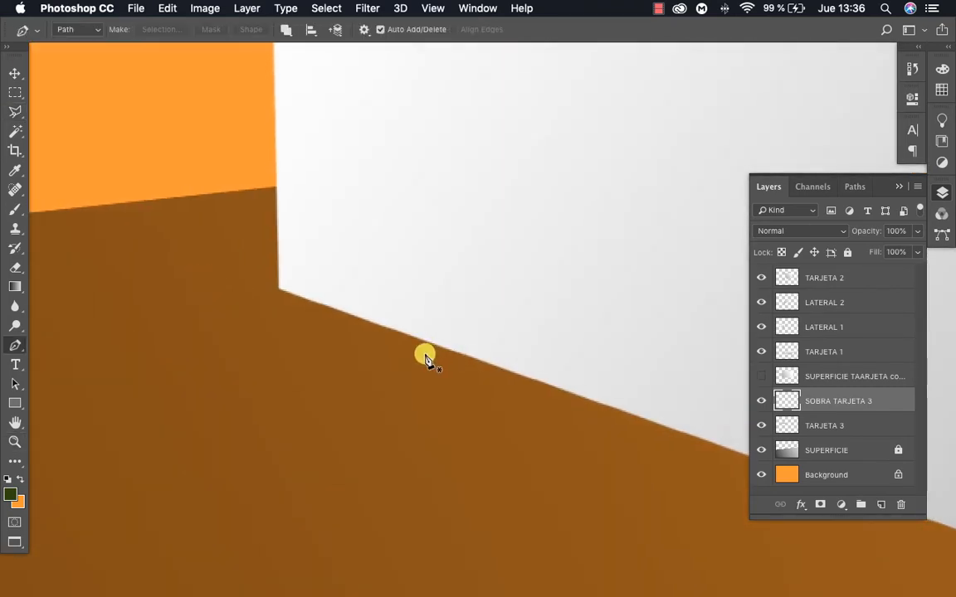
left_click(284, 287)
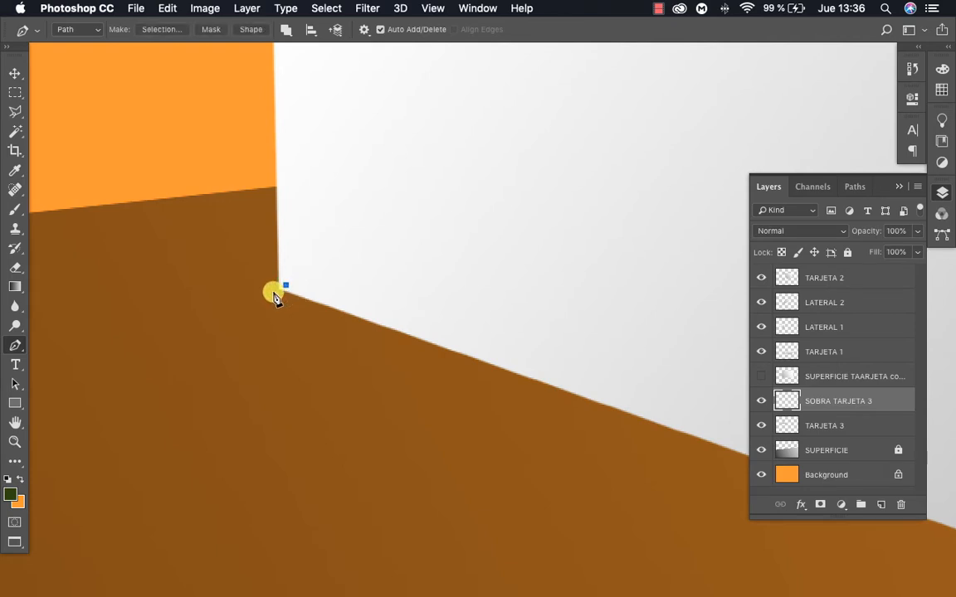
left_click(273, 295)
key("Escape")
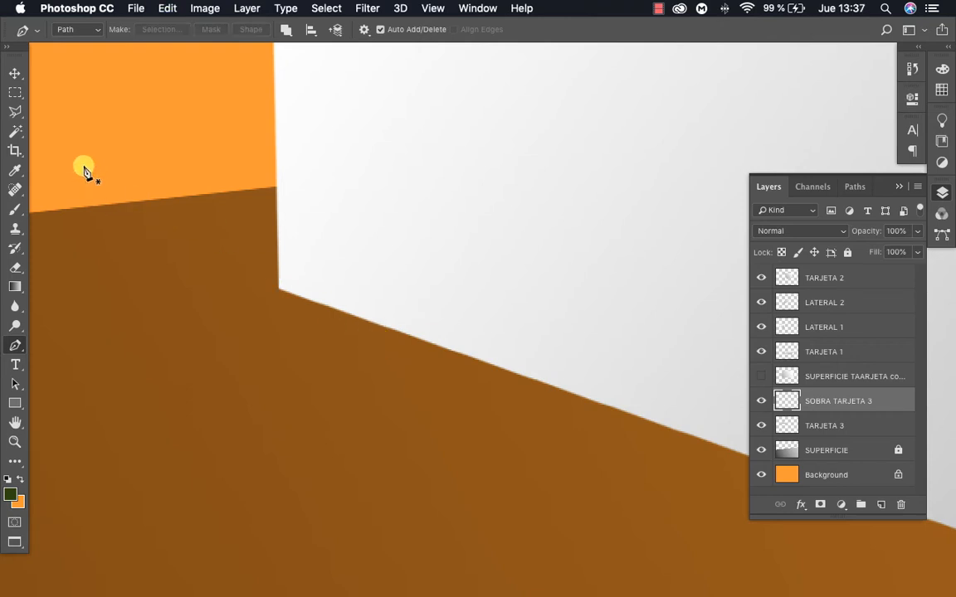
Start a Polygonal Lasso outline at the card stack's lower-left corner and trace just below its base edge to the front corner
left_click(13, 108)
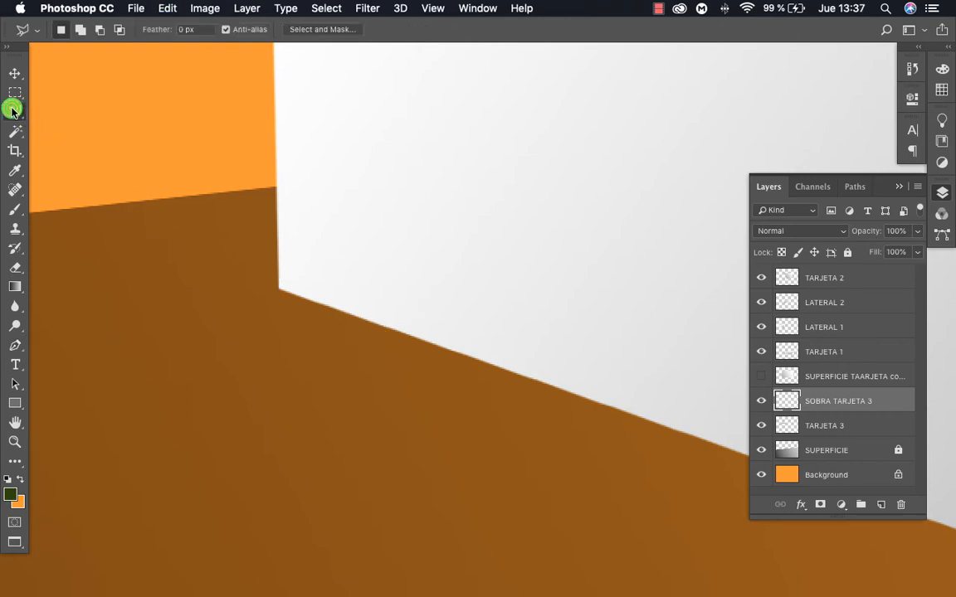
left_click(283, 288)
left_click(276, 292)
left_click_drag(480, 370, 205, 331)
left_click_drag(646, 475, 464, 365)
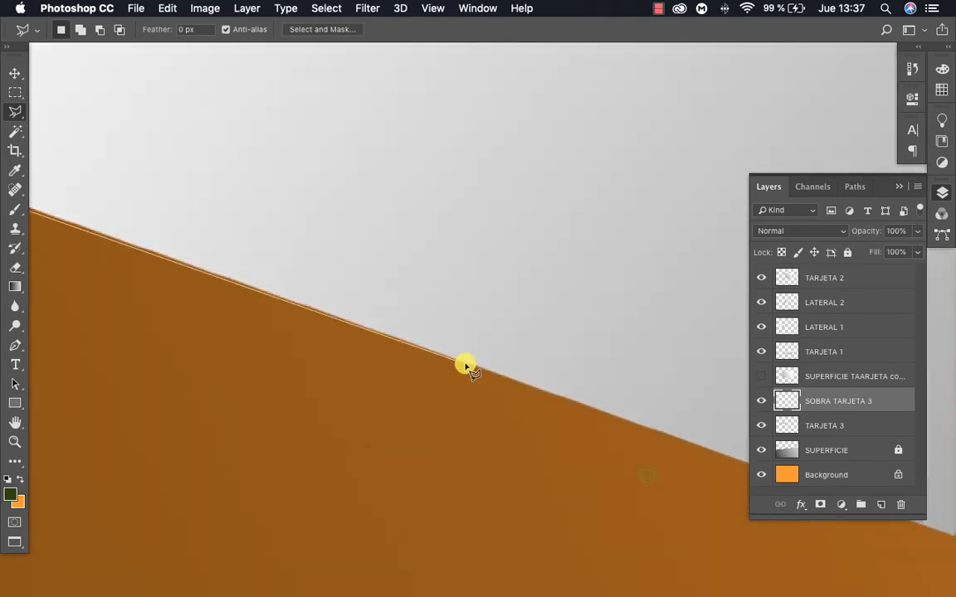
left_click_drag(636, 417, 301, 301)
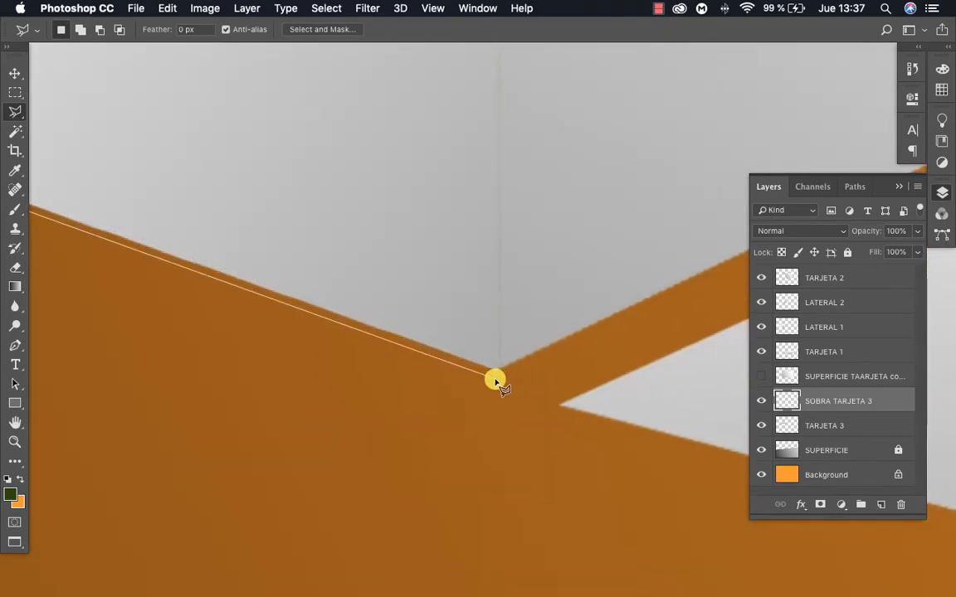
left_click(495, 381)
Continue the lasso outline along the stack's right base edge to the leaning card and close it across the stack's lower sides
left_click_drag(592, 351, 366, 390)
left_click_drag(627, 298, 388, 376)
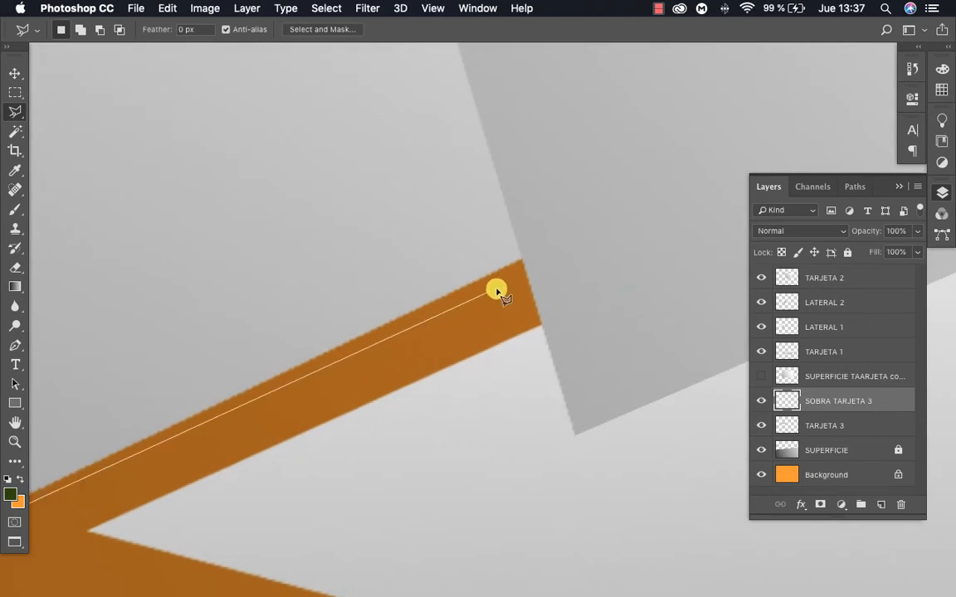
left_click(531, 264)
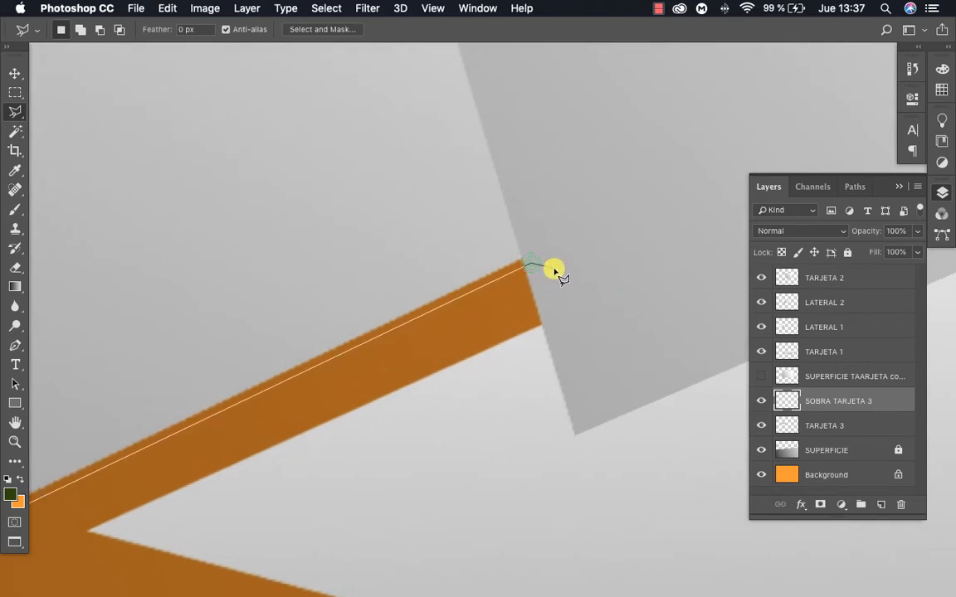
scroll(552, 268, "right", 5)
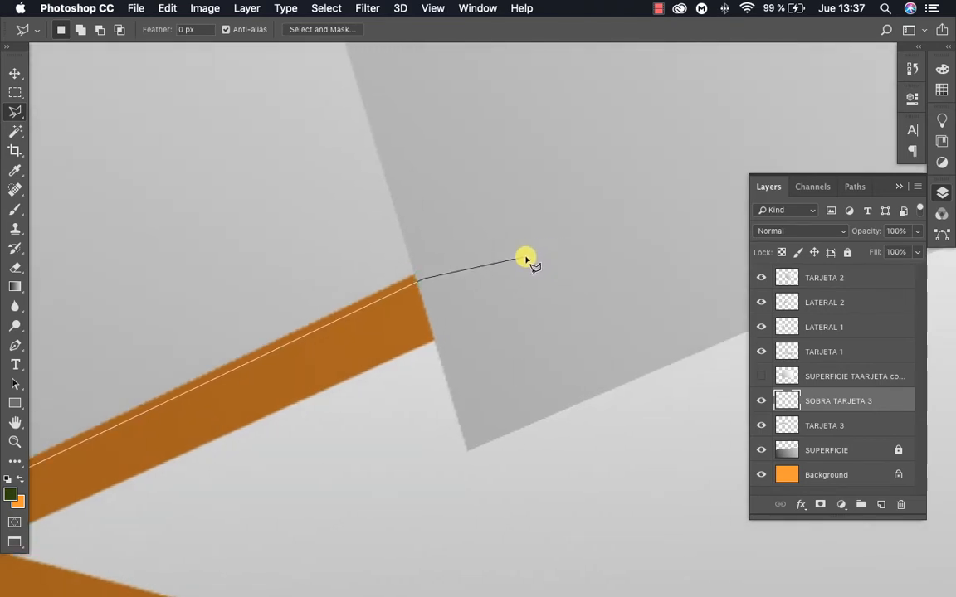
key("super+minus")
key("super+minus")
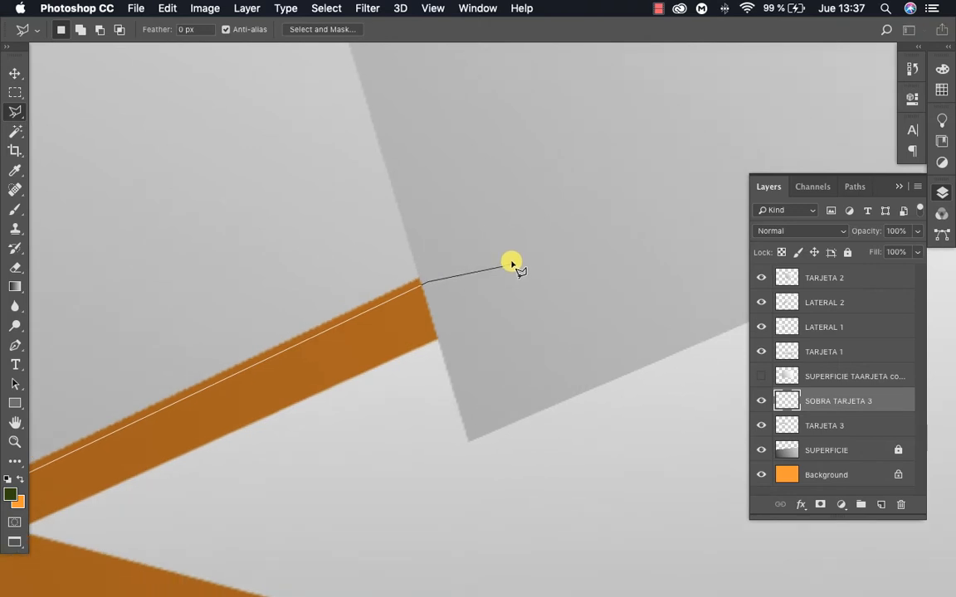
key("super+minus")
key("super+minus")
key("super+minus")
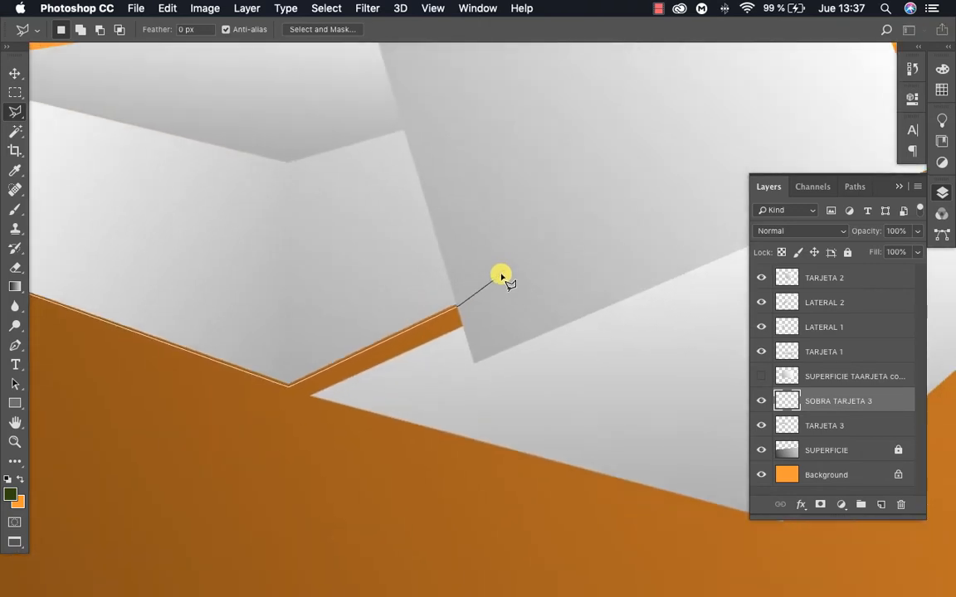
scroll(498, 280, "down", 2)
scroll(498, 281, "up", 3)
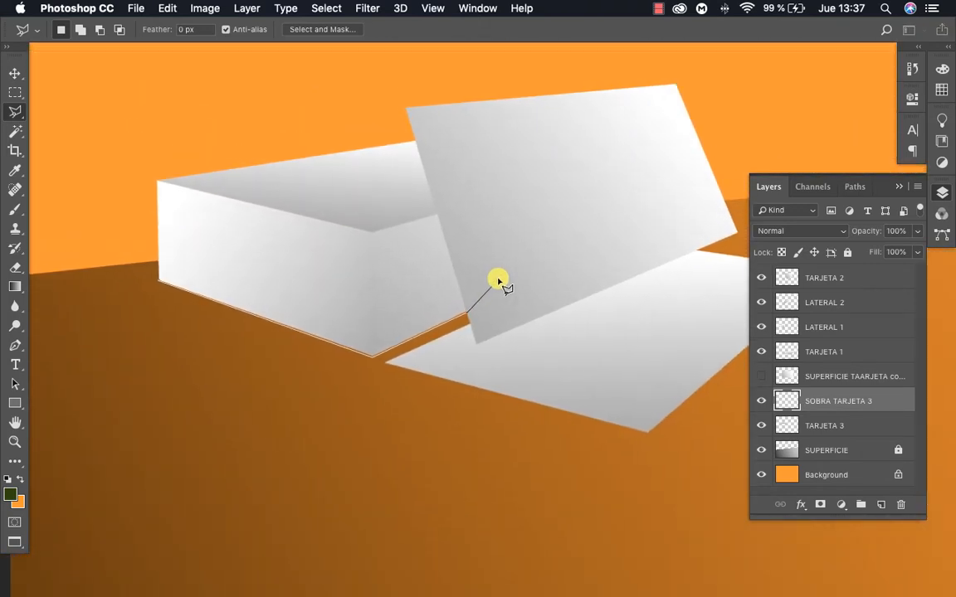
scroll(462, 304, "up", 1)
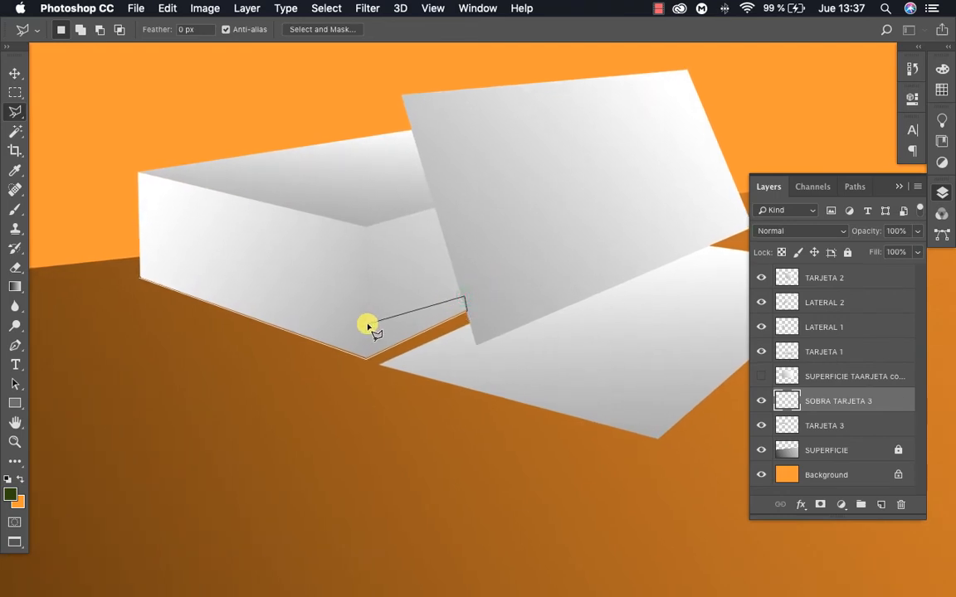
left_click(185, 285)
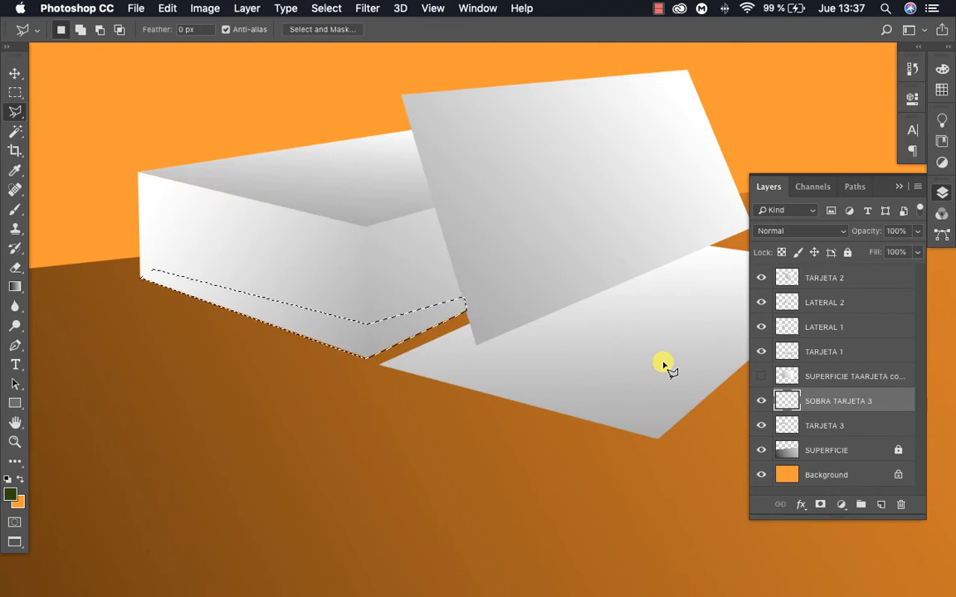
Switch to the Paint Bucket tool and reset the foreground and background colors to default black and white
key("g")
left_click(13, 290)
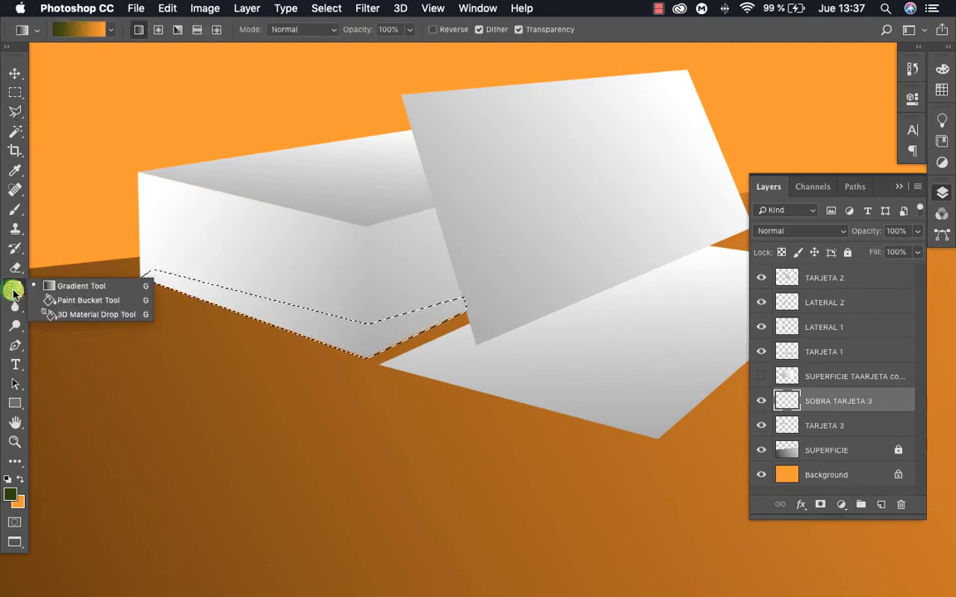
left_click(71, 300)
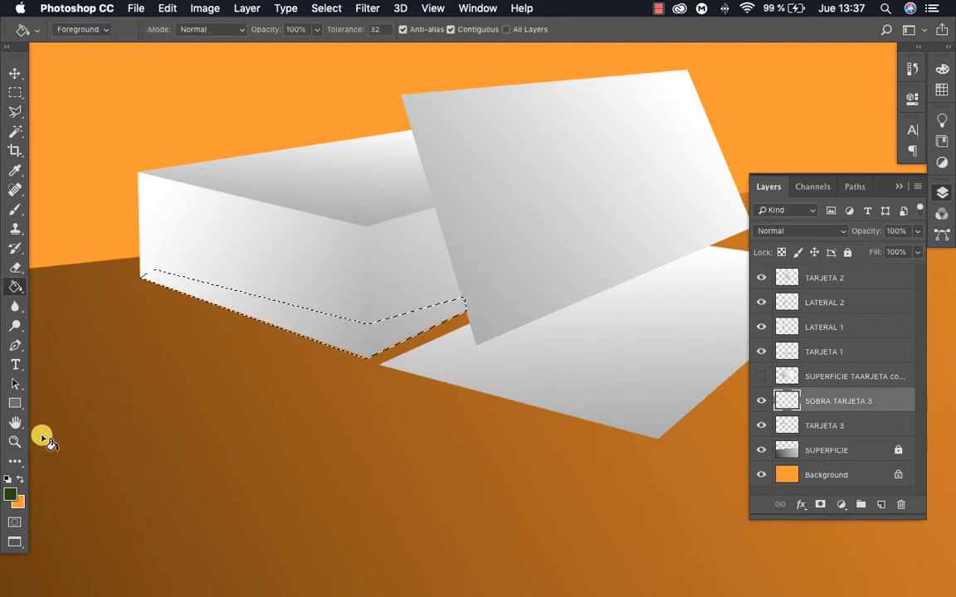
left_click(6, 480)
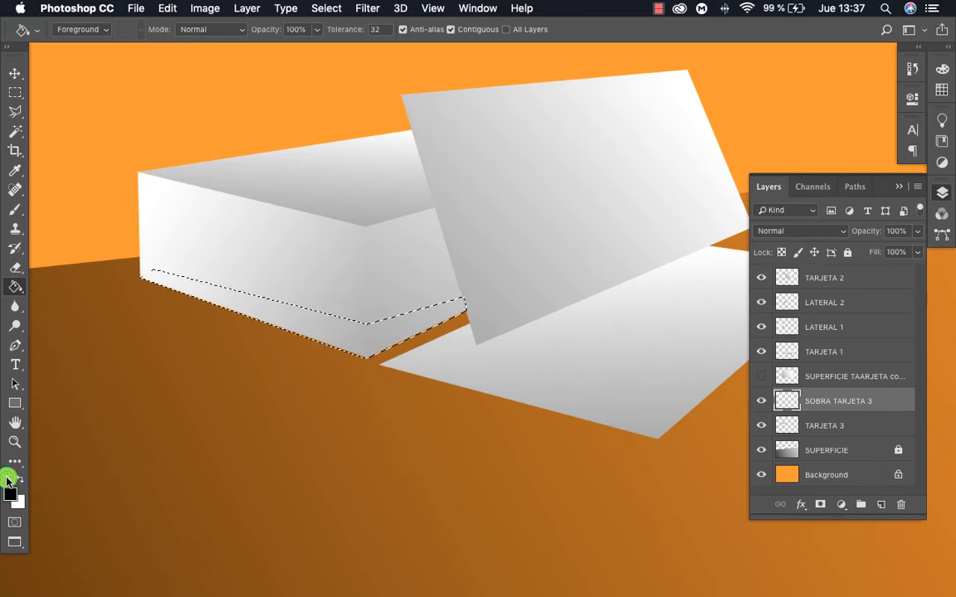
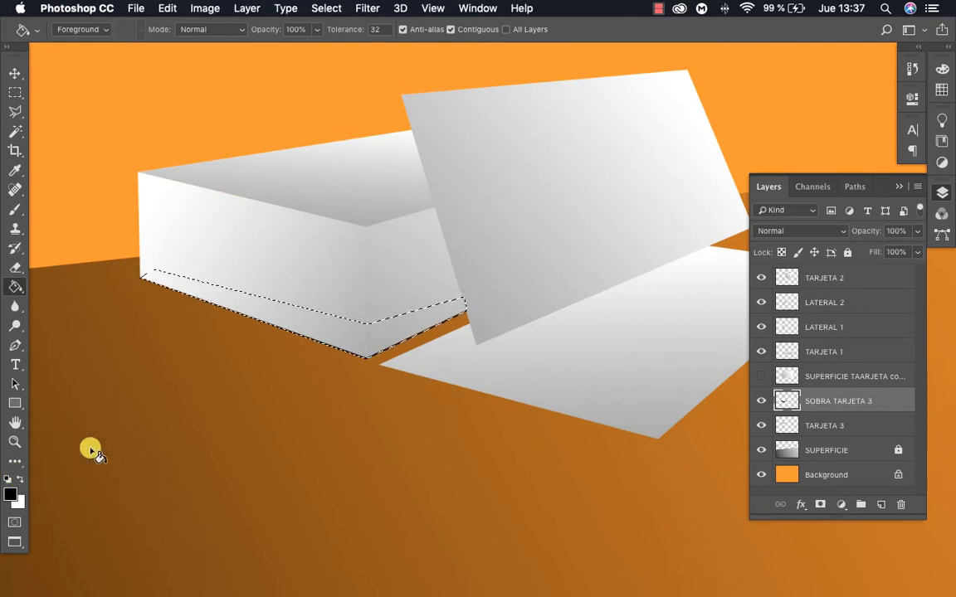
Fill the lasso selection along the card stack's base with black on the SOBRA TARJETA 3 layer and deselect it
left_click(371, 334)
key("super+d")
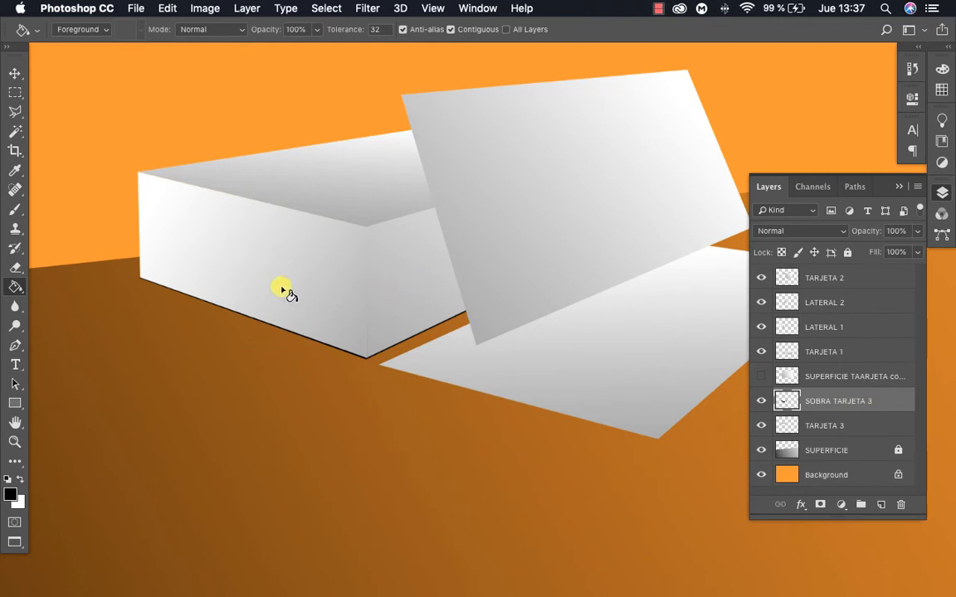
Examine the black strip along the card stack's lower edges and front corner up close
key("z")
left_click(379, 334)
left_click(421, 347)
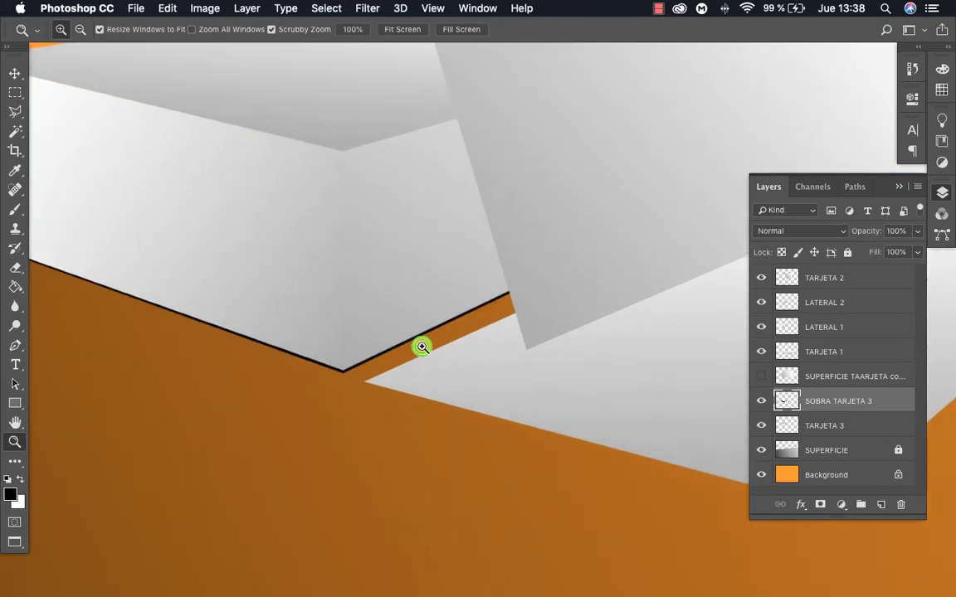
left_click(458, 348, "alt")
left_click(444, 348)
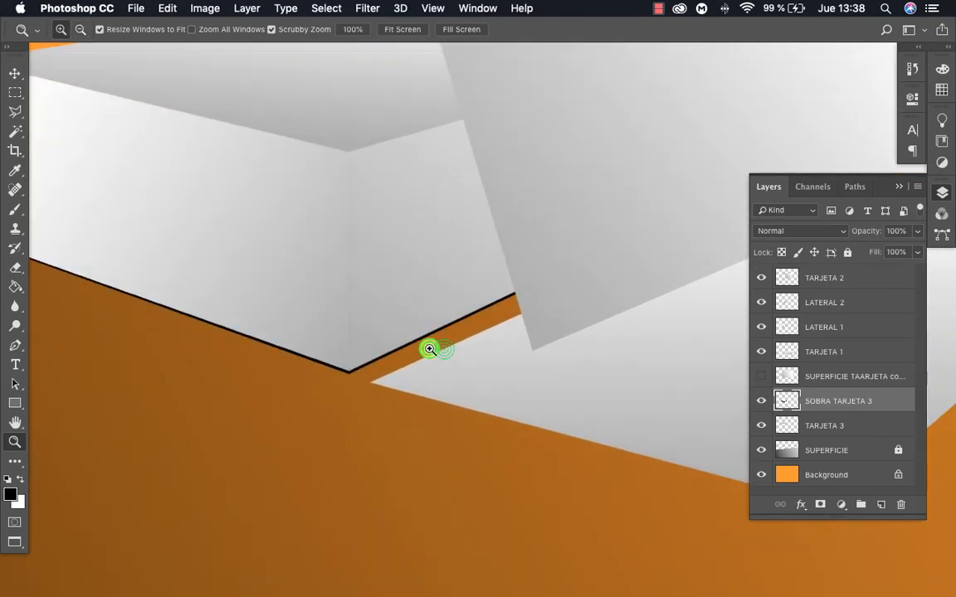
left_click(427, 348)
left_click(391, 346)
left_click(353, 346, "alt")
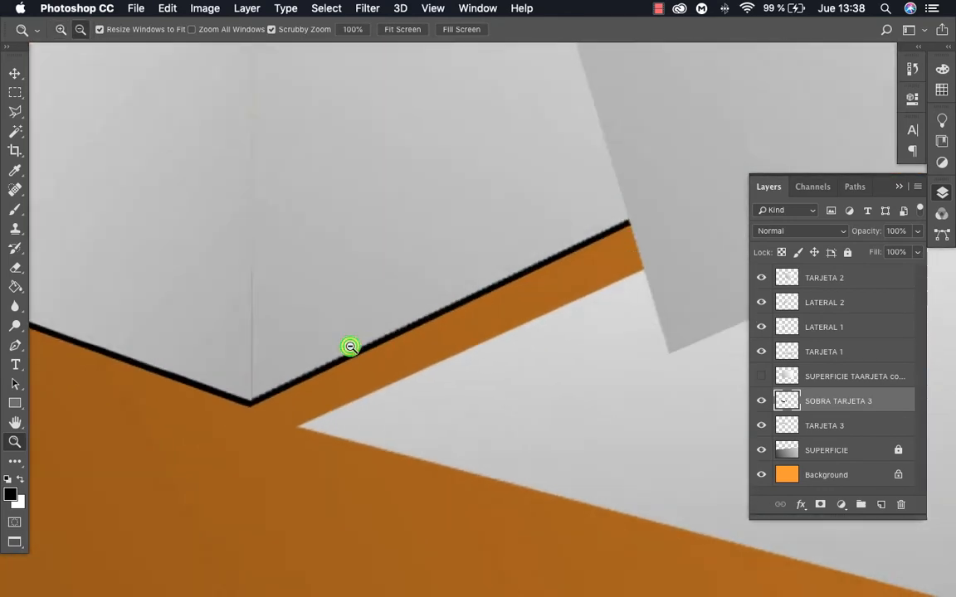
left_click(350, 347, "alt")
left_click_drag(354, 343, 471, 410)
Apply a Gaussian Blur with a 3.7-pixel radius to the black strip on the SOBRA TARJETA 3 layer
key("v")
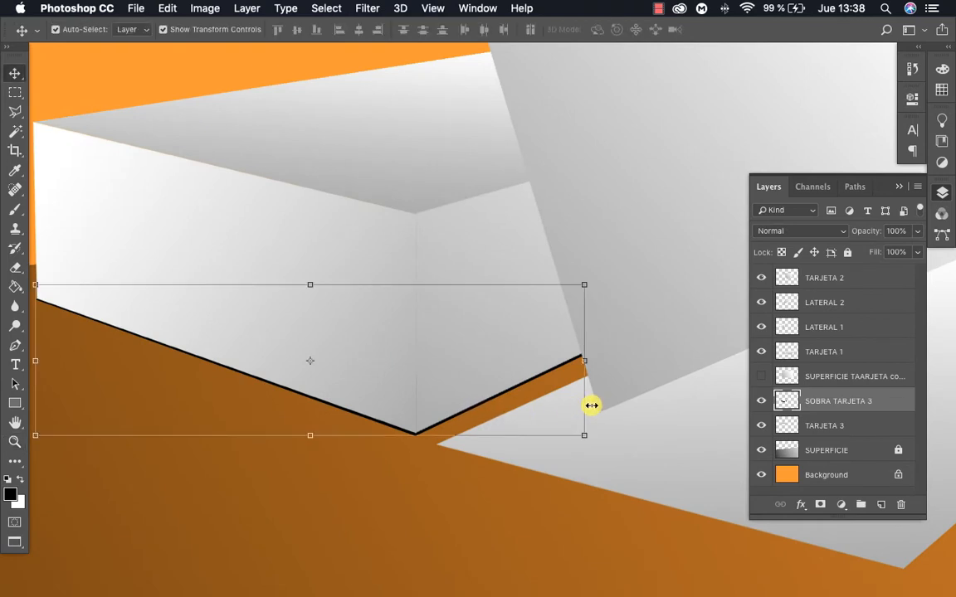
left_click_drag(412, 288, 531, 331)
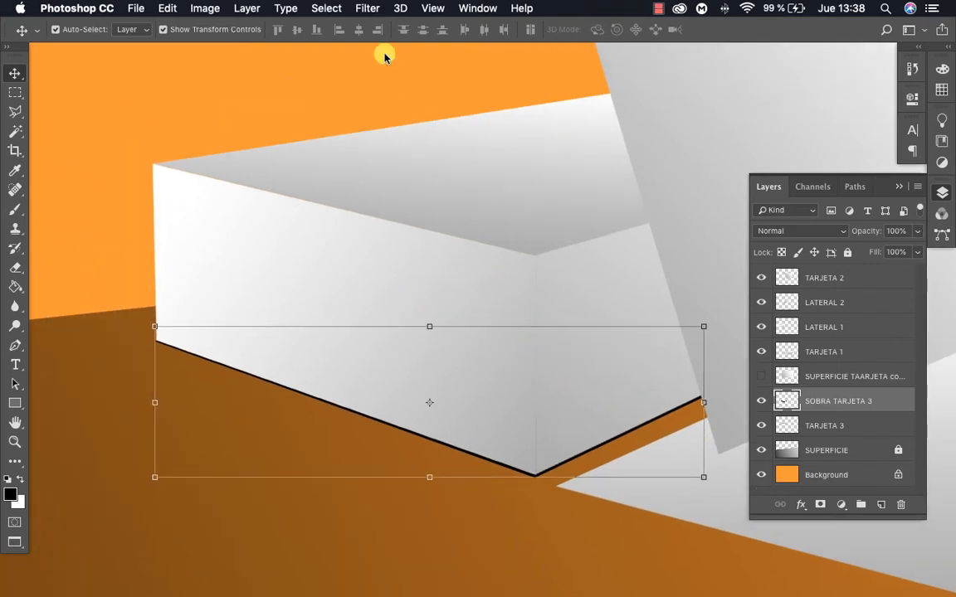
mouse_move(414, 188)
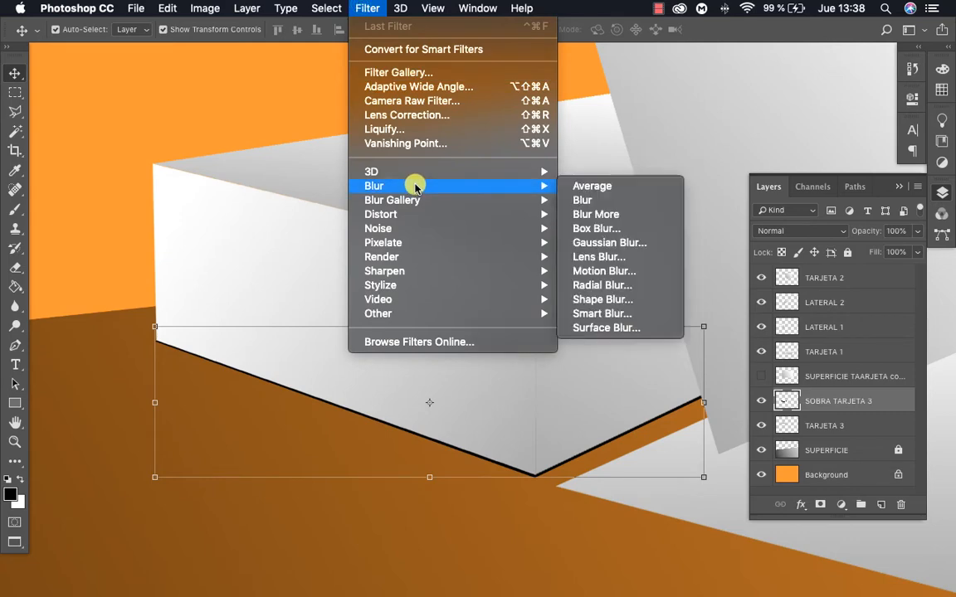
left_click(634, 242)
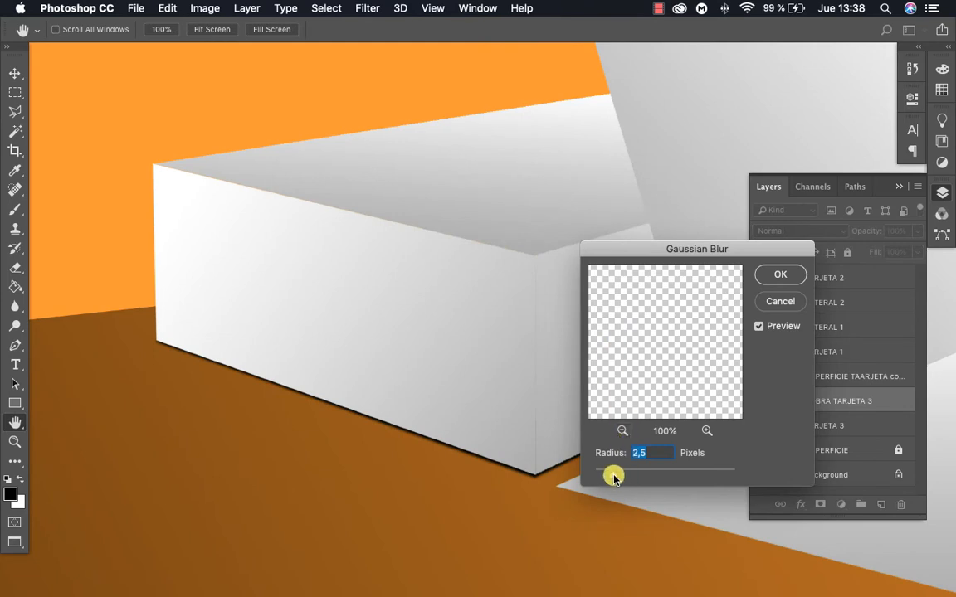
left_click(616, 478)
left_click_drag(616, 477, 629, 479)
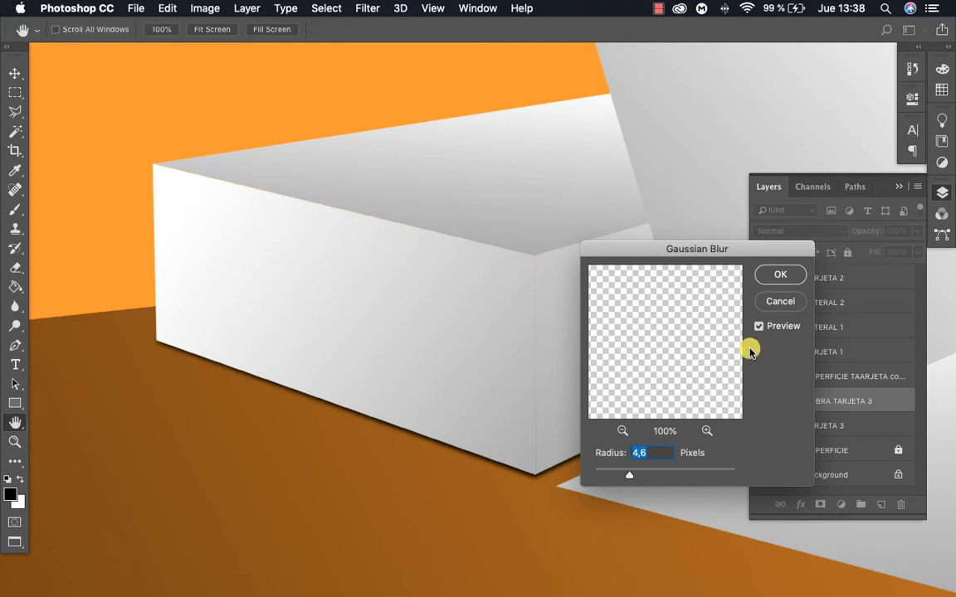
left_click_drag(618, 474, 622, 475)
left_click(773, 276)
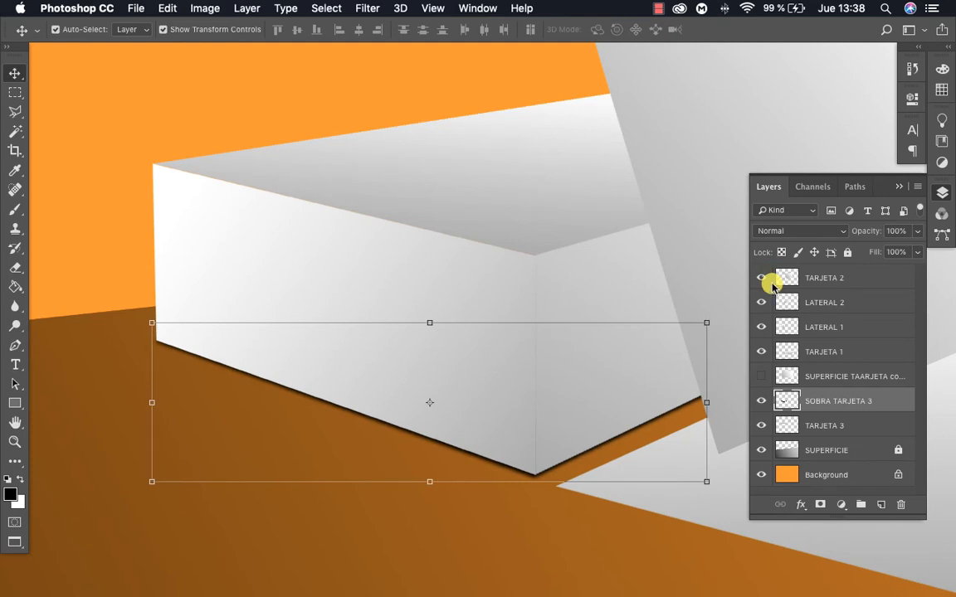
Nudge the blurred SOBRA TARJETA 3 shadow slightly up and to the right beneath the card stack
key("Up")
key("Up")
key("Up")
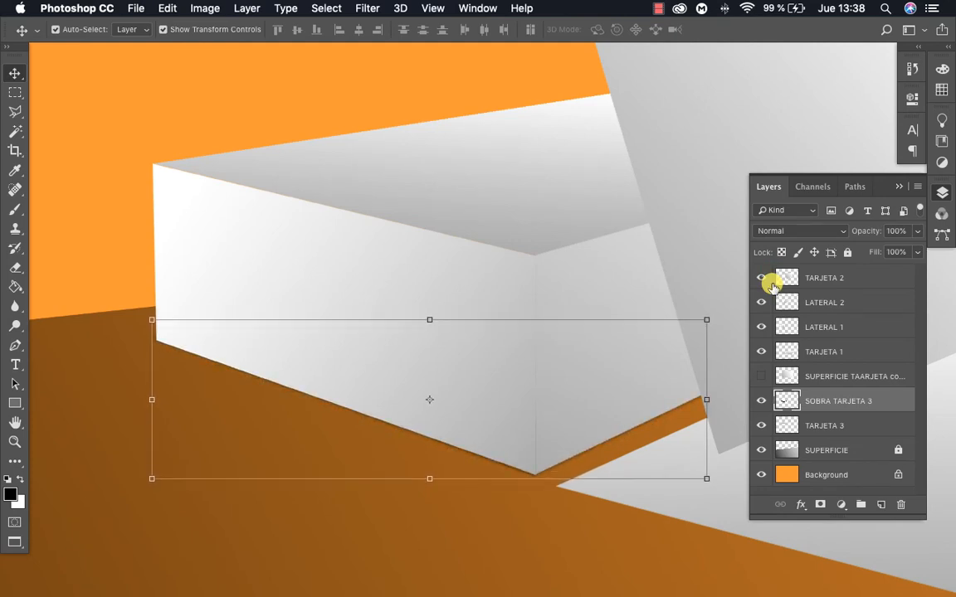
key("Down")
key("Right")
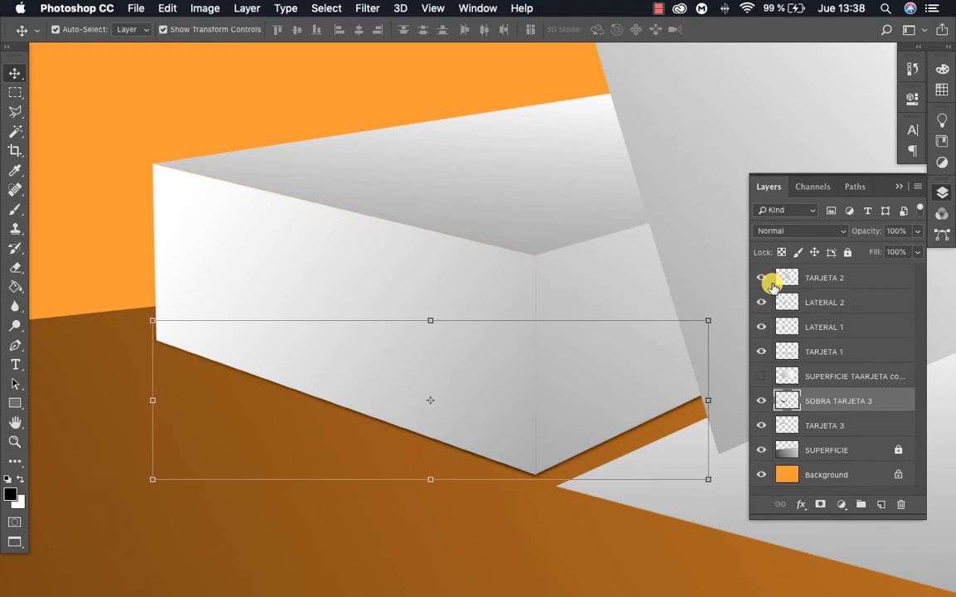
key("Down")
Examine the stack's shadow and the flat card within the whole composition
key("z")
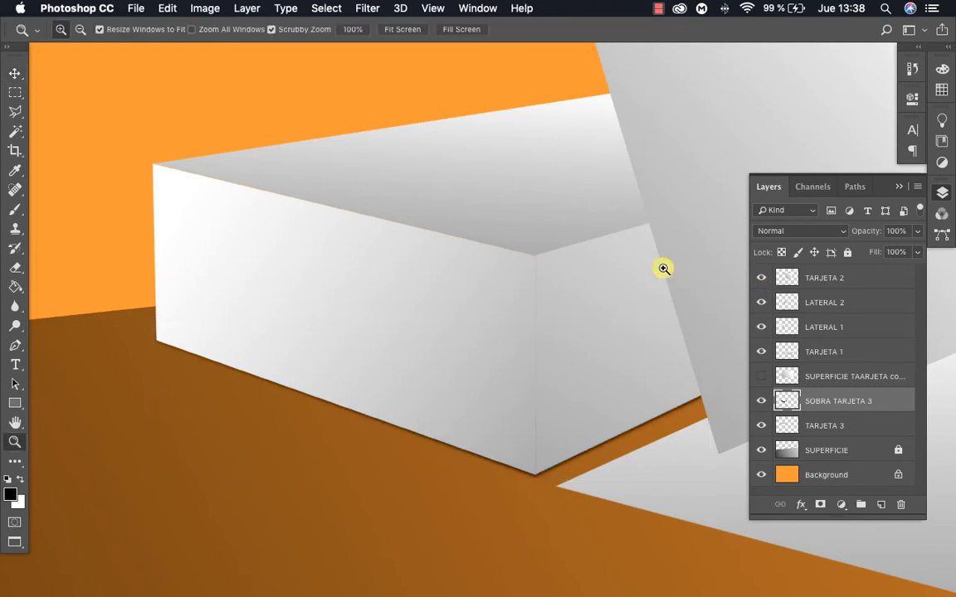
left_click(563, 273, "alt")
left_click(561, 307, "alt")
left_click_drag(589, 331, 425, 260)
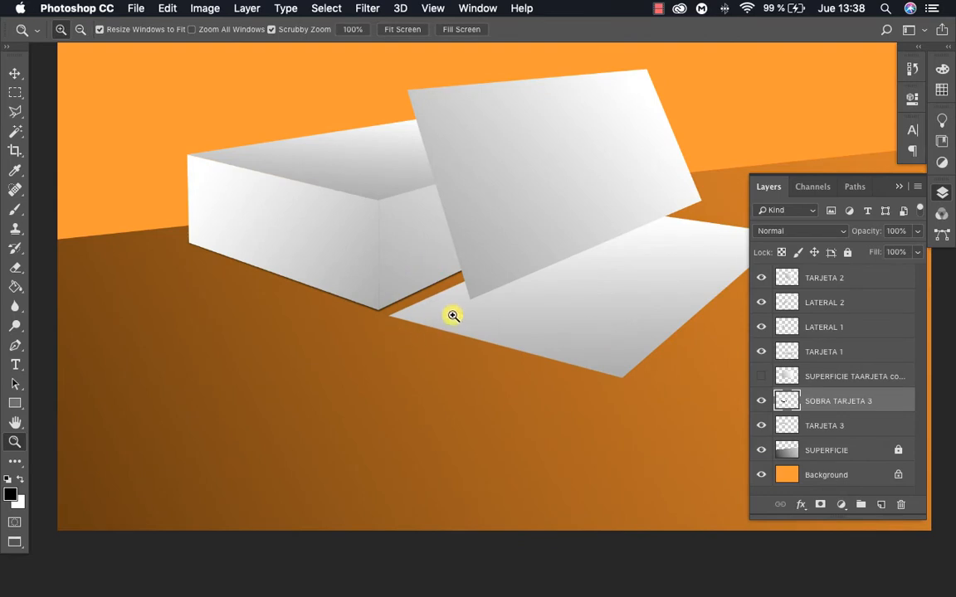
left_click(457, 300)
left_click(521, 361, "alt")
left_click(546, 346, "alt")
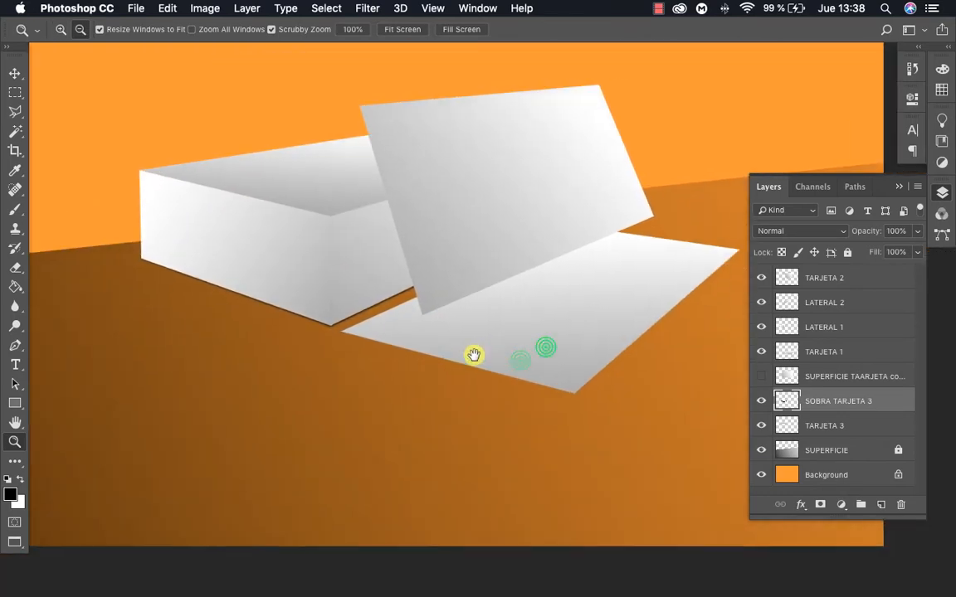
Duplicate the flat card's TARJETA 1 layer and rename the copy SOMBRA TARJETA 1
key("v")
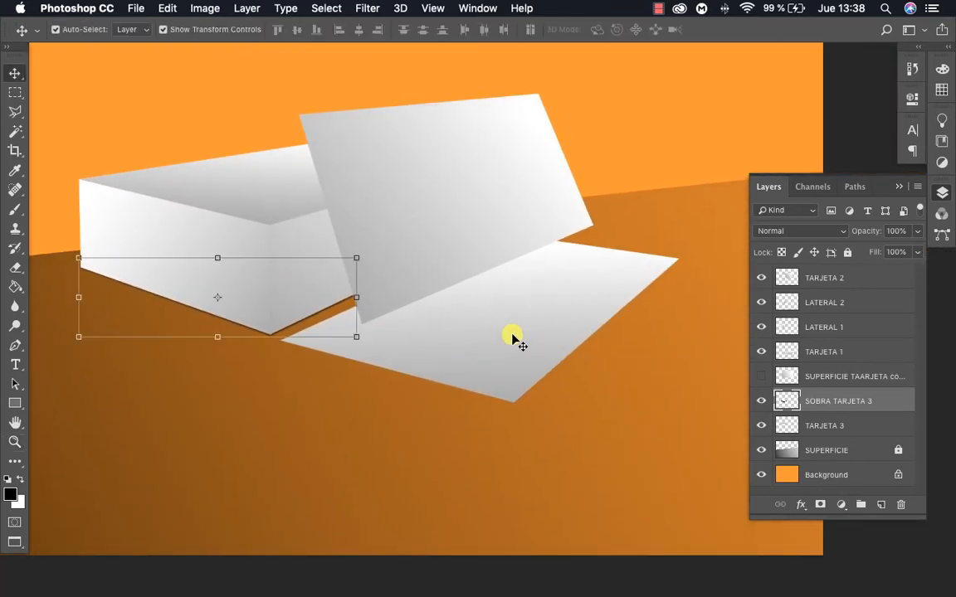
left_click(519, 335)
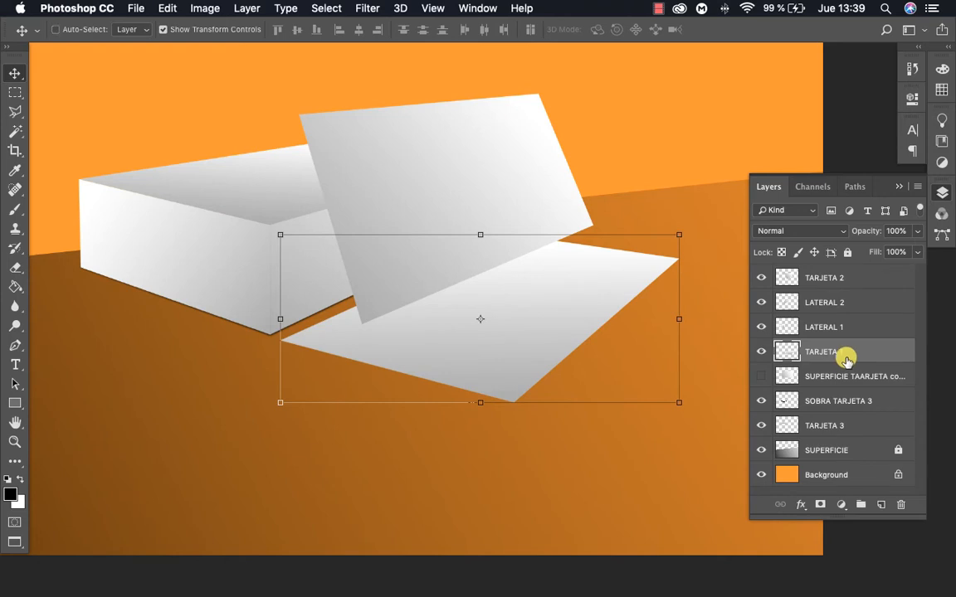
key("super+j")
double_click(829, 350)
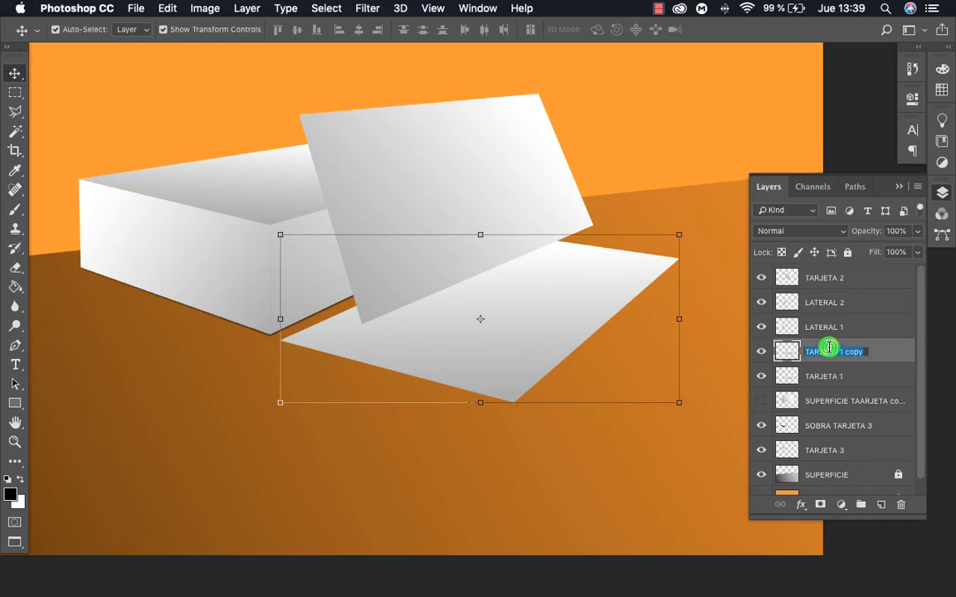
type("SOMBRA")
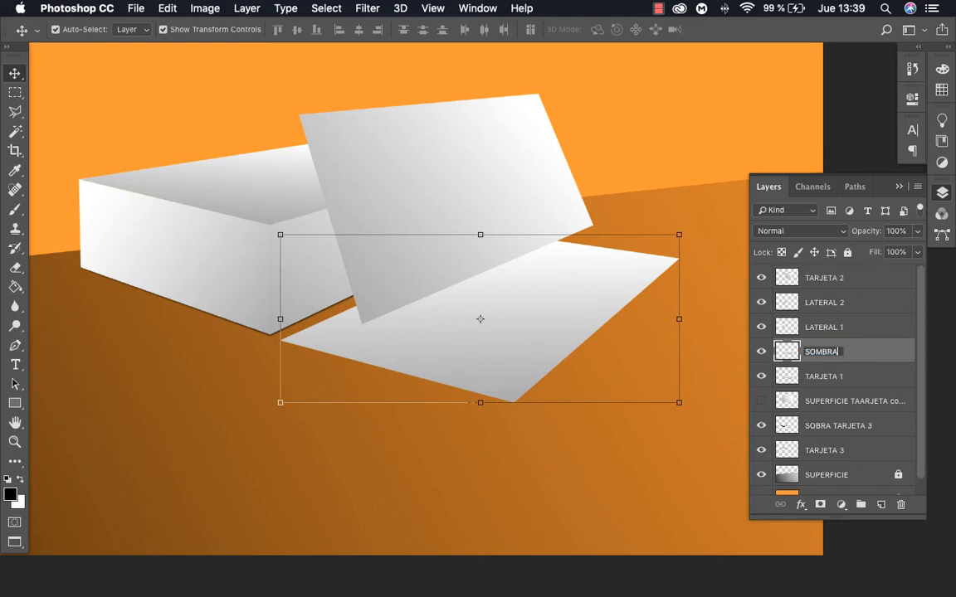
type(" TARJETA 1")
key("Return")
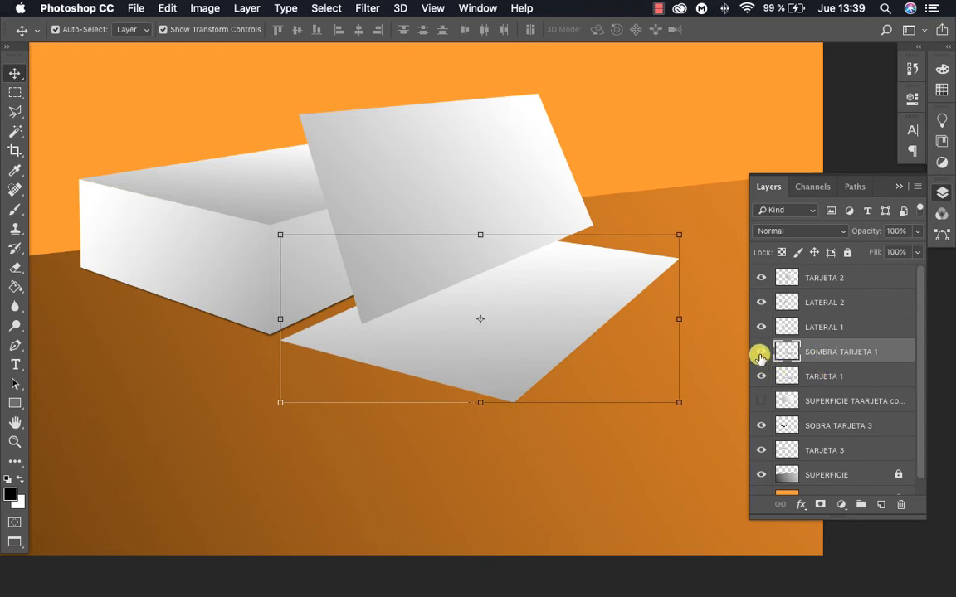
Turn the SOMBRA TARJETA 1 layer solid black with a Hue/Saturation adjustment, setting Lightness to -100
left_click(205, 10)
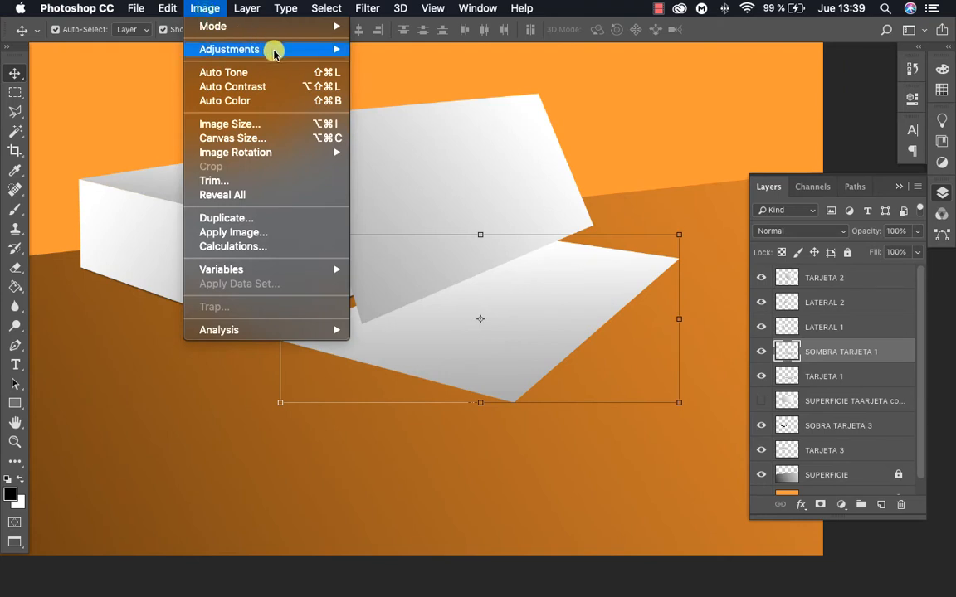
mouse_move(279, 54)
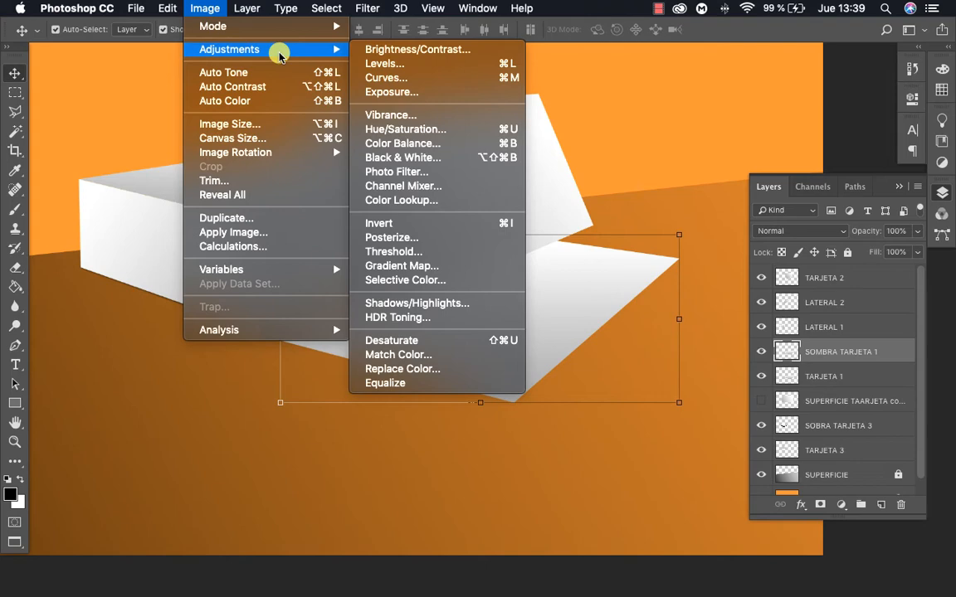
left_click(403, 131)
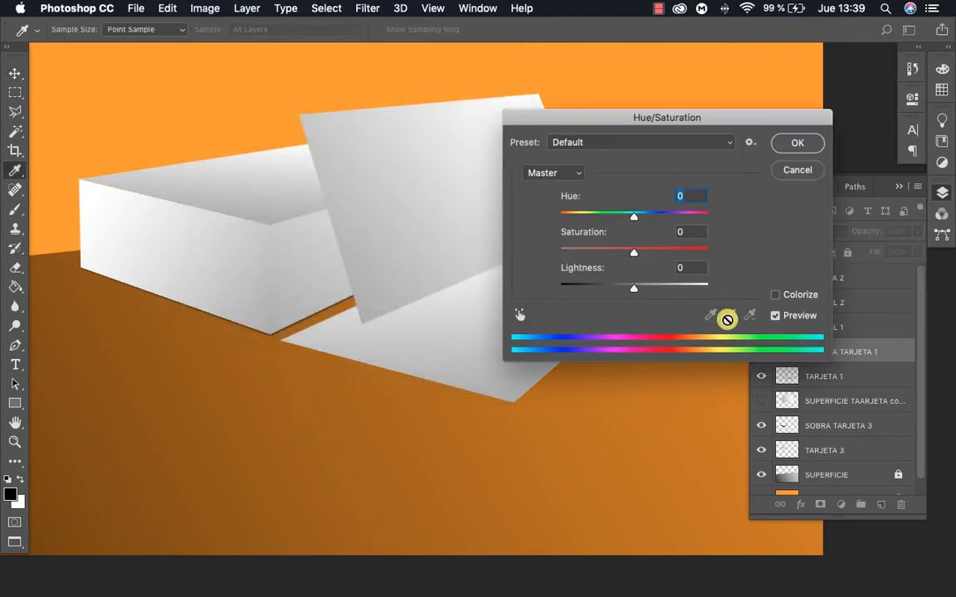
left_click_drag(633, 289, 484, 277)
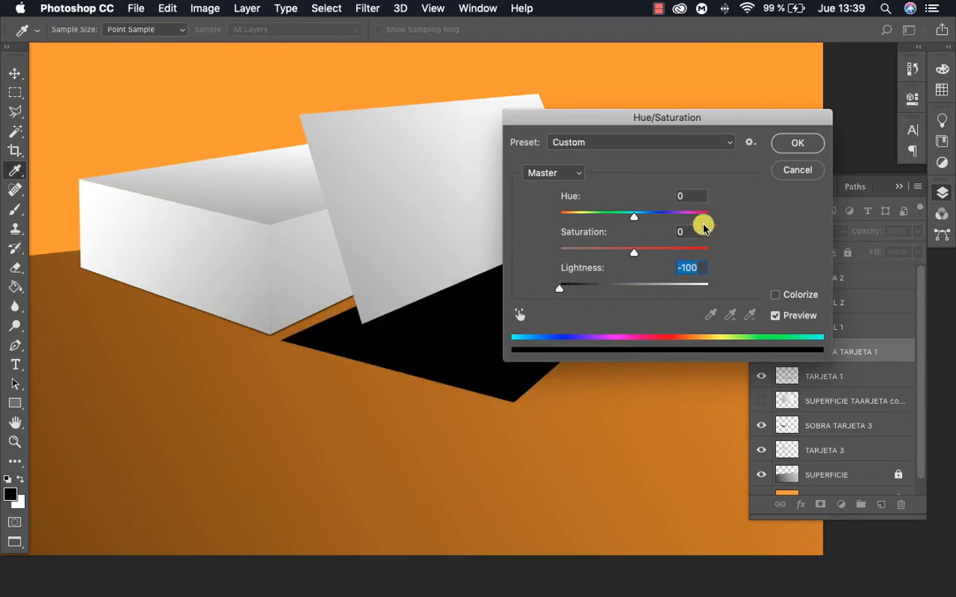
left_click(799, 145)
Place SOMBRA TARJETA 1 directly beneath TARJETA 1 and nudge it slightly down and right to form a thin dark edge
key("v")
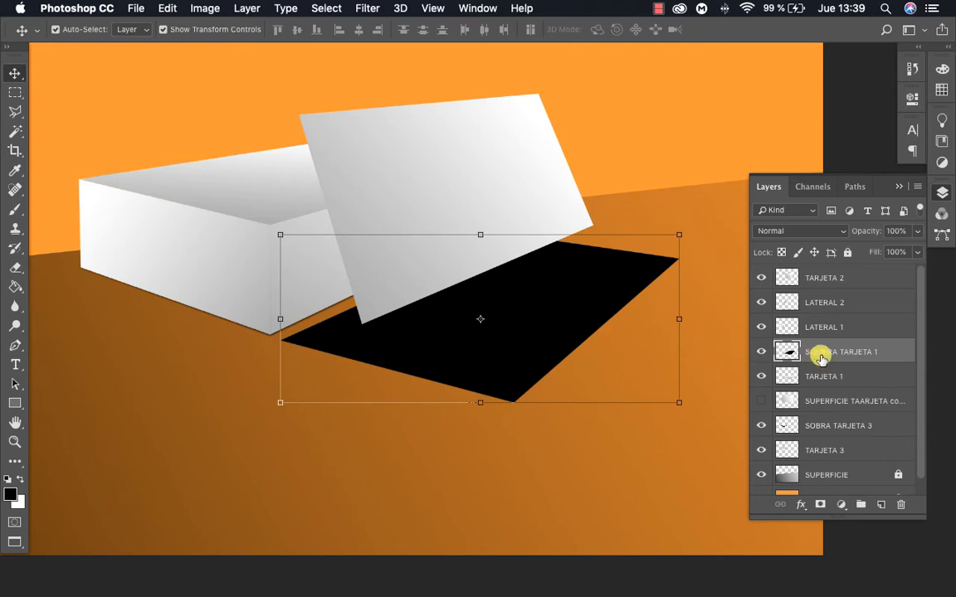
left_click_drag(848, 355, 835, 387)
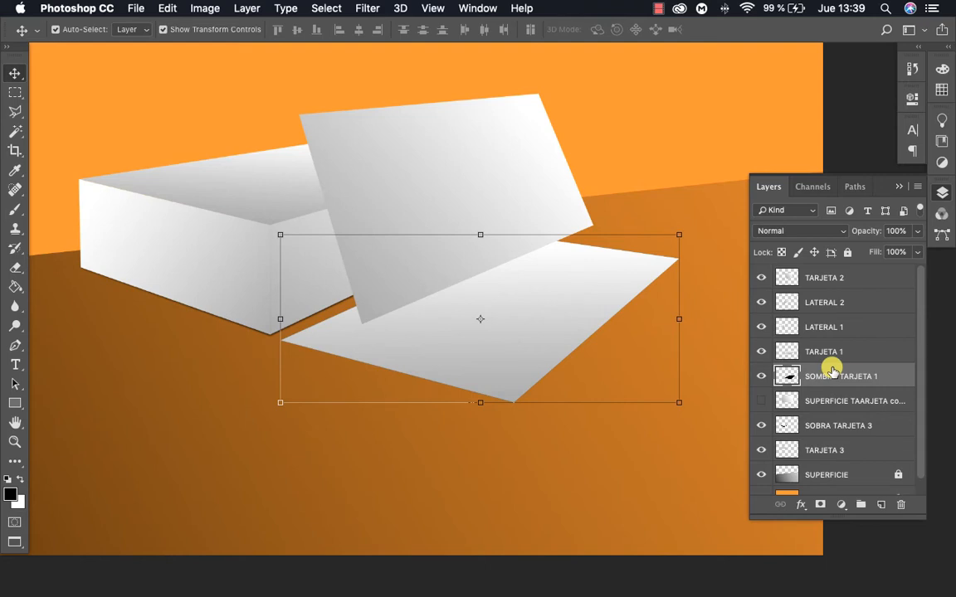
key("Down")
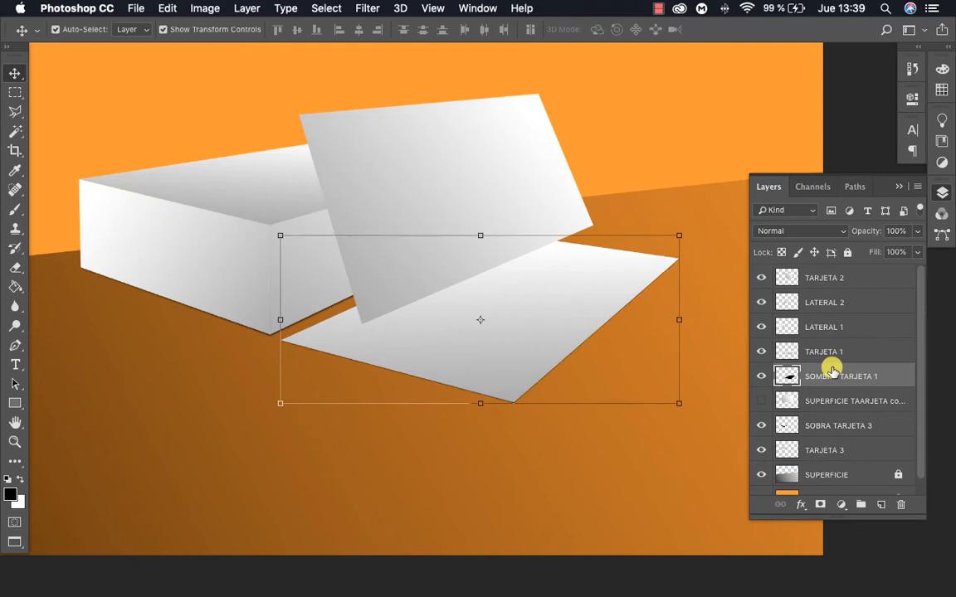
key("Down")
key("Right")
key("Down")
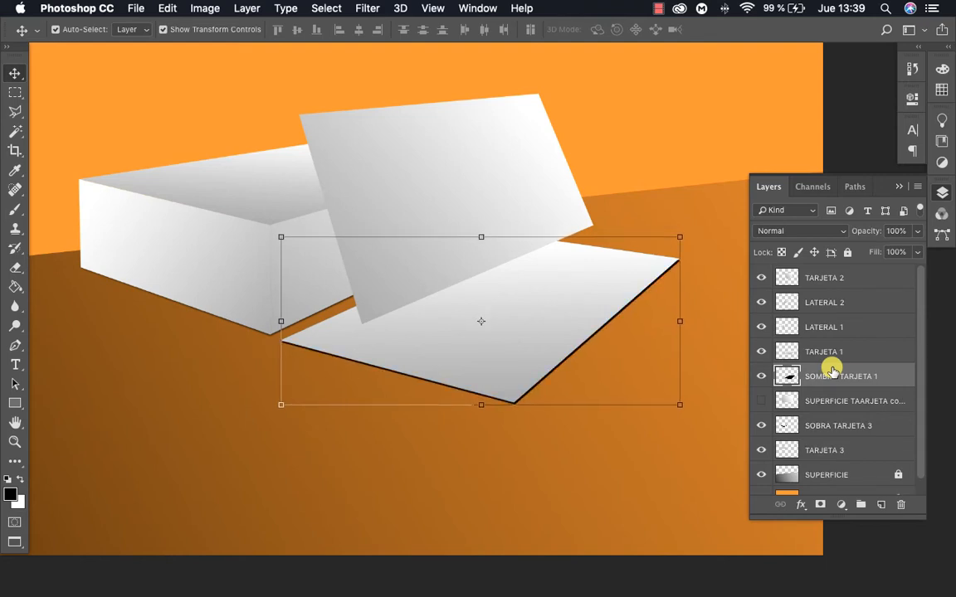
key("Left")
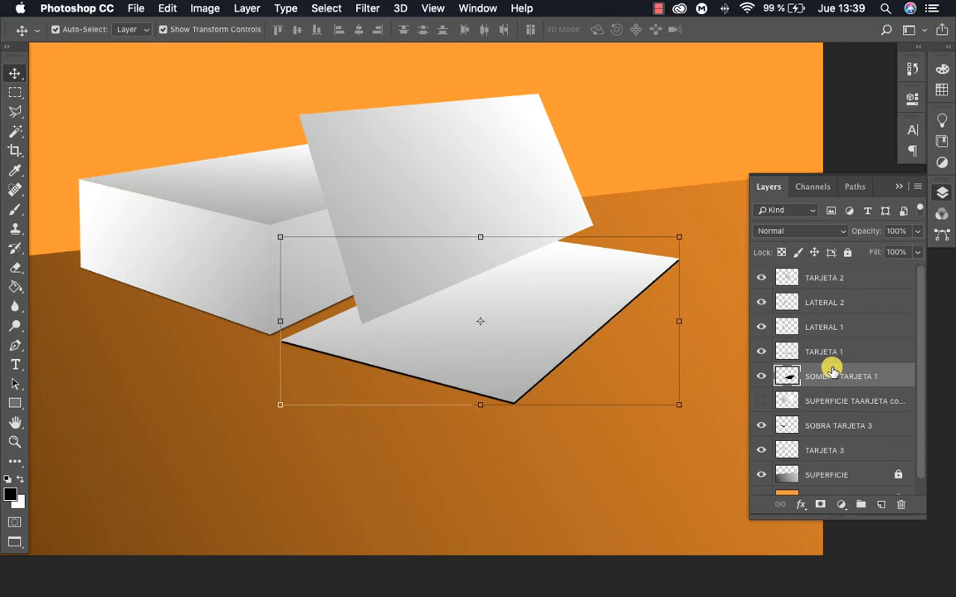
key("Right")
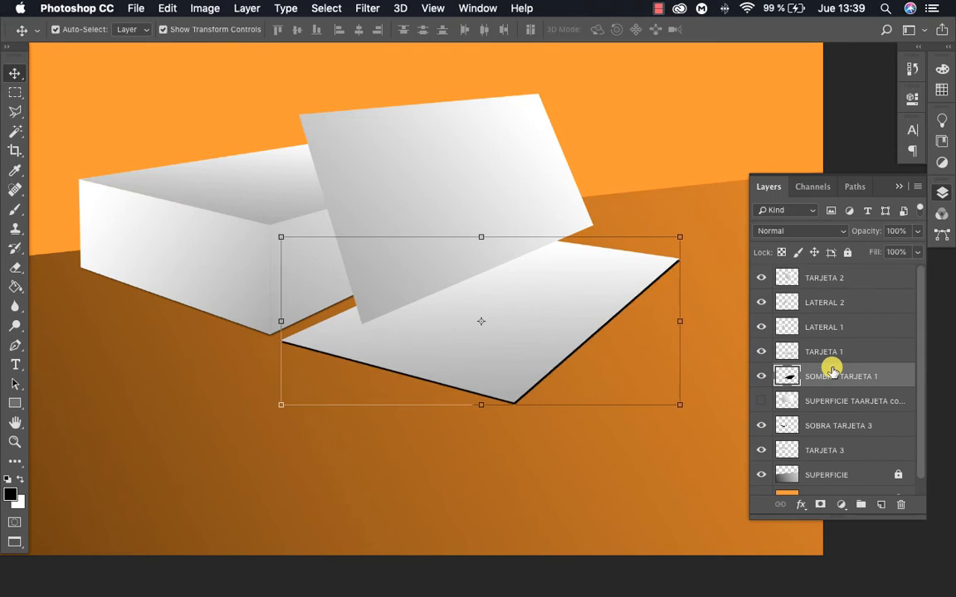
Soften the SOMBRA TARJETA 1 layer with a Gaussian Blur of 3,7 pixels radius and deselect the layer
key("z")
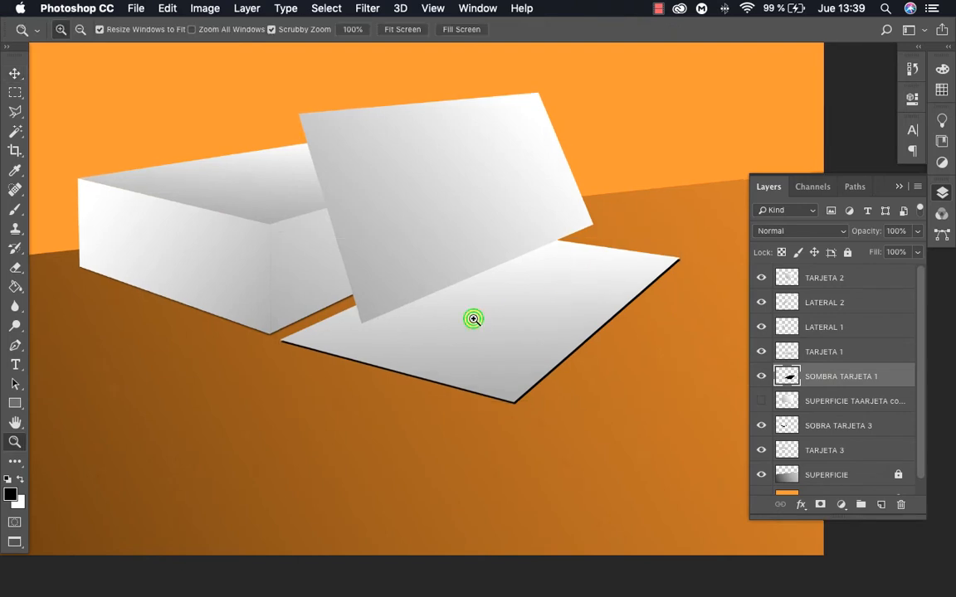
left_click(473, 318)
left_click_drag(478, 316, 505, 311)
left_click(465, 316, "alt")
key("v")
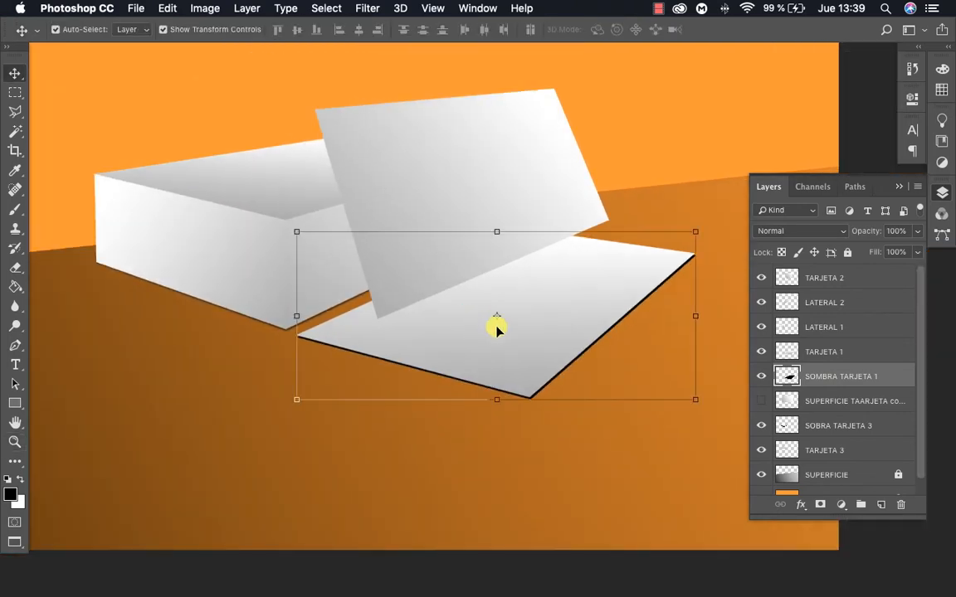
left_click(209, 10)
mouse_move(356, 8)
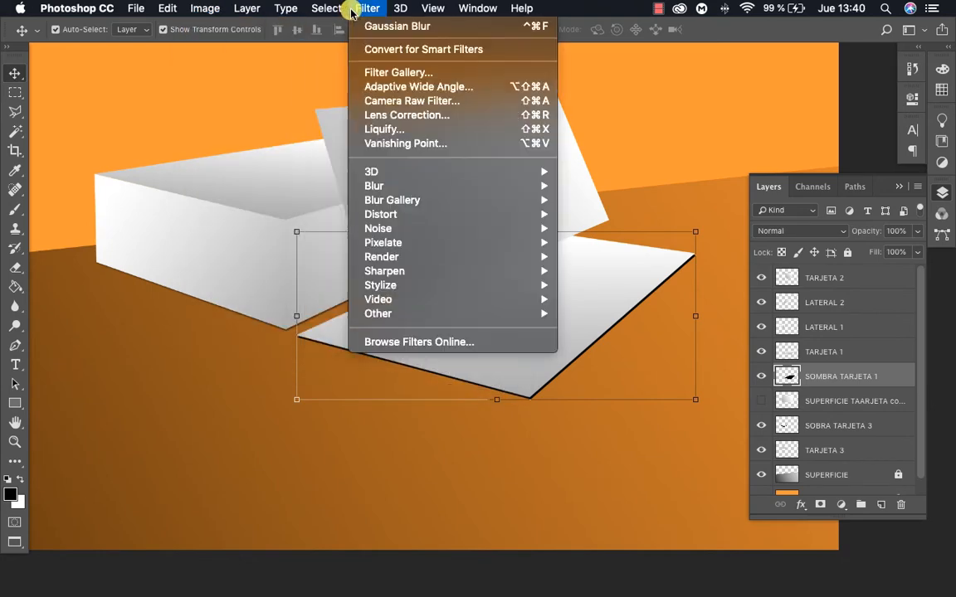
mouse_move(422, 186)
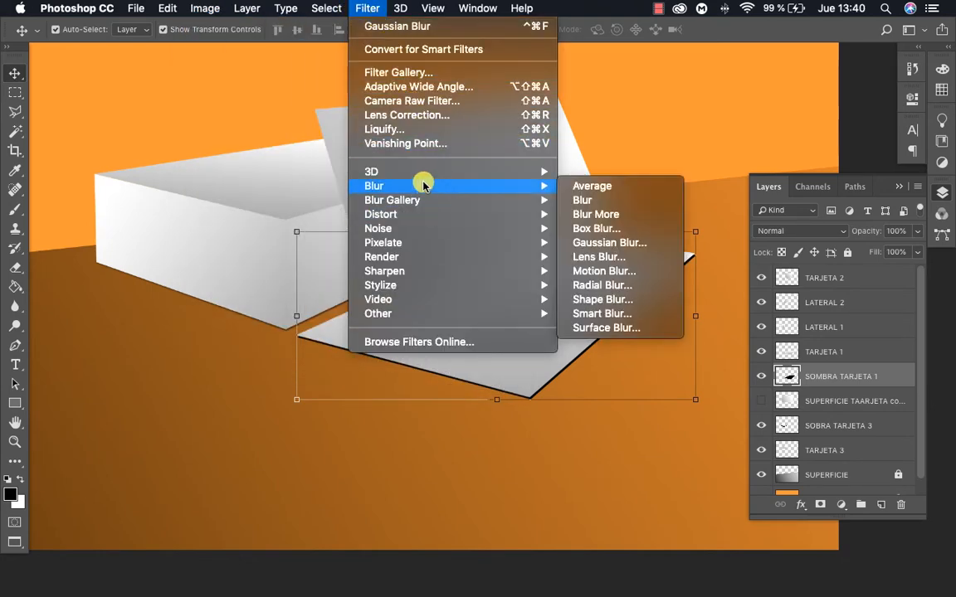
left_click(610, 243)
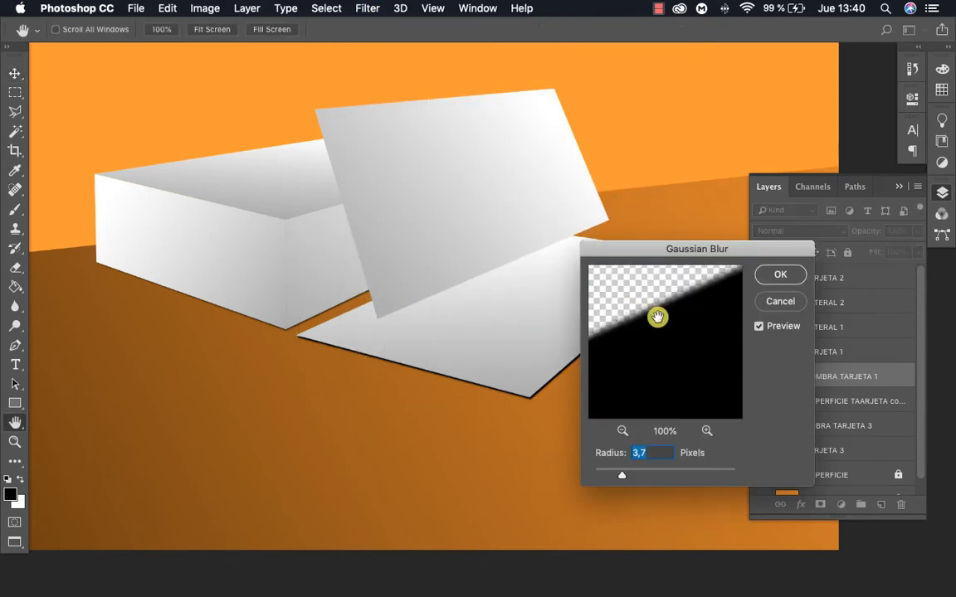
left_click(781, 281)
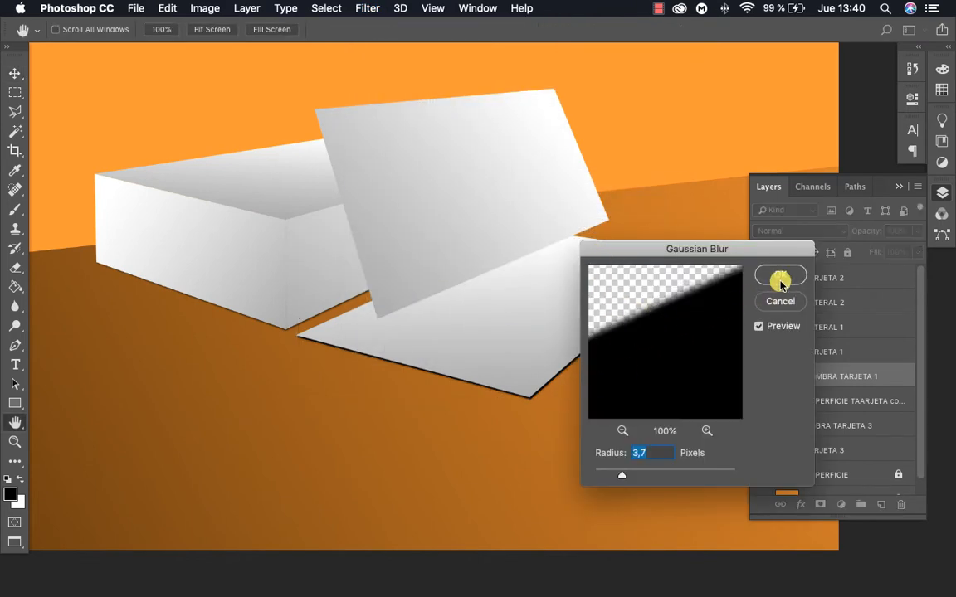
key("v")
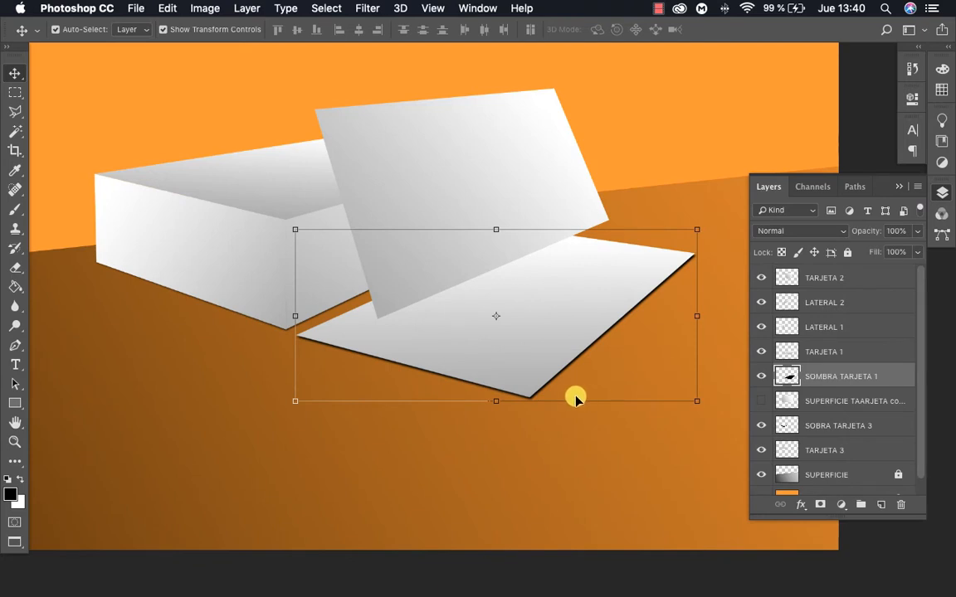
left_click(627, 433)
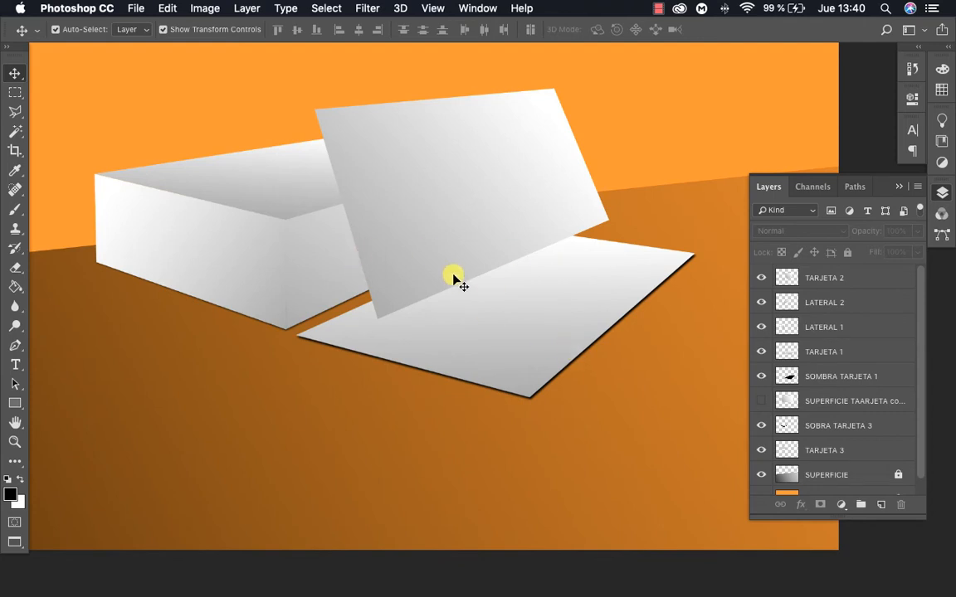
Examine the leaning card's shadow in the CLASE MOCKUP 1 - TERCERO.psd reference and return to the Untitled-1 document
key("f")
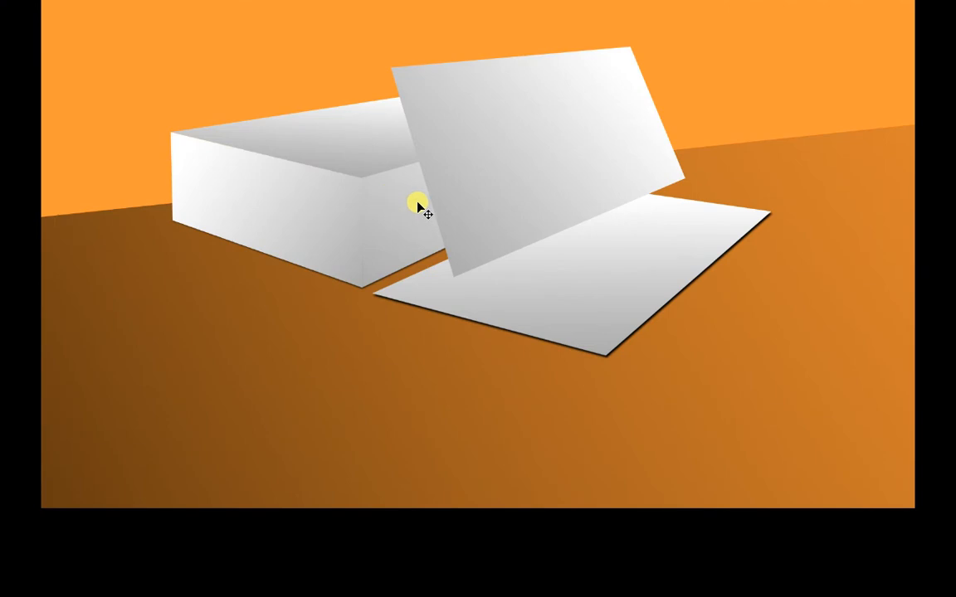
key("f")
left_click(277, 70)
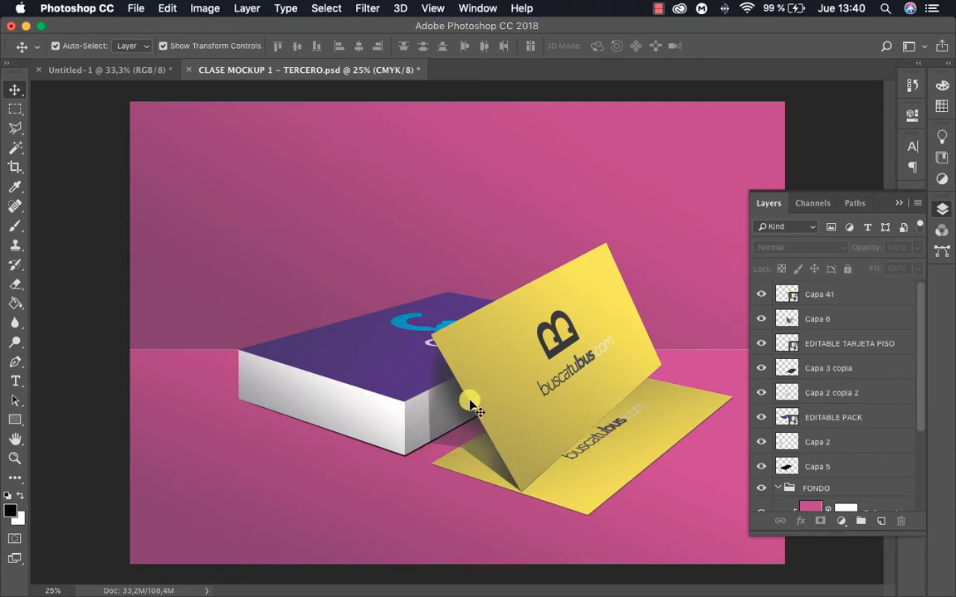
key("ctrl+Up")
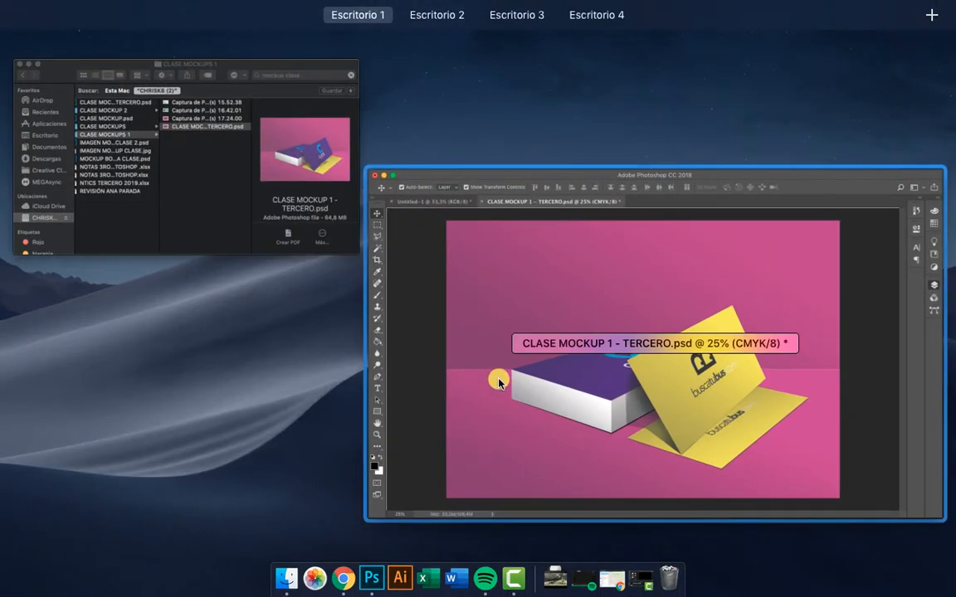
left_click(535, 300)
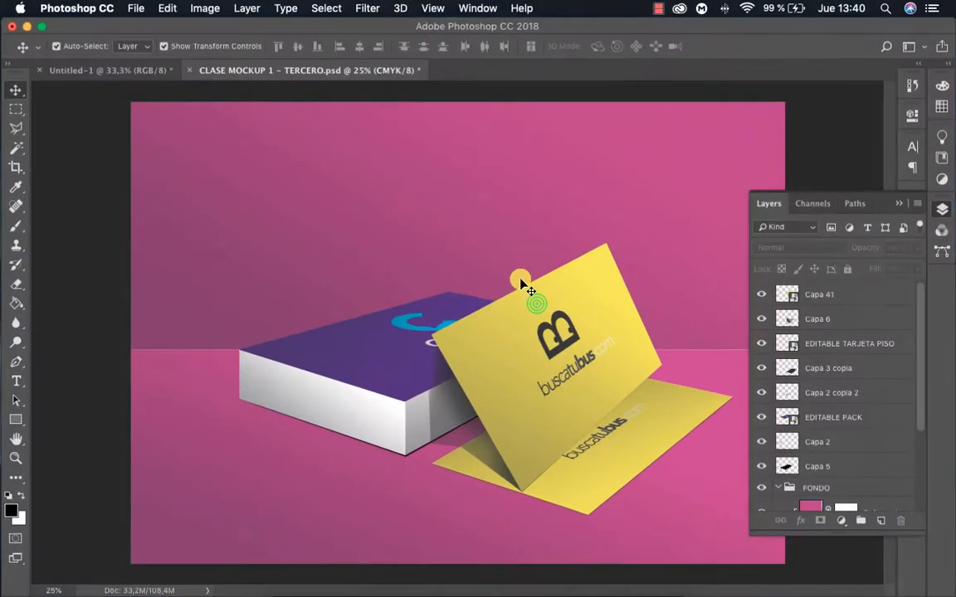
left_click(111, 70)
Move the leaning card TARJETA 2 slightly down and right so its lower corner rests further onto the flat card
key("z")
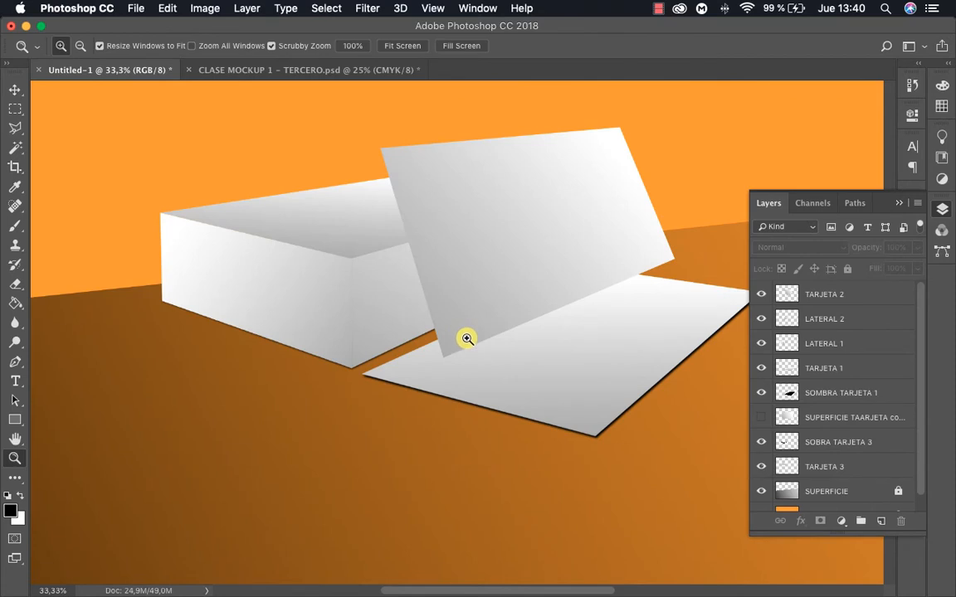
key("v")
left_click(458, 314)
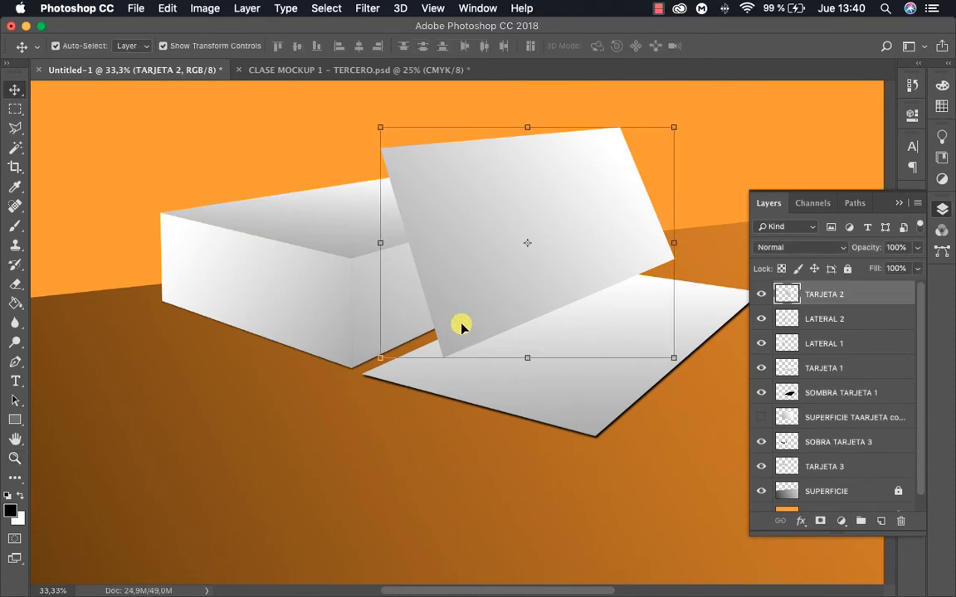
left_click_drag(474, 324, 483, 336)
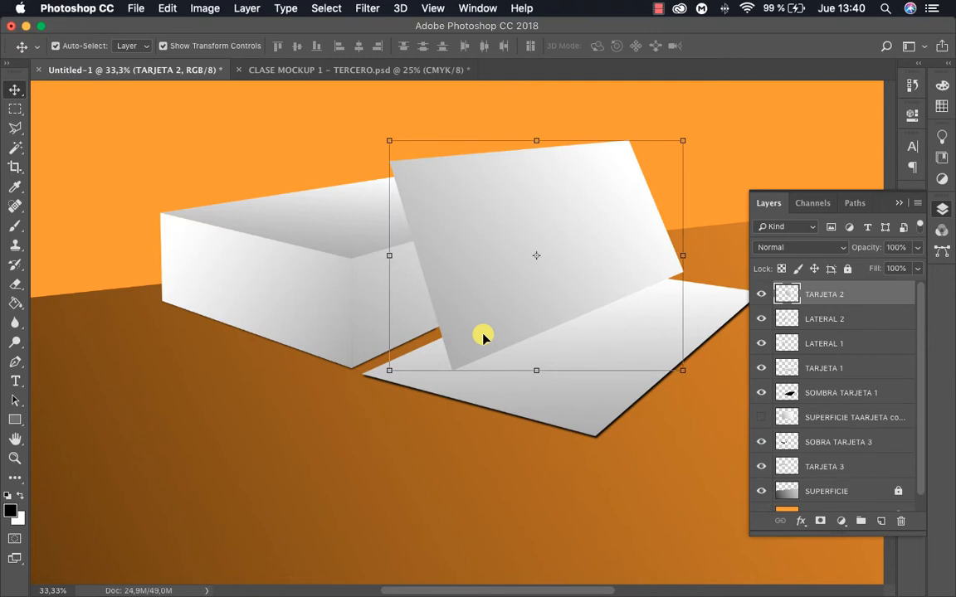
left_click(717, 250)
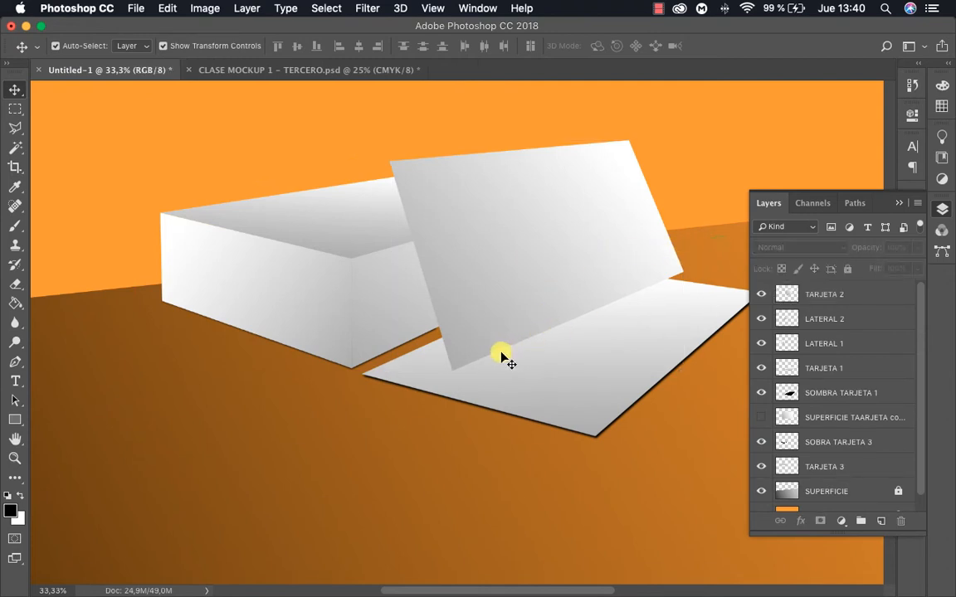
Add a new empty layer above TARJETA 2 and name it SOMBRA TARJETA 2
key("l")
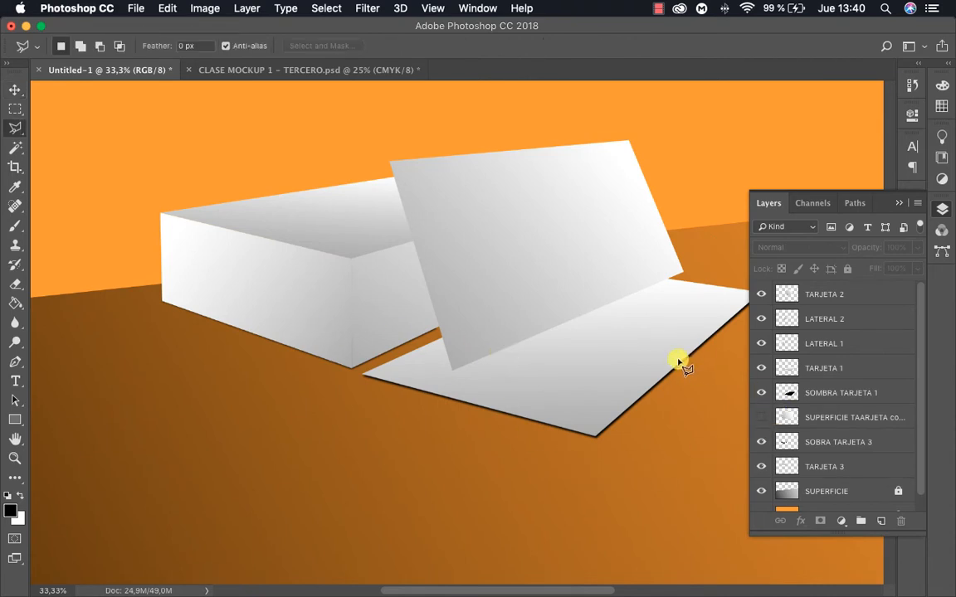
key("v")
left_click(496, 216)
left_click(879, 520)
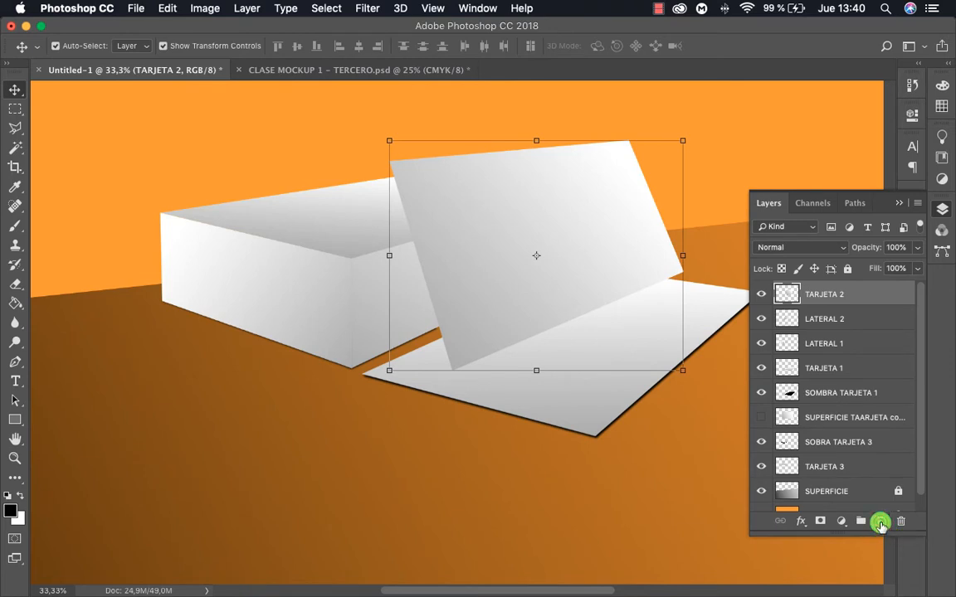
double_click(817, 295)
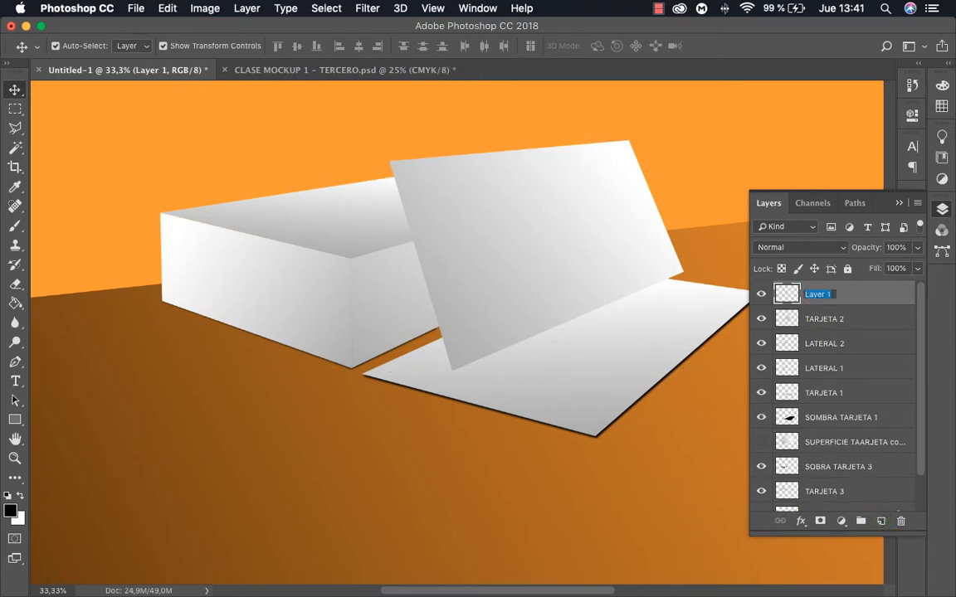
type("SOMBRA TARJETA 2")
key("Return")
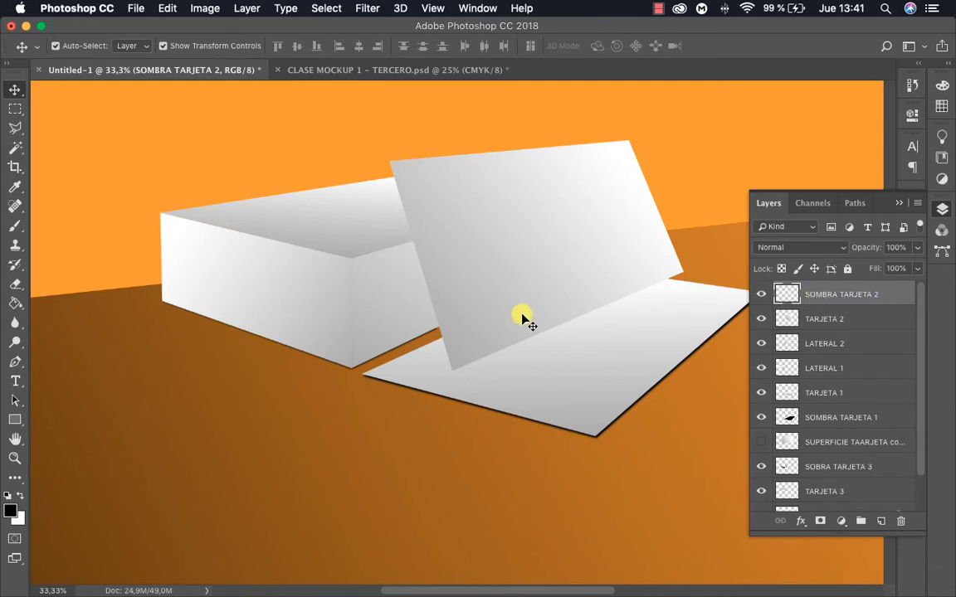
key("z")
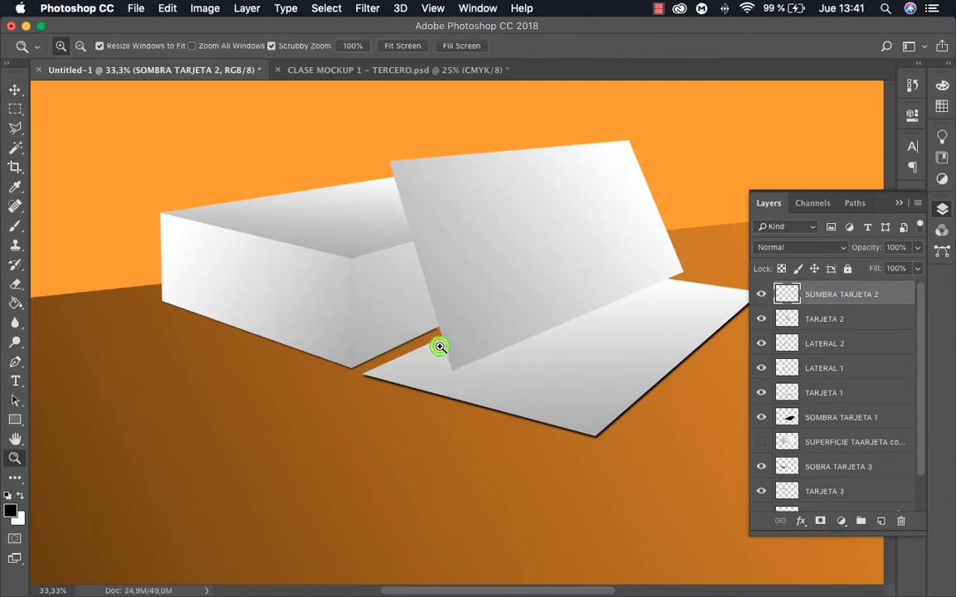
left_click(440, 352)
left_click(456, 364)
left_click_drag(457, 401, 454, 426)
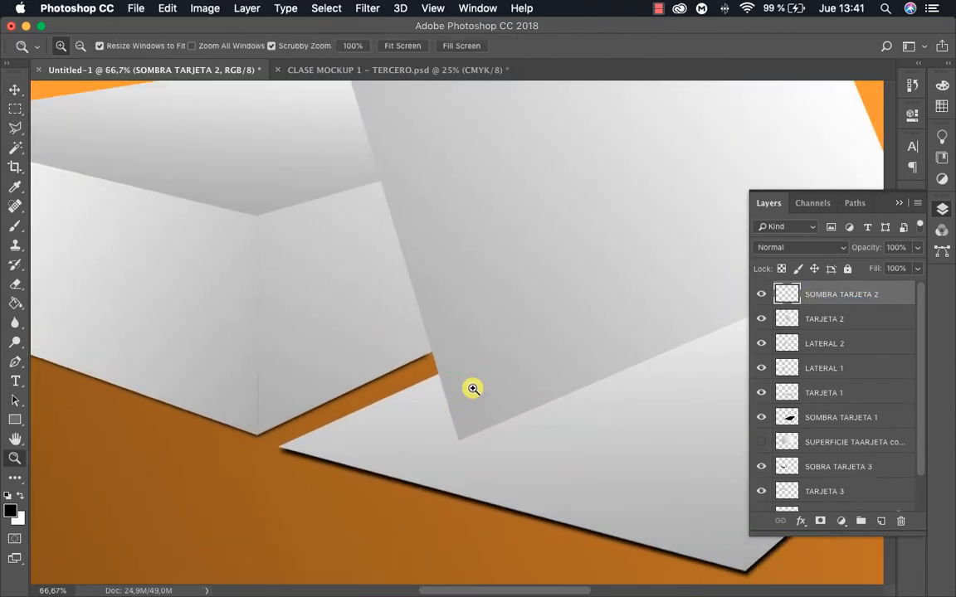
key("p")
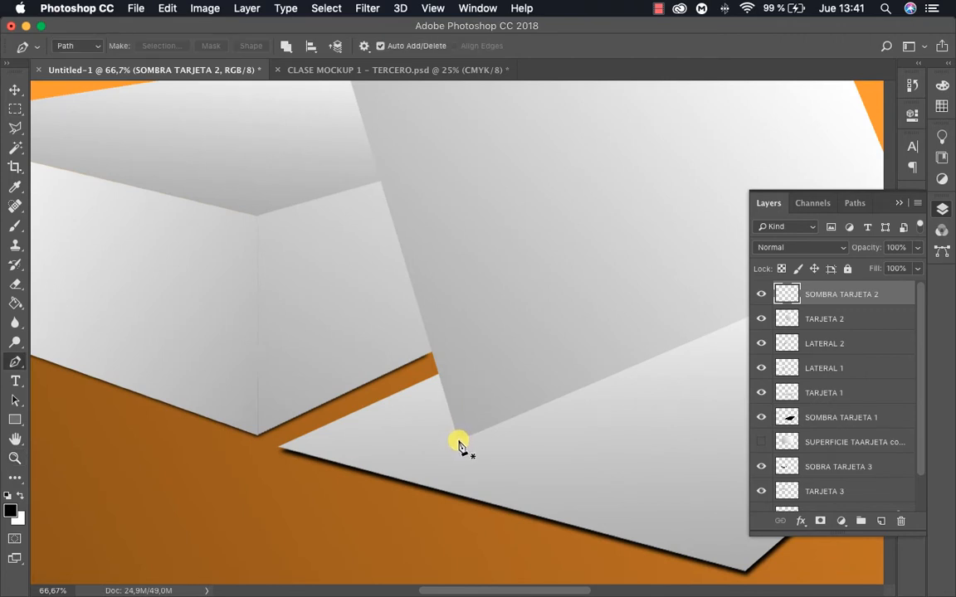
left_click(459, 441)
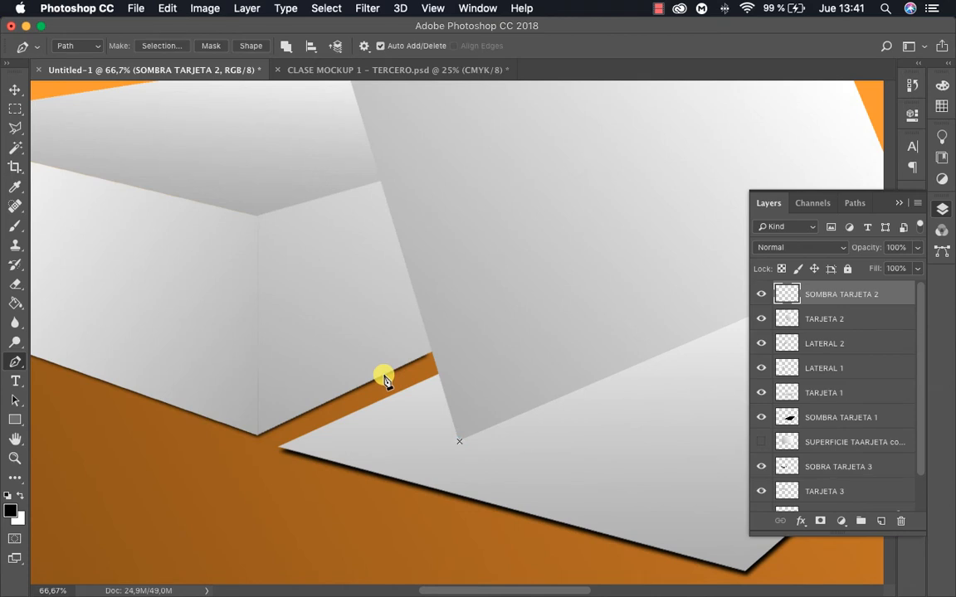
key("super+z")
Outline the leaning card's shadow with the Polygonal Lasso, from its lower corner across the floor, up the stack's side and over its top
key("l")
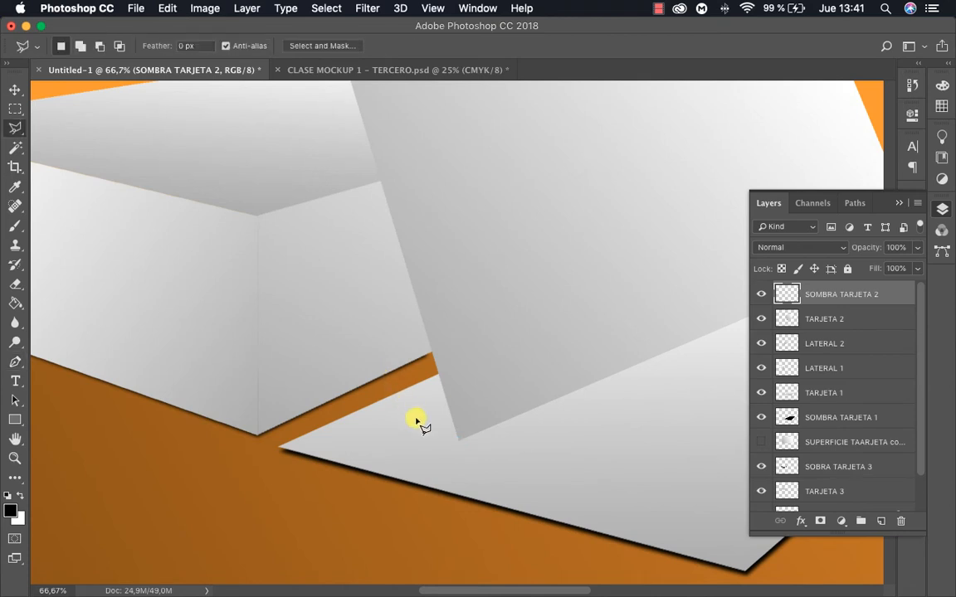
left_click(459, 441)
left_click(397, 393)
left_click(337, 399)
left_click_drag(326, 246, 302, 367)
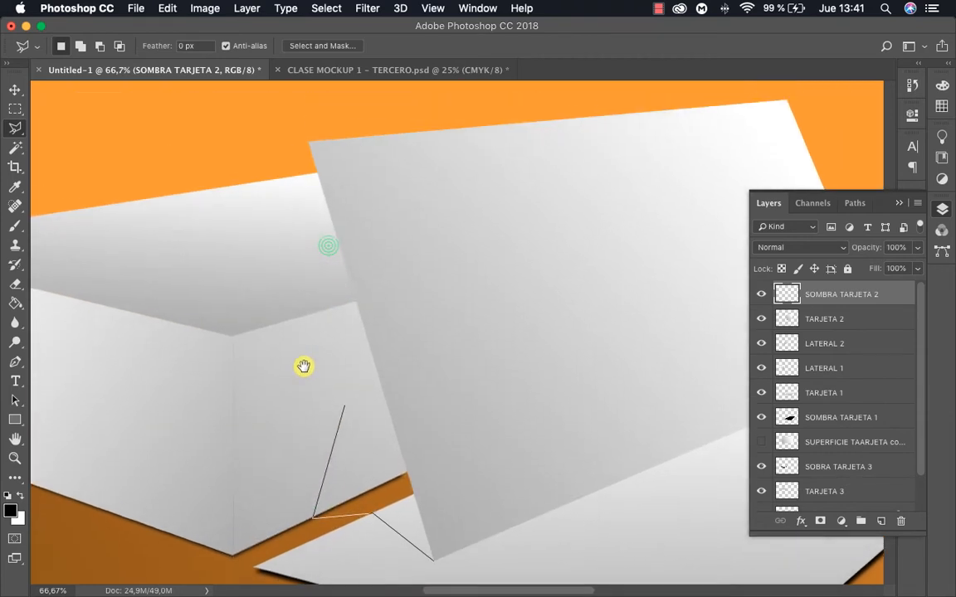
left_click(309, 315)
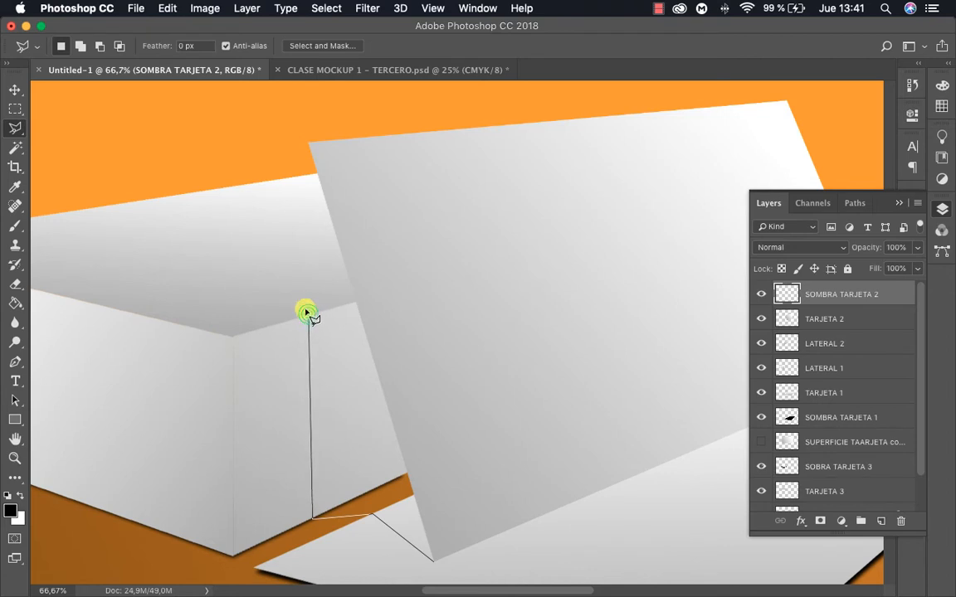
left_click(268, 254)
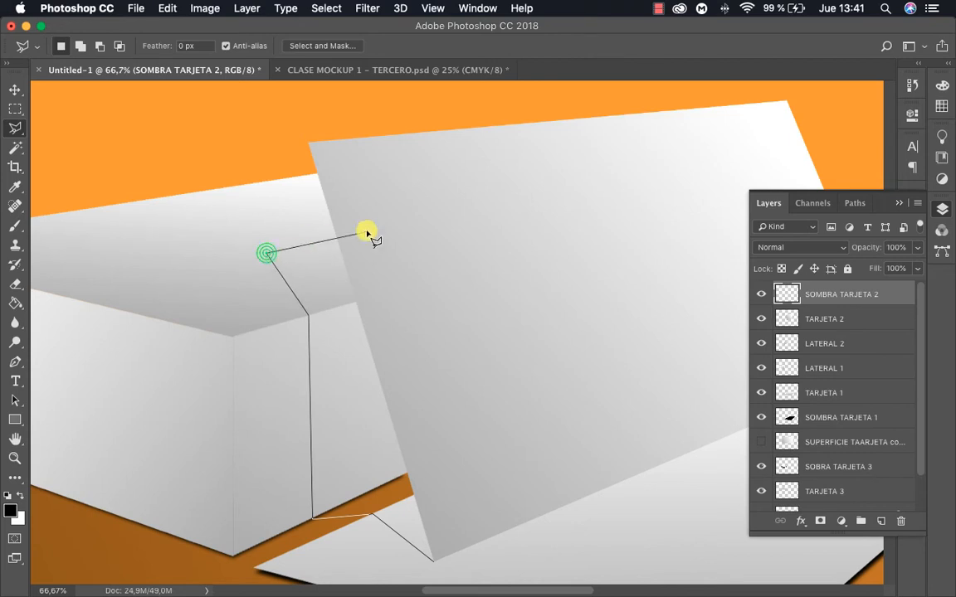
left_click(437, 222)
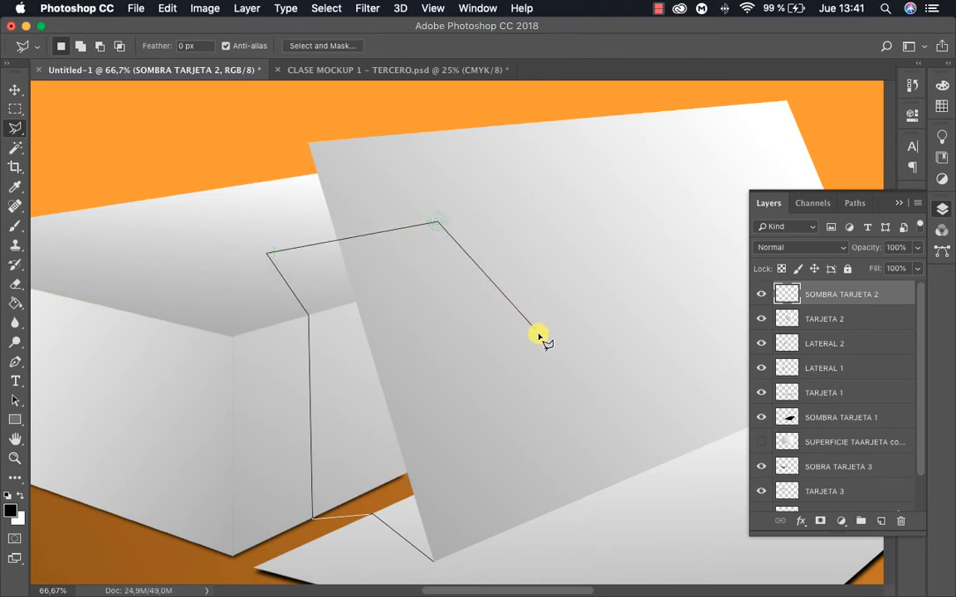
left_click(433, 562)
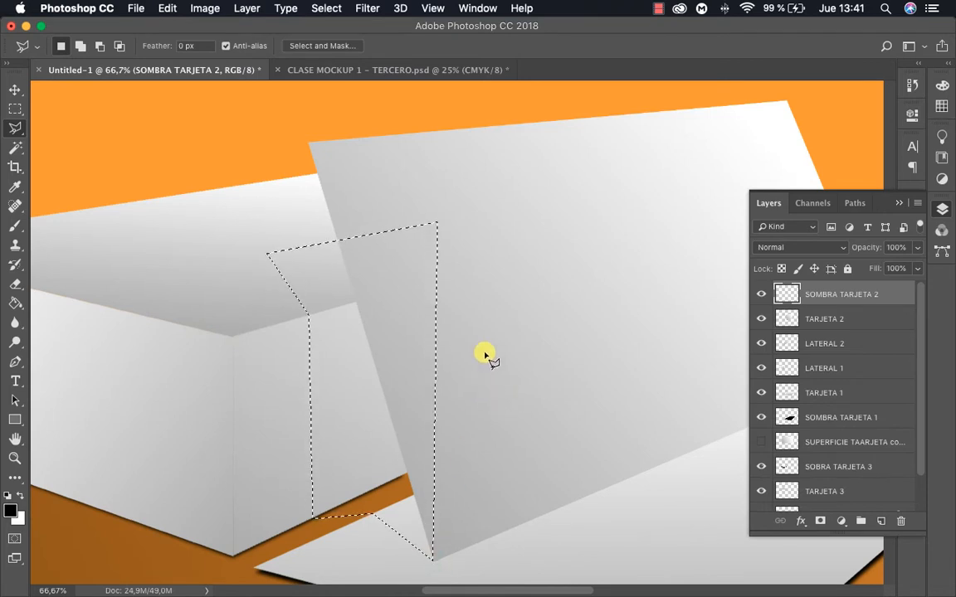
Fill the shadow selection with black on the SOMBRA TARJETA 2 layer and remove the selection
key("z")
left_click(440, 374, "alt")
left_click_drag(484, 380, 449, 366)
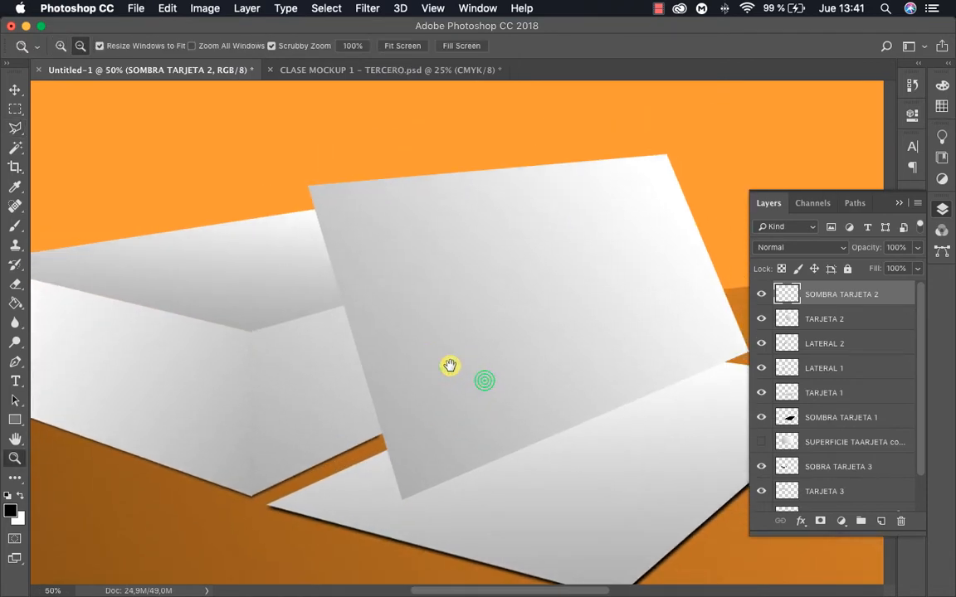
key("g")
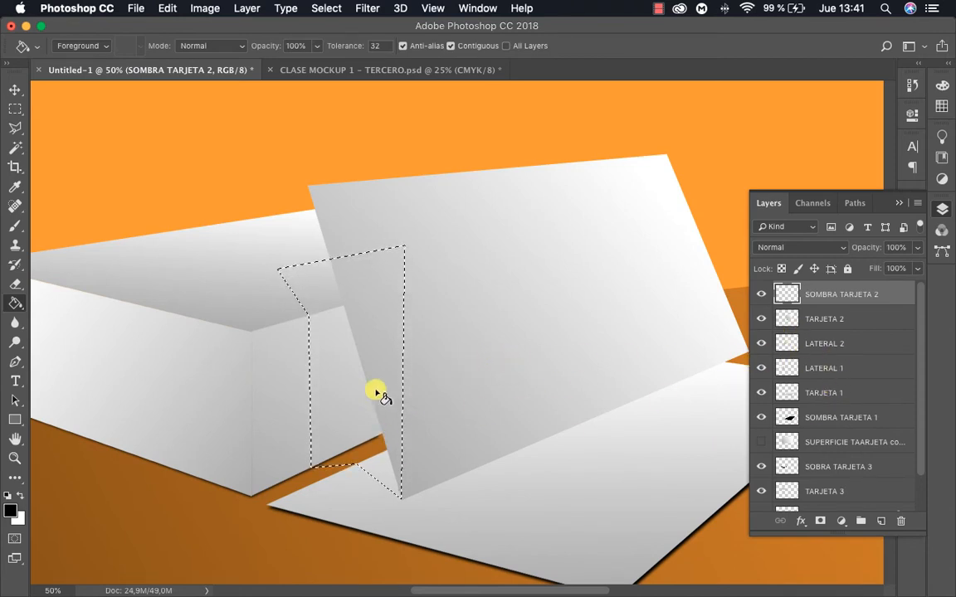
left_click(337, 377)
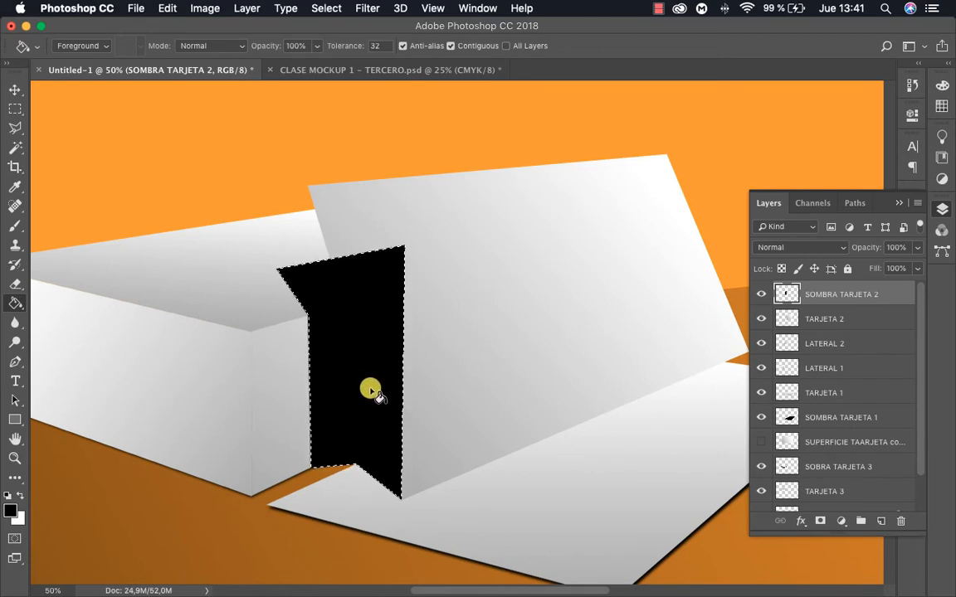
key("super+d")
key("v")
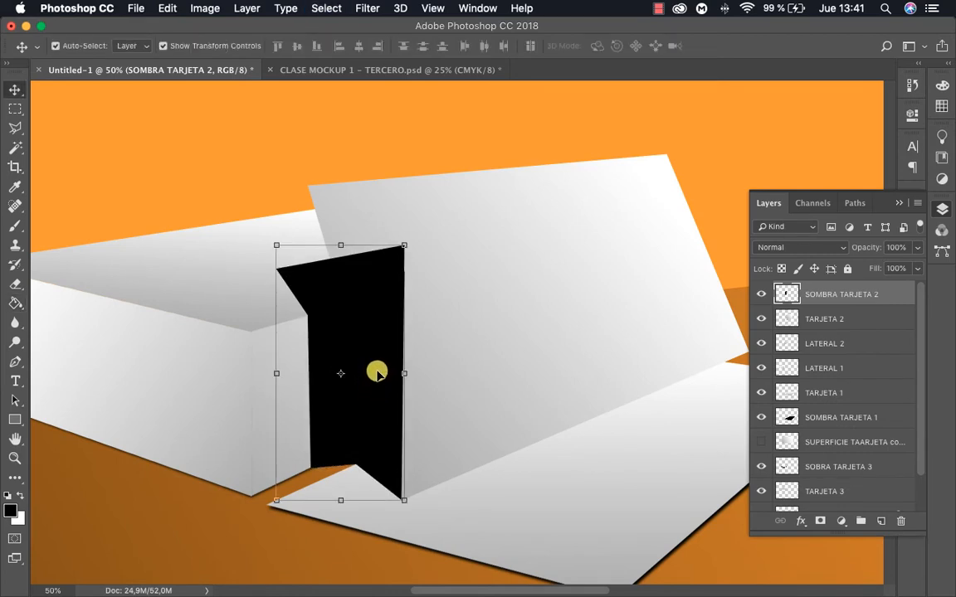
Place the SOMBRA TARJETA 2 layer directly beneath TARJETA 2 and check the shadow shape behind the leaning card
left_click_drag(844, 299, 840, 323)
key("z")
left_click(479, 381, "alt")
left_click(524, 386, "alt")
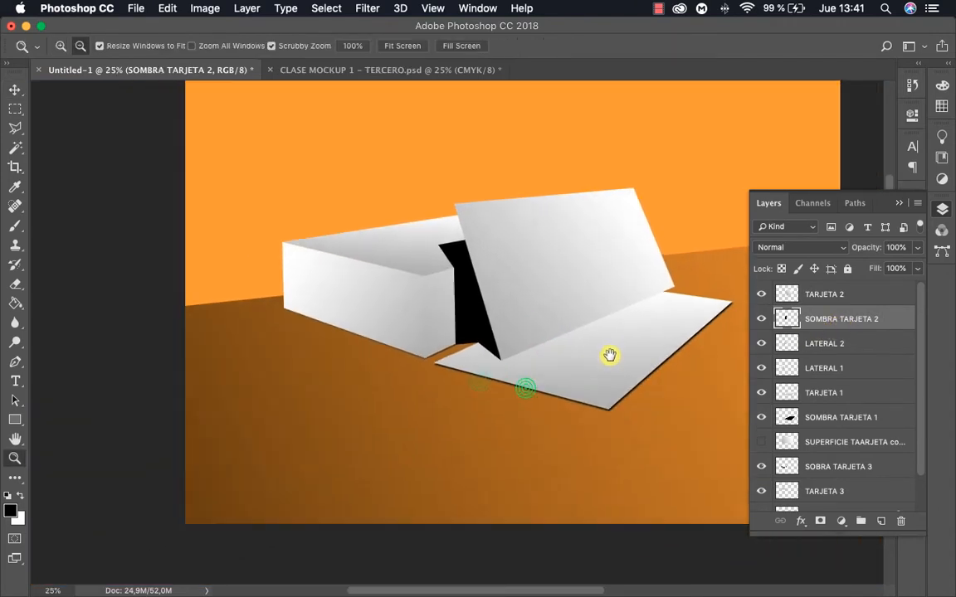
left_click(570, 334)
left_click(508, 320)
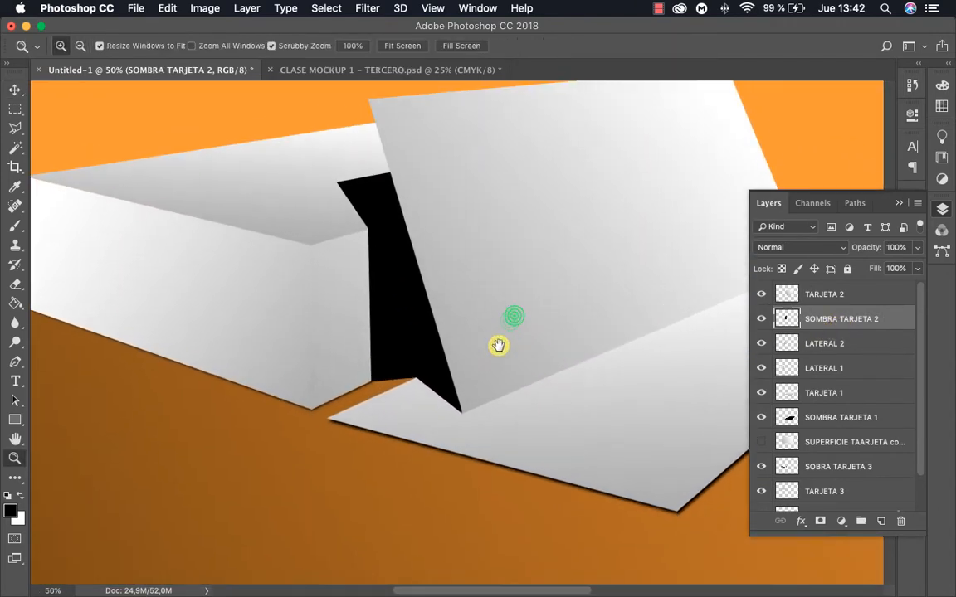
Apply a Gaussian Blur with a 2.5 pixel radius to the SOMBRA TARJETA 2 layer
scroll(496, 380, "up", 2)
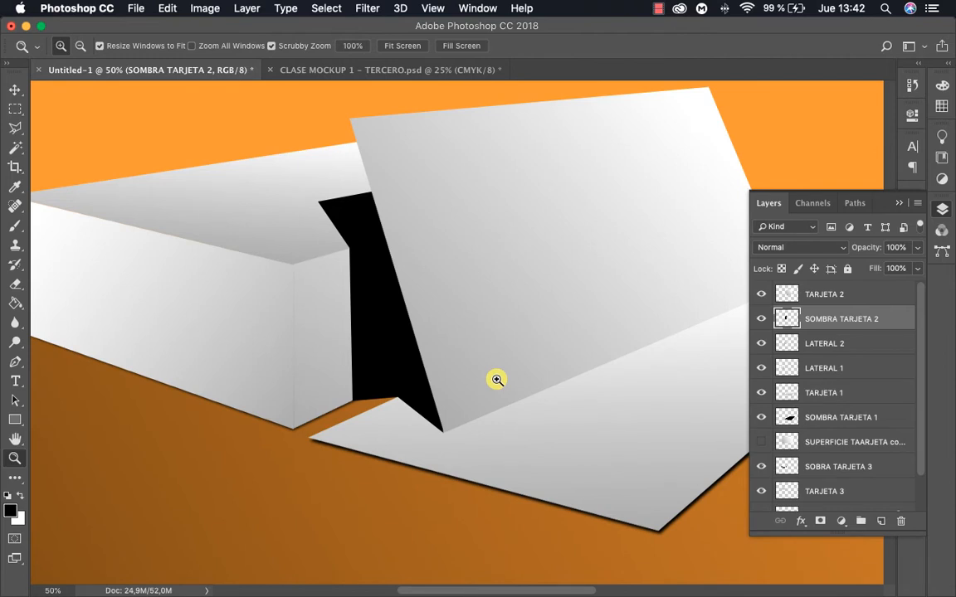
key("v")
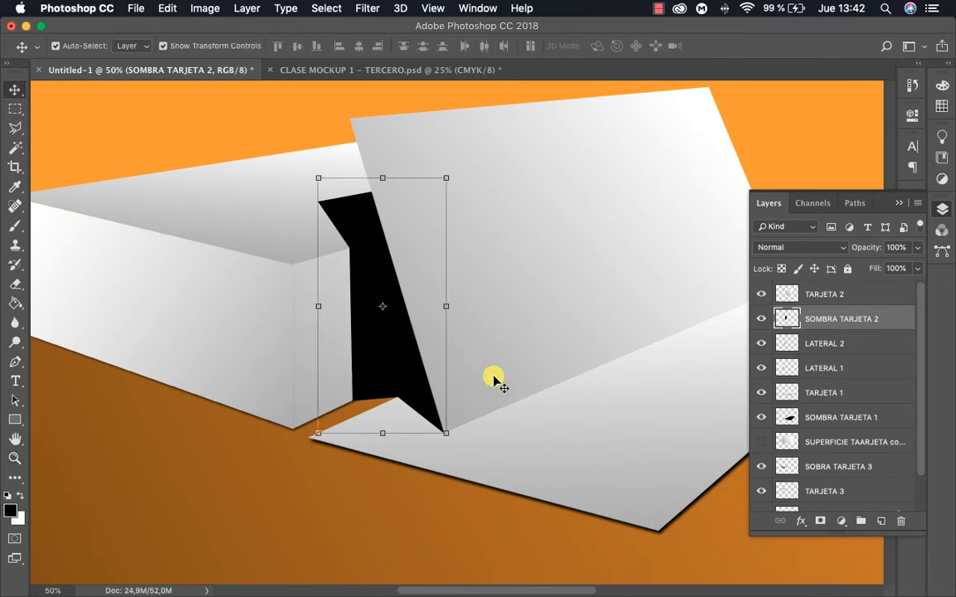
left_click(365, 10)
mouse_move(463, 187)
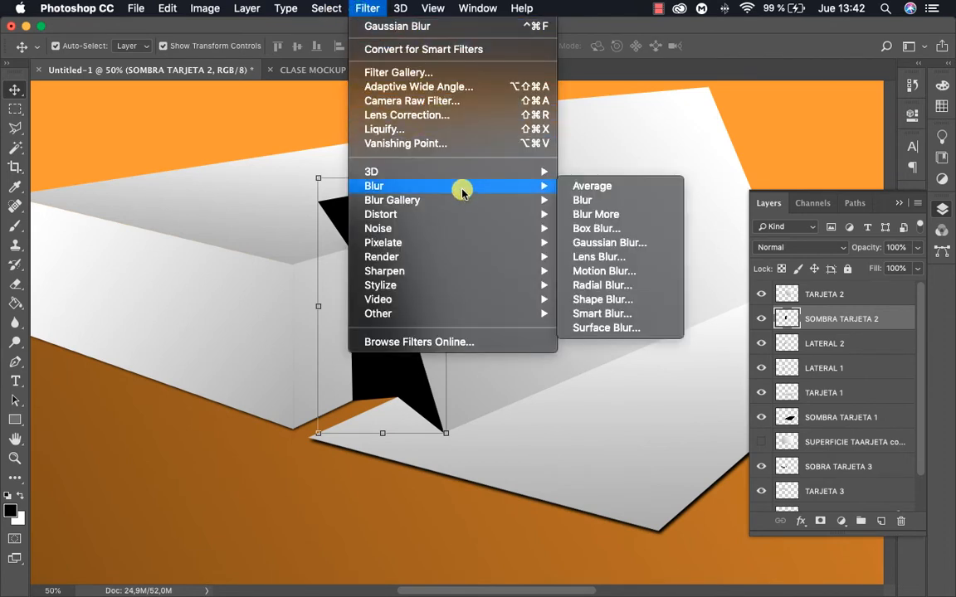
left_click(634, 243)
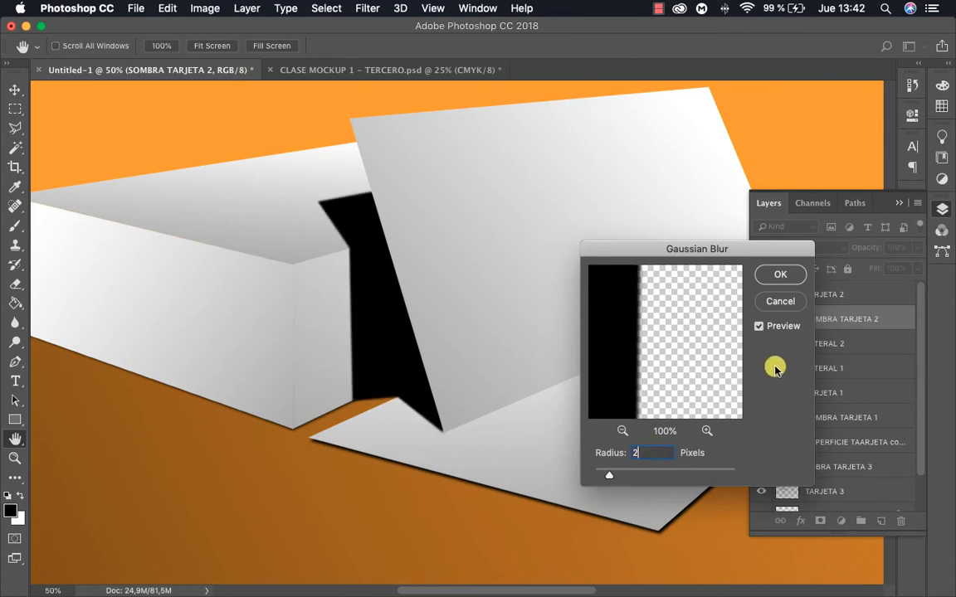
left_click(758, 327)
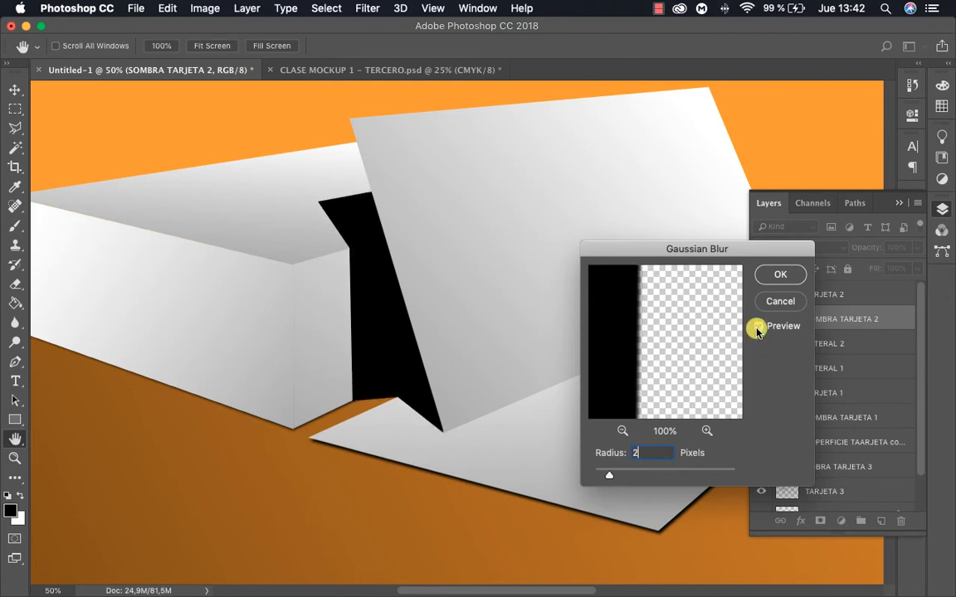
left_click(758, 328)
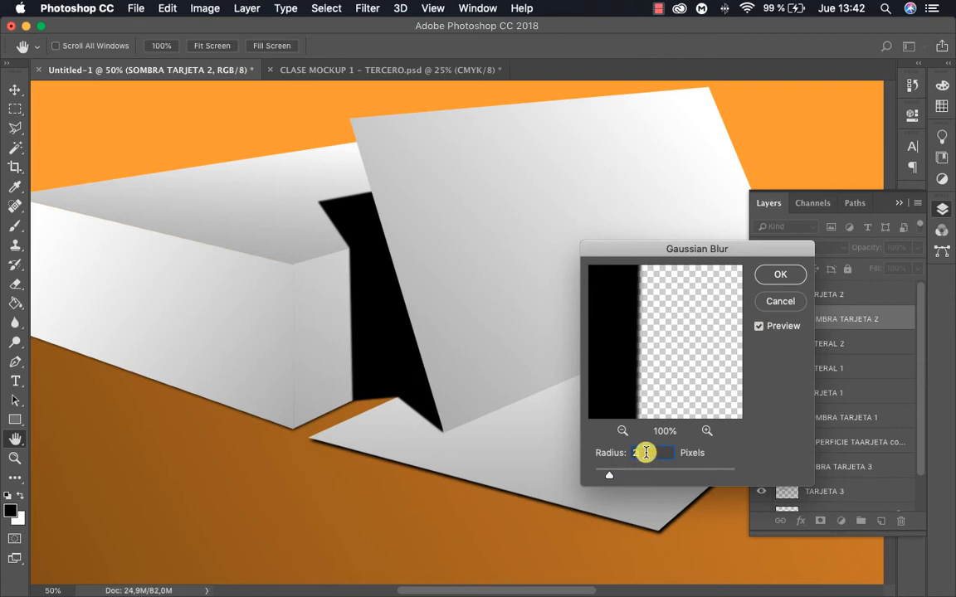
type("5")
left_click(759, 326)
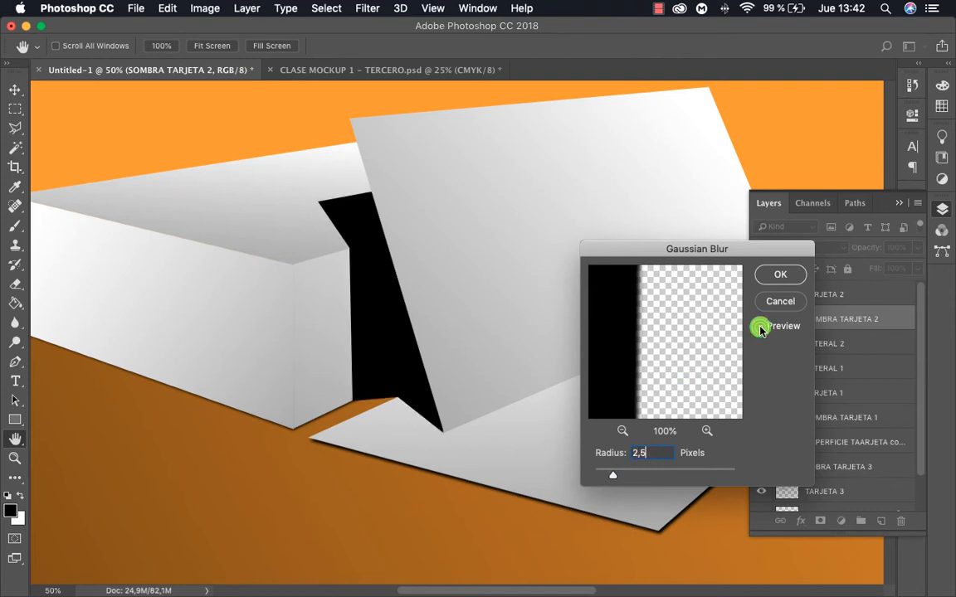
left_click(780, 273)
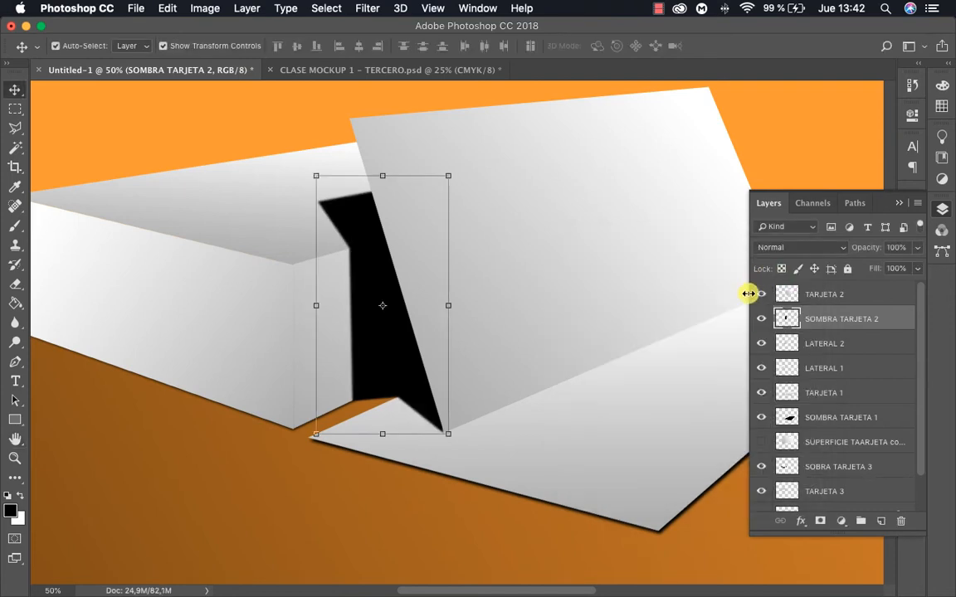
Add a layer mask to the SOMBRA TARJETA 2 layer
scroll(609, 317, "right", 2)
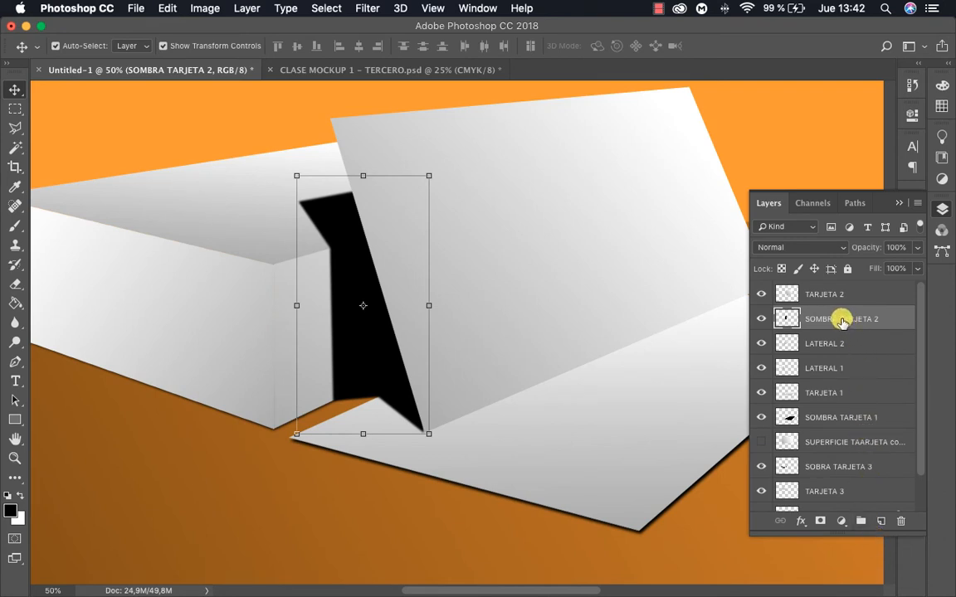
left_click(818, 520)
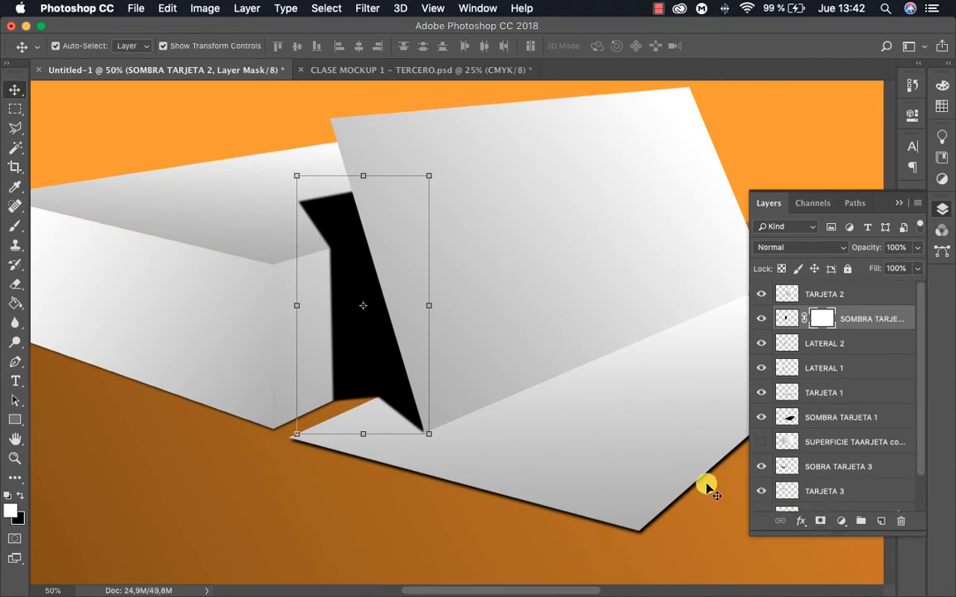
left_click_drag(513, 284, 608, 332)
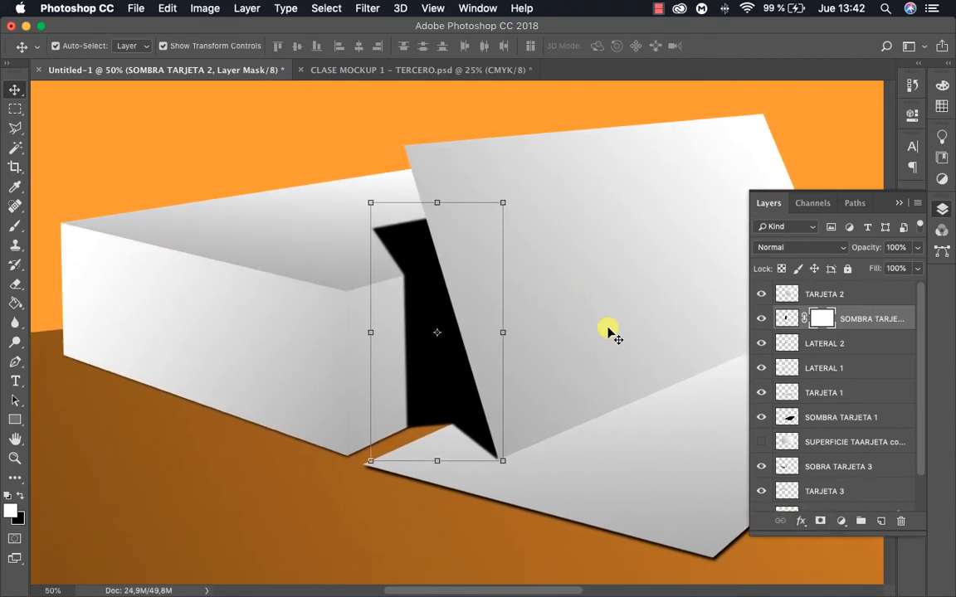
Fade the shadow's upper and outer parts by painting black on its mask with a 476 px soft round brush at 0% hardness
key("b")
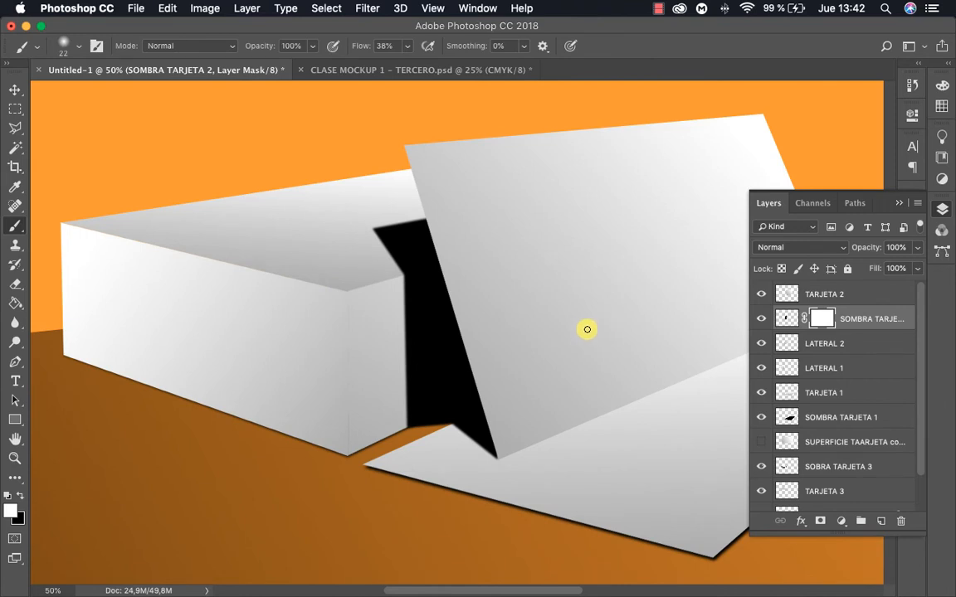
right_click(494, 323)
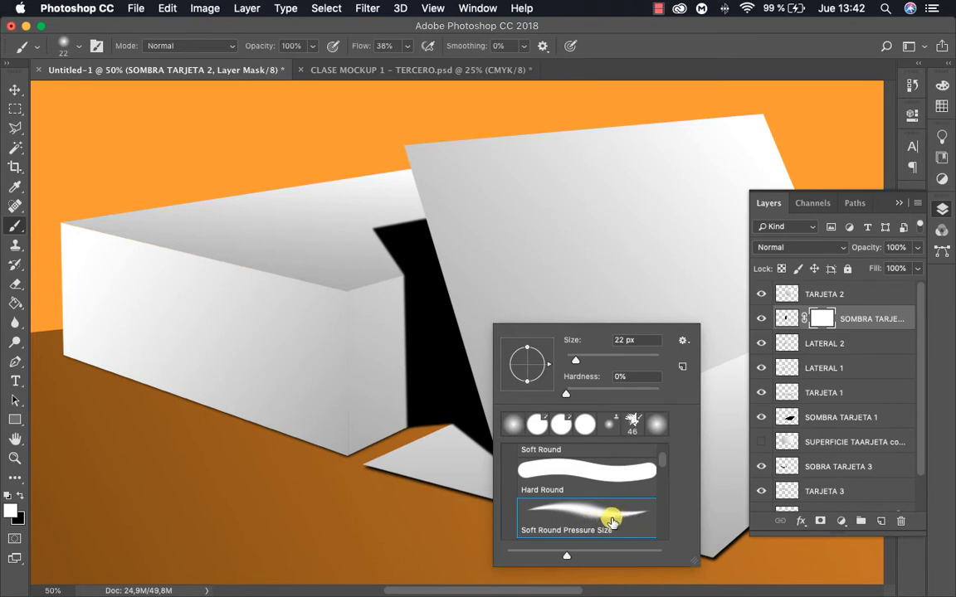
left_click(639, 357)
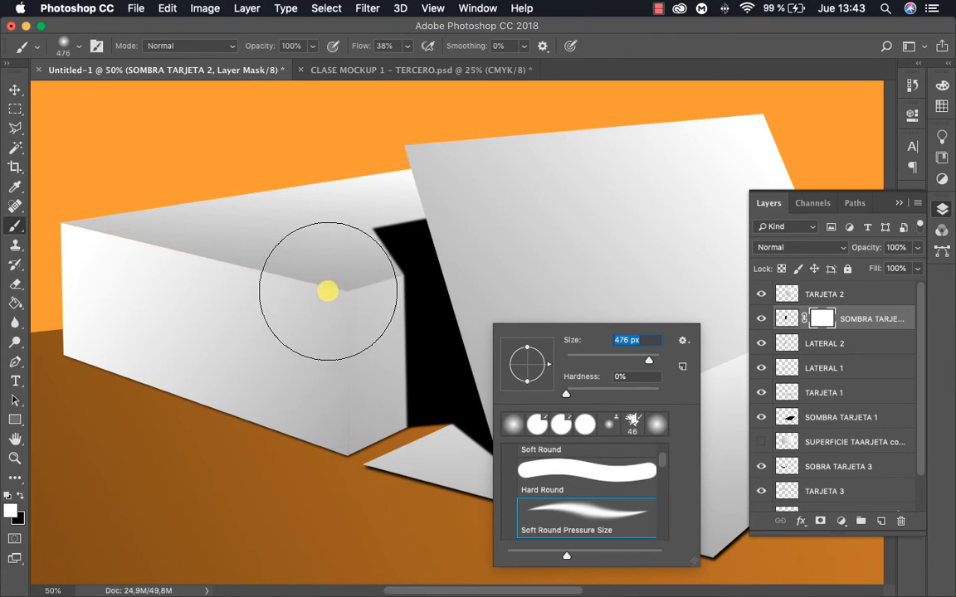
left_click(323, 290)
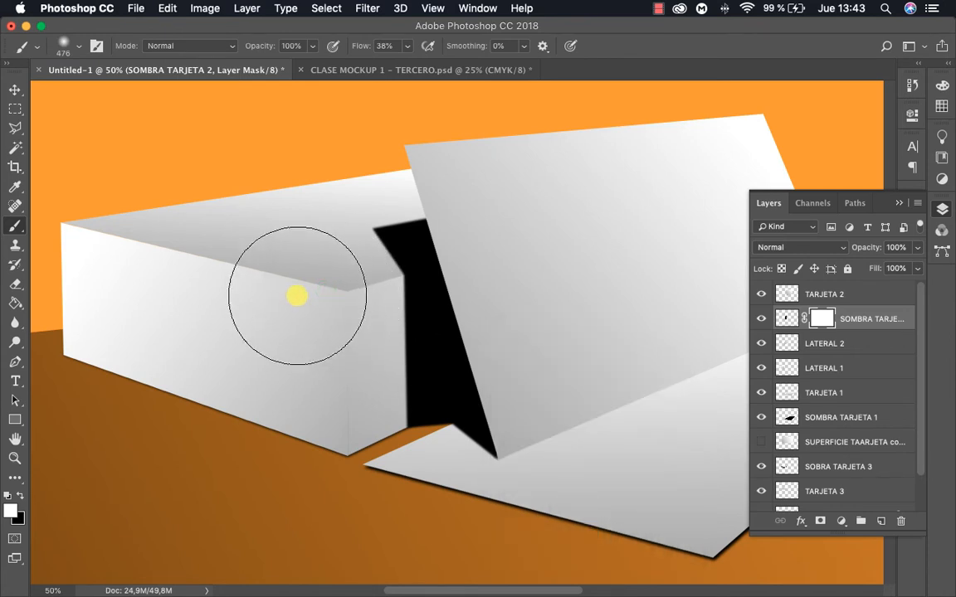
key("x")
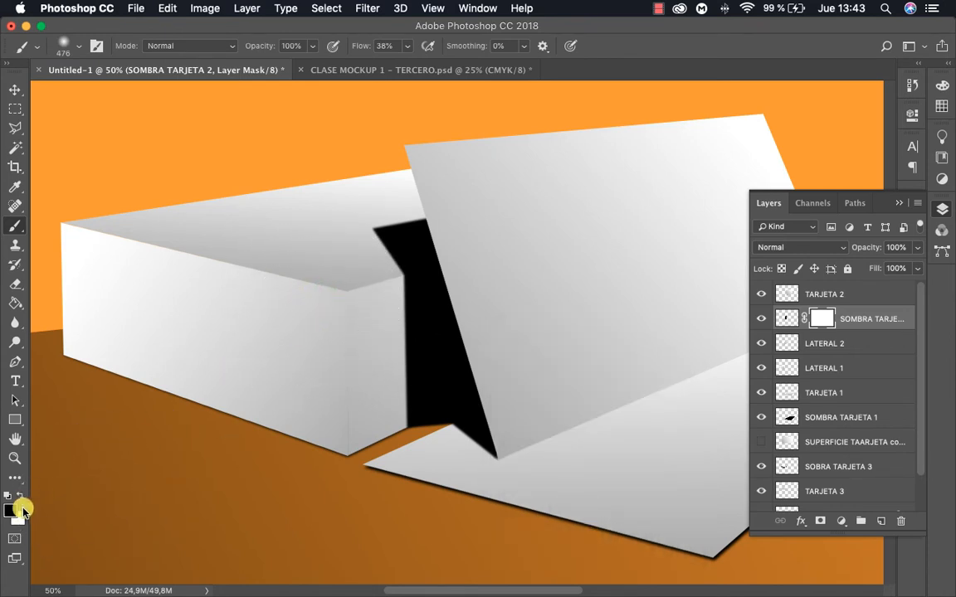
mouse_move(326, 224)
left_mouse_down()
mouse_move(339, 260)
mouse_move(314, 352)
mouse_move(329, 344)
mouse_move(363, 271)
mouse_move(364, 224)
mouse_move(364, 289)
mouse_move(356, 361)
mouse_move(306, 461)
mouse_move(342, 430)
mouse_move(447, 229)
mouse_move(506, 257)
mouse_move(524, 283)
mouse_move(522, 306)
mouse_move(493, 315)
mouse_move(463, 306)
mouse_move(487, 268)
mouse_move(471, 173)
left_mouse_up()
mouse_move(316, 256)
left_mouse_down()
mouse_move(327, 206)
mouse_move(327, 277)
mouse_move(336, 228)
mouse_move(339, 240)
mouse_move(330, 333)
mouse_move(353, 229)
mouse_move(325, 367)
mouse_move(348, 344)
mouse_move(332, 414)
mouse_move(351, 387)
mouse_move(332, 414)
mouse_move(337, 443)
mouse_move(361, 443)
mouse_move(331, 443)
mouse_move(315, 414)
left_mouse_up()
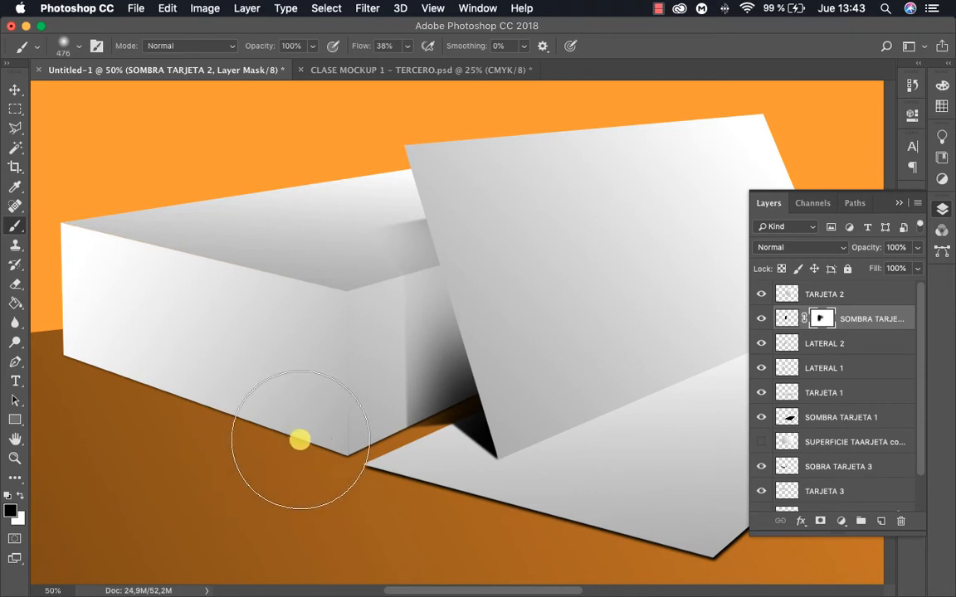
Lower the brush opacity to 40% and refine the shadow mask, softening the lower part with black and restoring the area behind the card with white
left_click(314, 46)
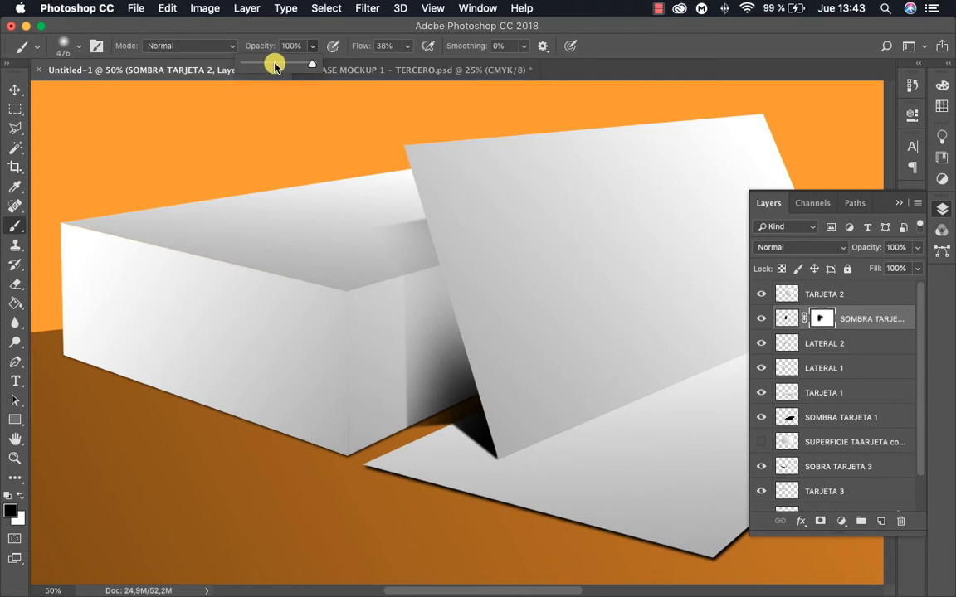
left_click_drag(276, 66, 272, 67)
mouse_move(455, 274)
left_mouse_down()
mouse_move(470, 311)
mouse_move(422, 395)
mouse_move(401, 404)
mouse_move(406, 397)
mouse_move(417, 470)
mouse_move(399, 461)
left_mouse_up()
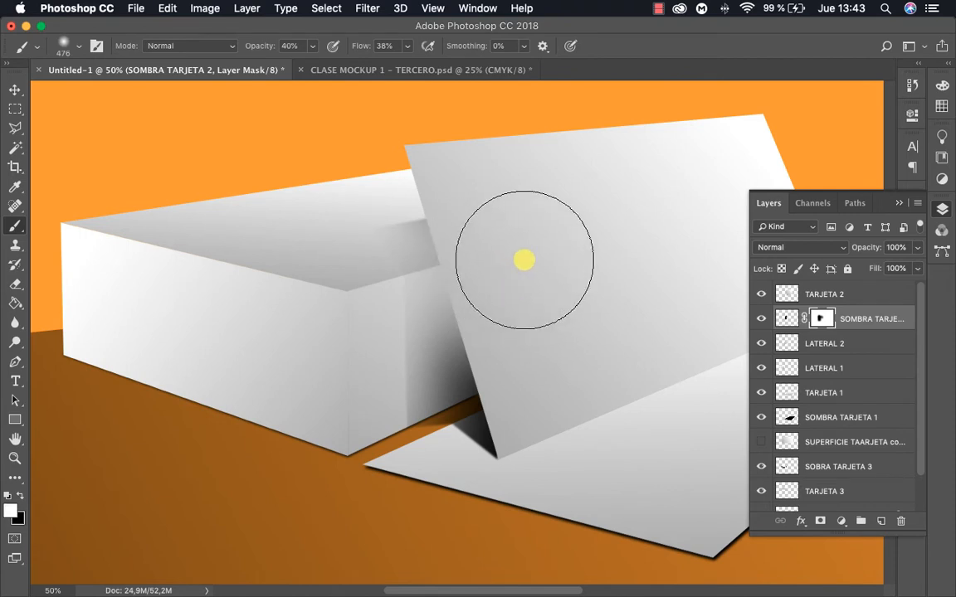
left_click(504, 256)
mouse_move(506, 261)
left_mouse_down()
mouse_move(520, 266)
mouse_move(501, 251)
left_mouse_up()
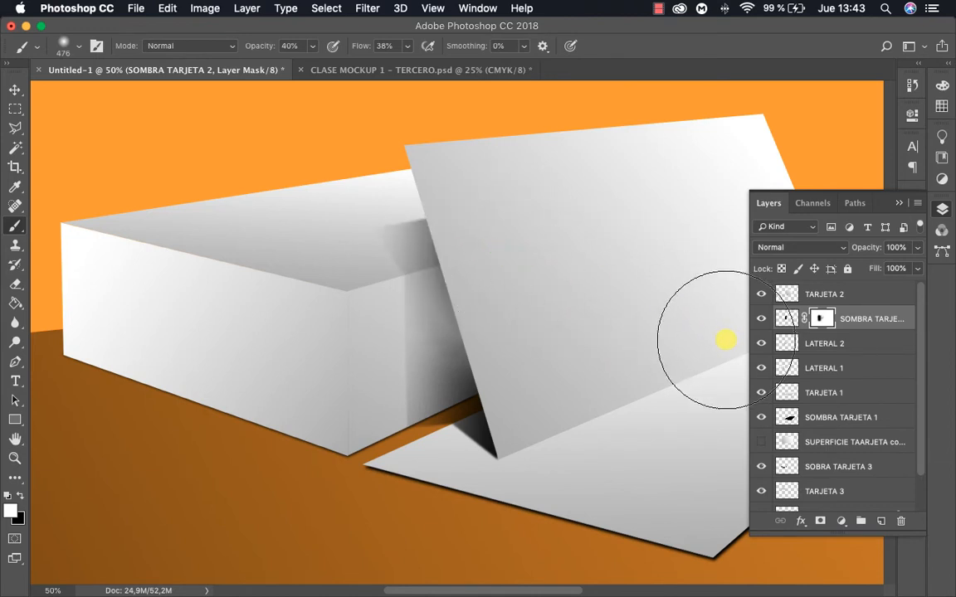
Soften the shadow on the stack's short side by painting black on the mask at 40% opacity
key("z")
left_click(552, 321, "alt")
left_click(556, 323, "alt")
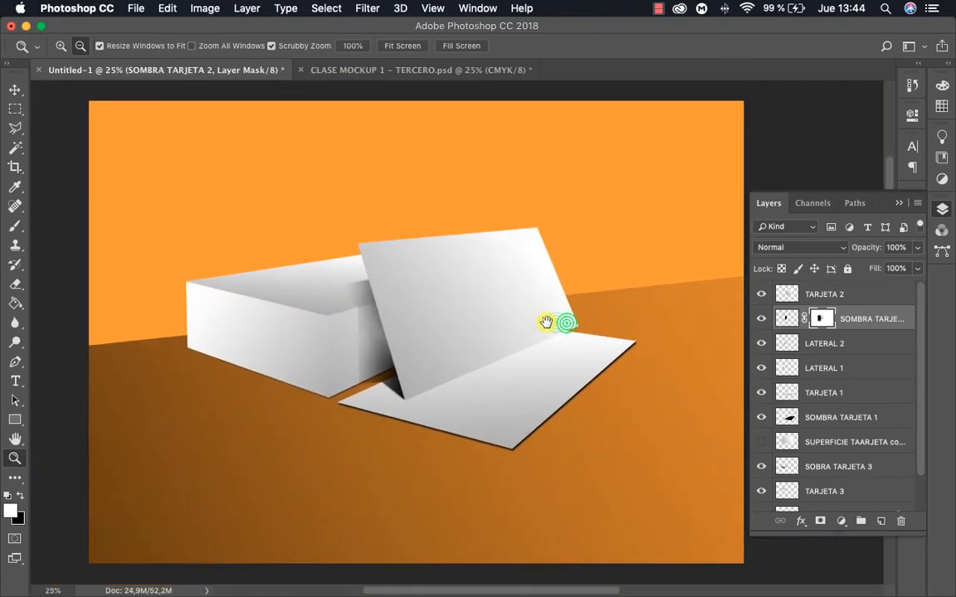
left_click(477, 322)
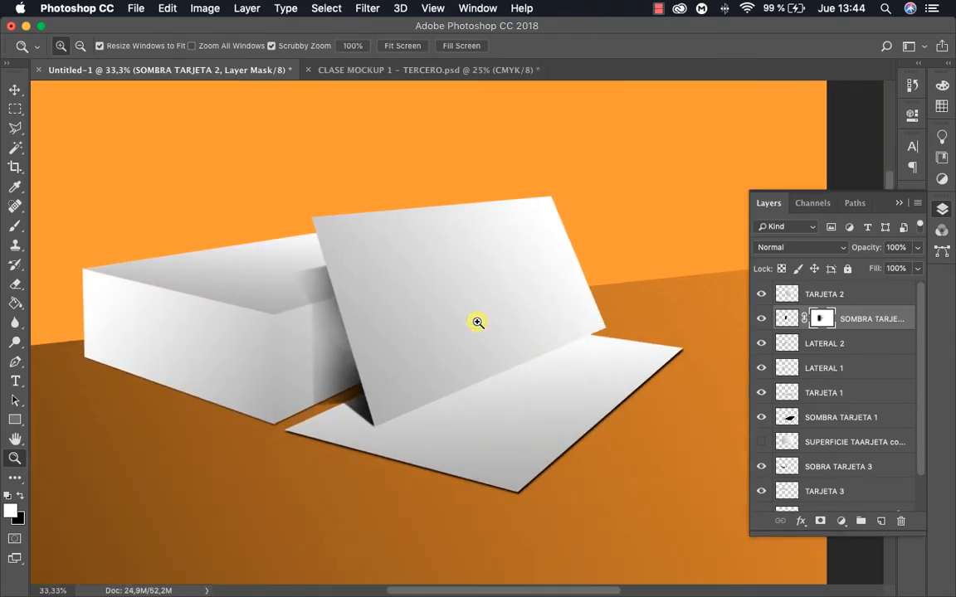
left_click(369, 363)
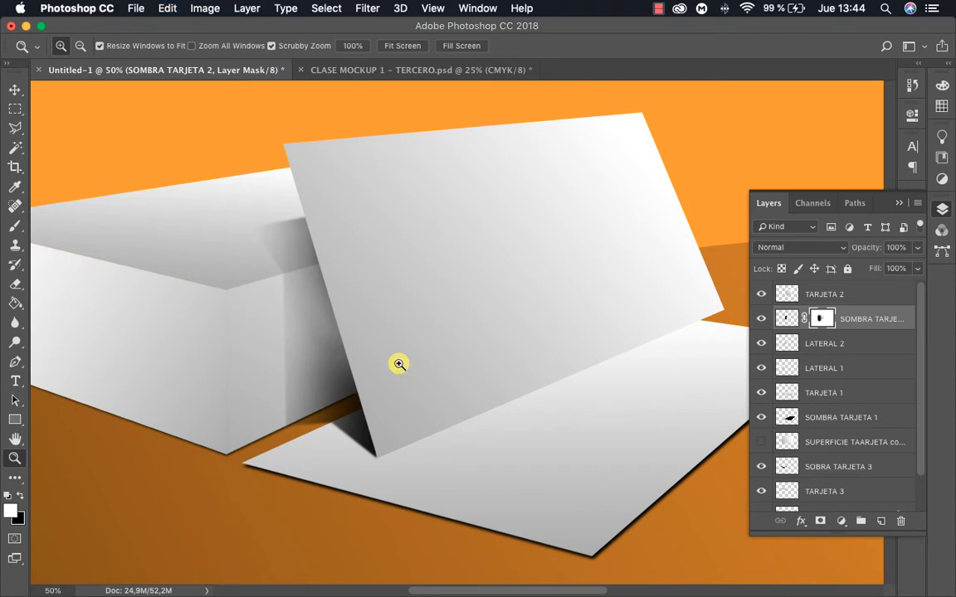
key("x")
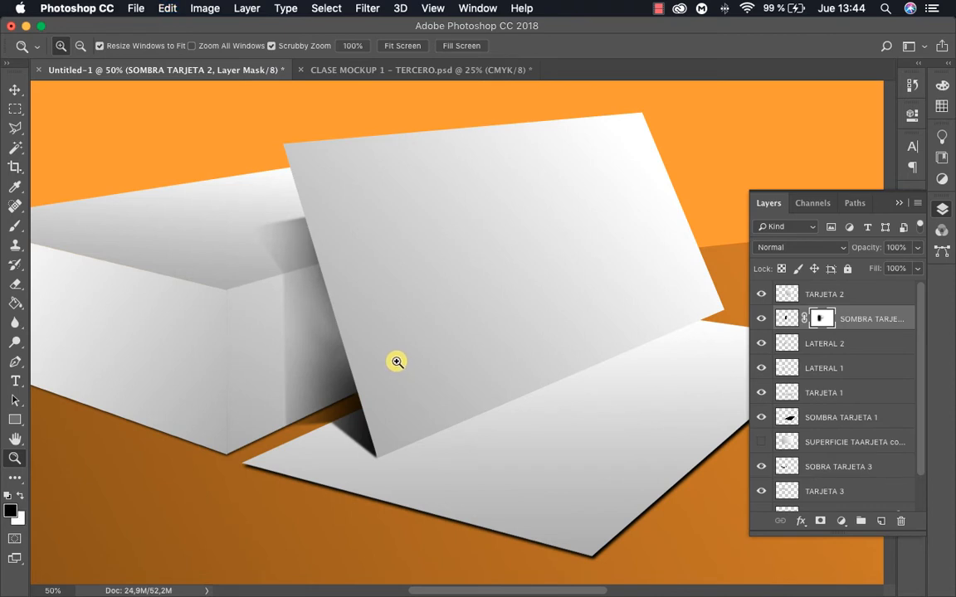
key("b")
left_click(277, 328)
left_click(258, 320)
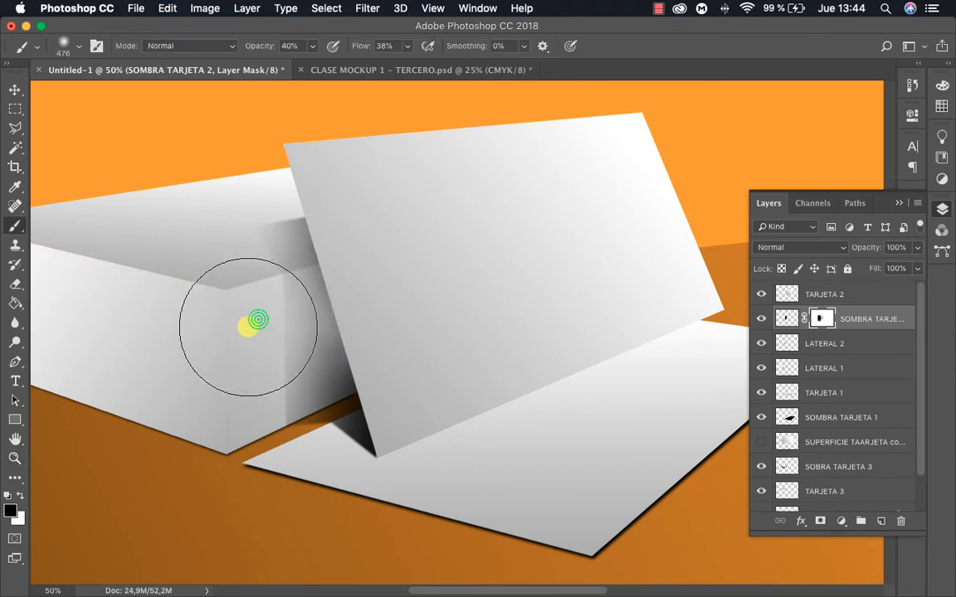
left_click(222, 333)
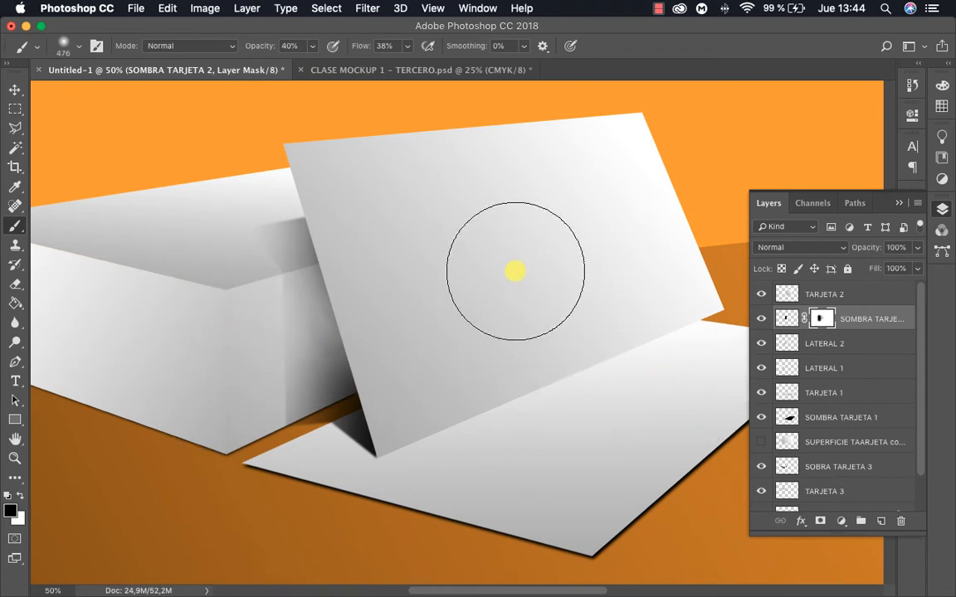
Restore some shadow along the leaning card's edge by painting white on the mask with an 81 px brush
key("x")
right_click(494, 275)
left_click_drag(614, 296, 619, 304)
left_click(370, 320)
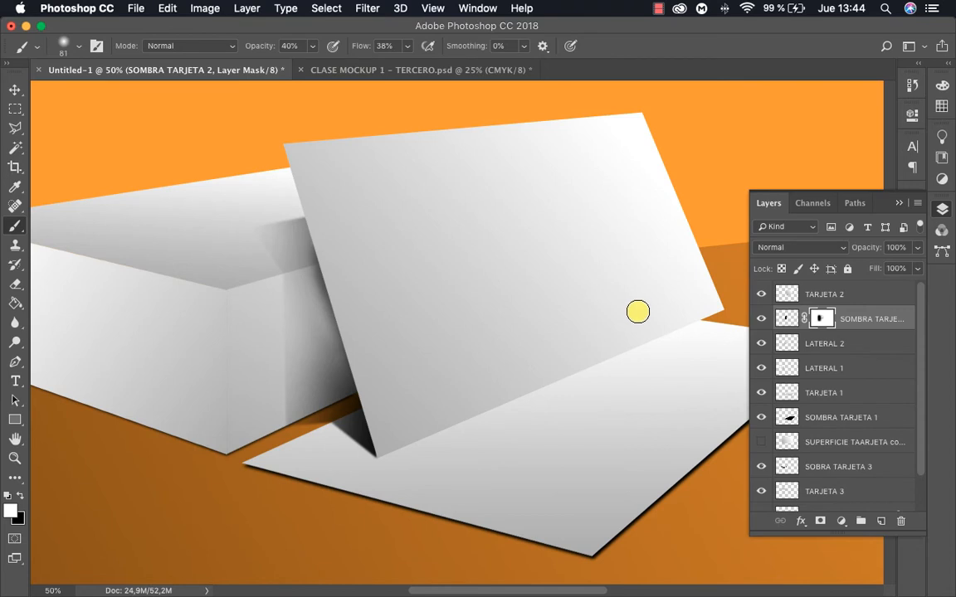
Examine the softened shadow between the stack and the leaning card, in the whole composition and close up
key("z")
left_click(463, 320, "alt")
left_click(568, 346, "alt")
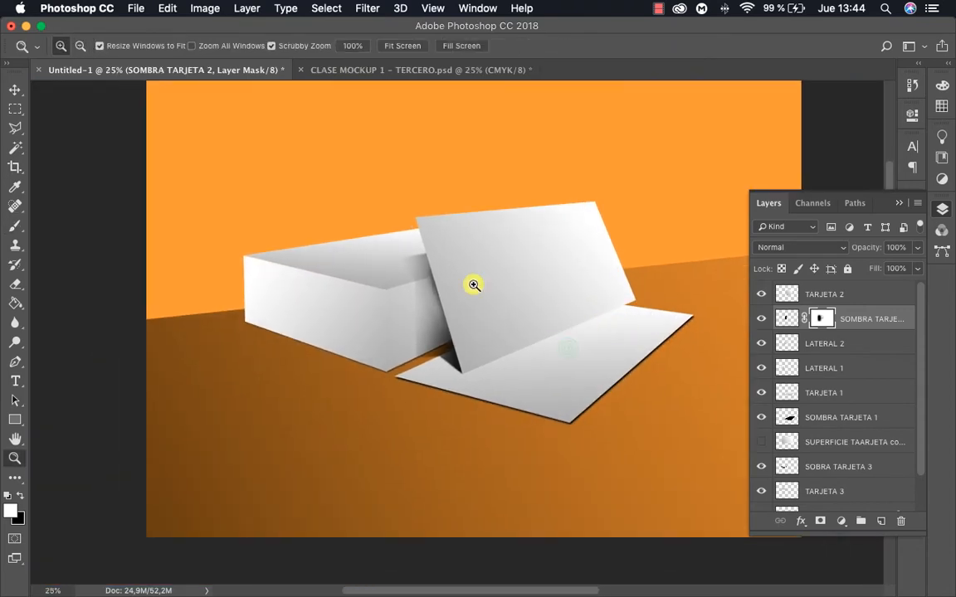
left_click(448, 286)
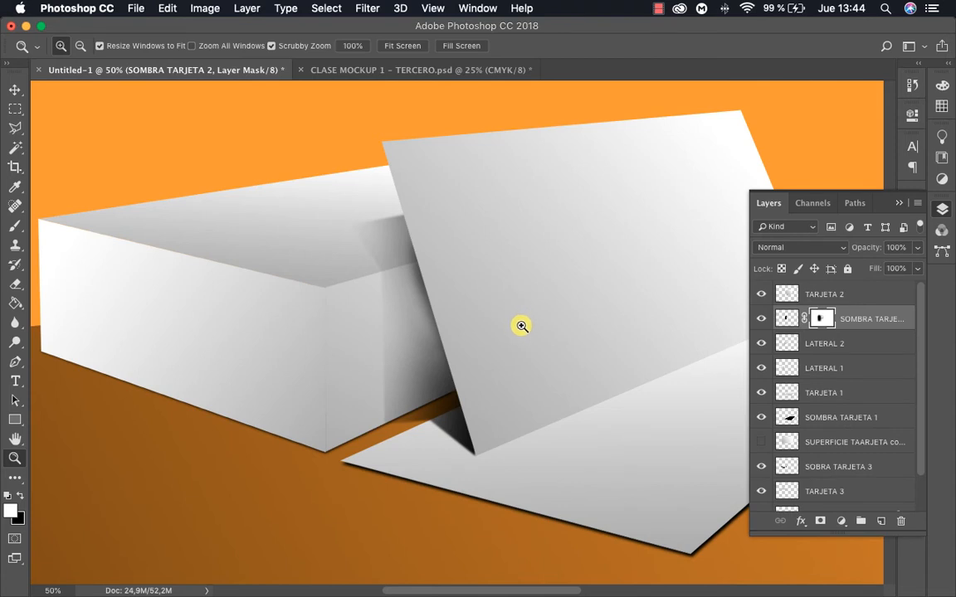
left_click(471, 314, "alt")
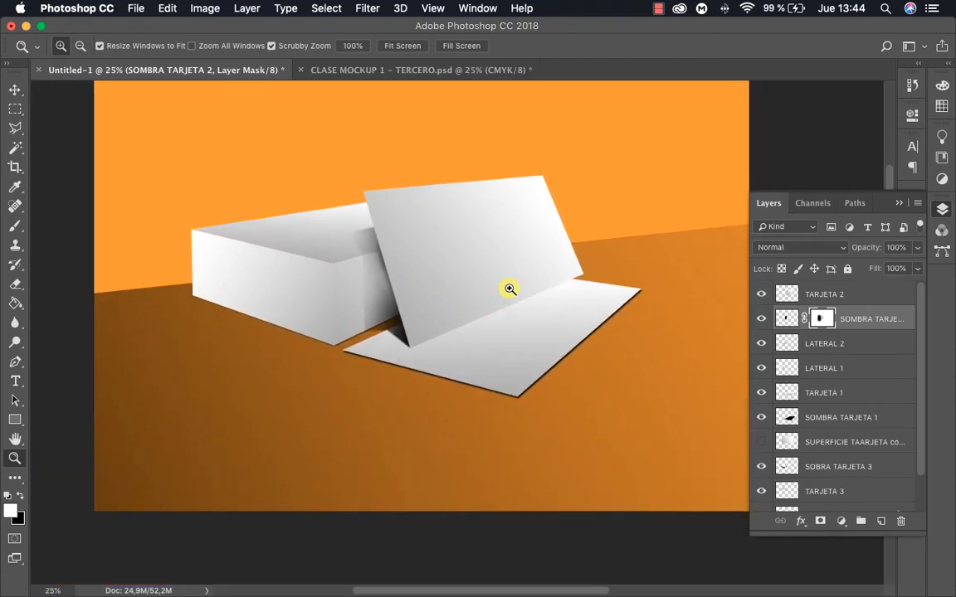
left_click(490, 263)
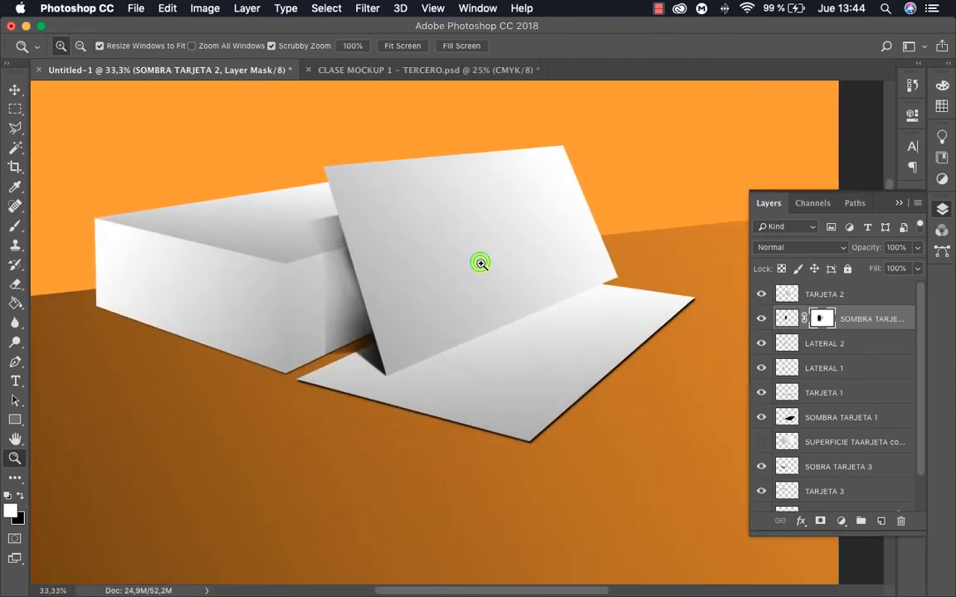
left_click(498, 306)
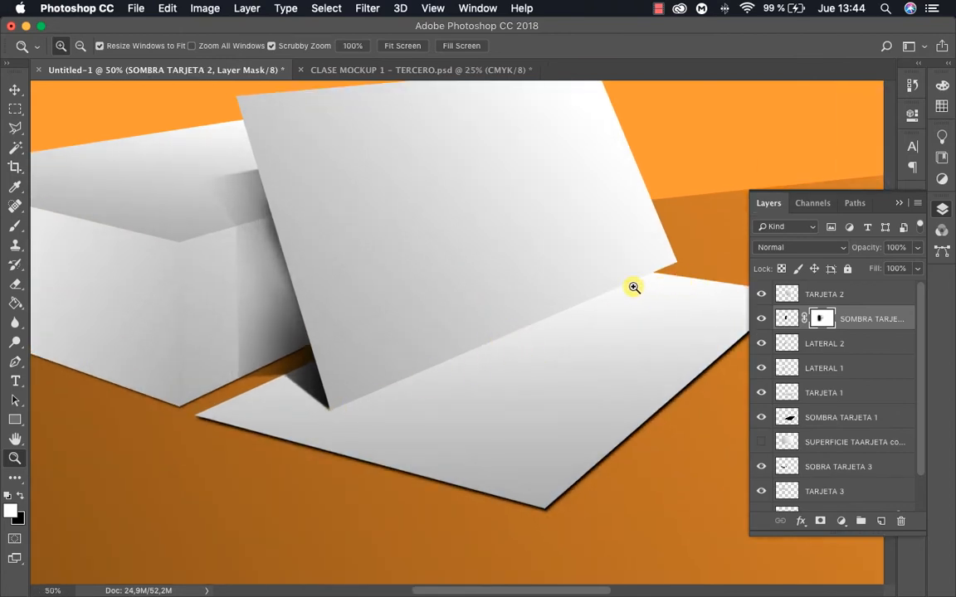
On the SOMBRA TARJETA 2 layer, outline a thin strip along the leaning card's lower edge with the Polygonal Lasso
key("v")
left_click(501, 265)
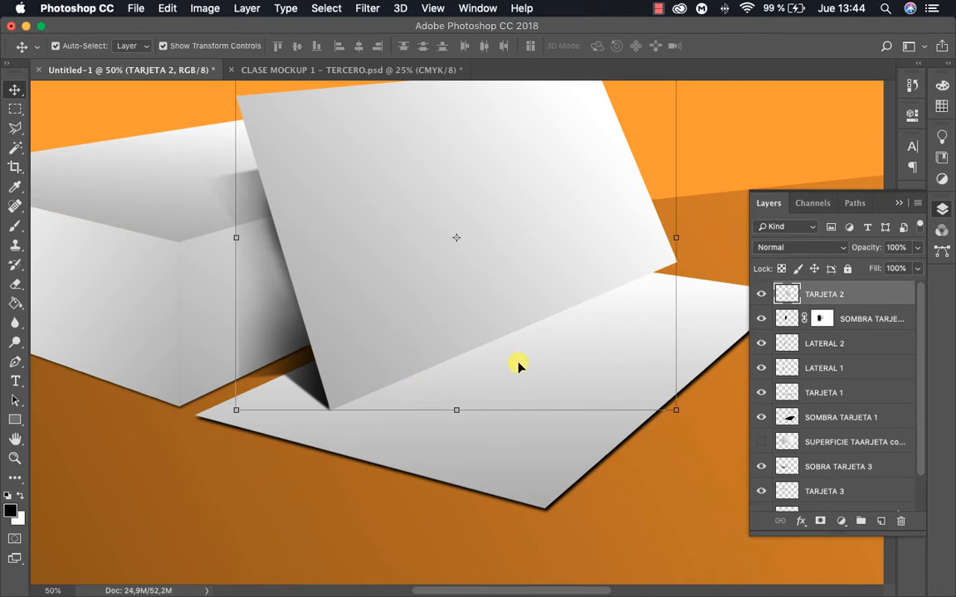
key("z")
left_click(497, 341)
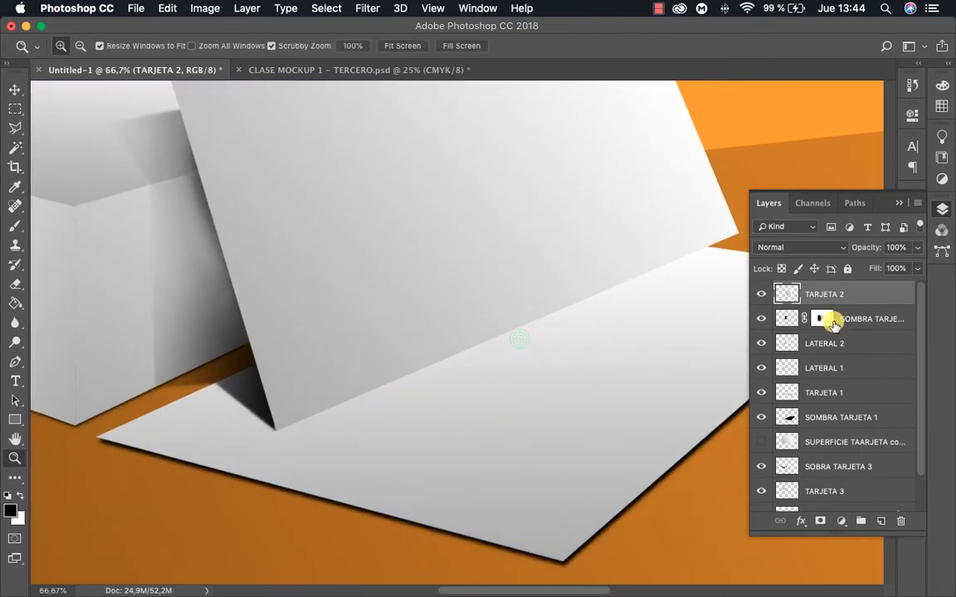
left_click(787, 317)
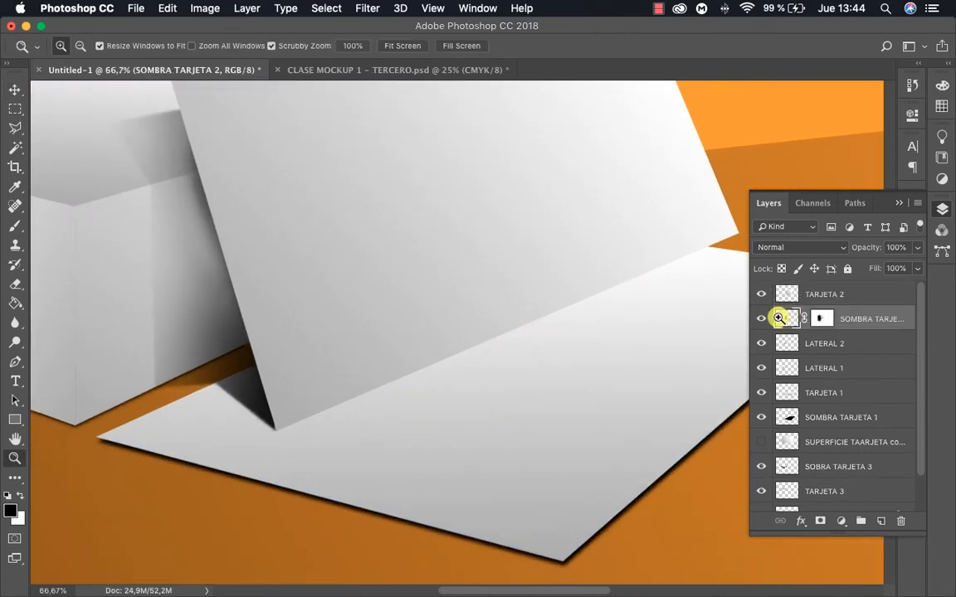
scroll(492, 388, "down", 2)
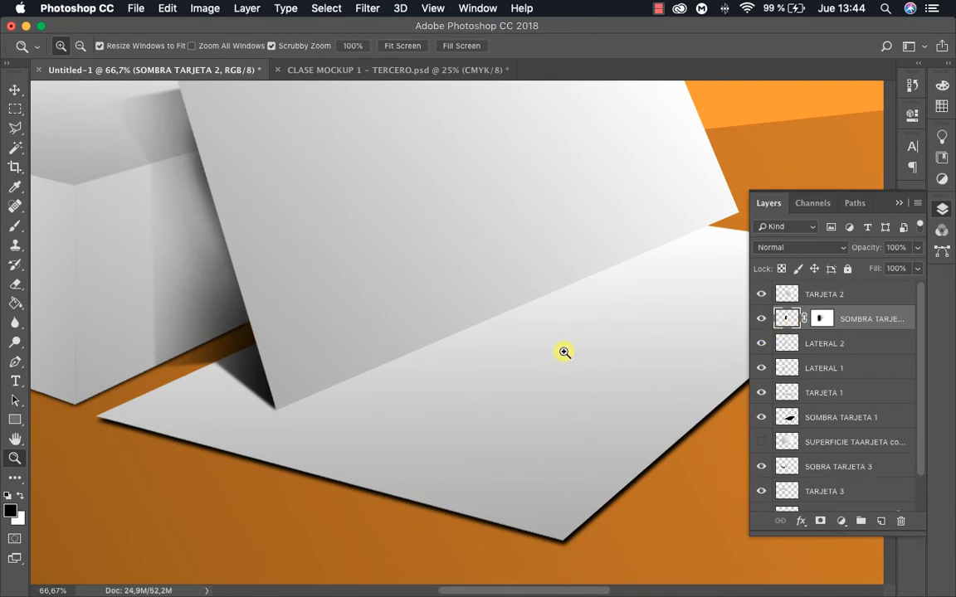
left_click(347, 383)
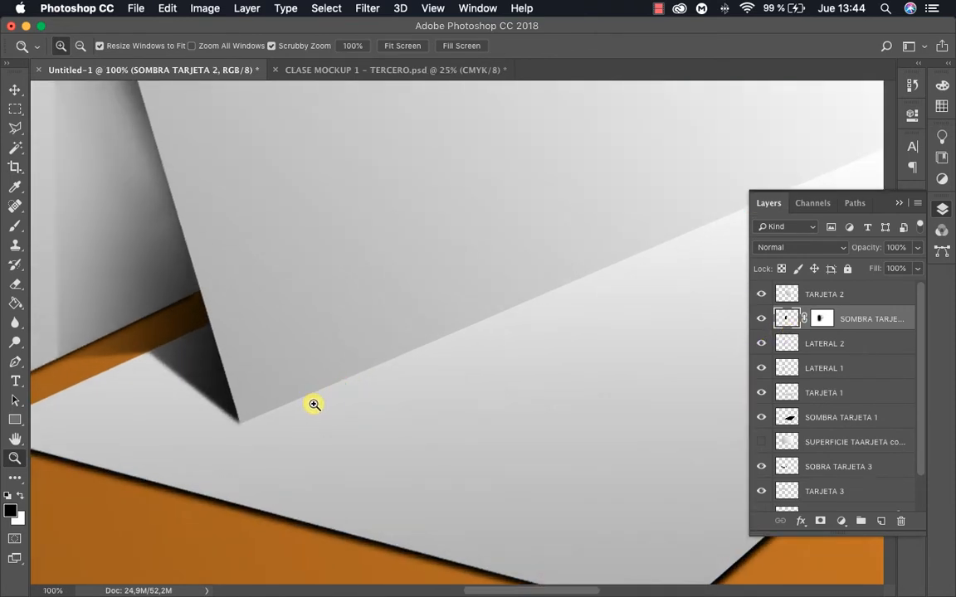
left_click_drag(341, 400, 307, 387)
key("l")
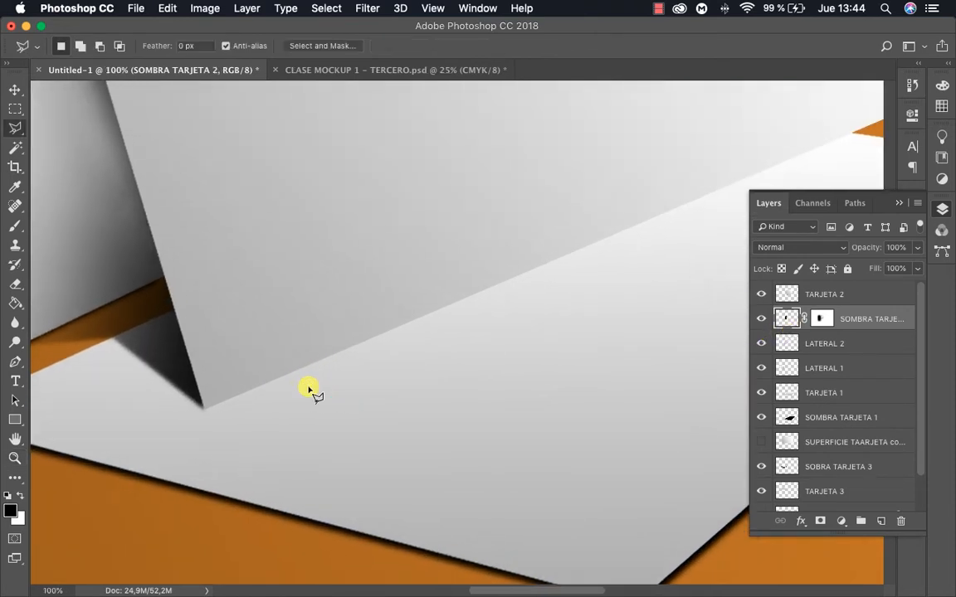
left_click(203, 407)
mouse_move(699, 247)
left_mouse_down()
mouse_move(590, 277)
mouse_move(375, 363)
left_mouse_up()
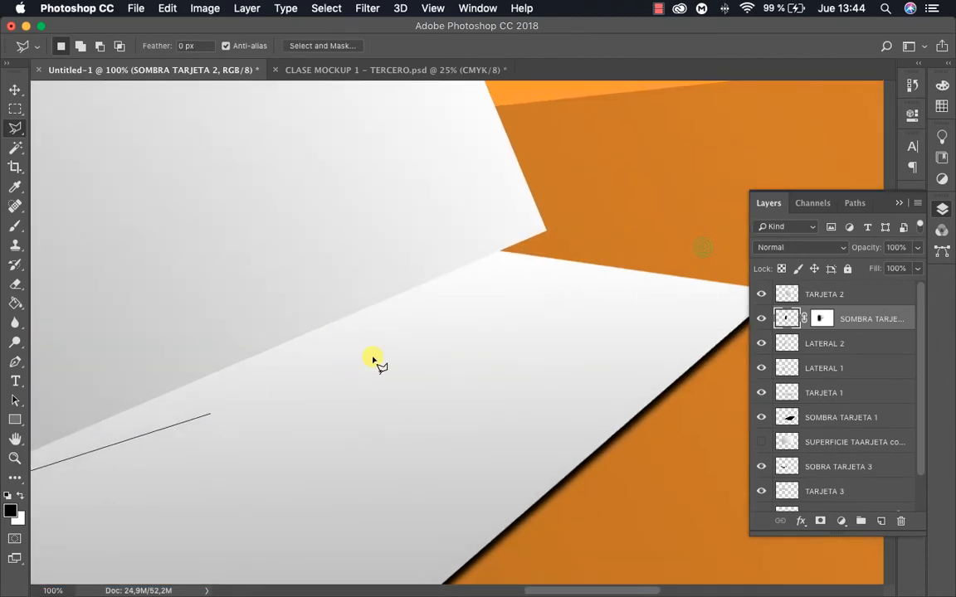
left_click(547, 233)
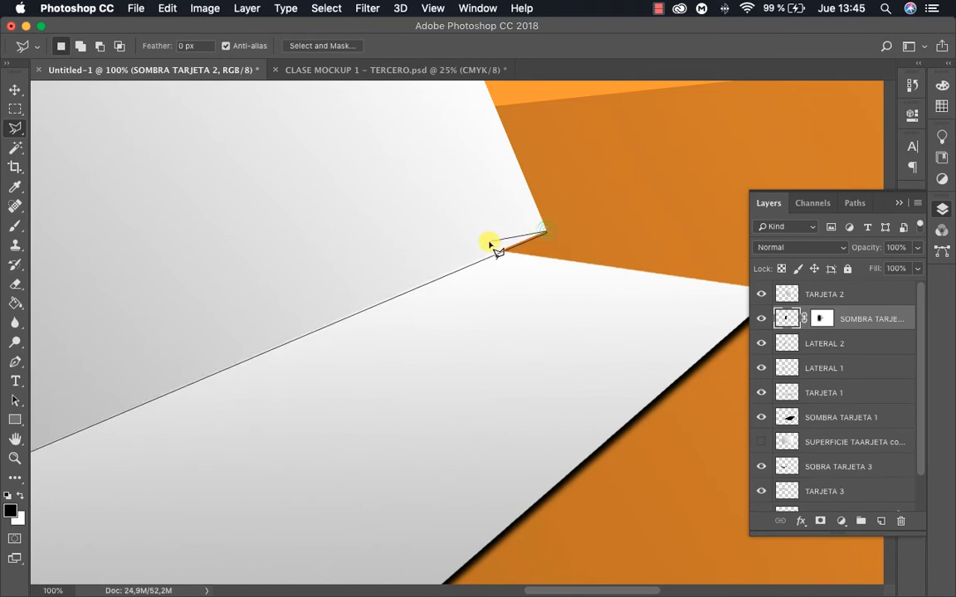
left_click(531, 216)
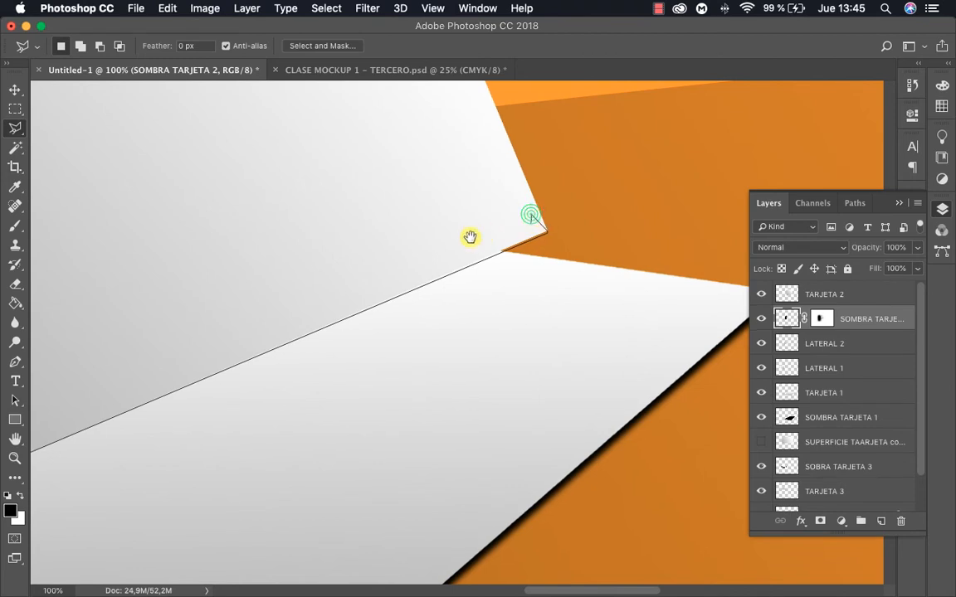
left_click_drag(474, 237, 763, 204)
left_click(152, 459)
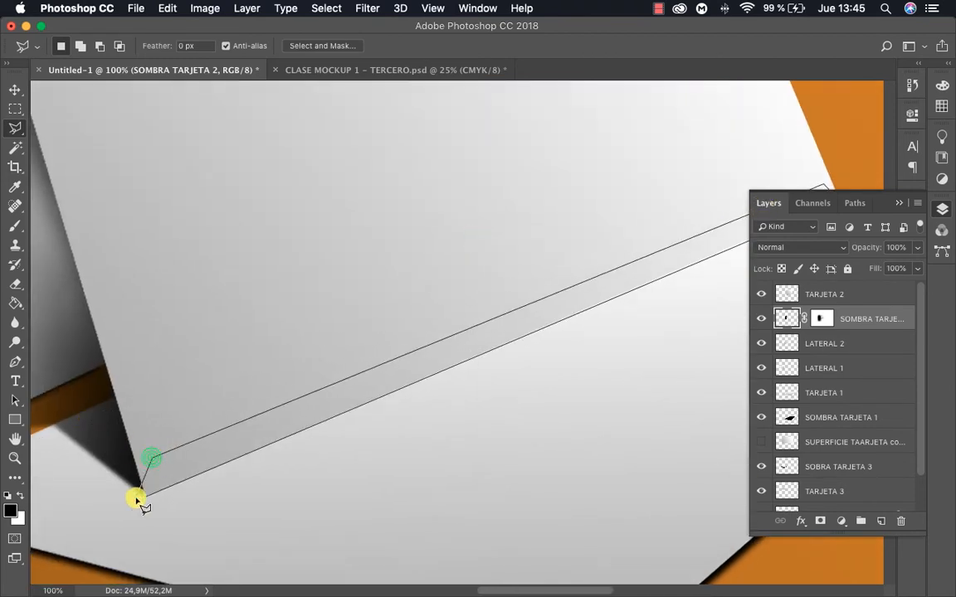
left_click(145, 495)
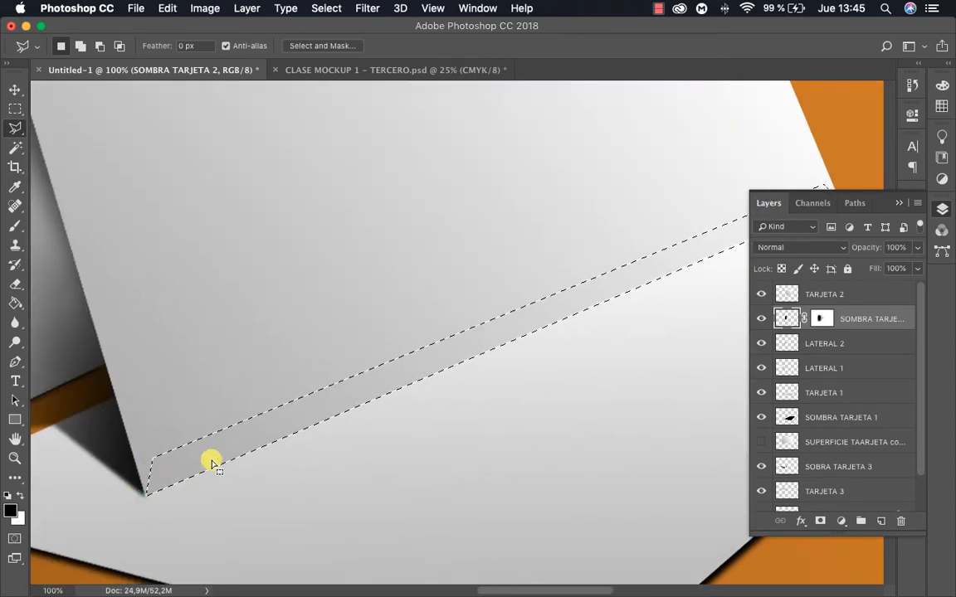
Fill the strip selection with black on the shadow layer and deselect it
key("g")
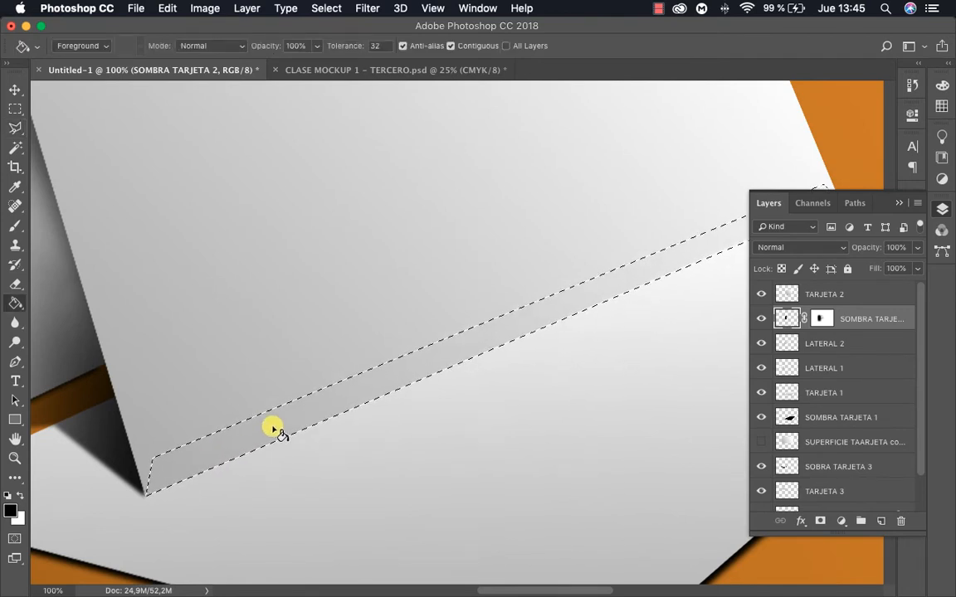
left_click(274, 428)
key("super+d")
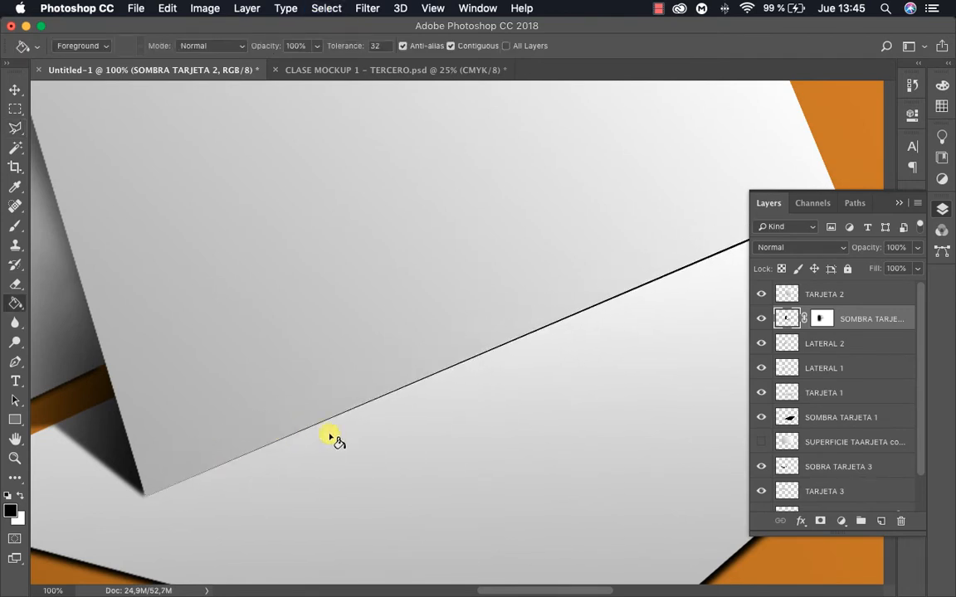
Reapply the last Gaussian Blur to the SOMBRA TARJETA 2 layer to soften the contact shadow, and deselect the layer
key("z")
left_click(399, 395, "alt")
left_click(399, 395, "alt")
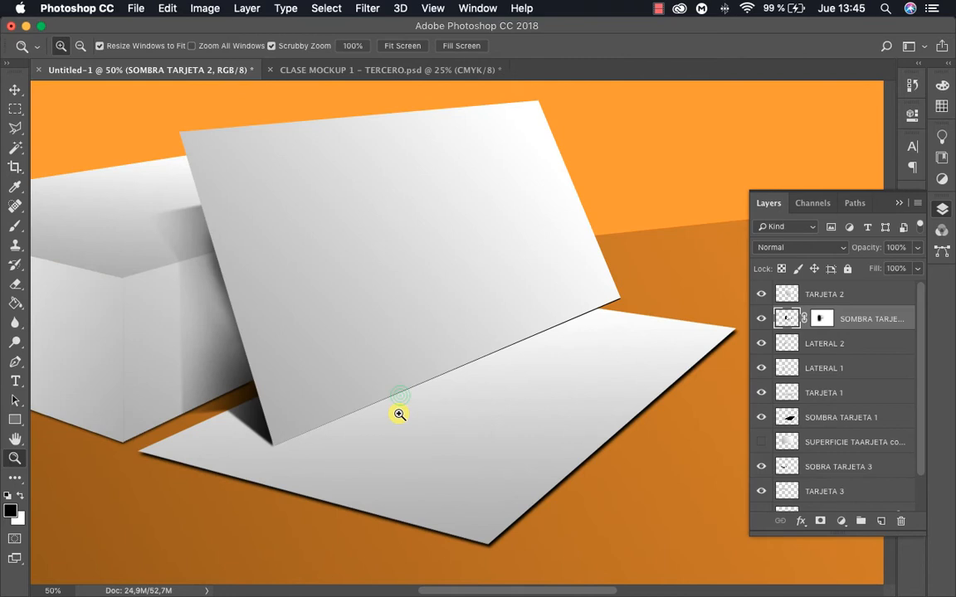
left_click(500, 368)
left_click(531, 365)
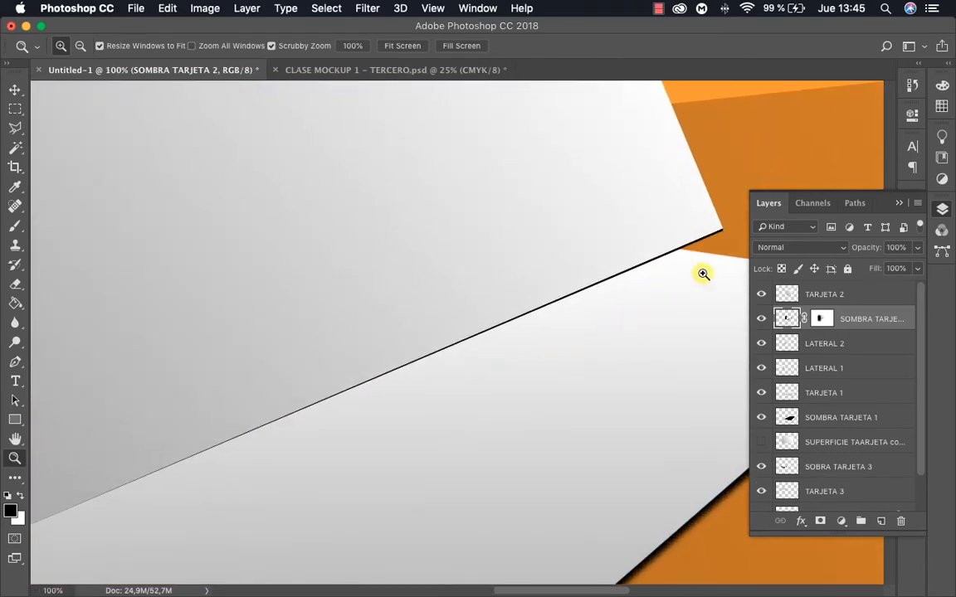
left_click(457, 330, "alt")
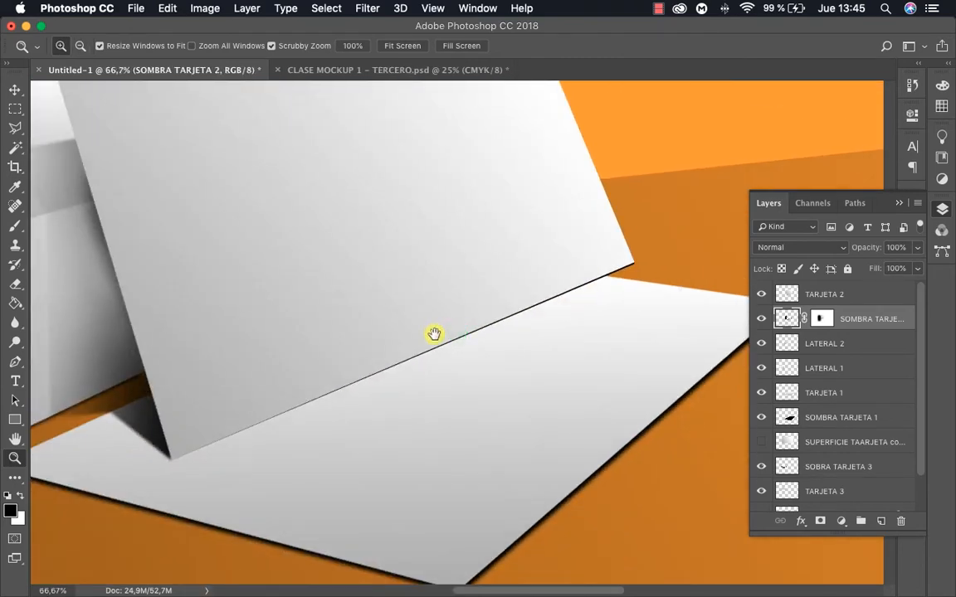
left_click_drag(433, 336, 516, 369)
key("v")
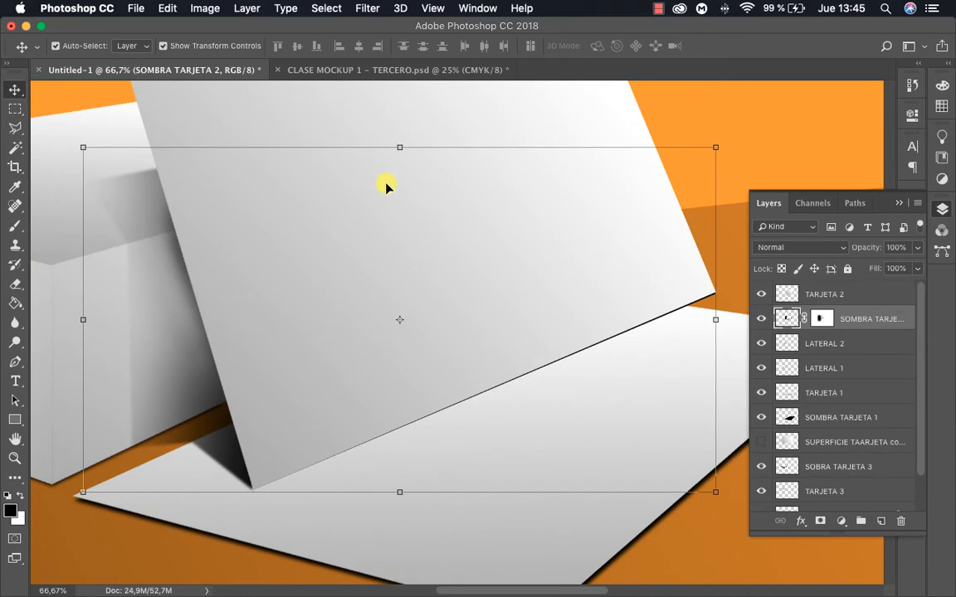
left_click(366, 8)
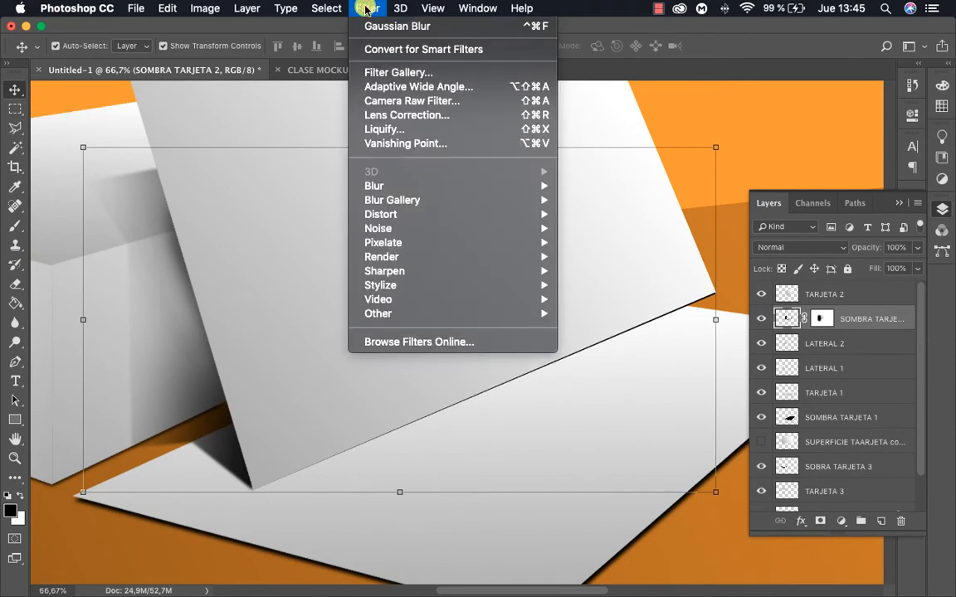
left_click(399, 28)
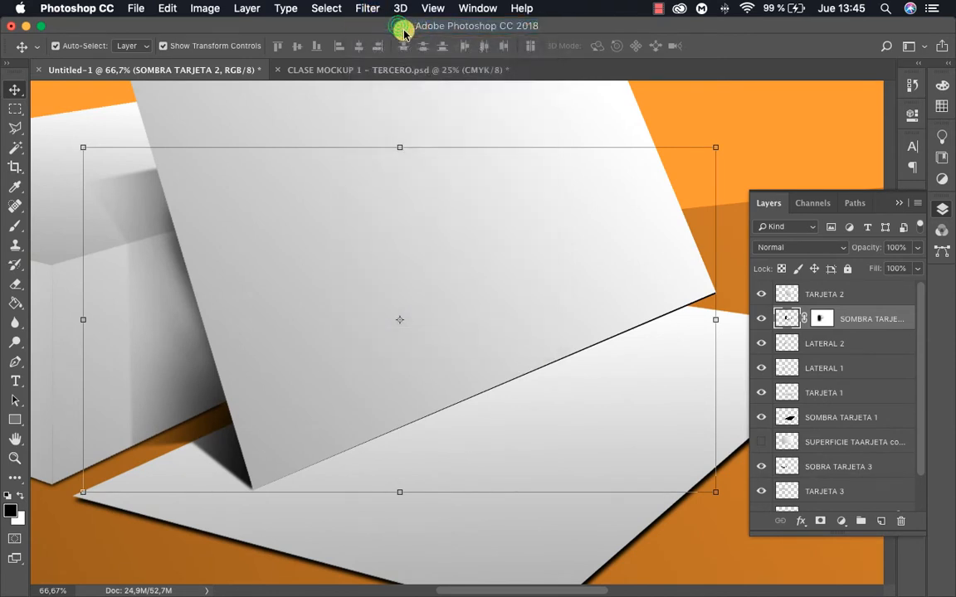
left_click(774, 156)
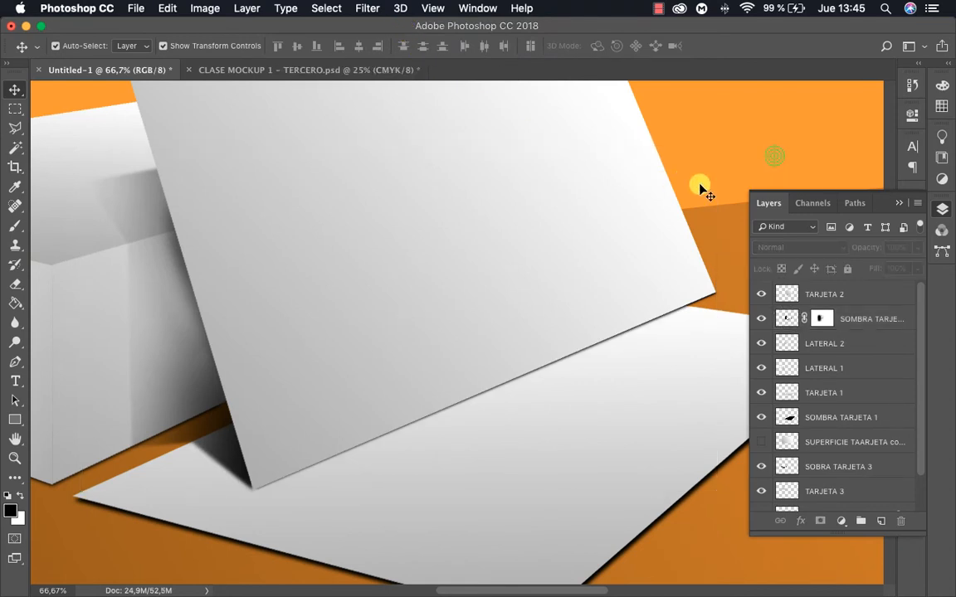
Darken the stack's short side, layer LATERAL 2, with a Hue/Saturation lightness of -34
left_click(500, 339, "alt")
left_click(499, 339, "alt")
left_click(501, 337, "alt")
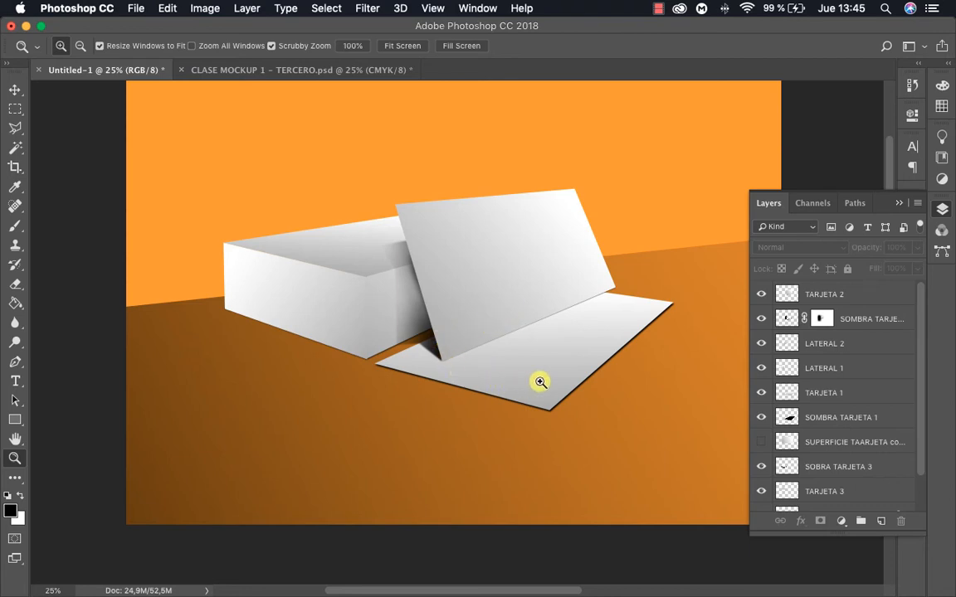
left_click(474, 352)
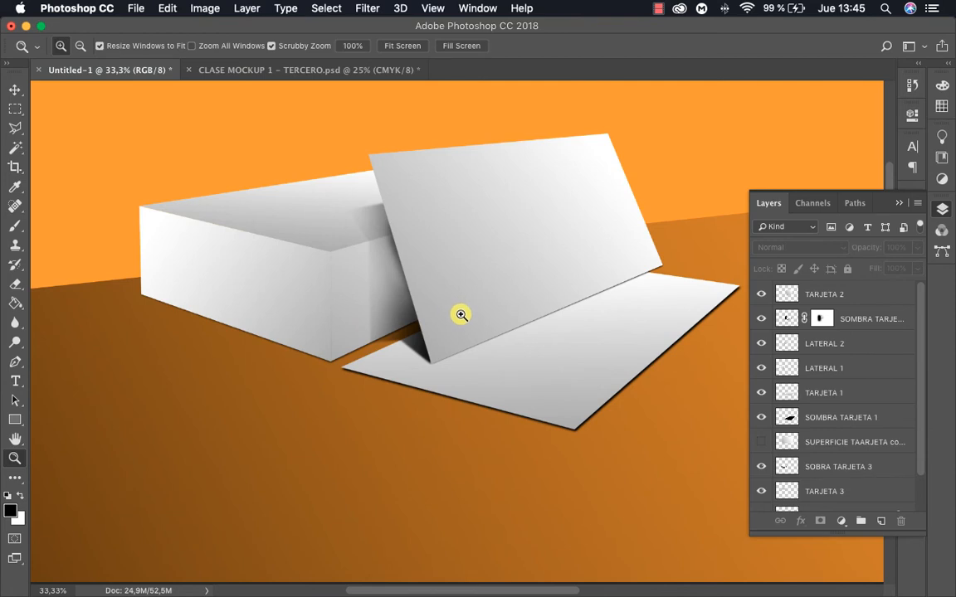
key("v")
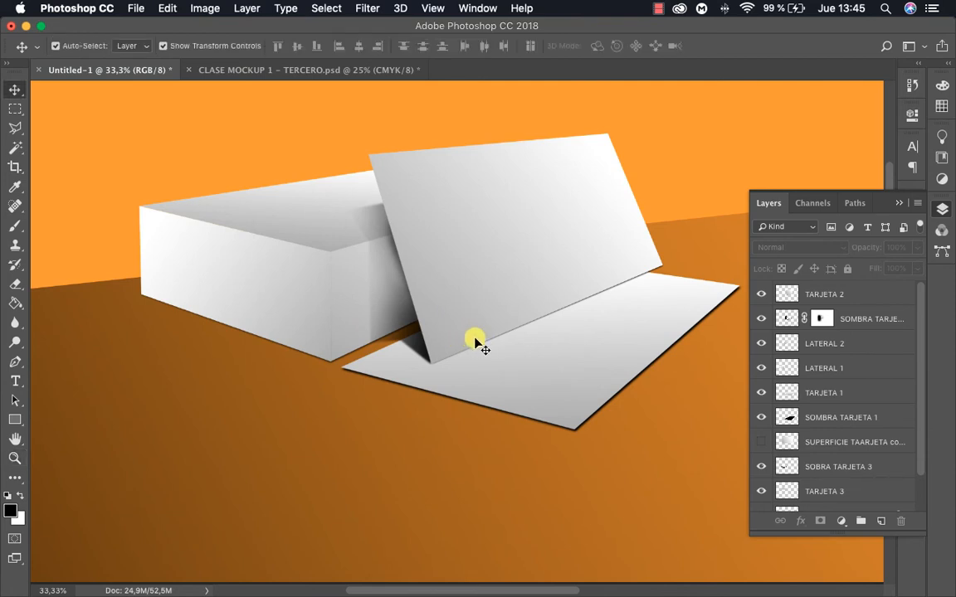
left_click(341, 297)
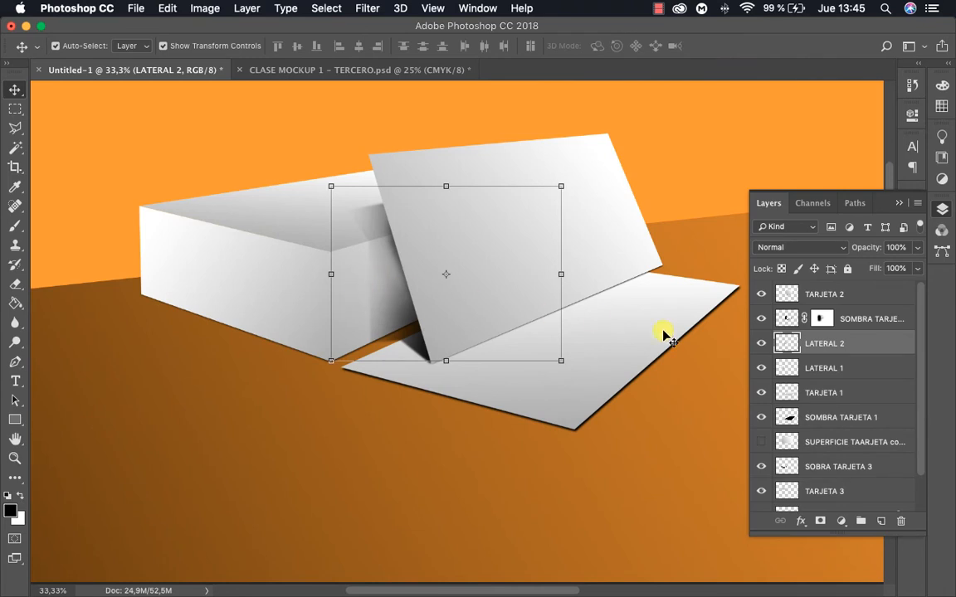
left_click(204, 8)
mouse_move(248, 50)
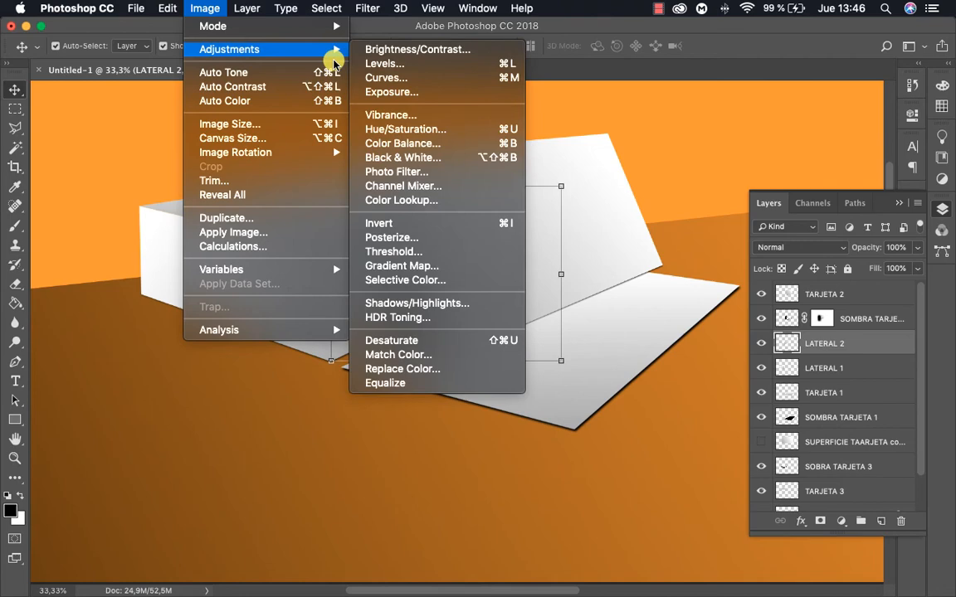
left_click(424, 129)
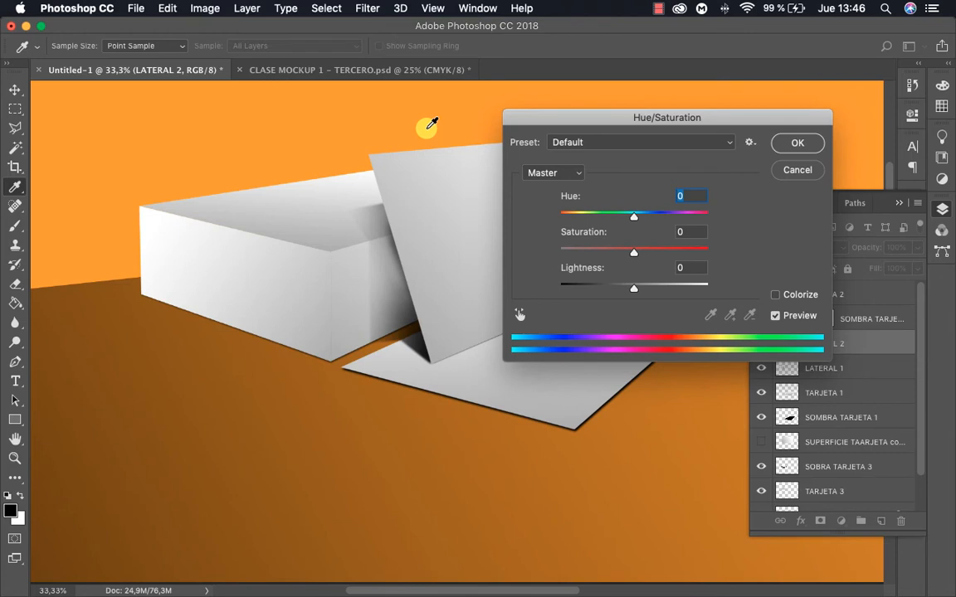
left_click_drag(634, 288, 610, 292)
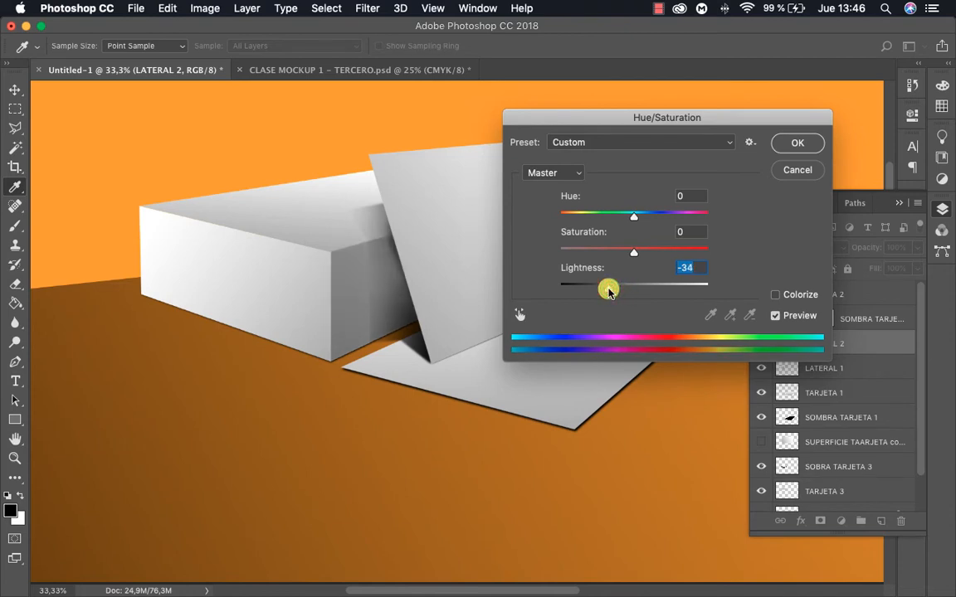
left_click(797, 142)
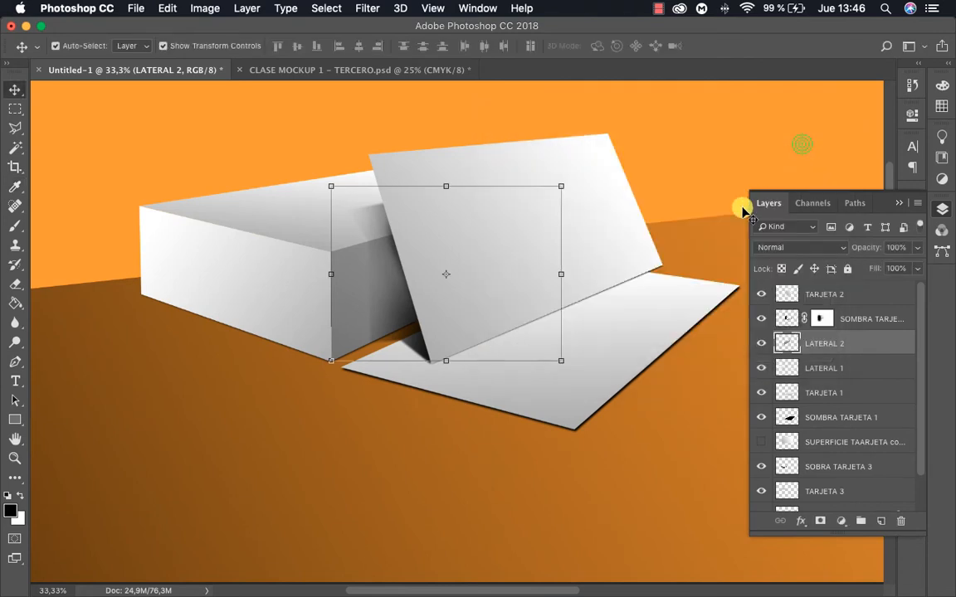
Darken the stack's long side, layer LATERAL 1, with a Hue/Saturation lightness of -12
key("z")
left_click(472, 281, "alt")
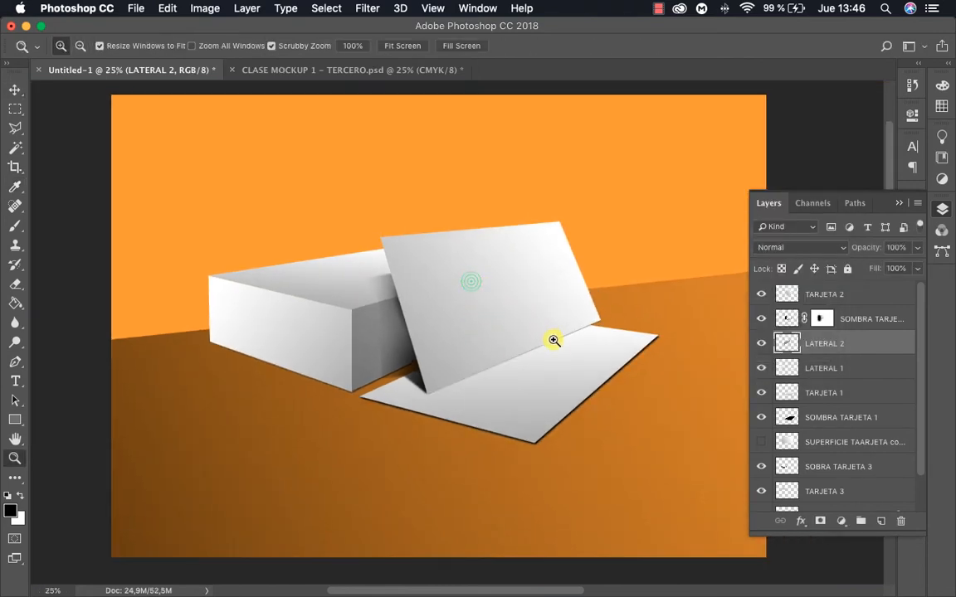
left_click(522, 344)
key("v")
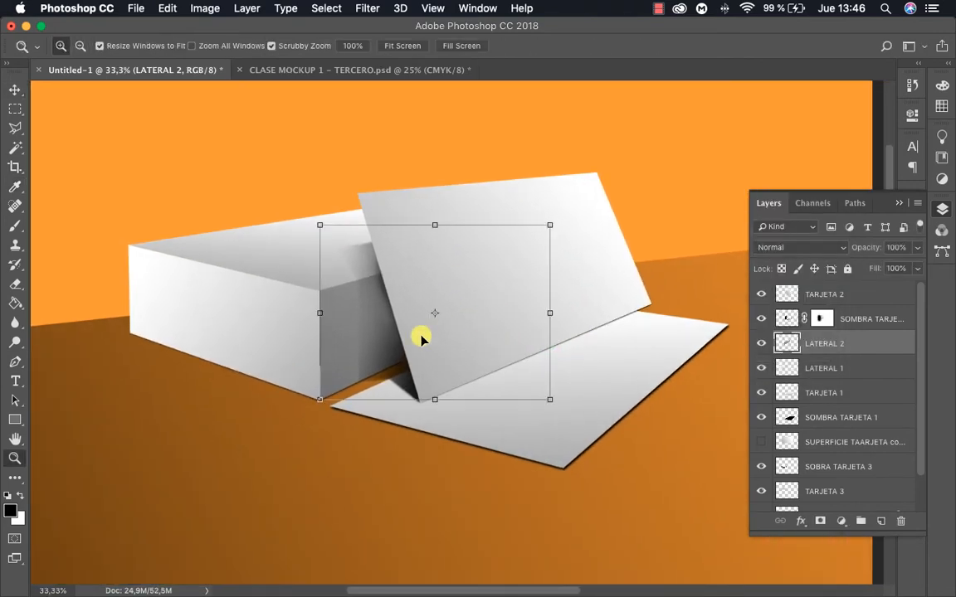
left_click(266, 321)
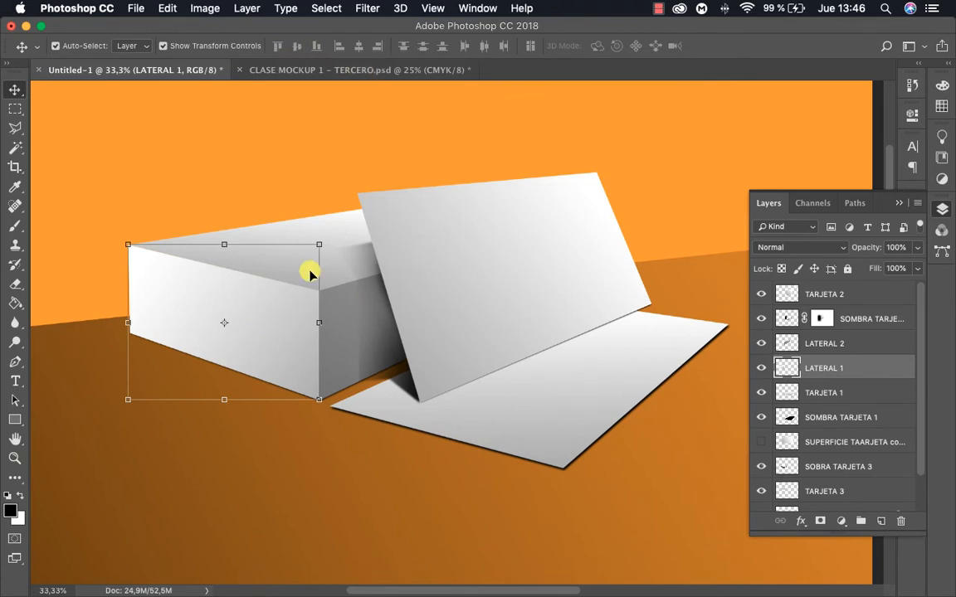
left_click(206, 9)
mouse_move(229, 48)
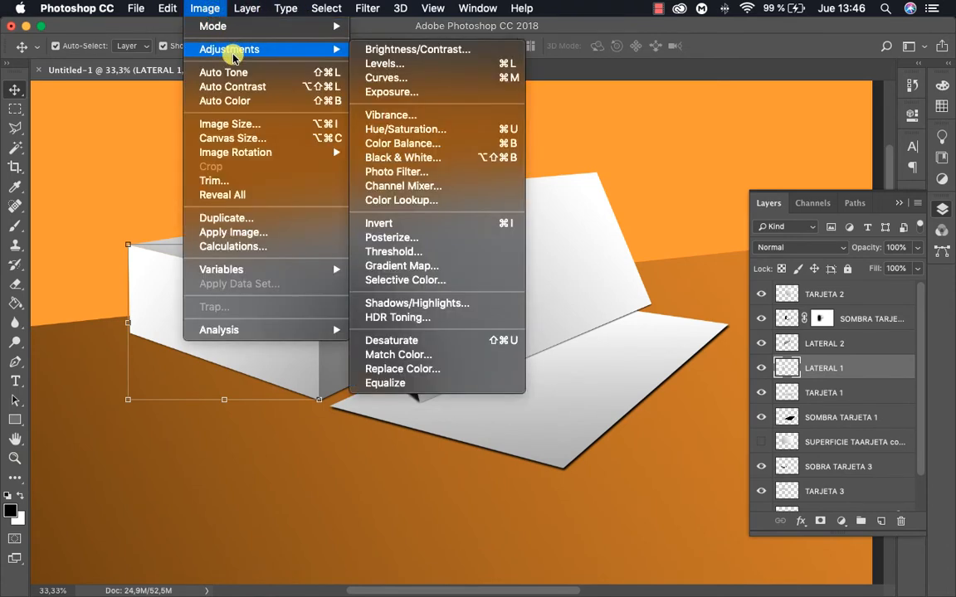
left_click(445, 131)
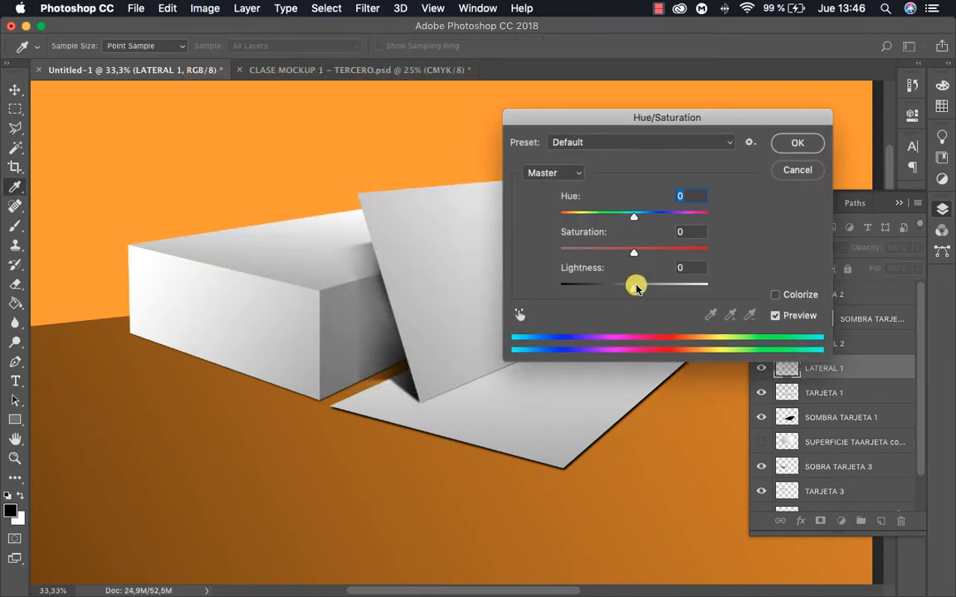
left_click_drag(635, 285, 625, 288)
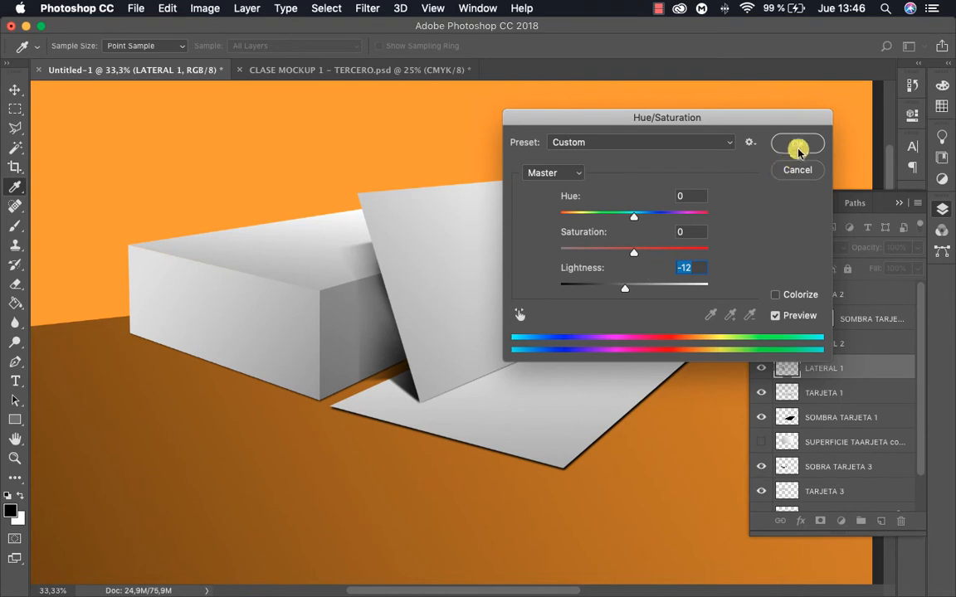
left_click(797, 144)
left_click(487, 281, "alt")
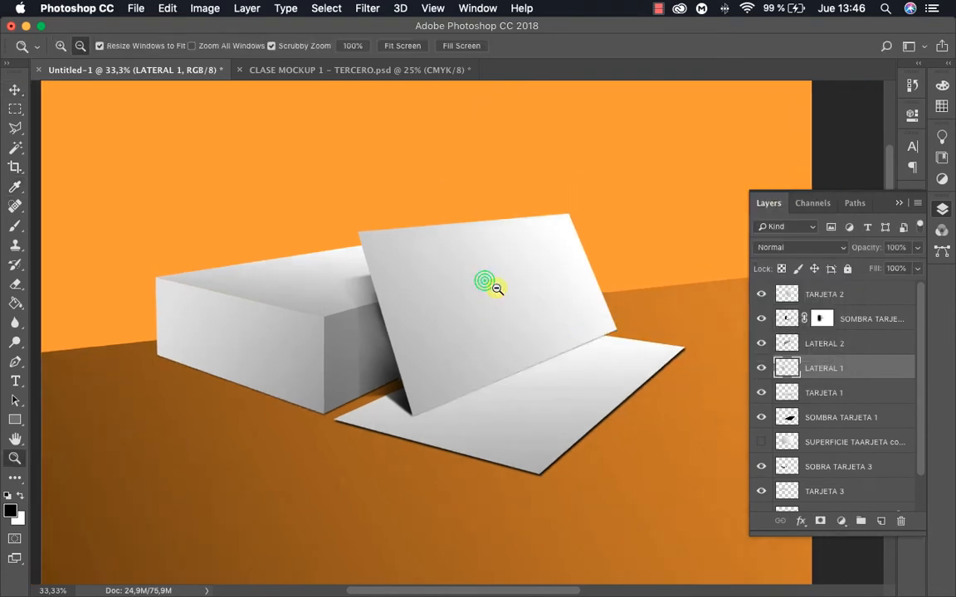
left_click_drag(545, 304, 523, 283)
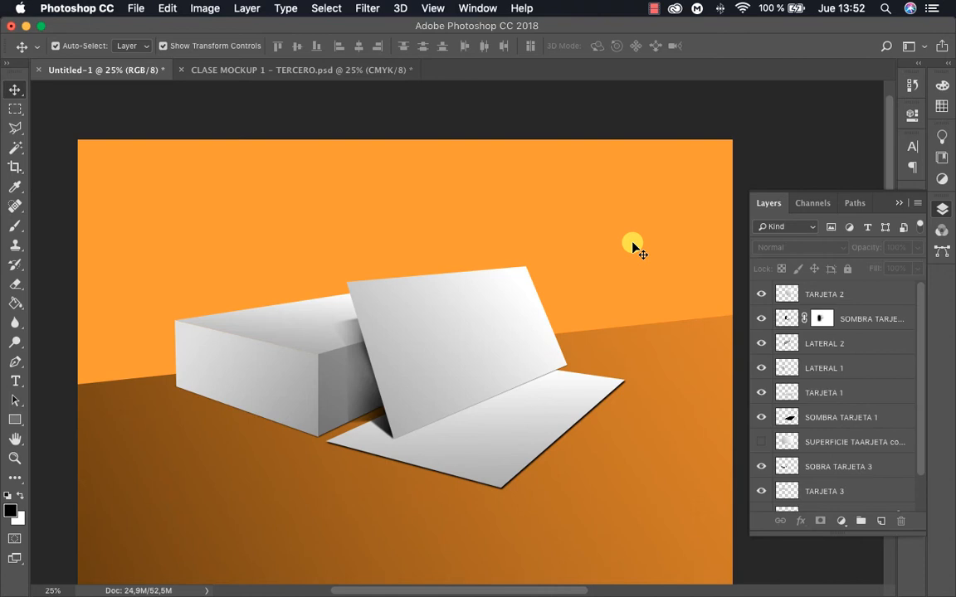
Convert the leaning card layer TARJETA 2 to a smart object
left_click(468, 316)
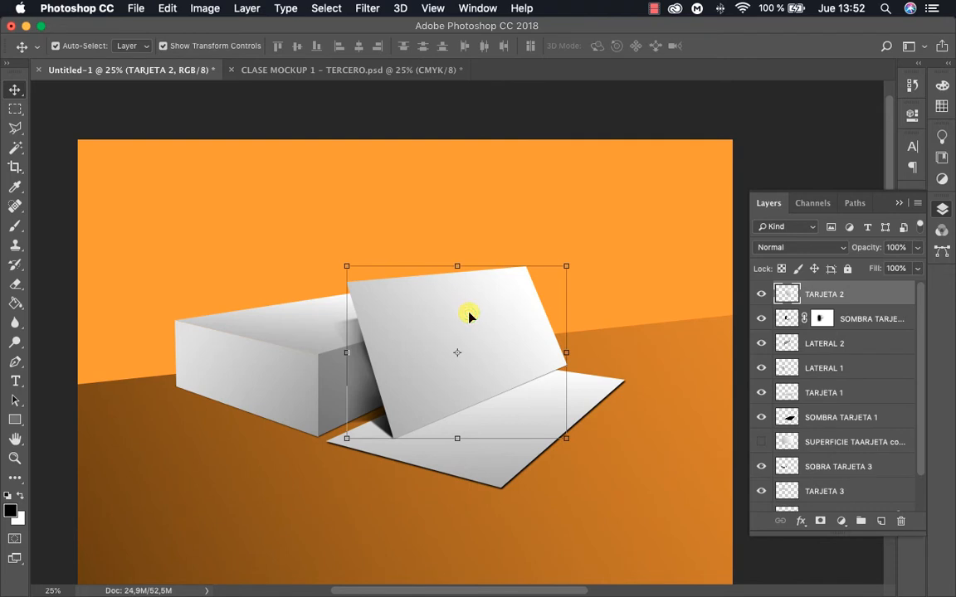
right_click(830, 293)
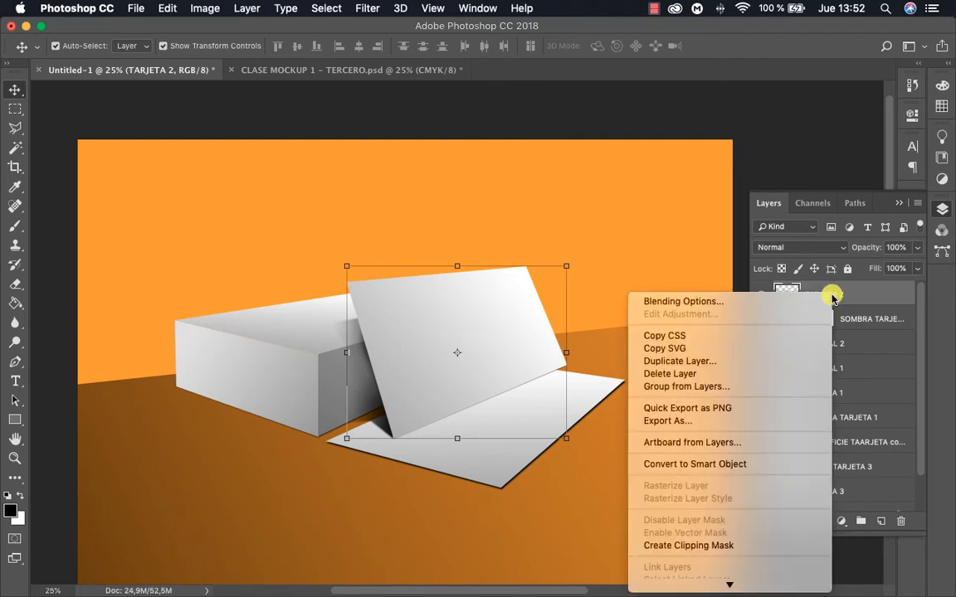
left_click(647, 235)
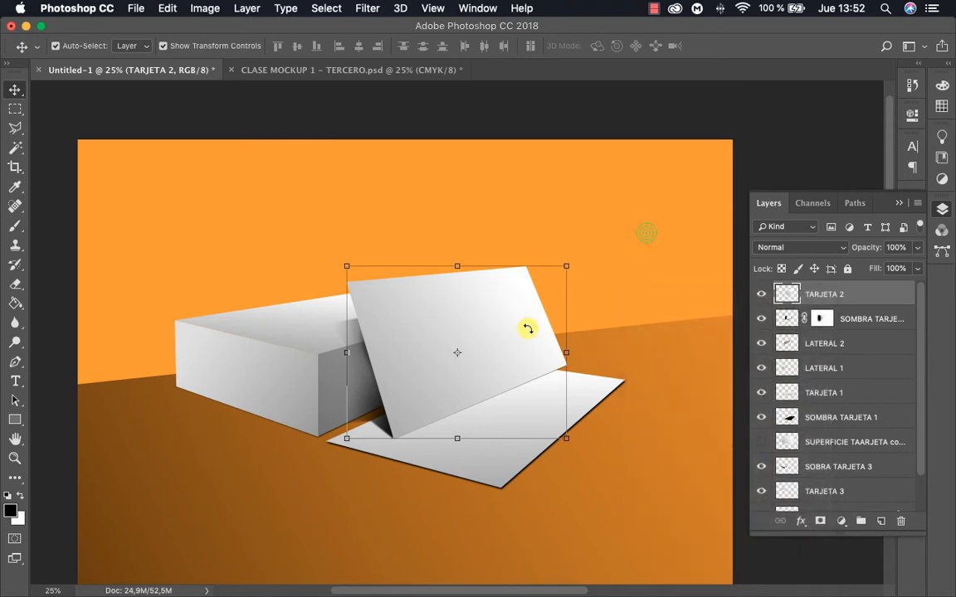
right_click(828, 294)
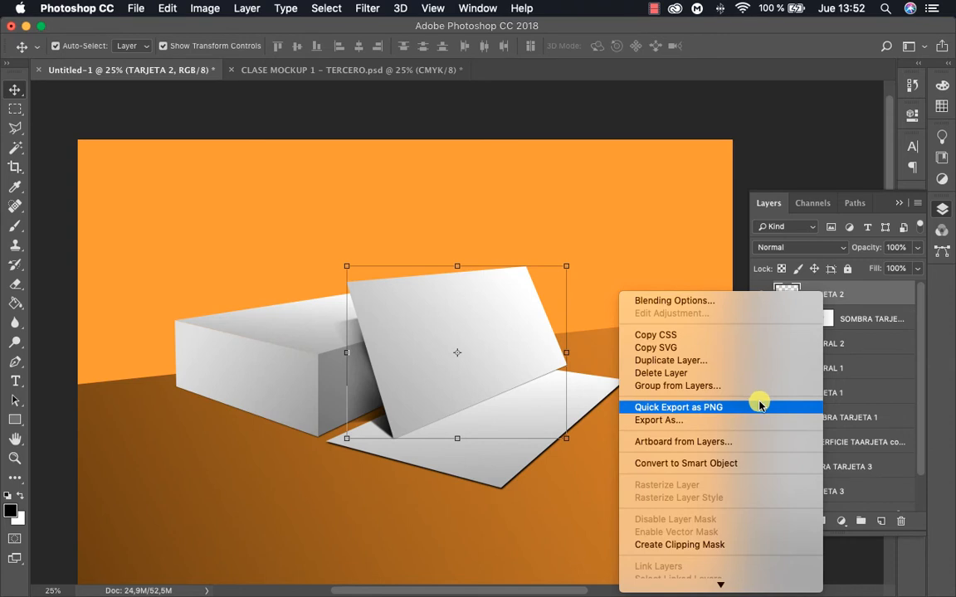
left_click(744, 463)
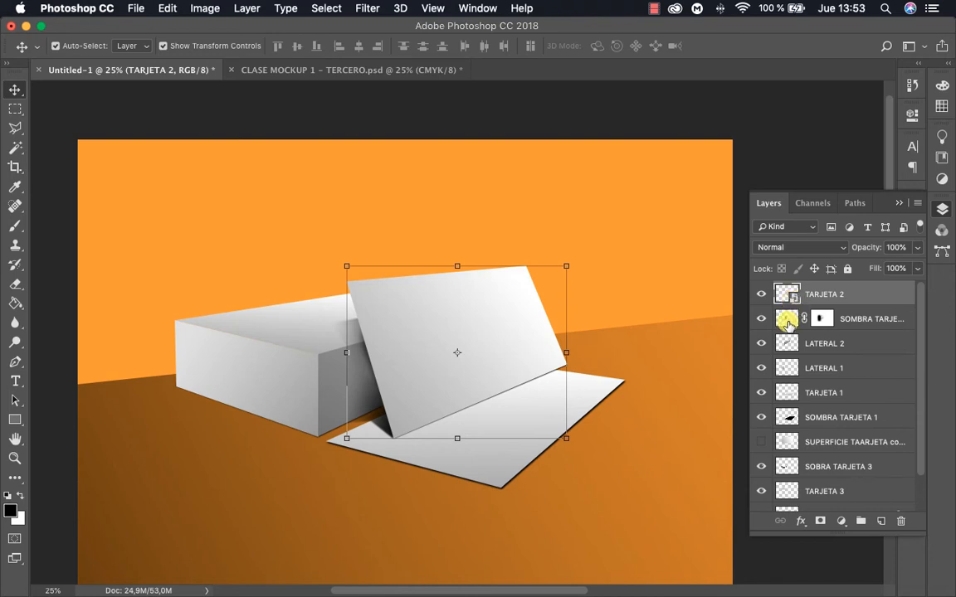
Open the TARJETA 2 smart object's contents, place its document beside the mockup document, and compare the two
double_click(792, 295)
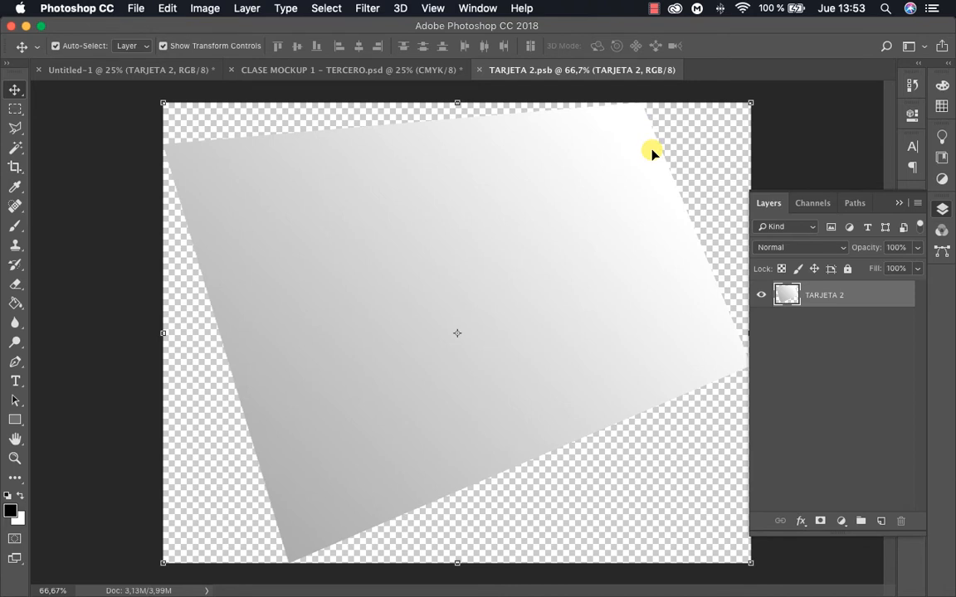
left_click(410, 71)
left_click(541, 73)
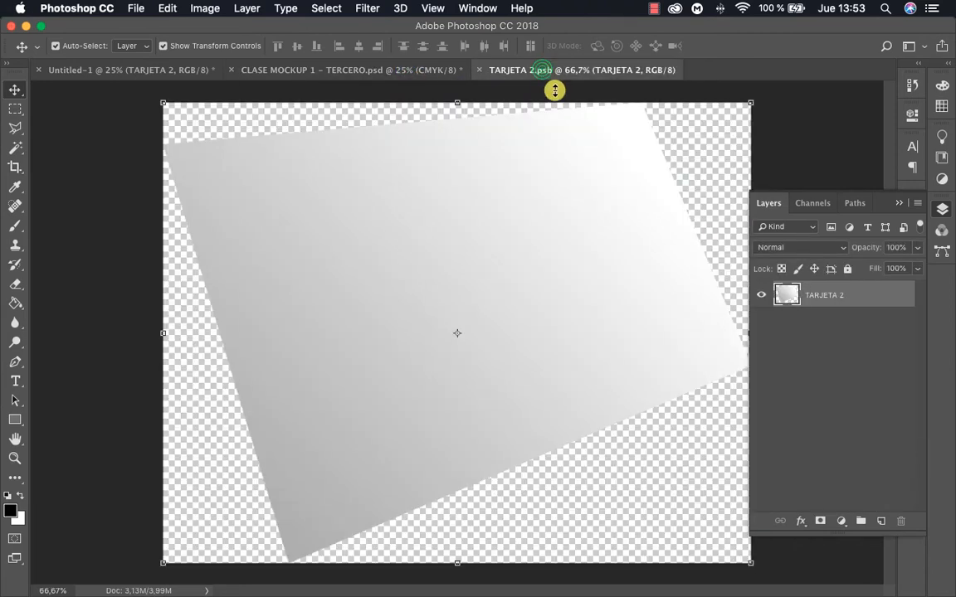
left_click(150, 70)
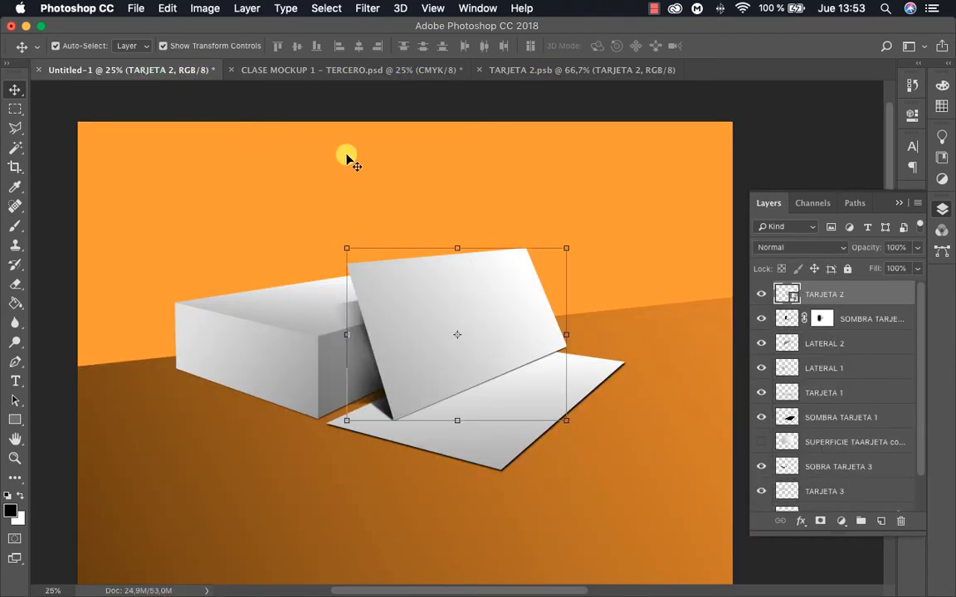
left_click_drag(338, 76, 703, 71)
left_click(322, 74)
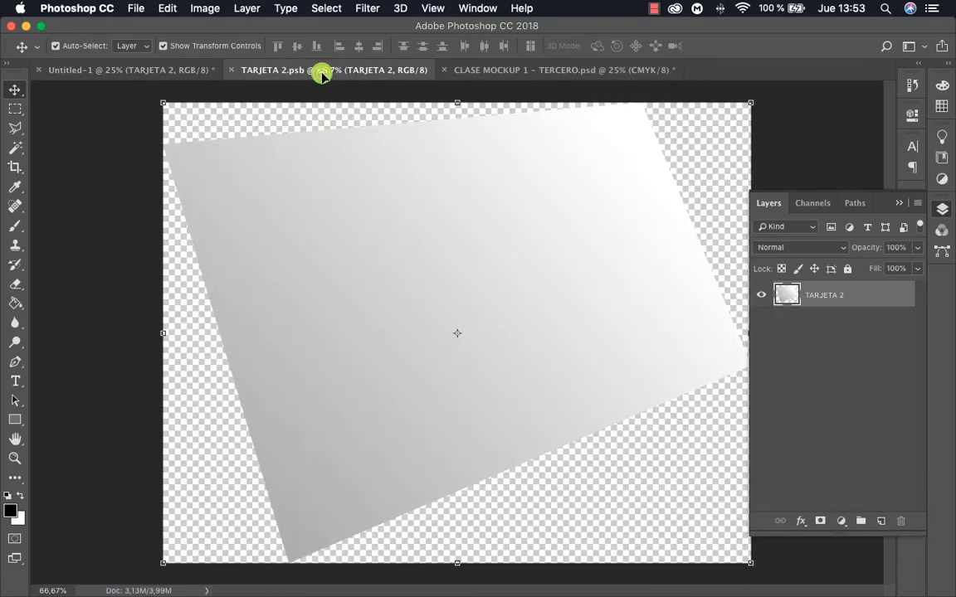
left_click(170, 72)
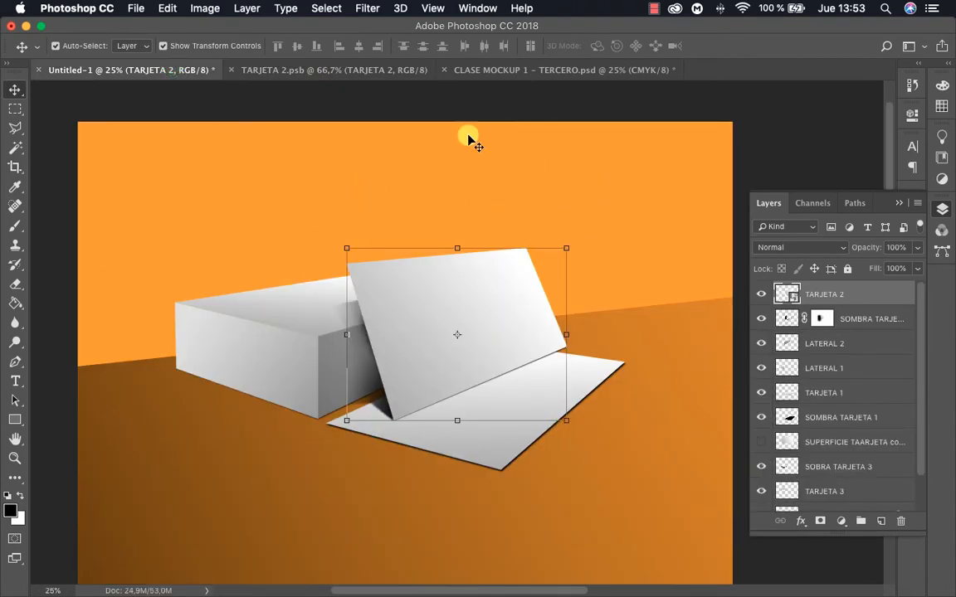
left_click(309, 70)
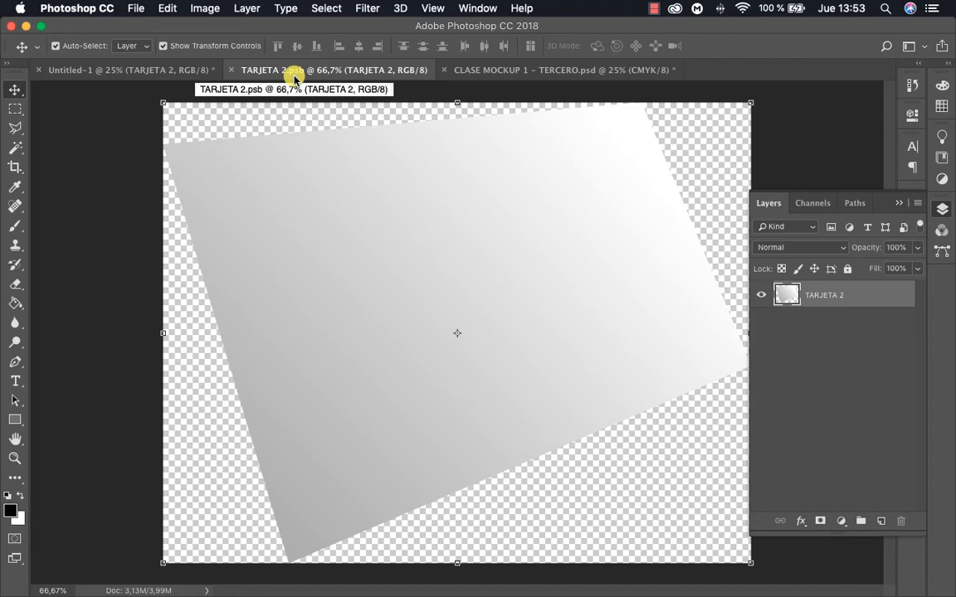
left_click(158, 69)
left_click(309, 72)
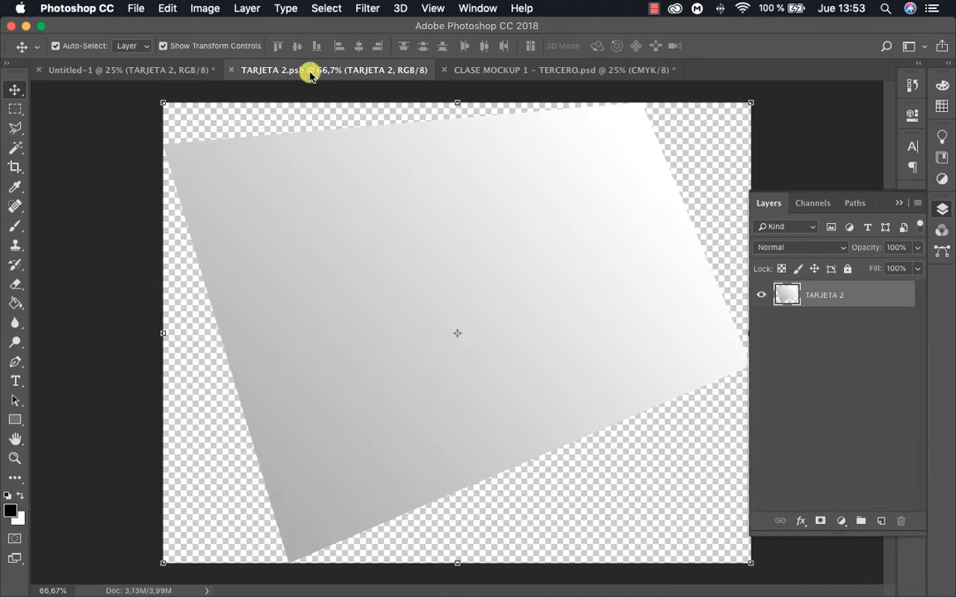
Darken the card inside the TARJETA 2 smart object to the minimum brightness with Brightness/Contrast
left_click(205, 10)
mouse_move(216, 49)
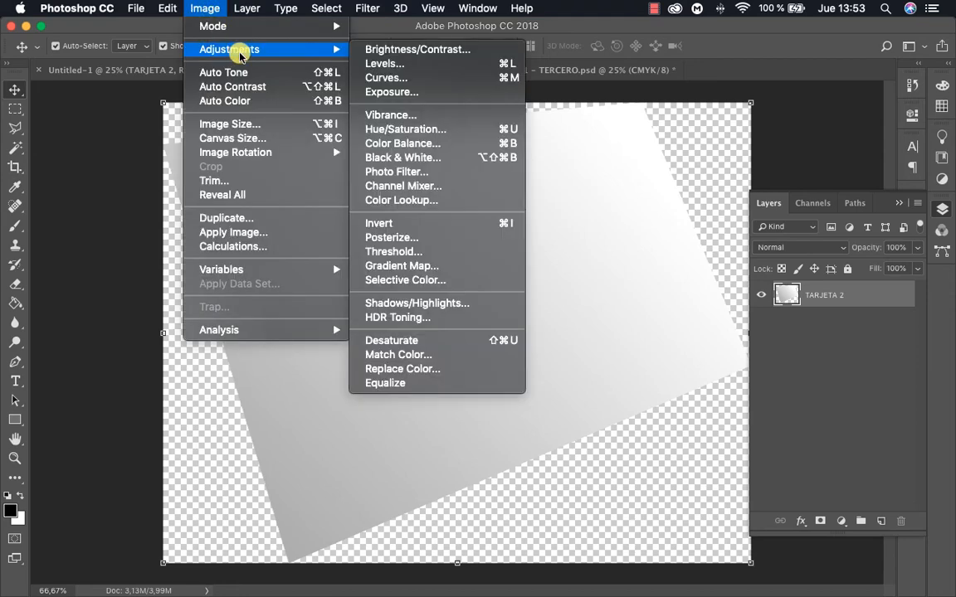
left_click(406, 51)
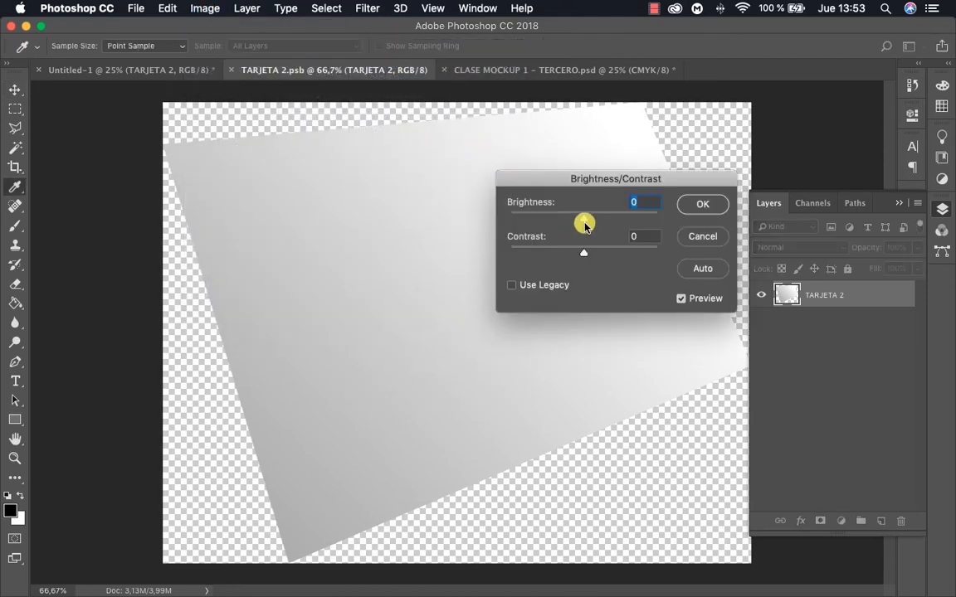
left_click_drag(581, 218, 492, 212)
left_click(696, 207)
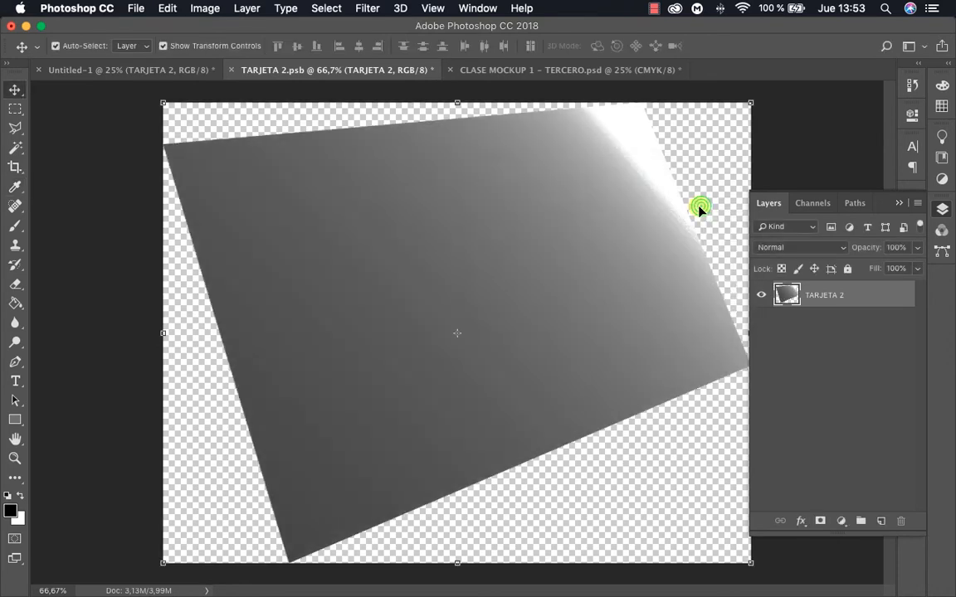
Save and close the smart object's contents, and undo the resulting card update in the mockup
key("super+s")
key("super+w")
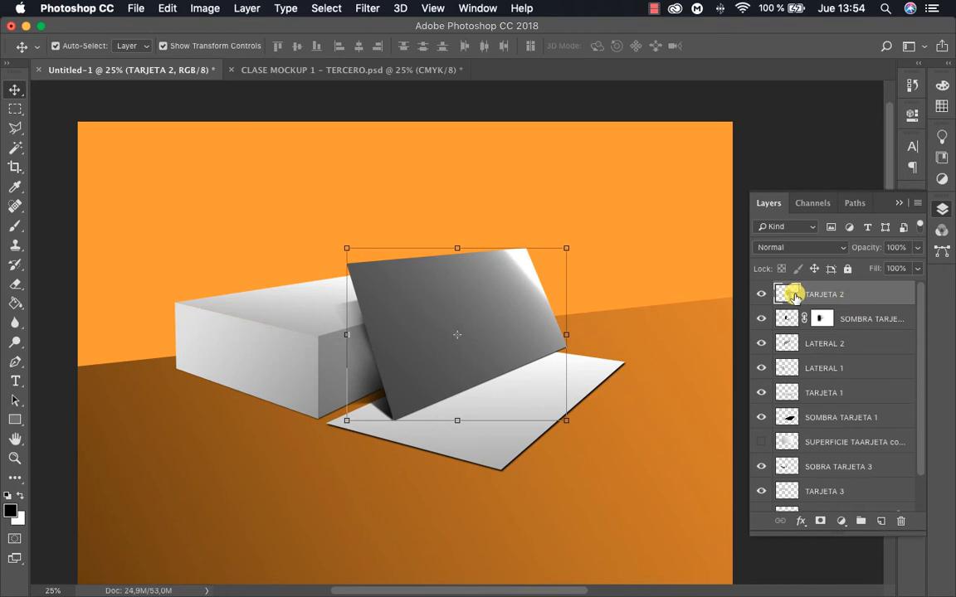
key("super+z")
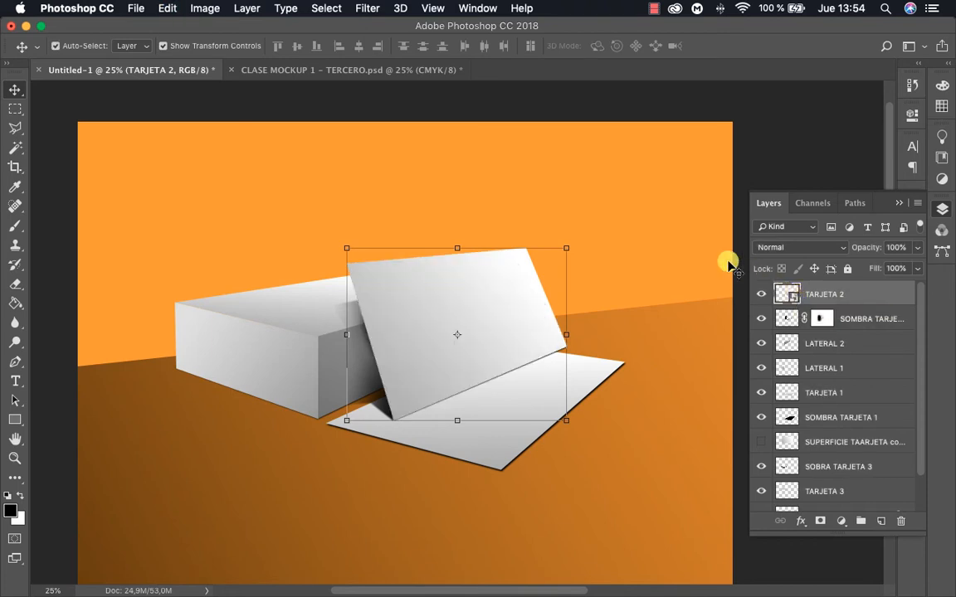
left_click(755, 166)
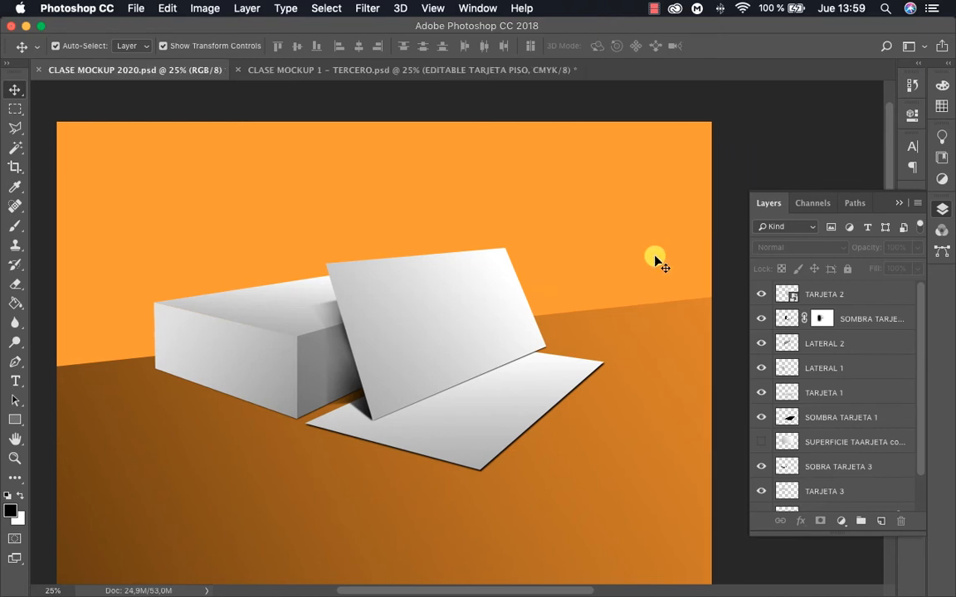
Switch to Illustrator and bring the logo variants in MANCAUI BRAND.ai into view
left_click_drag(455, 284, 525, 278)
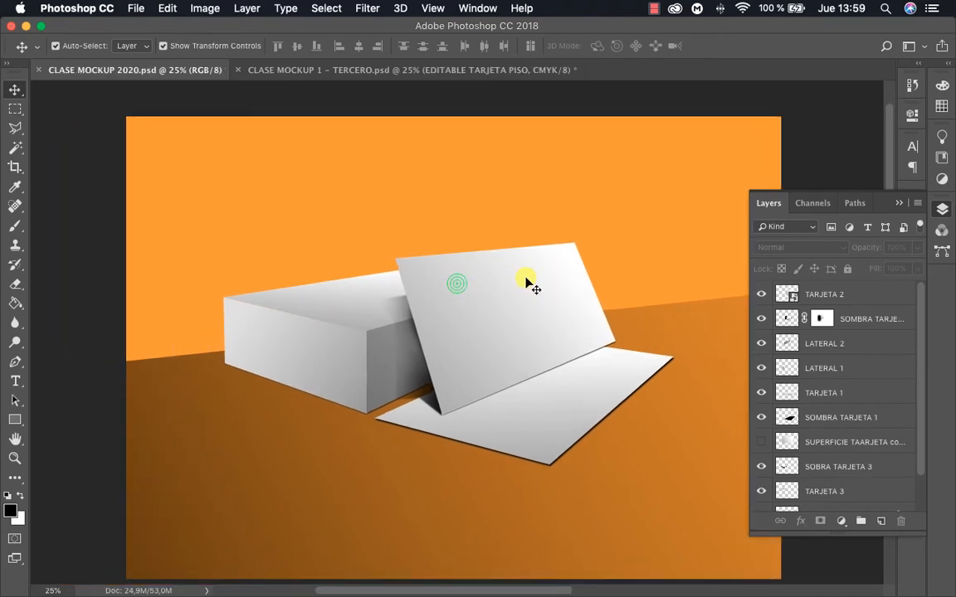
key("ctrl+Up")
left_click(636, 247)
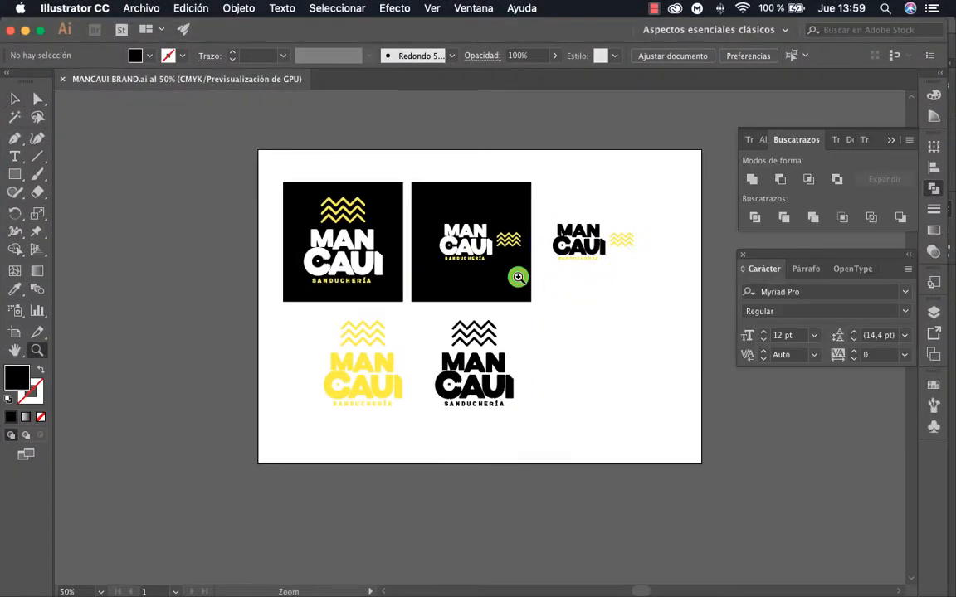
left_click(521, 277)
left_click_drag(529, 274, 577, 249)
left_click(516, 298, "alt")
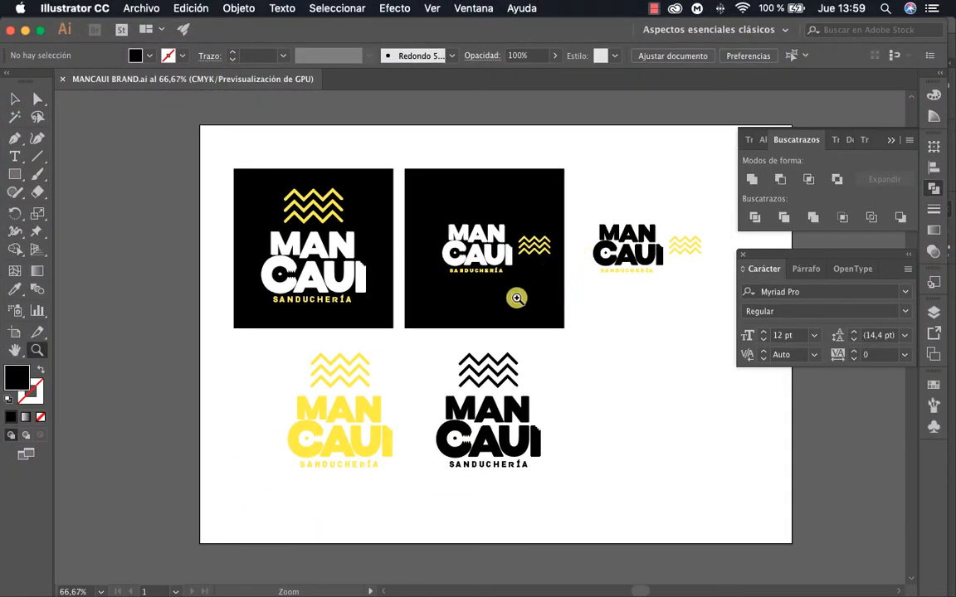
left_click_drag(486, 307, 525, 296)
Move all logo variants except the stacked logo on the black square off the artboard
key("v")
left_click_drag(429, 156, 622, 486)
left_click_drag(468, 267, 188, 432)
left_click(452, 452)
left_click_drag(427, 493, 373, 512)
left_click(442, 384)
left_click_drag(359, 388, 170, 406)
Move the stacked logo with its black square toward the artboard's upper middle
left_click(455, 388)
left_click_drag(490, 380, 275, 193)
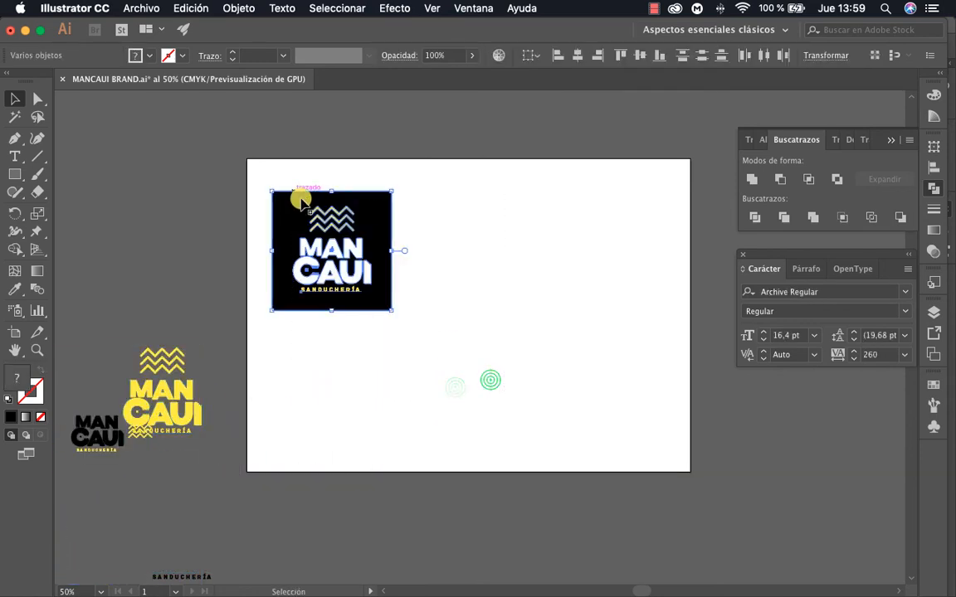
left_click_drag(357, 241, 461, 234)
Create a black rectangle 5 cm wide and 8 cm high below the logo and rotate it 90 degrees to landscape
key("m")
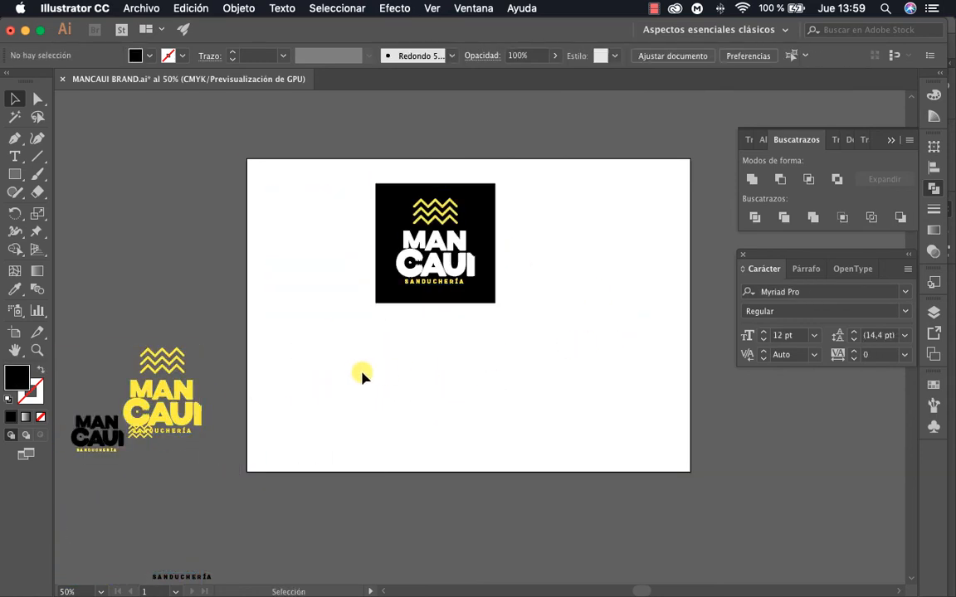
left_click(391, 379)
type("2")
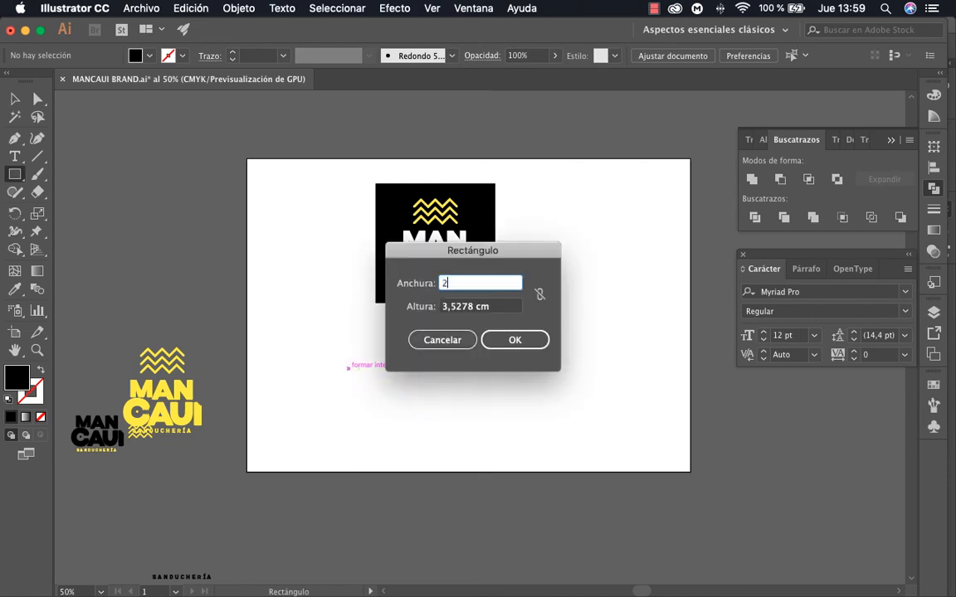
key("Tab")
type("8")
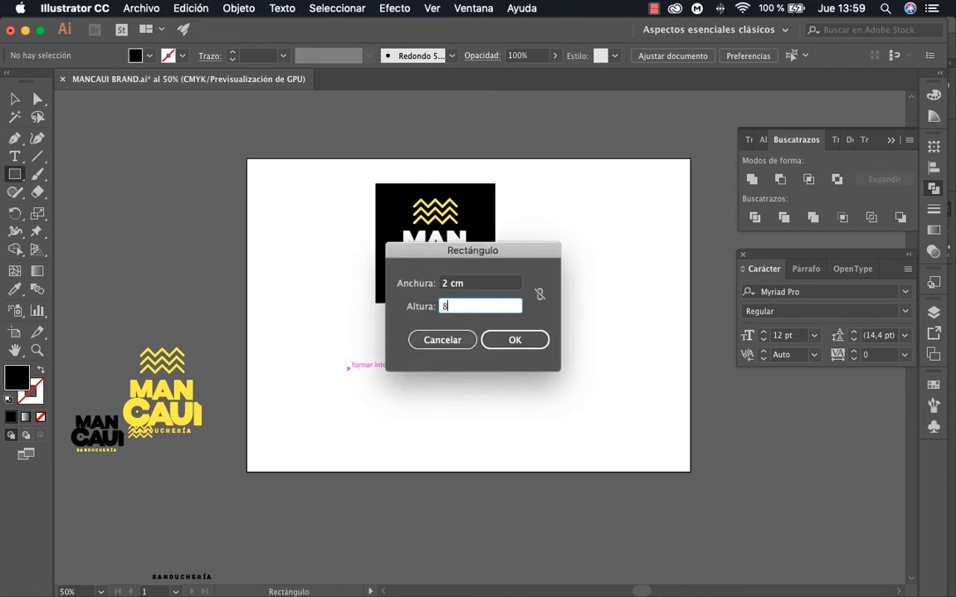
left_click(471, 283)
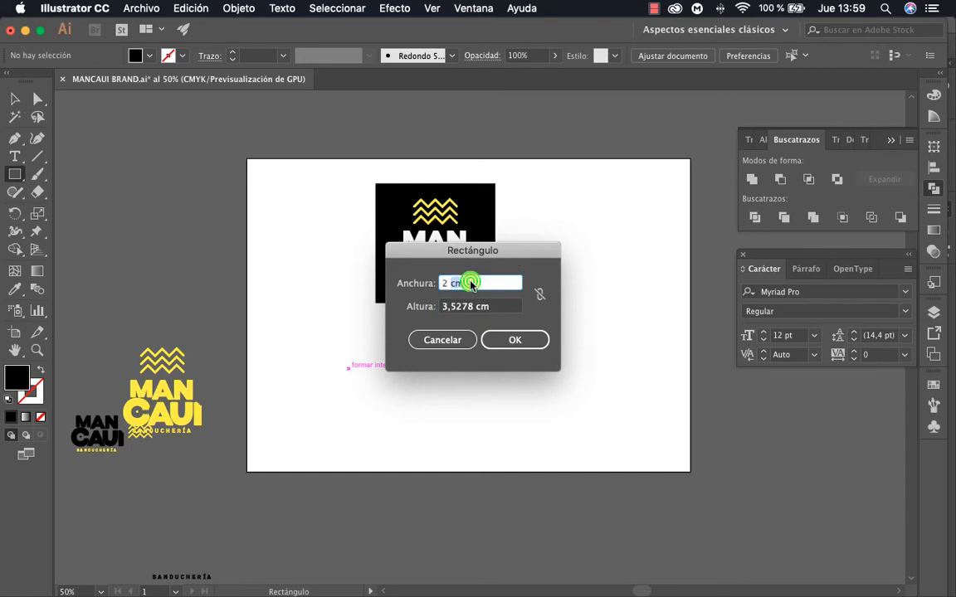
type("5")
key("Tab")
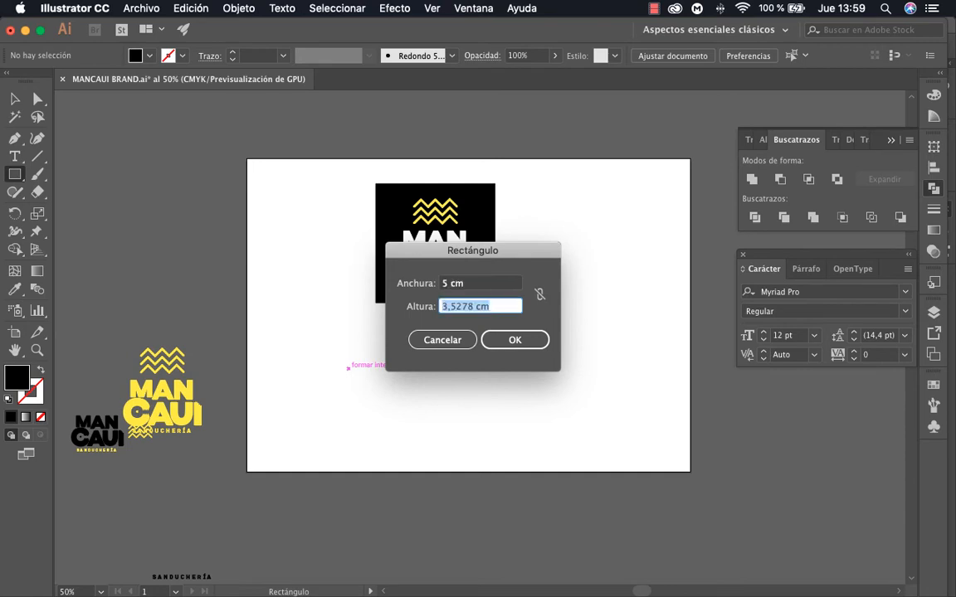
type("8")
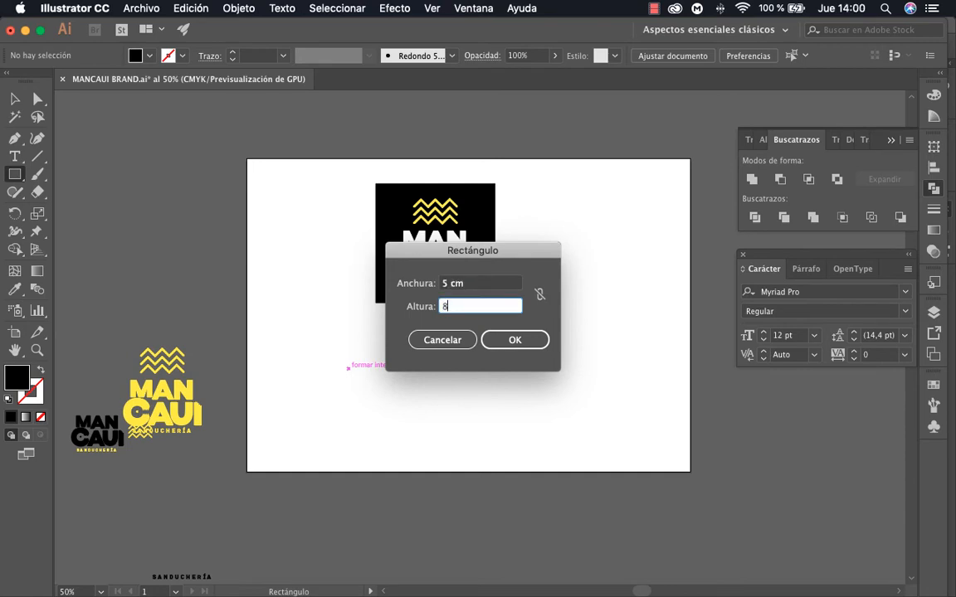
key("Return")
key("v")
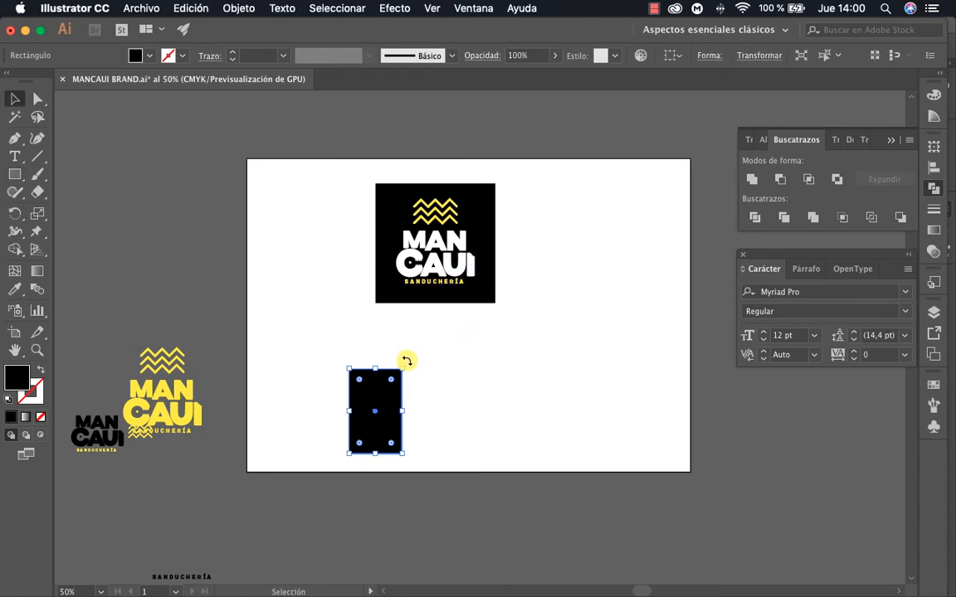
left_click_drag(406, 359, 503, 384)
Move the white and yellow MANCAUI logo off its black square and onto the landscape card rectangle
key("z")
left_click(480, 334)
left_click(497, 355)
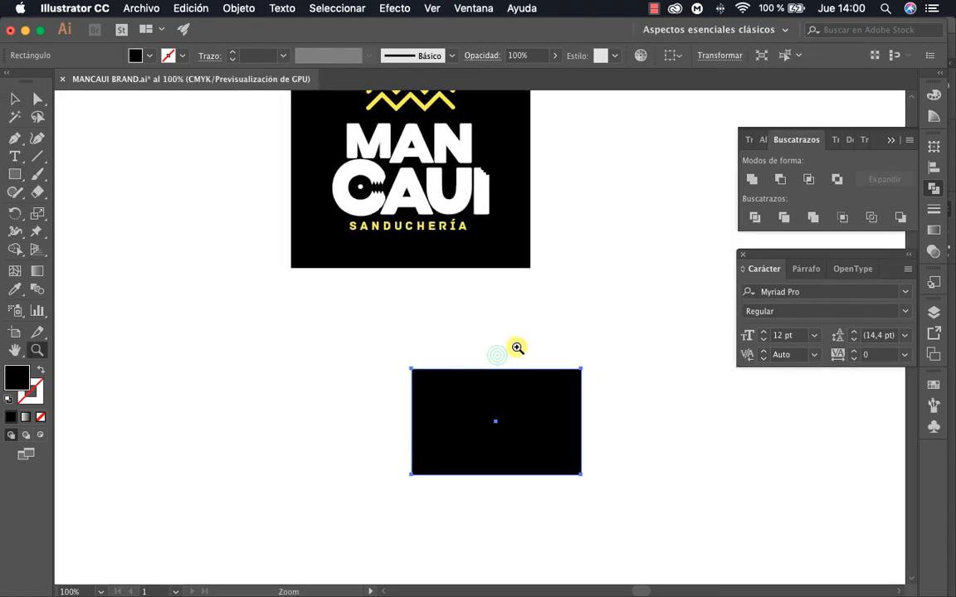
scroll(521, 347, "up", 3)
key("v")
left_click(429, 259)
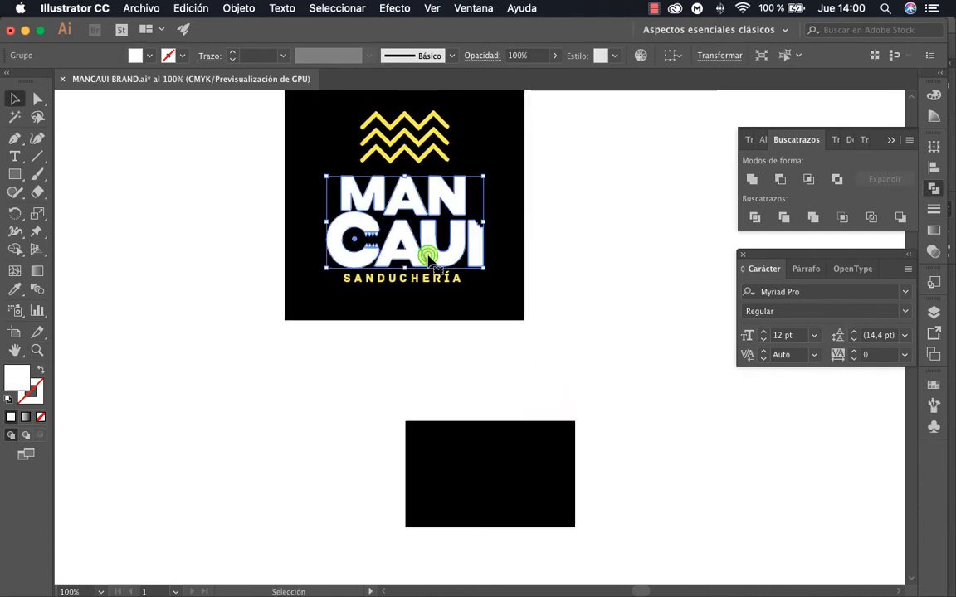
left_click(418, 153)
left_click(423, 142)
left_click(565, 198)
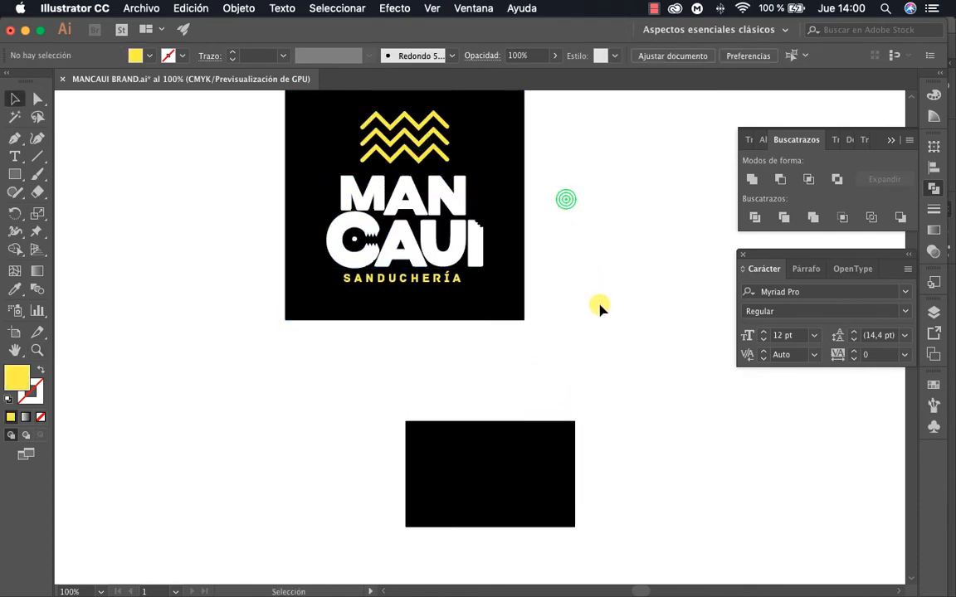
left_click_drag(585, 309, 247, 138)
left_click(315, 137, "shift")
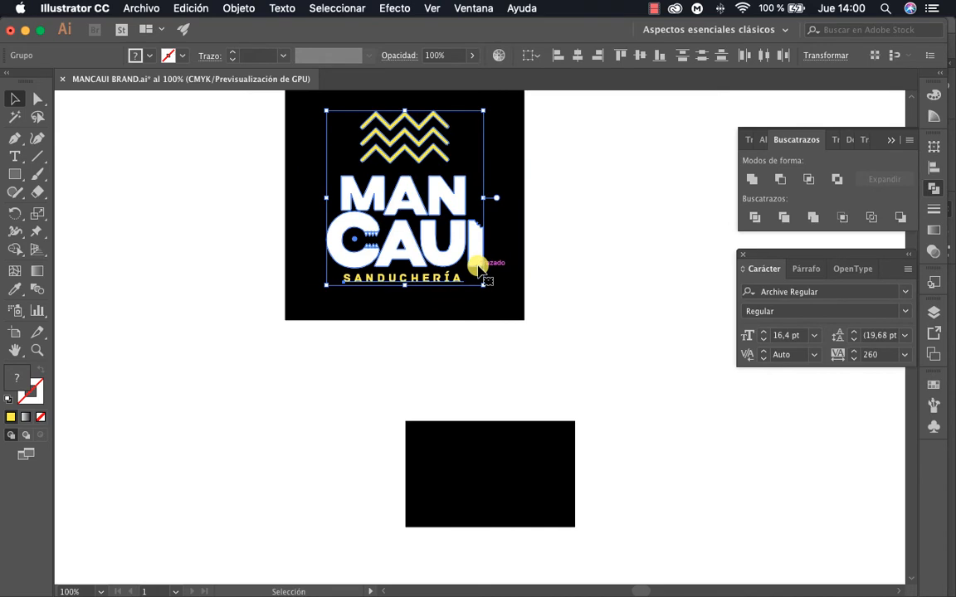
left_click_drag(441, 191, 540, 413)
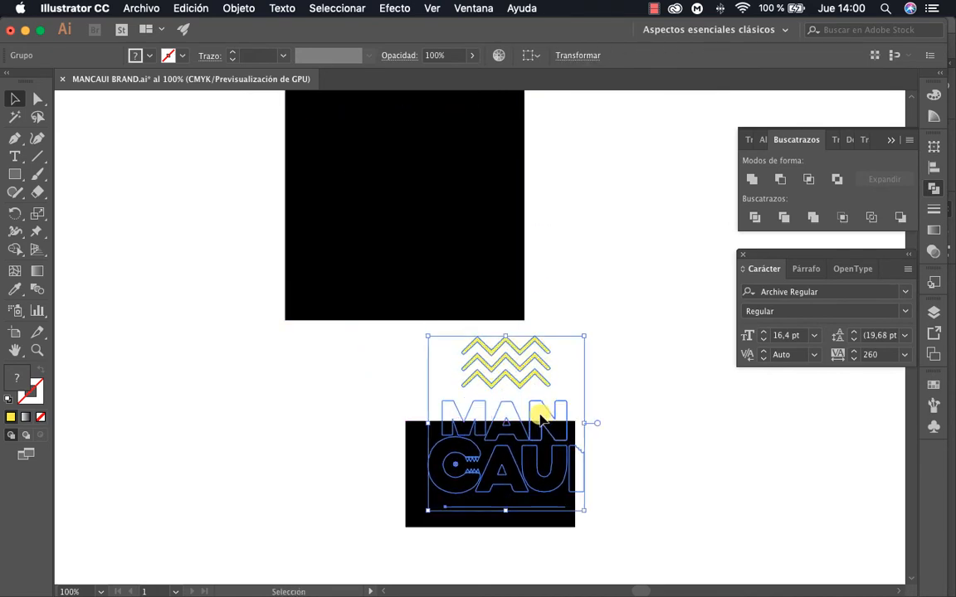
Scale the logo down proportionally to about 3.33 by 3.73 cm and bring it to the front of the card
left_click_drag(502, 335, 504, 385)
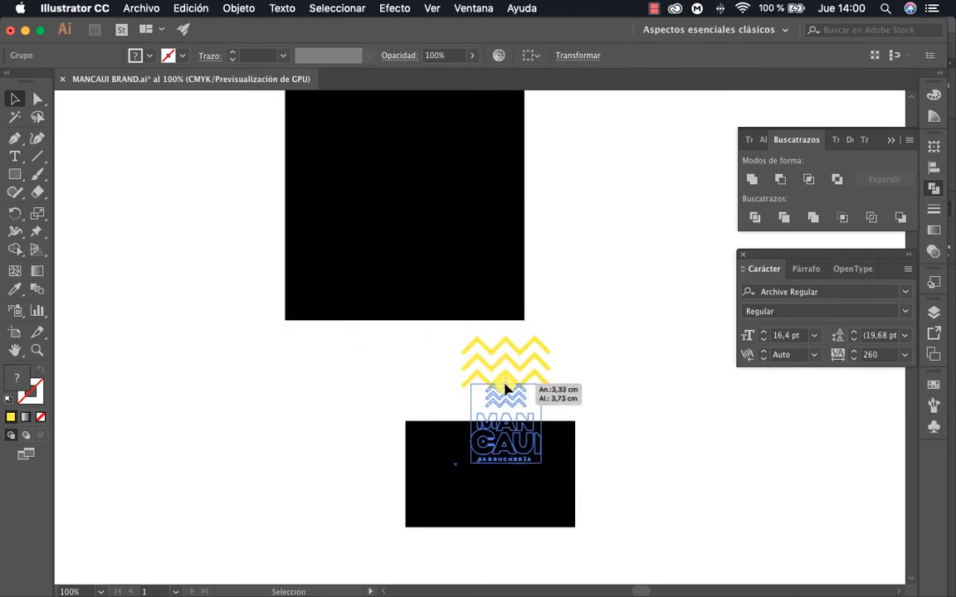
left_click_drag(504, 426, 504, 426)
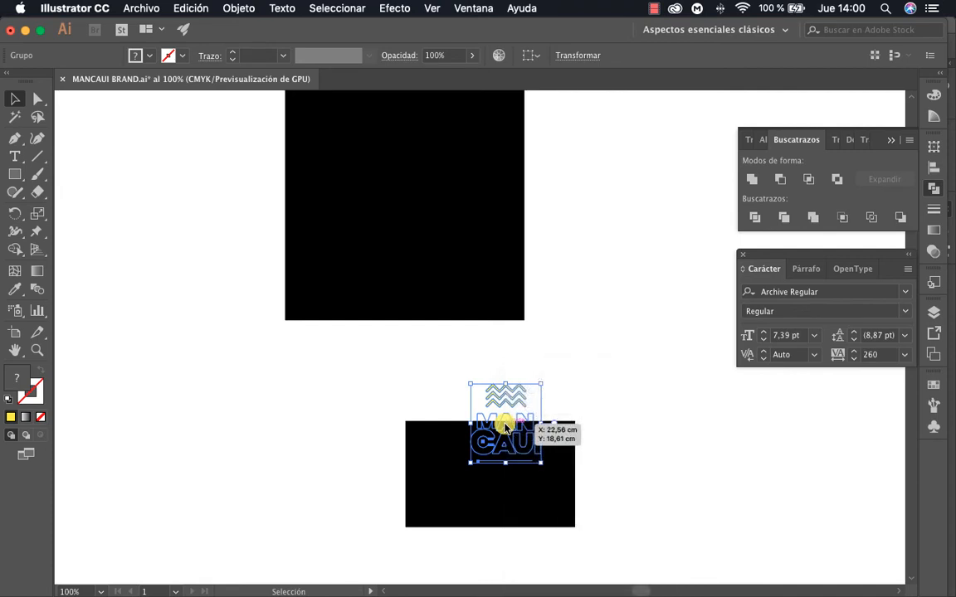
right_click(505, 425)
mouse_move(562, 529)
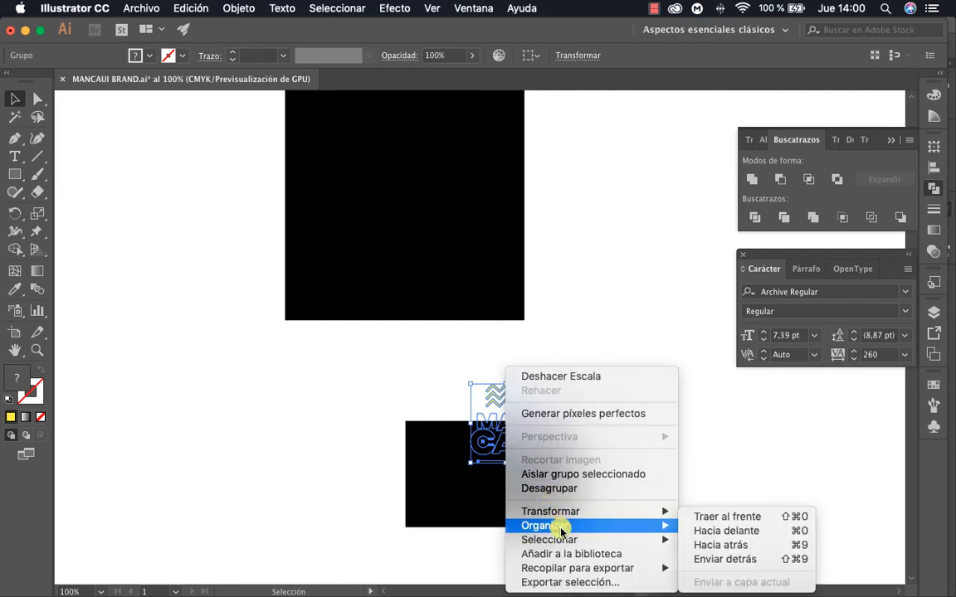
left_click(712, 516)
Shrink the logo slightly more and place it near the centre of the black card, nudging it upward into position
left_click_drag(502, 428, 460, 507)
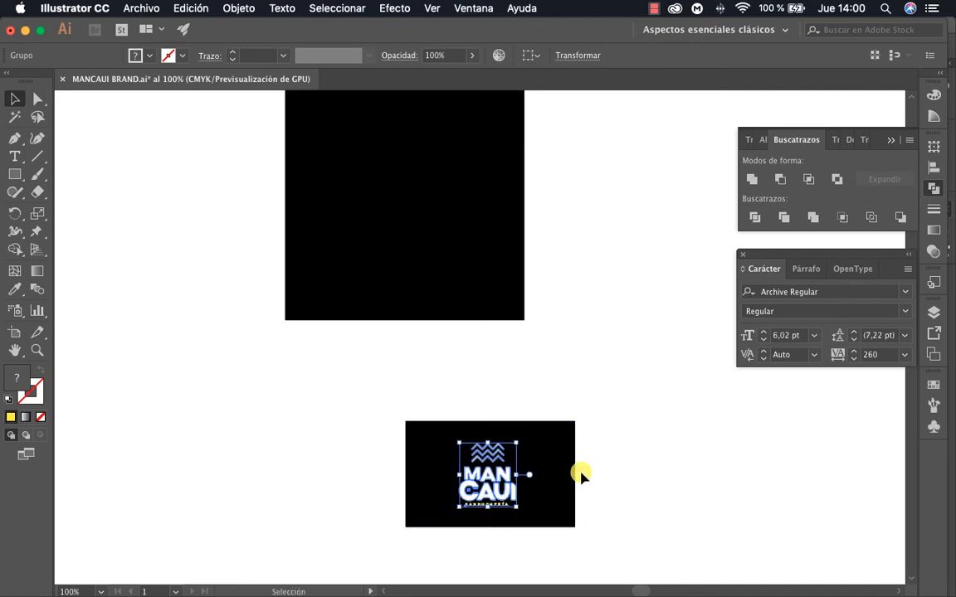
key("Up")
key("Up")
key("Up")
key("Up")
key("Up")
key("Up")
left_click(580, 474)
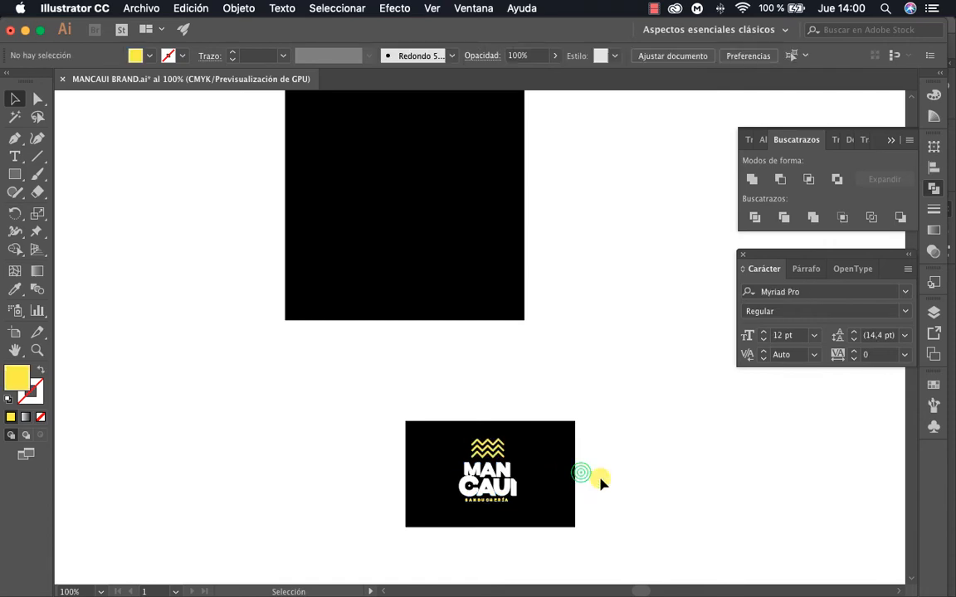
Copy the black card together with its logo and switch to the CLASE MOCKUP 2020.psd document in Photoshop
key("z")
left_click(522, 469)
left_click(480, 399)
left_click_drag(520, 368, 544, 424)
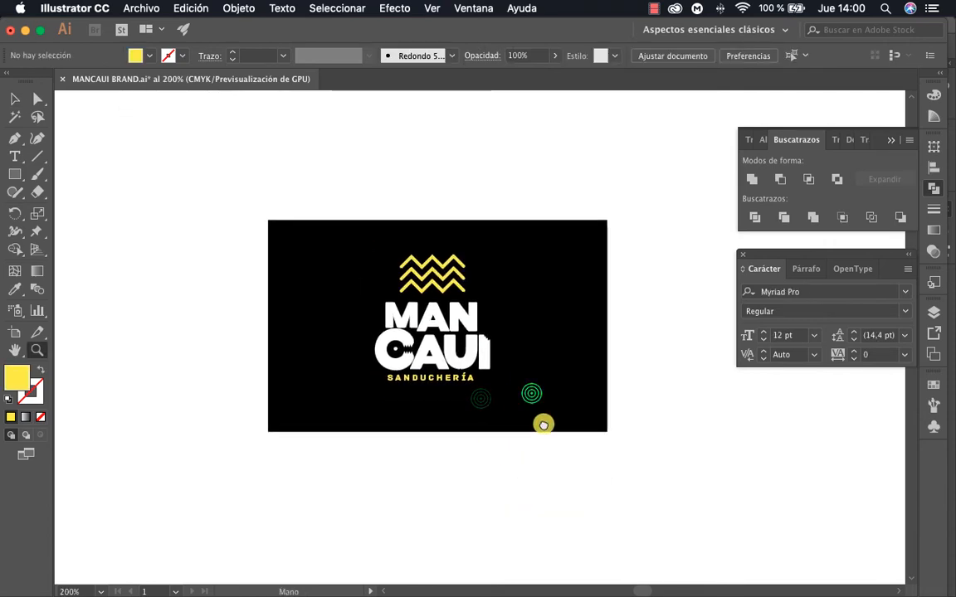
left_click(518, 374)
left_click_drag(523, 369, 603, 424)
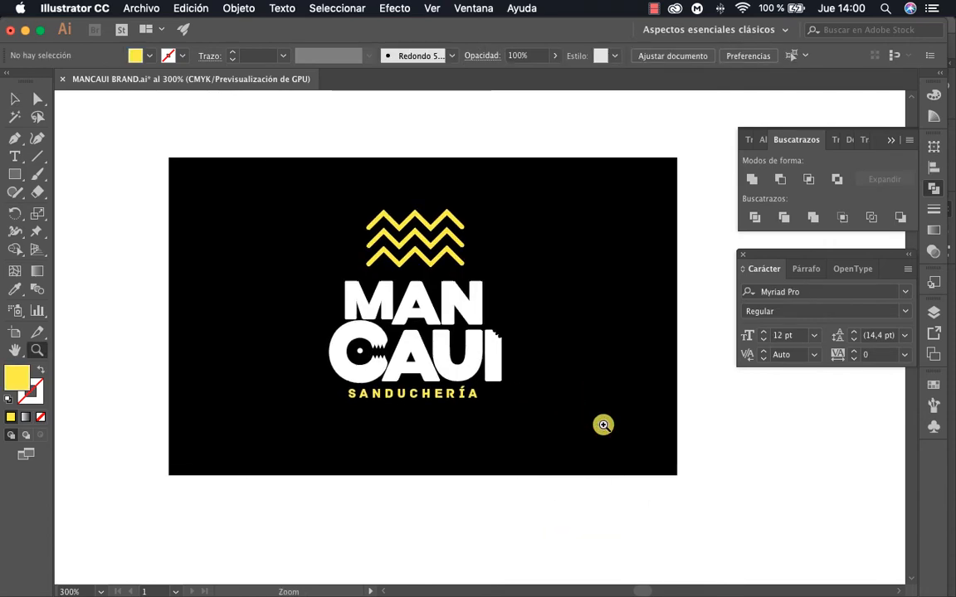
key("v")
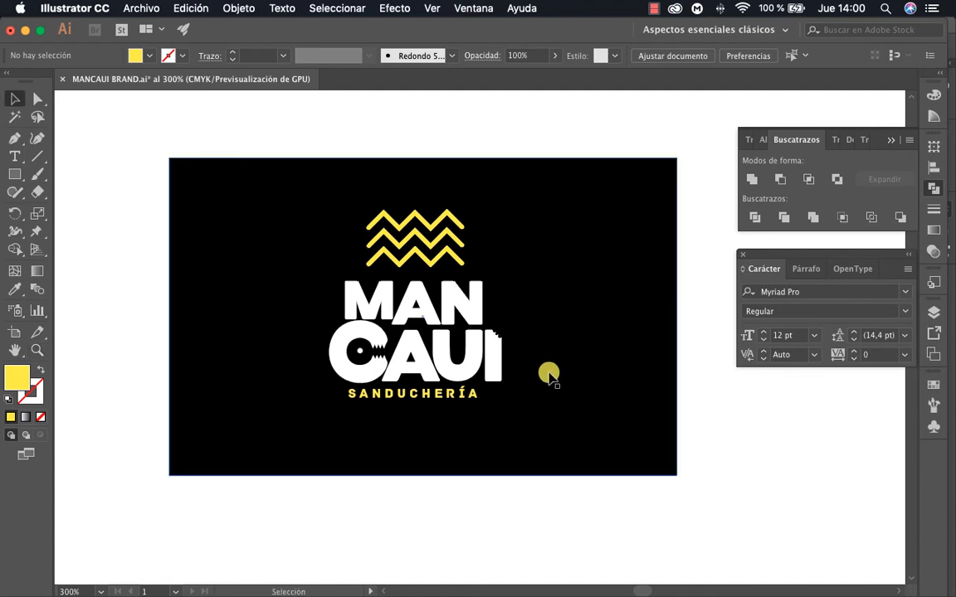
left_click_drag(136, 130, 747, 526)
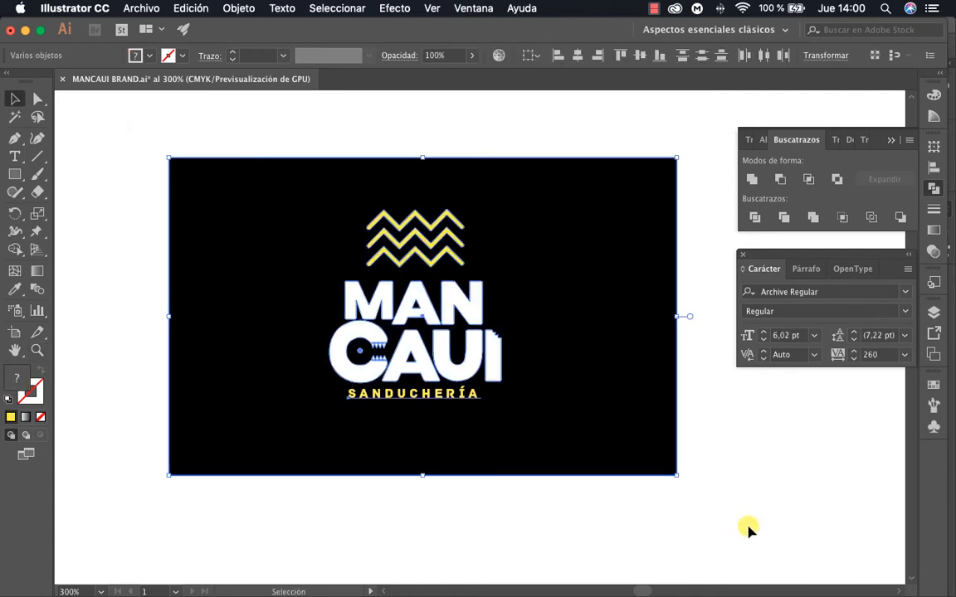
key("a")
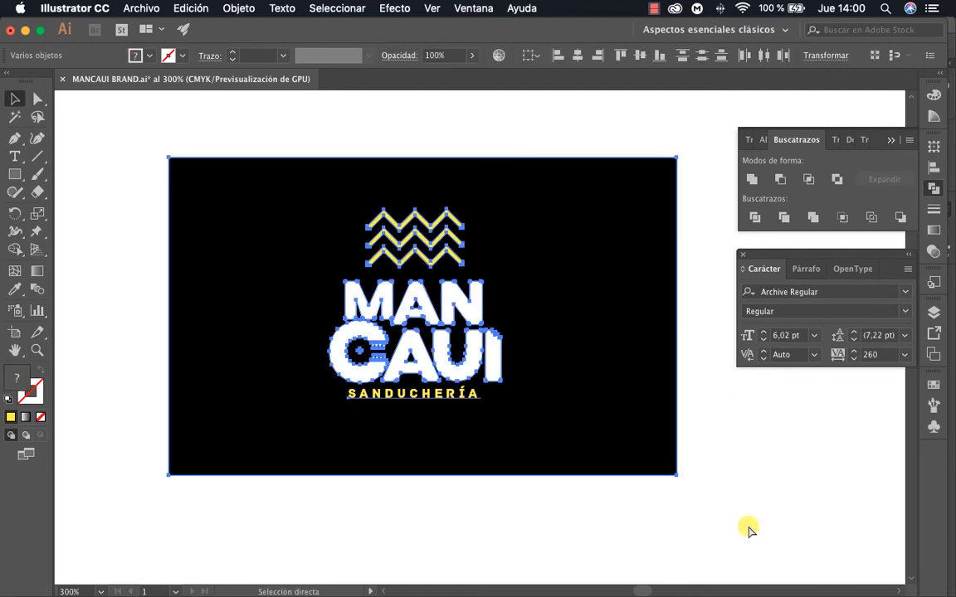
key("ctrl+Up")
left_click(306, 437)
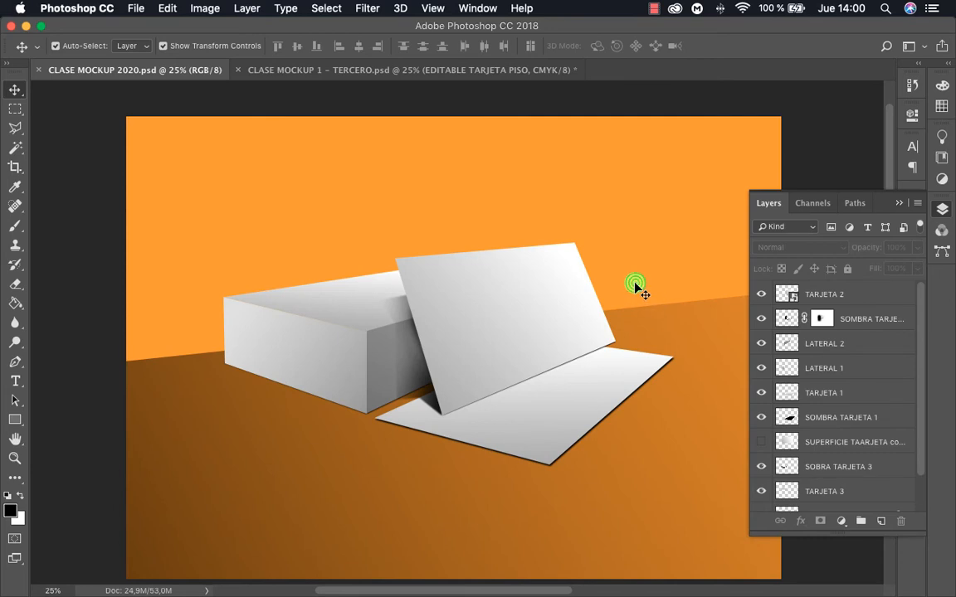
Paste the copied card into the mockup as a Smart Object, with adding to the current library enabled
key("super+v")
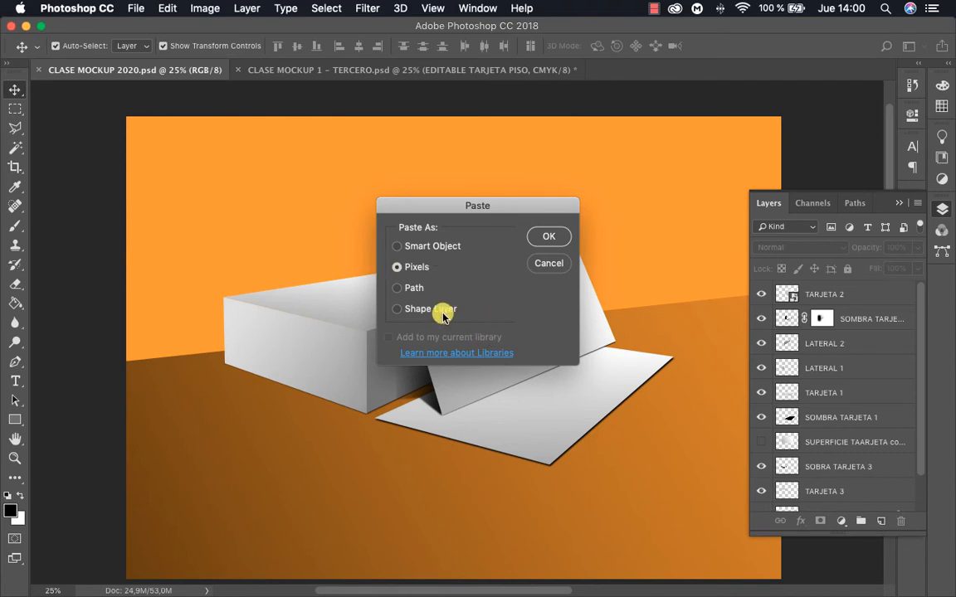
left_click(396, 248)
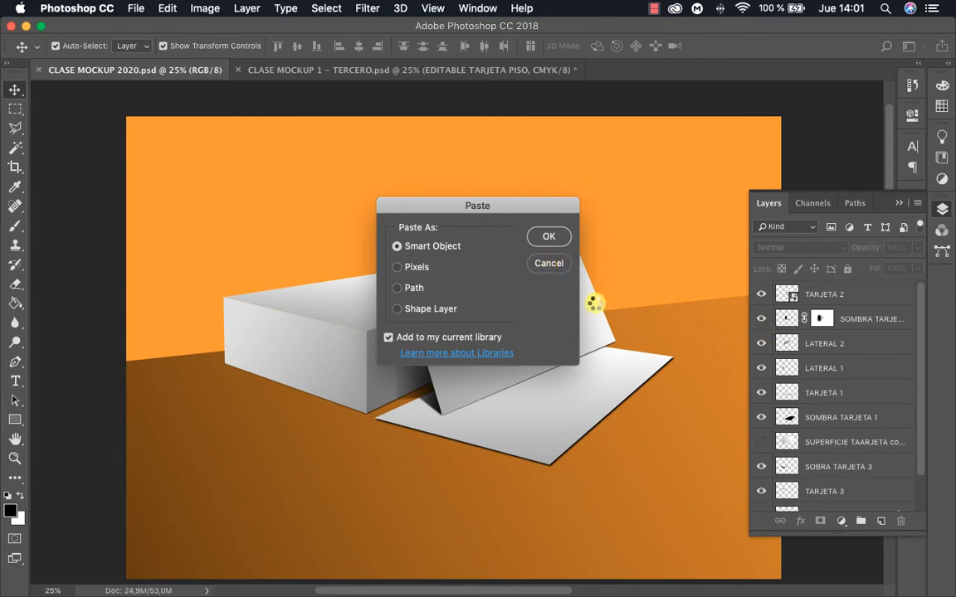
key("Return")
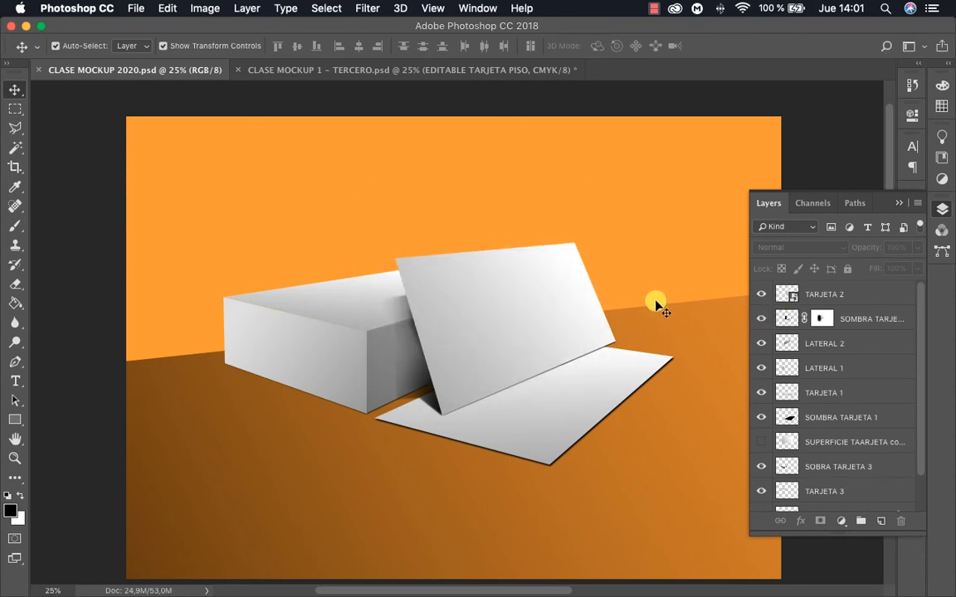
scroll(636, 302, "down", 3)
scroll(636, 302, "up", 5)
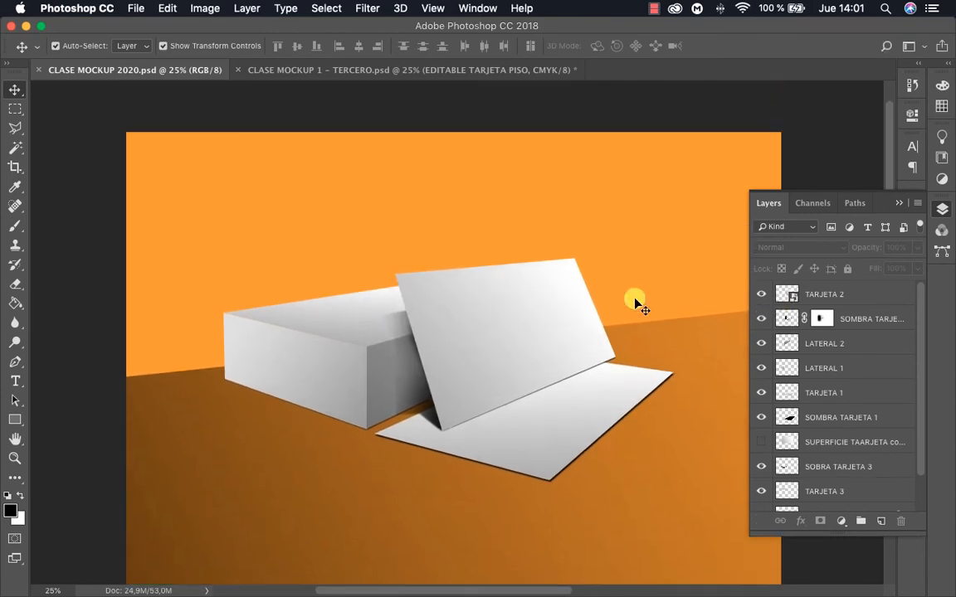
key("super+v")
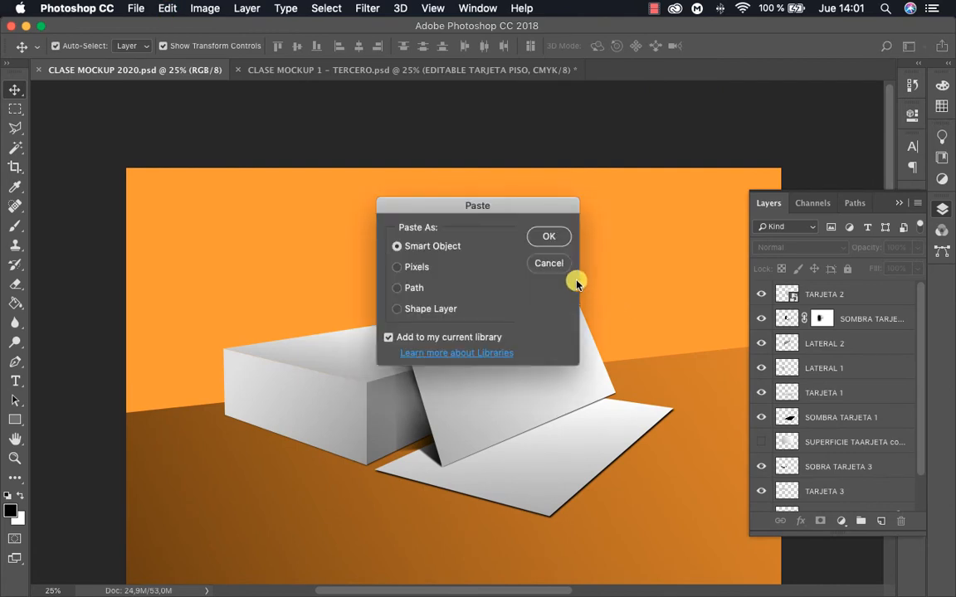
left_click(550, 238)
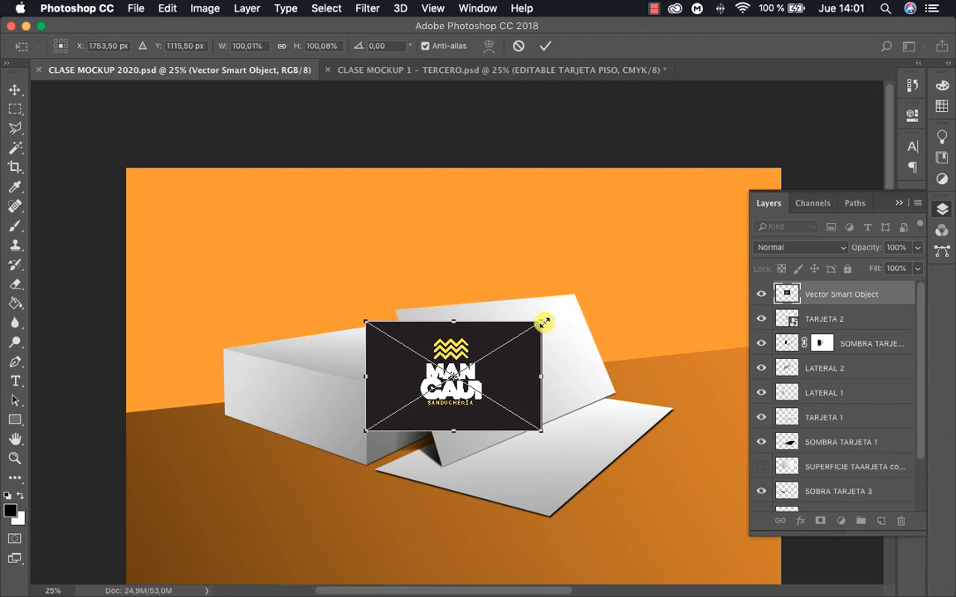
Try enlarging the pasted card to about 151%, undo the scaling, and place the card at its pasted size
left_click_drag(543, 322, 589, 294)
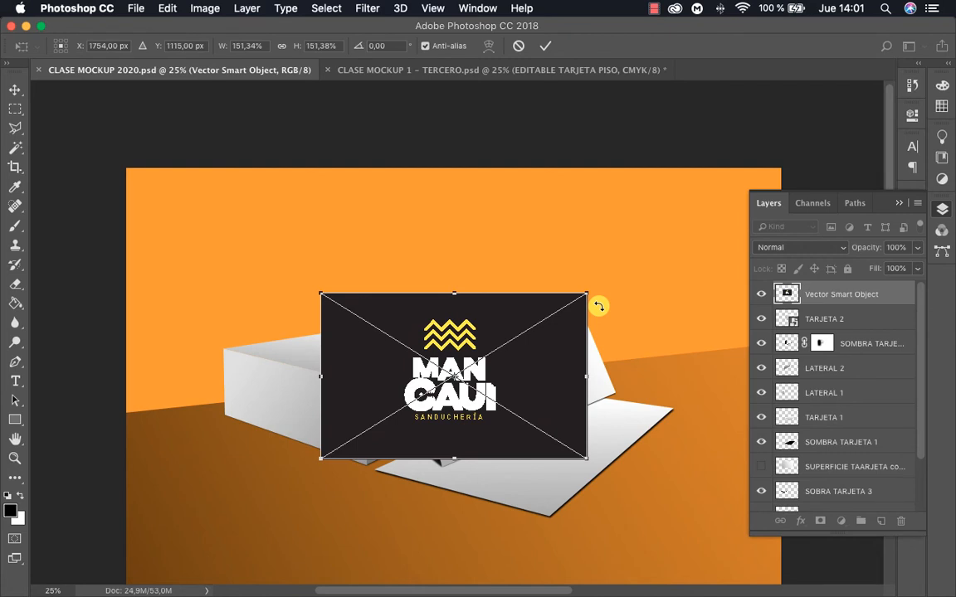
key("super+z")
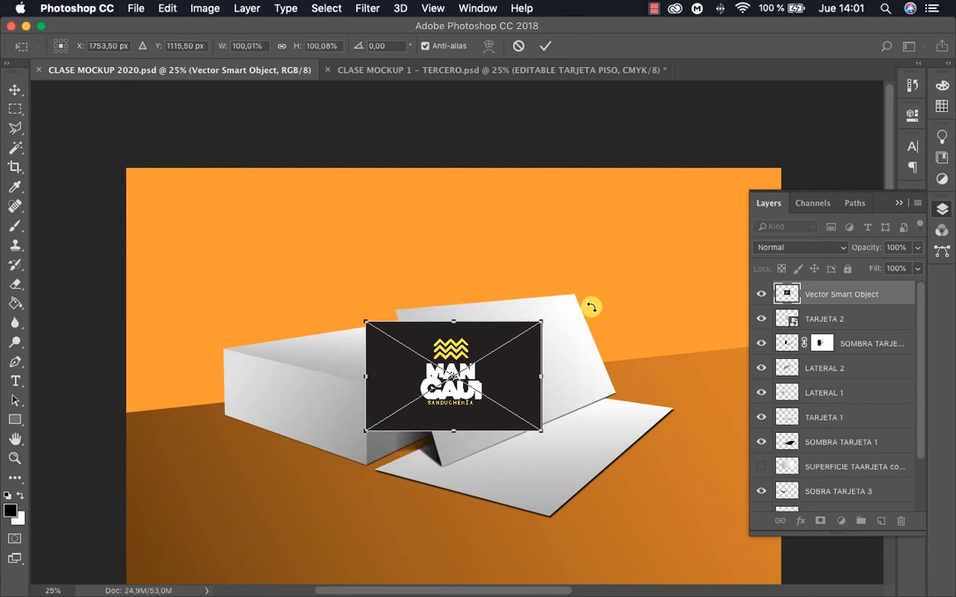
key("Escape")
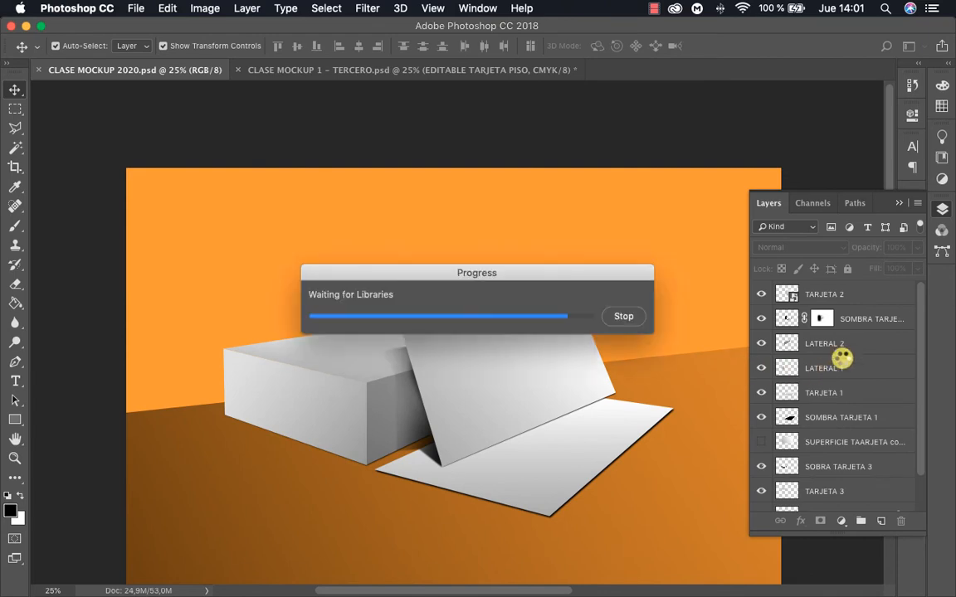
left_click(627, 317)
left_click(625, 318)
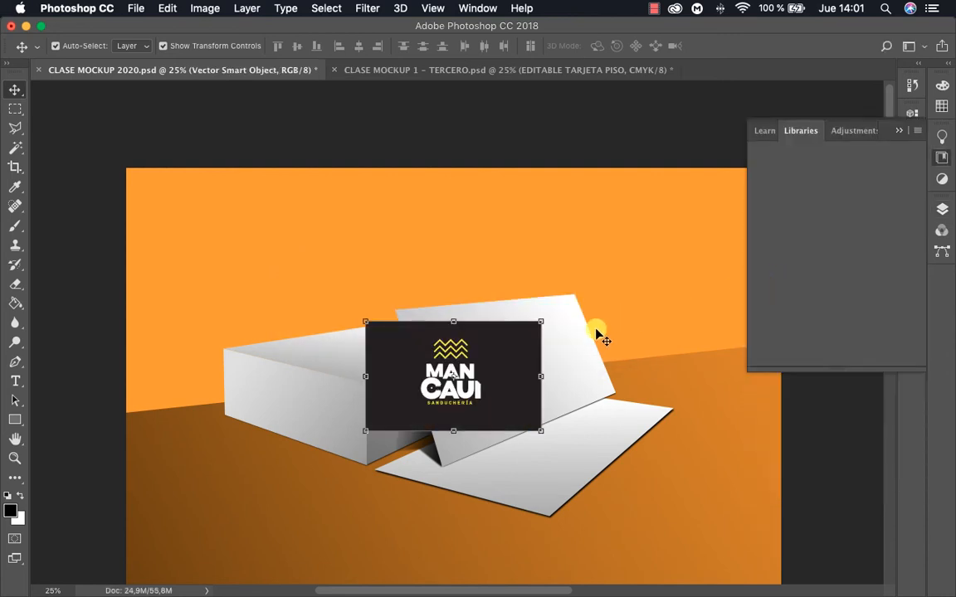
Open the Vector Smart Object layer's contents for editing in Illustrator and bring the card into view
left_click(941, 207)
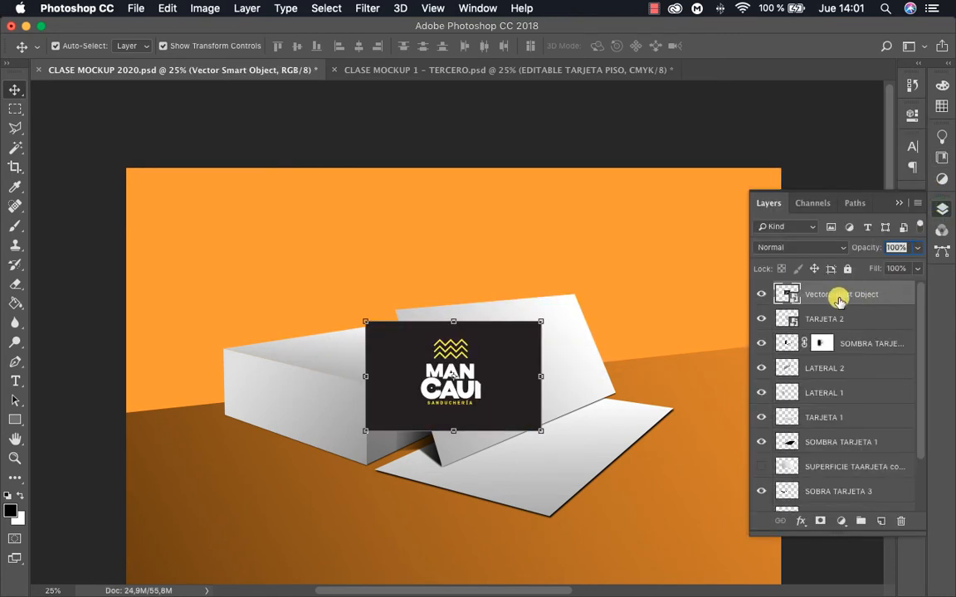
left_click(614, 135)
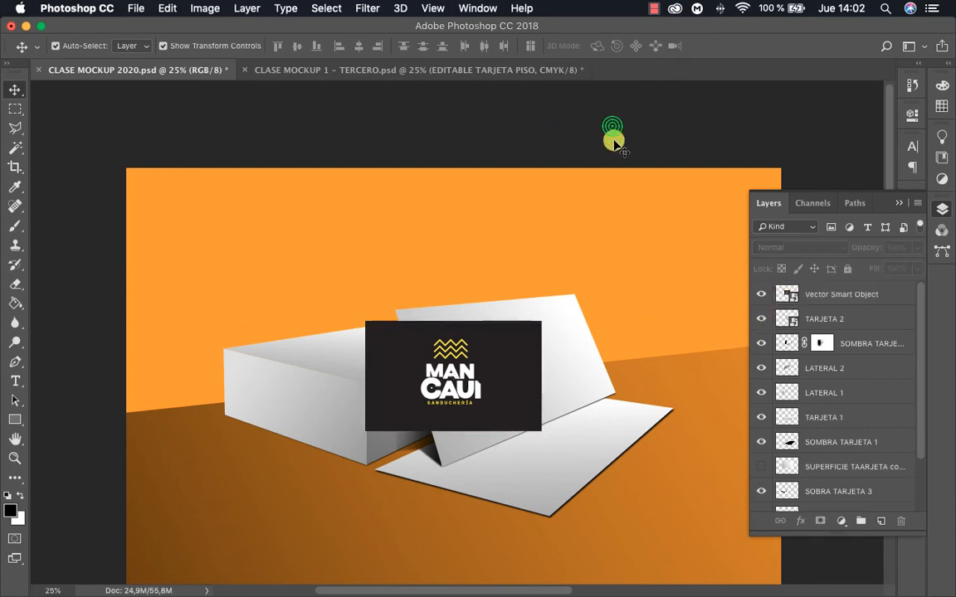
left_click(489, 344)
double_click(787, 294)
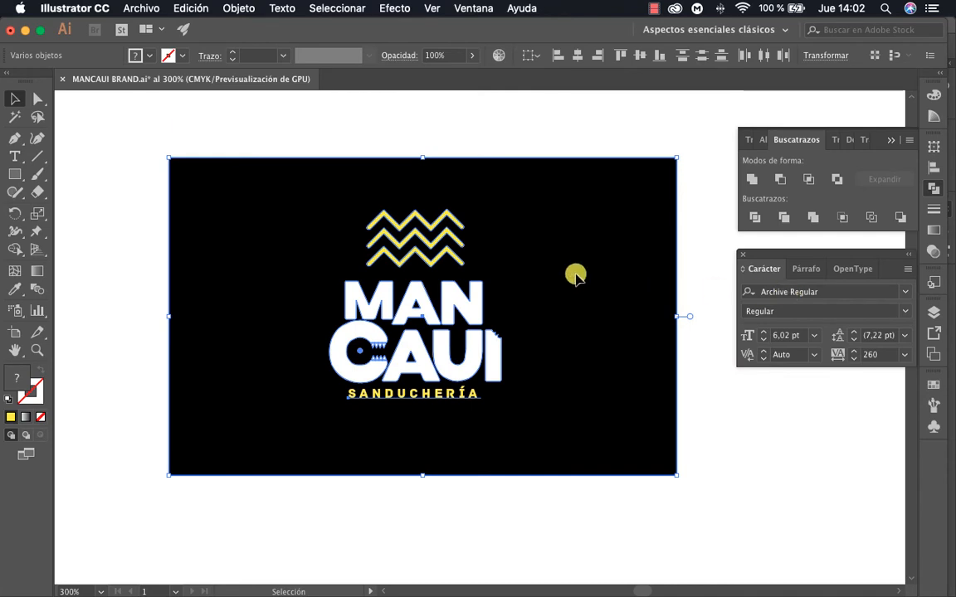
left_click(459, 308)
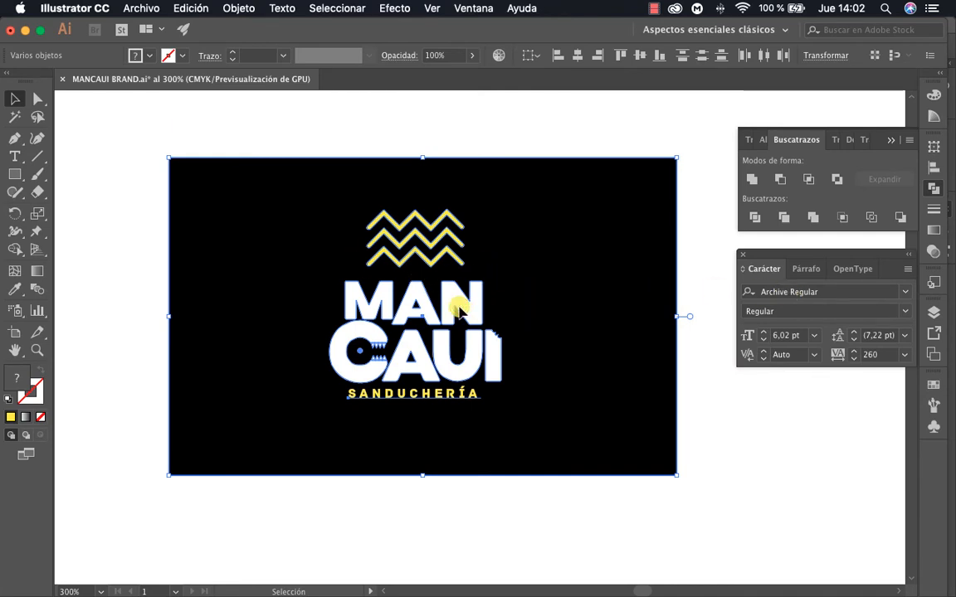
key("z")
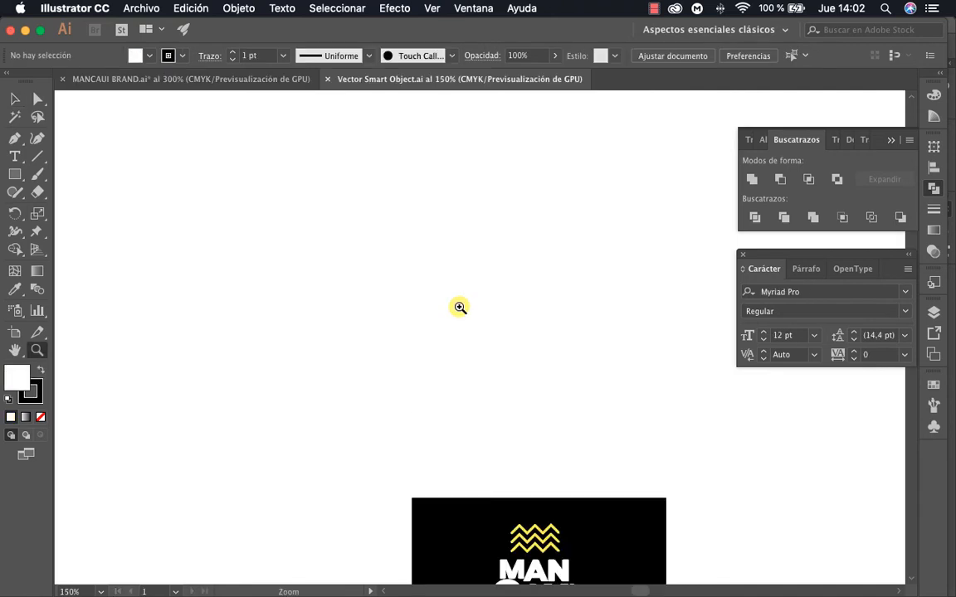
left_click_drag(505, 346, 489, 214)
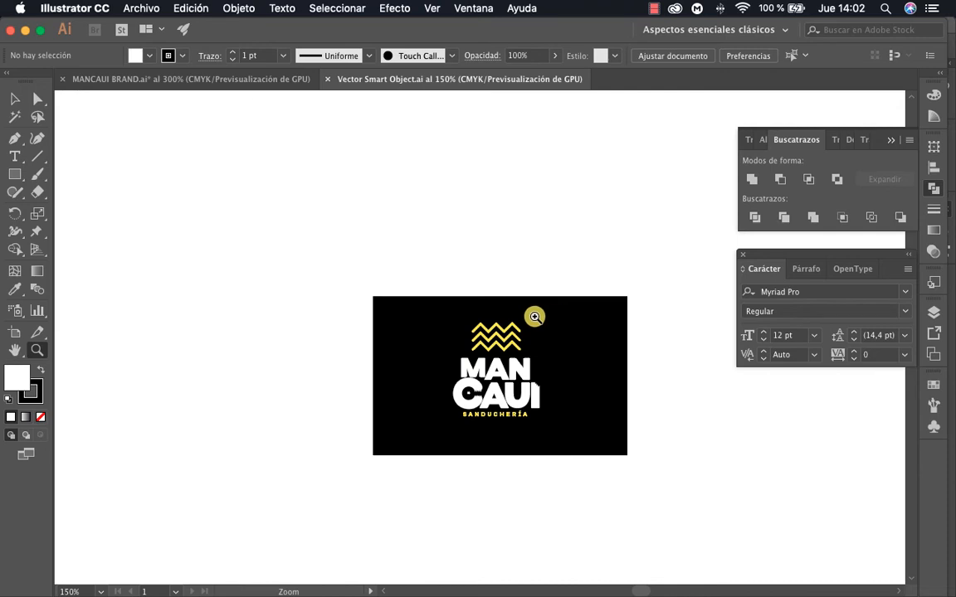
Recolour the black card rectangle behind the MANCAUI logo to a muted grey-green and save the Vector Smart Object file
key("a")
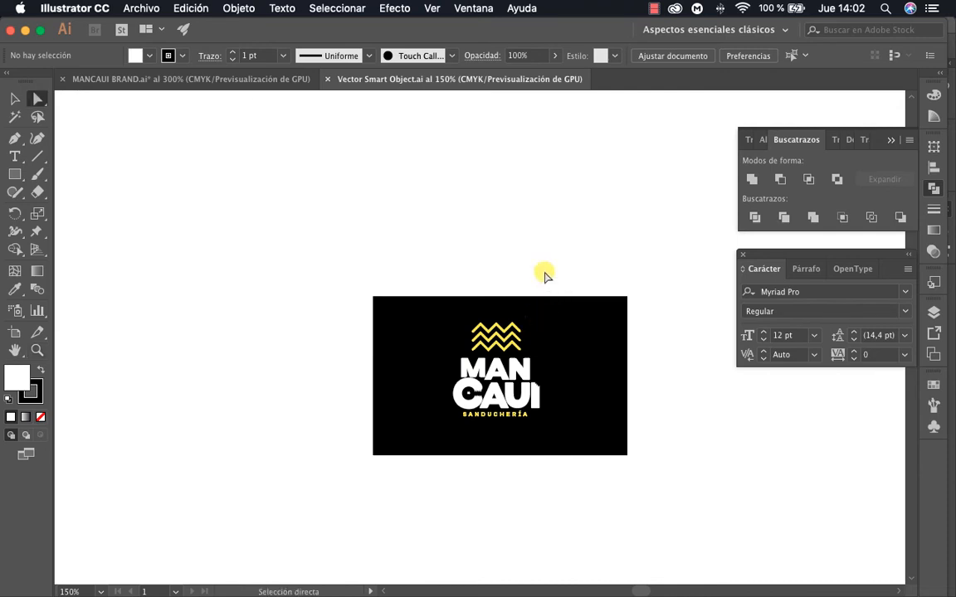
left_click(597, 361)
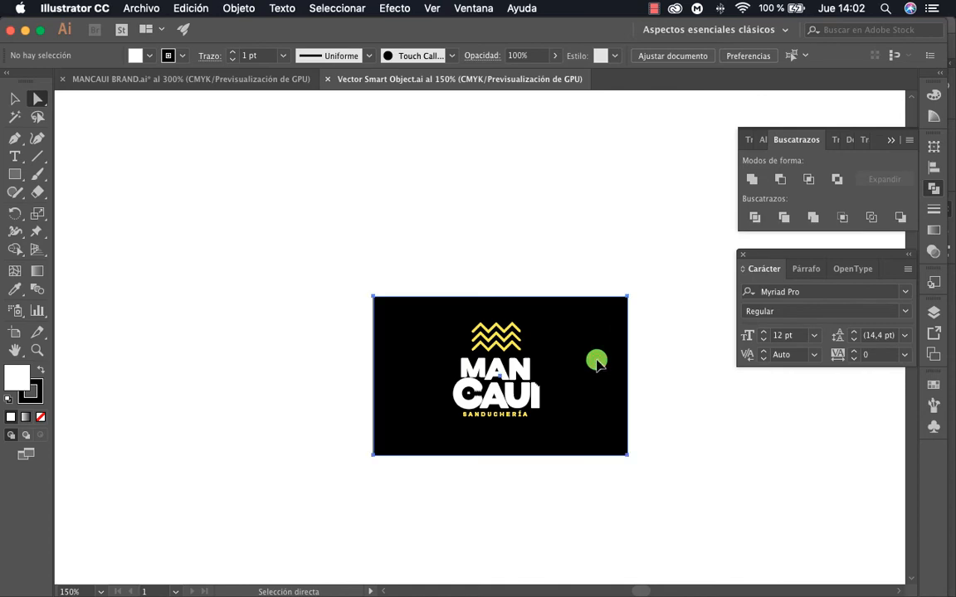
left_click(934, 116)
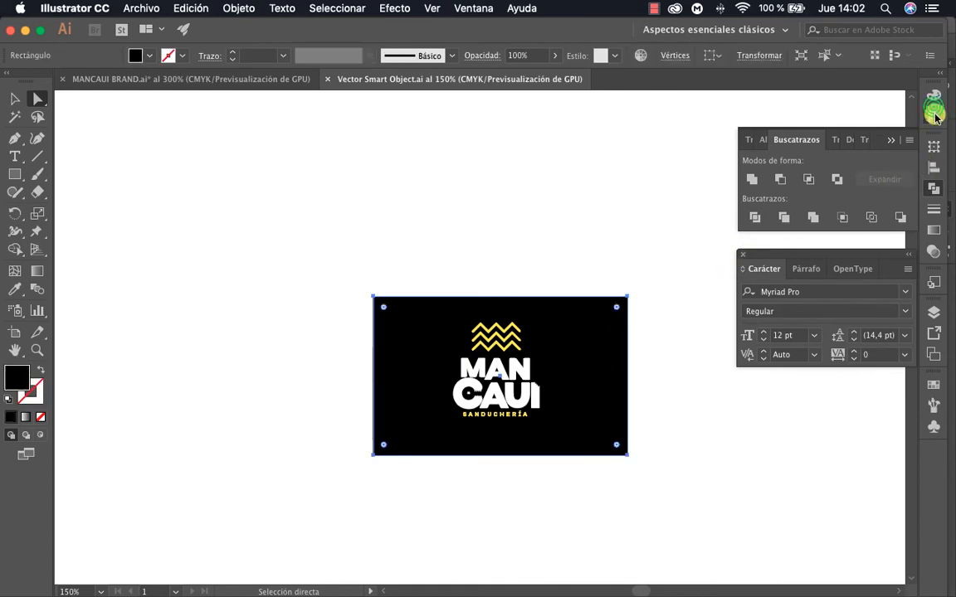
left_click(813, 184)
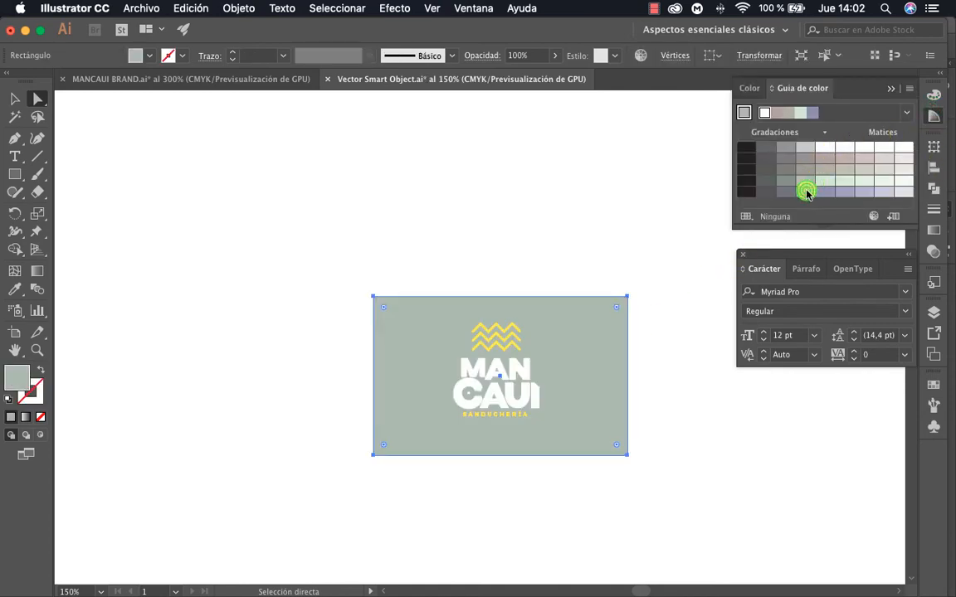
left_click(660, 419)
key("v")
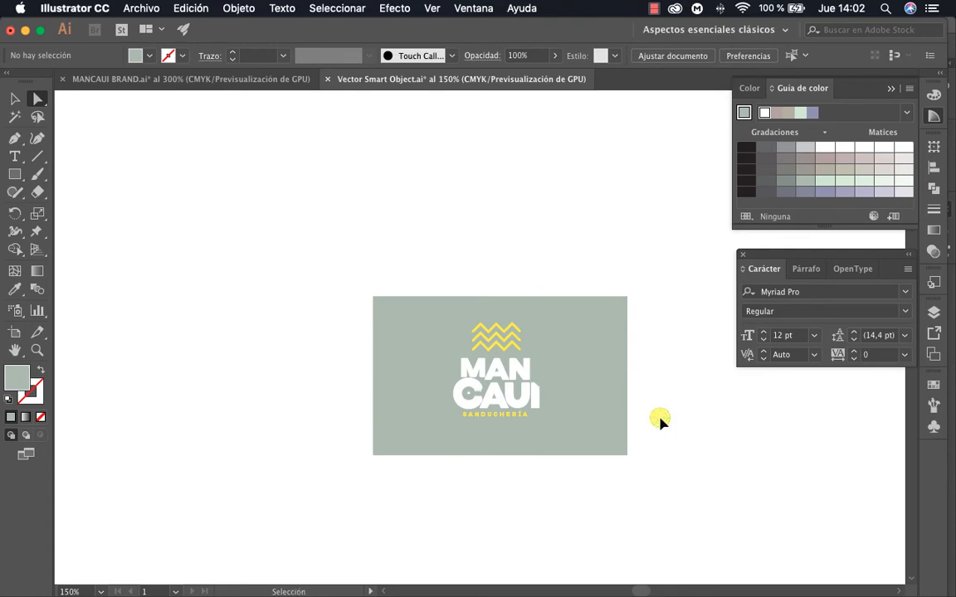
key("super+s")
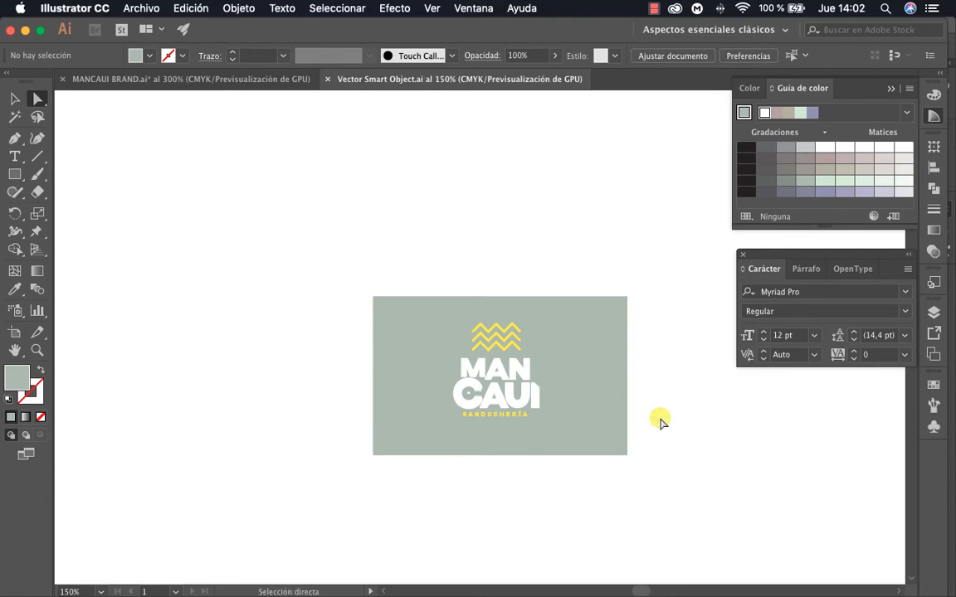
Close the Vector Smart Object file and switch back to CLASE MOCKUP 2020.psd in Photoshop
key("super+w")
key("ctrl+Up")
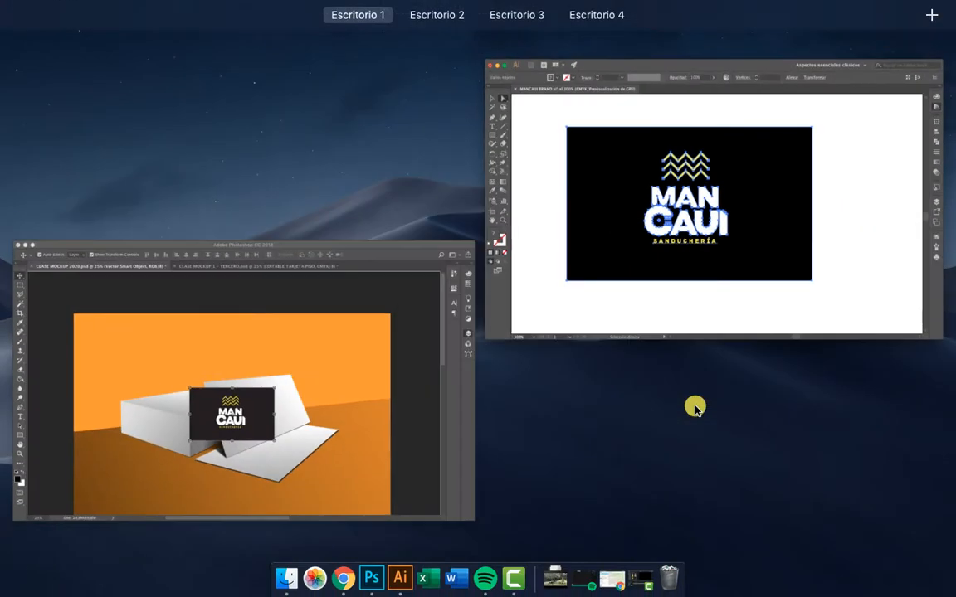
left_click(384, 386)
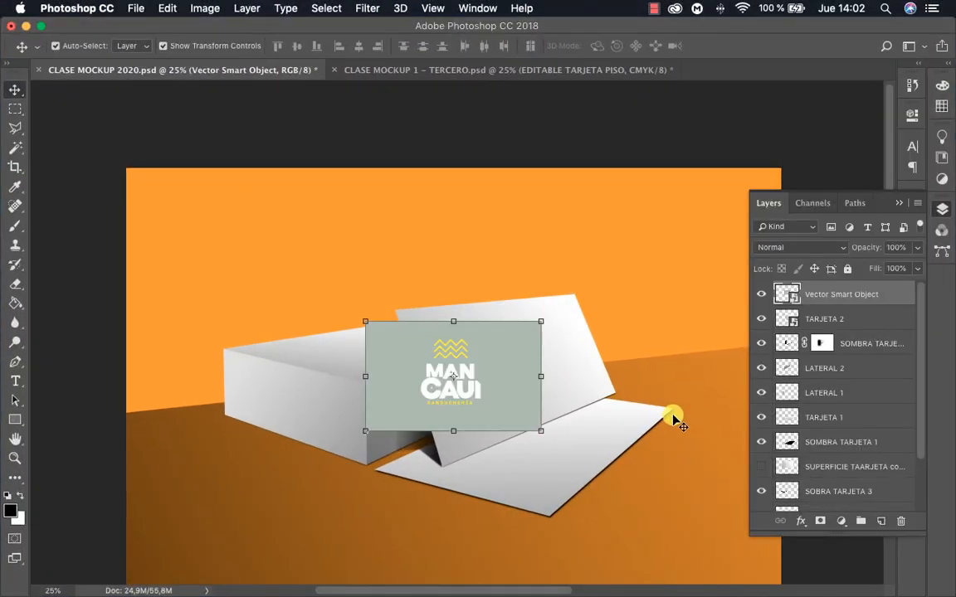
left_click(700, 433)
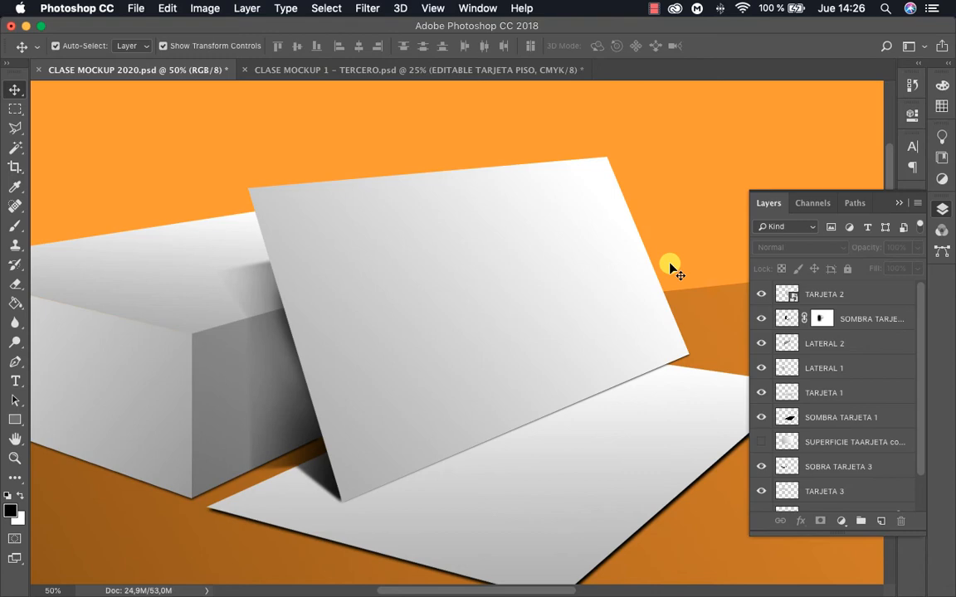
Copy the whole black card with its logo from MANCAUI BRAND.ai in Illustrator and return to the Photoshop mockup
key("ctrl+Up")
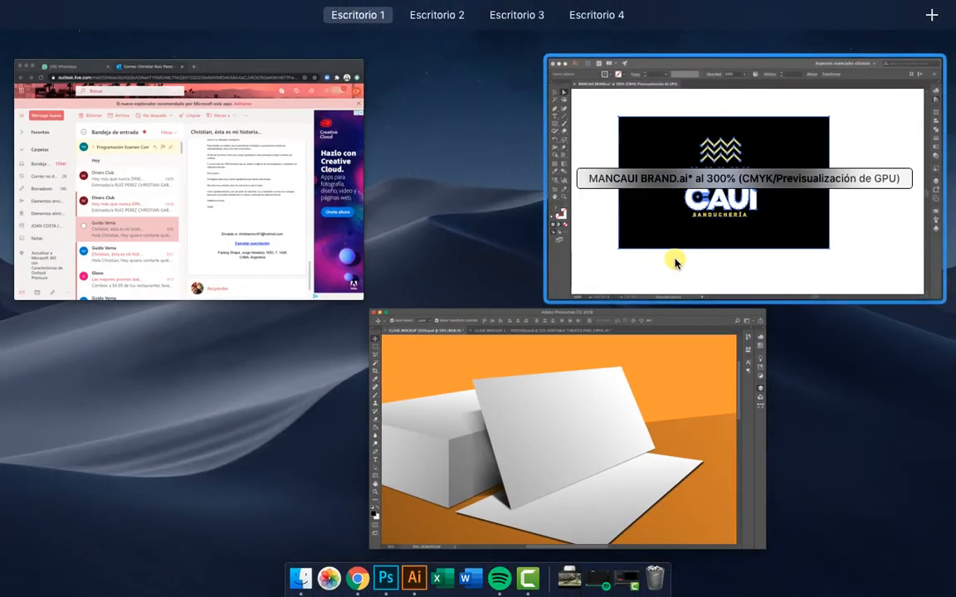
left_click(672, 260)
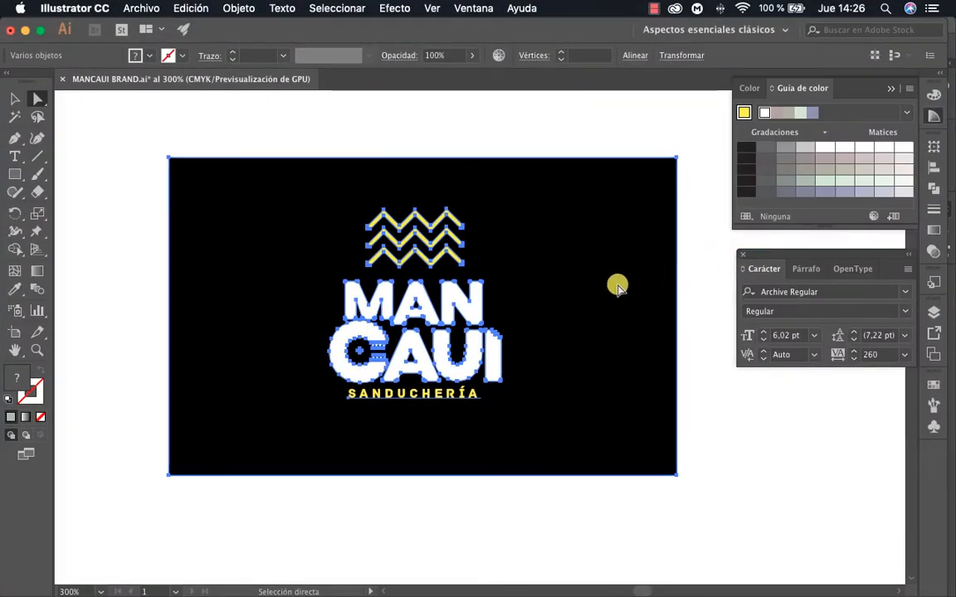
left_click(708, 345)
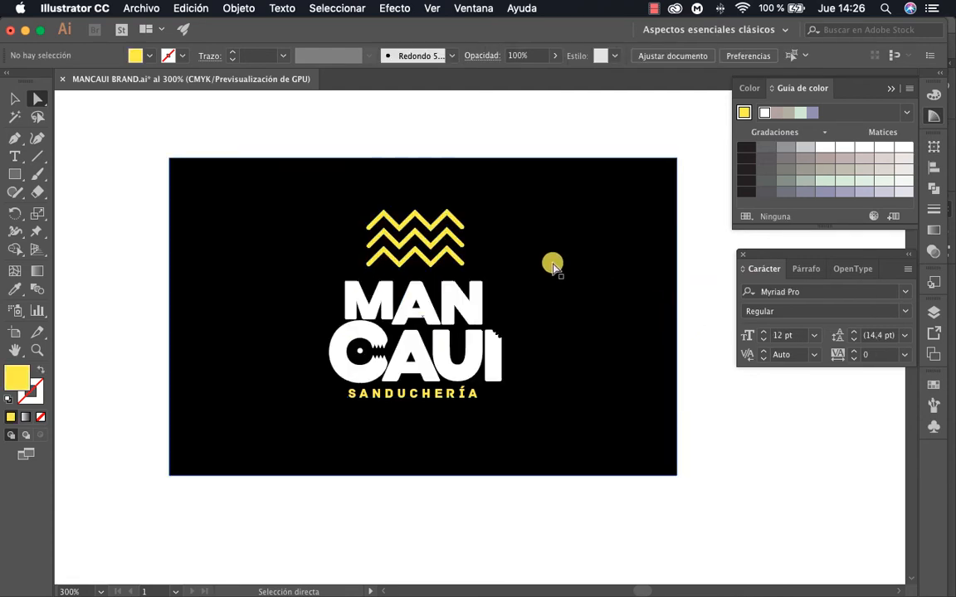
key("v")
left_click_drag(136, 138, 727, 533)
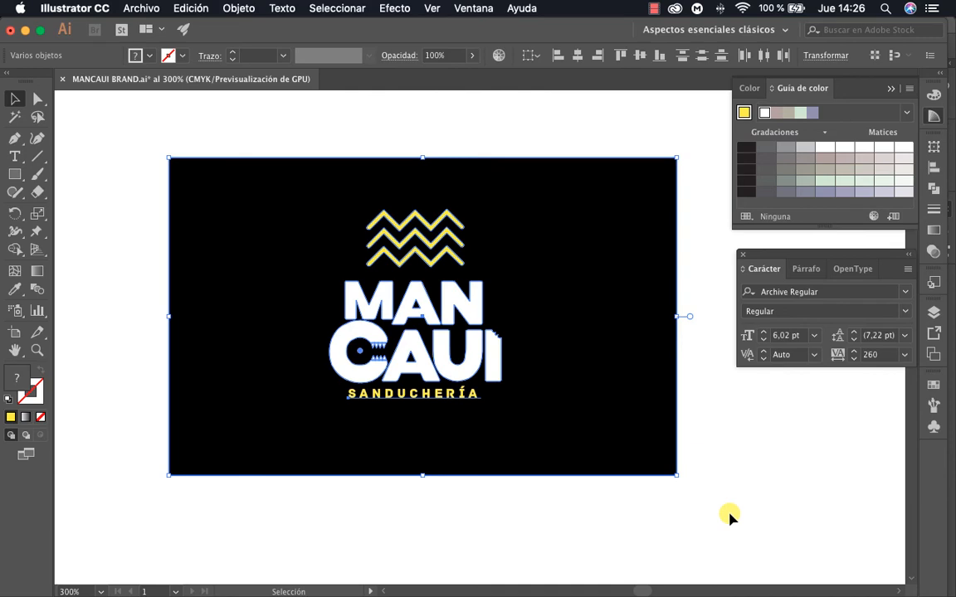
key("ctrl+Up")
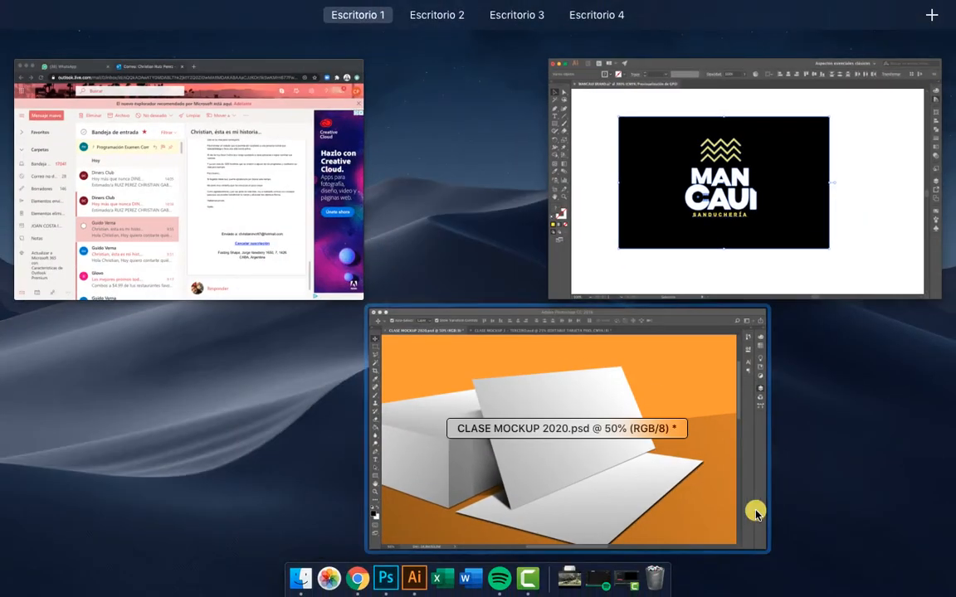
left_click(562, 440)
Paste the copied card into the mockup as Pixels, enlarge it proportionally to about 115%, and place it
key("super+v")
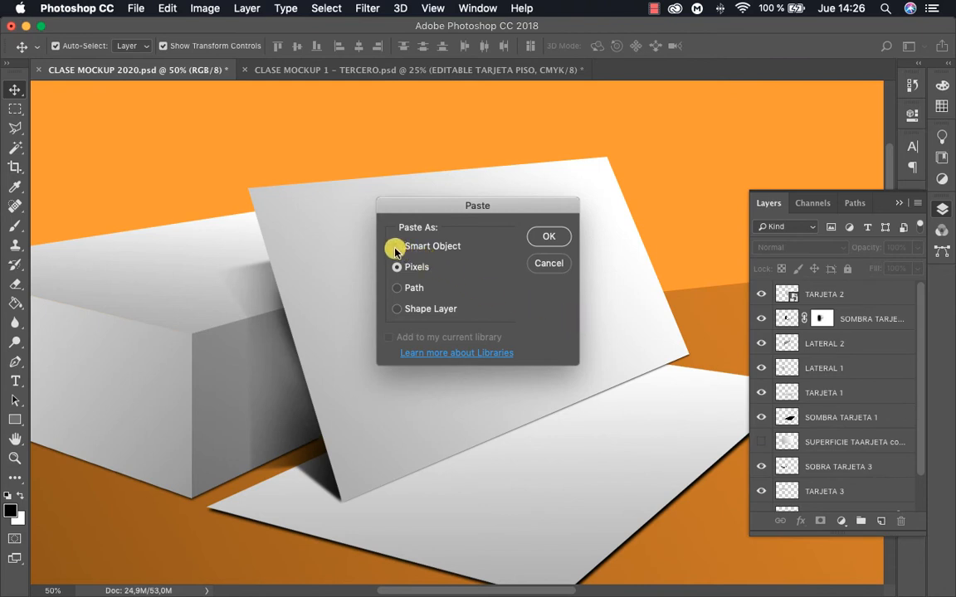
left_click(549, 241)
left_click(539, 239)
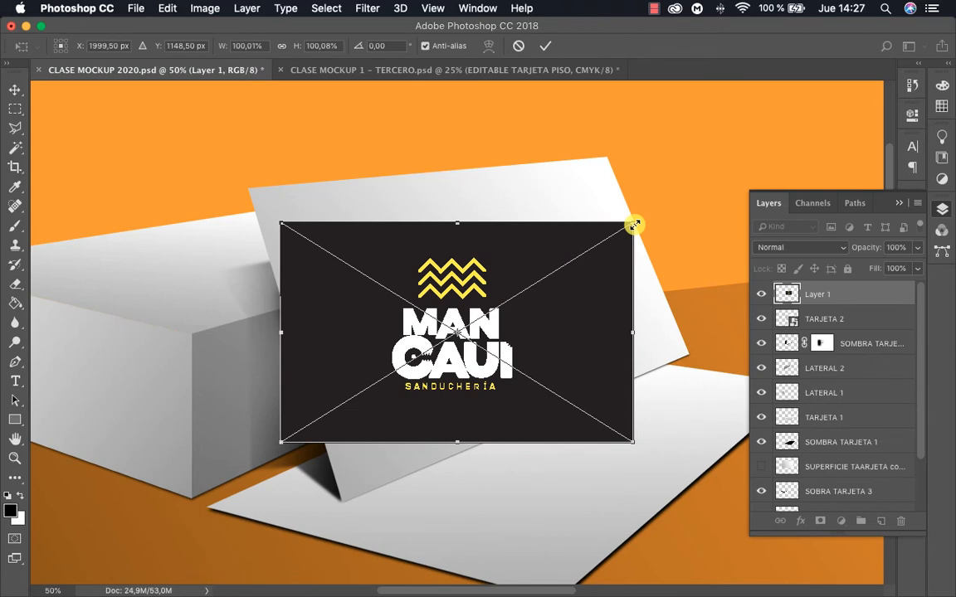
left_click_drag(633, 225, 686, 192)
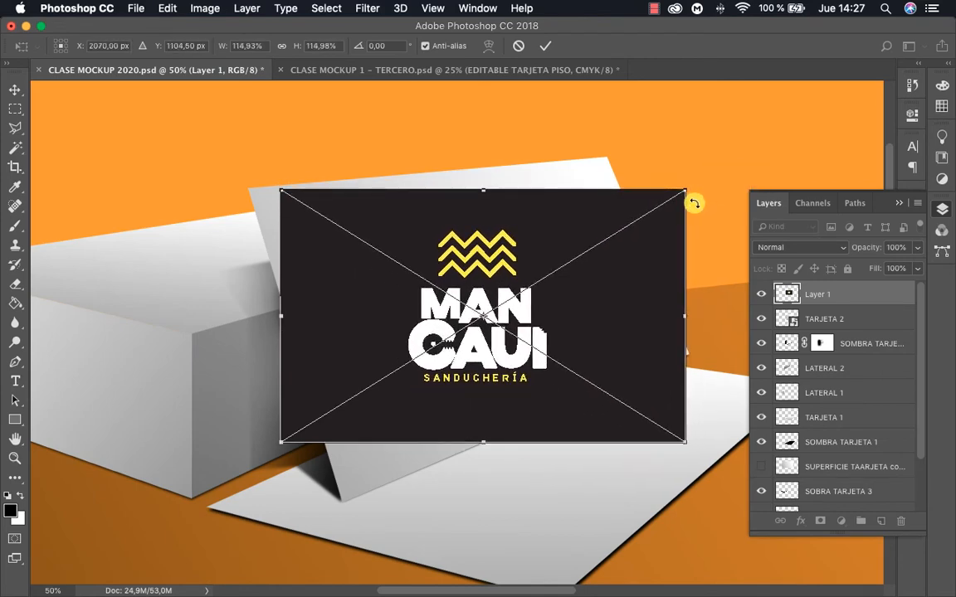
key("Return")
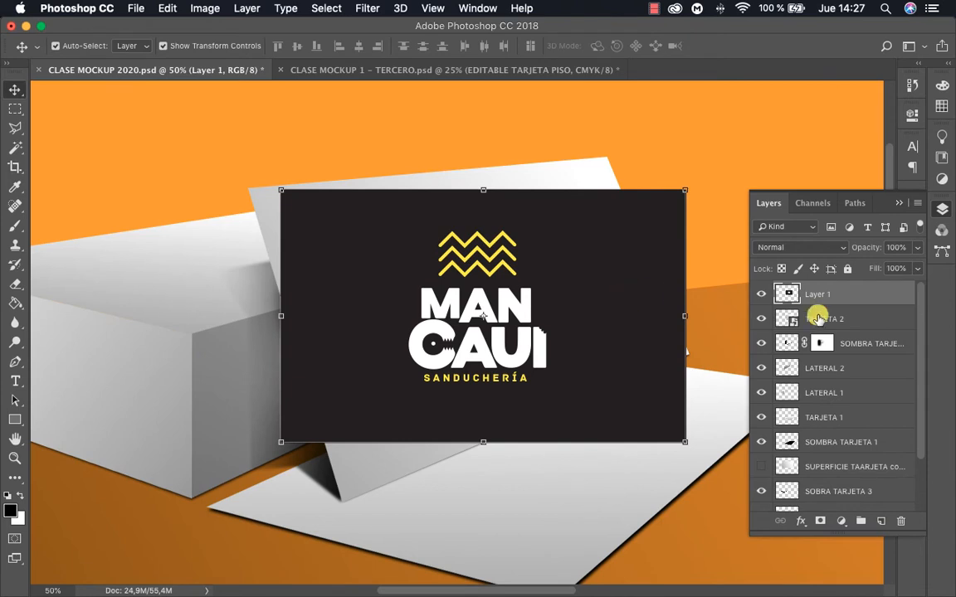
Convert the pasted card layer, Layer 1, to a Smart Object
double_click(817, 294)
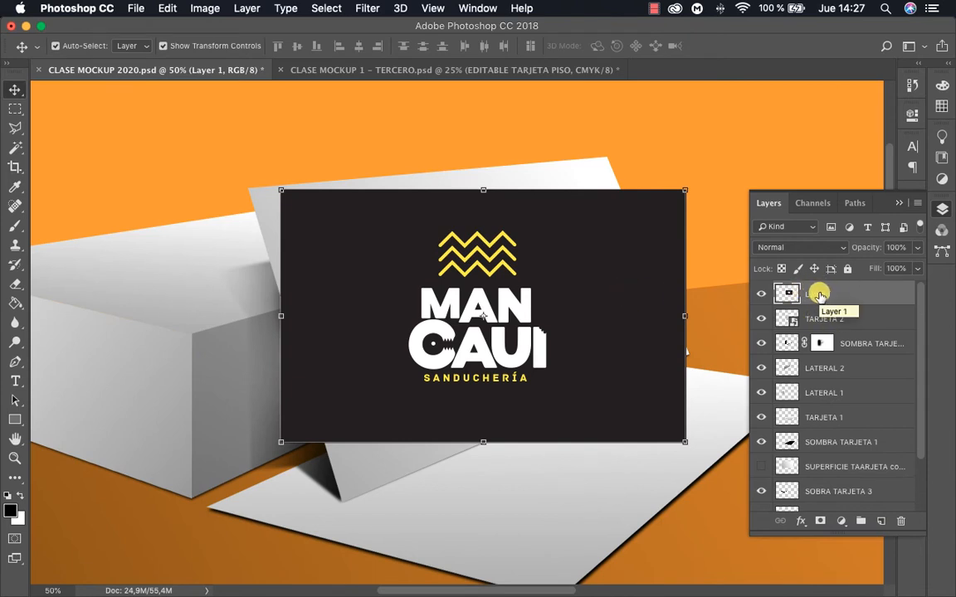
right_click(819, 295)
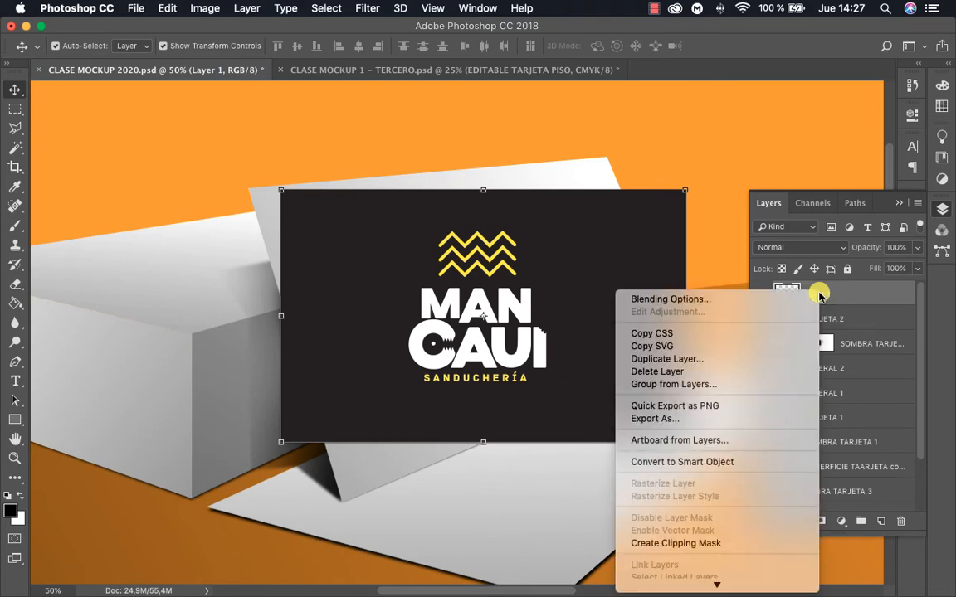
left_click(711, 461)
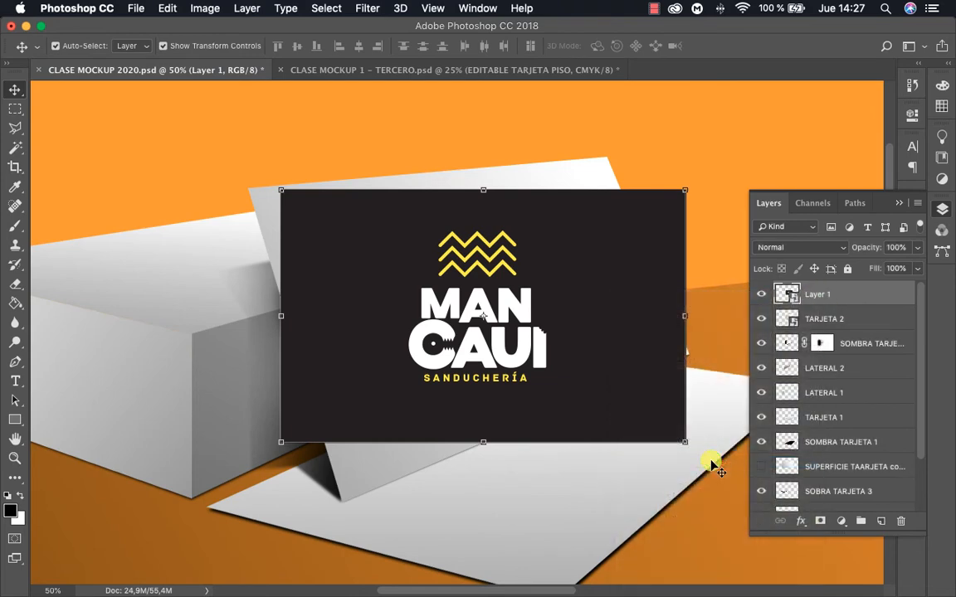
Rename the card's smart object layer as EDITABLE TARJETA 2
double_click(813, 294)
type("EDI")
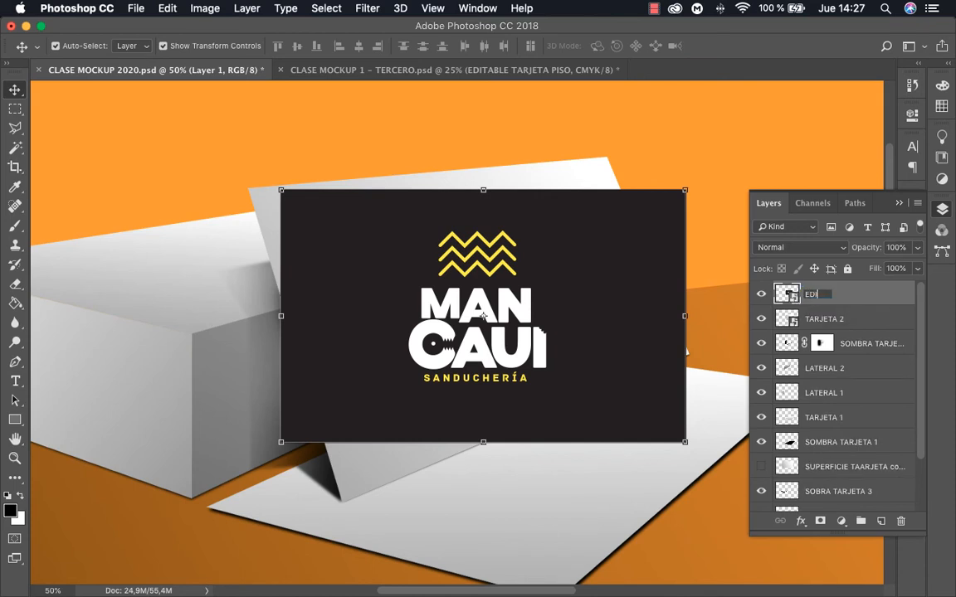
type("TABLE TARJETA 2")
key("Return")
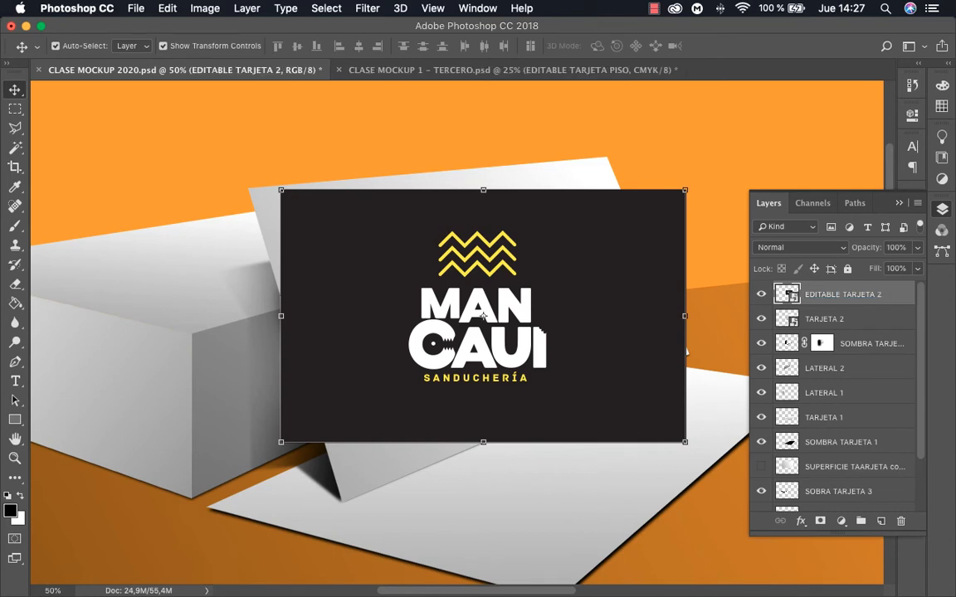
Move the EDITABLE TARJETA 2 card so its lower-left corner meets the lower-left corner of the standing white card
left_click(762, 318)
left_click(761, 319)
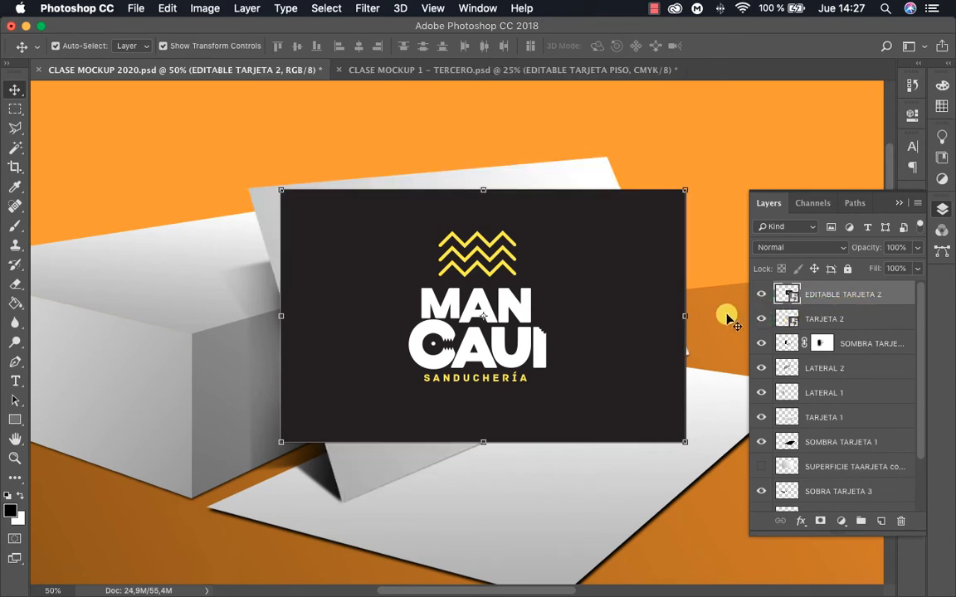
left_click(640, 271)
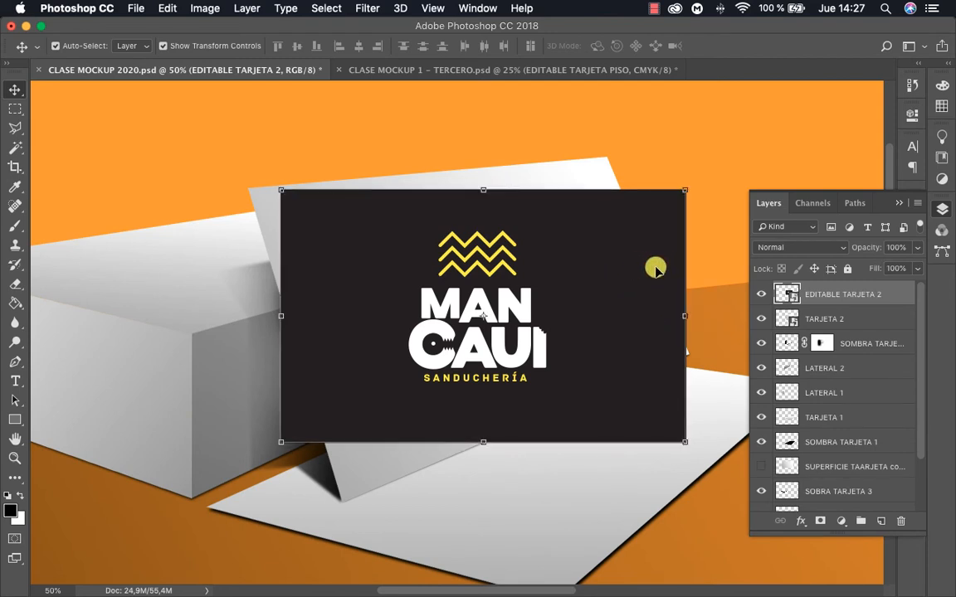
left_click_drag(623, 262, 635, 286)
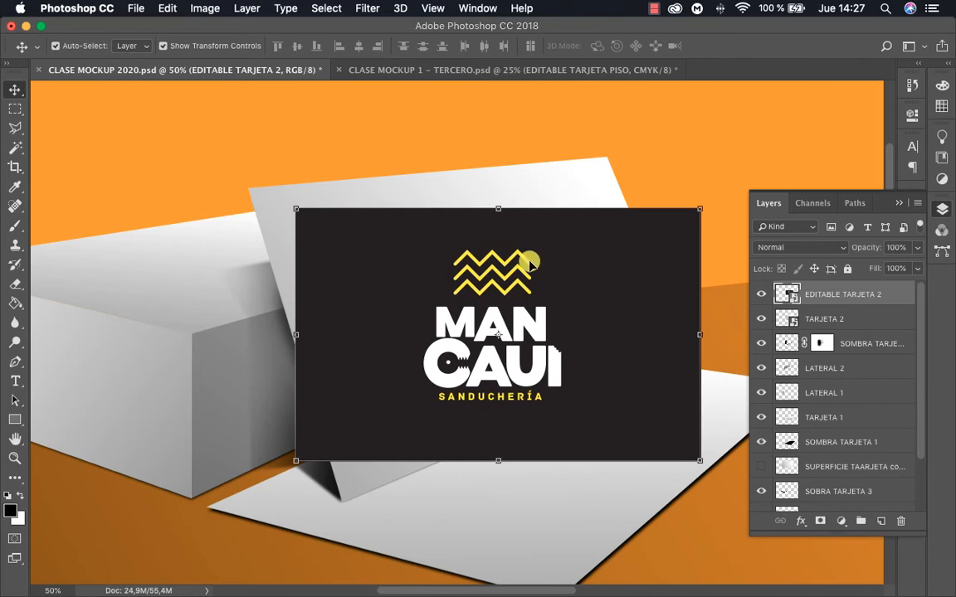
left_click_drag(567, 268, 614, 311)
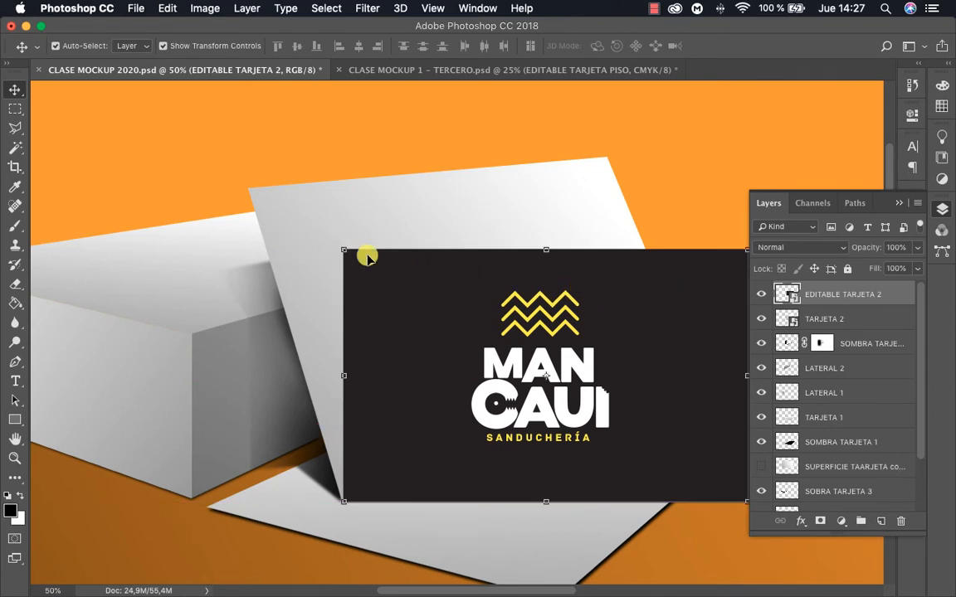
left_click_drag(472, 245, 397, 221)
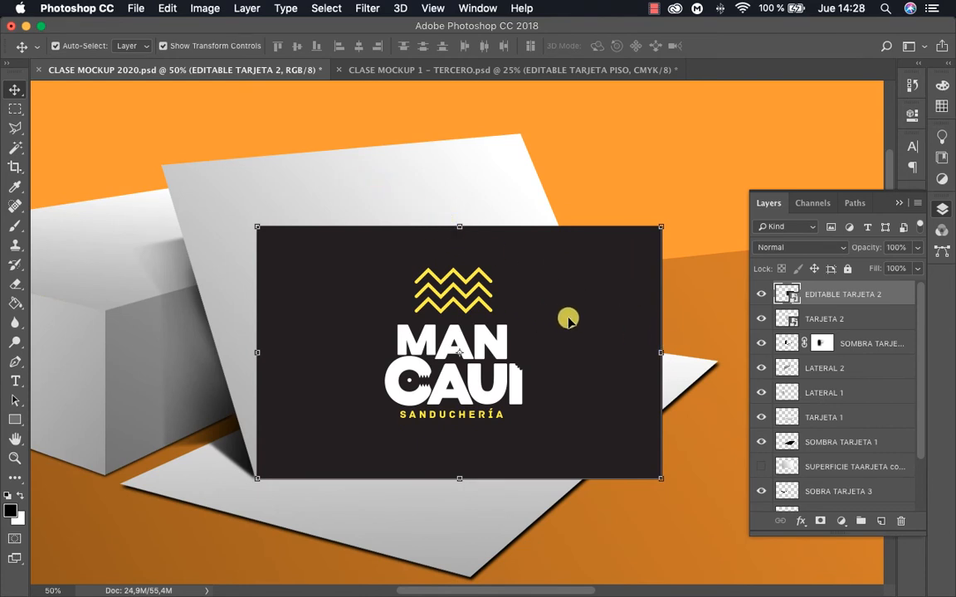
Distort the EDITABLE TARJETA 2 card by moving its two upper corners and lower-right corner onto the standing card's matching corners
left_click_drag(256, 226, 161, 161)
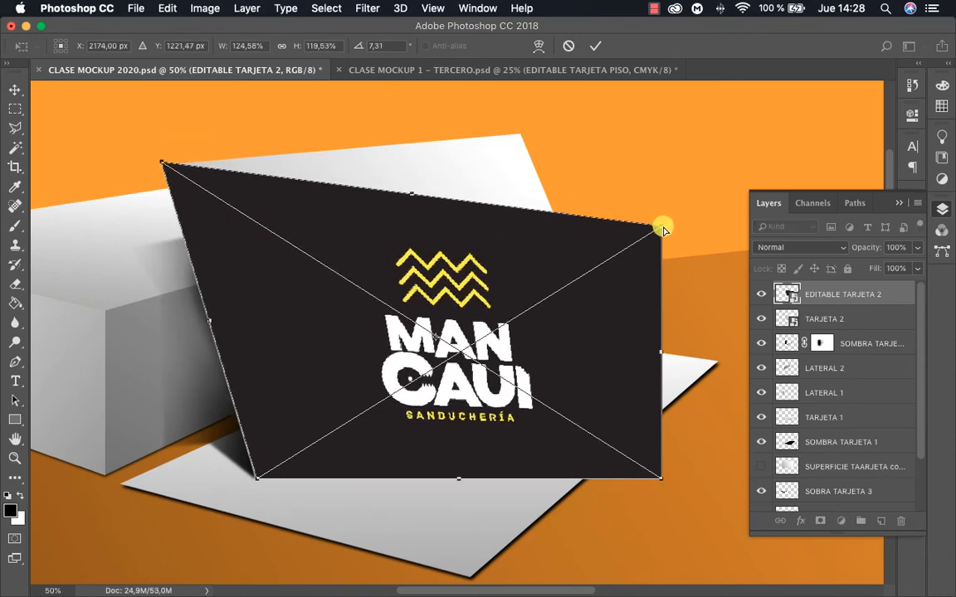
left_click_drag(662, 224, 521, 133)
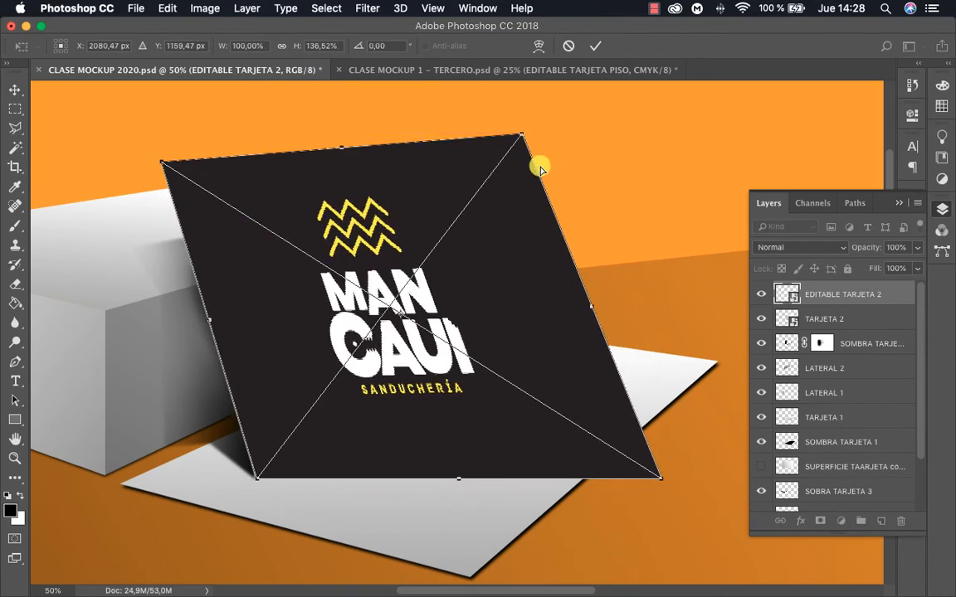
left_click_drag(659, 477, 610, 333)
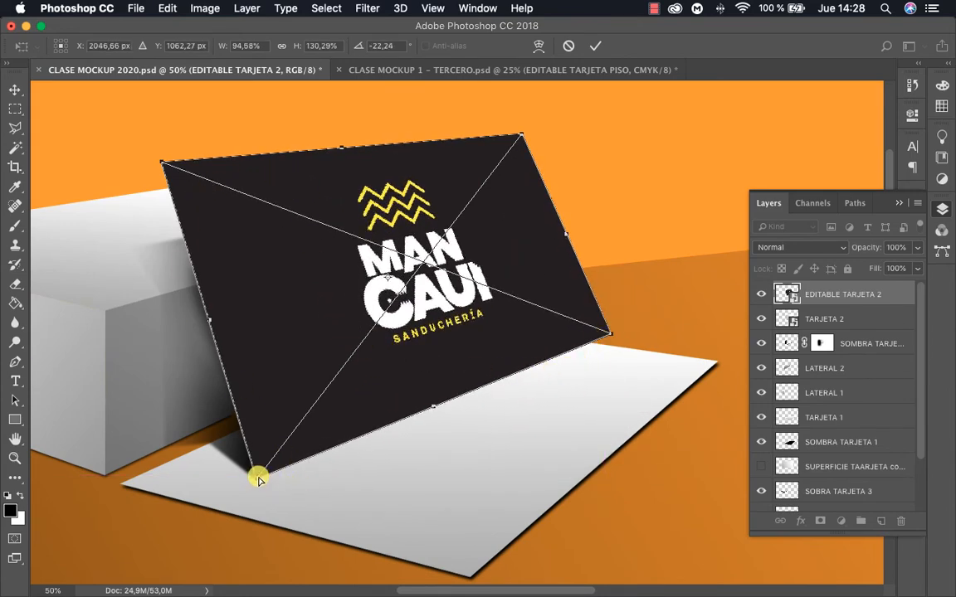
Extend the lower-left and both upper corners of the distorted EDITABLE TARJETA 2 card slightly beyond the standing card's edges and apply the transform
left_click_drag(257, 479, 252, 480)
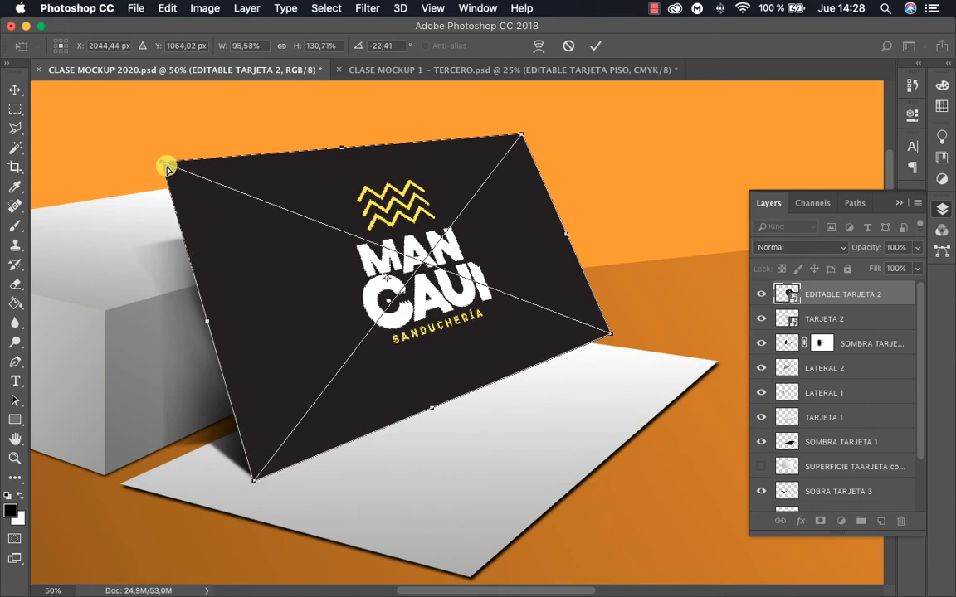
left_click_drag(162, 165, 157, 159)
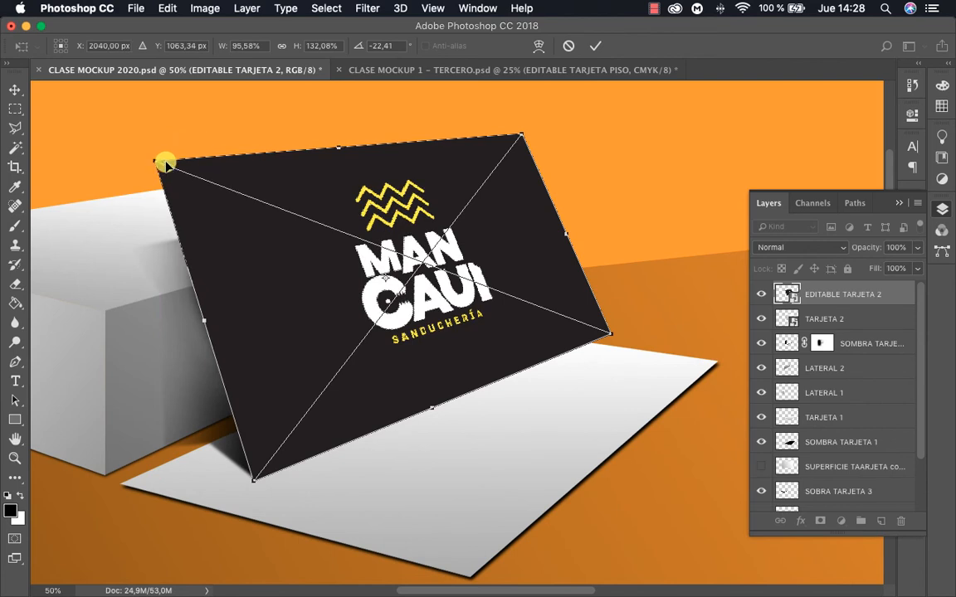
left_click(524, 146)
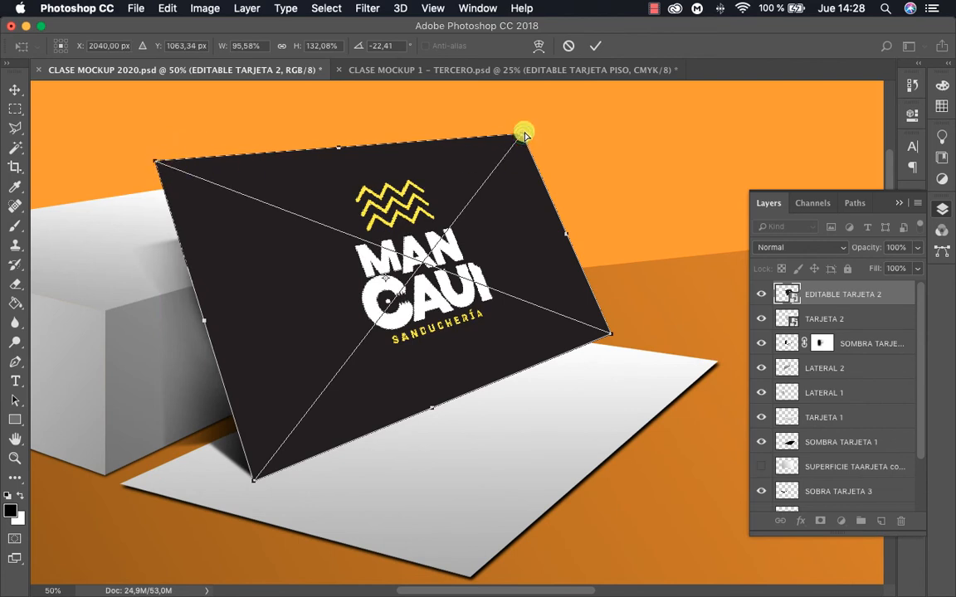
left_click_drag(524, 135, 519, 128)
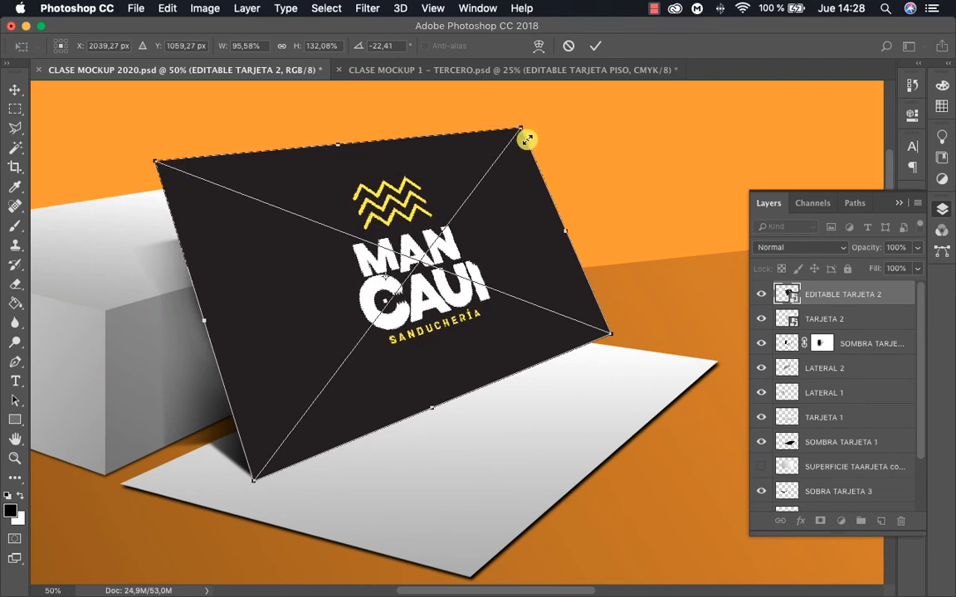
key("Return")
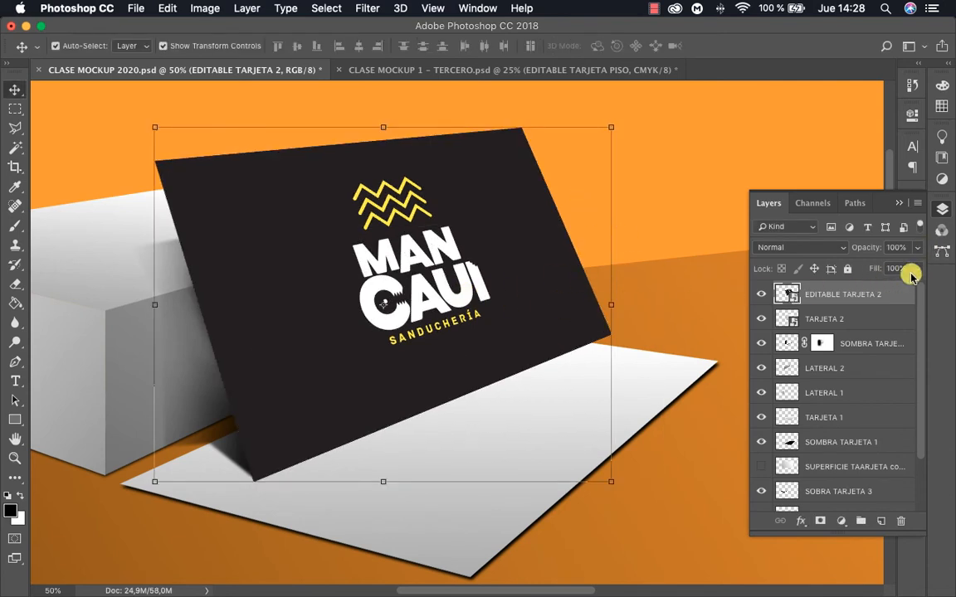
Lower the EDITABLE TARJETA 2 layer's opacity to 68% so its overlap with the standing card can be checked
left_click(877, 297)
left_click_drag(917, 249, 893, 262)
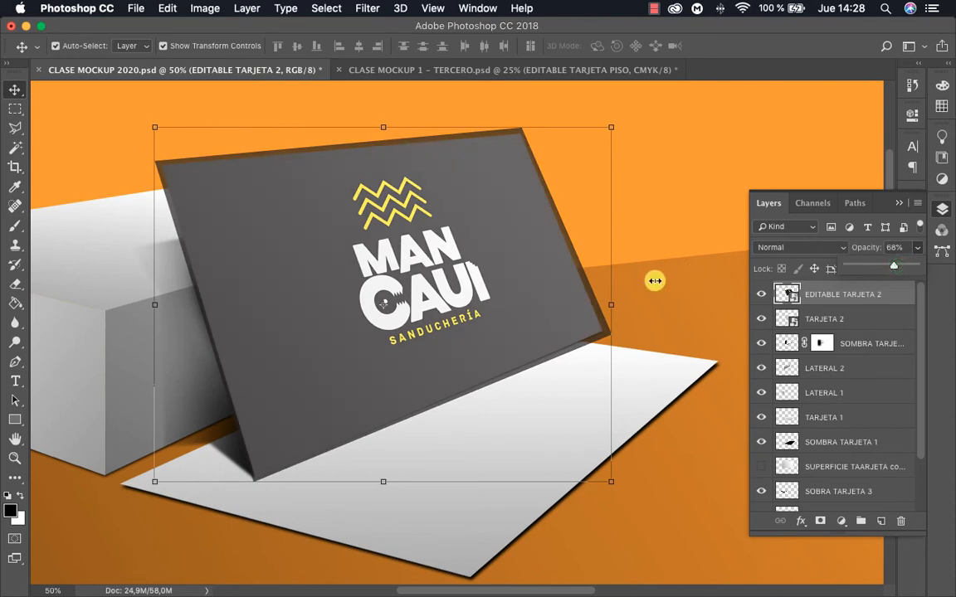
left_click(670, 295)
key("z")
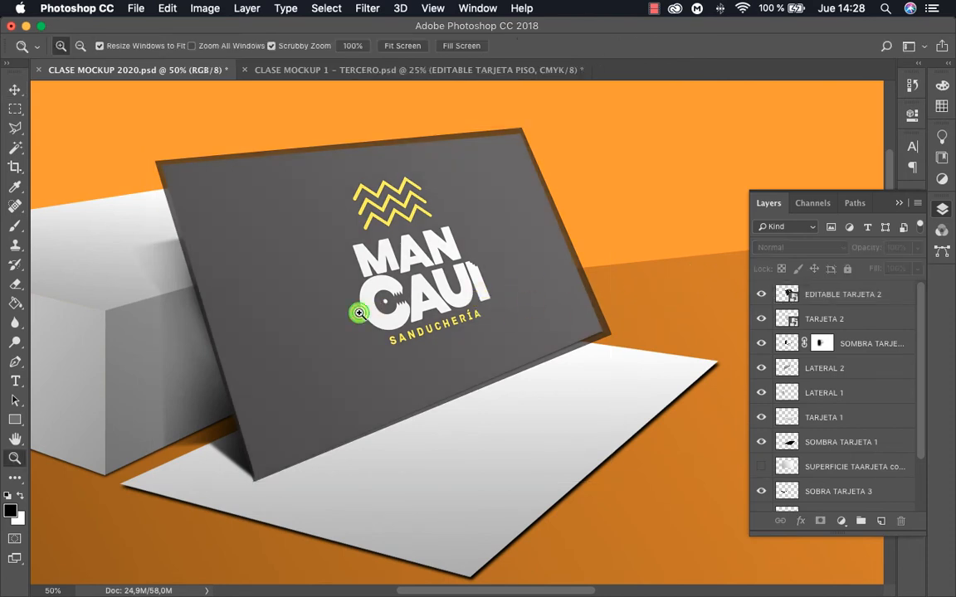
left_click(352, 313)
scroll(458, 300, "up", 3)
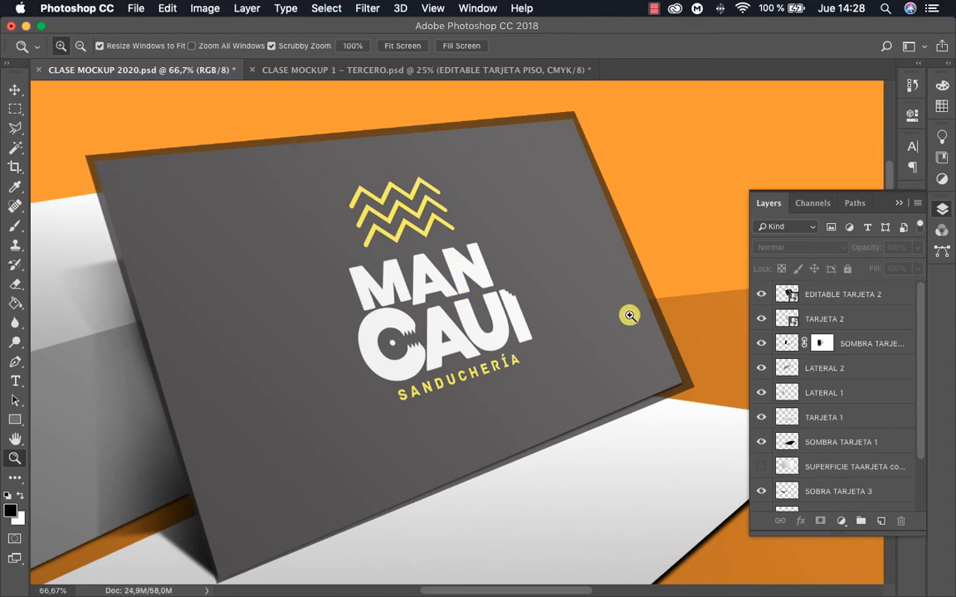
Pull the lower-right, upper-left and upper-right corners of the EDITABLE TARJETA 2 card slightly inward, keeping a small overhang past the standing card
key("v")
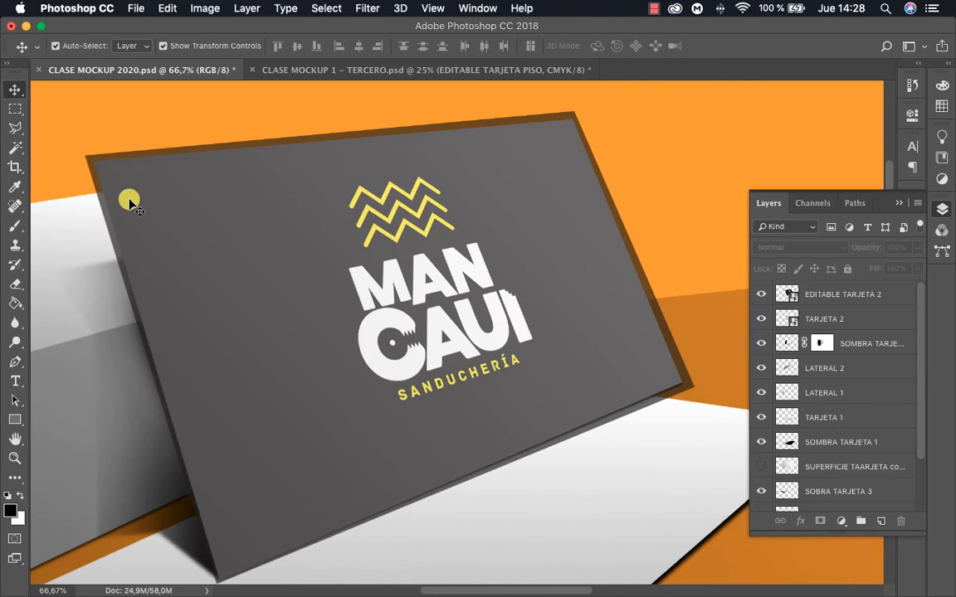
key("XF86AudioMute")
left_click(680, 377)
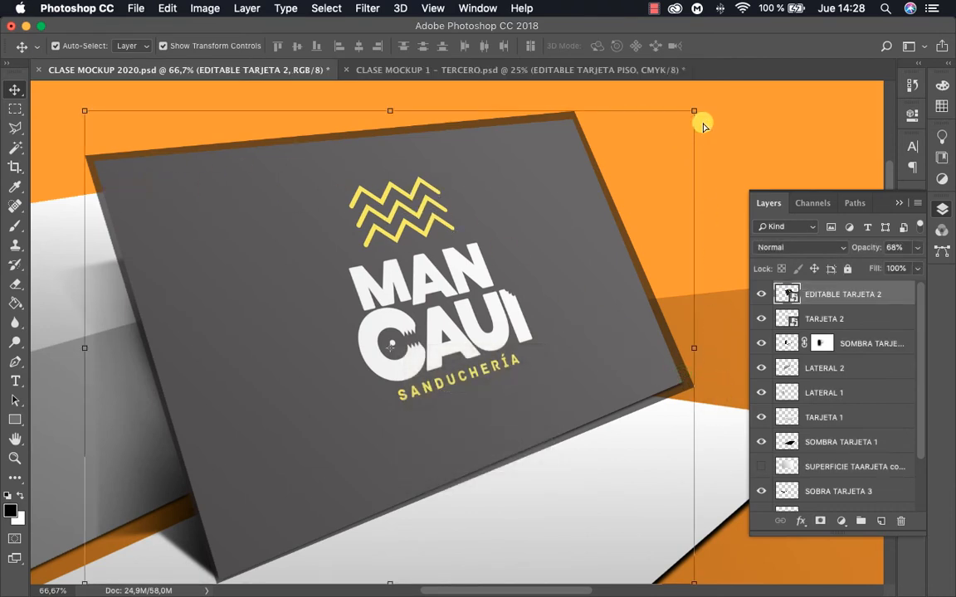
key("super")
key("super+t")
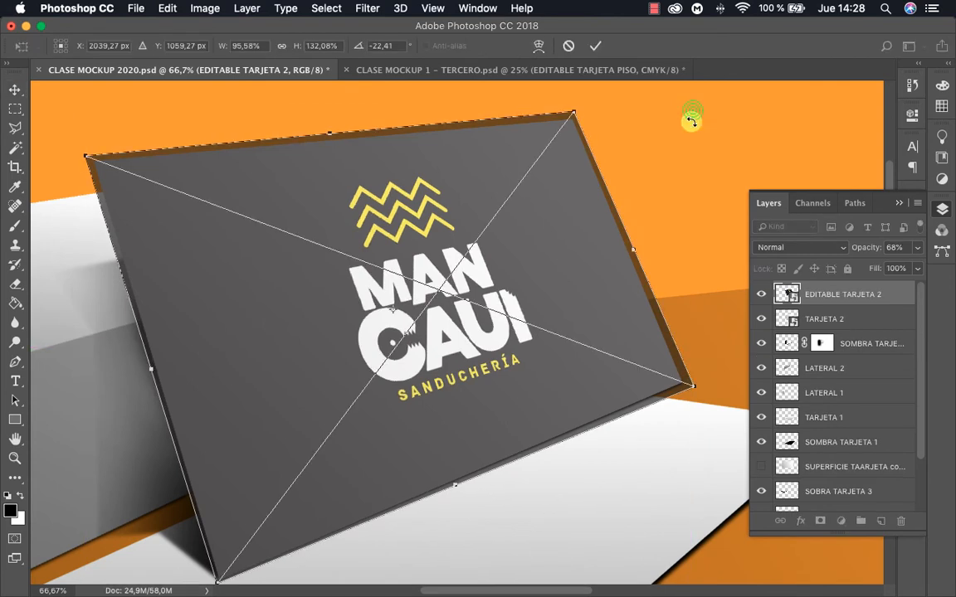
left_click_drag(693, 390, 687, 385)
left_click(86, 155)
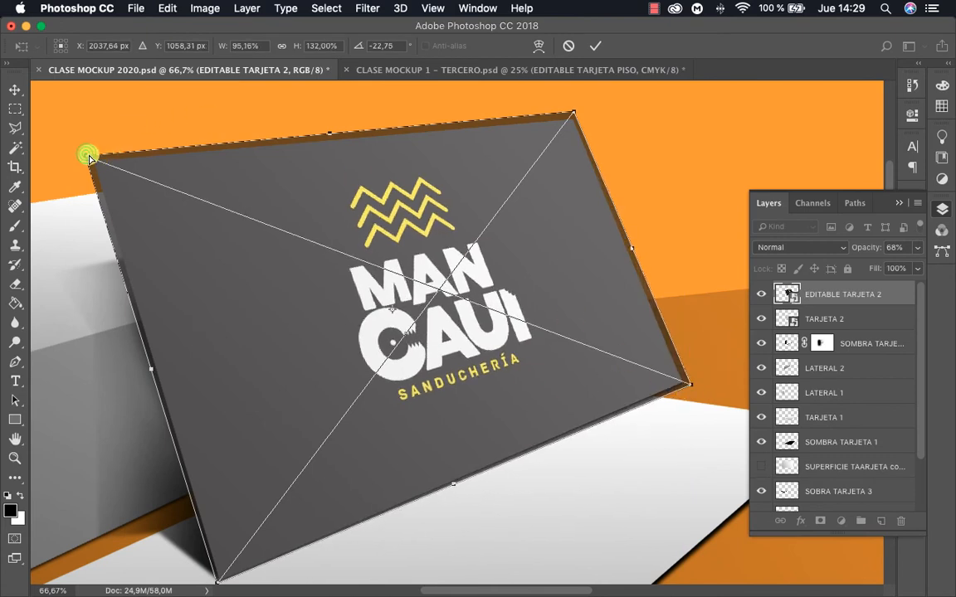
left_click_drag(89, 157, 87, 156)
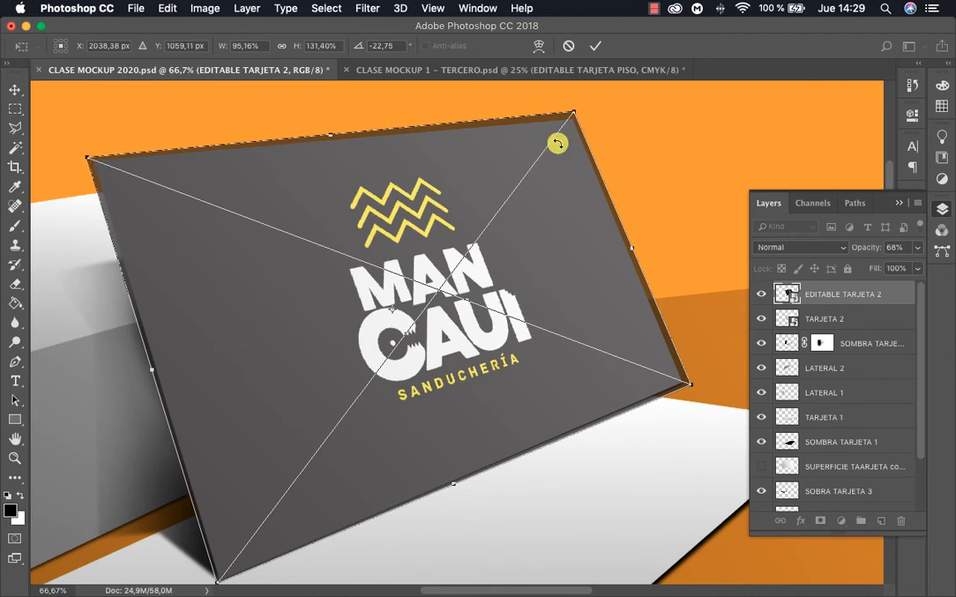
left_click_drag(574, 114, 575, 114)
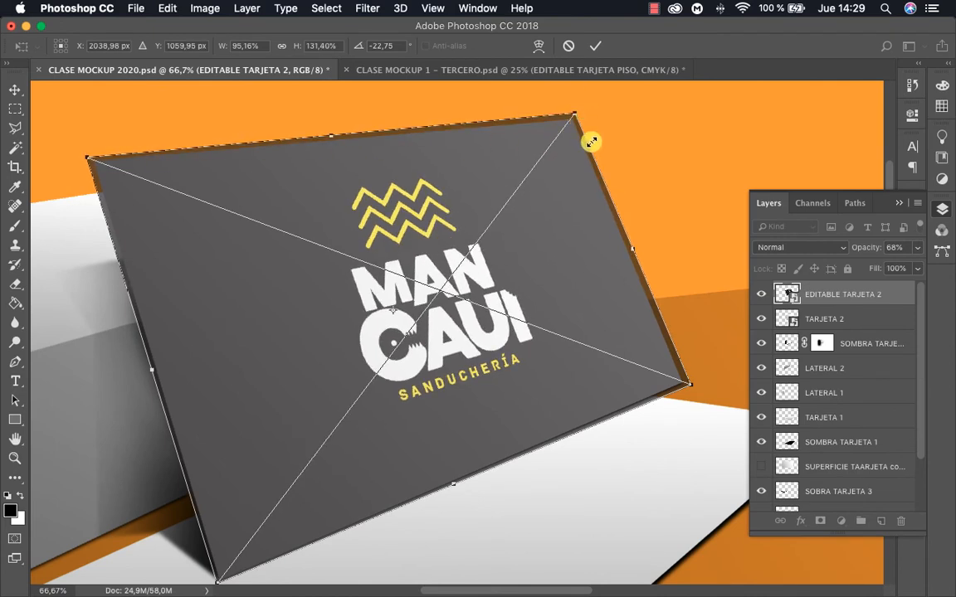
key("Return")
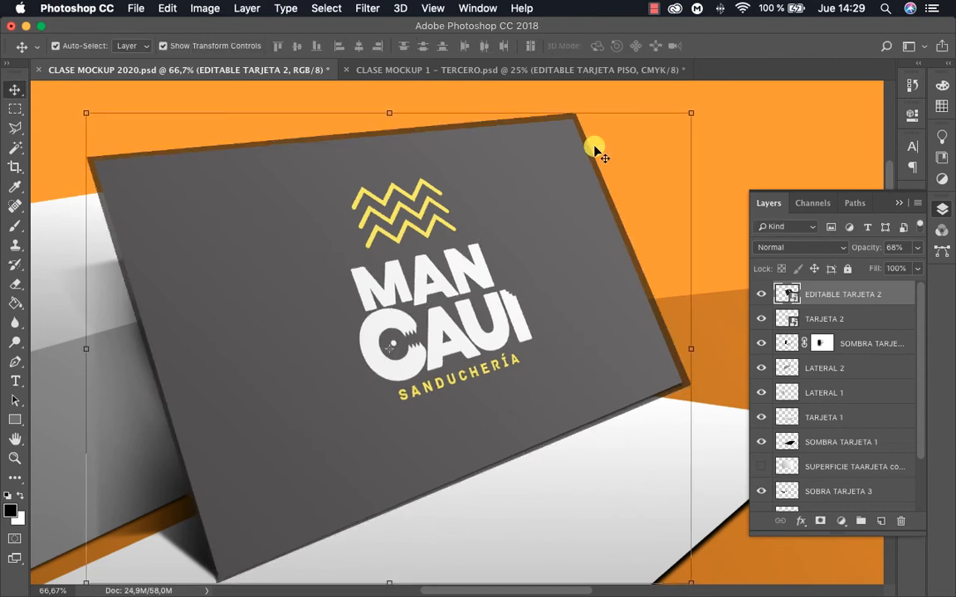
Set the EDITABLE TARJETA 2 layer's opacity to 100%
left_click(916, 247)
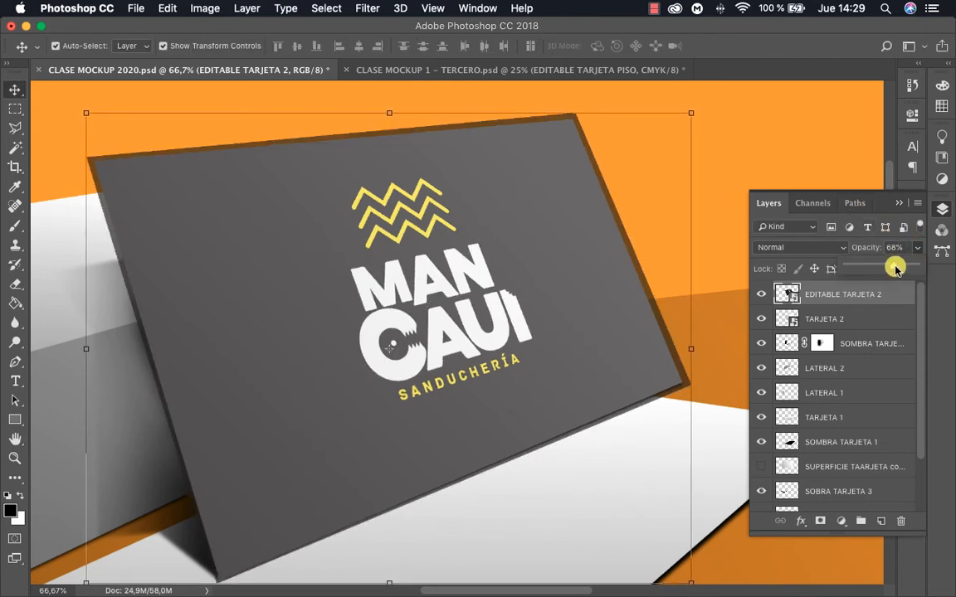
left_click_drag(895, 267, 922, 266)
key("z")
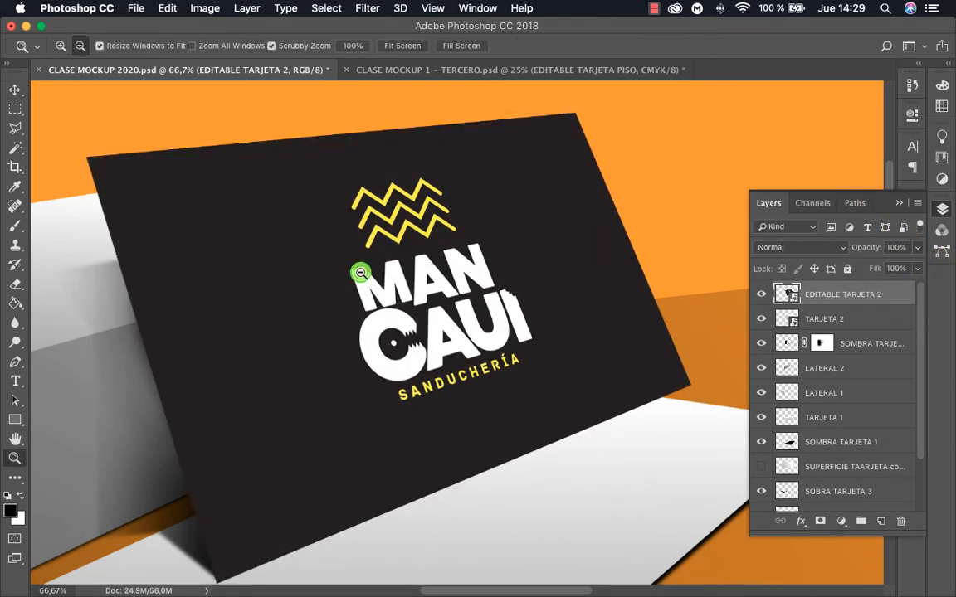
left_click(360, 273, "alt")
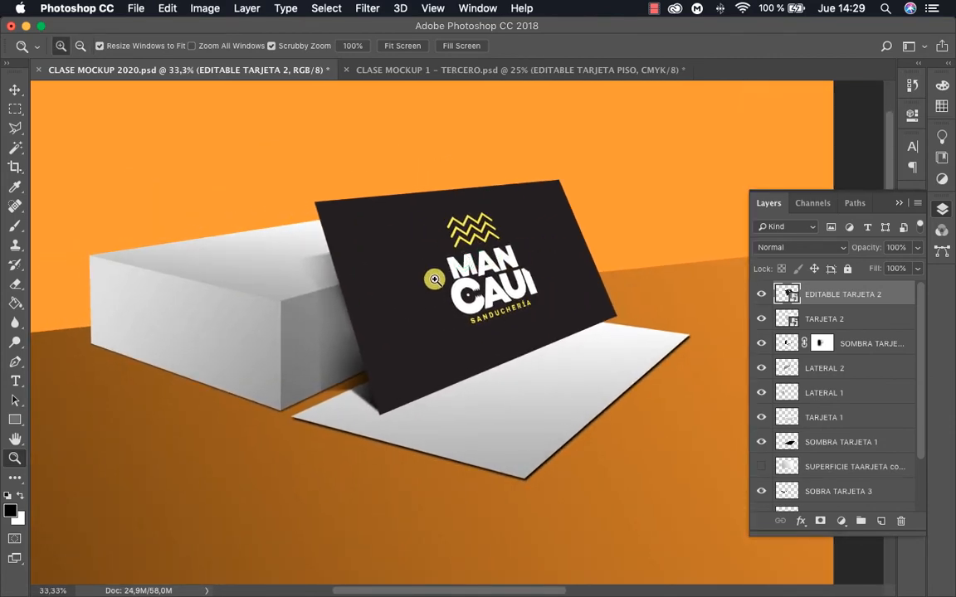
left_click(465, 258)
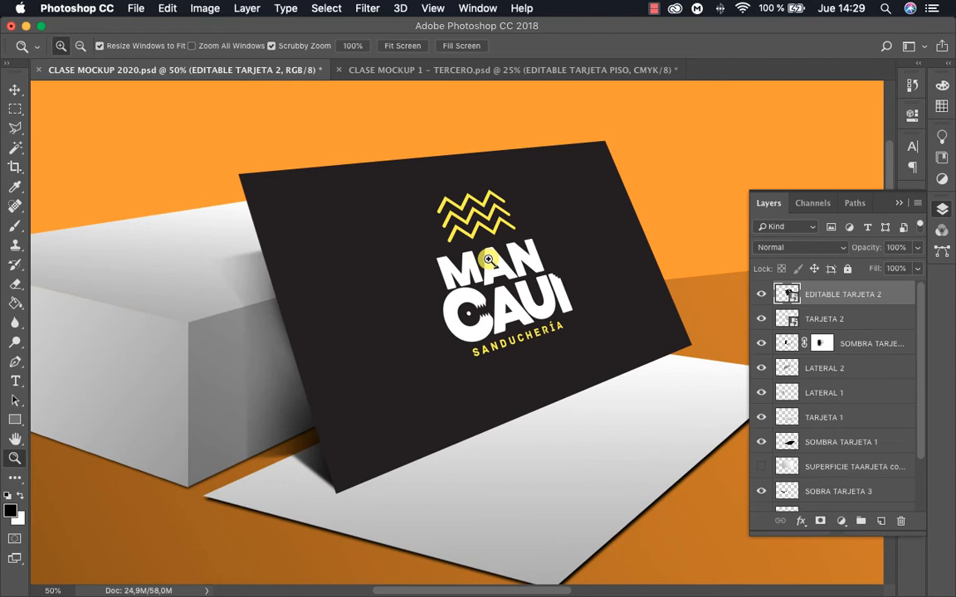
Hide the EDITABLE TARJETA 2 layer and use the Magic Wand to select the empty area around the card on the TARJETA 2 layer
left_click(761, 295)
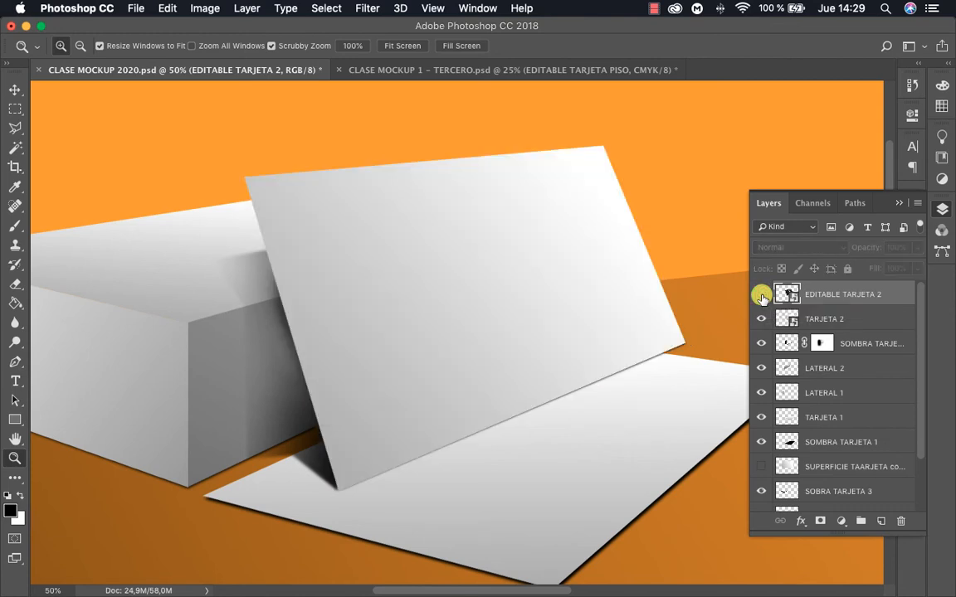
key("w")
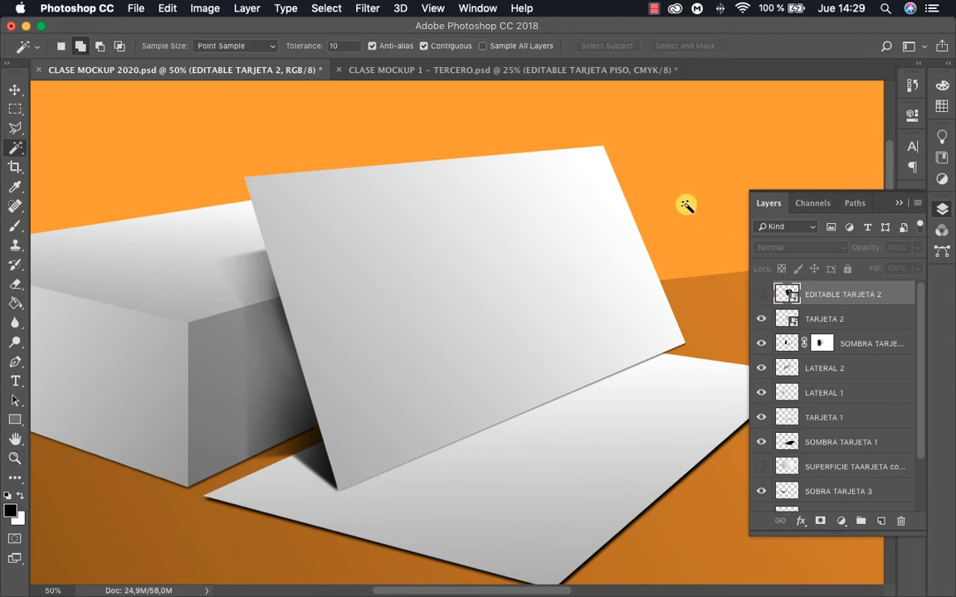
left_click(824, 319)
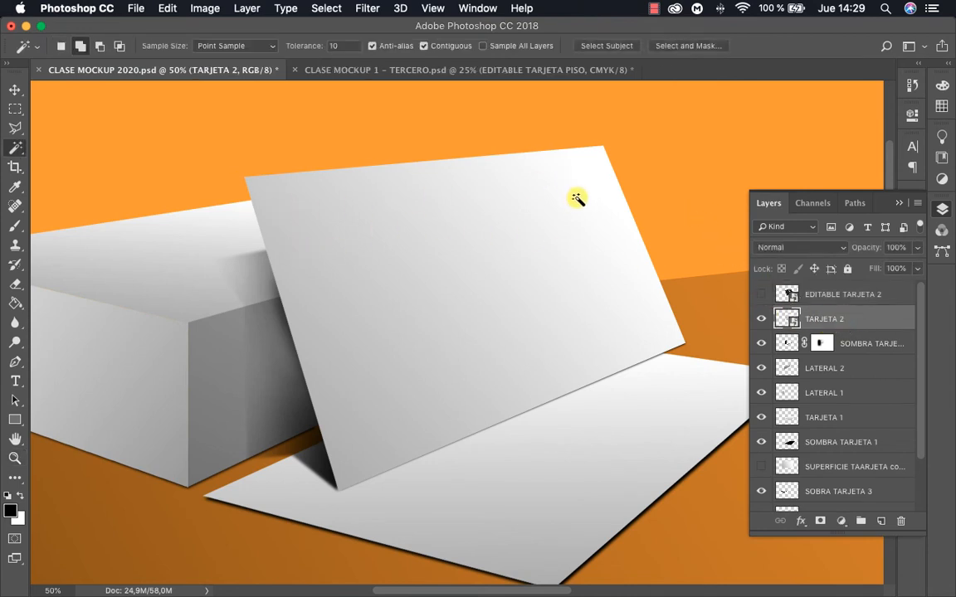
left_click(658, 146)
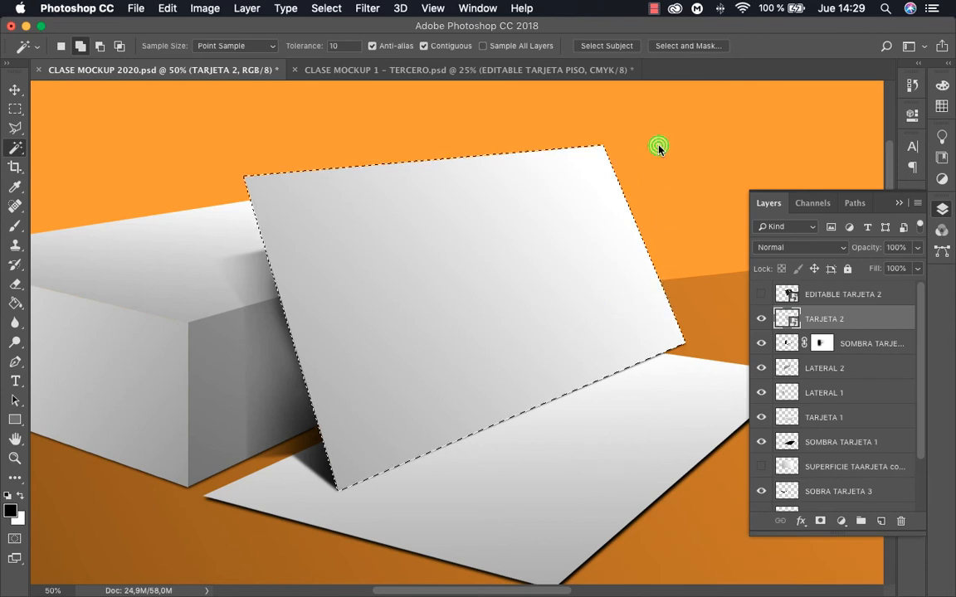
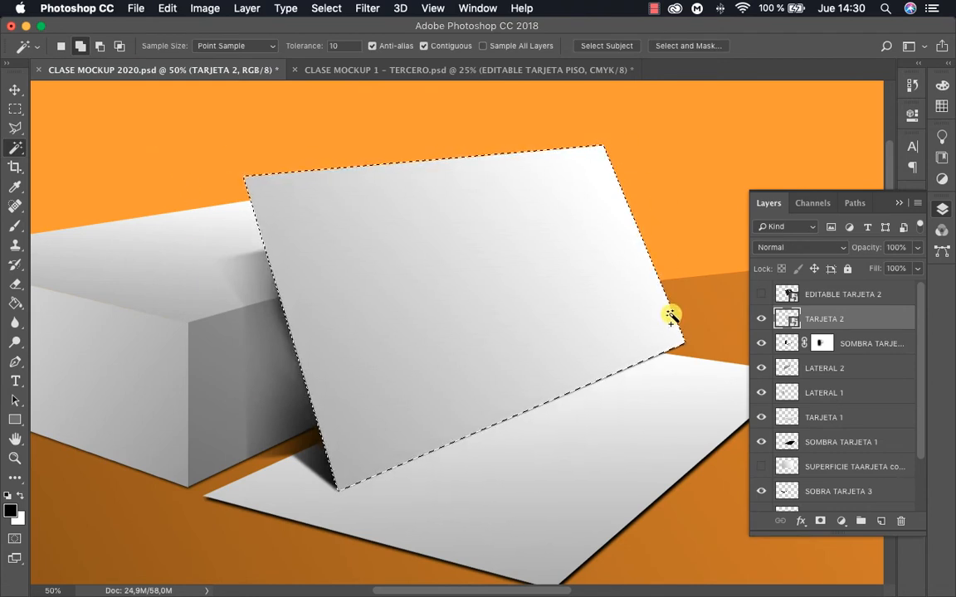
Invert the selection to cover the standing card, show the EDITABLE TARJETA 2 layer and mask it to that selection
key("super+shift+i")
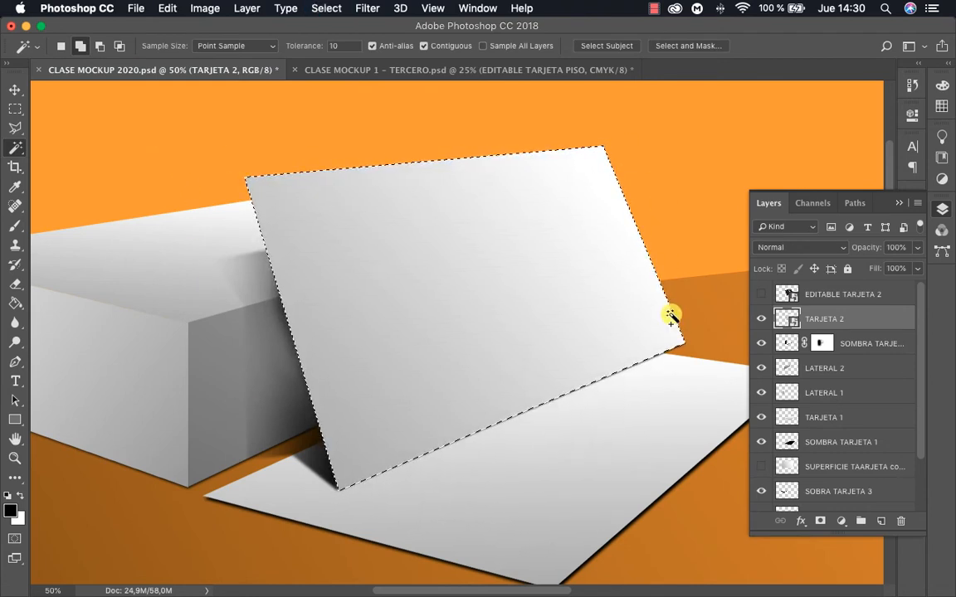
left_click(828, 293)
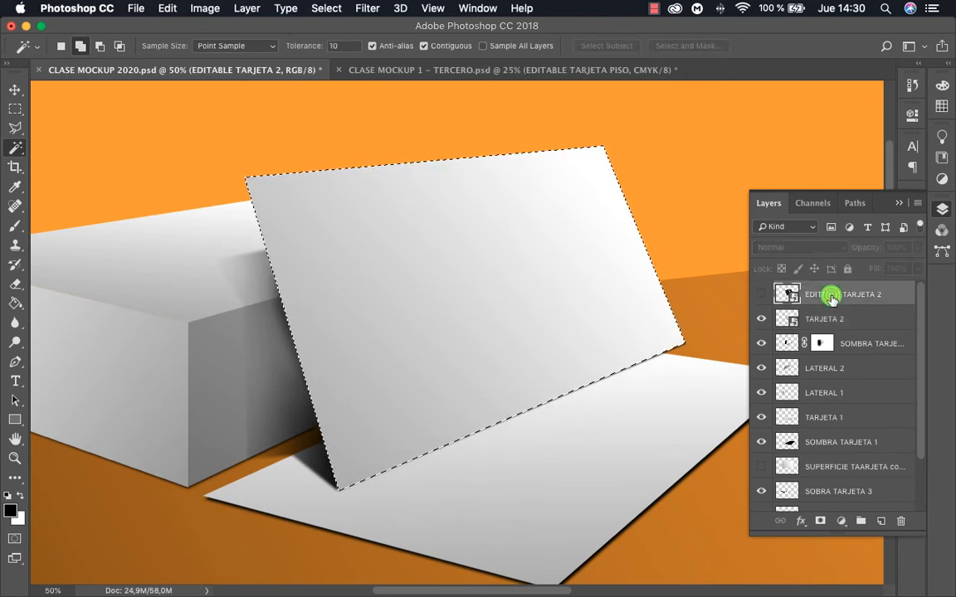
left_click(760, 296)
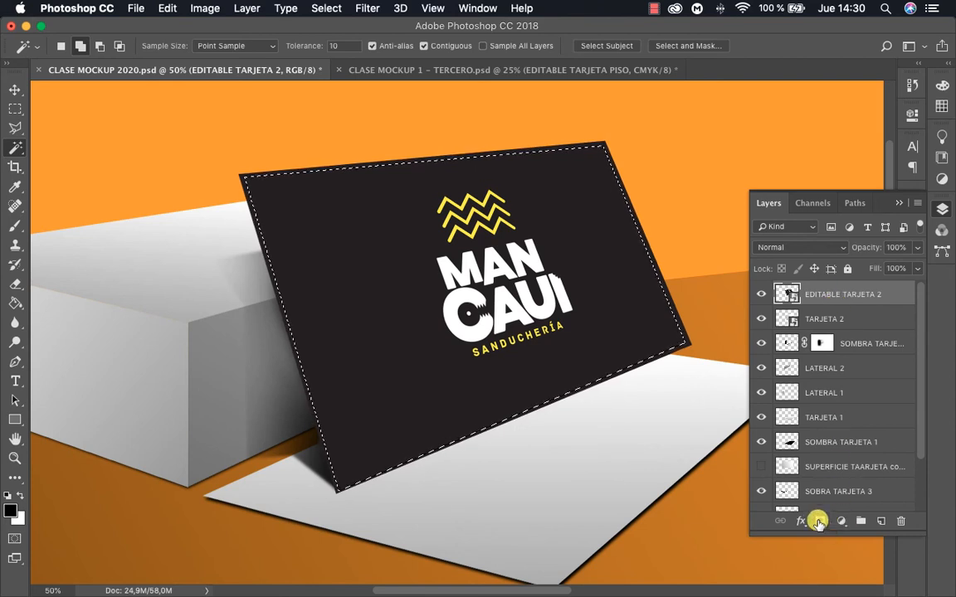
left_click(817, 521)
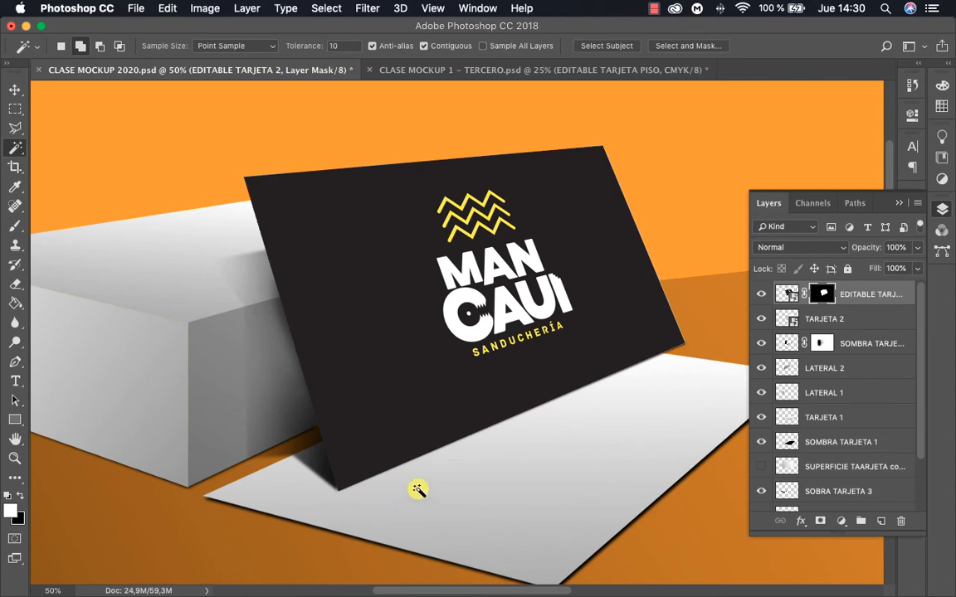
Examine the masked edges of the EDITABLE TARJETA 2 card up close for jagged pixels
key("z")
left_click(439, 271)
left_click(420, 250)
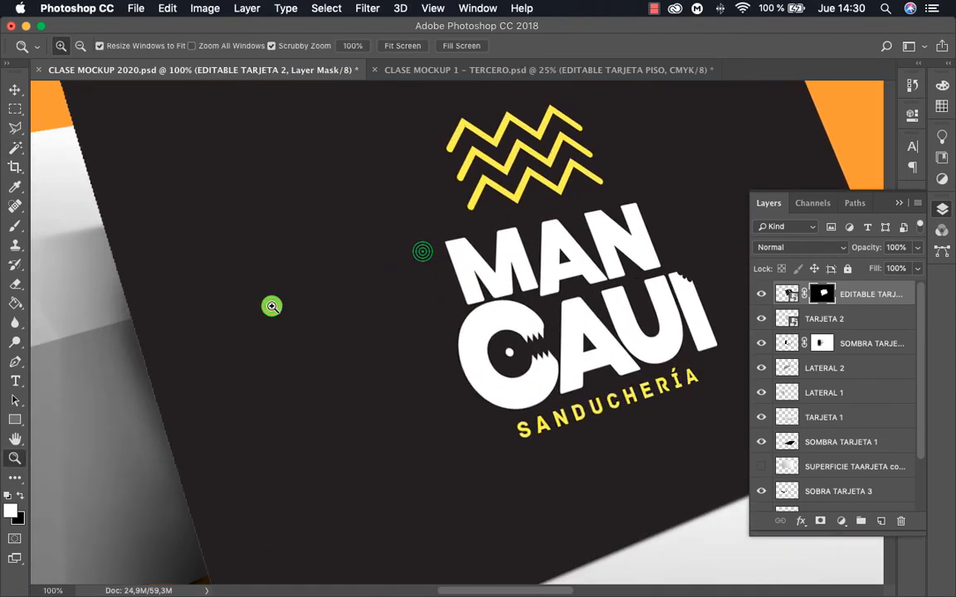
left_click(271, 305)
left_click_drag(159, 404, 336, 375)
left_click(251, 356, "alt")
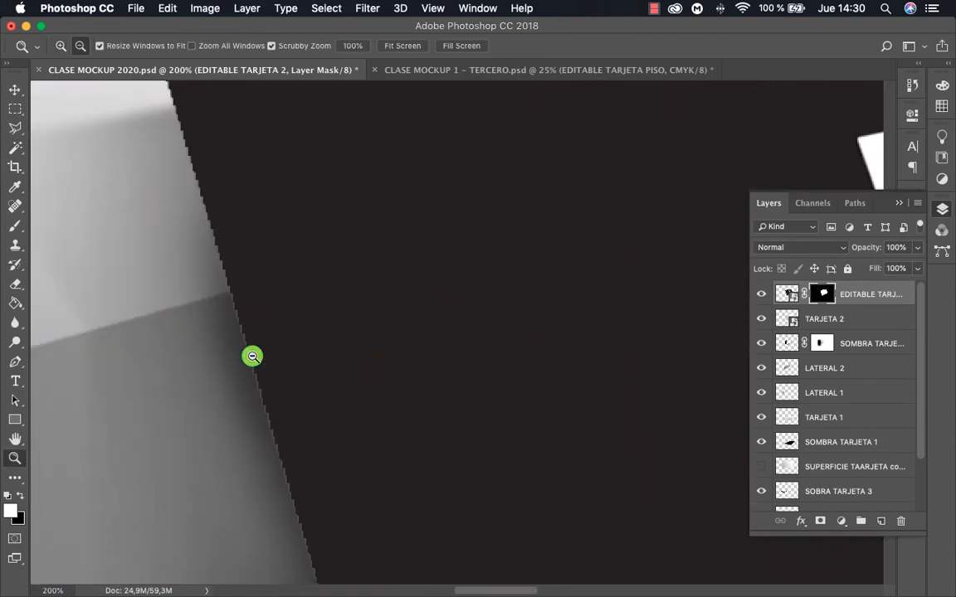
left_click(252, 355, "alt")
left_click(321, 334, "alt")
left_click(448, 337)
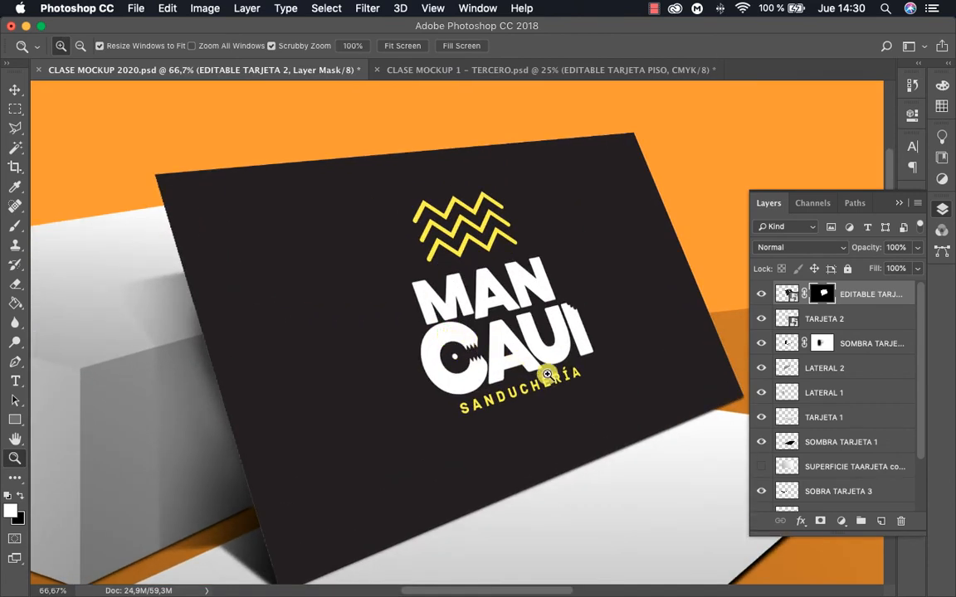
Undo and re-add the EDITABLE TARJETA 2 layer mask, and feather its edge by 1 px with High Quality Preview on
key("super+z")
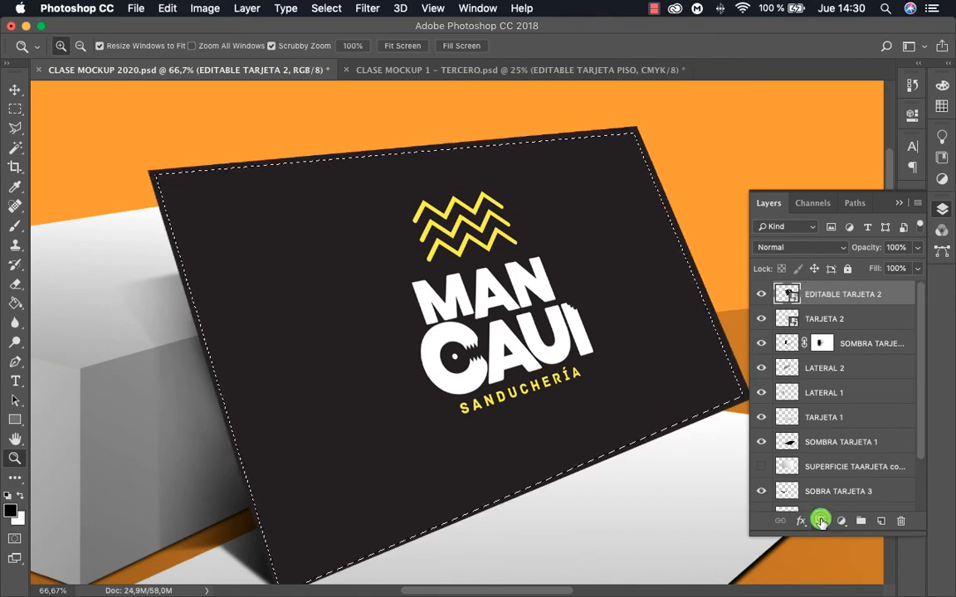
left_click(820, 520)
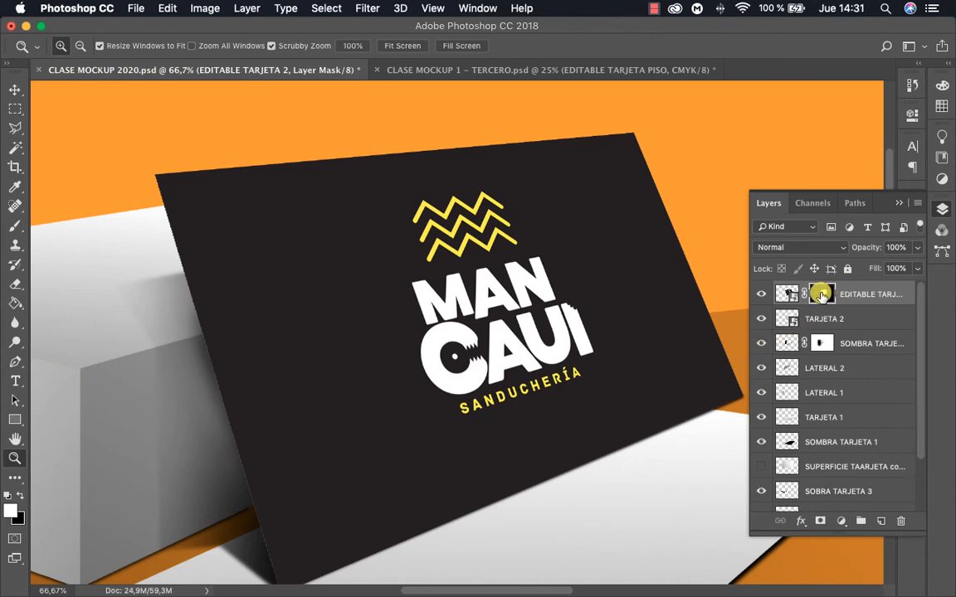
double_click(822, 293)
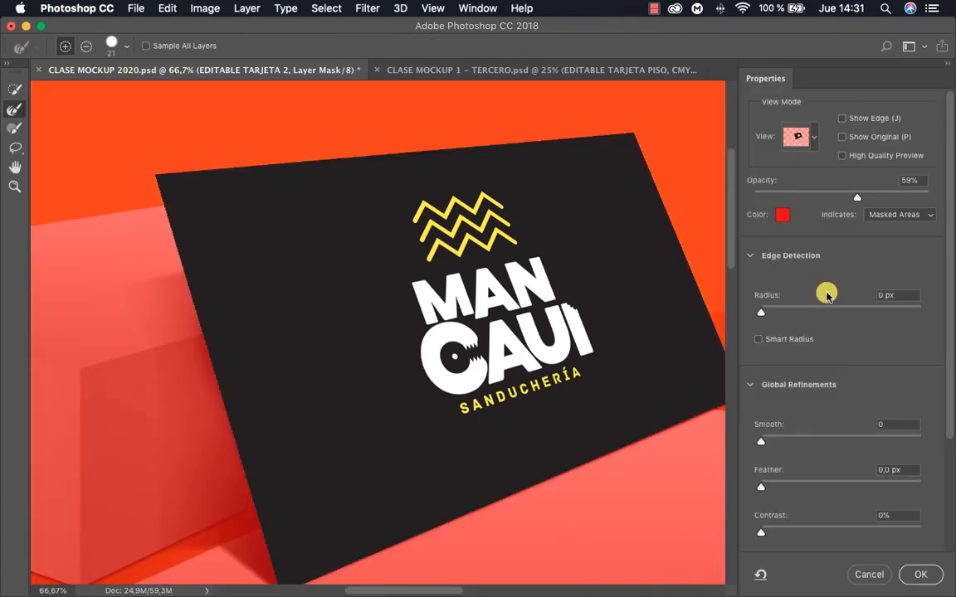
left_click(902, 470)
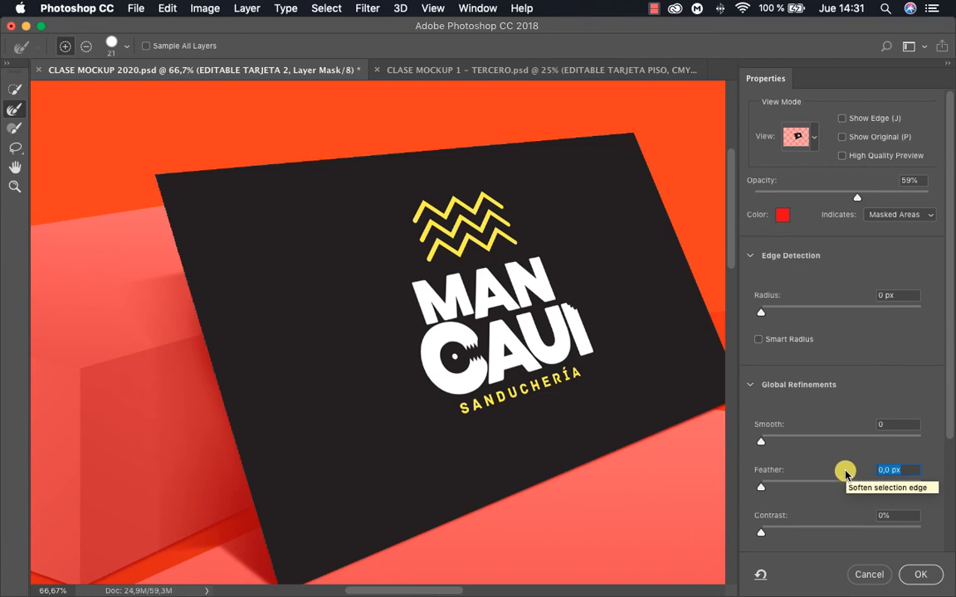
type("1")
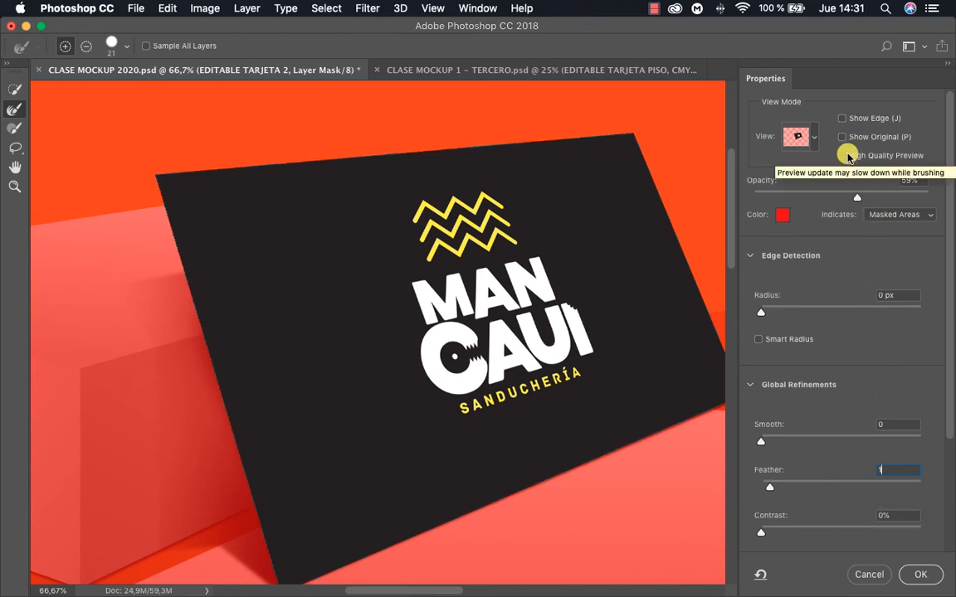
left_click(843, 157)
left_click(842, 156)
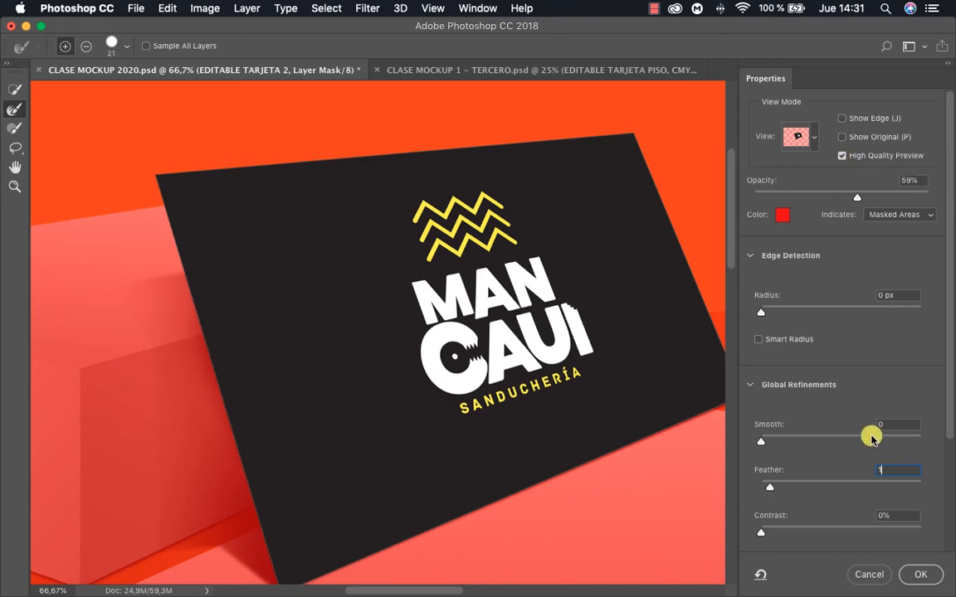
left_click(927, 575)
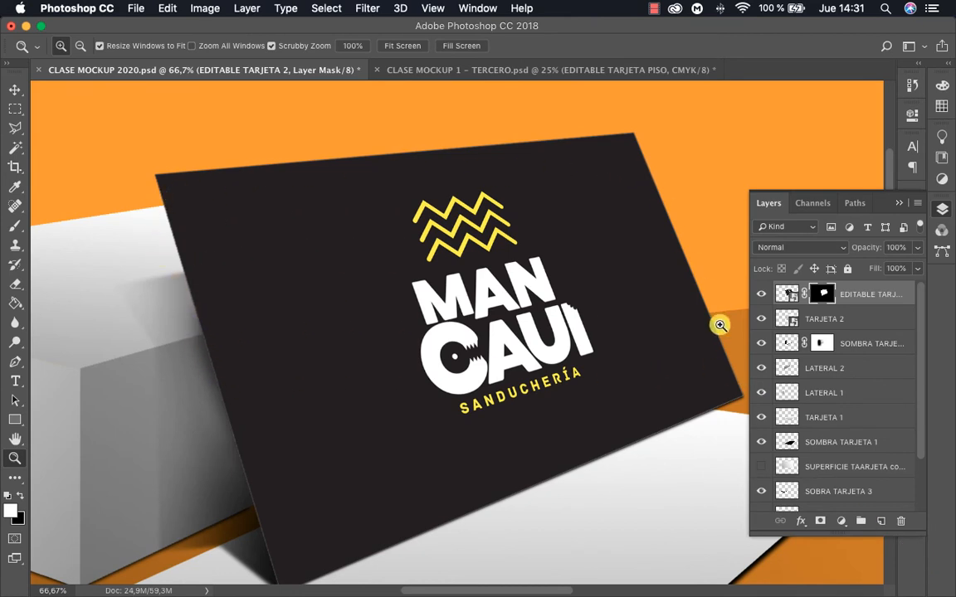
Examine the card's feathered lower-right edge up close and undo the mask feathering for comparison
left_click(704, 411)
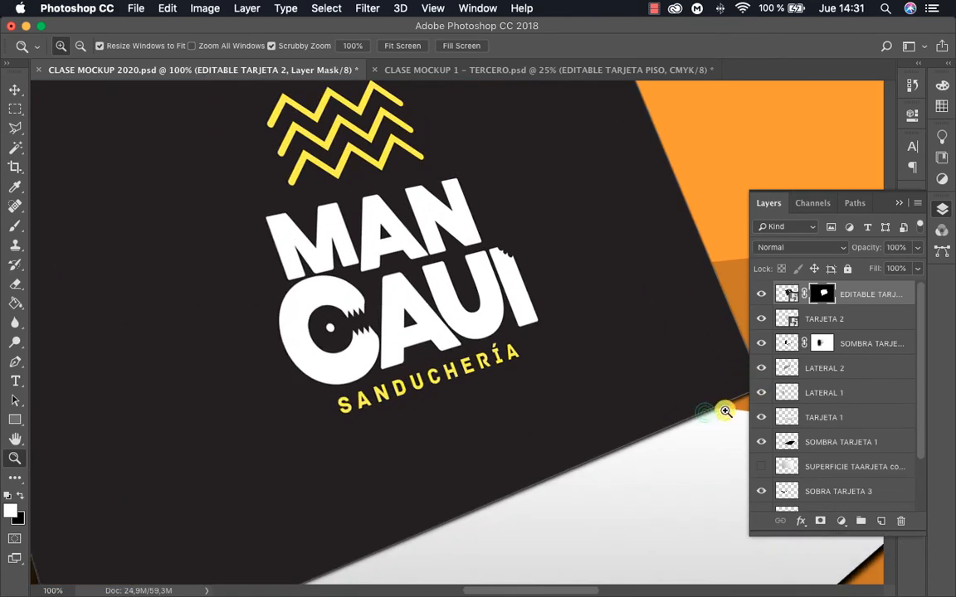
left_click(729, 407)
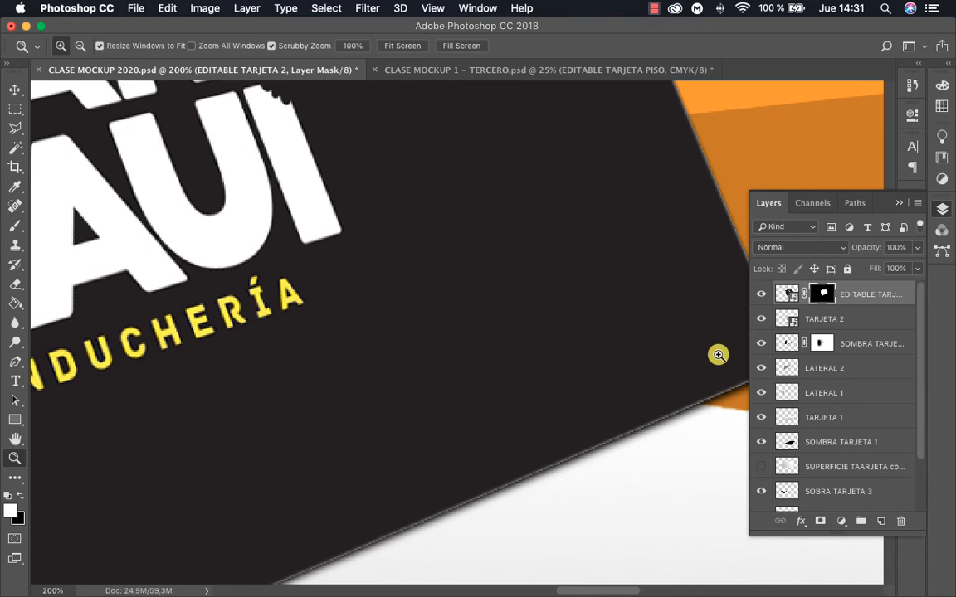
double_click(823, 294)
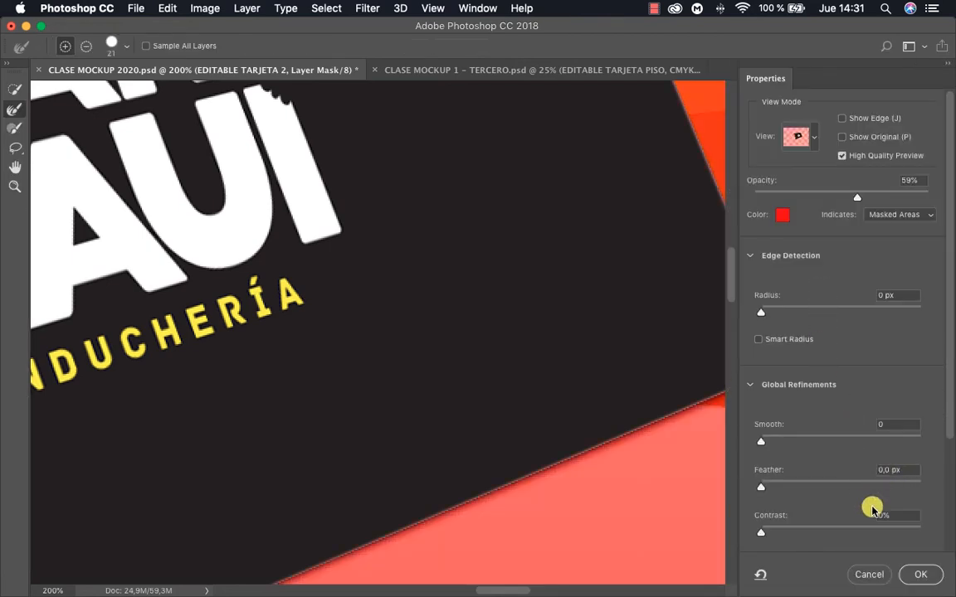
left_click(869, 574)
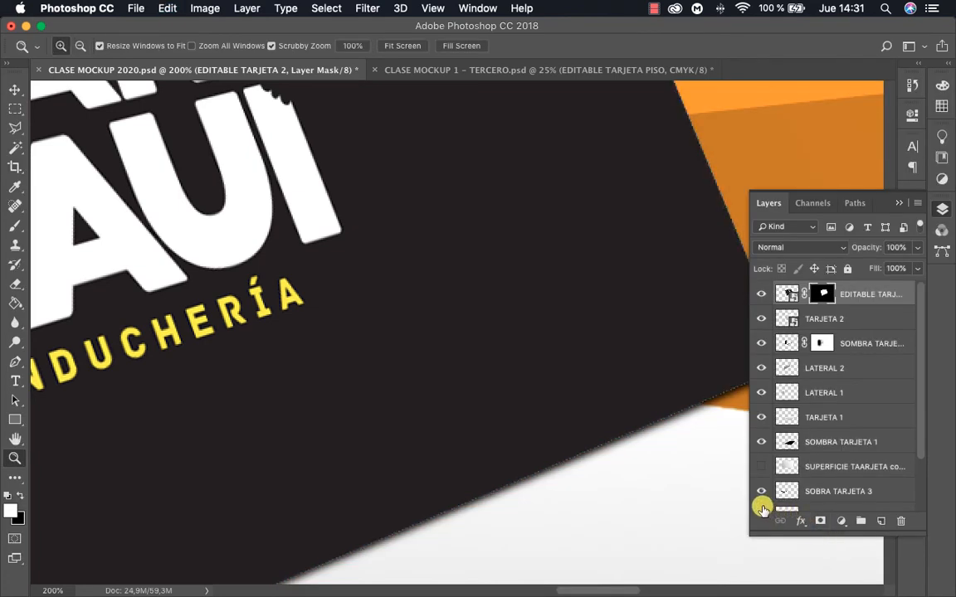
Feather the EDITABLE TARJETA 2 layer mask by 1 px and check the whole card against the scene
double_click(821, 295)
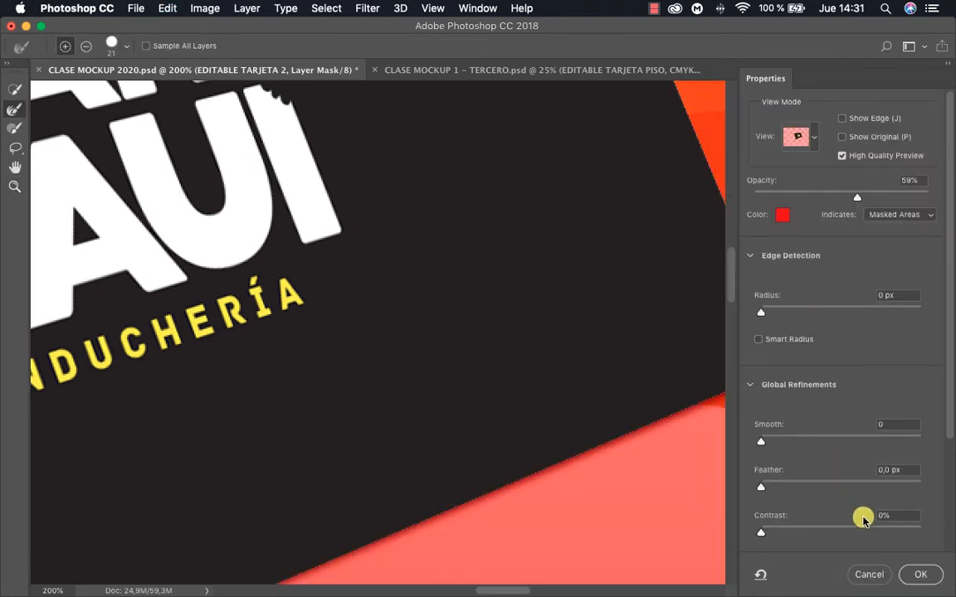
left_click(889, 471)
key("Up")
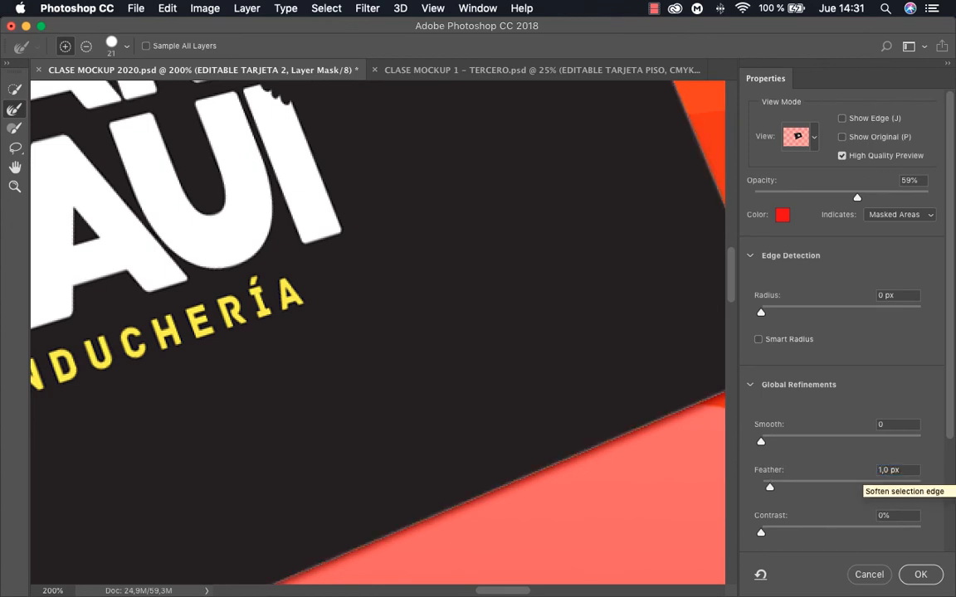
left_click(920, 574)
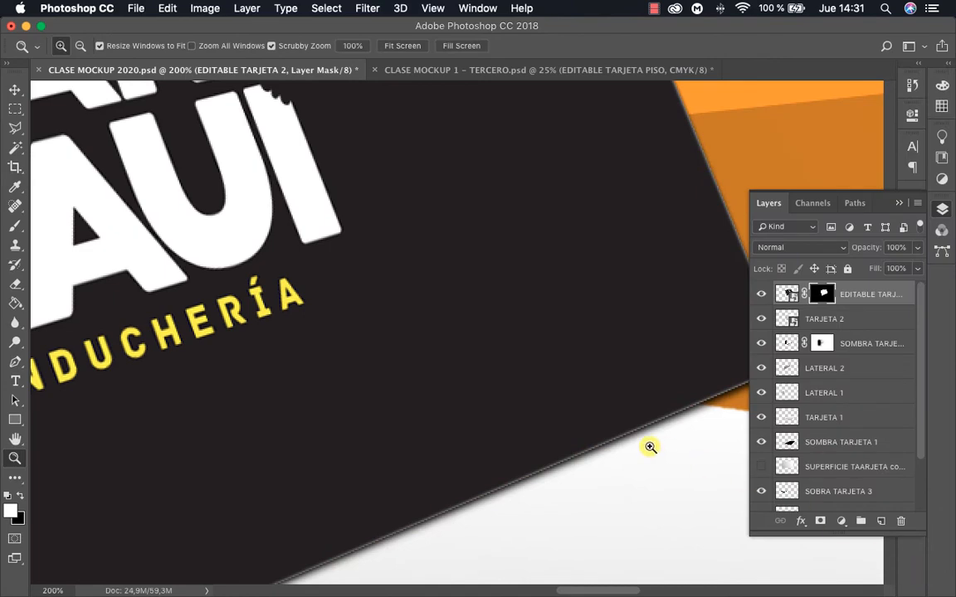
left_click(358, 390, "alt")
left_click(358, 390, "alt")
left_click(359, 389, "alt")
left_click(359, 390, "alt")
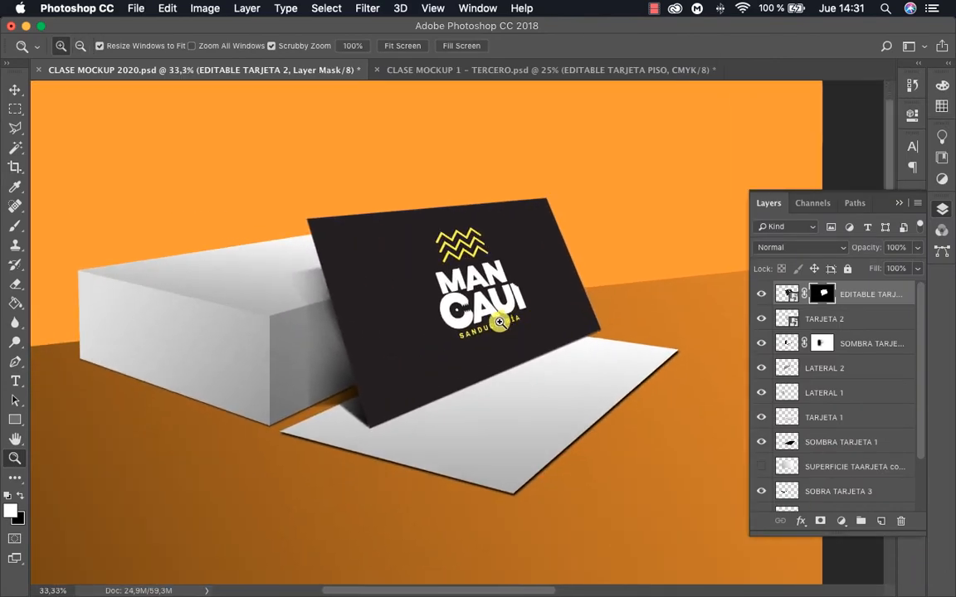
left_click(455, 322)
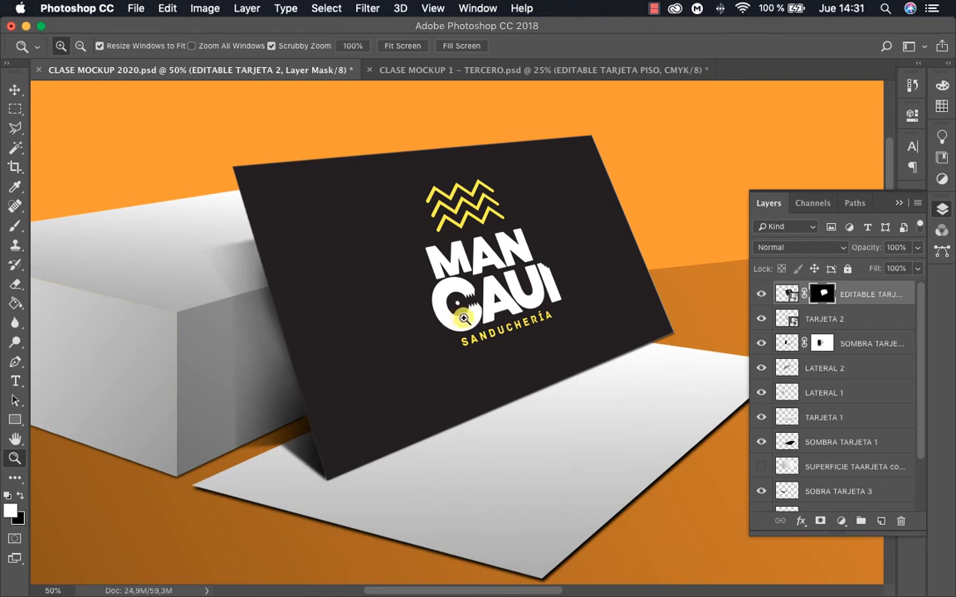
Set the EDITABLE TARJETA 2 layer's blend mode to Multiply so the card's shading comes through
key("v")
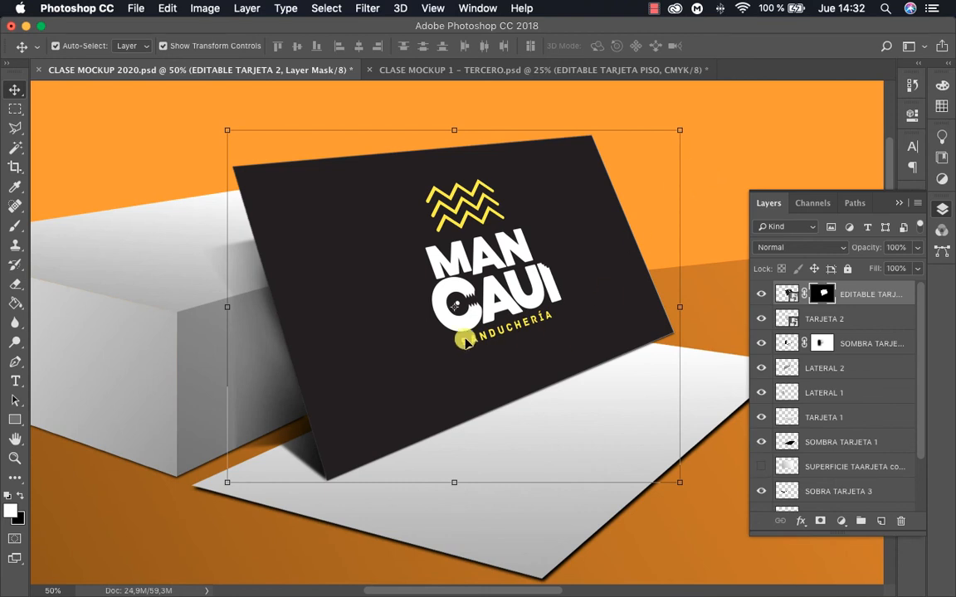
left_click(787, 292)
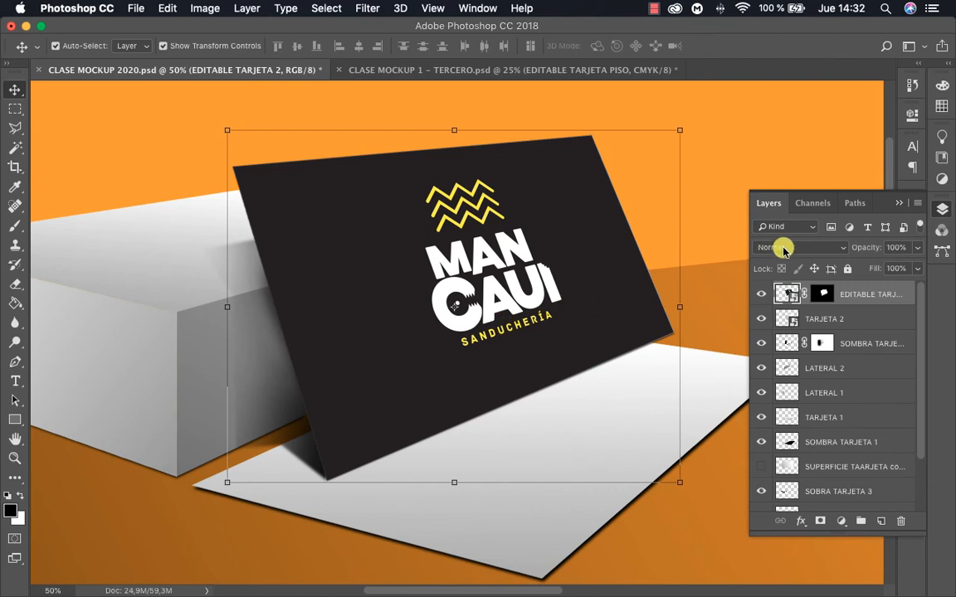
left_click(783, 249)
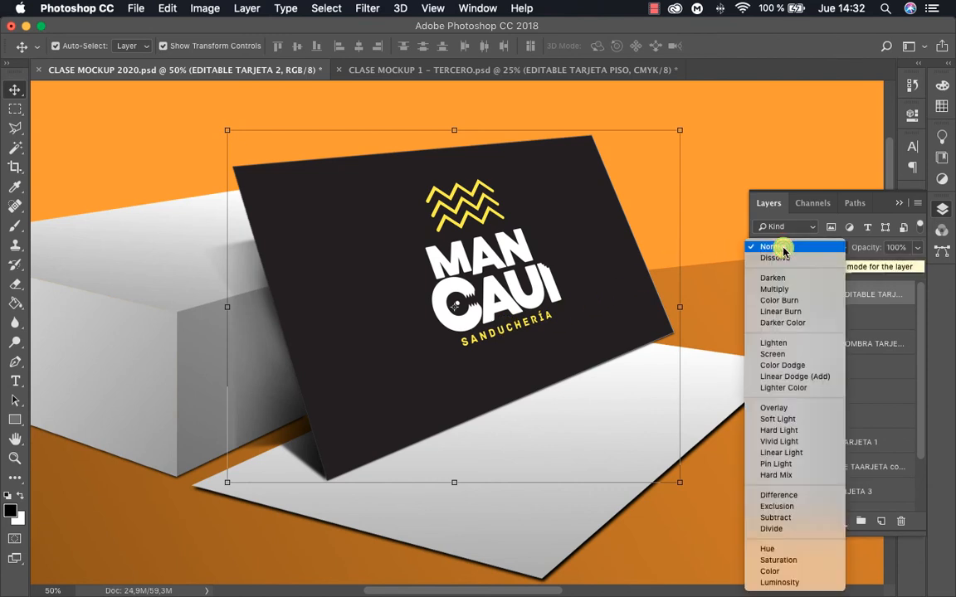
left_click(780, 289)
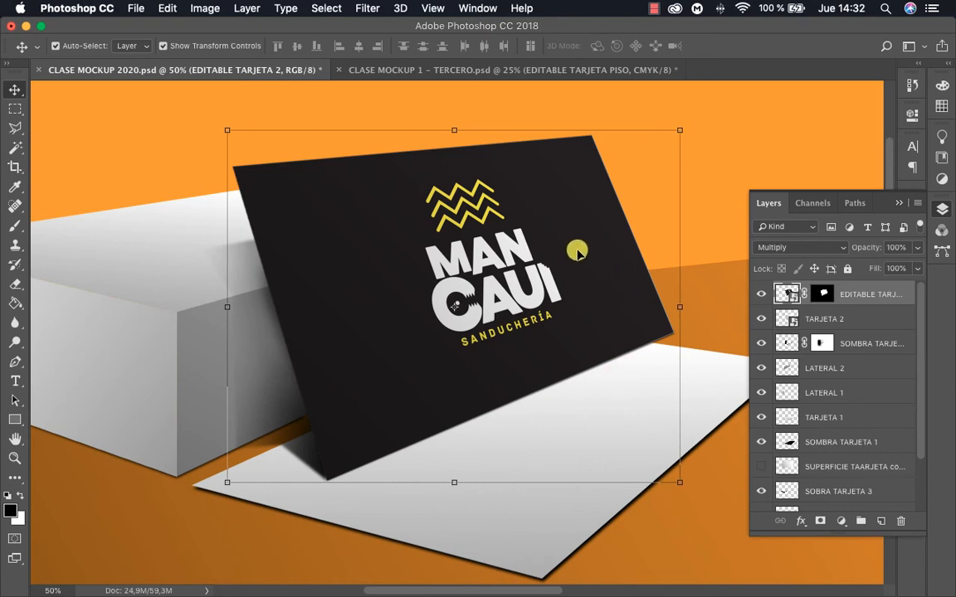
Deselect the layer and compare the card with and without the Multiply blend mode by undoing and restoring it
left_click(712, 513)
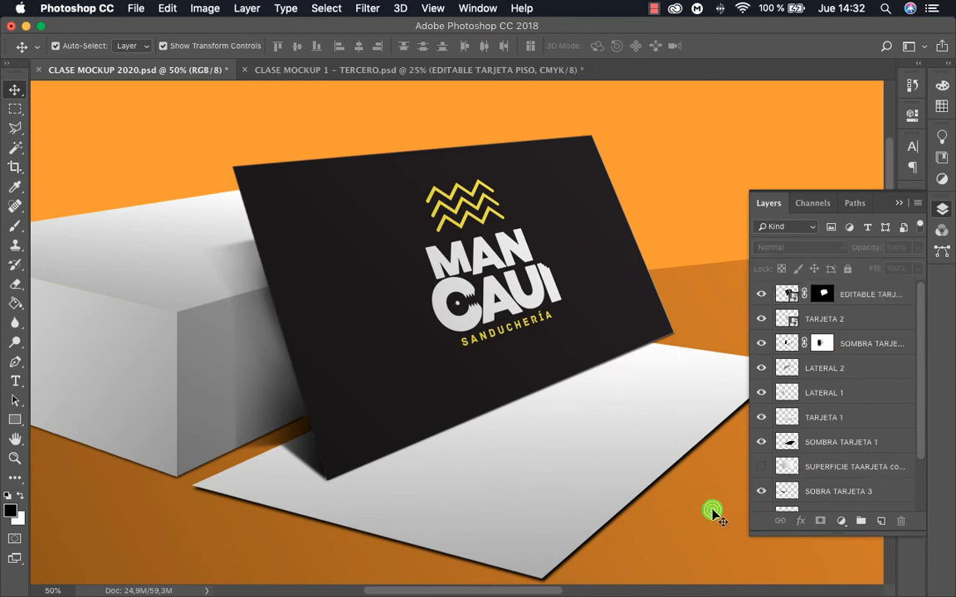
key("super+z")
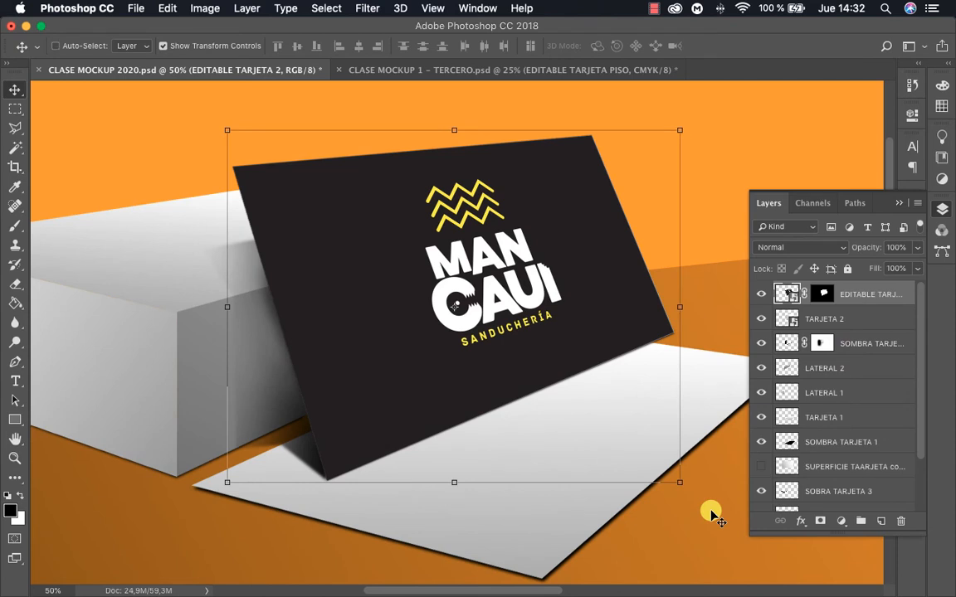
left_click(711, 514)
key("super+z")
key("super+z")
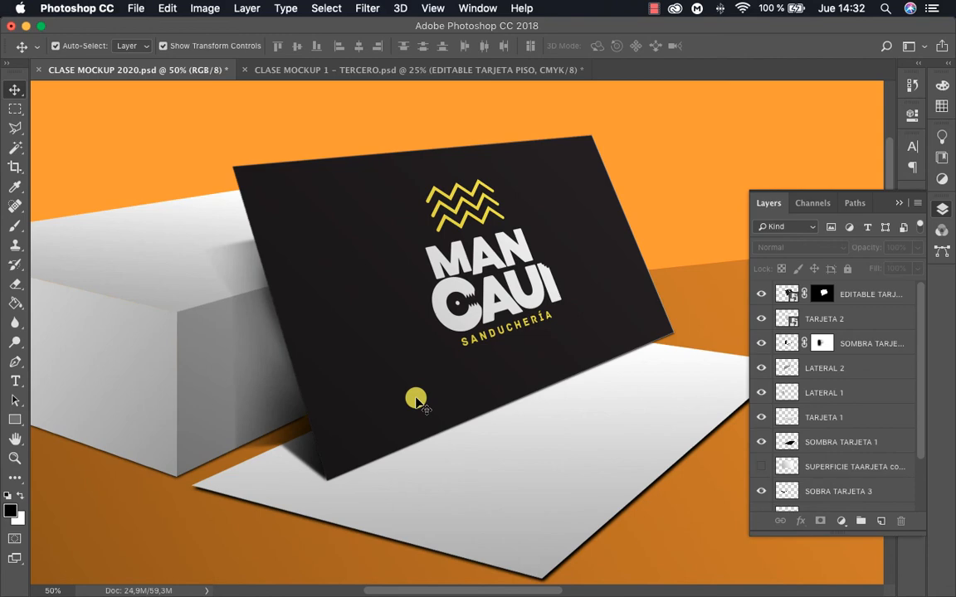
Open the contents of the EDITABLE TARJETA 2 smart object for editing and view the whole artwork
double_click(785, 294)
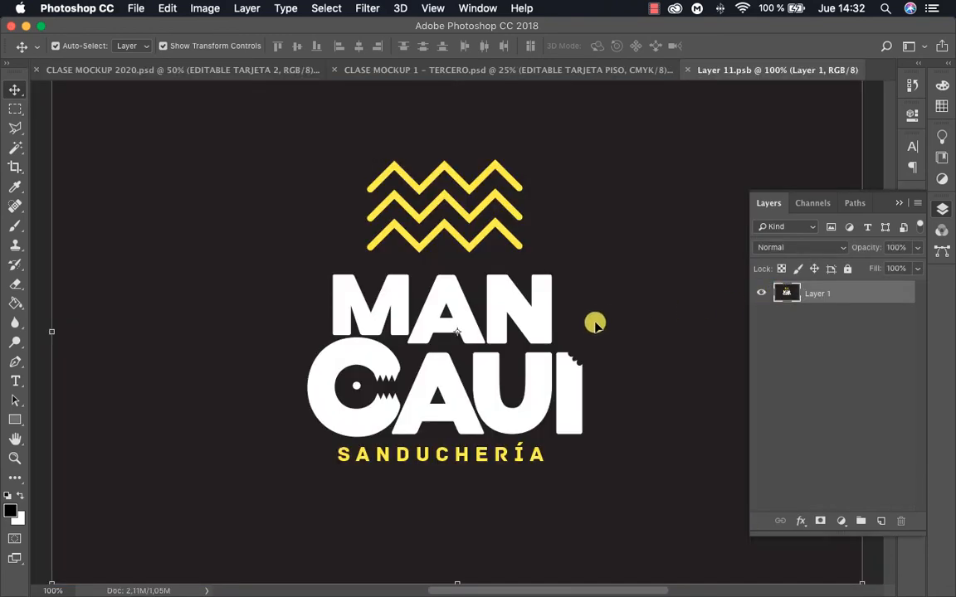
key("z")
left_click(518, 307, "alt")
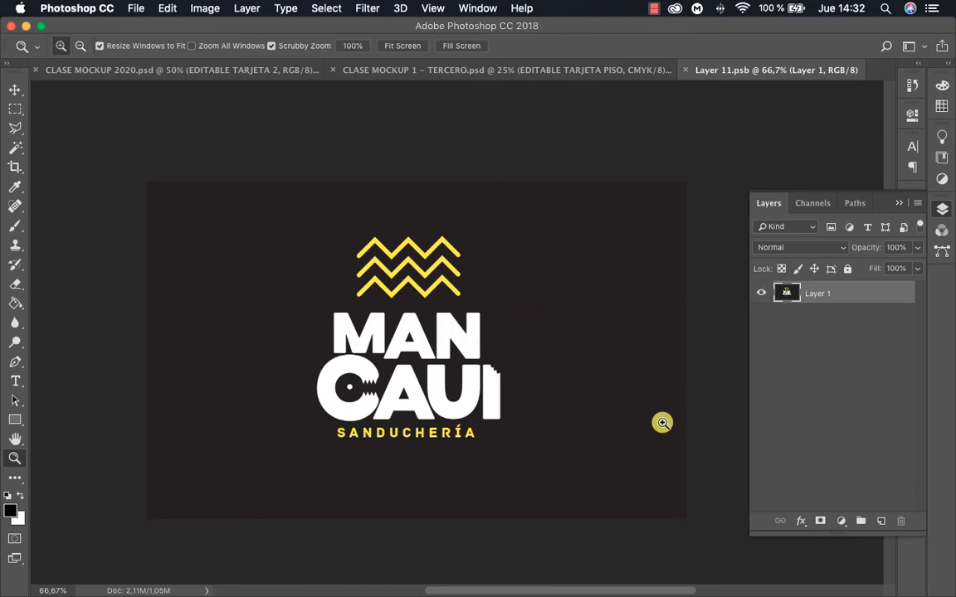
Switch to Illustrator and recolor the card's black background rectangle red with C 0, M 100, Y 91, K 0
key("ctrl+Up")
left_click(750, 107)
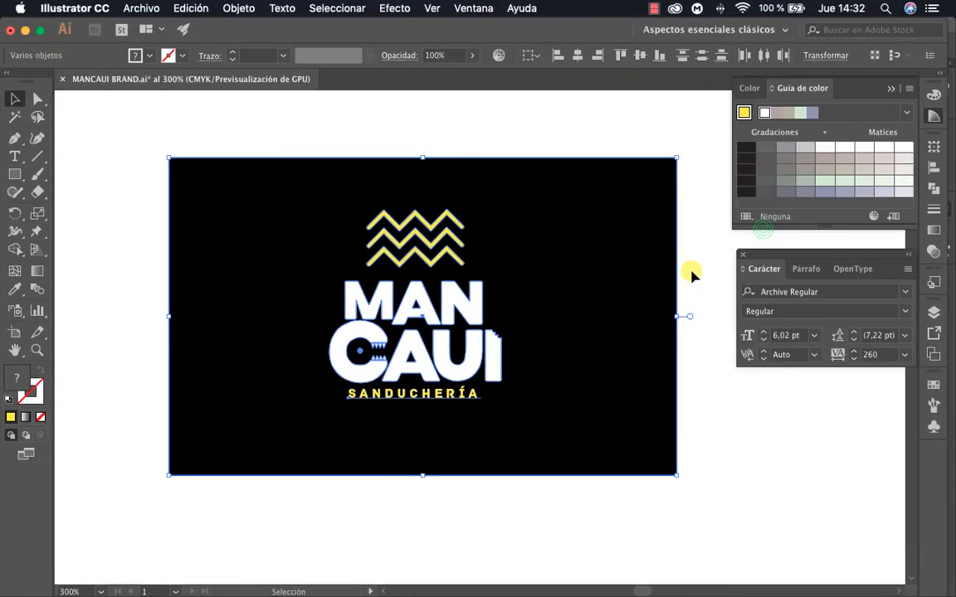
key("z")
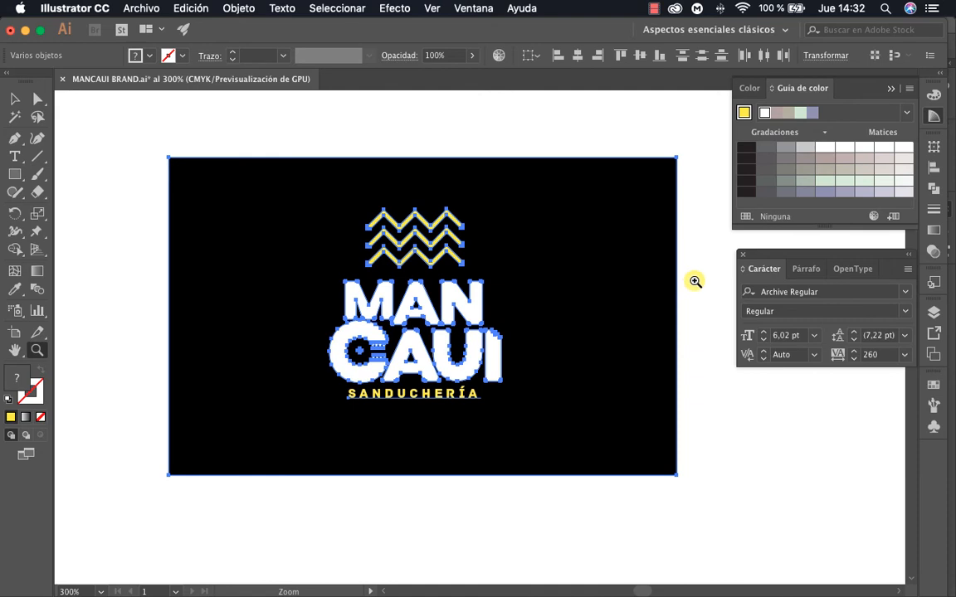
key("a")
left_click(694, 281)
left_click(636, 269)
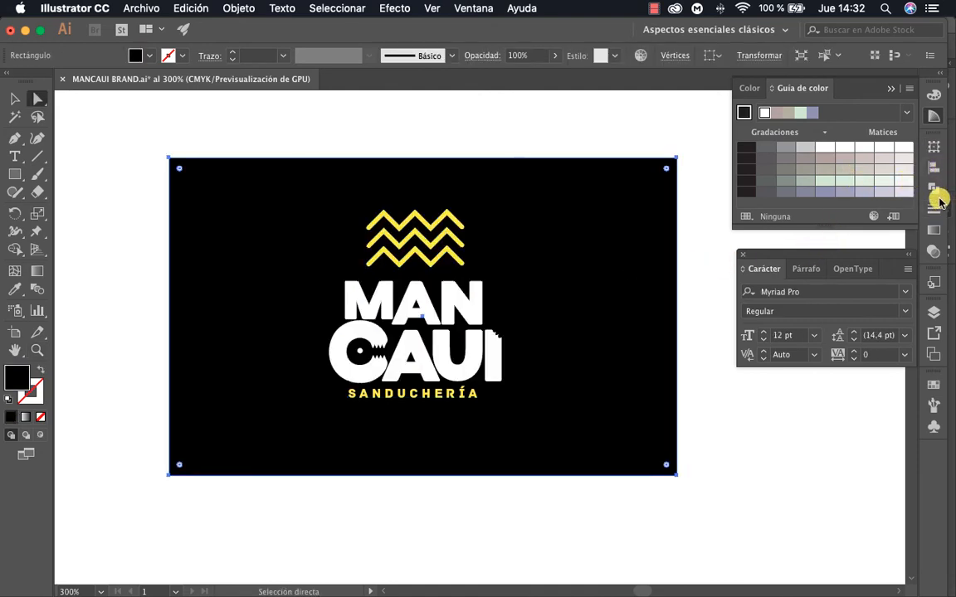
left_click(934, 100)
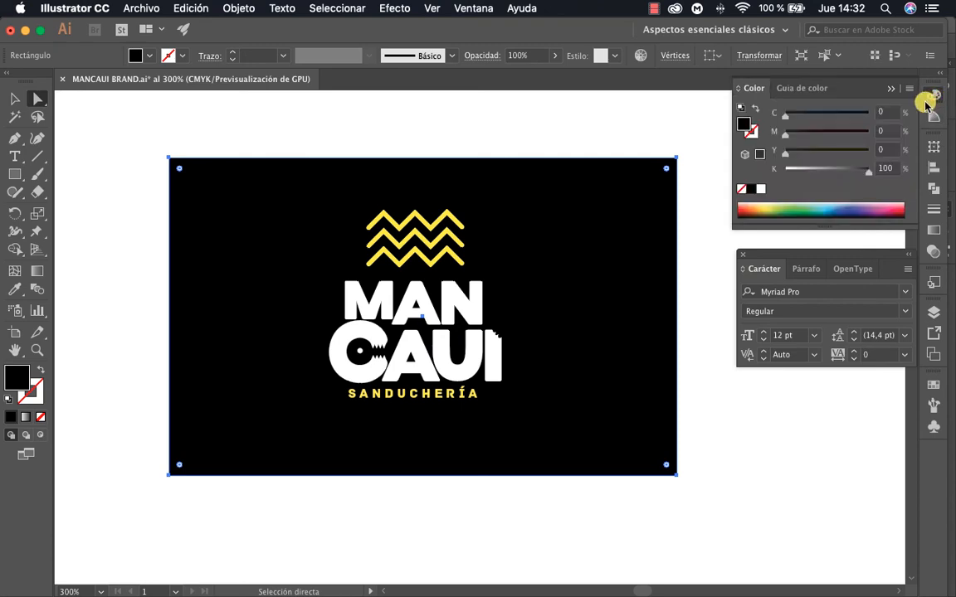
left_click(776, 209)
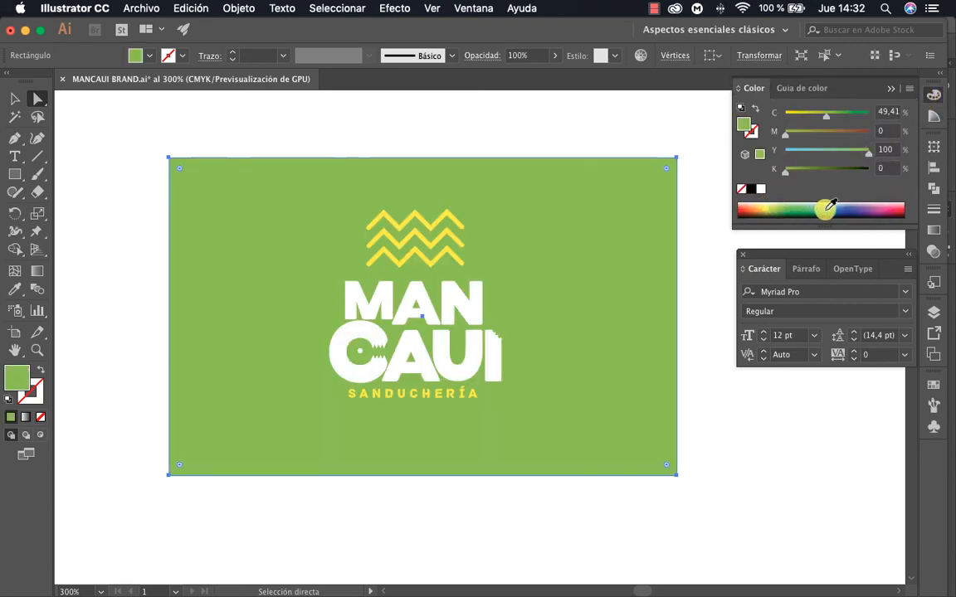
left_click_drag(825, 209, 898, 207)
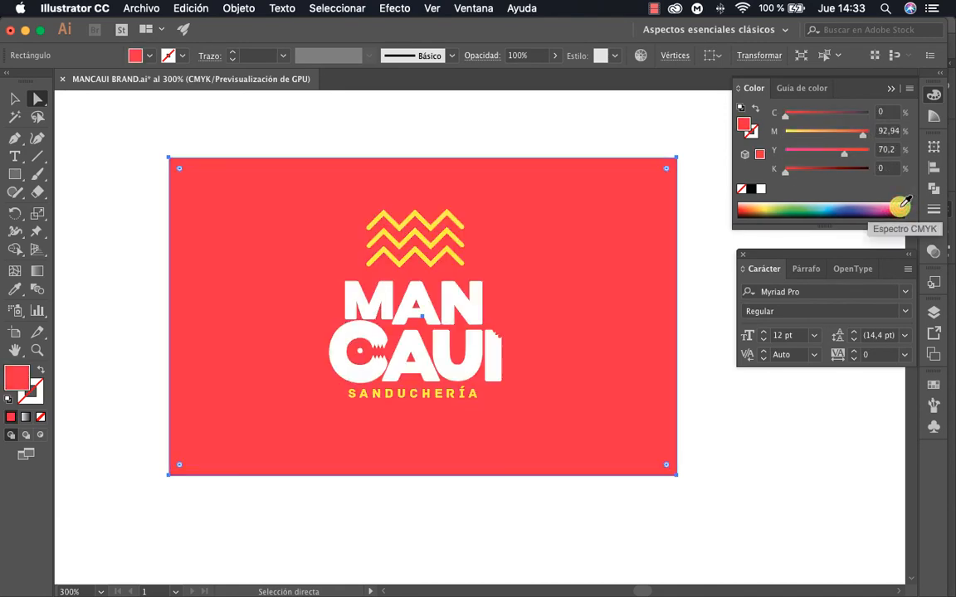
left_click(865, 132)
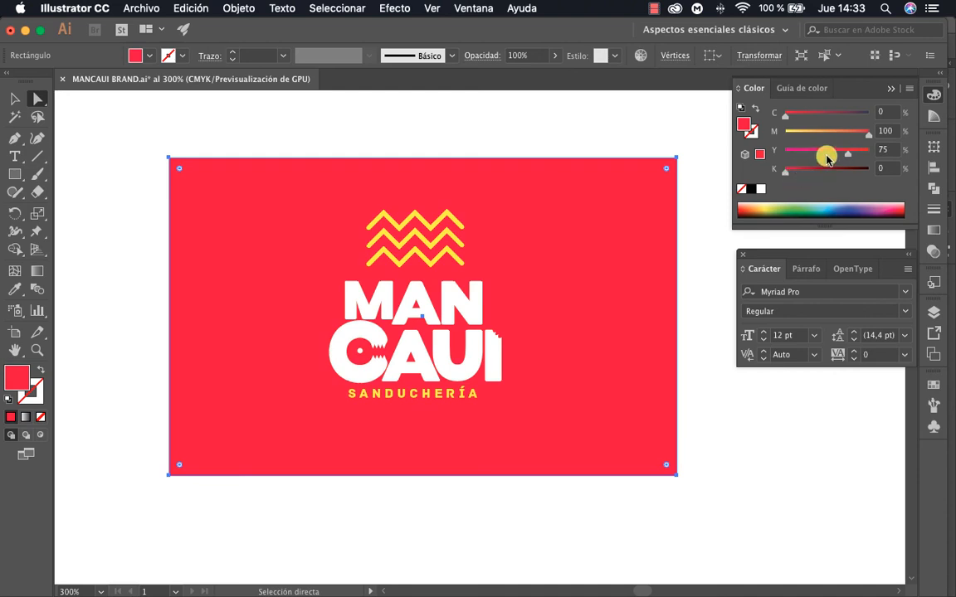
left_click_drag(851, 152, 862, 154)
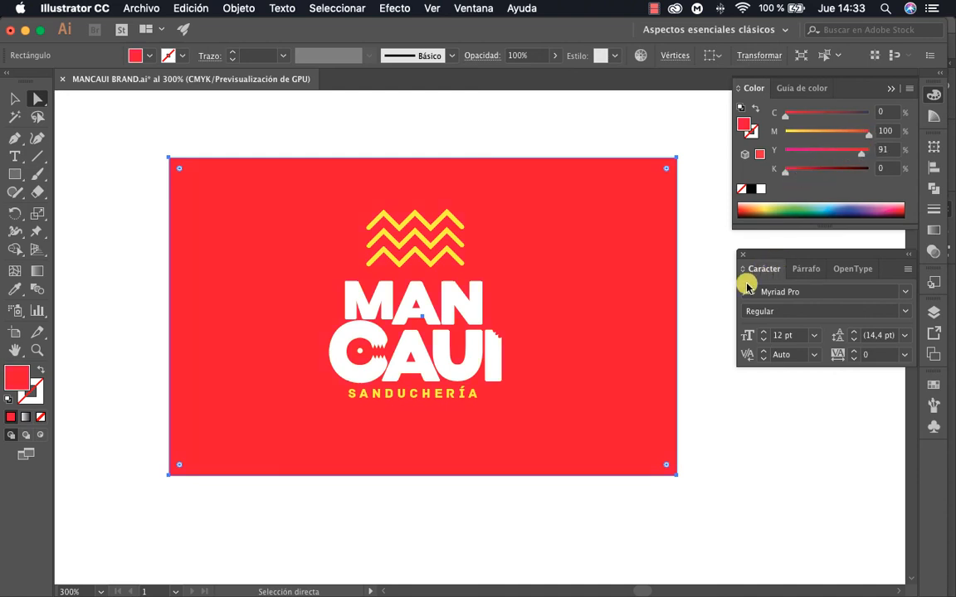
Copy the whole red card artwork and paste it as pixels into Layer 11.psb in Photoshop
key("v")
left_click(702, 396)
left_click_drag(133, 136, 742, 513)
key("ctrl+Up")
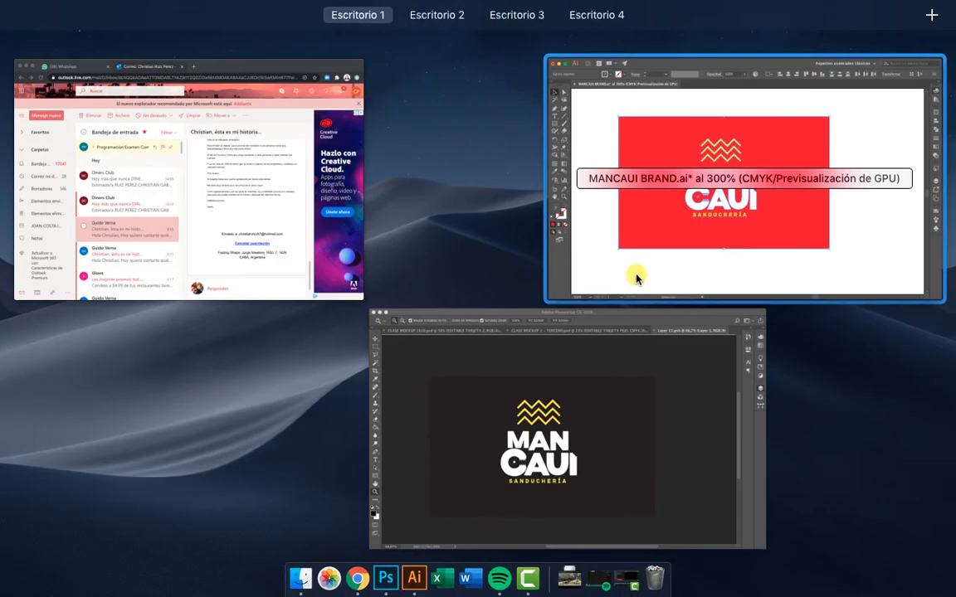
left_click(576, 409)
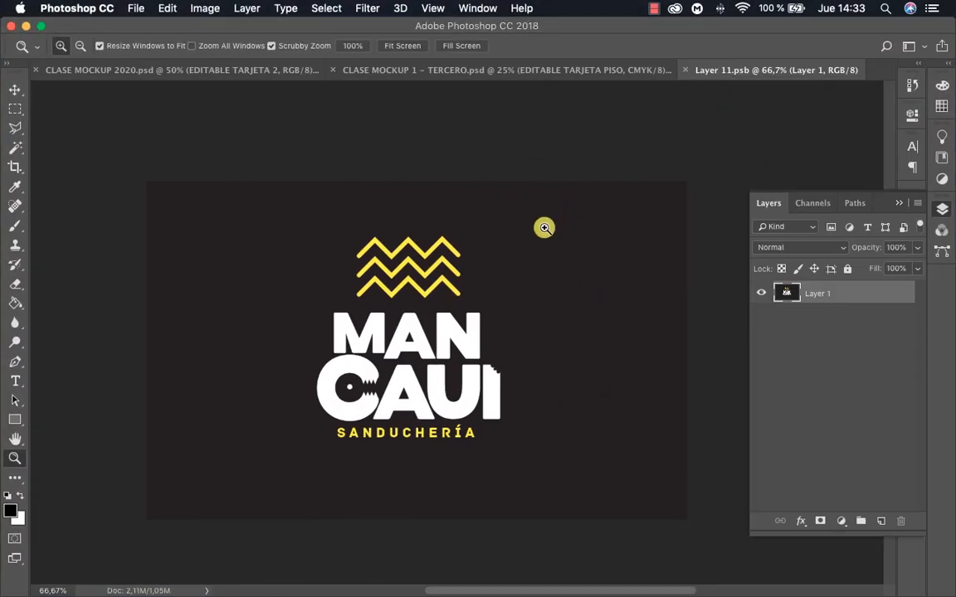
key("super+v")
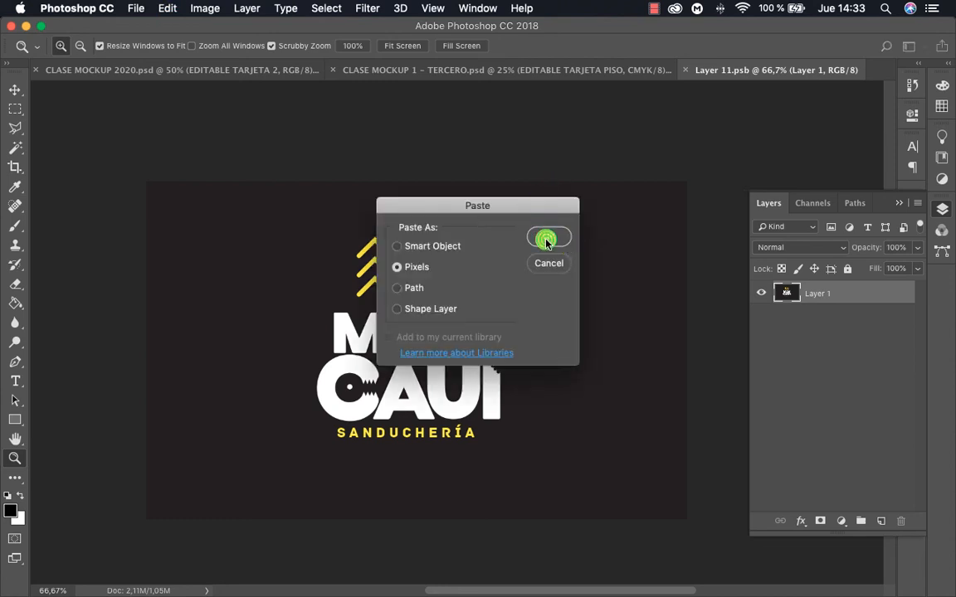
left_click(546, 240)
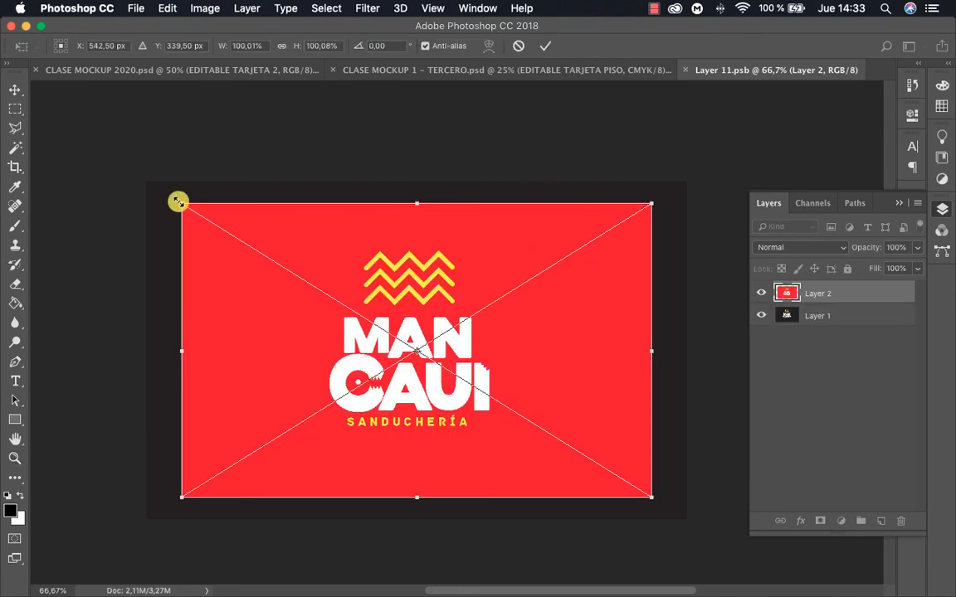
Scale the pasted red artwork to cover the whole canvas, and save and close the smart object contents
left_click_drag(181, 203, 142, 176)
key("Return")
key("z")
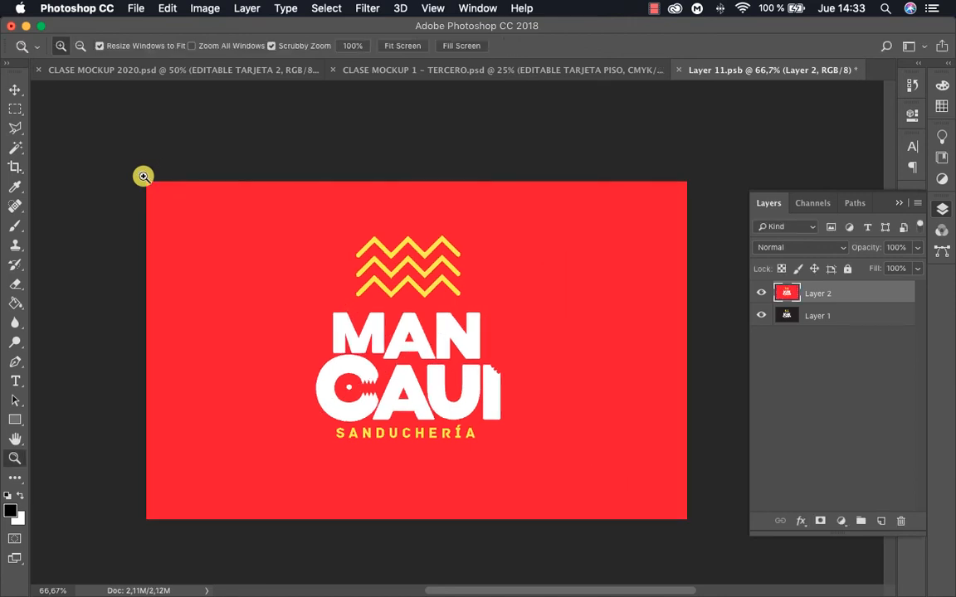
key("super+s")
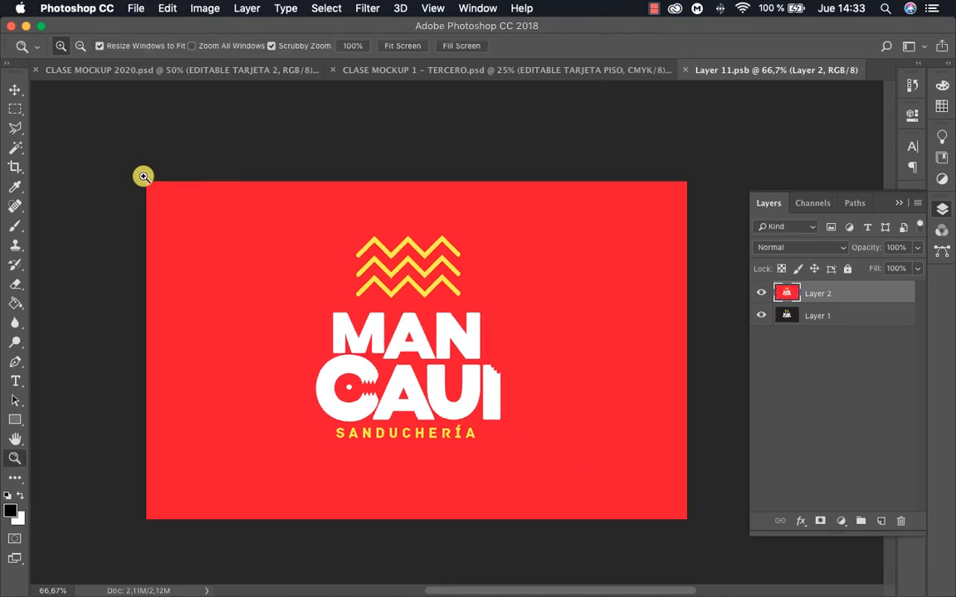
key("super+w")
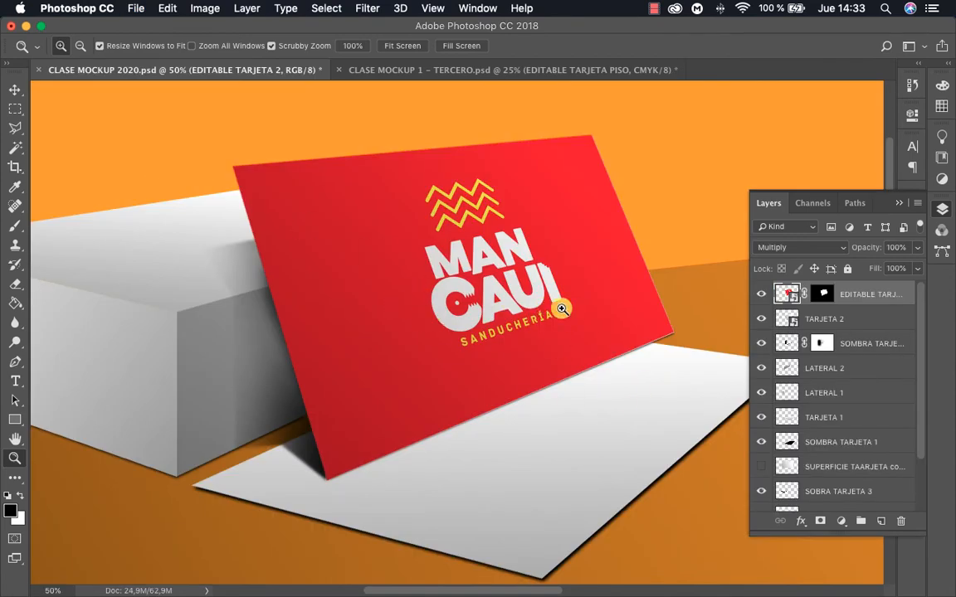
Reopen the EDITABLE TARJETA 2 contents and hide the red Layer 2, saving and closing them to restore the black card
double_click(787, 293)
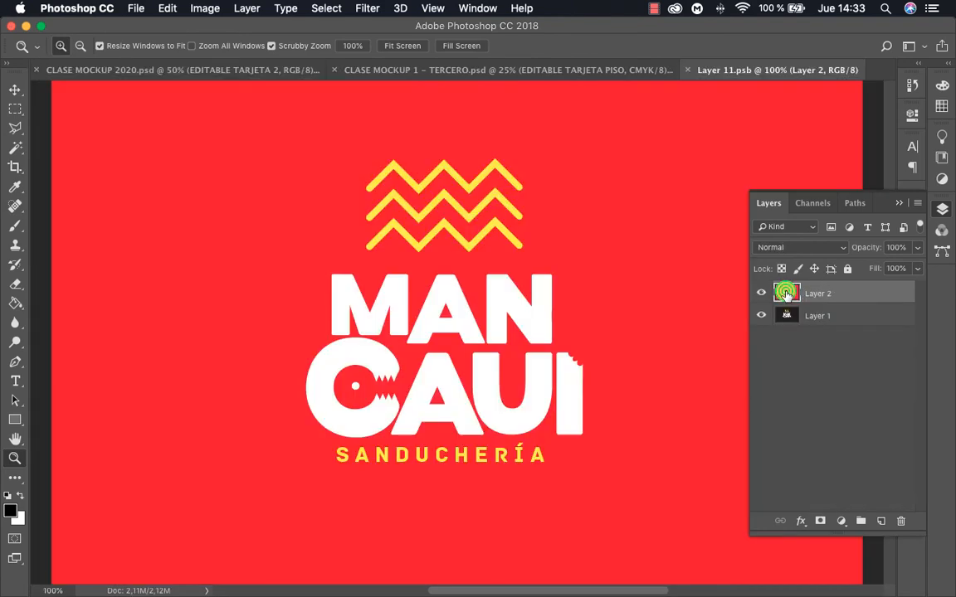
left_click(762, 294)
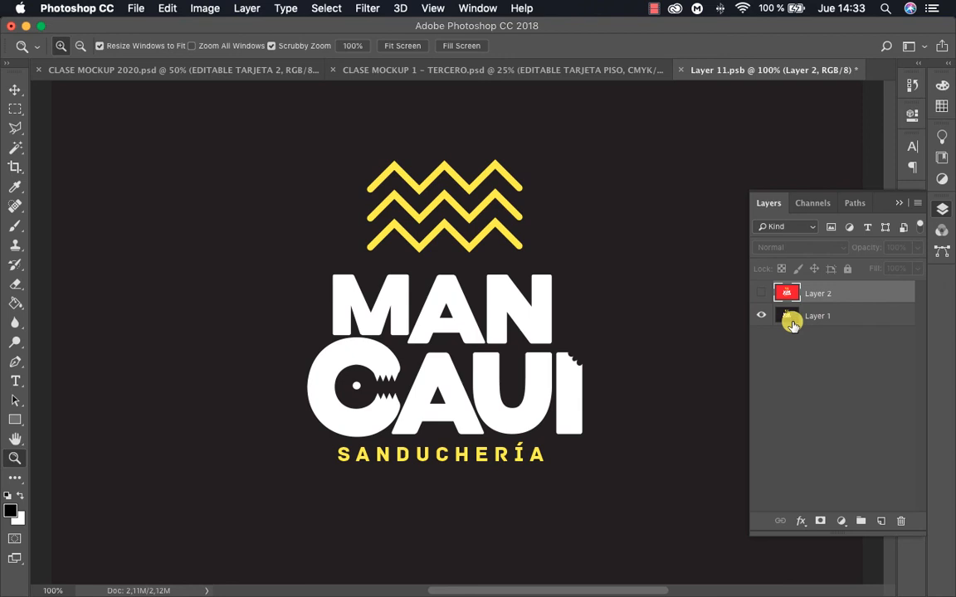
key("super+s")
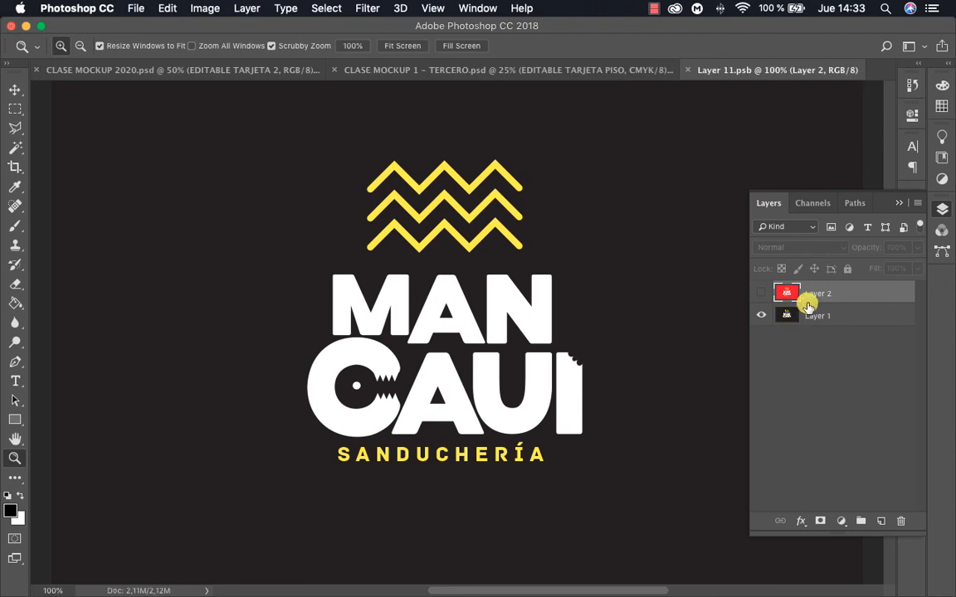
key("super+w")
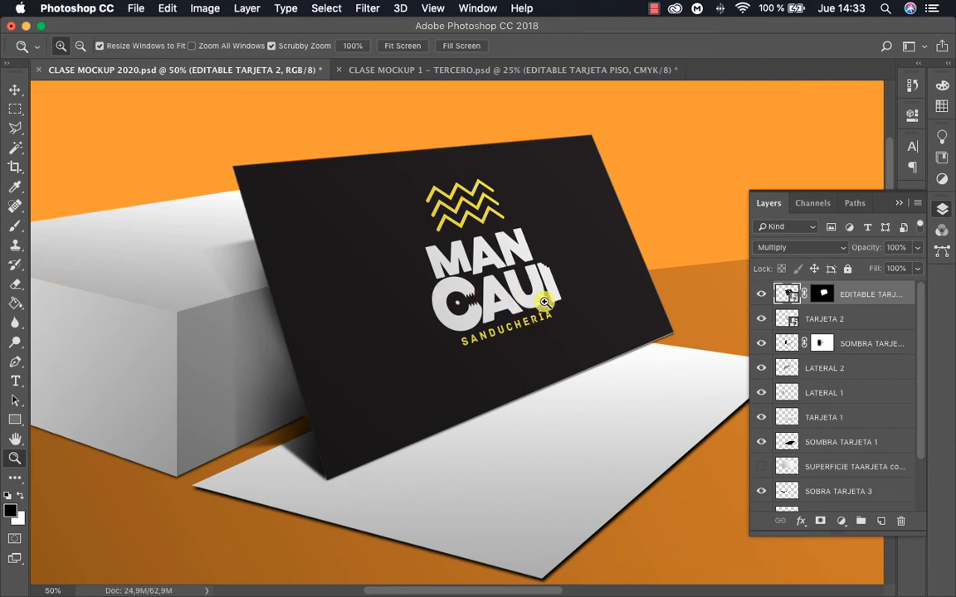
Paste the yellow MANCAUI artwork as EDITABLE TARJETA 1, fitted to the card lying on the floor, and refine its layer mask
left_click_drag(441, 292, 528, 297)
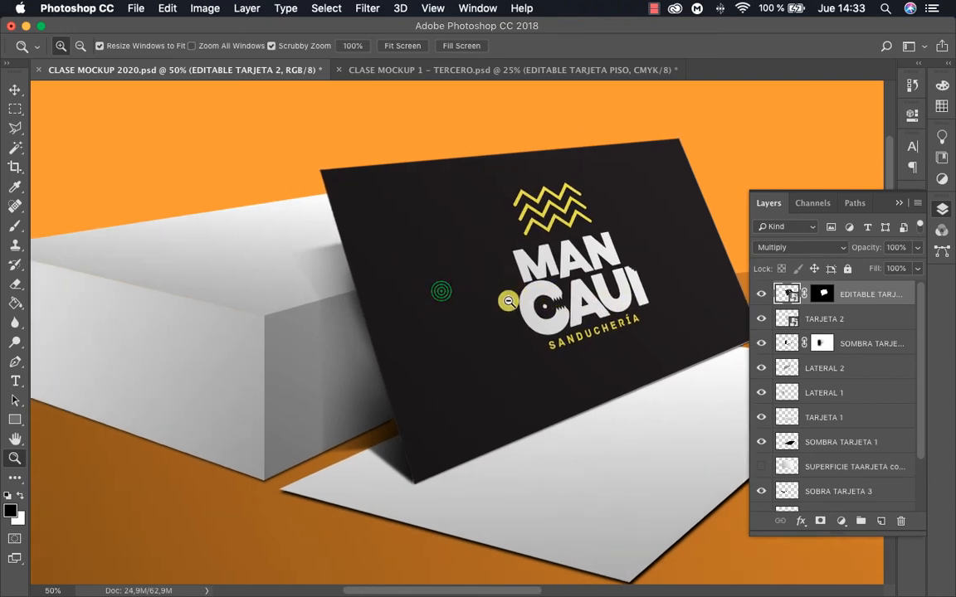
left_click(509, 300, "alt")
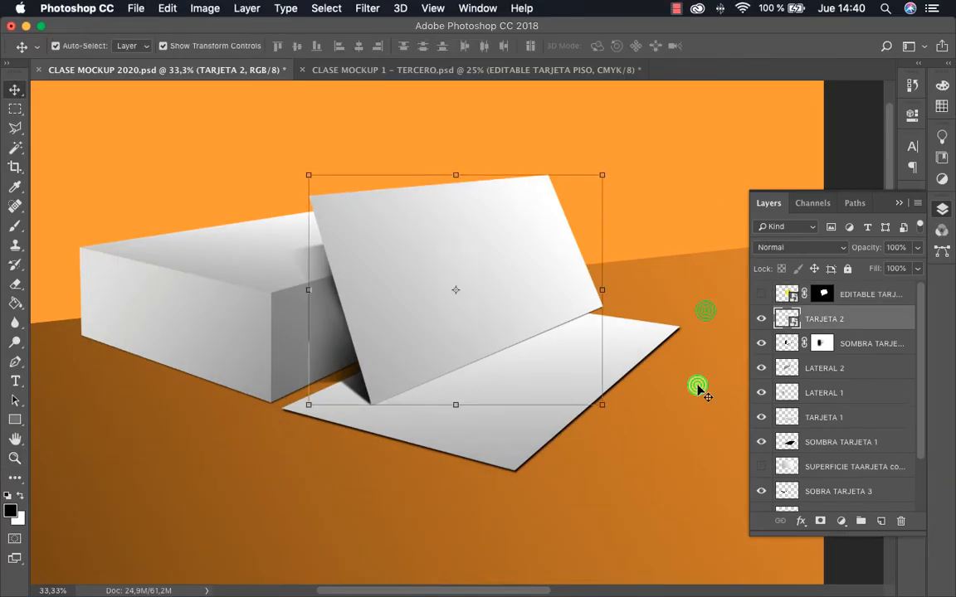
key("super+v")
left_click(543, 242)
left_click_drag(535, 249, 558, 230)
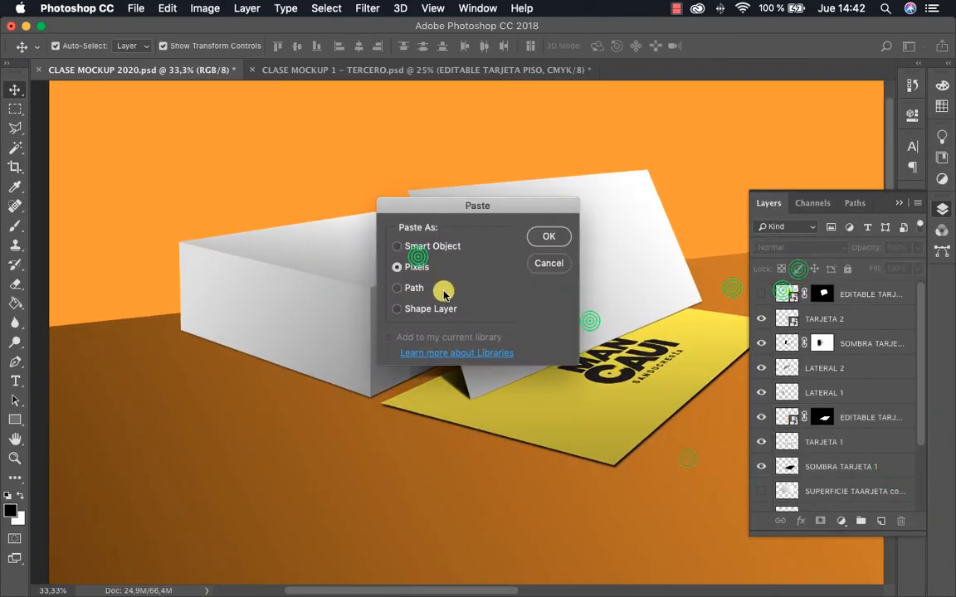
Paste the yellow artwork as EDITABLE TARJETA 3, fitted in perspective to the top of the card stack, and mask it to that face
left_click(549, 235)
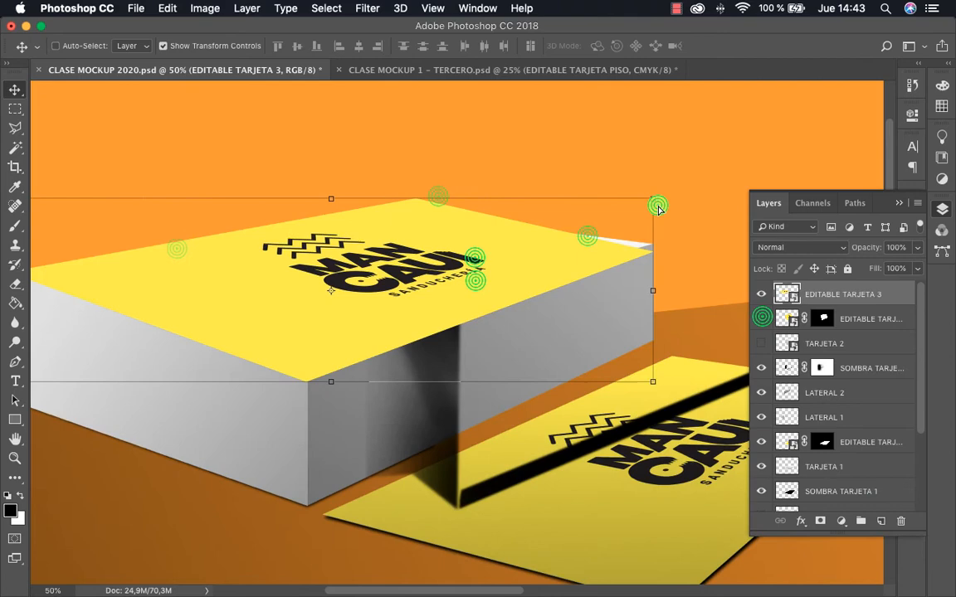
left_click_drag(320, 369, 329, 377)
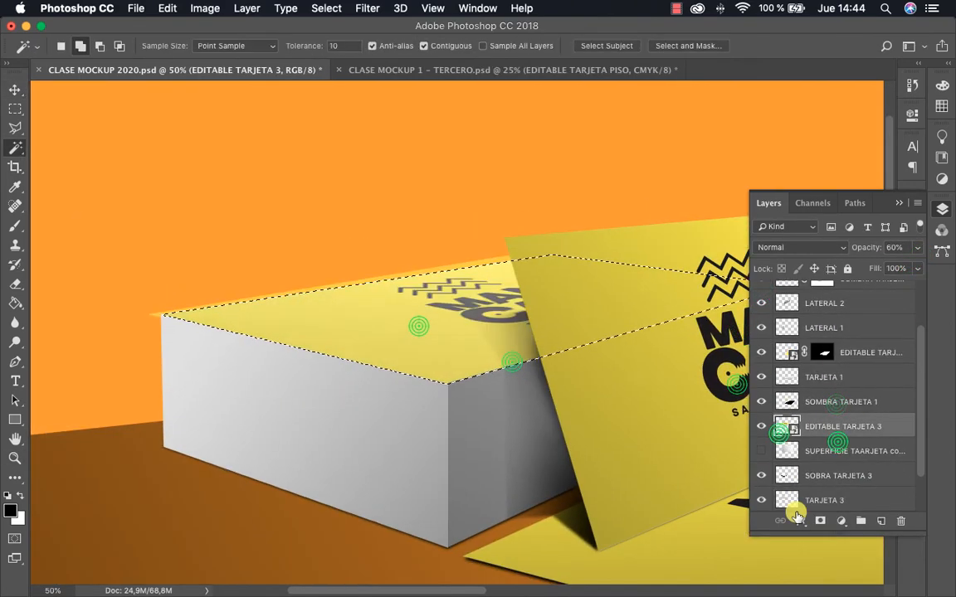
left_click(820, 521)
double_click(859, 451)
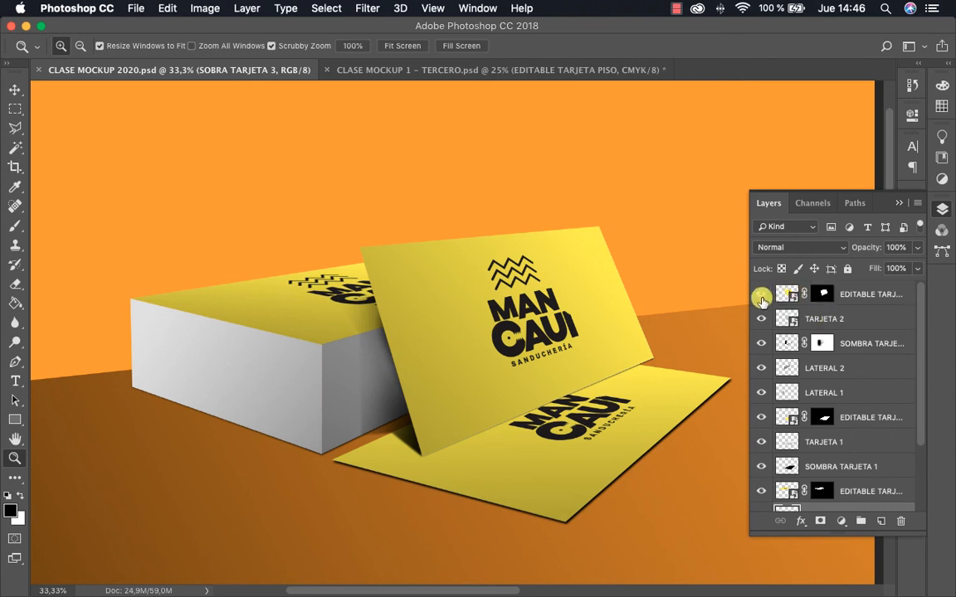
Open the standing card's EDITABLE TARJETA 2 contents and hide the yellow Layer 3 to show the black version, saving and closing them
left_click_drag(596, 380, 606, 340)
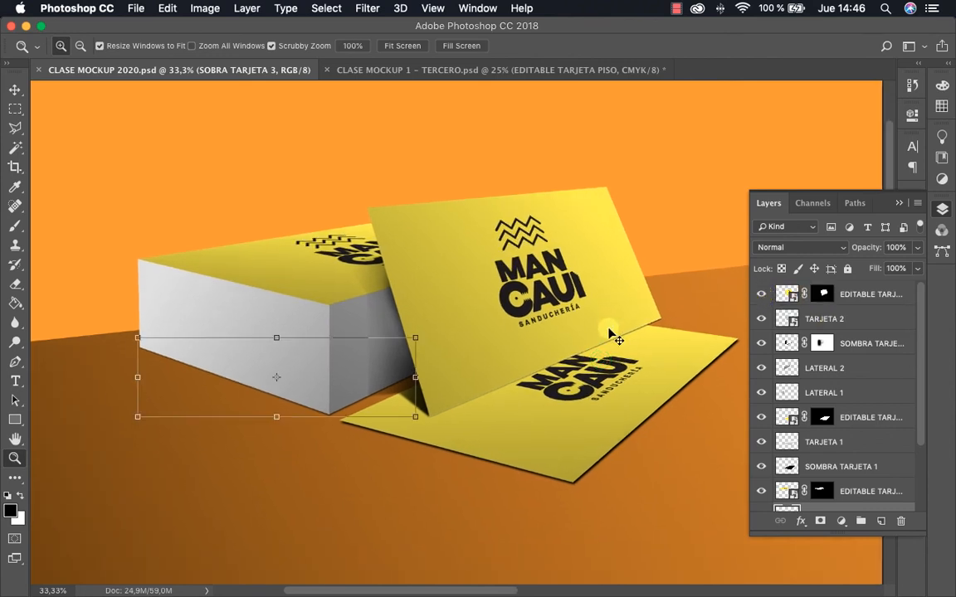
key("v")
left_click(626, 387)
left_click(593, 251)
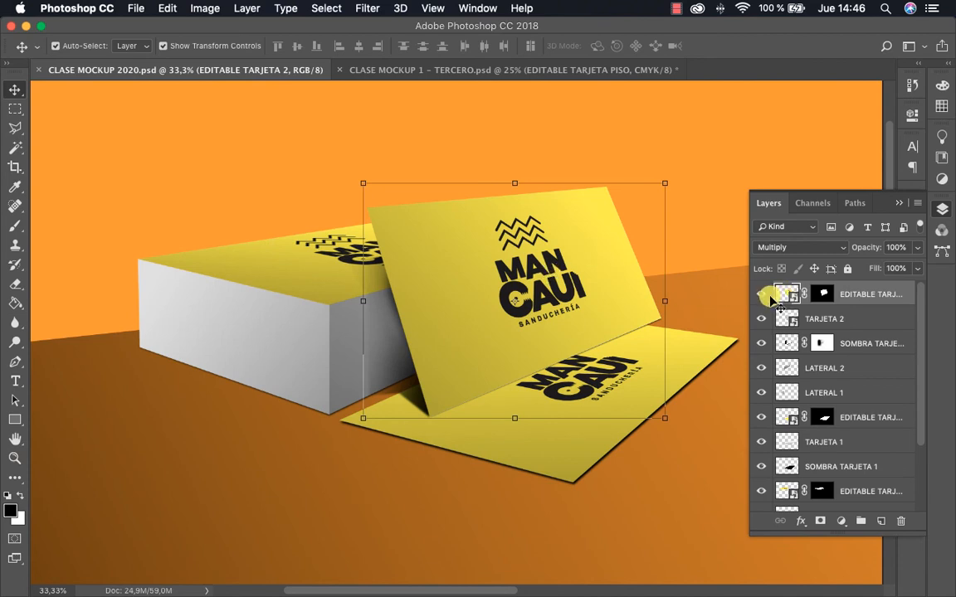
double_click(784, 294)
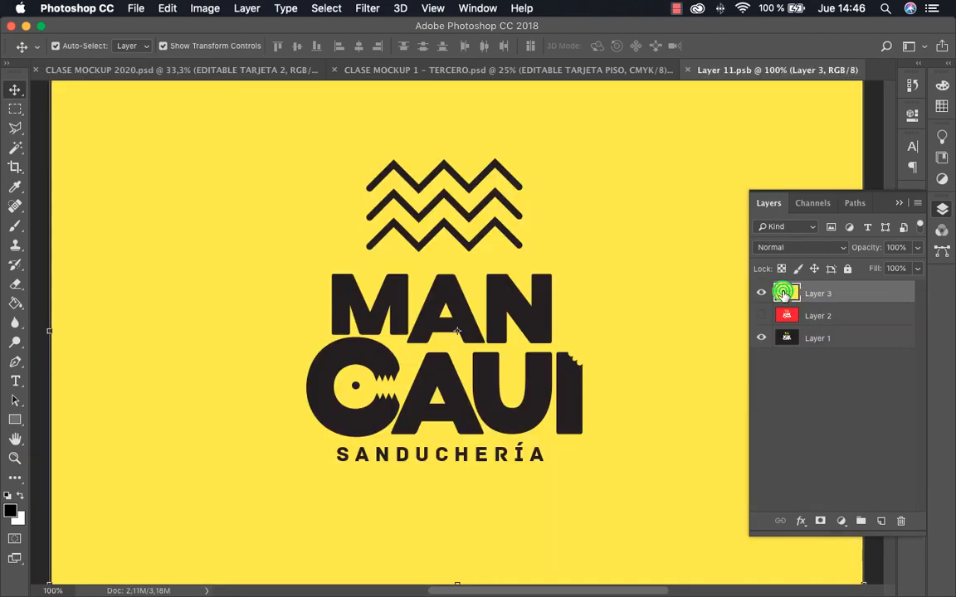
left_click(761, 293)
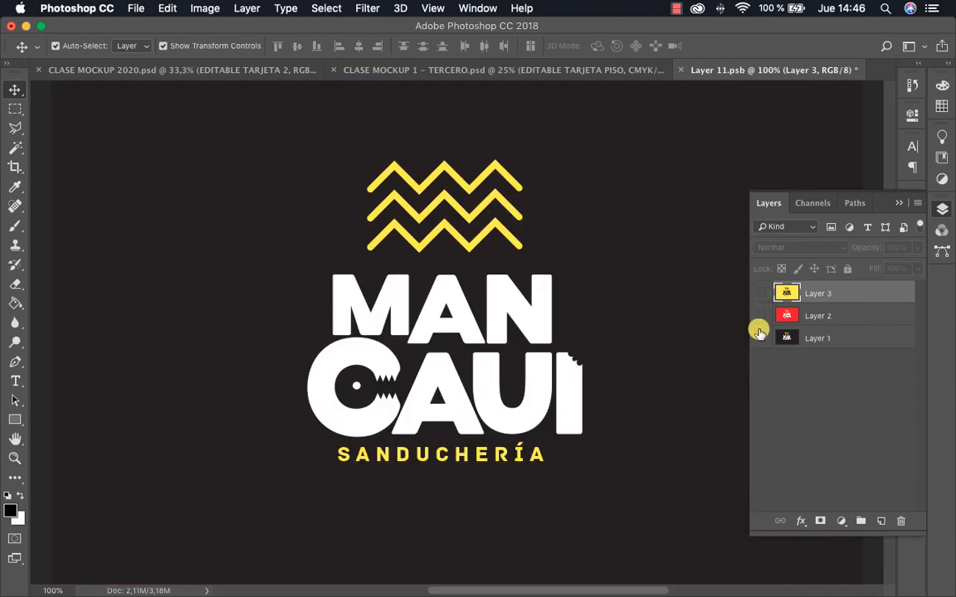
left_click(816, 342)
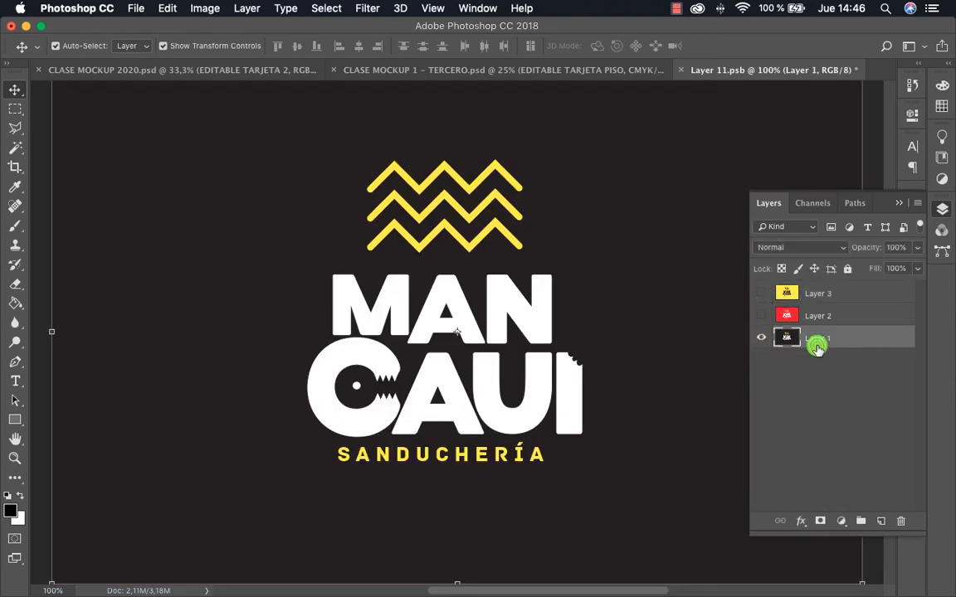
key("super+s")
key("super+w")
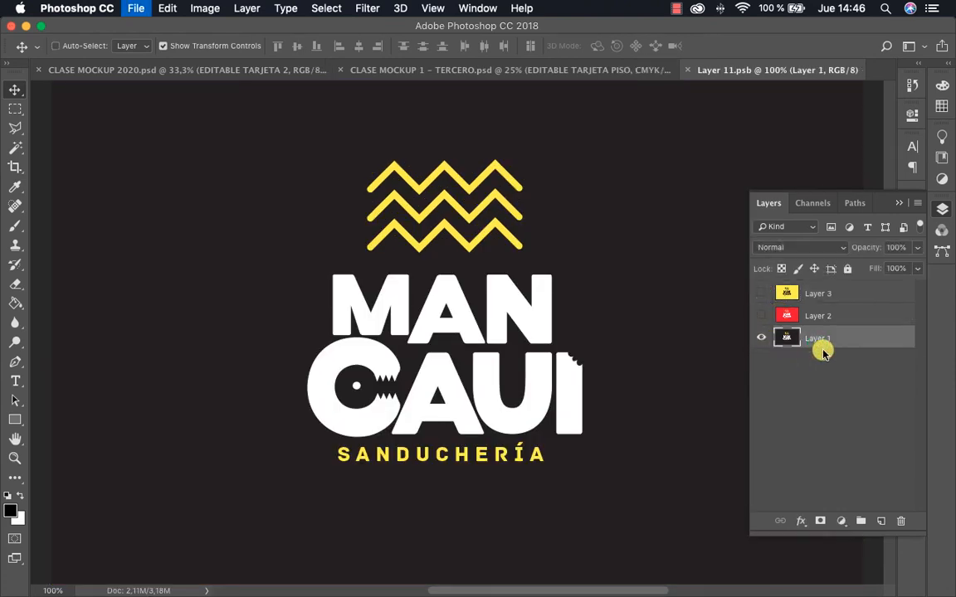
left_click(708, 141)
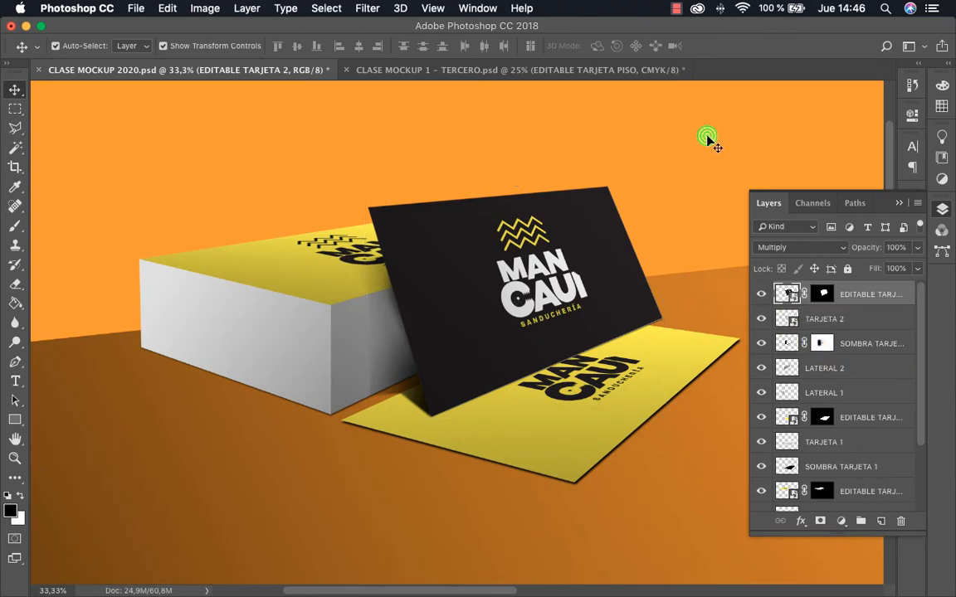
Open the contents of the EDITABLE TARJETA 3 smart object on top of the card stack
left_click(681, 350)
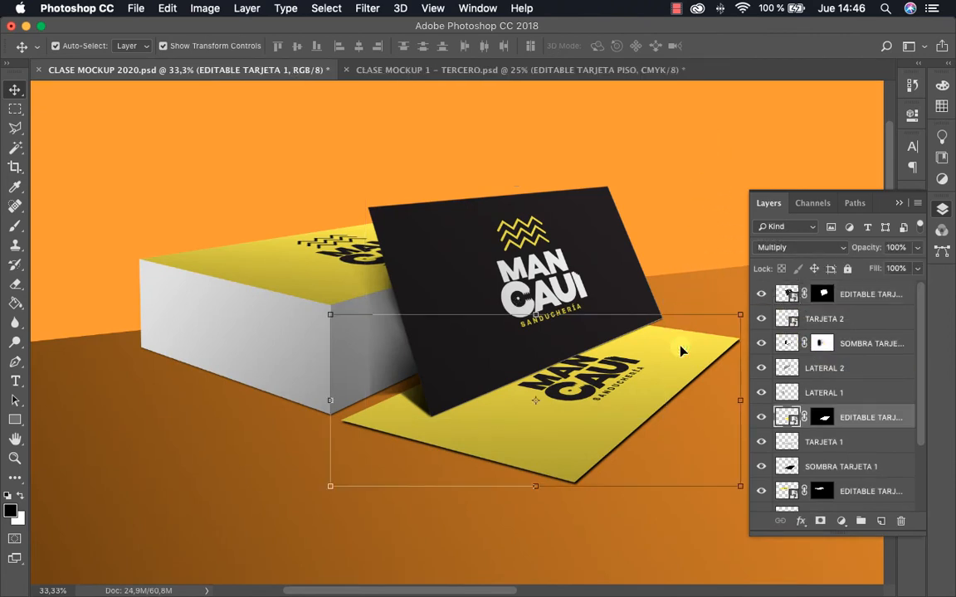
left_click(289, 263)
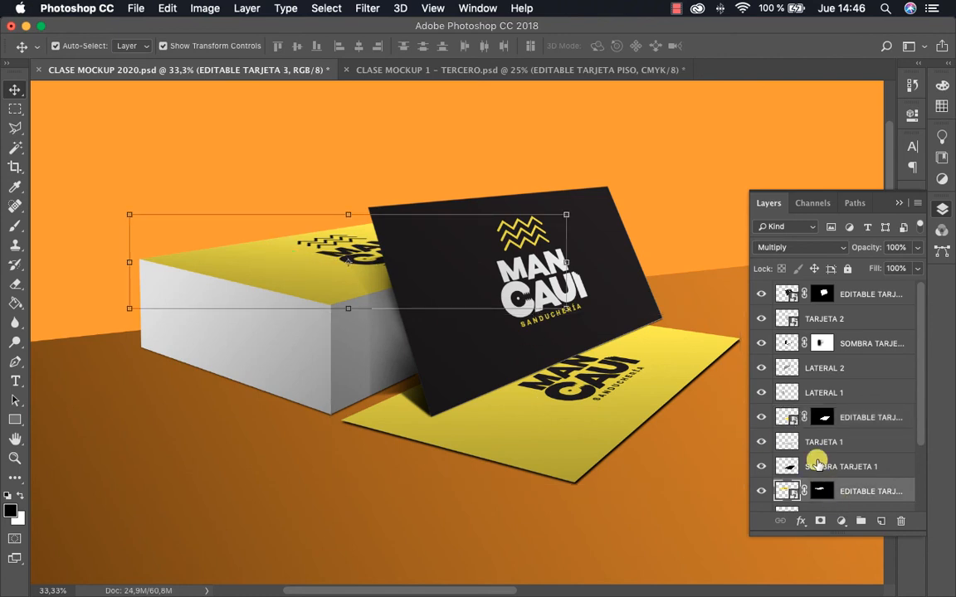
scroll(788, 452, "down", 2)
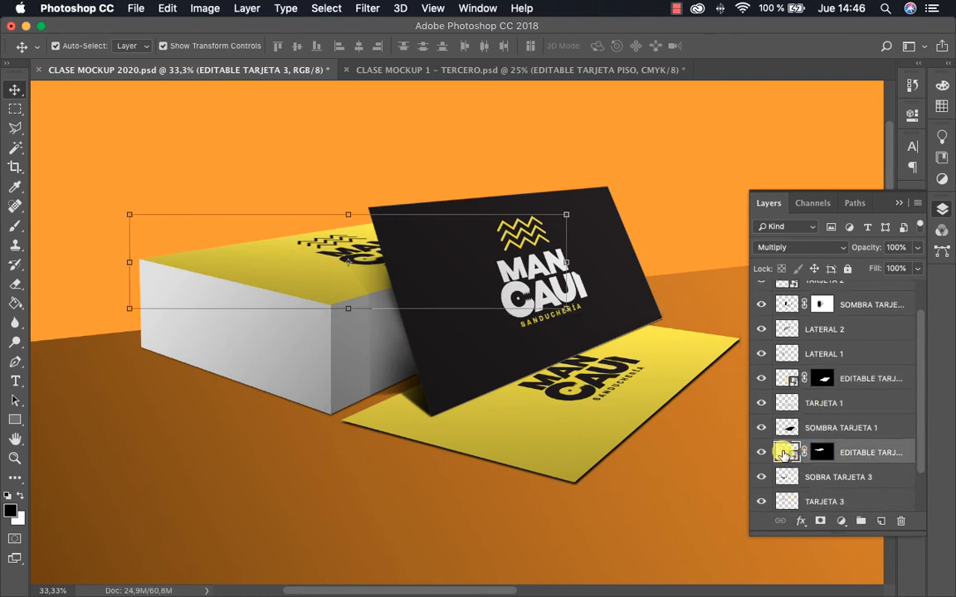
double_click(783, 453)
key("XF86AudioMute")
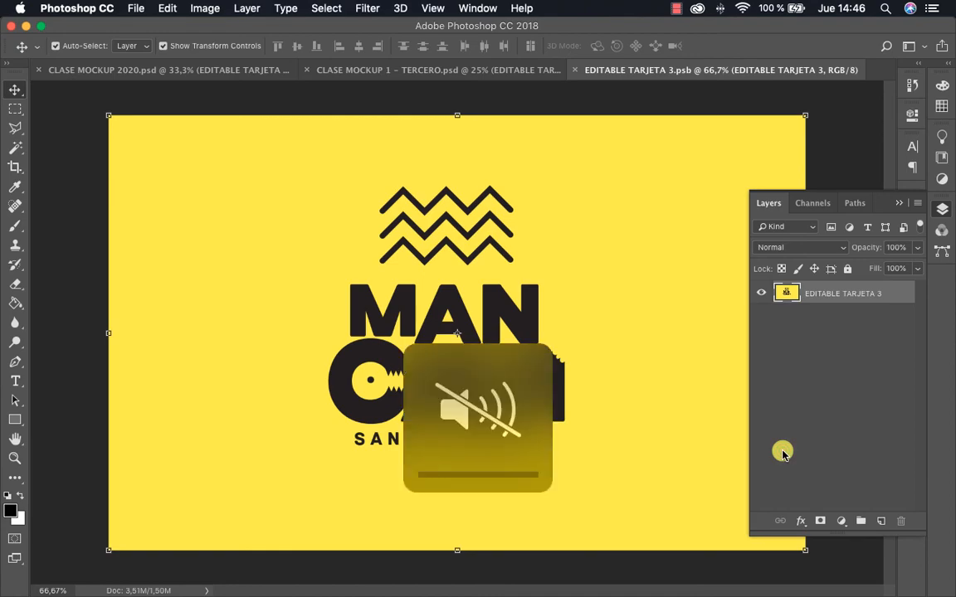
Switch to the MANCAUI BRAND file in Illustrator and undo the color changes back to the black card version
key("ctrl+Up")
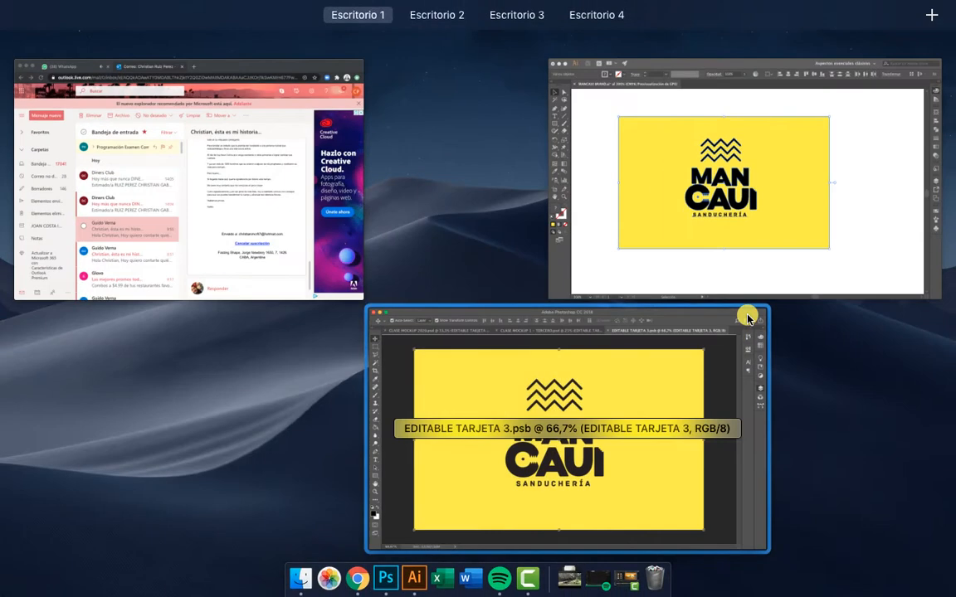
left_click(688, 228)
left_click(703, 315)
key("z")
left_click(544, 273, "alt")
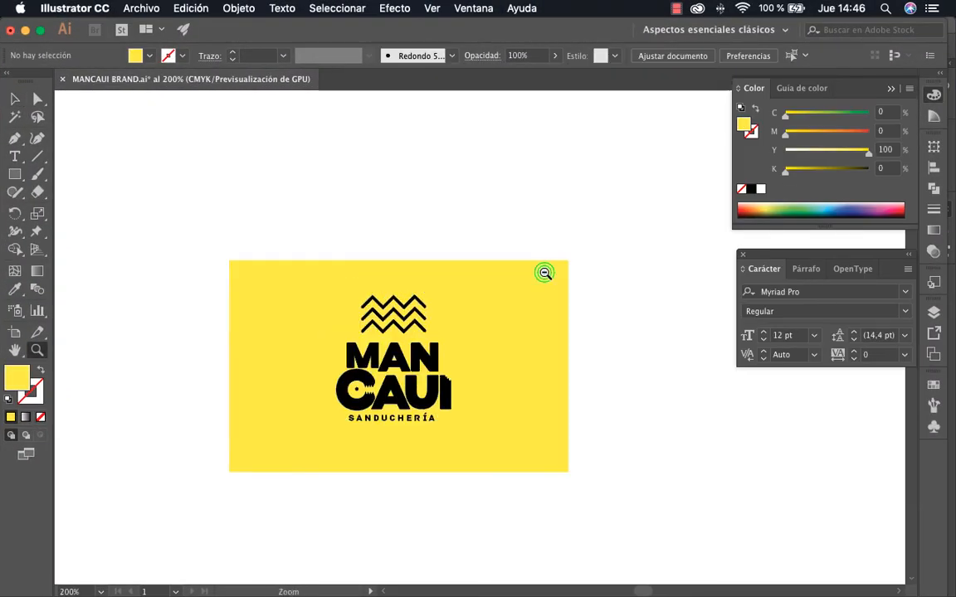
left_click(544, 272, "alt")
left_click_drag(549, 271, 653, 373)
key("super+z")
key("super+z")
key("super+z")
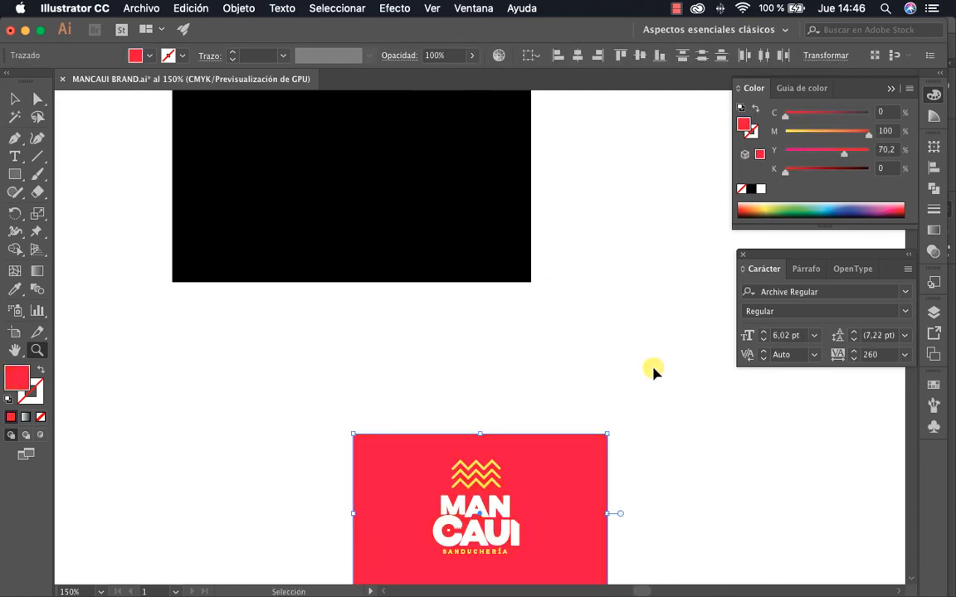
key("super+z")
left_click_drag(587, 380, 611, 298)
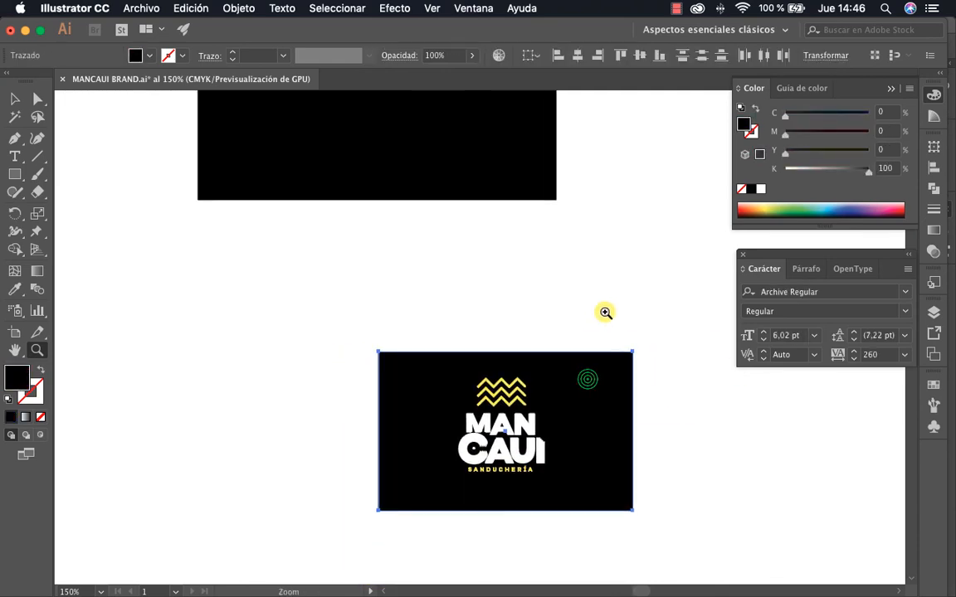
Select the whole black MANCAUI card with its logo and copy it
key("v")
left_click(572, 302)
left_click(347, 322)
left_click(700, 496)
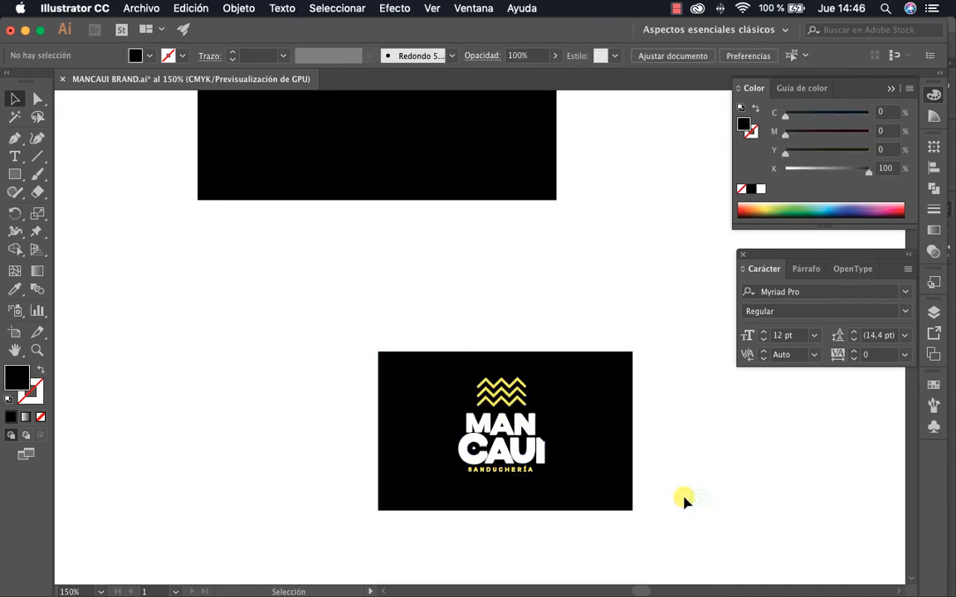
left_click_drag(701, 522, 349, 306)
Switch back to Photoshop and paste the black card into EDITABLE TARJETA 3 as pixels, scaled to about 150% to cover the canvas
key("ctrl+Up")
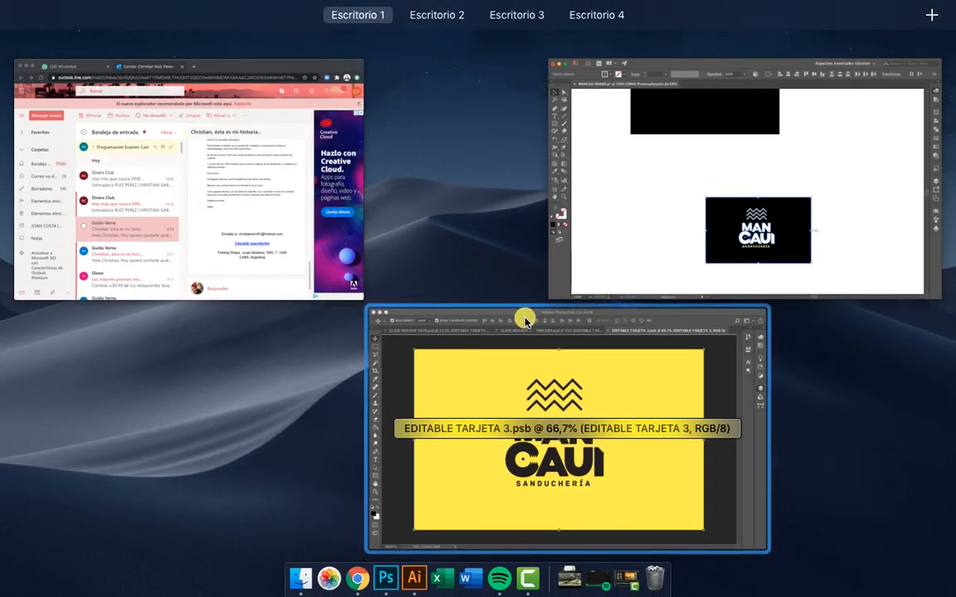
left_click(627, 402)
key("super+v")
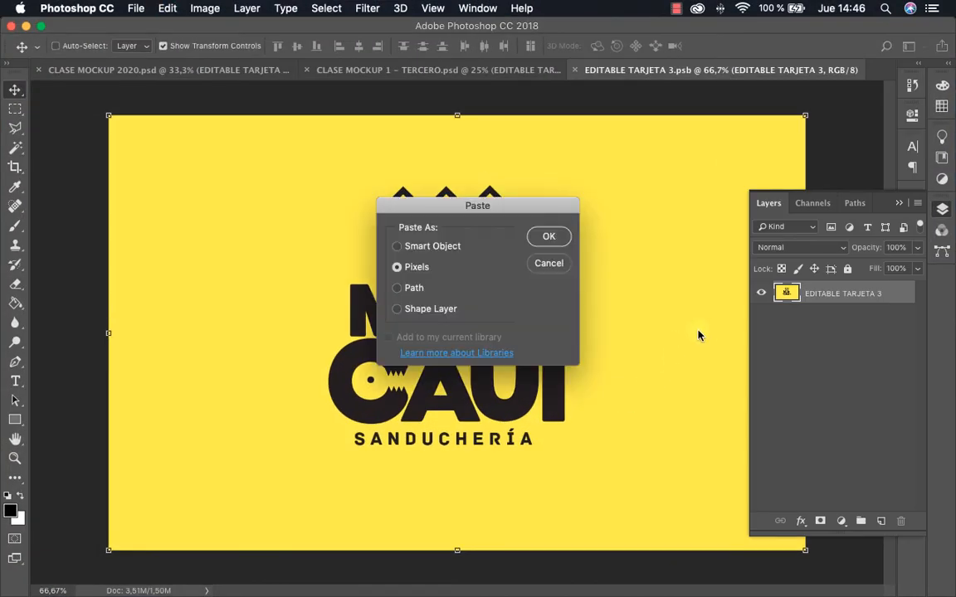
left_click(554, 238)
left_click(223, 182)
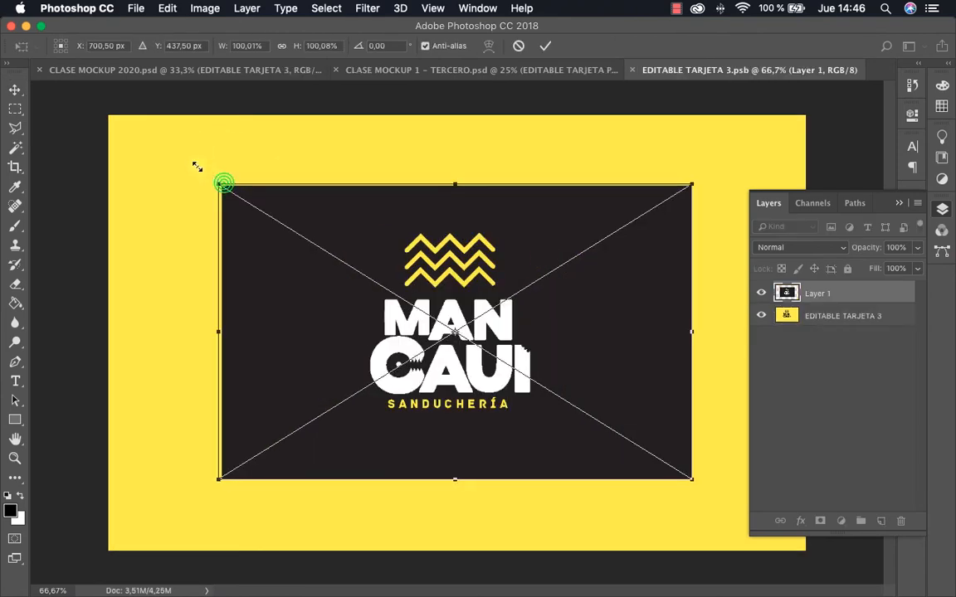
left_click_drag(196, 167, 112, 104)
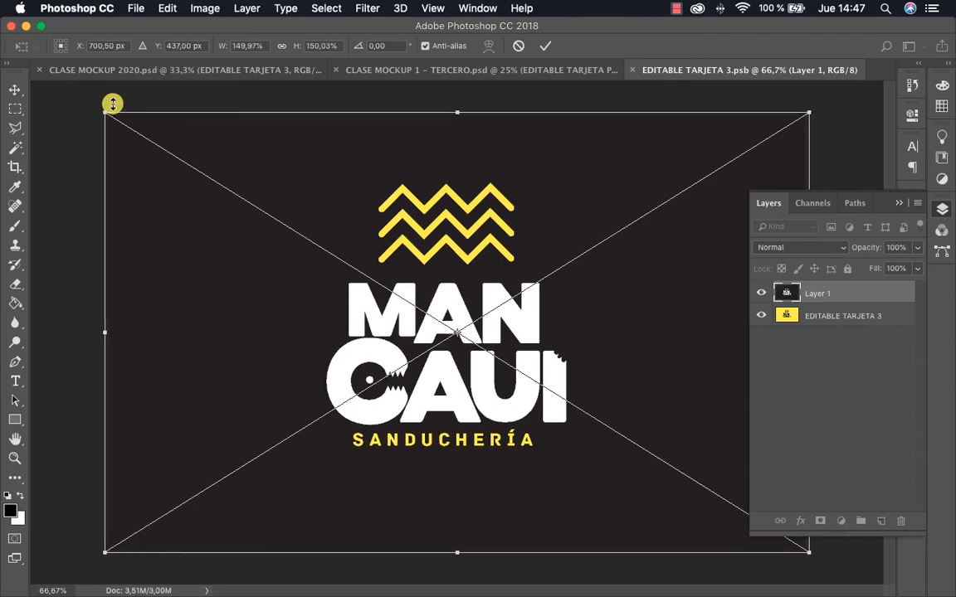
key("Return")
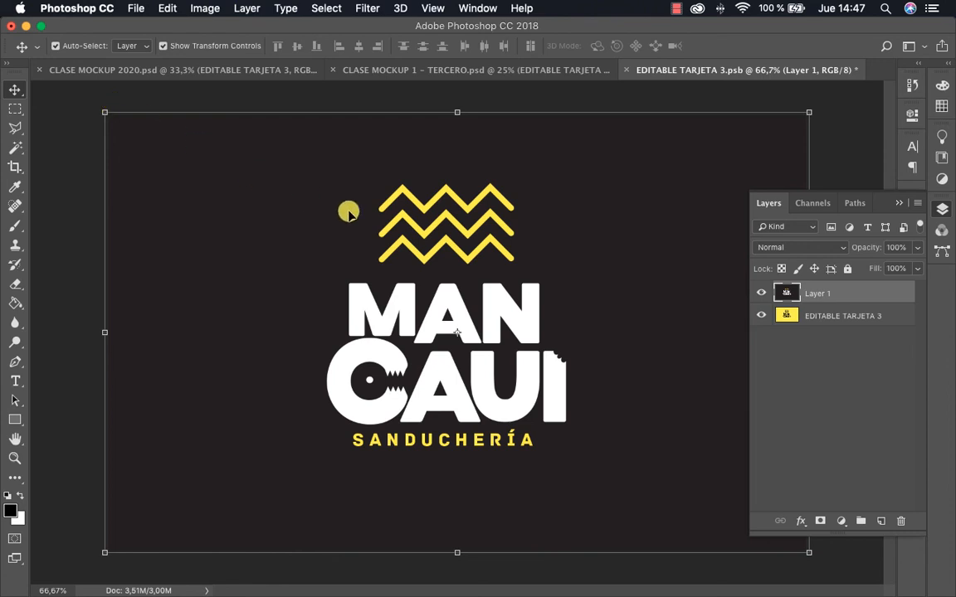
Save and close the EDITABLE TARJETA 3 contents to update the card stack in the mockup, leaving no layer selected
key("super+s")
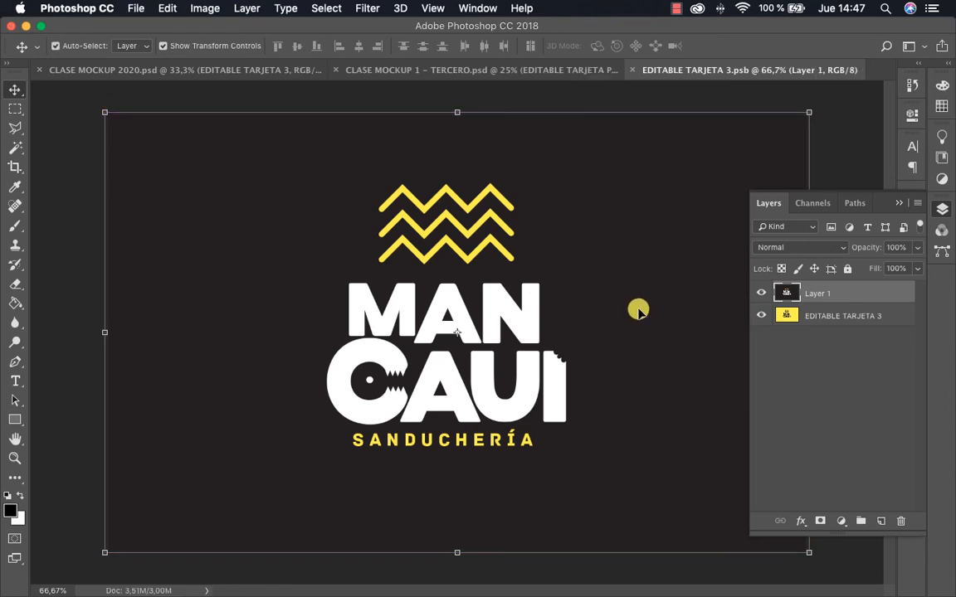
key("super+w")
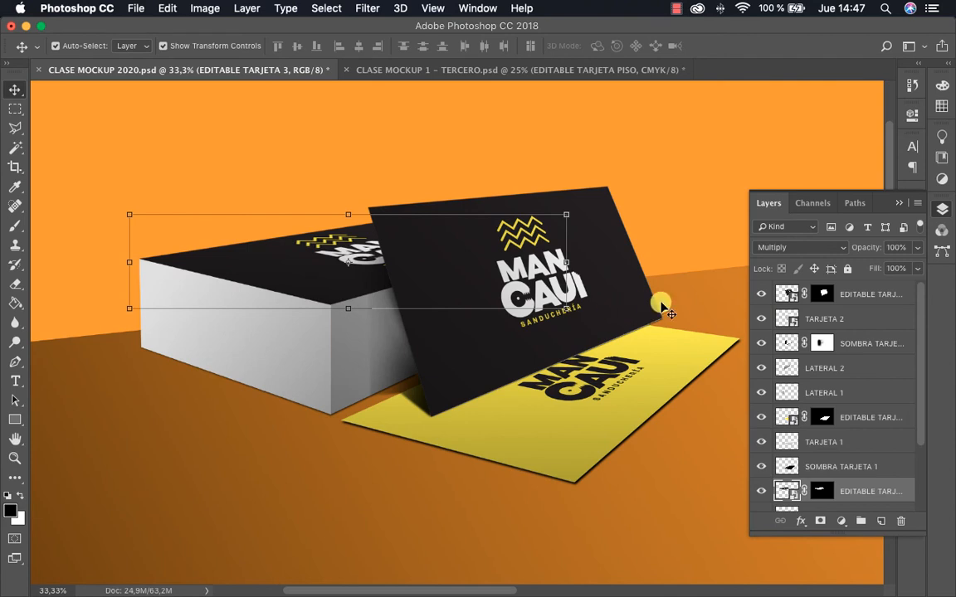
left_click(501, 147)
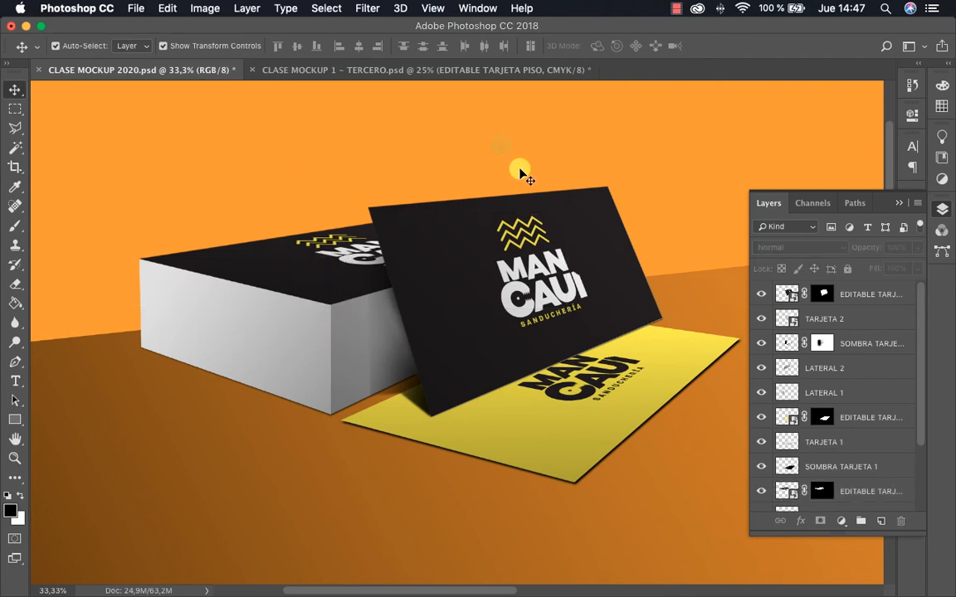
Hide the floor card's EDITABLE TARJETA 1 layer and show it again to compare the card with and without artwork
left_click(661, 398)
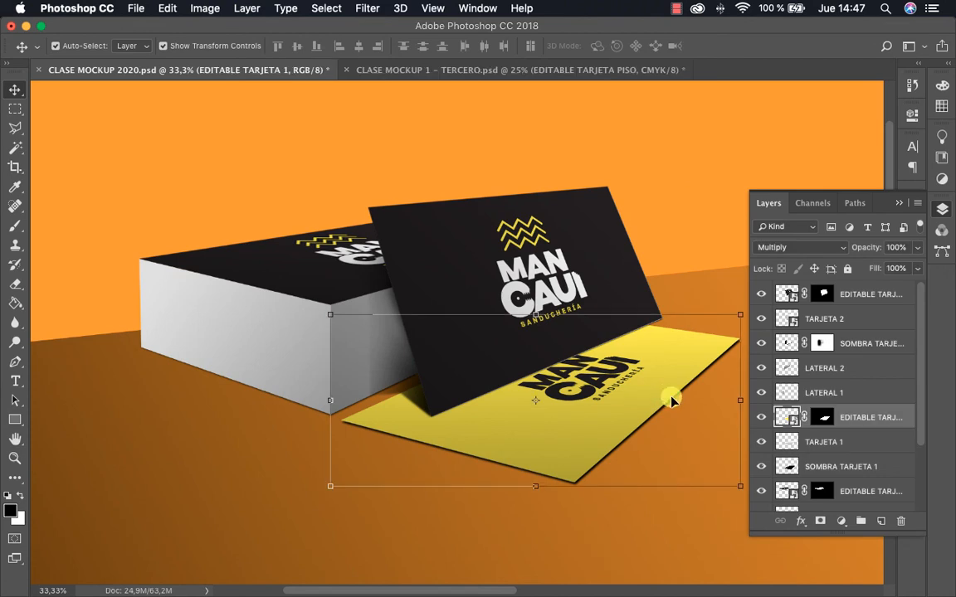
key("z")
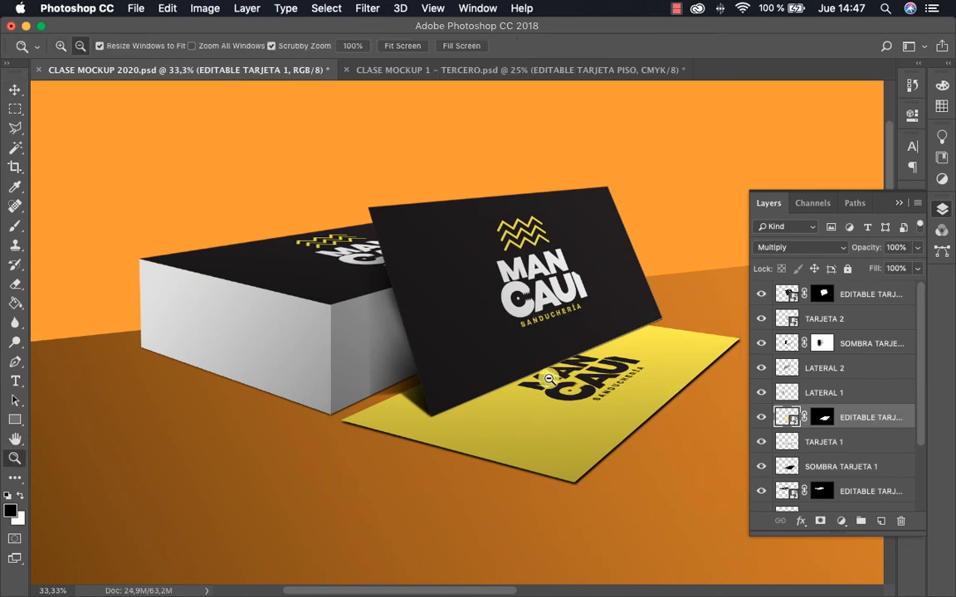
left_click(559, 380, "alt")
left_click_drag(627, 401, 647, 411)
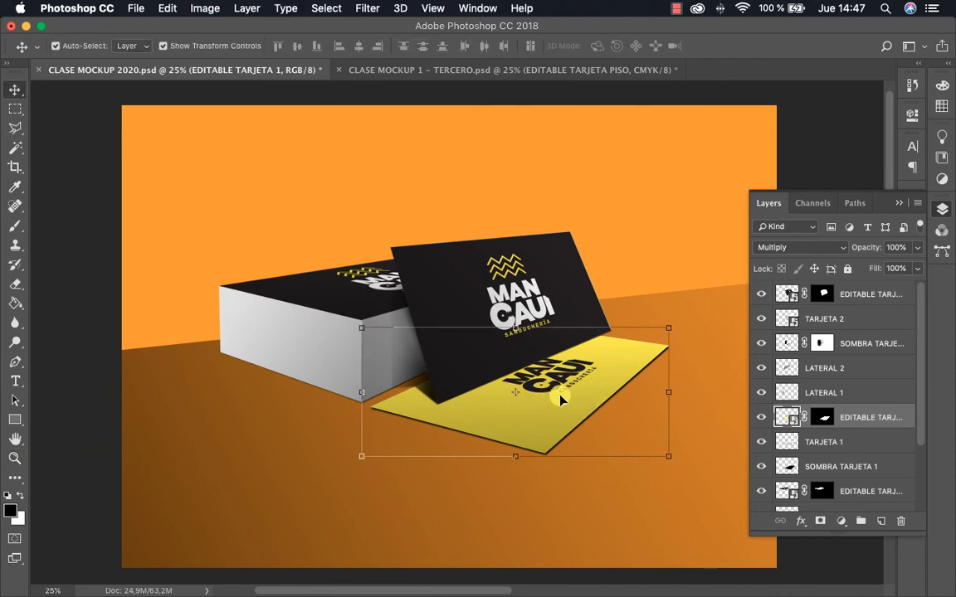
left_click(502, 414)
left_click_drag(496, 410, 494, 374)
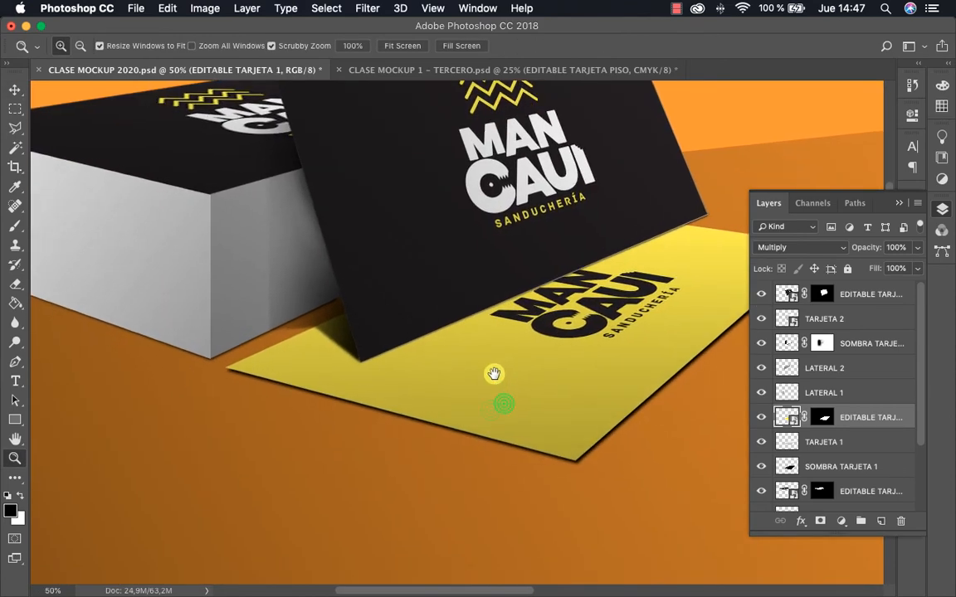
key("v")
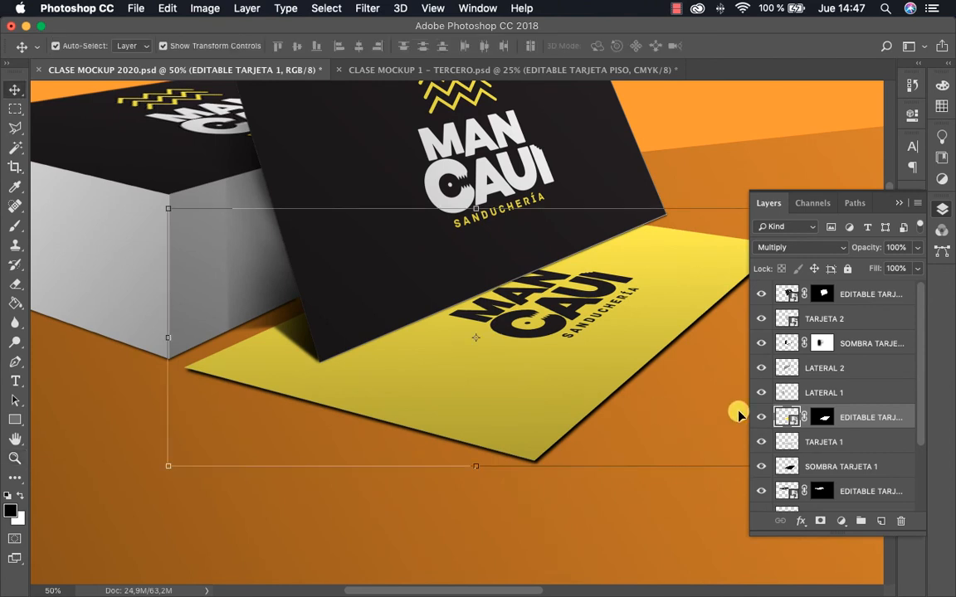
left_click(759, 416)
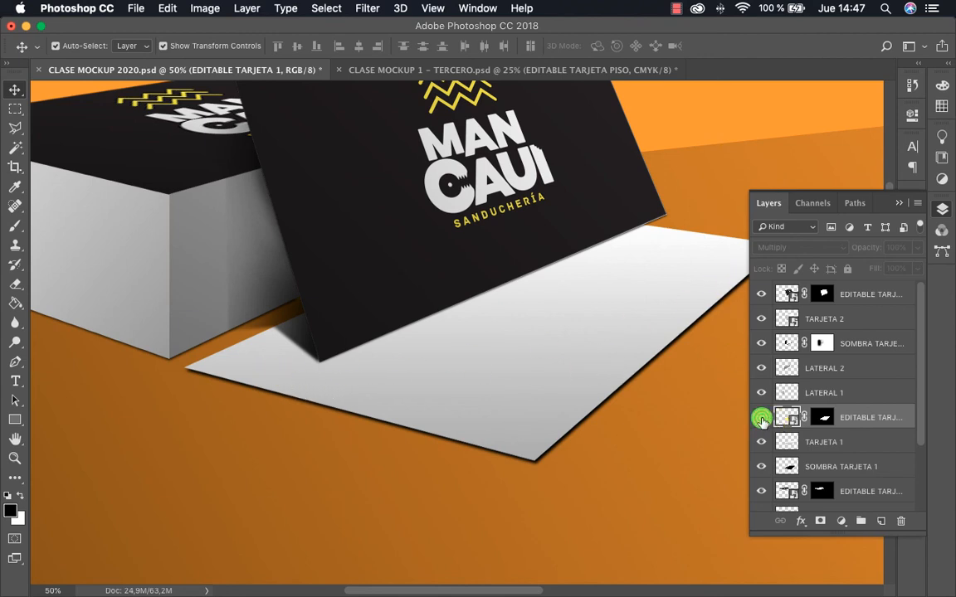
left_click(762, 419)
Try the Normal blend mode on EDITABLE TARJETA 1, and return the layer to Multiply
left_click(813, 249)
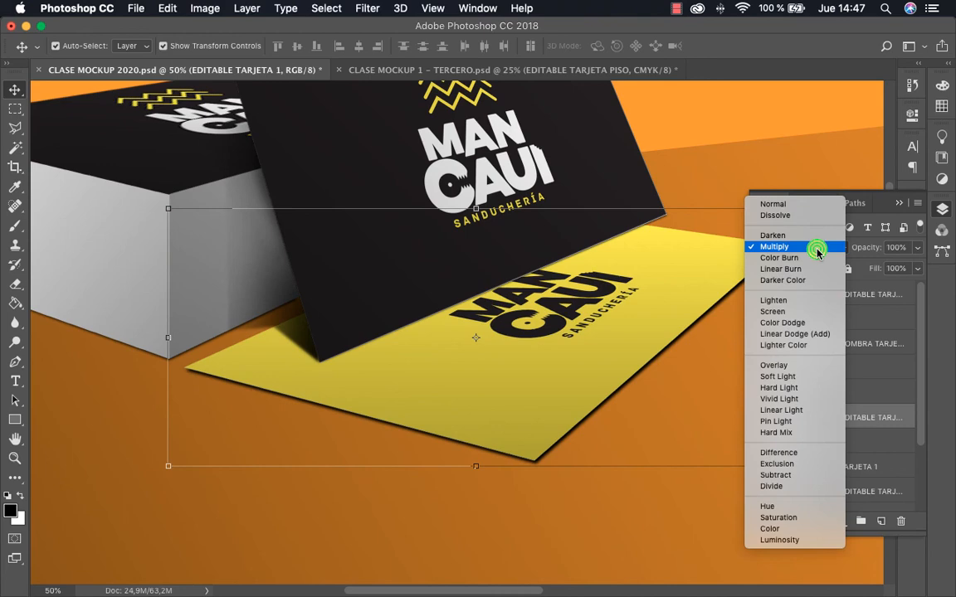
left_click(789, 207)
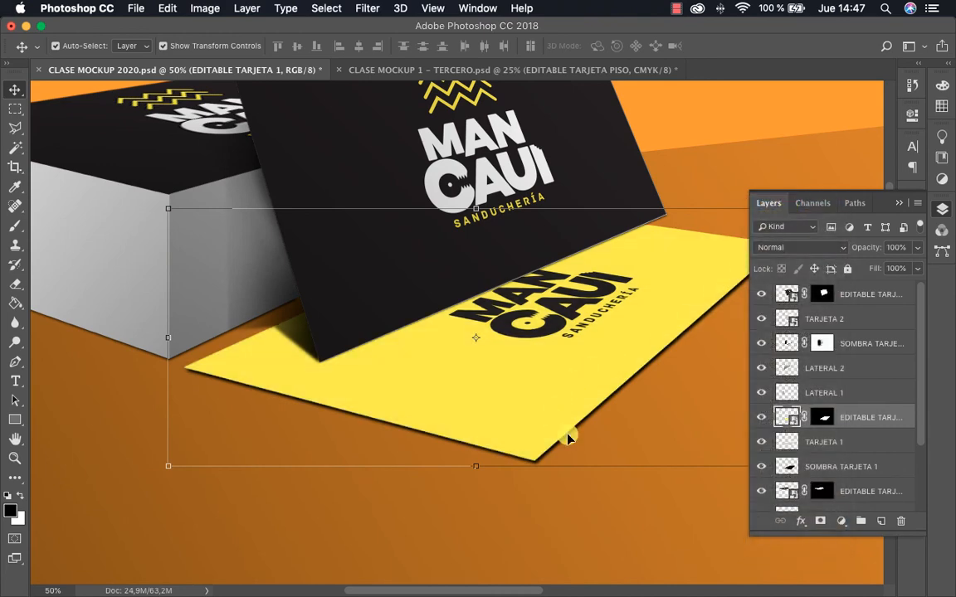
scroll(568, 437, "left", 2)
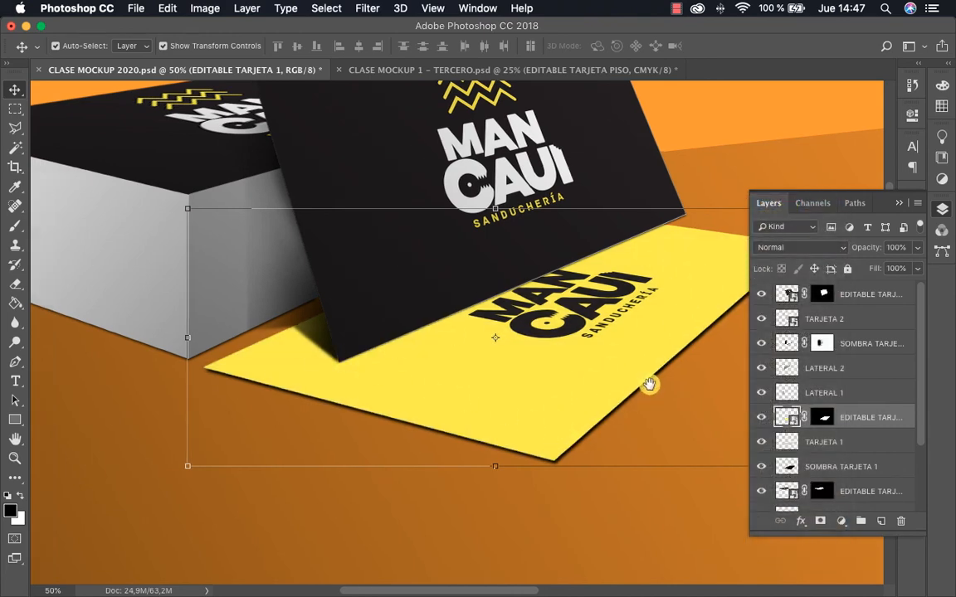
left_click_drag(649, 384, 562, 372)
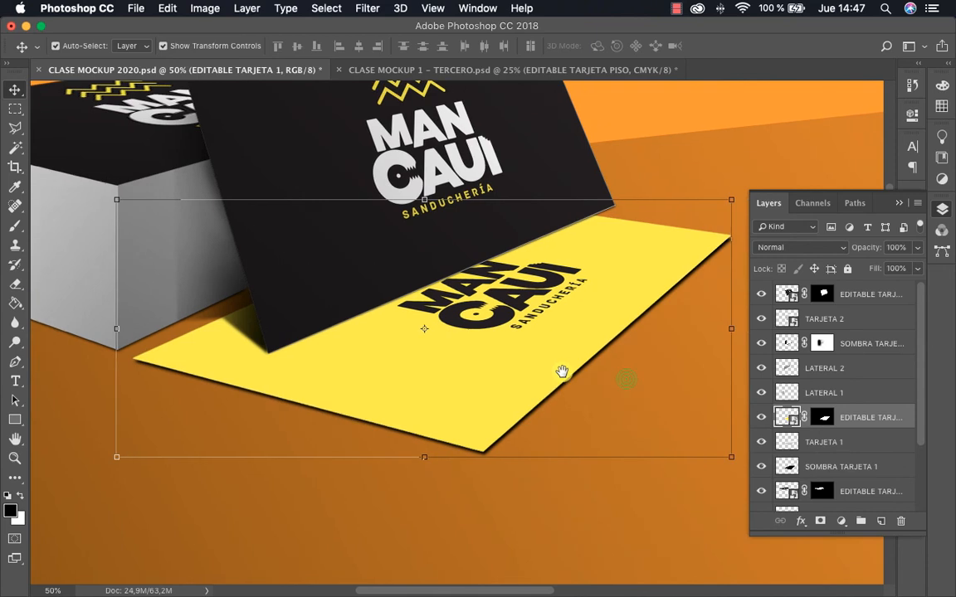
left_click(811, 249)
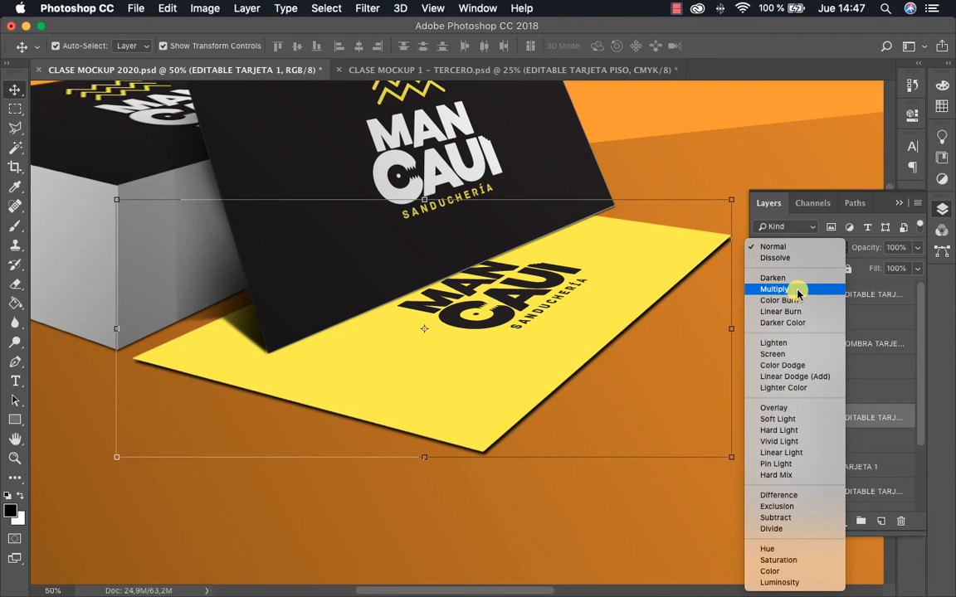
left_click(795, 289)
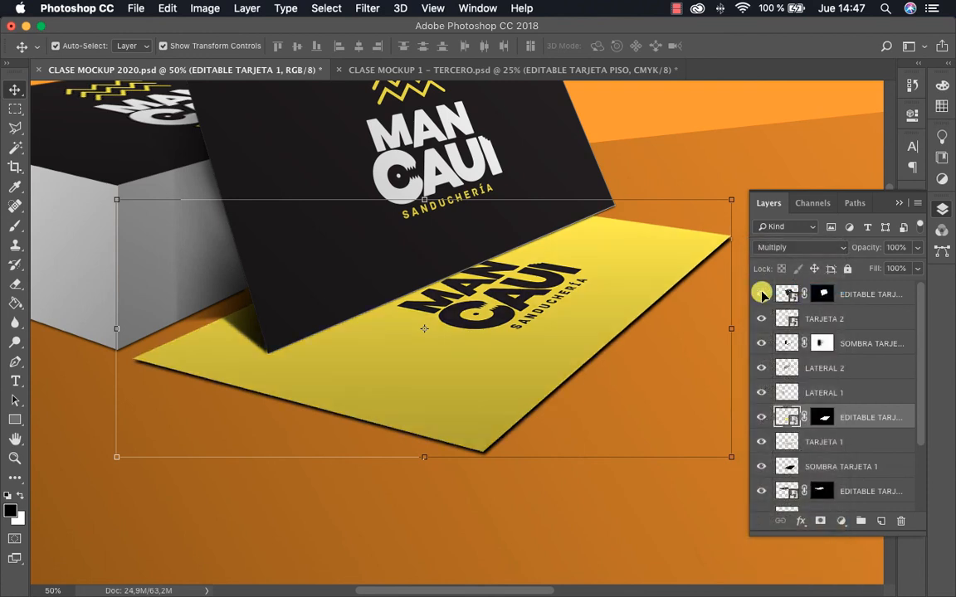
Lock the non-editable layers from TARJETA 2 down through LATERAL 1, leaving EDITABLE TARJETA 2 unlocked
key("z")
left_click(490, 324, "alt")
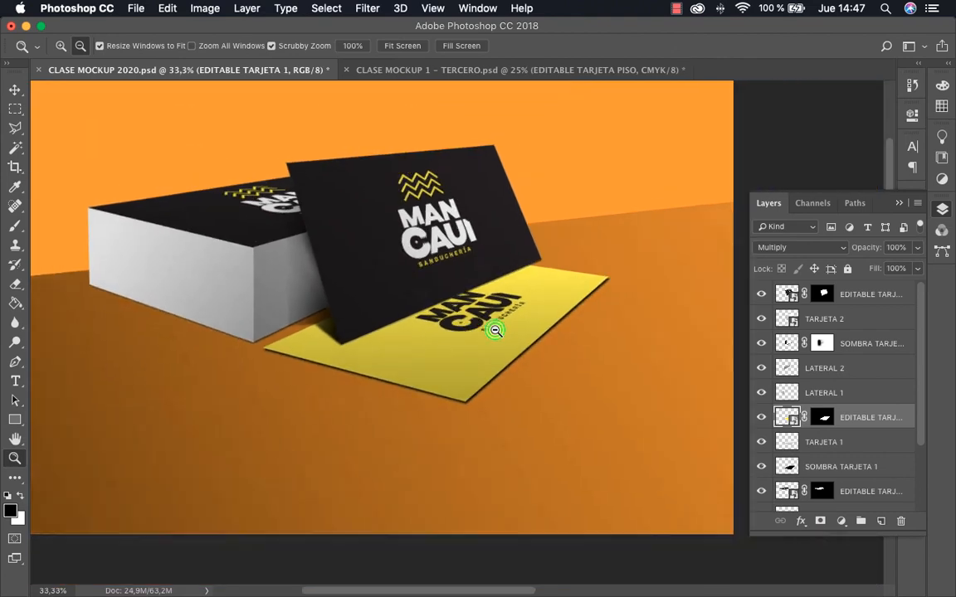
left_click(505, 335, "alt")
mouse_move(588, 367)
left_mouse_down()
mouse_move(621, 377)
mouse_move(589, 365)
left_mouse_up()
scroll(636, 401, "up", 2)
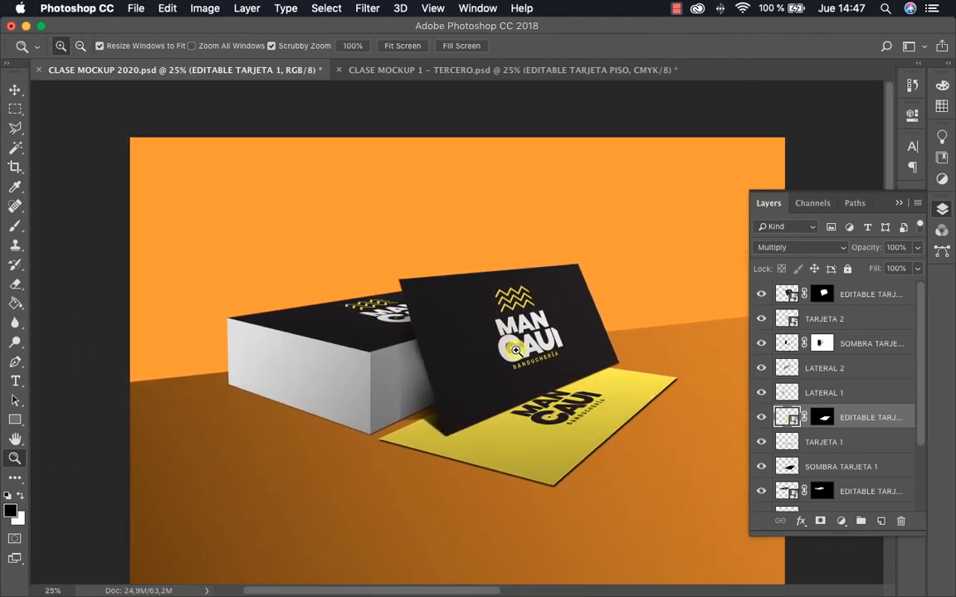
left_click_drag(515, 351, 480, 307)
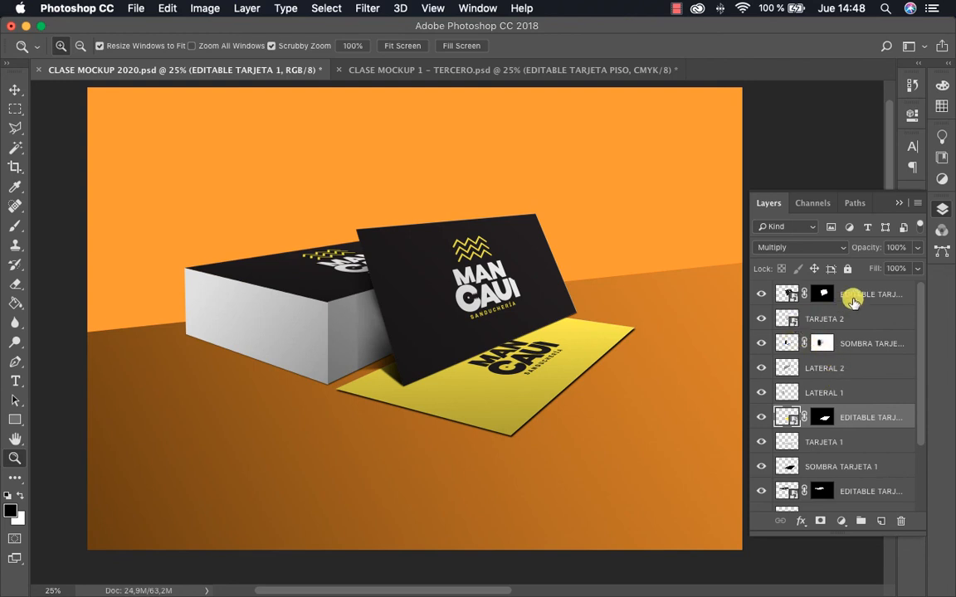
left_click(853, 298)
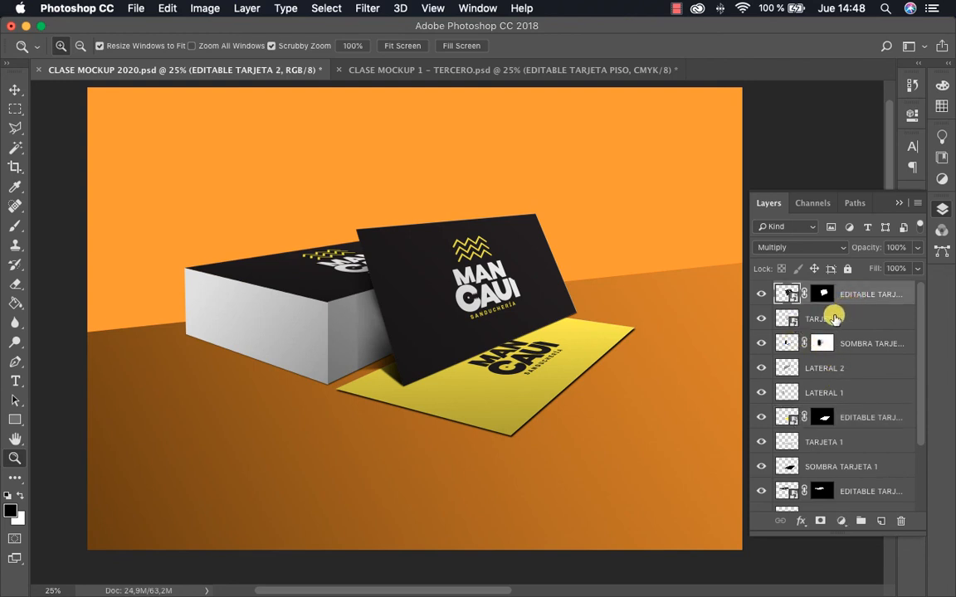
left_click(858, 394)
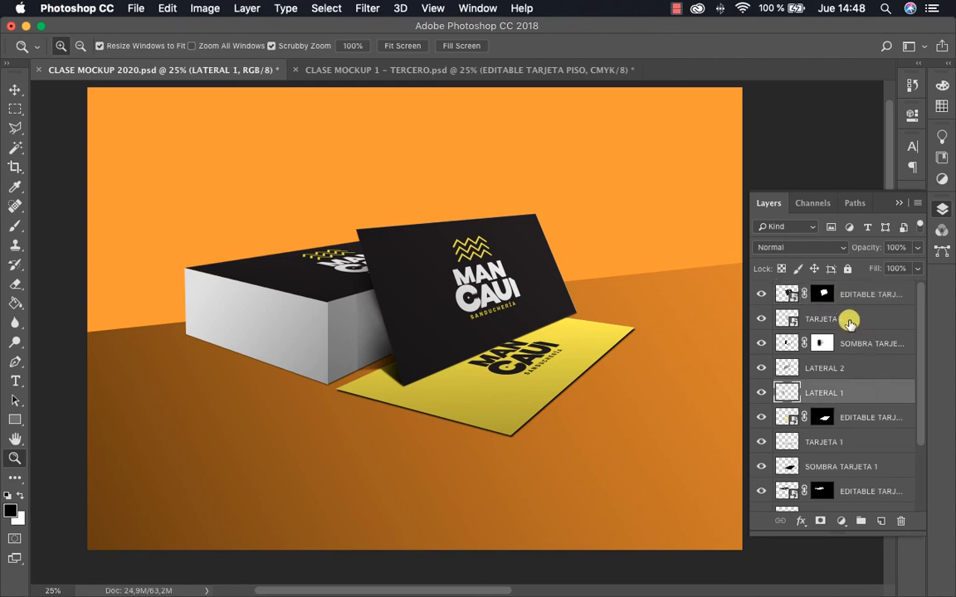
left_click(850, 321, "shift")
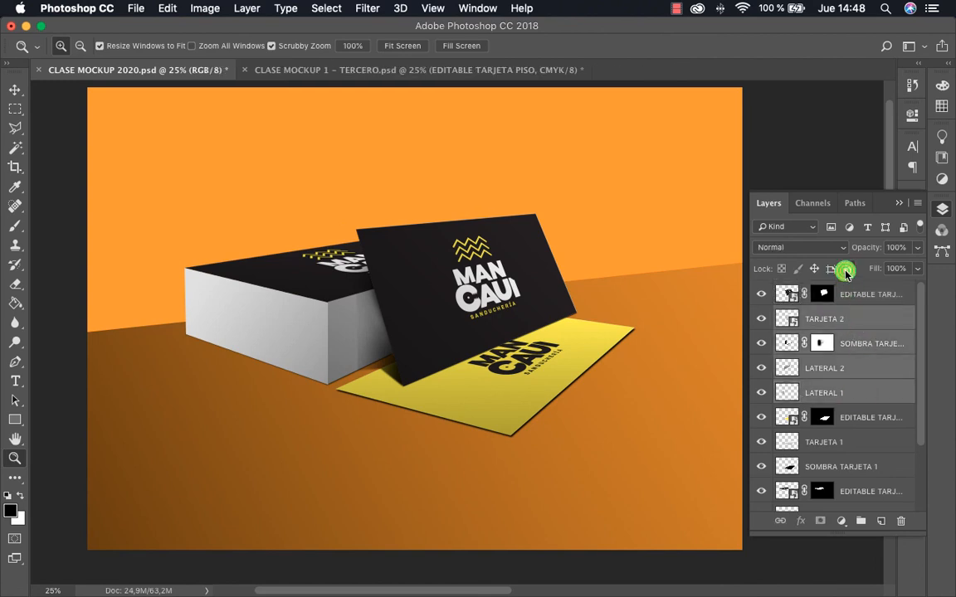
left_click(846, 269)
Assign the Red color label to the EDITABLE TARJETA 2 layer
left_click(862, 296)
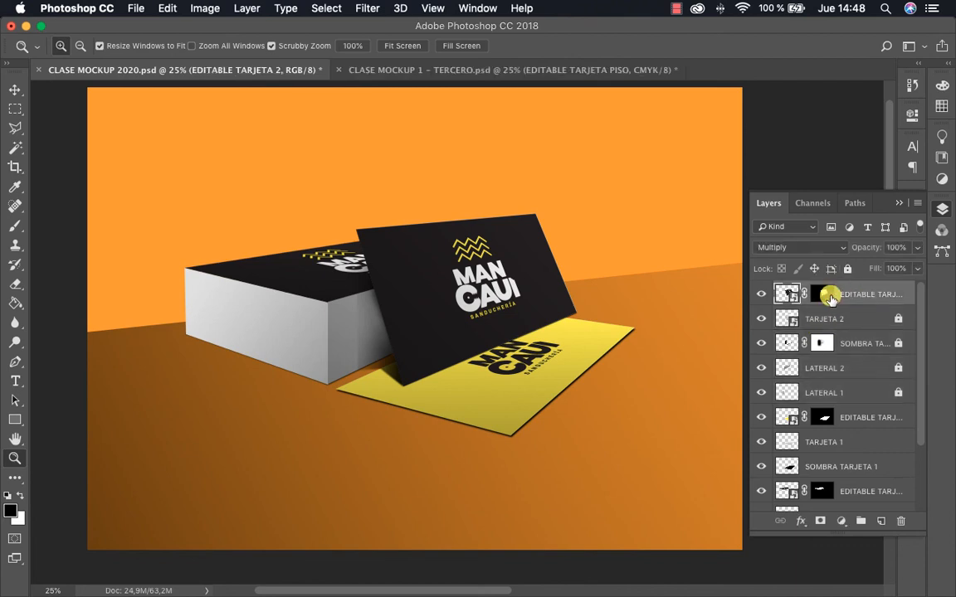
key("v")
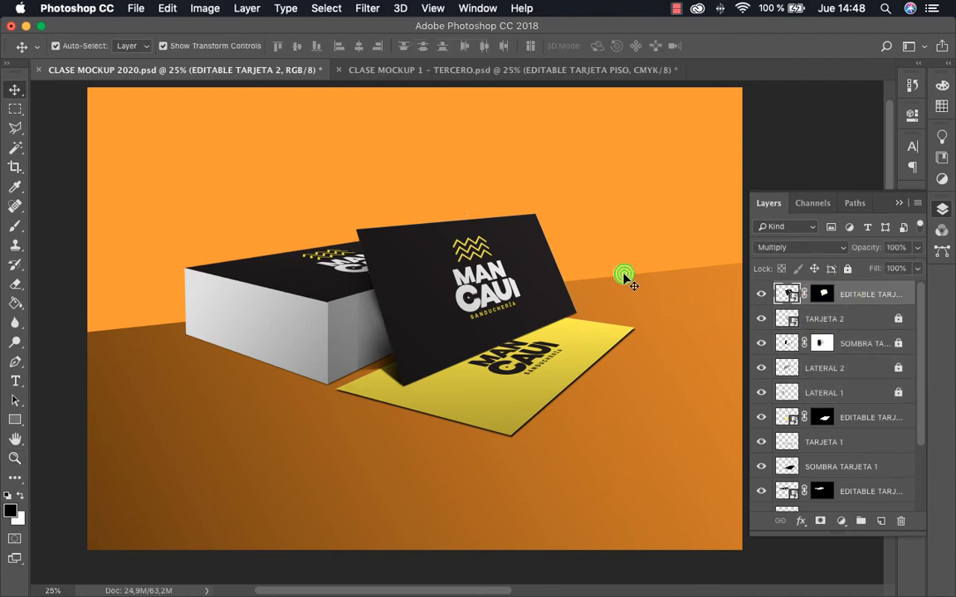
left_click(626, 278)
right_click(863, 297)
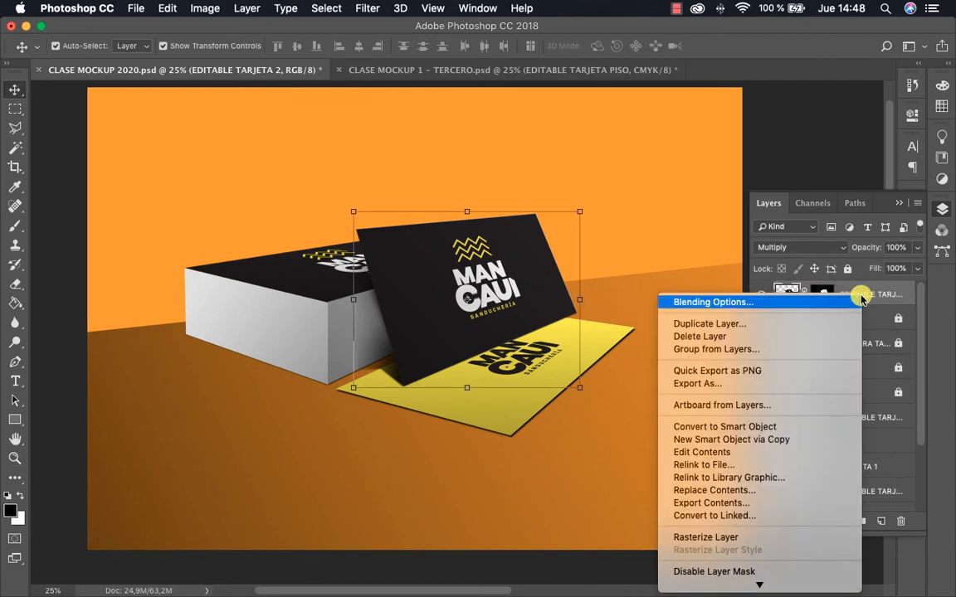
scroll(792, 396, "down", 5)
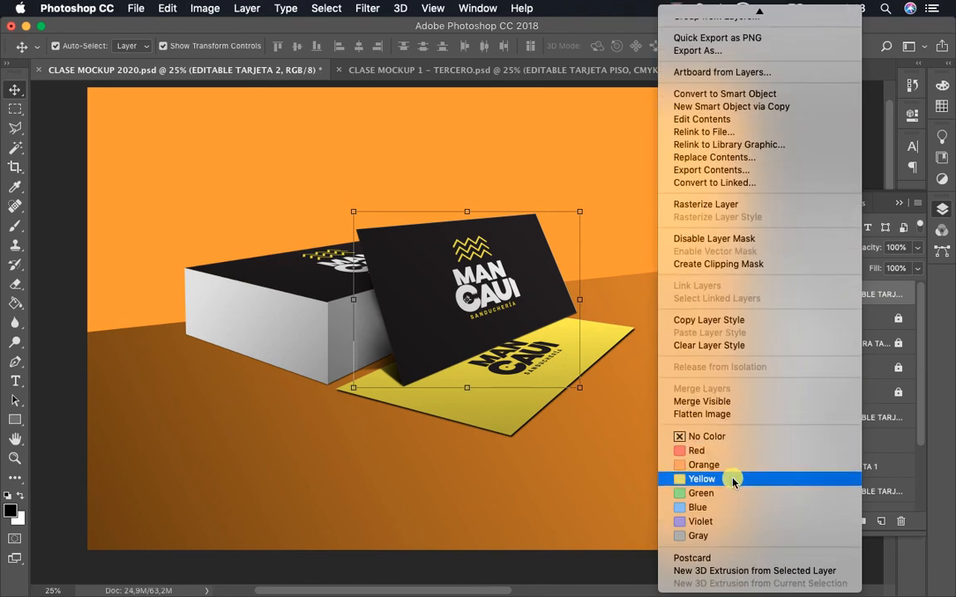
left_click(675, 450)
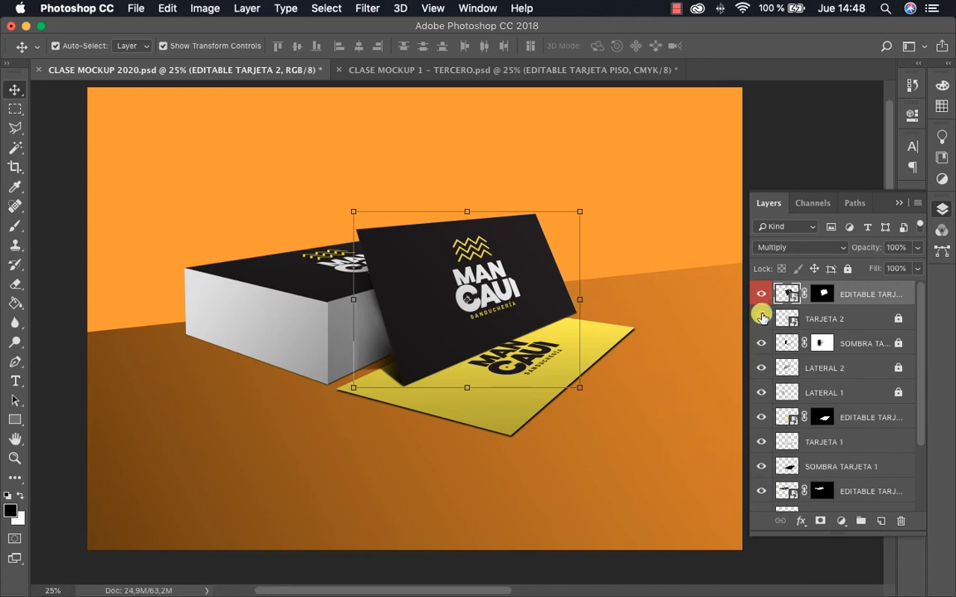
Give the floor card's EDITABLE TARJETA 1 layer the Red color label
left_click(846, 419)
right_click(846, 421)
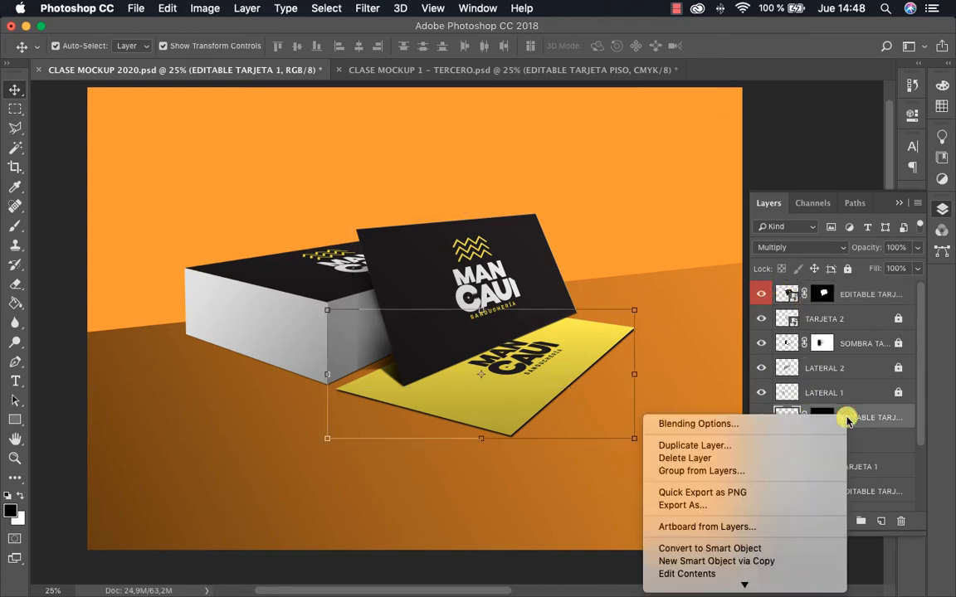
scroll(697, 455, "down", 5)
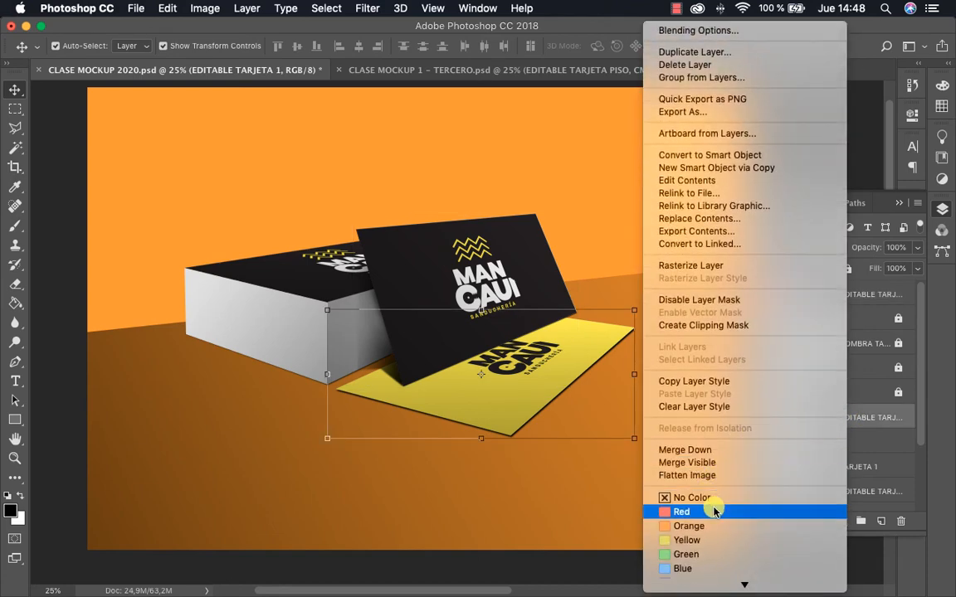
left_click(713, 512)
Mark the card stack's EDITABLE TARJETA 3 layer with the Red color label
scroll(846, 415, "down", 3)
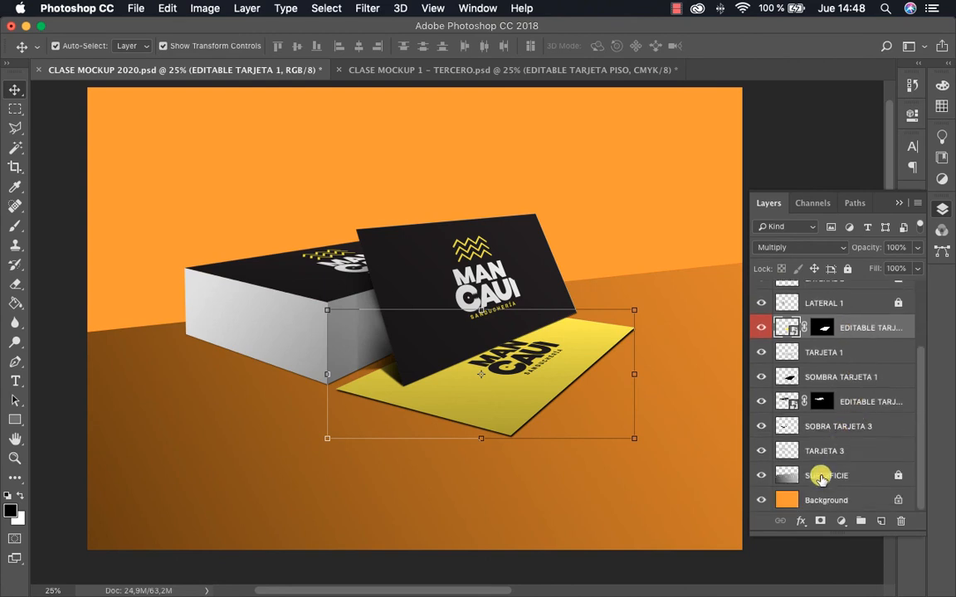
left_click(863, 405)
right_click(863, 402)
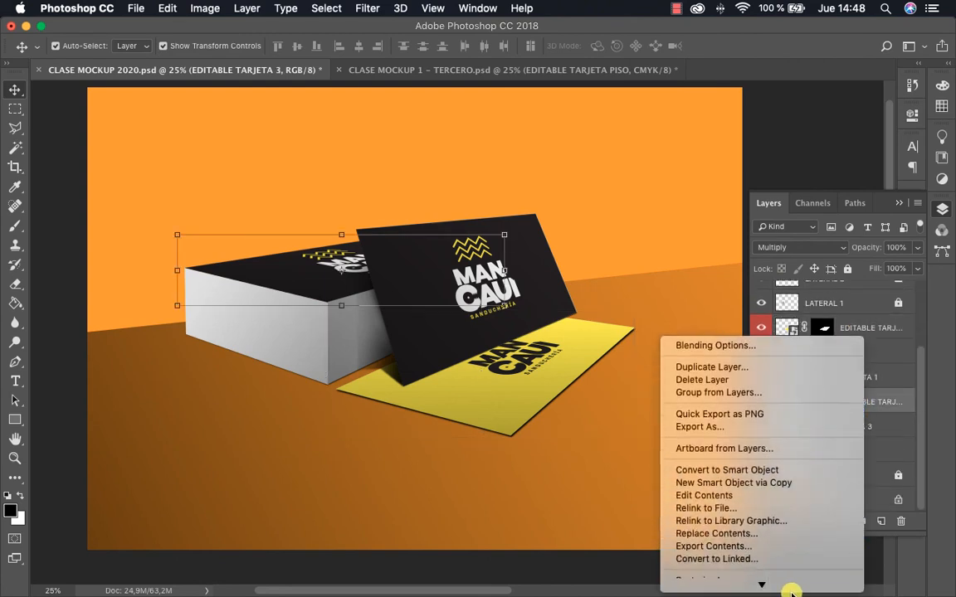
scroll(759, 510, "down", 5)
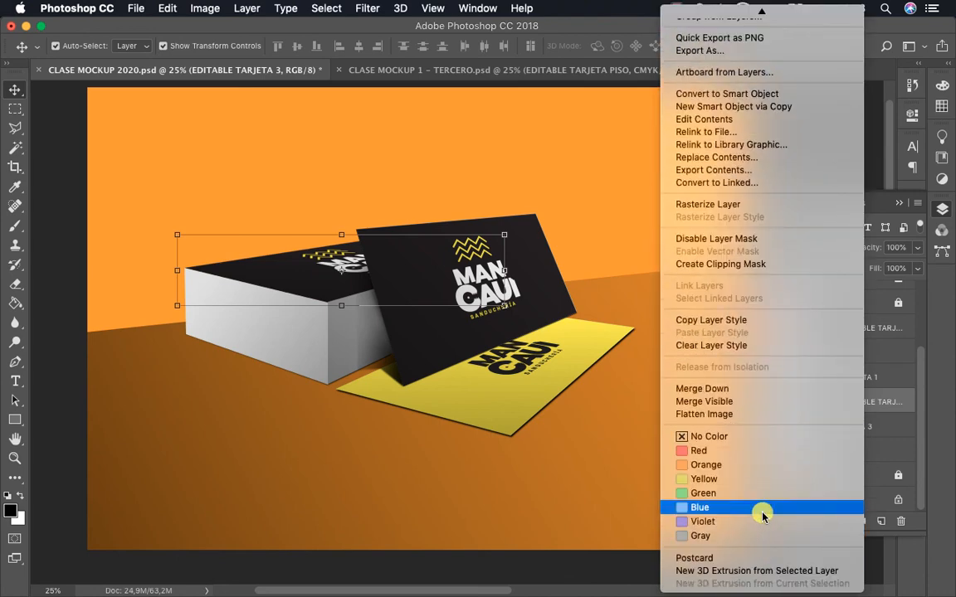
left_click(719, 451)
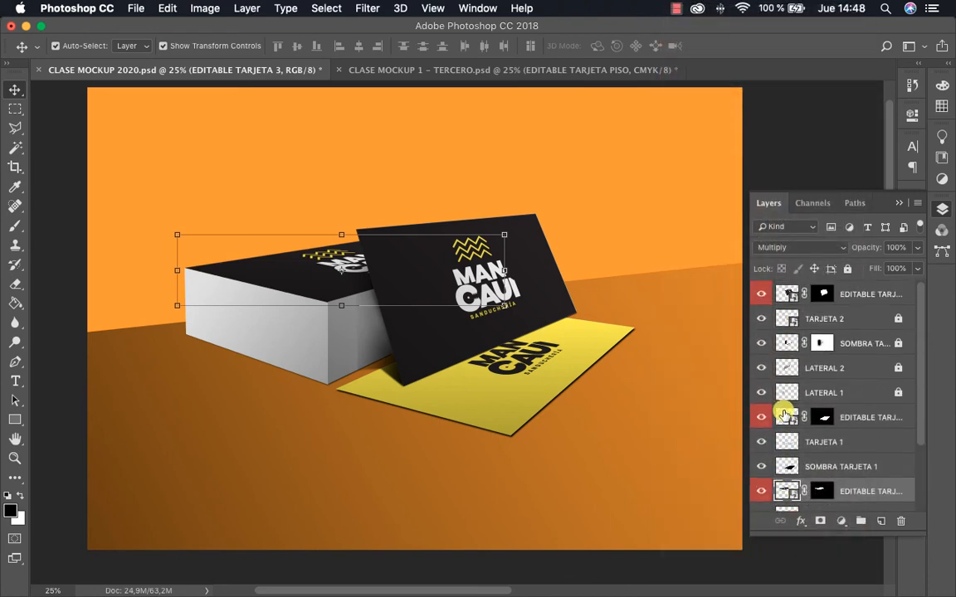
Lock the TARJETA 1, SOMBRA TARJETA 1, SOBRA TARJETA 3 and TARJETA 3 layers
left_click(881, 444)
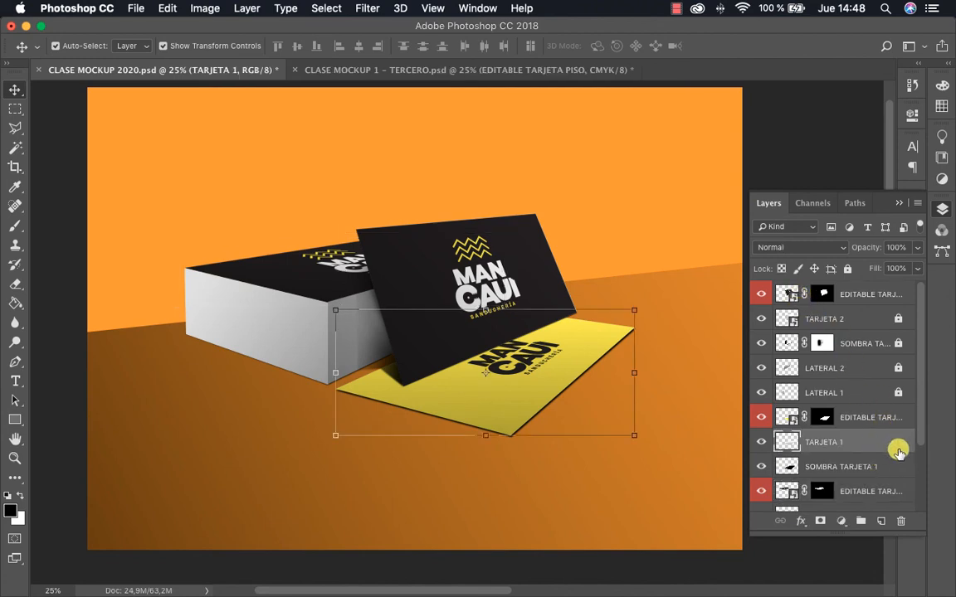
left_click(888, 466, "shift")
left_click(848, 268)
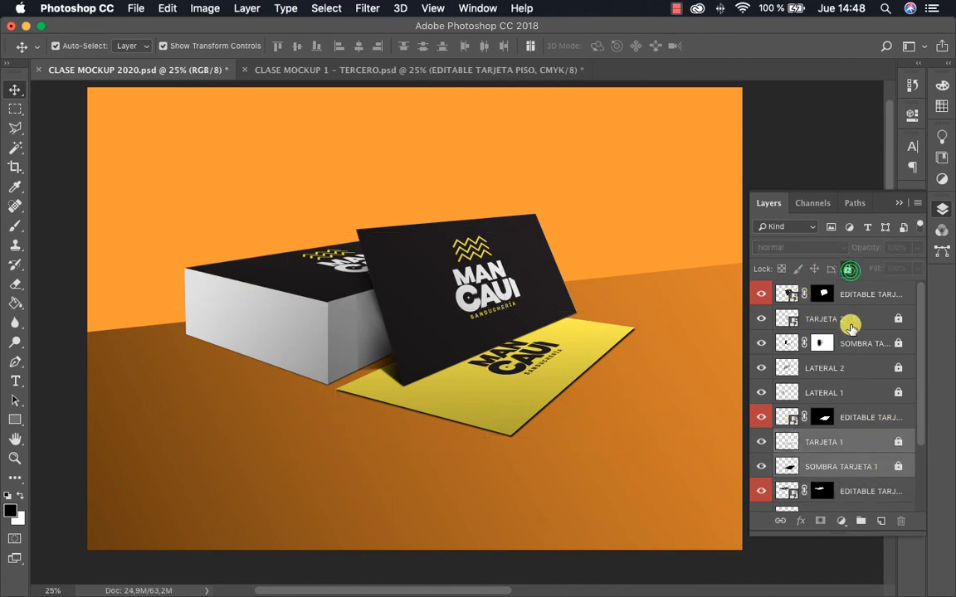
scroll(849, 323, "down", 3)
left_click(876, 429)
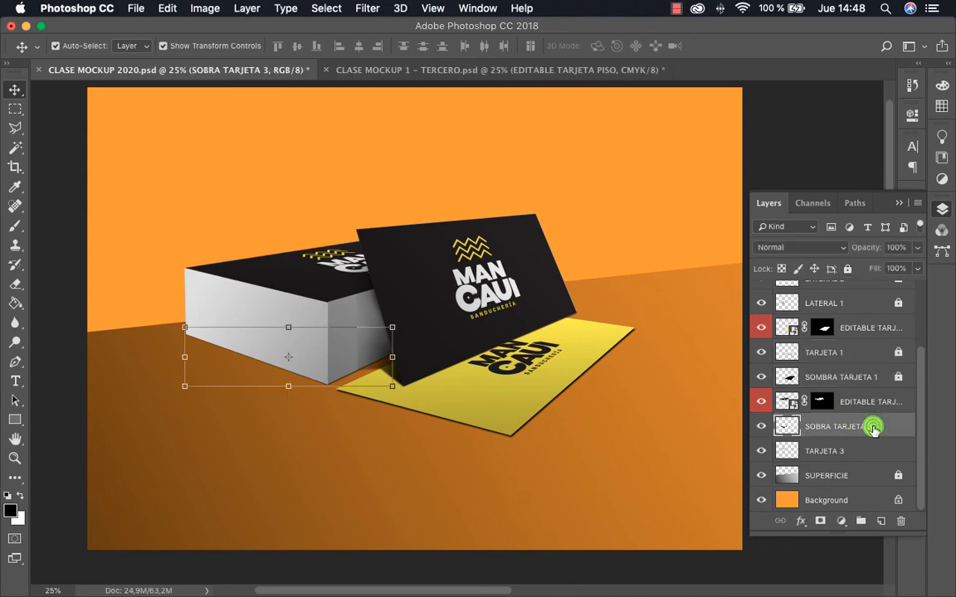
left_click(872, 455, "shift")
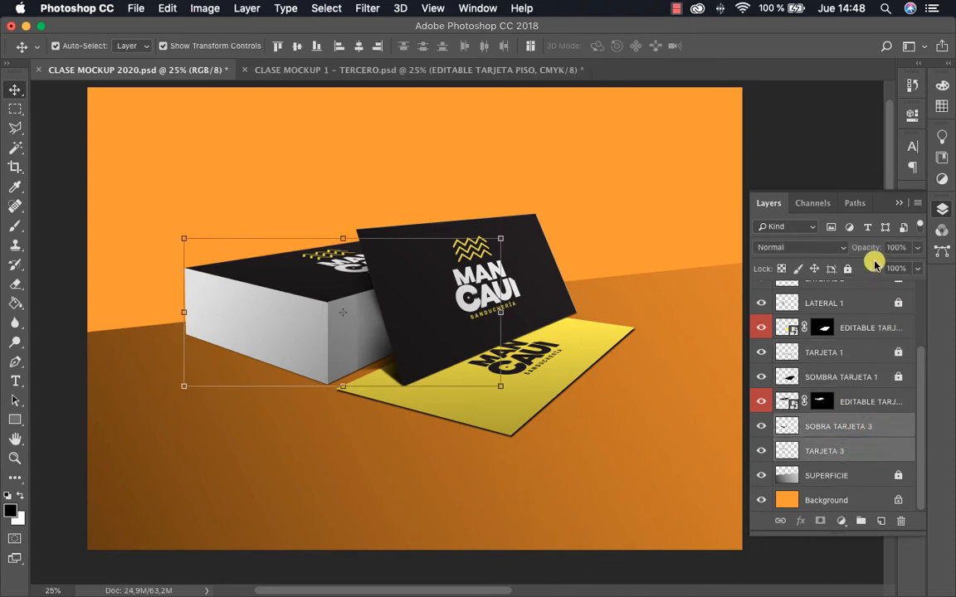
left_click(847, 269)
Convert the locked Background into a regular, unlocked layer, accepting the default name
left_click_drag(542, 294, 585, 311)
left_click(498, 311, "alt")
left_click_drag(530, 318, 604, 315)
left_click(602, 315)
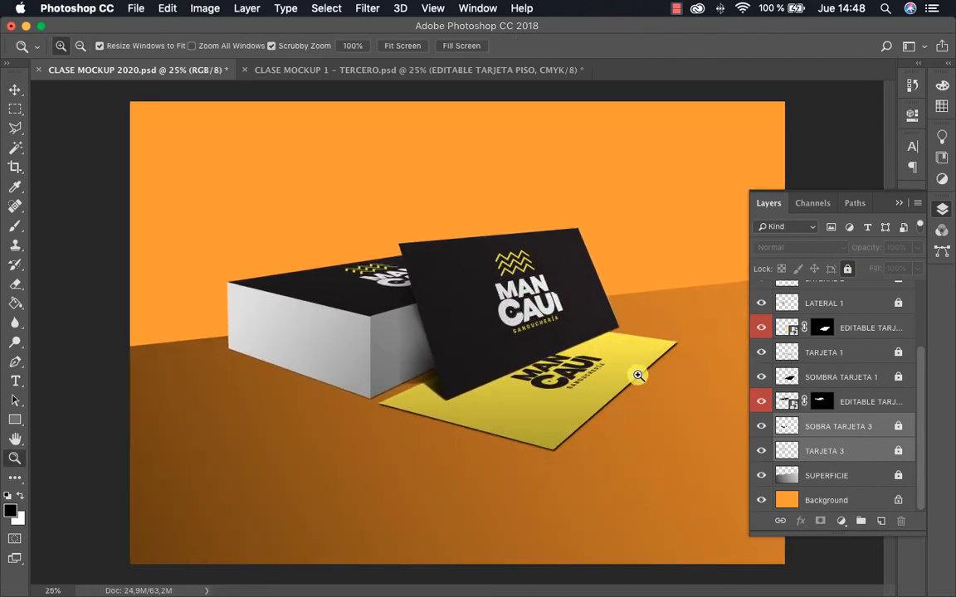
left_click(890, 500)
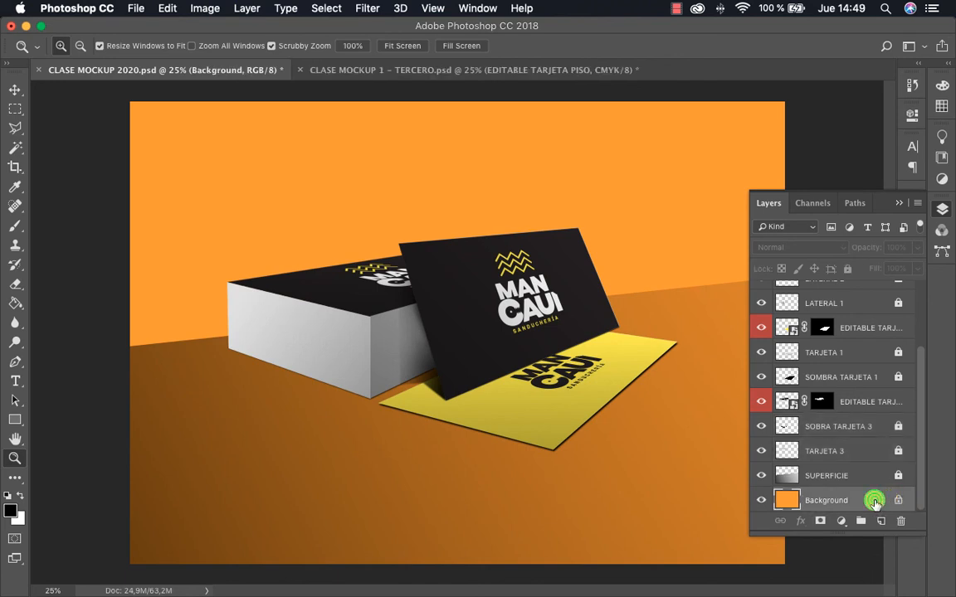
double_click(874, 500)
left_click(602, 259)
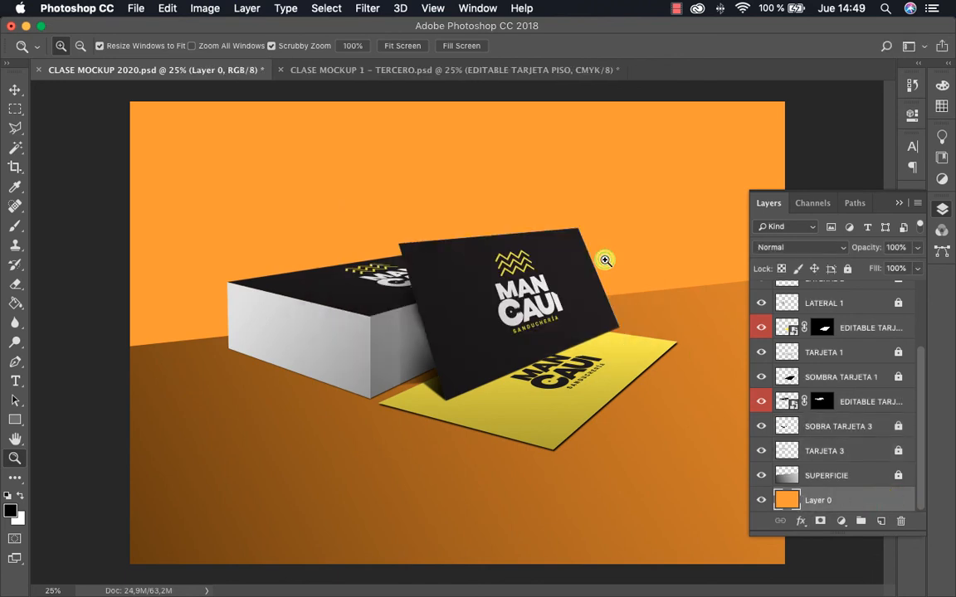
Choose a bright cyan foreground color with a hue of about 179° and fill the orange background layer with it
key("i")
left_click(10, 510)
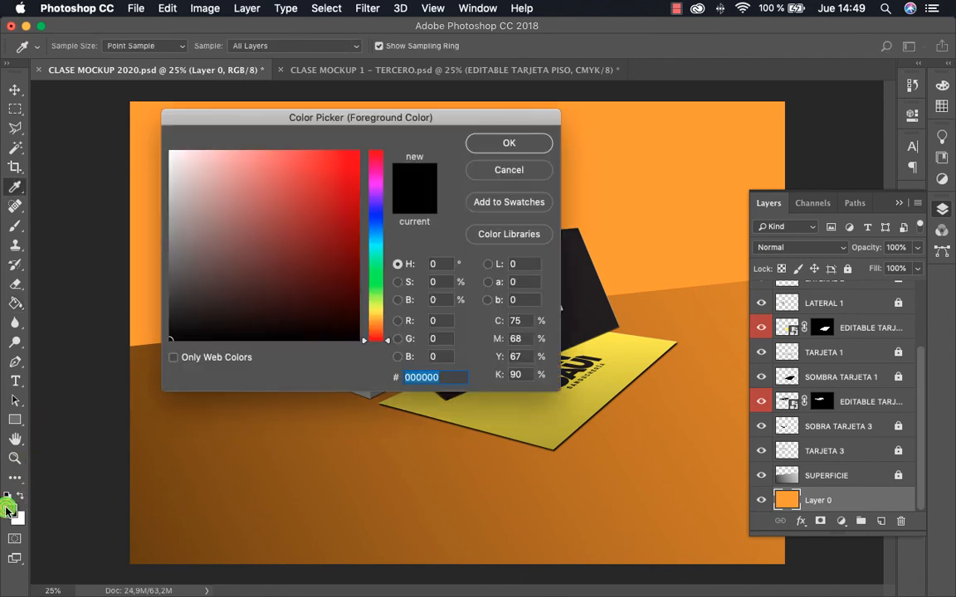
left_click(377, 305)
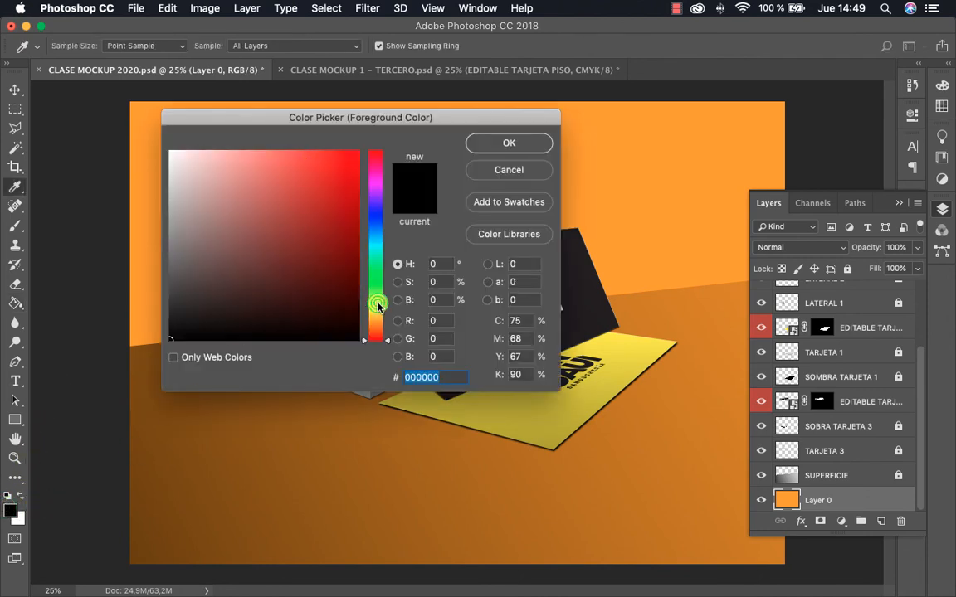
left_click_drag(377, 305, 376, 248)
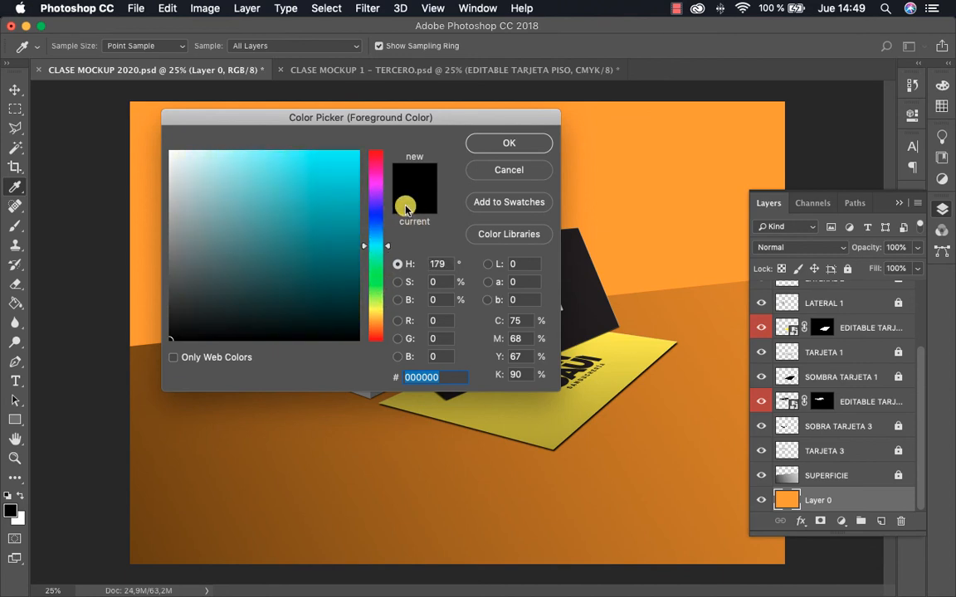
left_click(342, 167)
left_click(489, 143)
key("g")
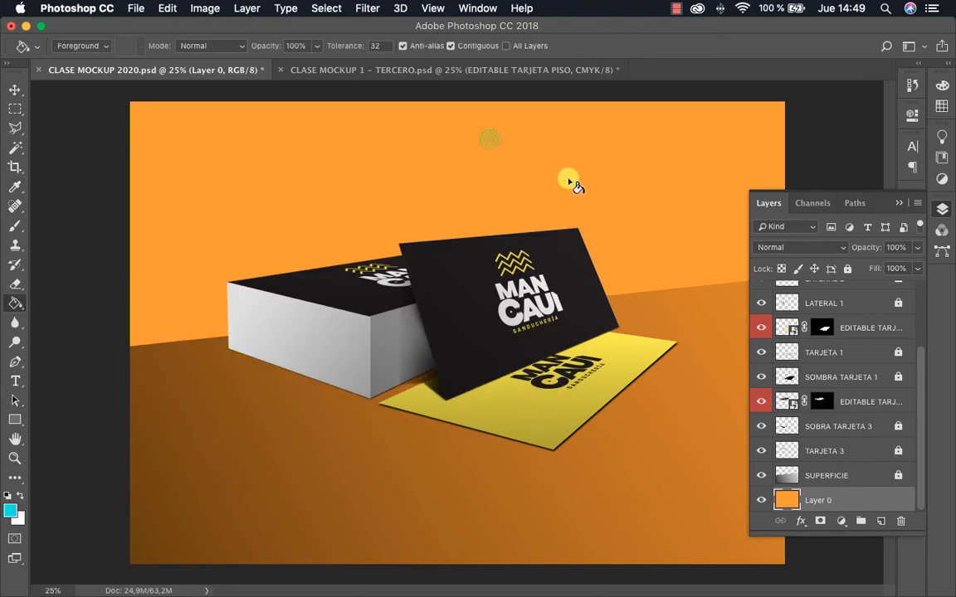
left_click(587, 186)
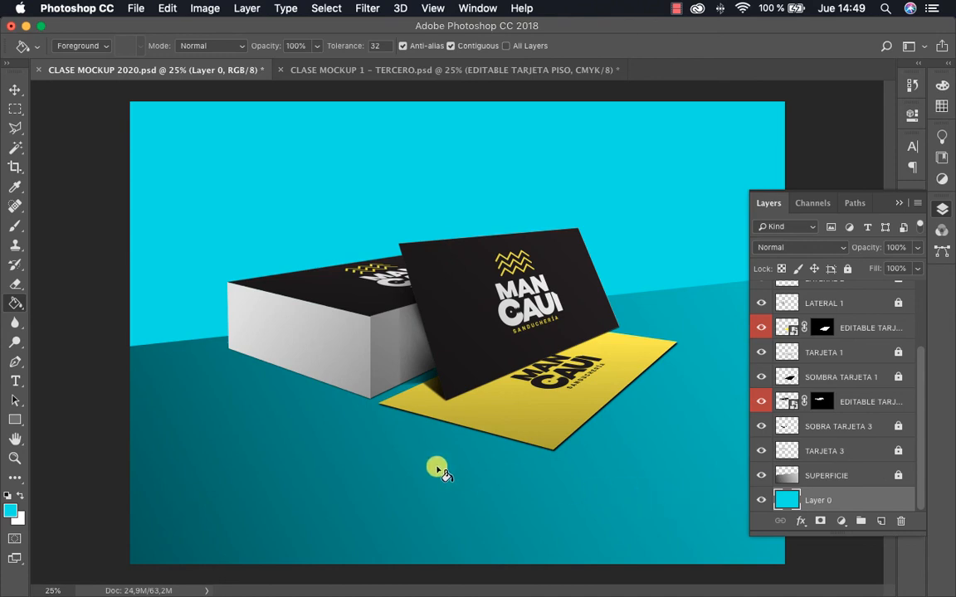
Swap the foreground color to white and fill the background layer with it
left_click(19, 496)
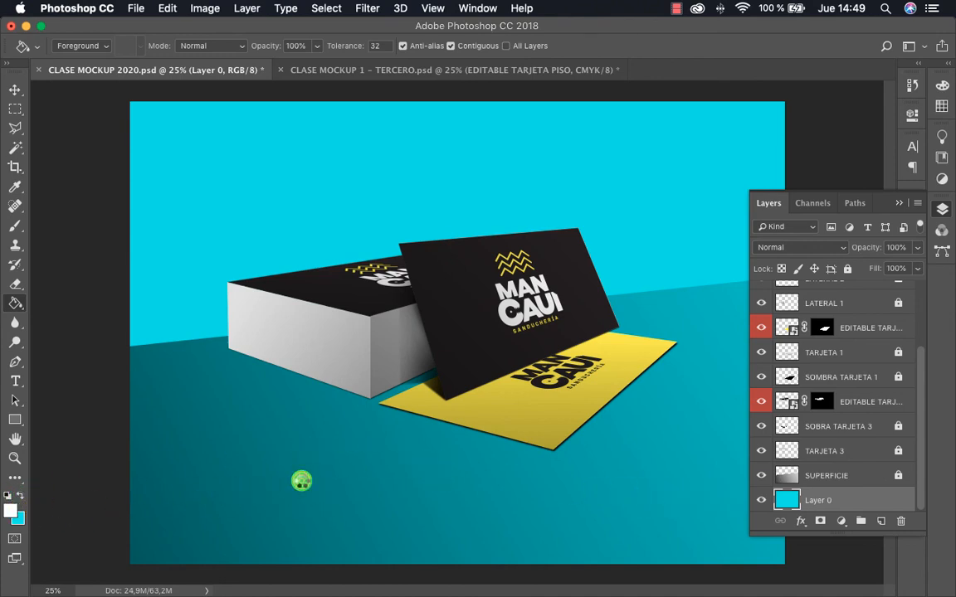
left_click(298, 482)
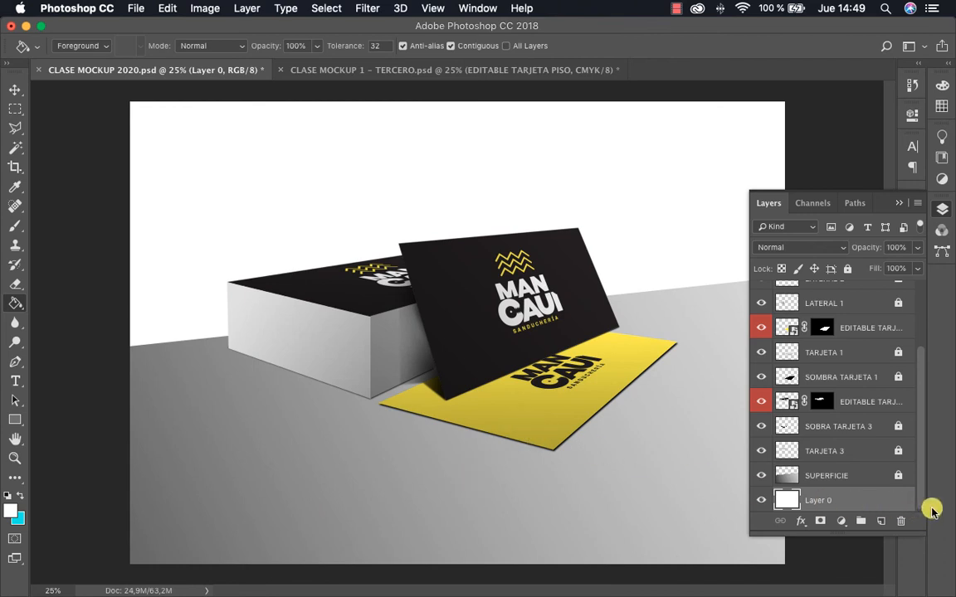
key("v")
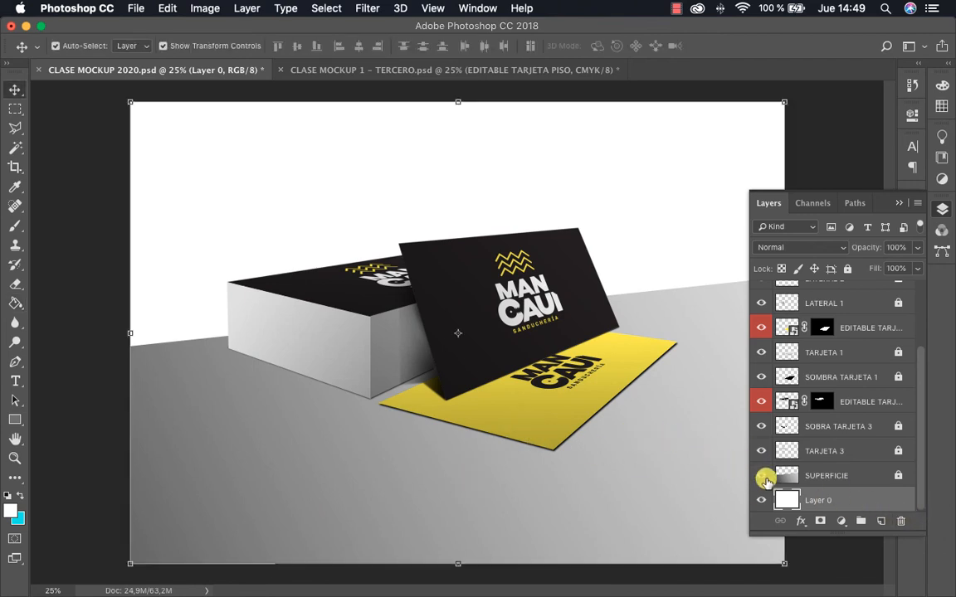
Add a Solid Color fill layer directly above the white background layer, using light blue #74d7f3
left_click(841, 524)
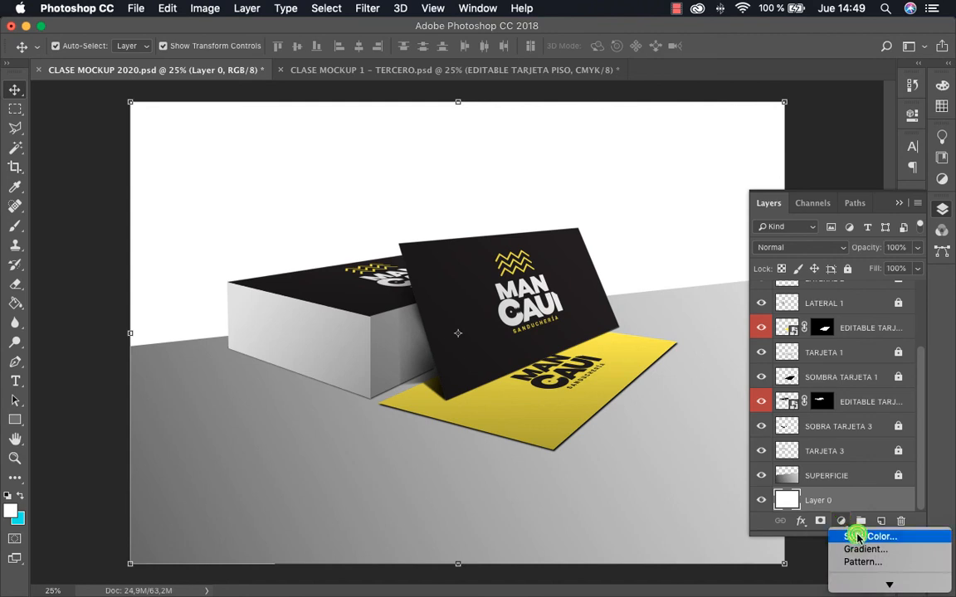
left_click(858, 537)
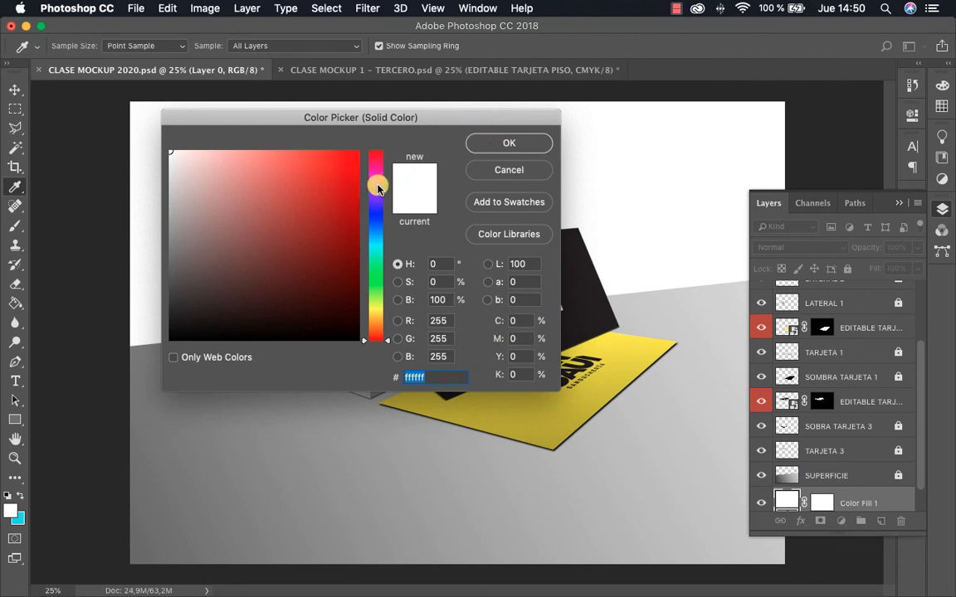
left_click(377, 264)
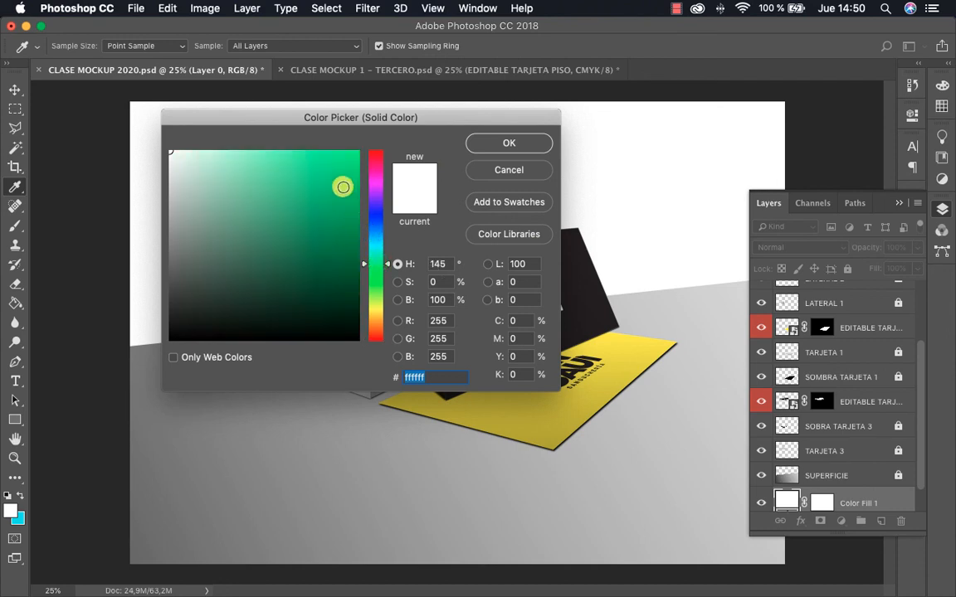
mouse_move(341, 187)
left_mouse_down()
mouse_move(350, 171)
mouse_move(339, 160)
mouse_move(296, 165)
mouse_move(322, 220)
mouse_move(348, 175)
left_mouse_up()
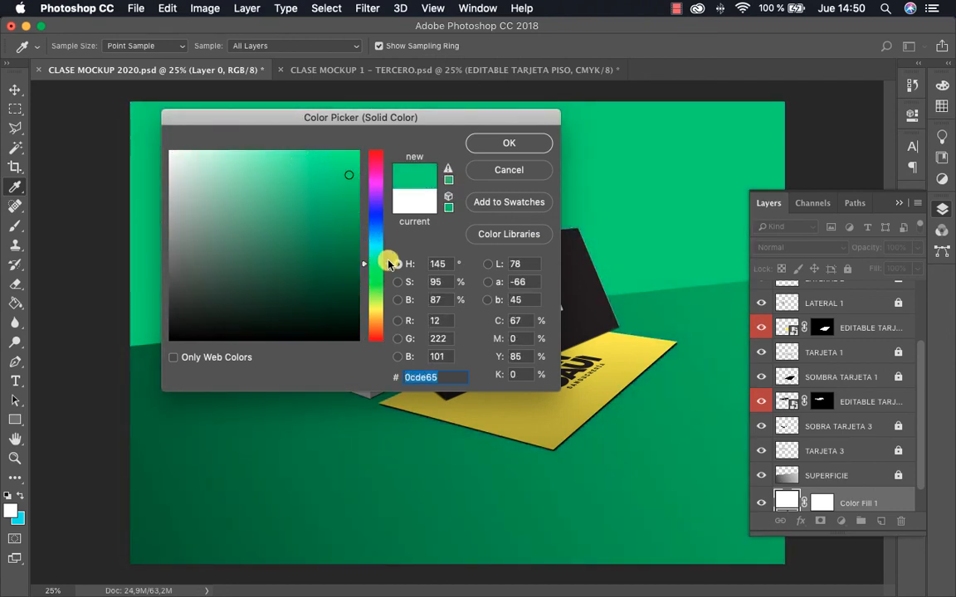
left_click_drag(384, 260, 385, 286)
mouse_move(304, 207)
left_mouse_down()
mouse_move(335, 194)
mouse_move(250, 161)
mouse_move(268, 158)
left_mouse_up()
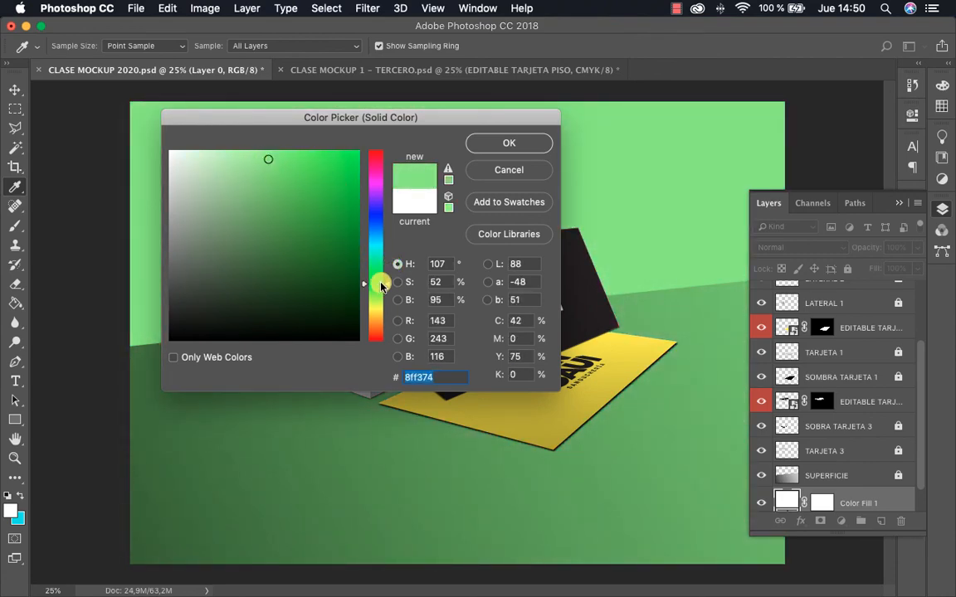
left_click_drag(390, 284, 385, 306)
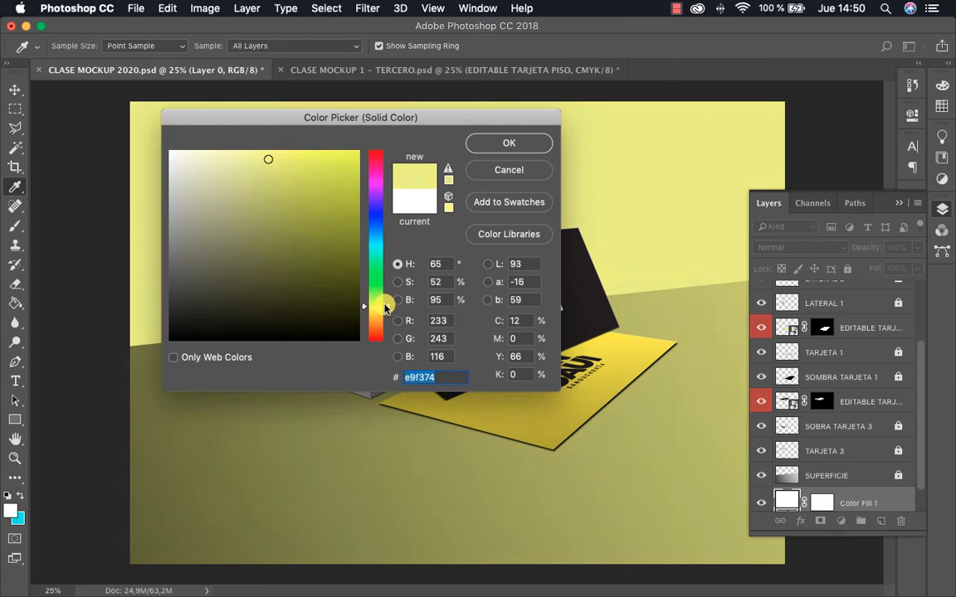
left_click_drag(379, 254, 374, 239)
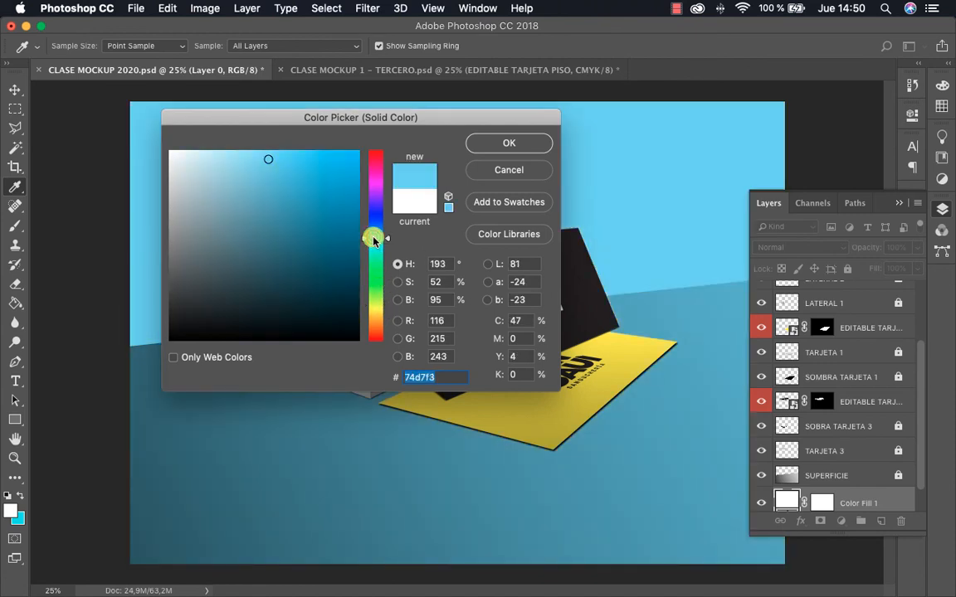
left_click(493, 145)
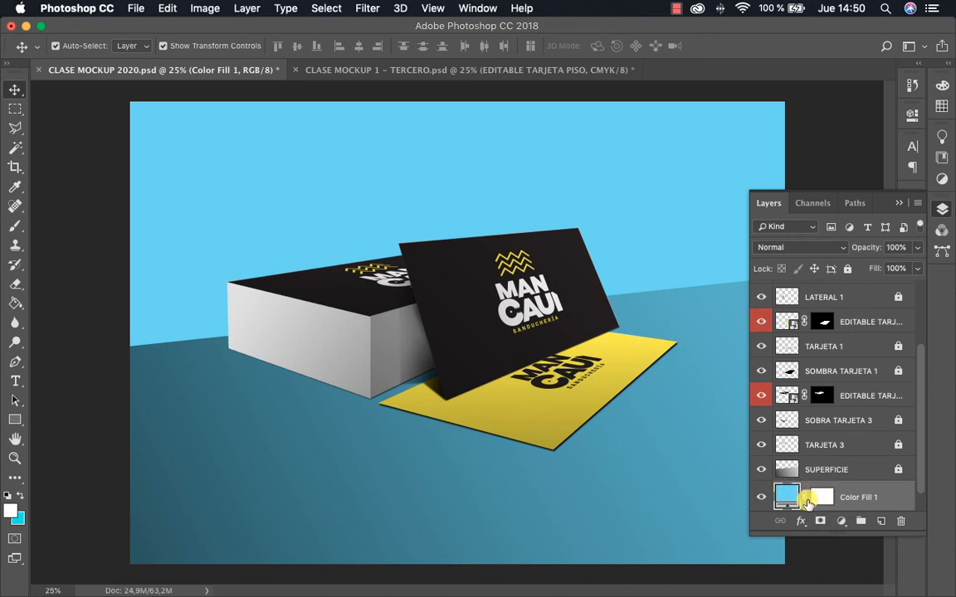
Rename the new color fill layer to EDITABLE COLOR FONDO
double_click(862, 496)
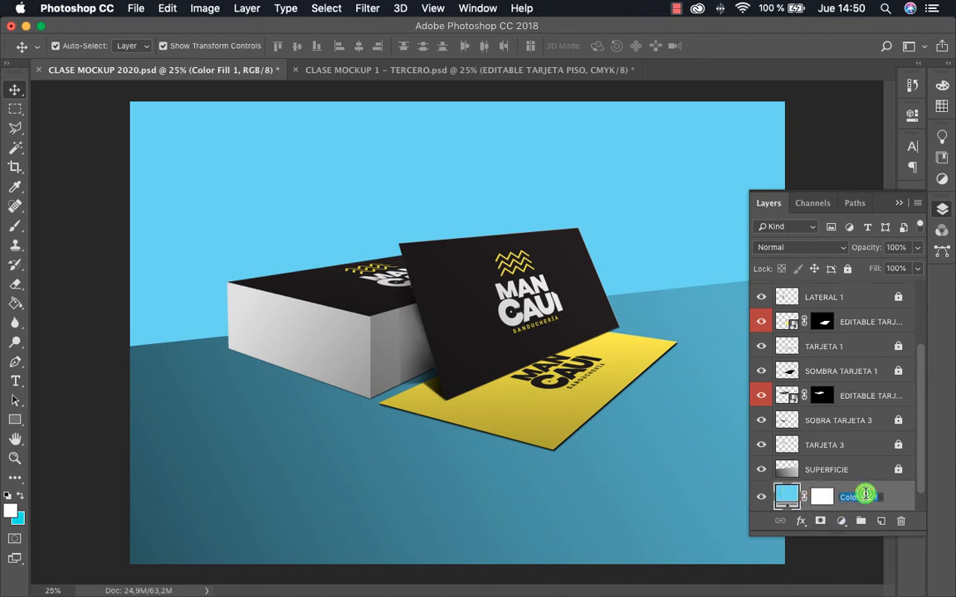
type("ED")
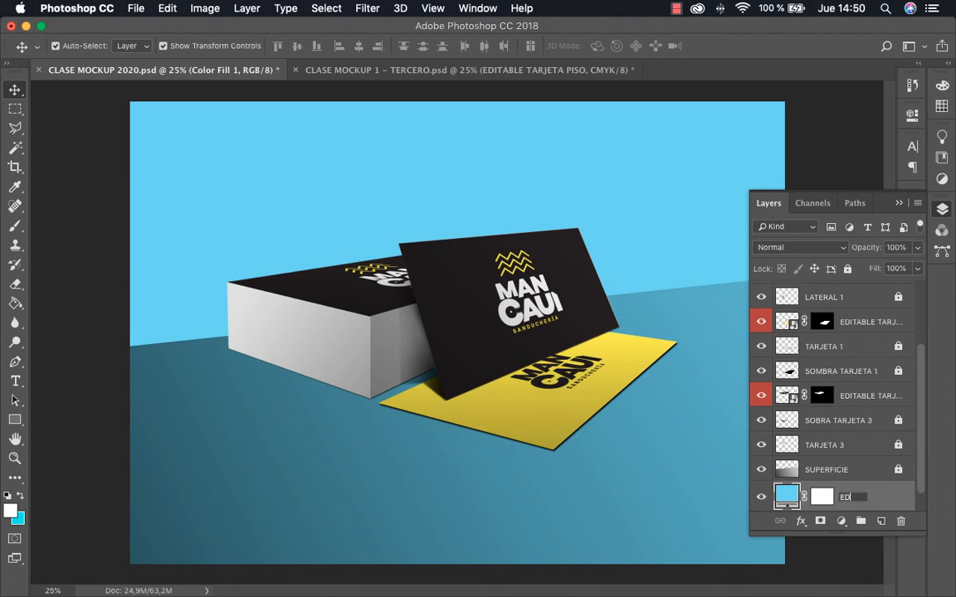
type("ITABLE C")
type("OLOR FONDO")
key("Return")
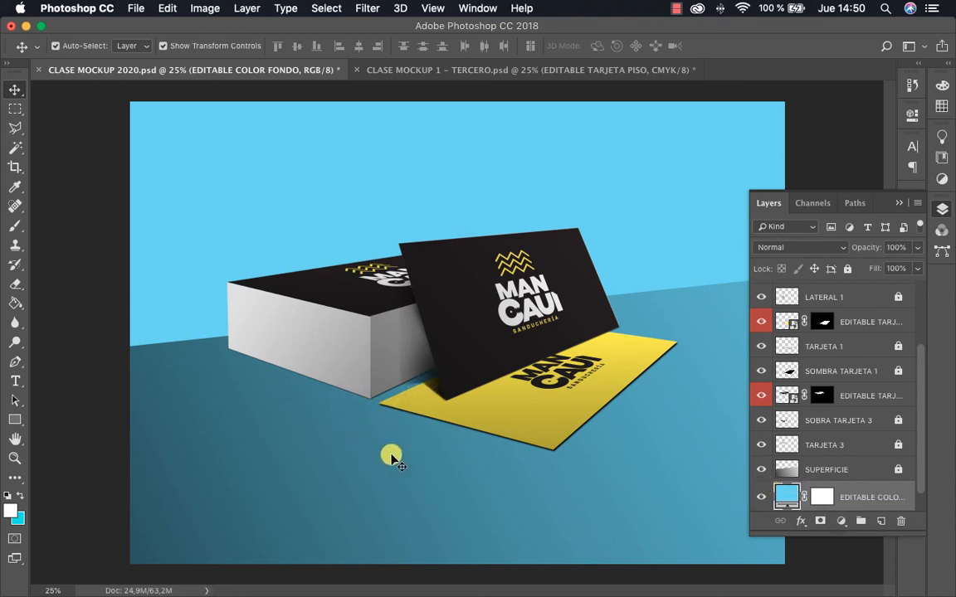
left_click(305, 338)
Change the EDITABLE COLOR FONDO layer's fill color to pale yellow #f3ffb2
double_click(785, 497)
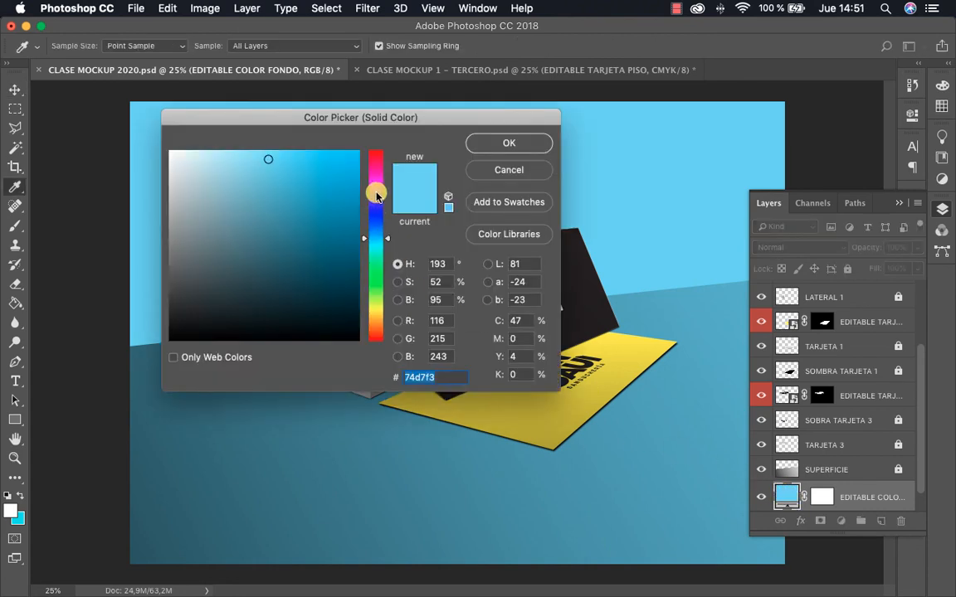
mouse_move(375, 192)
left_mouse_down()
mouse_move(375, 215)
mouse_move(380, 157)
mouse_move(384, 258)
mouse_move(373, 343)
mouse_move(371, 314)
left_mouse_up()
mouse_move(333, 222)
left_mouse_down()
mouse_move(310, 197)
mouse_move(336, 207)
mouse_move(358, 197)
left_mouse_up()
mouse_move(386, 315)
left_mouse_down()
mouse_move(384, 322)
mouse_move(384, 301)
left_mouse_up()
mouse_move(318, 241)
left_mouse_down()
mouse_move(349, 270)
mouse_move(296, 209)
mouse_move(295, 174)
mouse_move(226, 127)
left_mouse_up()
left_click(528, 145)
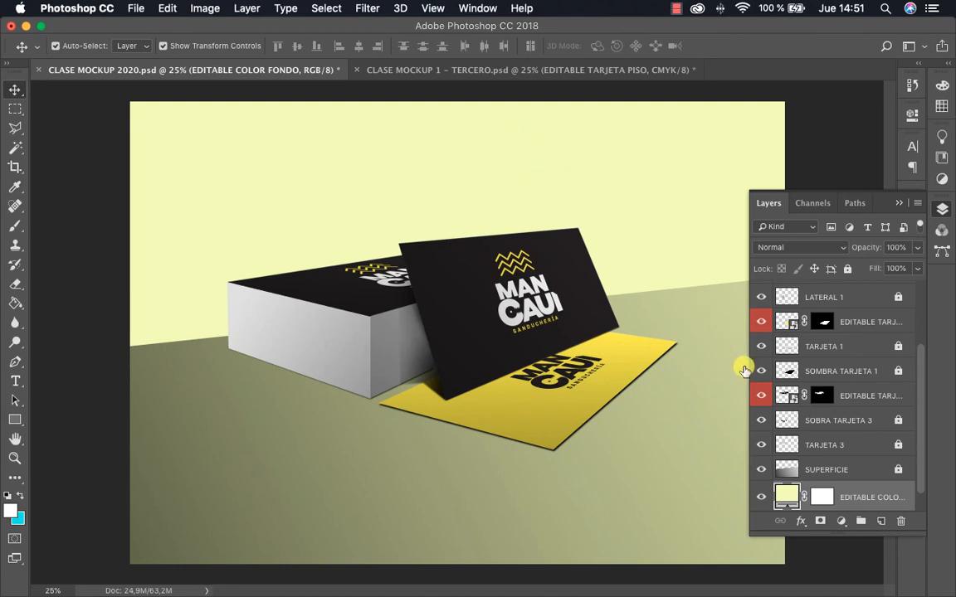
Give the EDITABLE COLOR FONDO layer a green label and set its fill color to turquoise #69f4c8
right_click(862, 490)
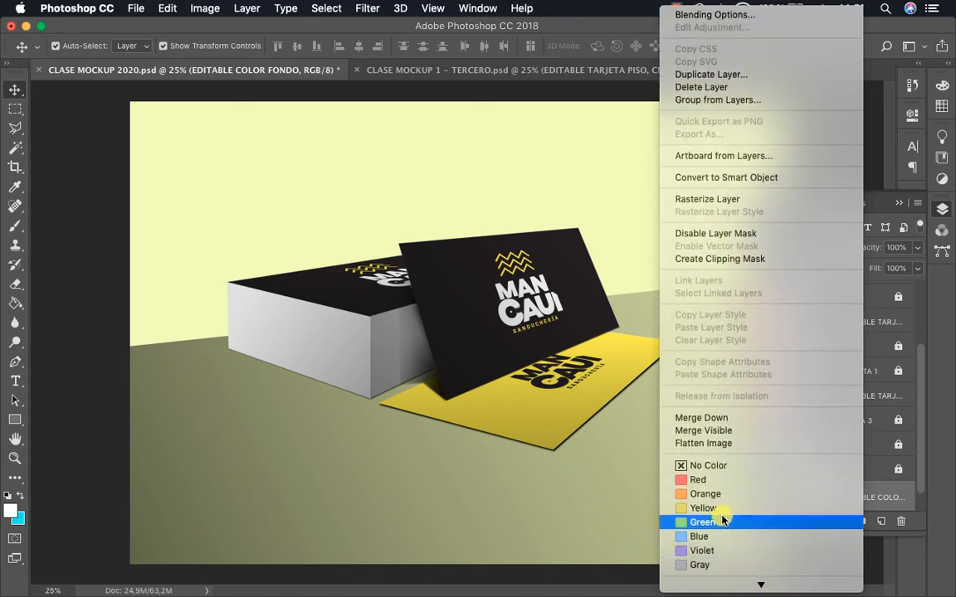
left_click(719, 520)
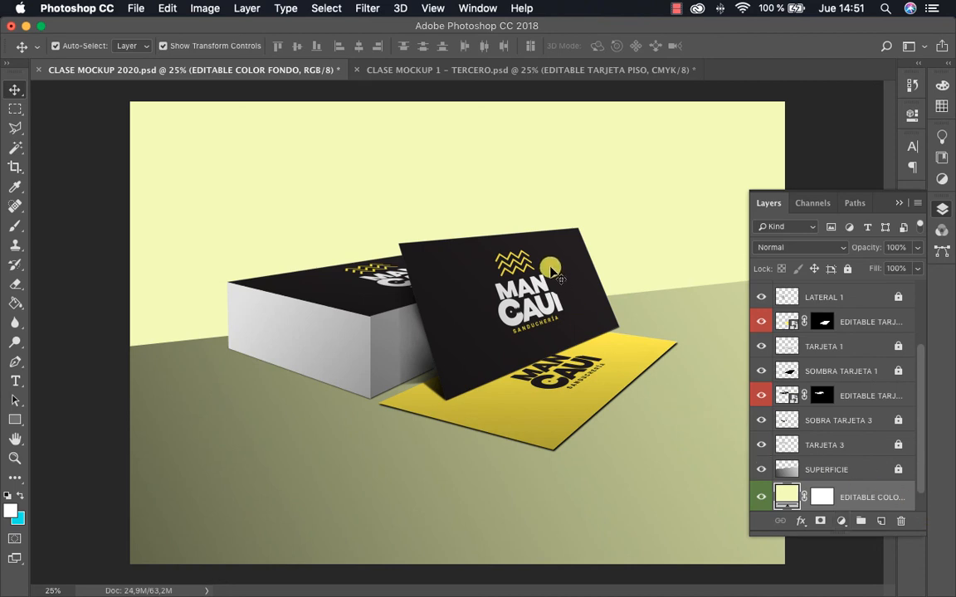
double_click(786, 496)
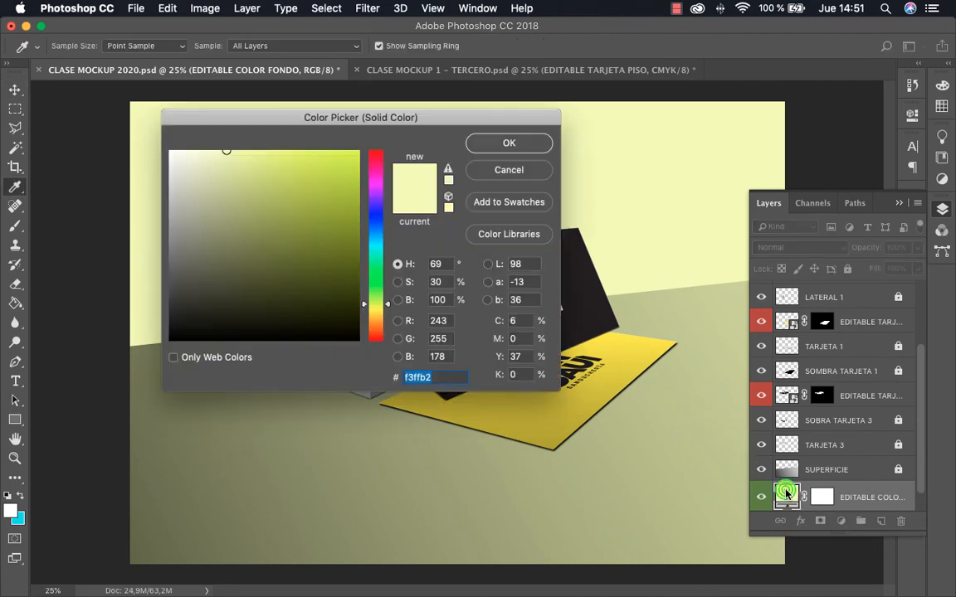
left_click(380, 256)
left_click(298, 184)
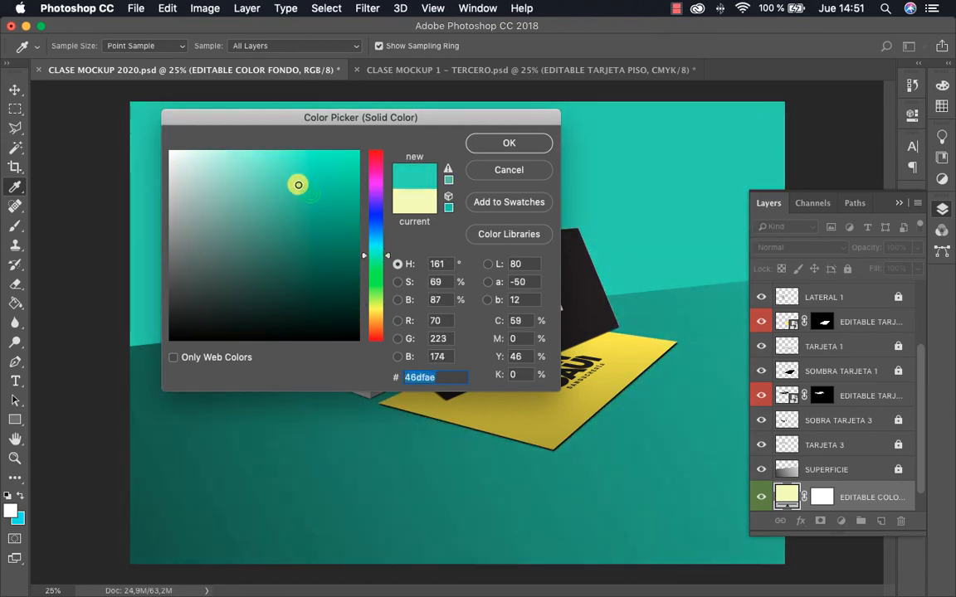
mouse_move(298, 184)
left_mouse_down()
mouse_move(296, 202)
mouse_move(290, 145)
mouse_move(277, 158)
left_mouse_up()
left_click(501, 147)
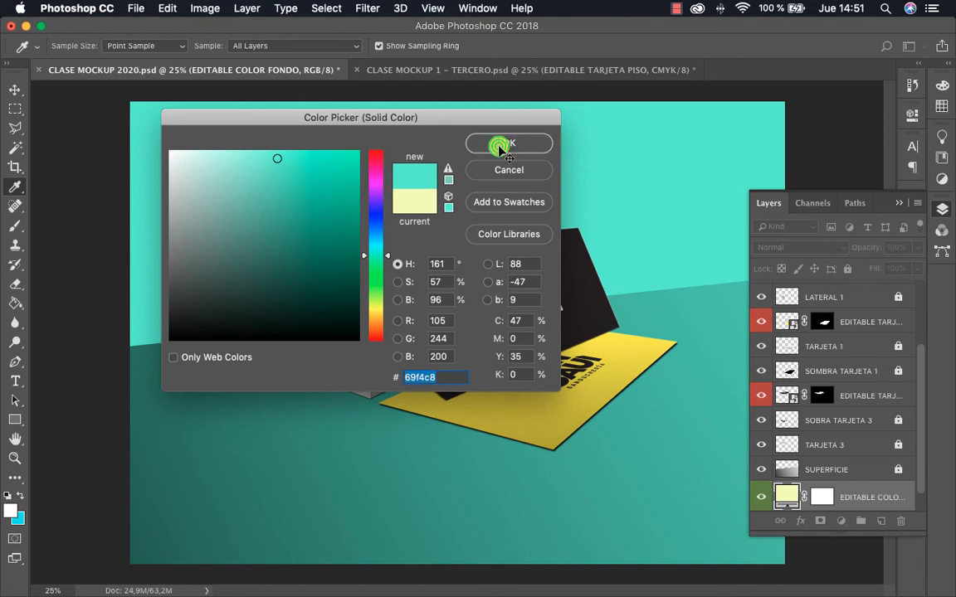
key("z")
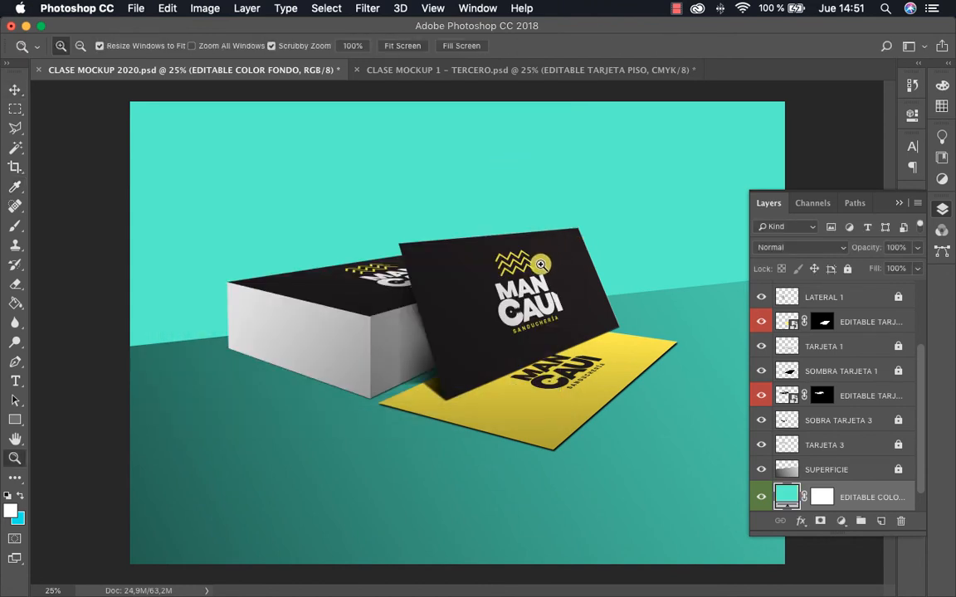
left_click(540, 264, "alt")
left_click(558, 296)
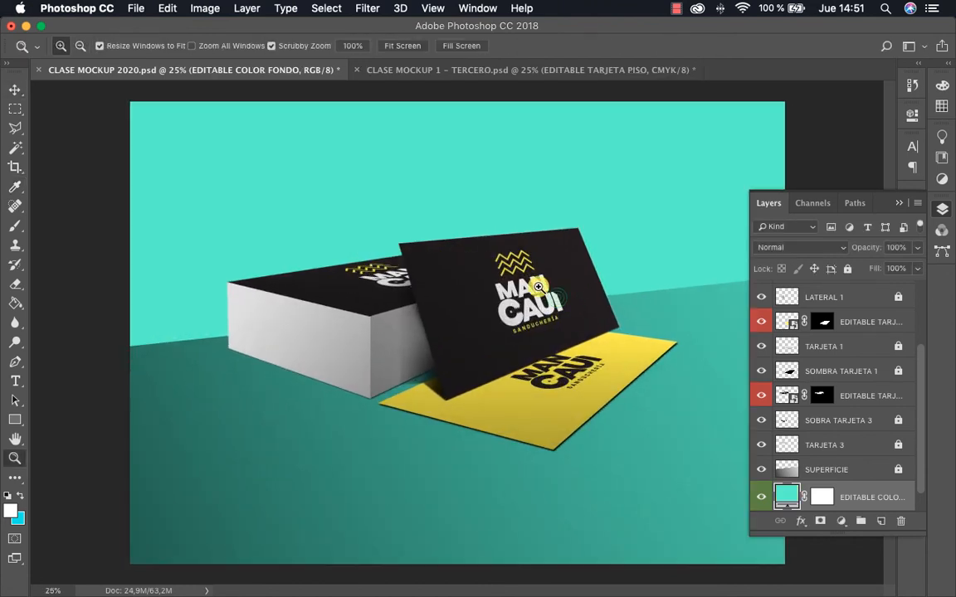